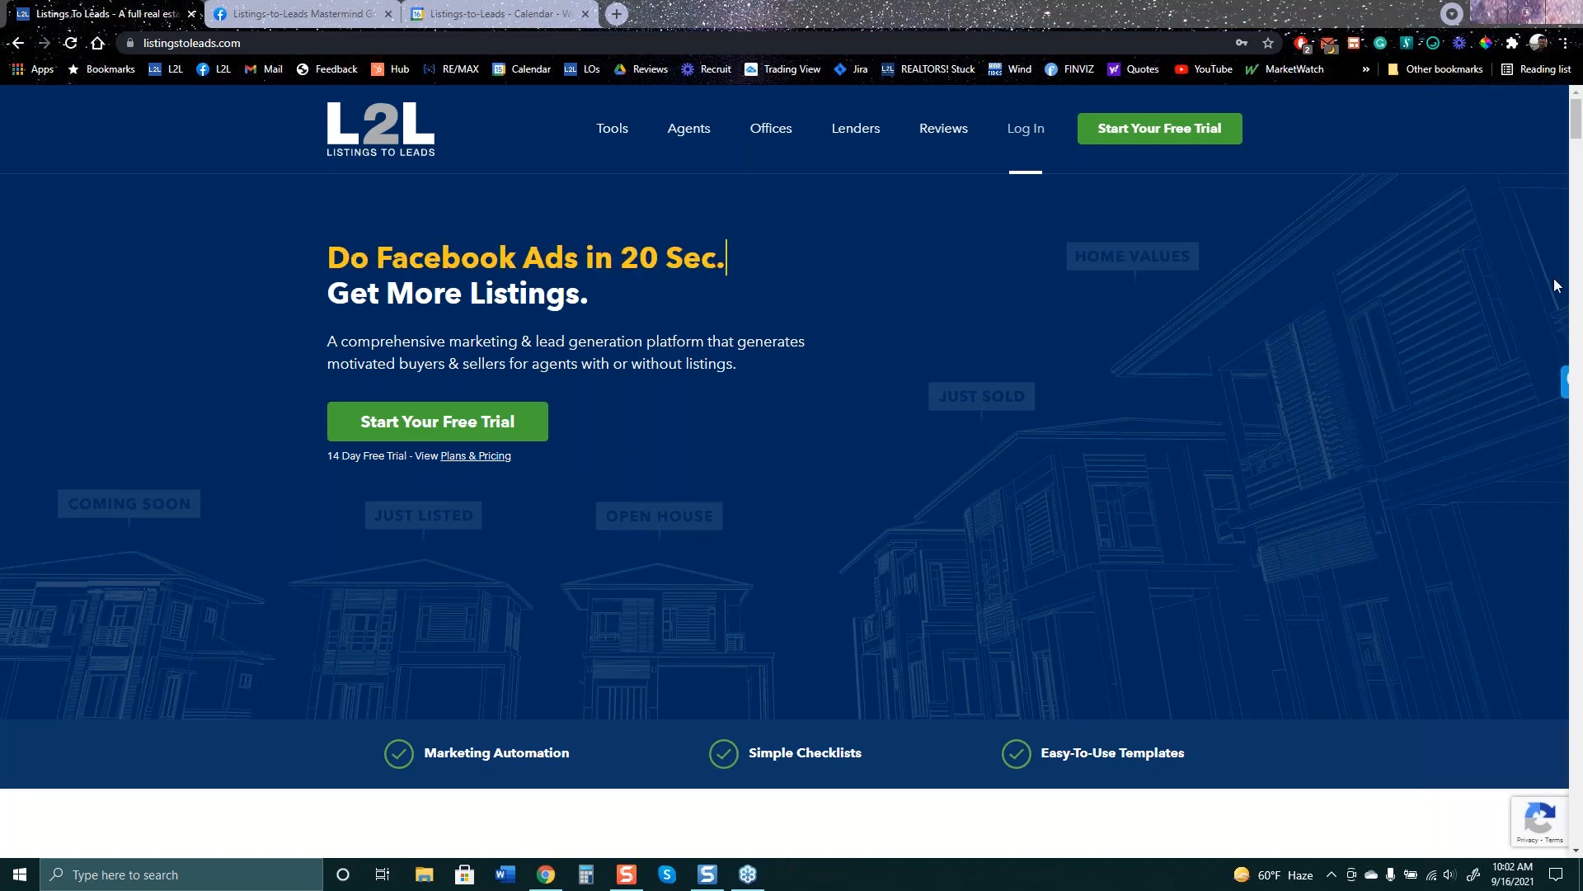
- Sign in to Listings to Leads with the saved account from the browser's password suggestions
click(1027, 140)
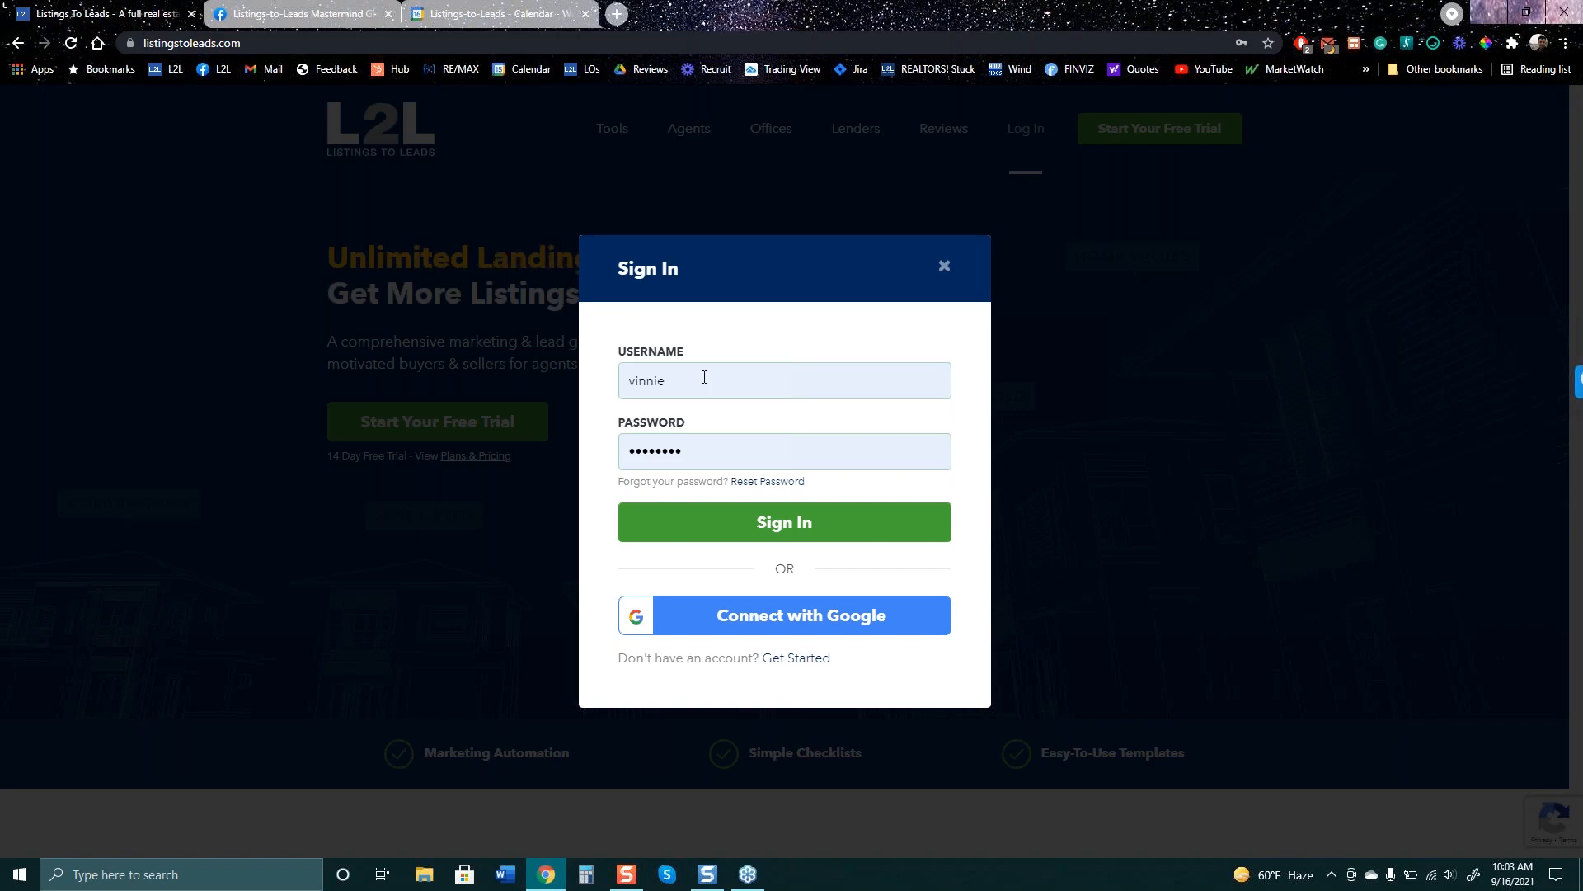
click(705, 378)
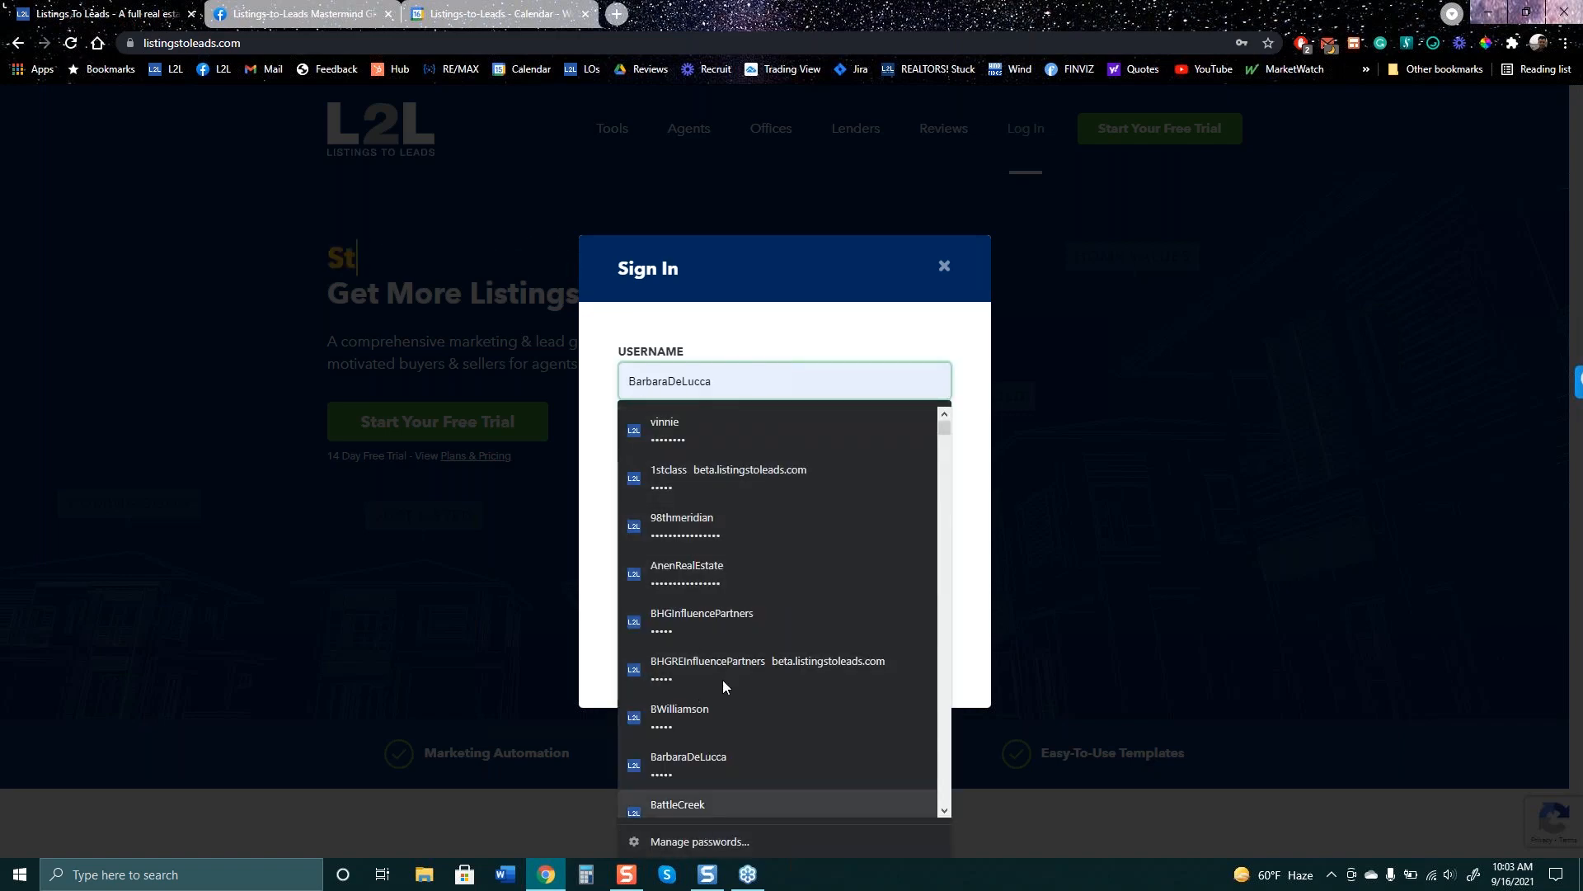
text(v)
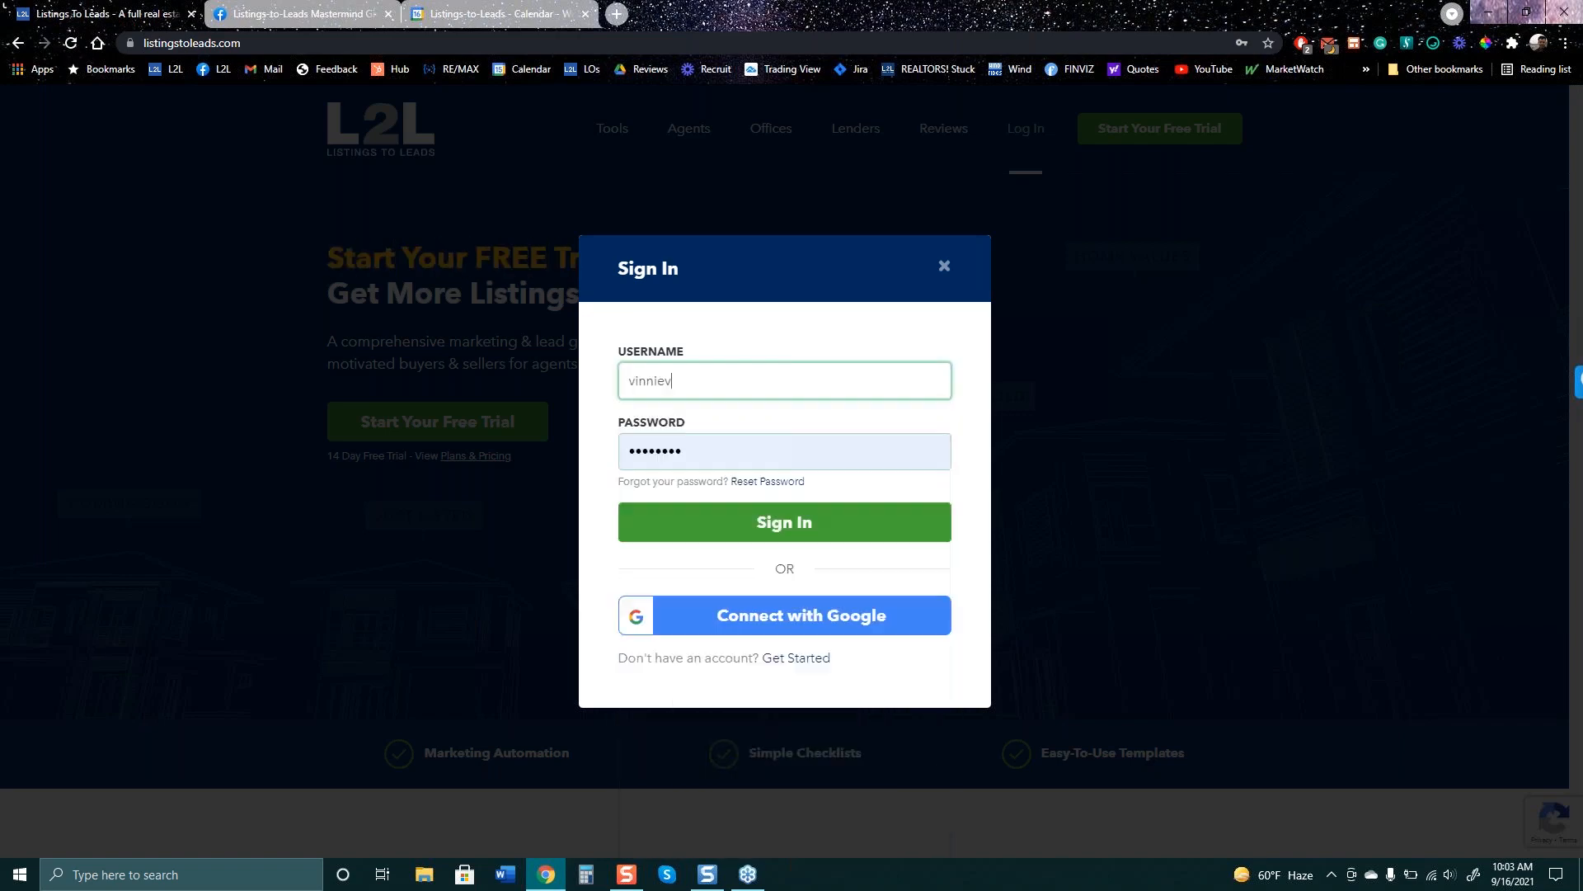
key(BackSpace)
key(BackSpace)
key(BackSpace)
key(BackSpace)
key(BackSpace)
key(BackSpace)
key(BackSpace)
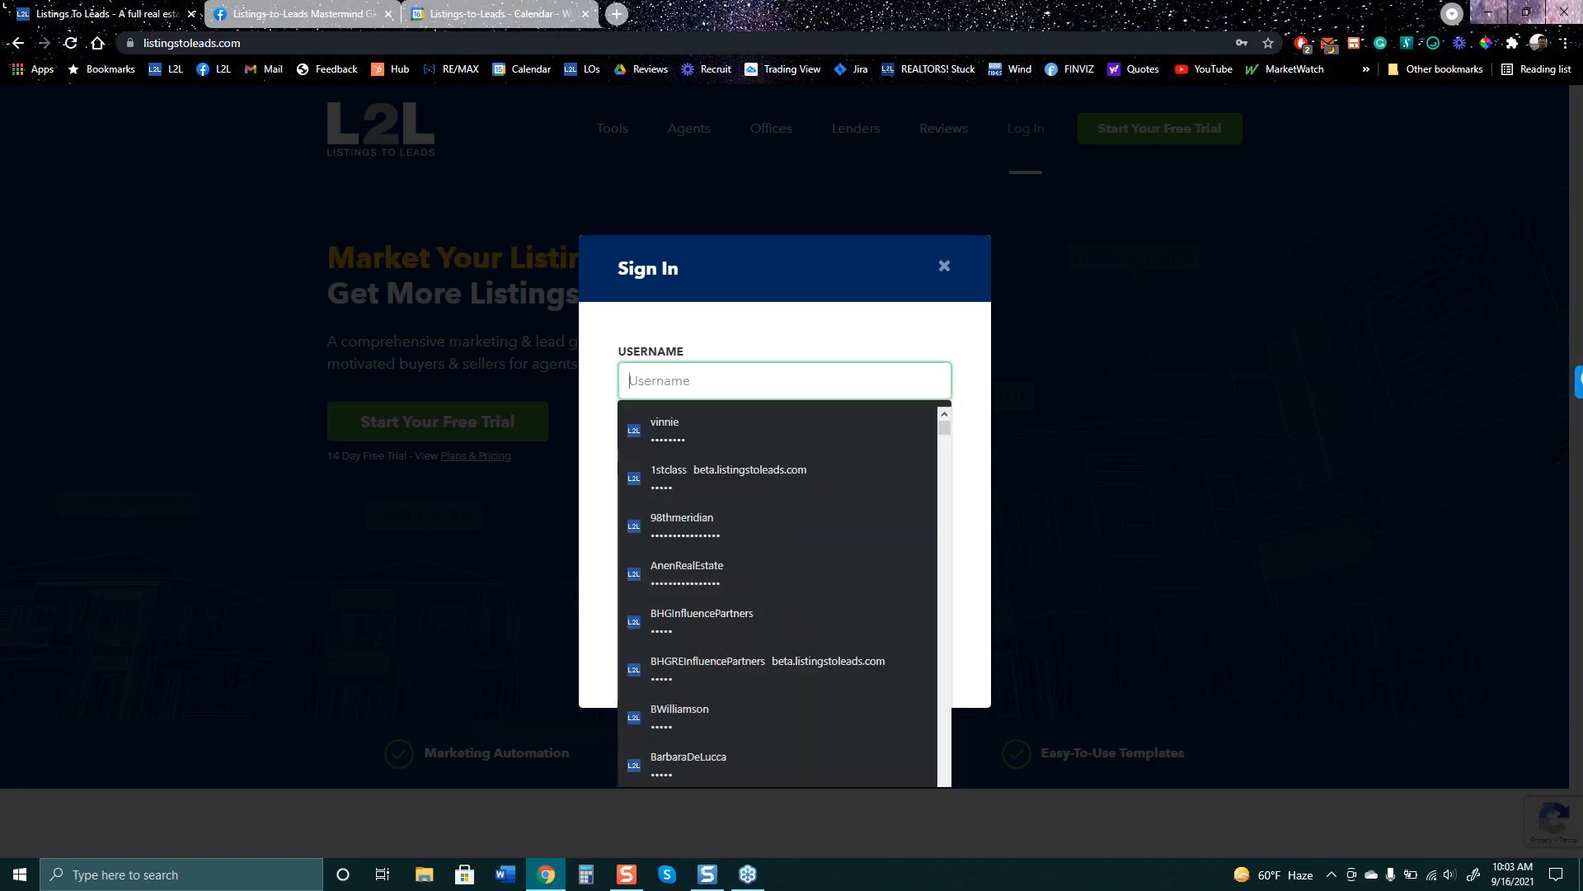
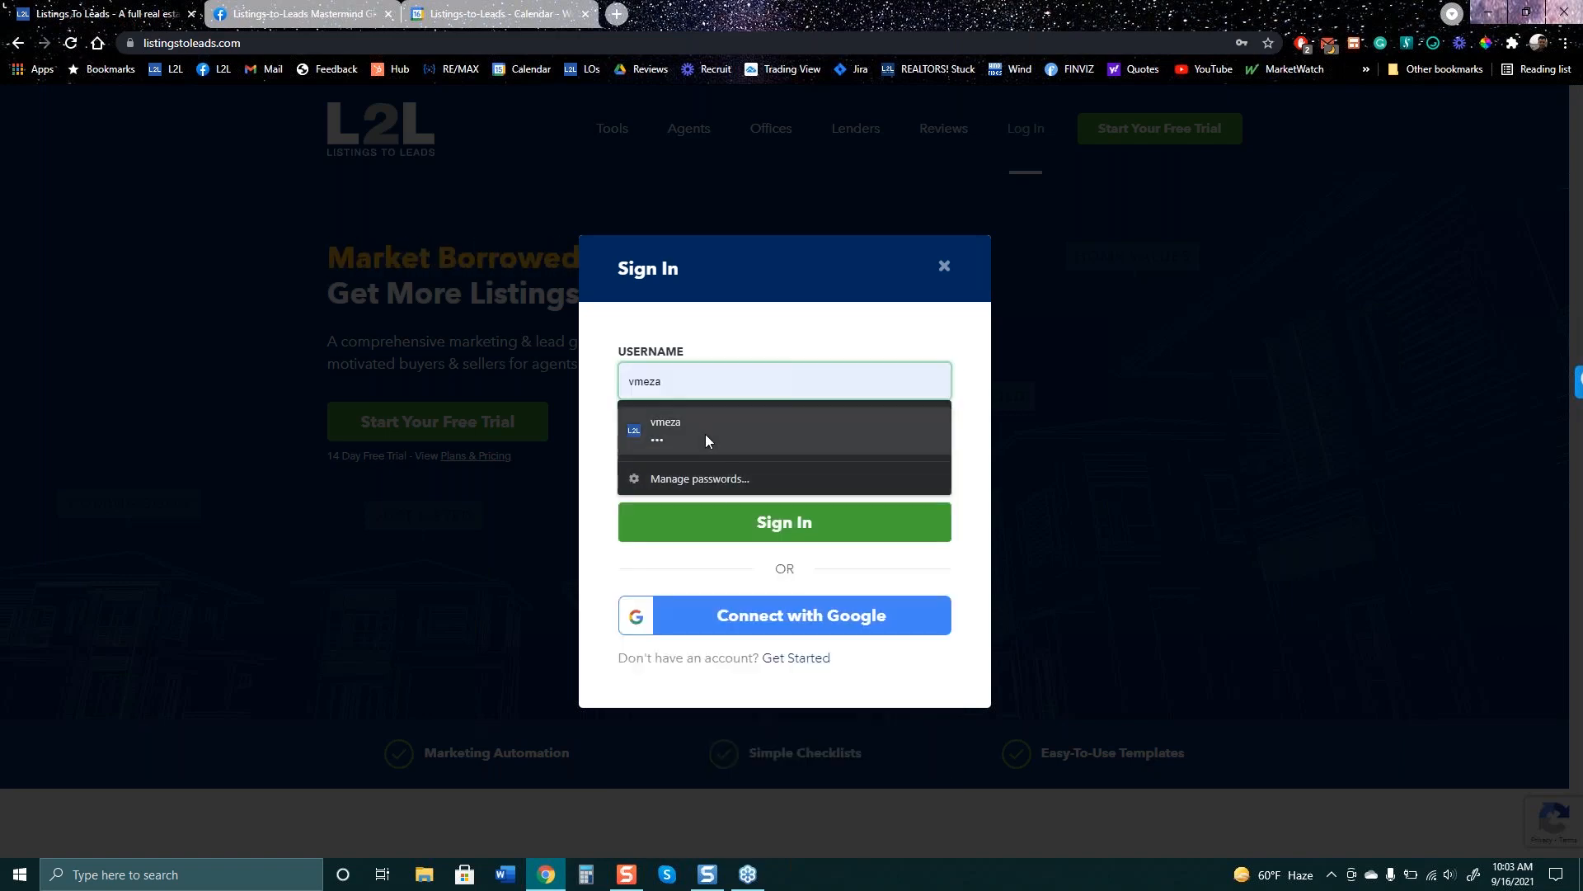
click(705, 434)
click(784, 522)
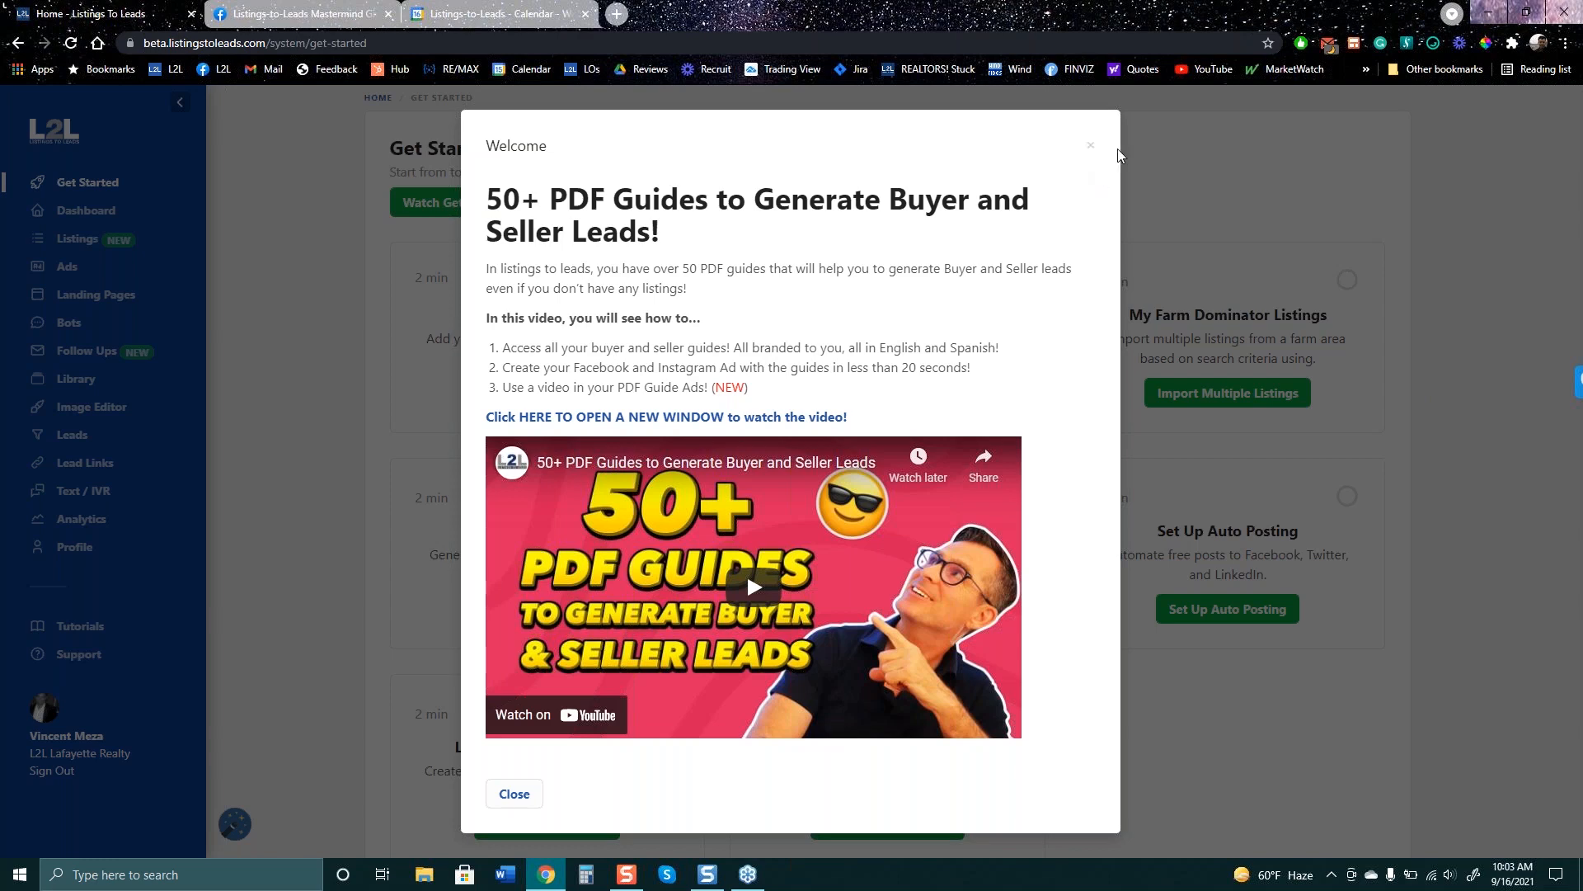
- Dismiss the welcome video notice and go to the Ads page listing the 11 campaigns
click(1091, 147)
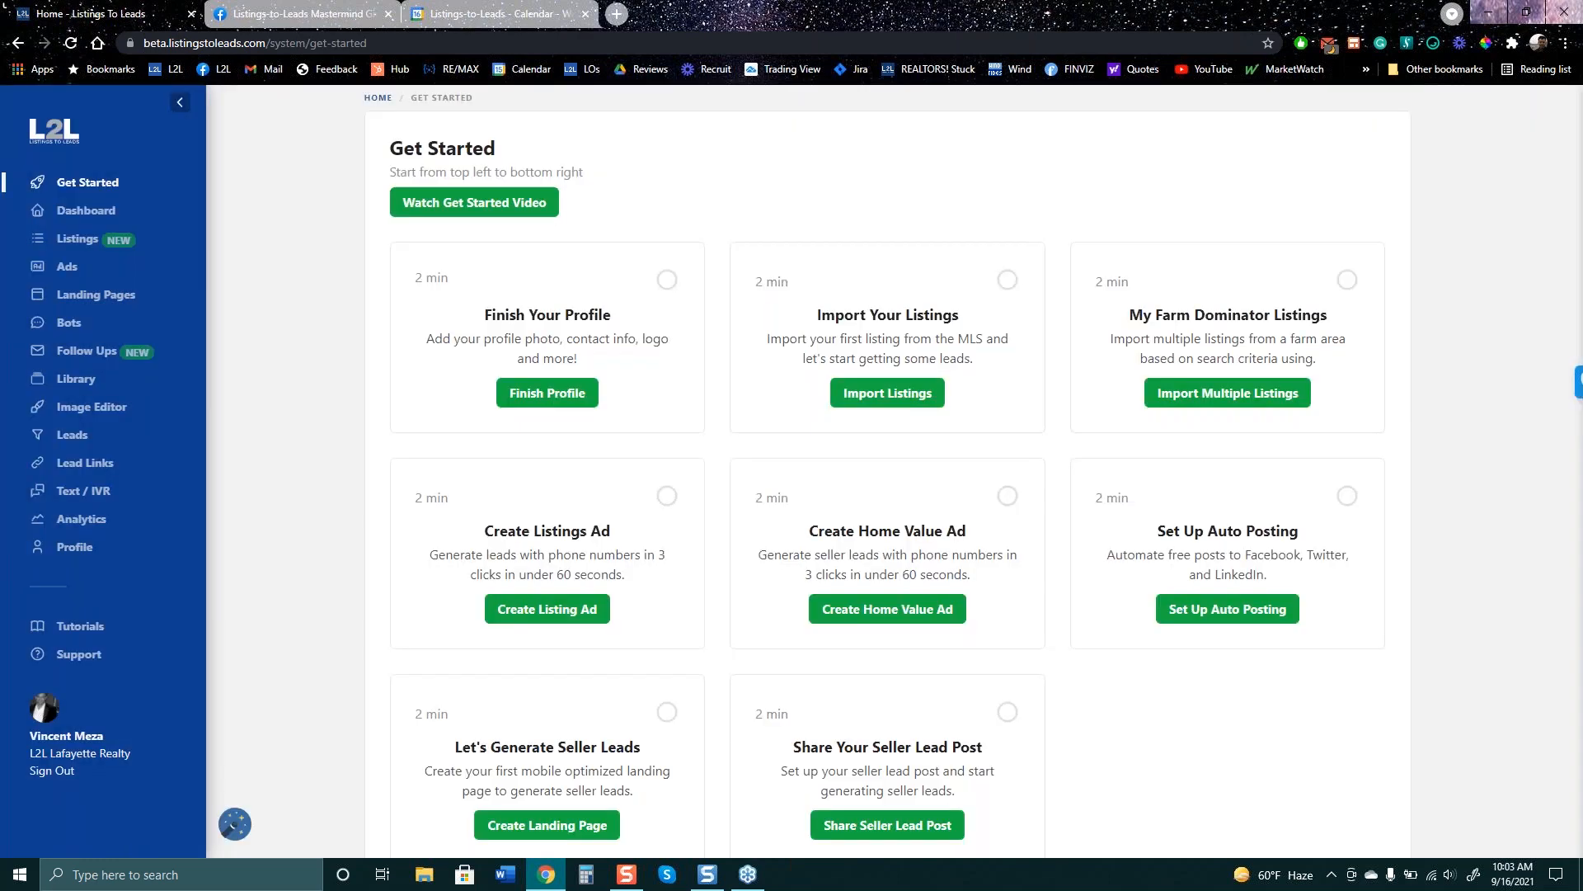
click(69, 271)
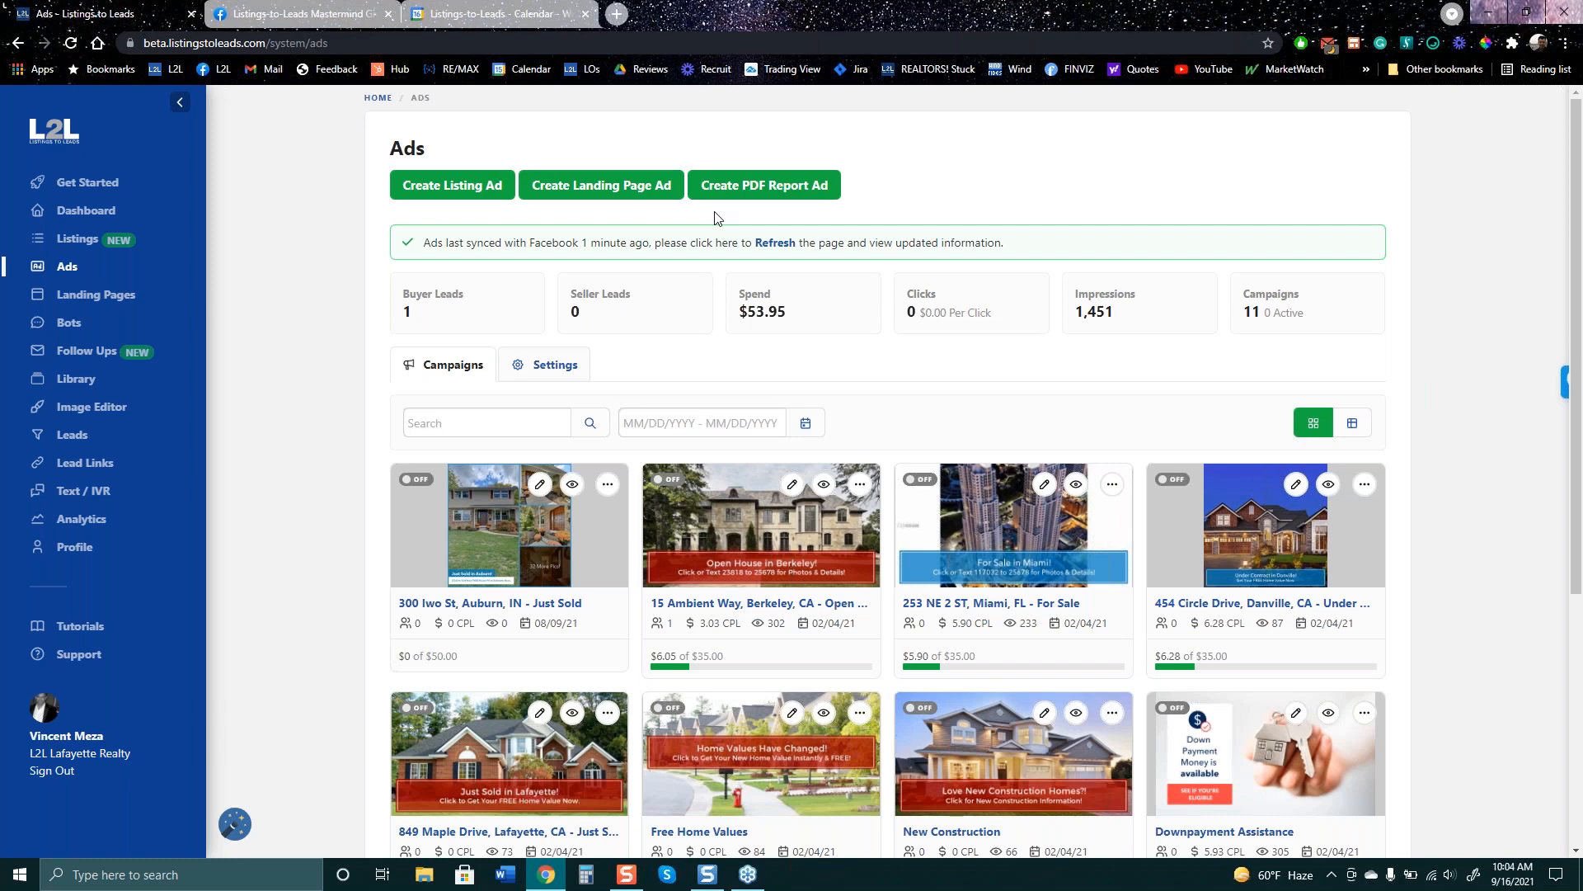
- Start a new listing ad and bring up the dropdown of listings to advertise
click(449, 189)
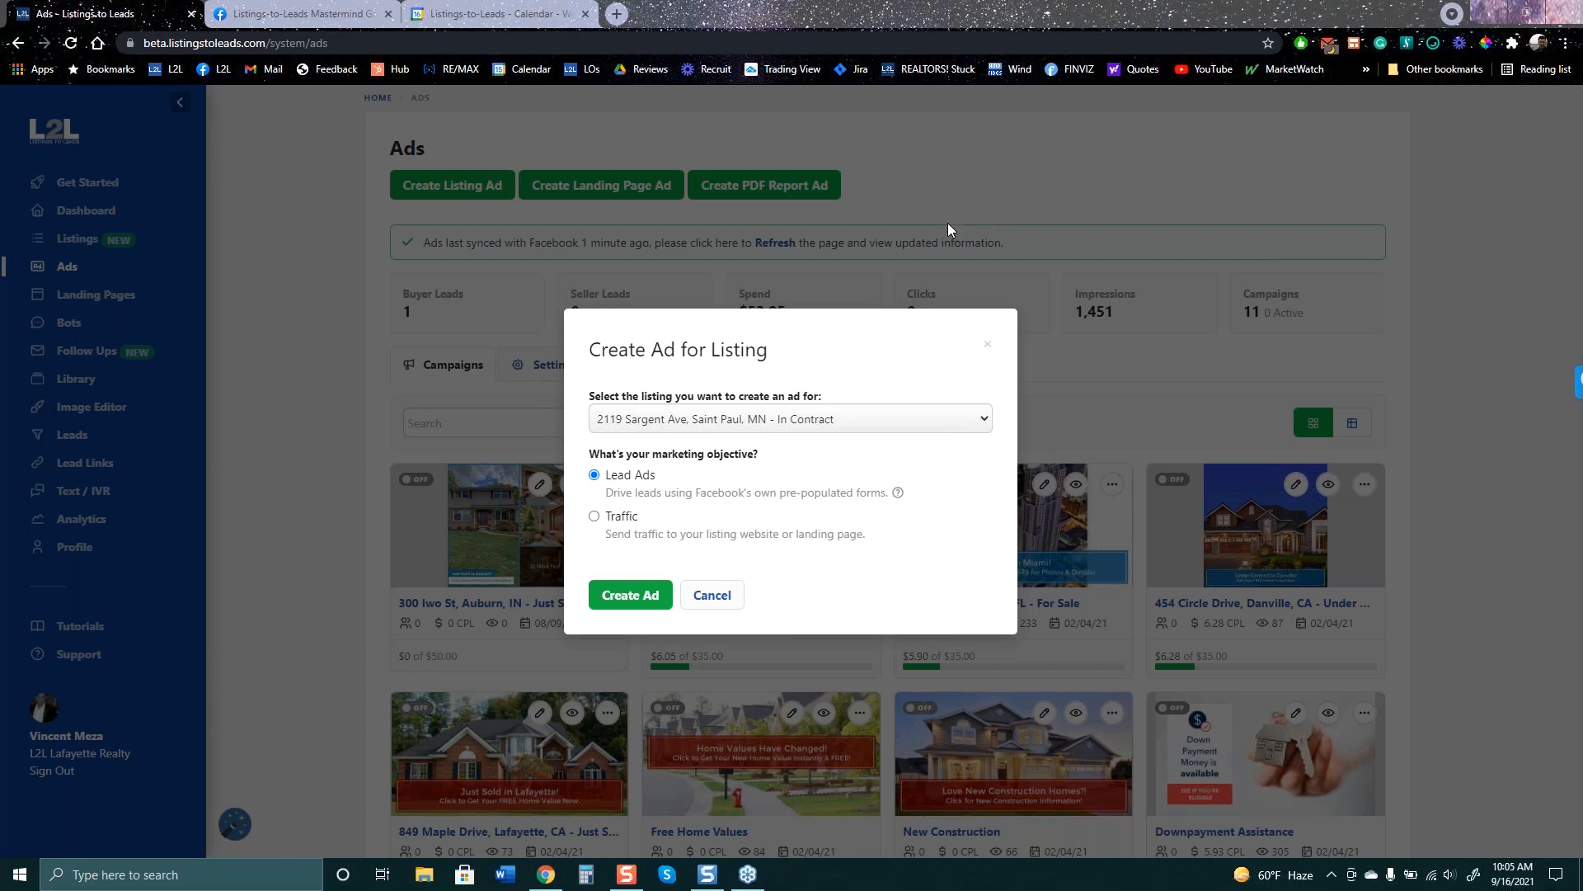
click(871, 420)
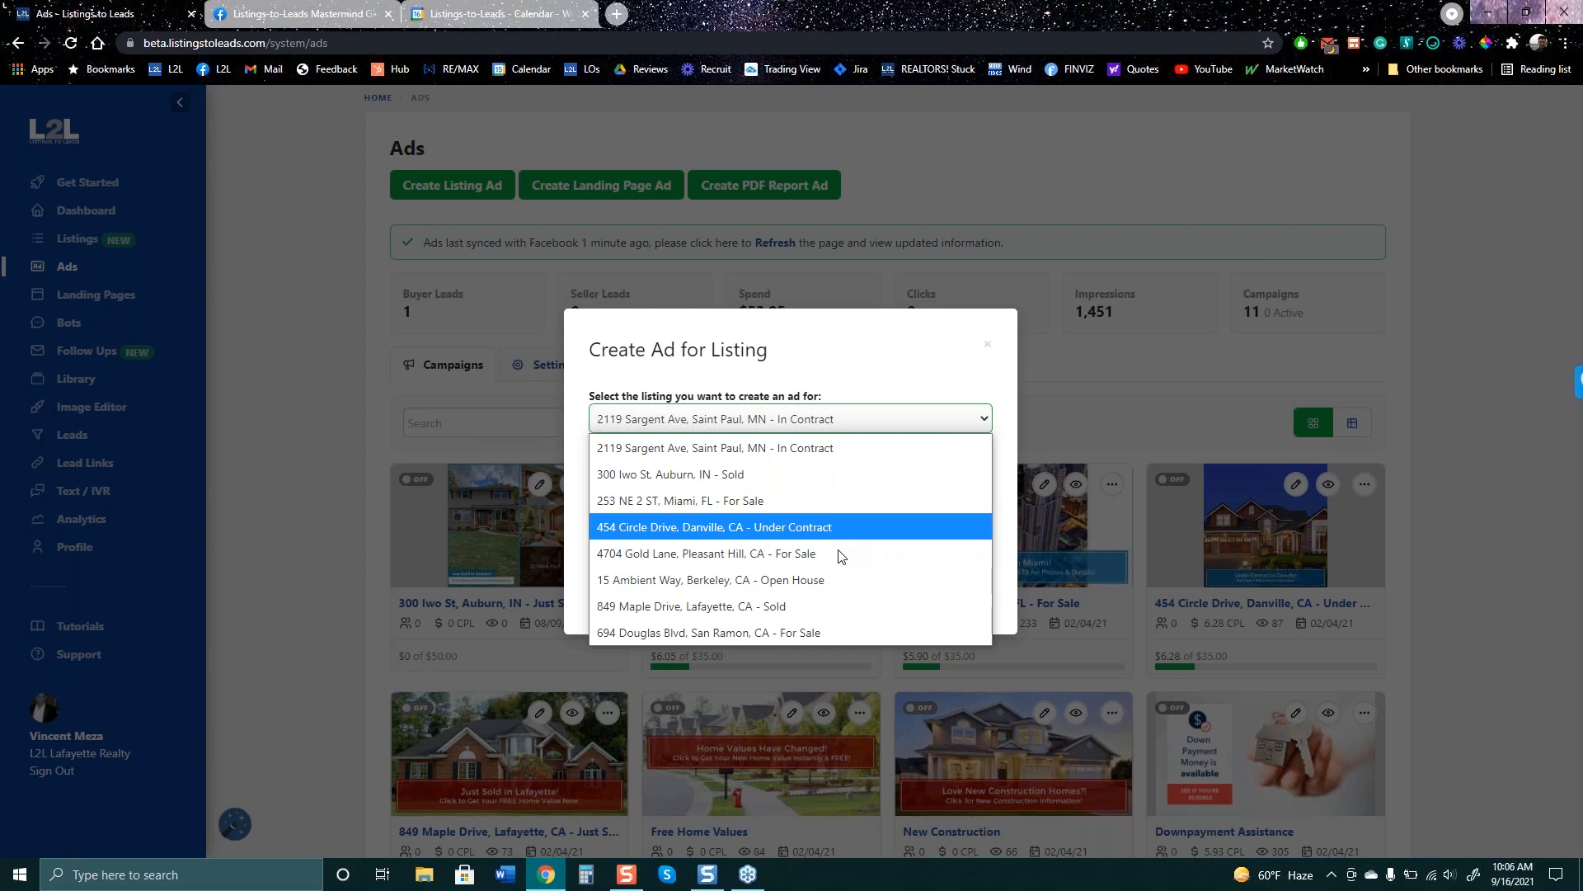
click(839, 581)
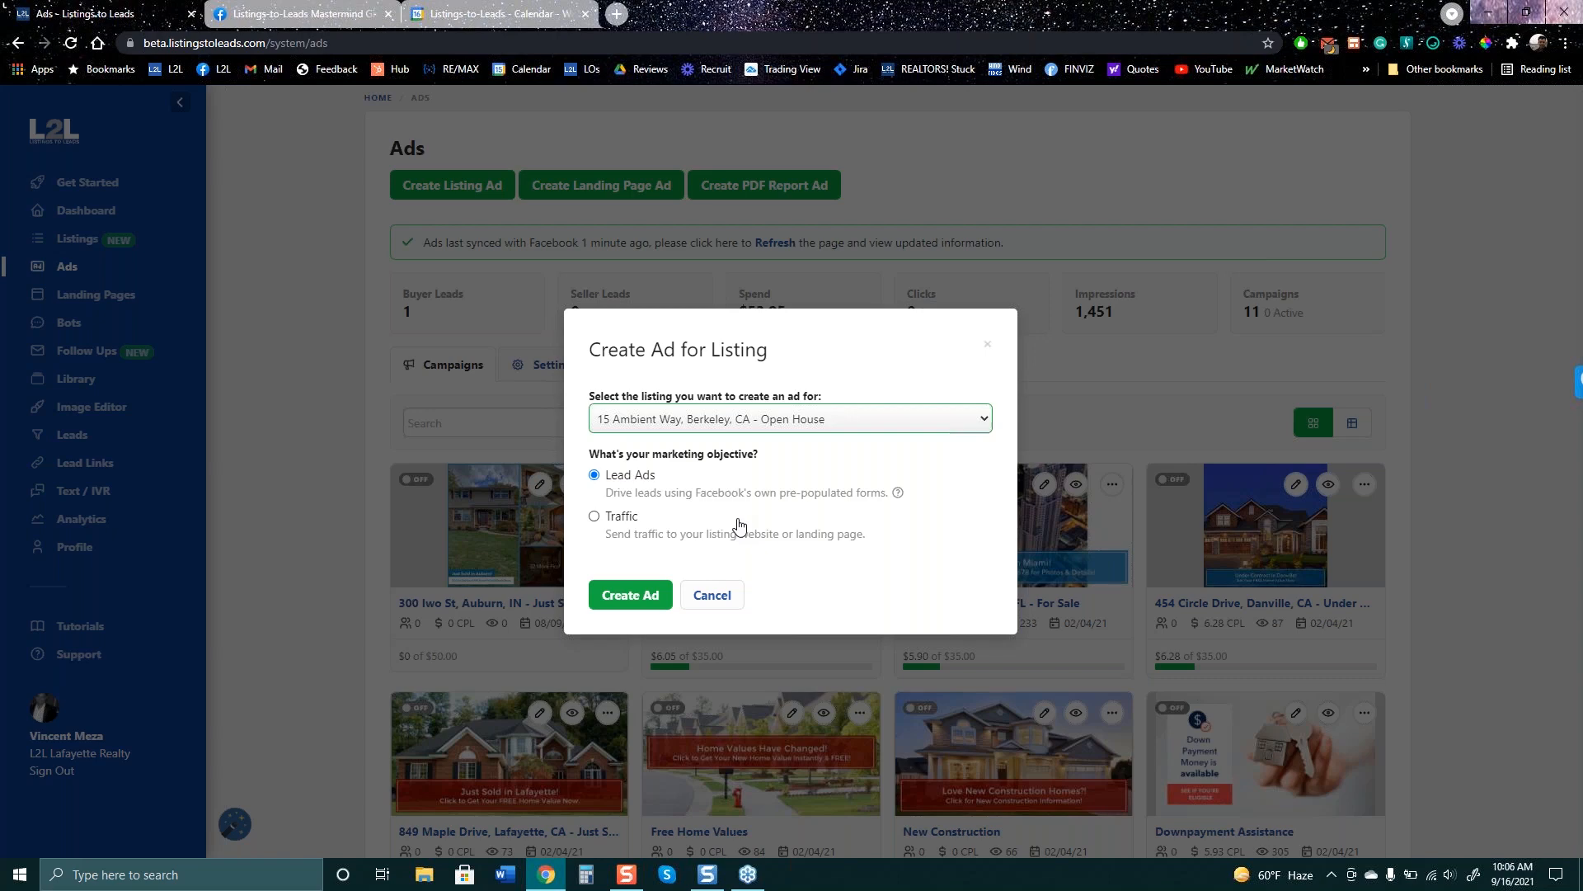
click(631, 606)
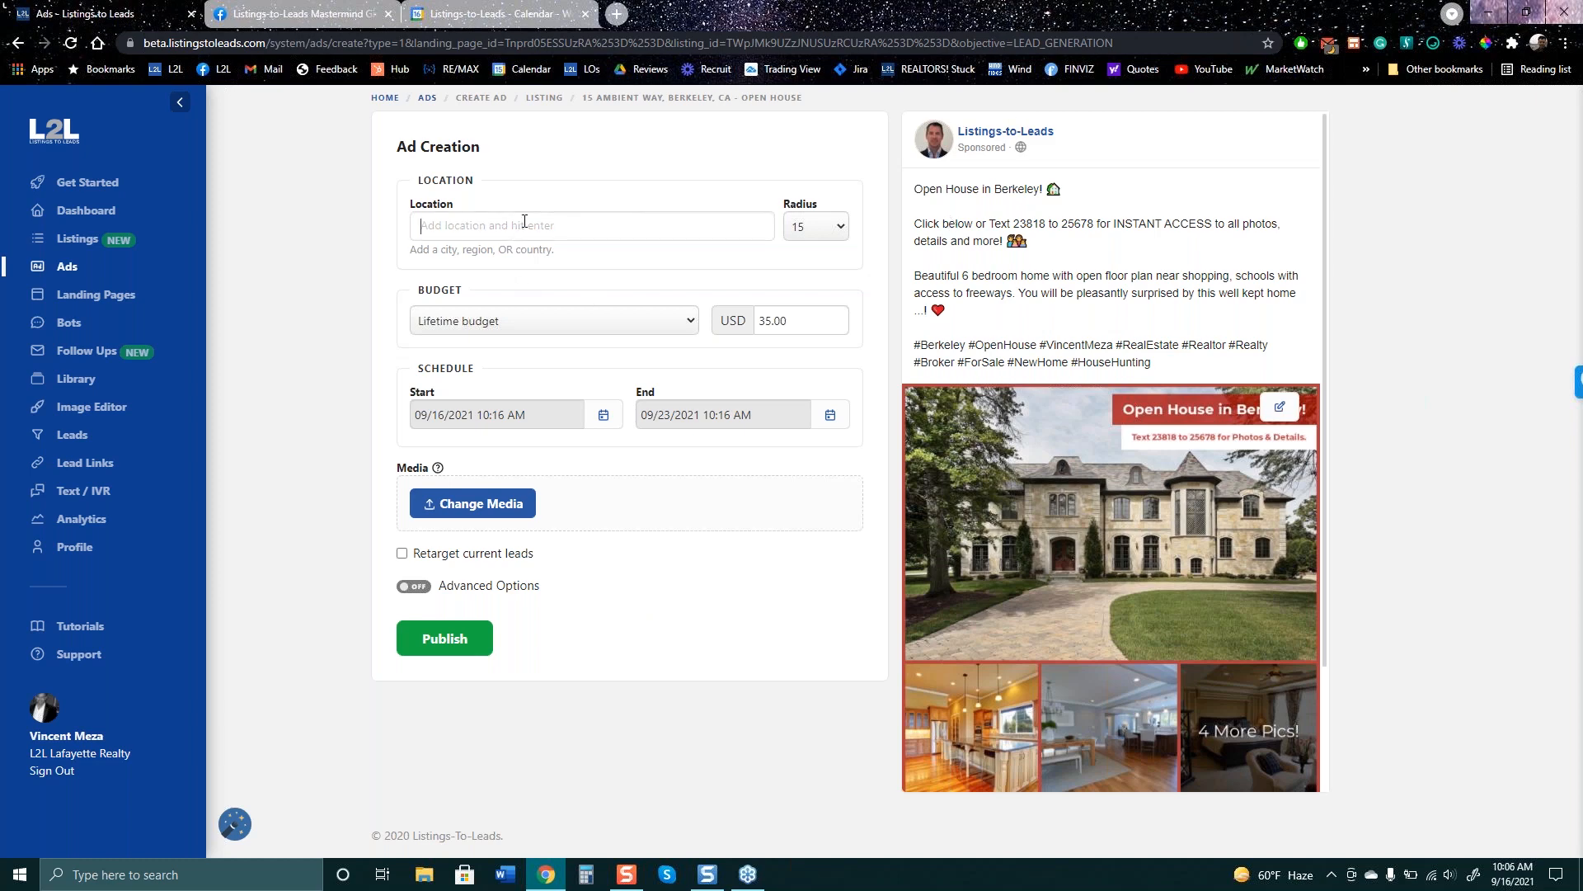
- Target Berkeley, California, United States, keeping the 15 radius and USD 35.00 lifetime budget
text(Berkel)
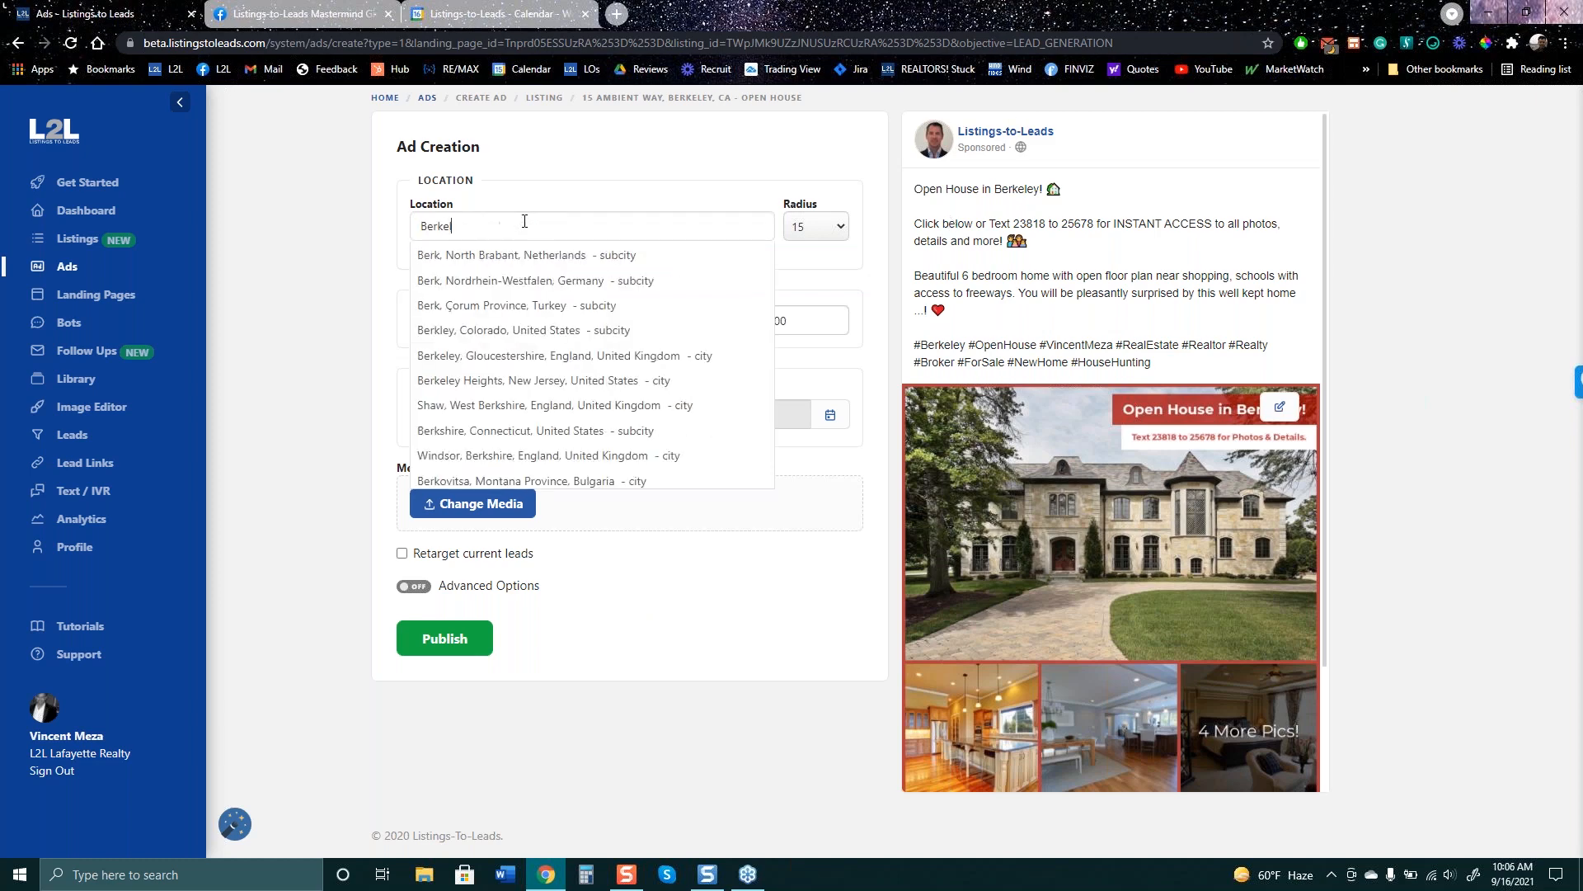
text(ey)
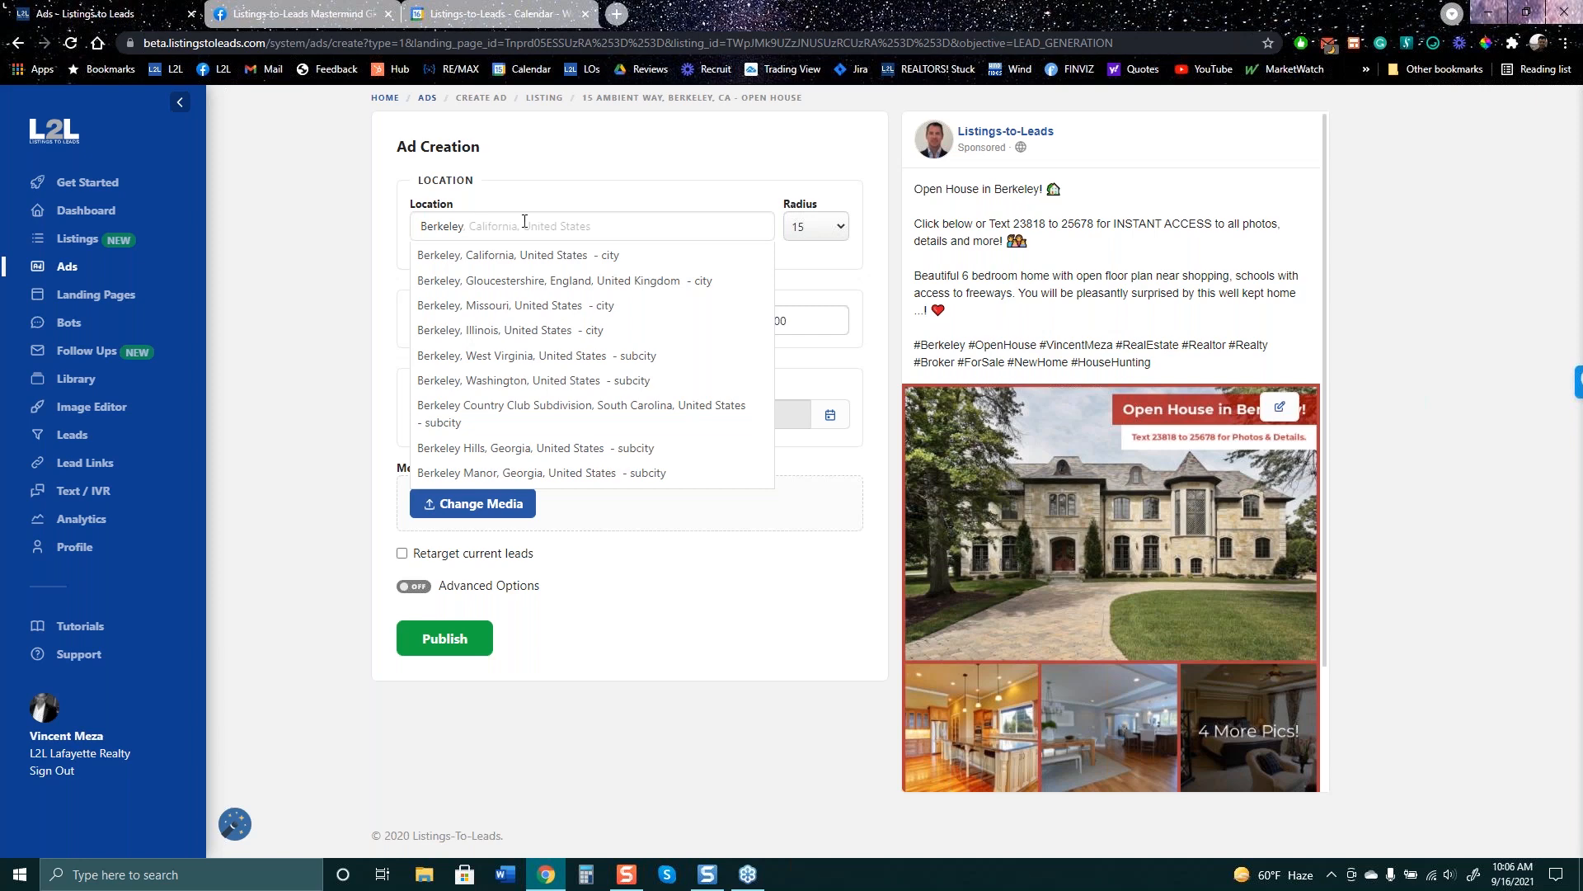
click(525, 254)
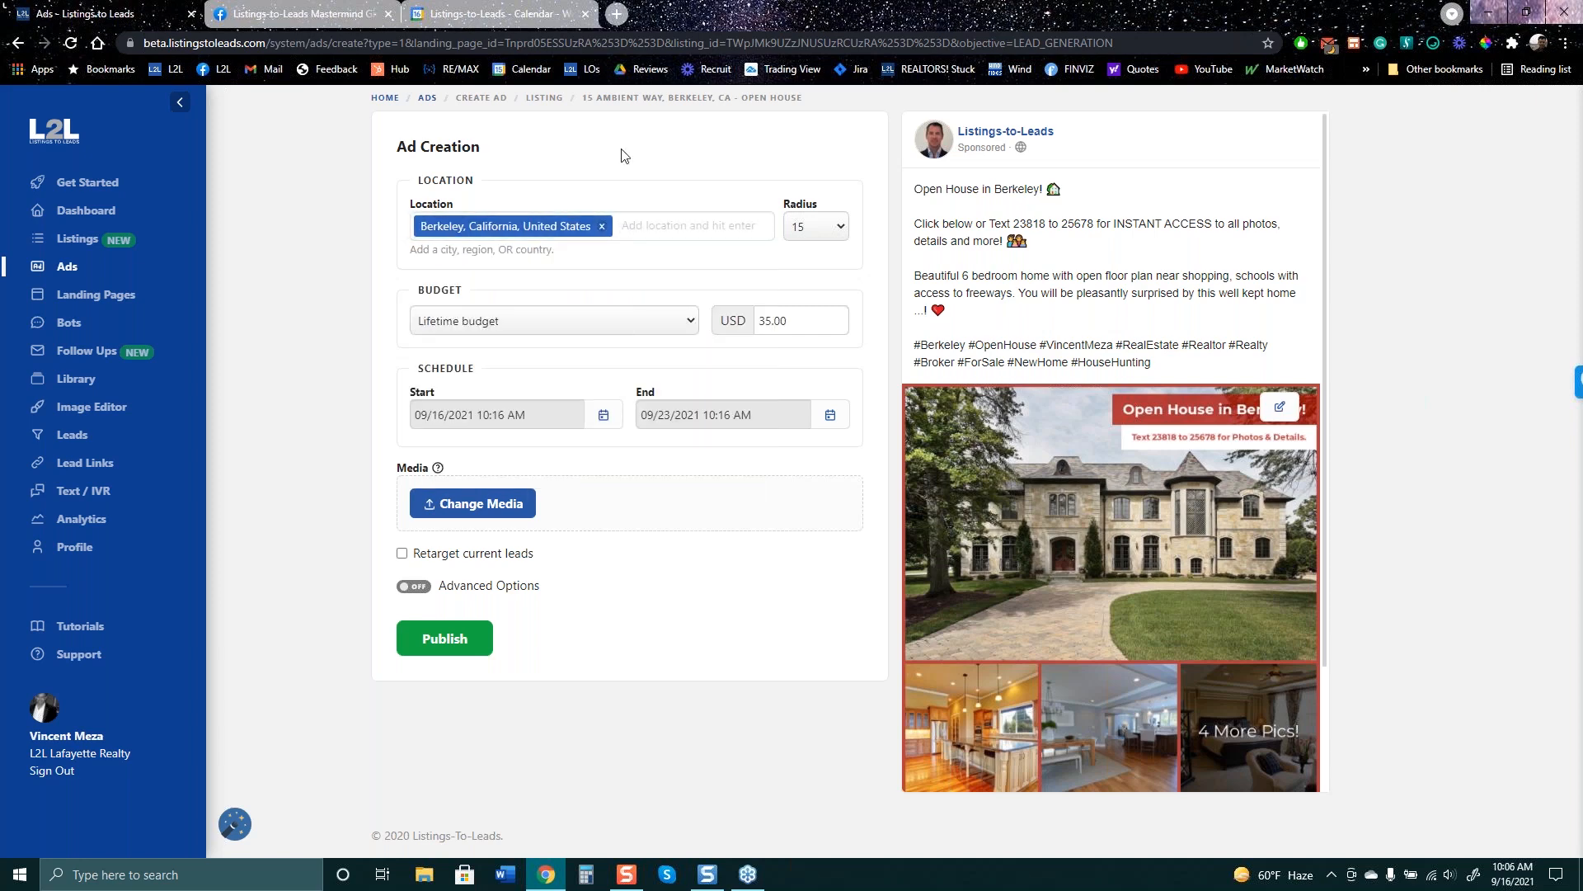
click(829, 229)
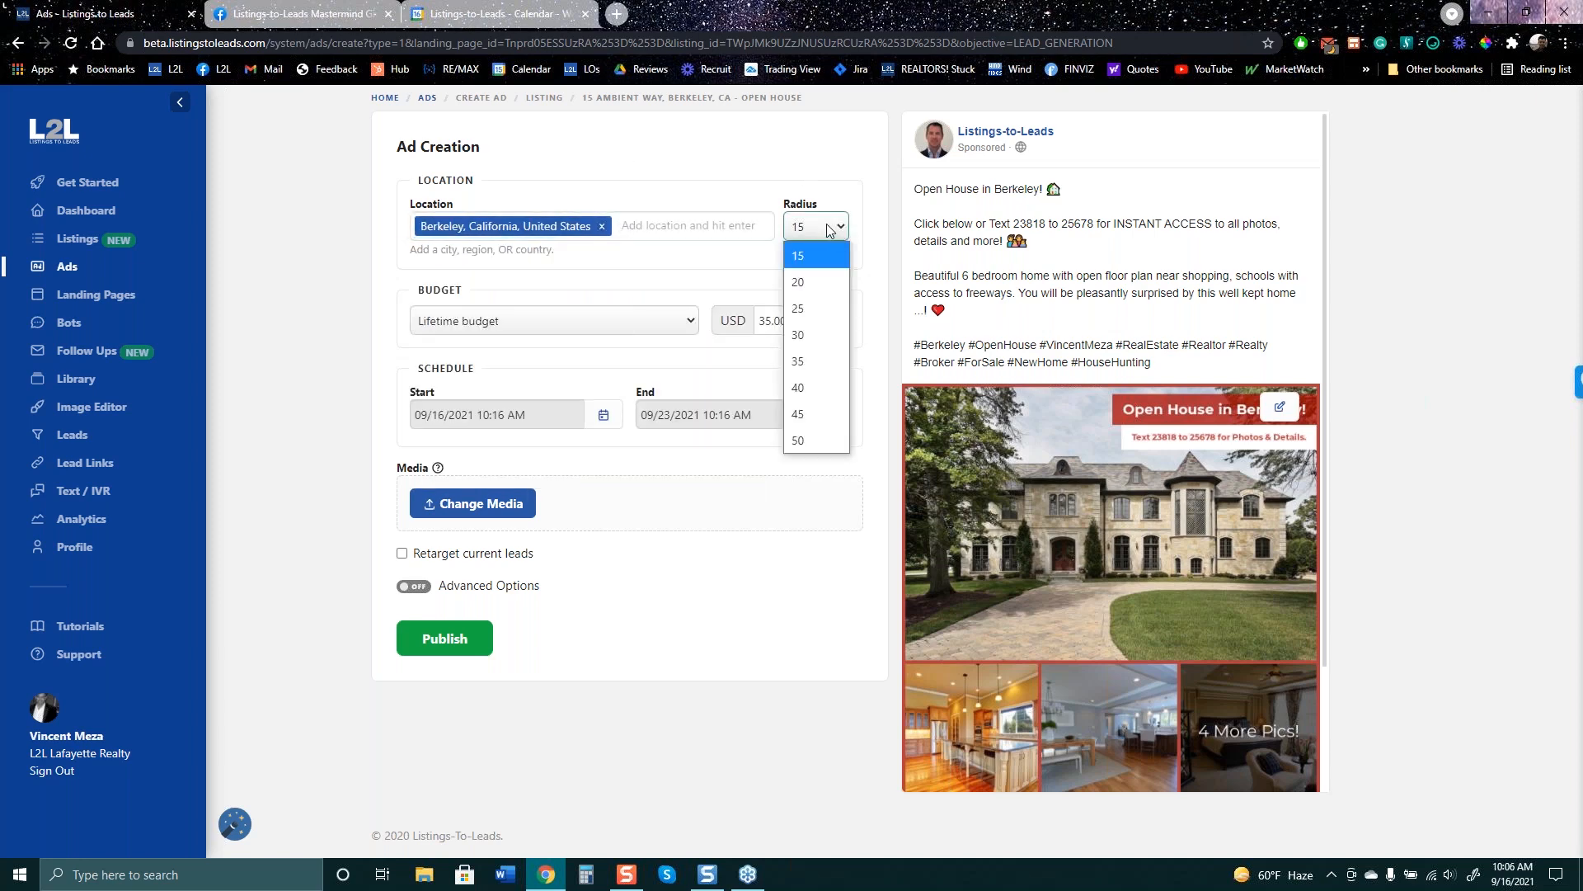
click(821, 173)
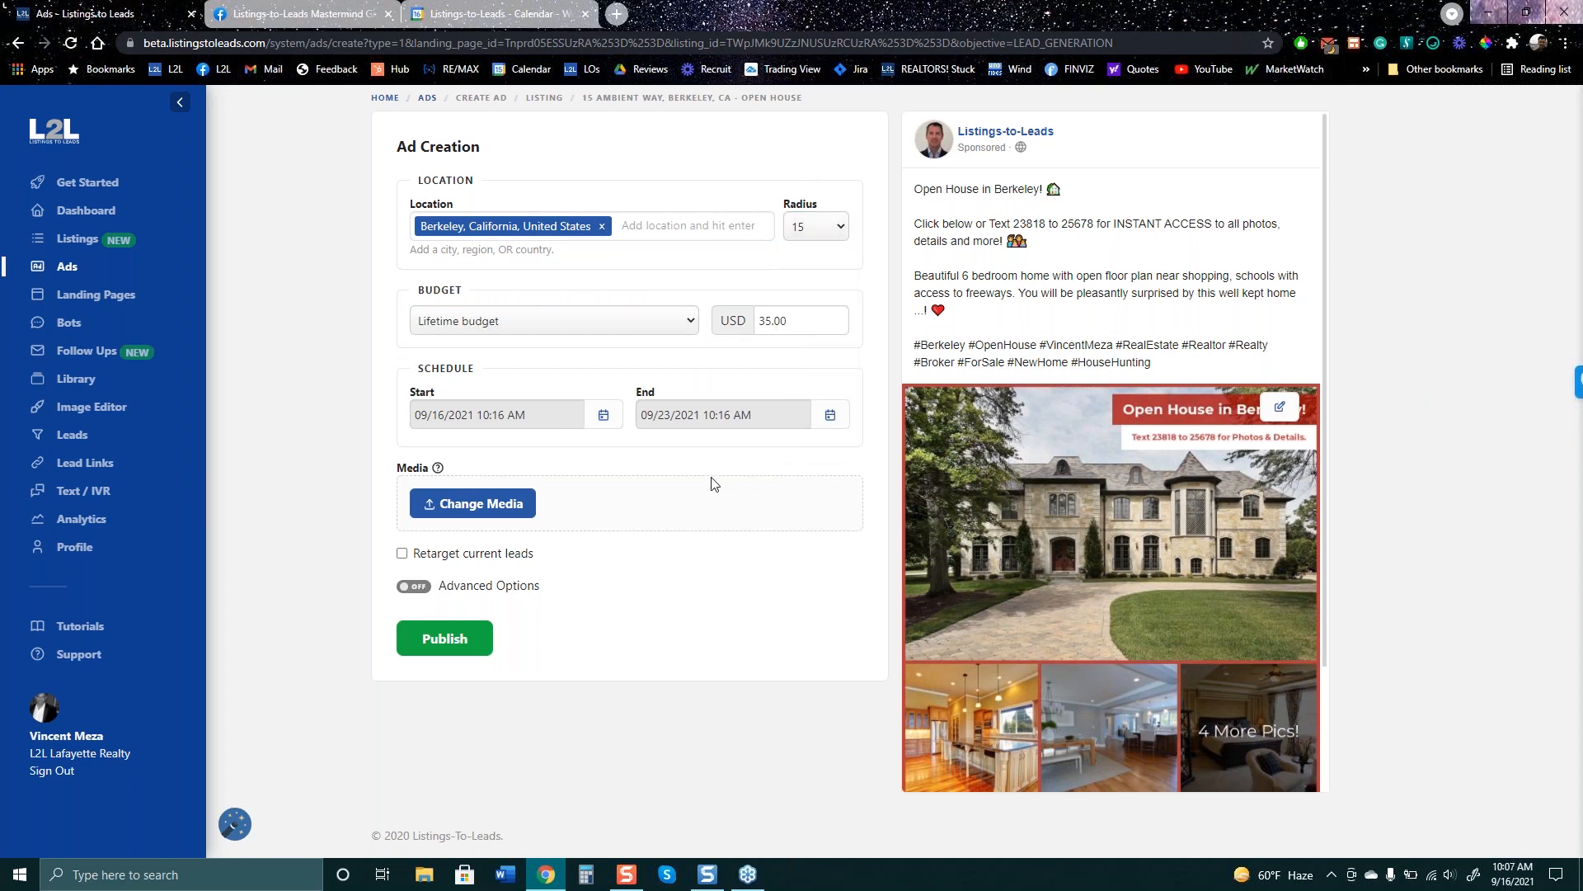
double_click(785, 322)
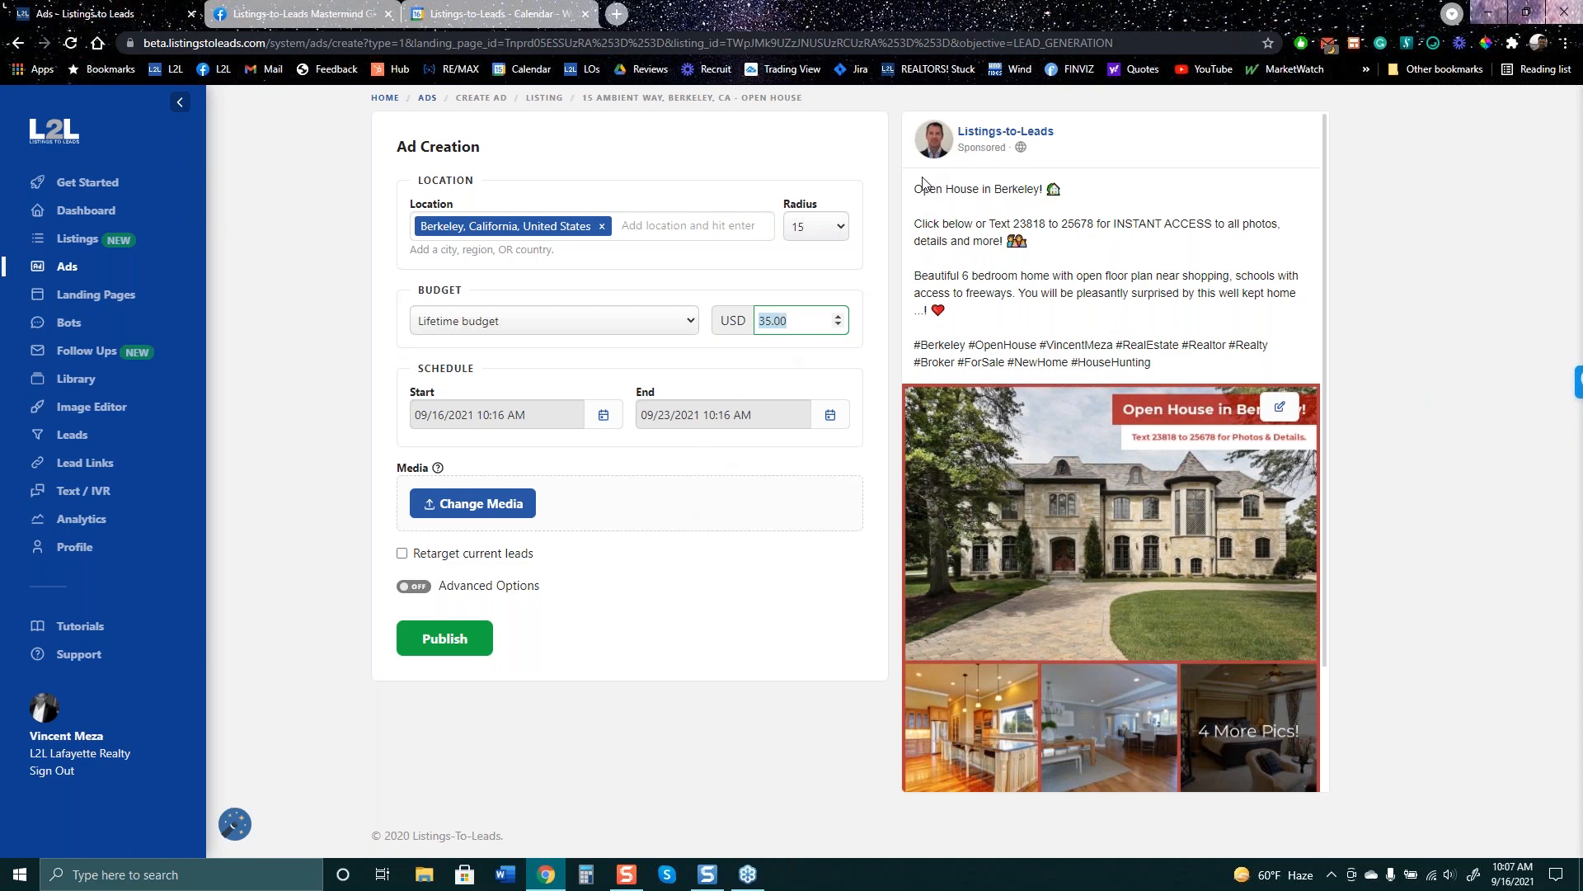
drag(922, 189, 1054, 185)
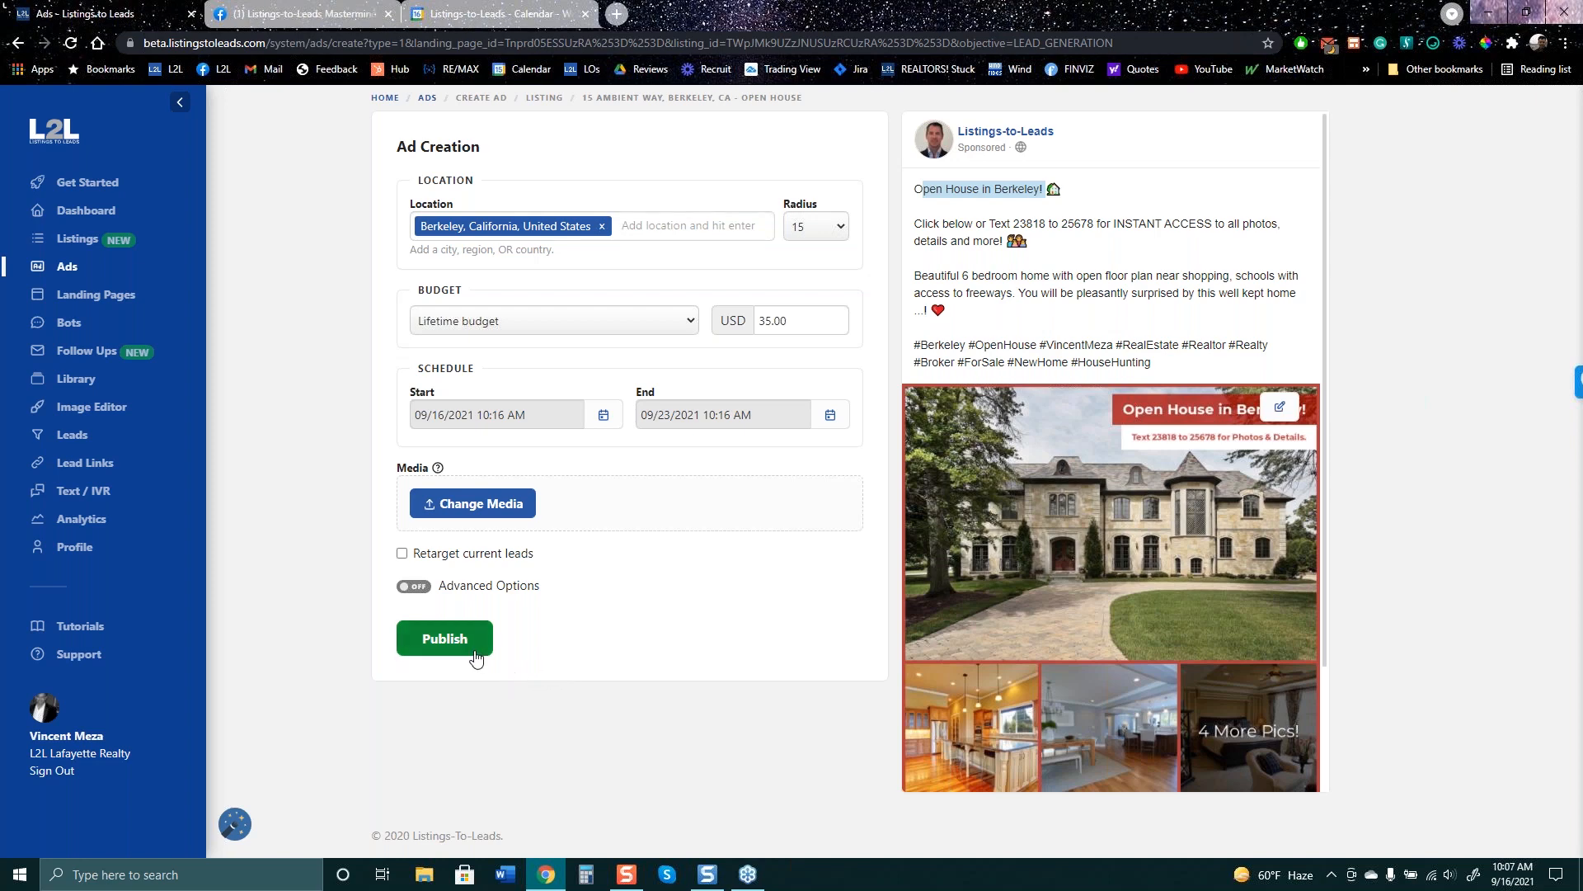
- Turn on Advanced Options and add 'GREAT SCHOOLS!' after the house emoji in Primary Text
click(493, 591)
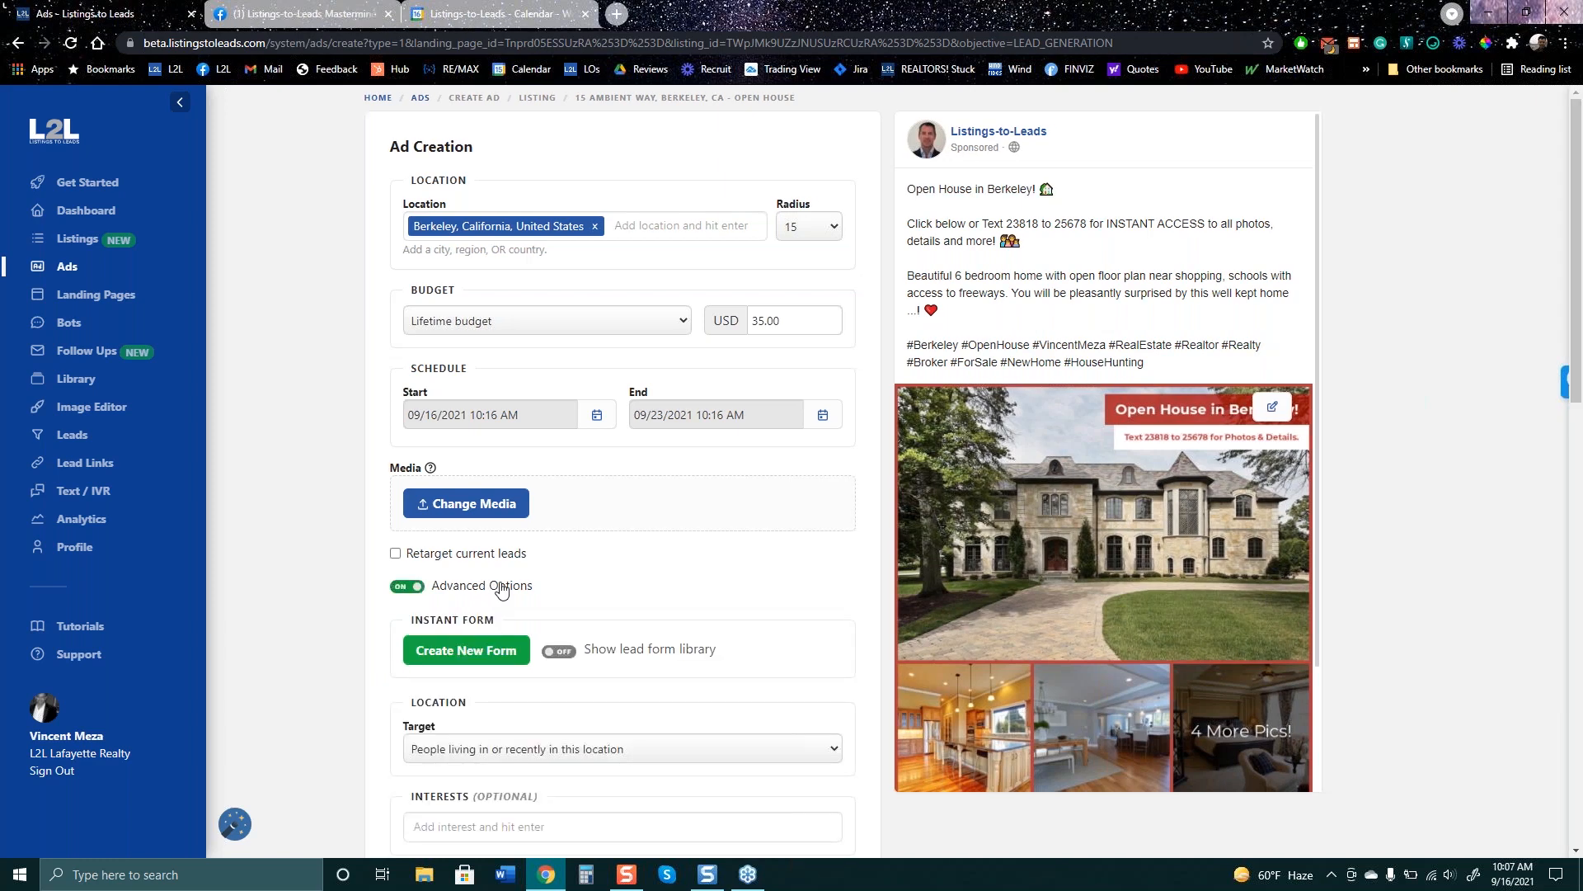
scroll(660, 660, down, 3)
scroll(652, 656, down, 5)
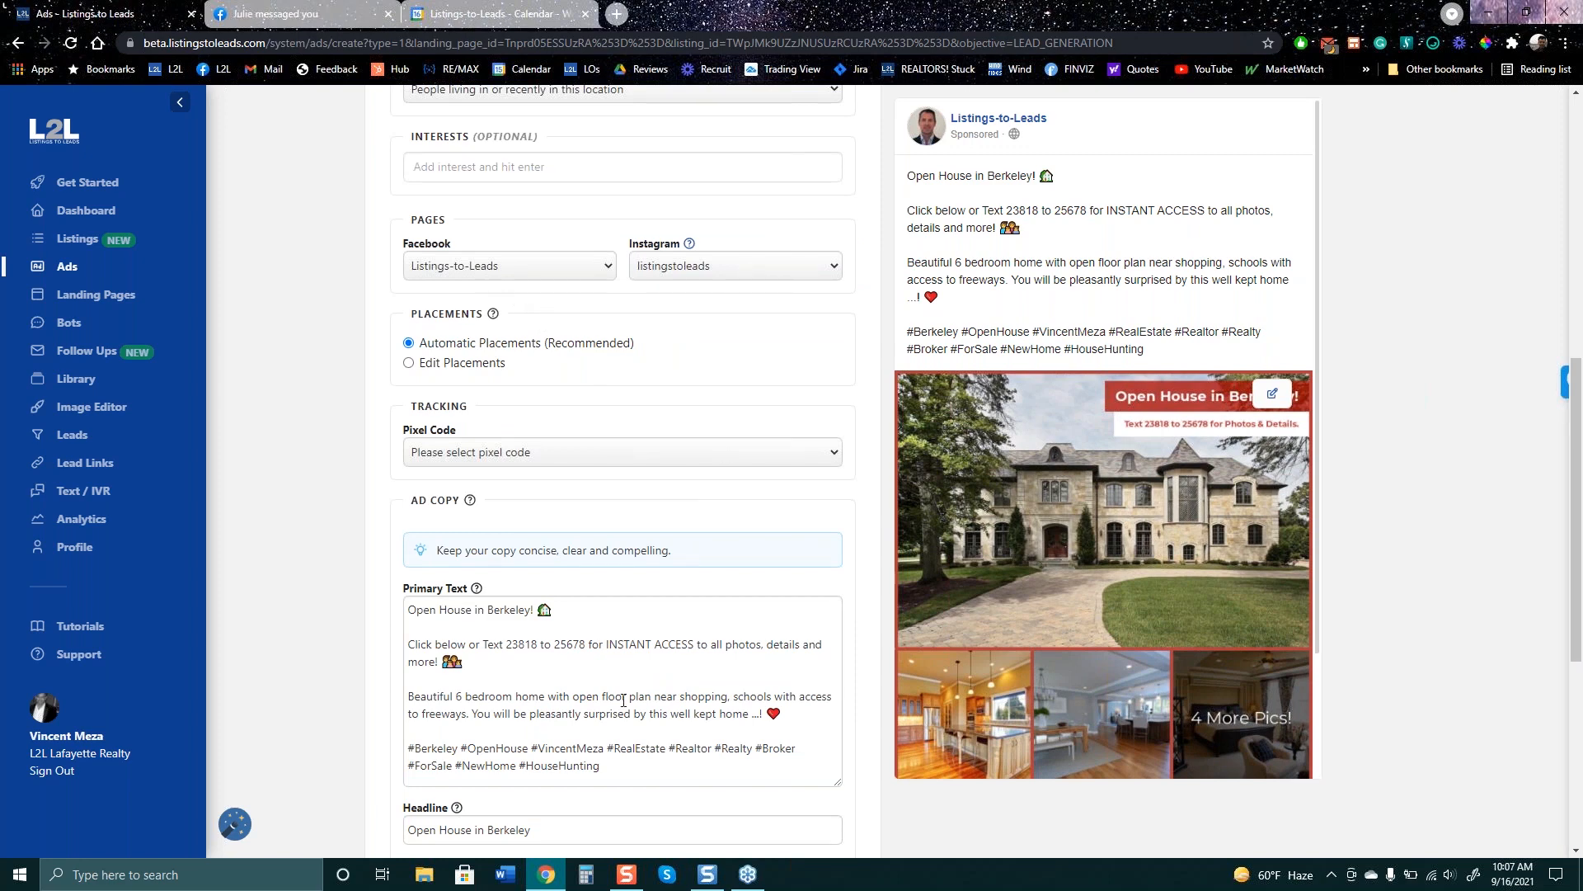
click(571, 614)
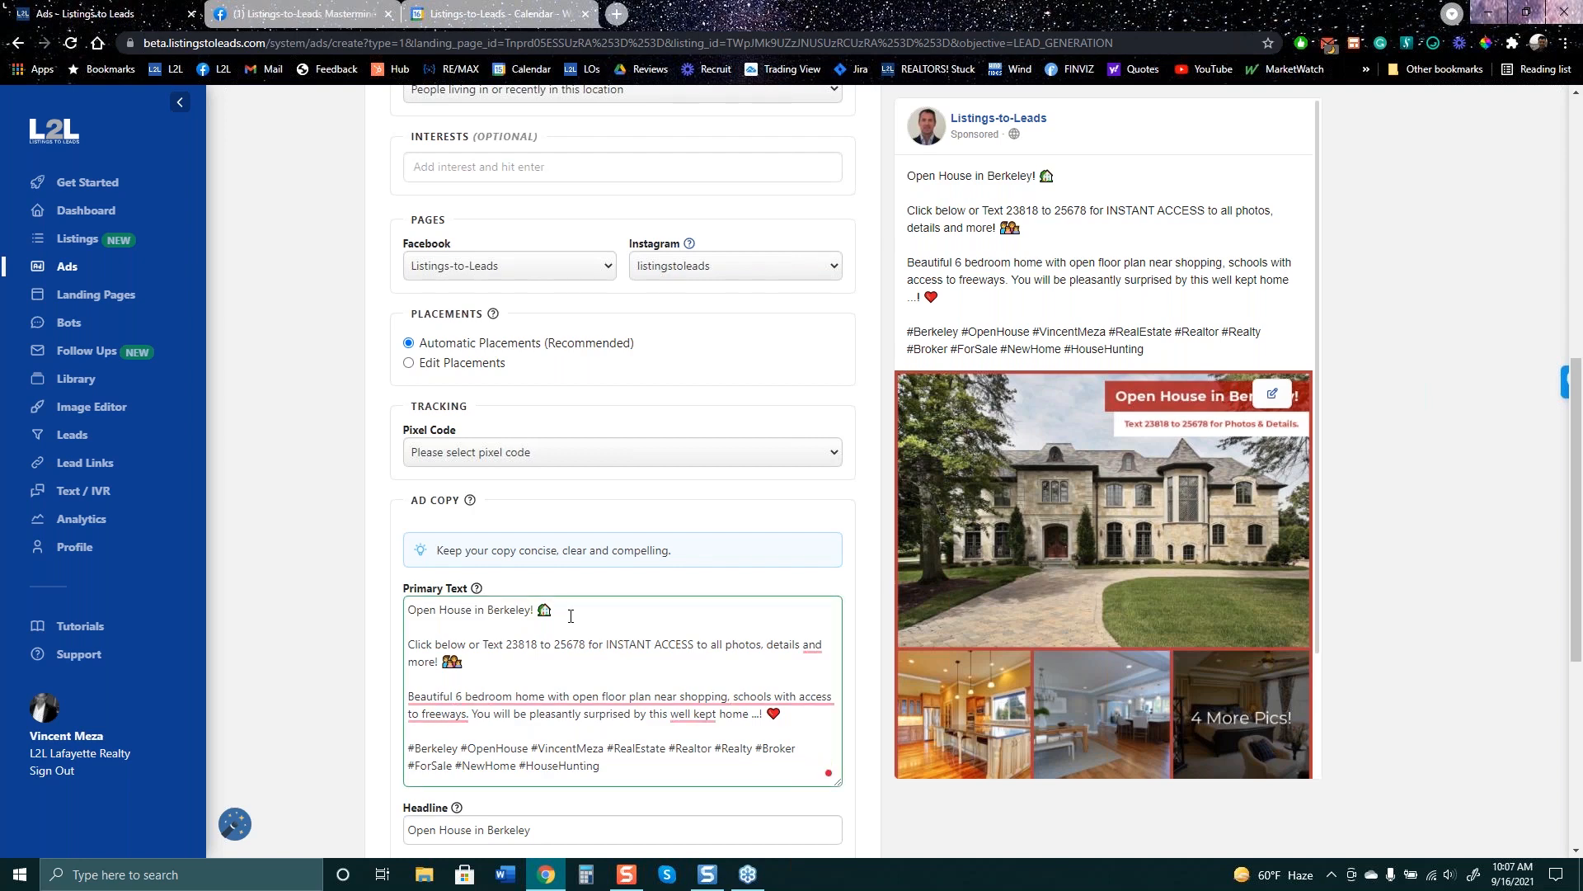
drag(609, 767, 448, 581)
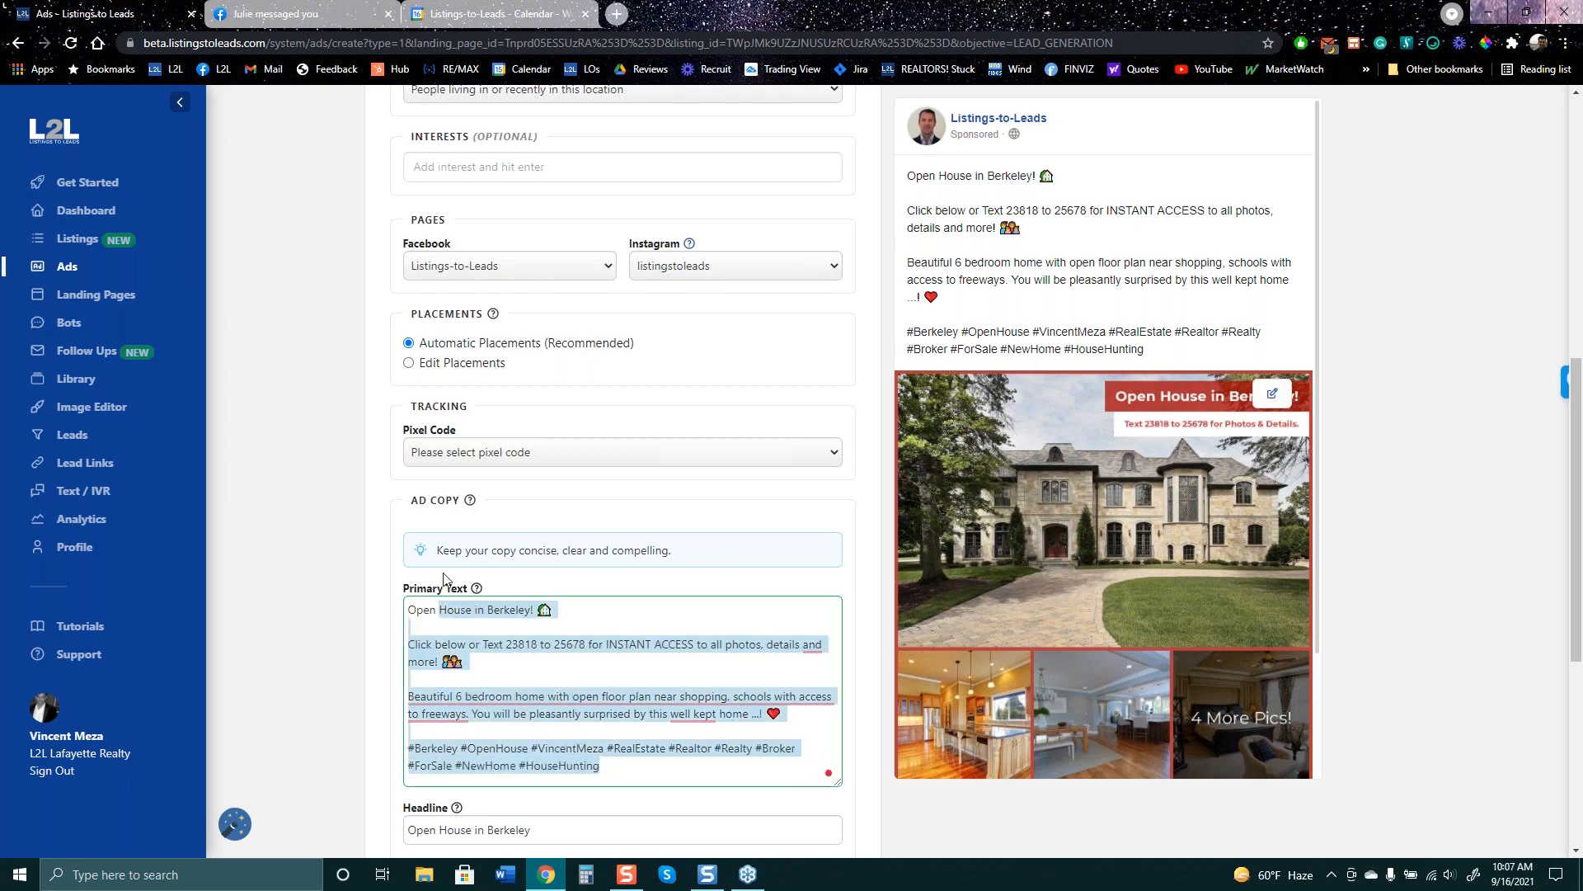
click(589, 610)
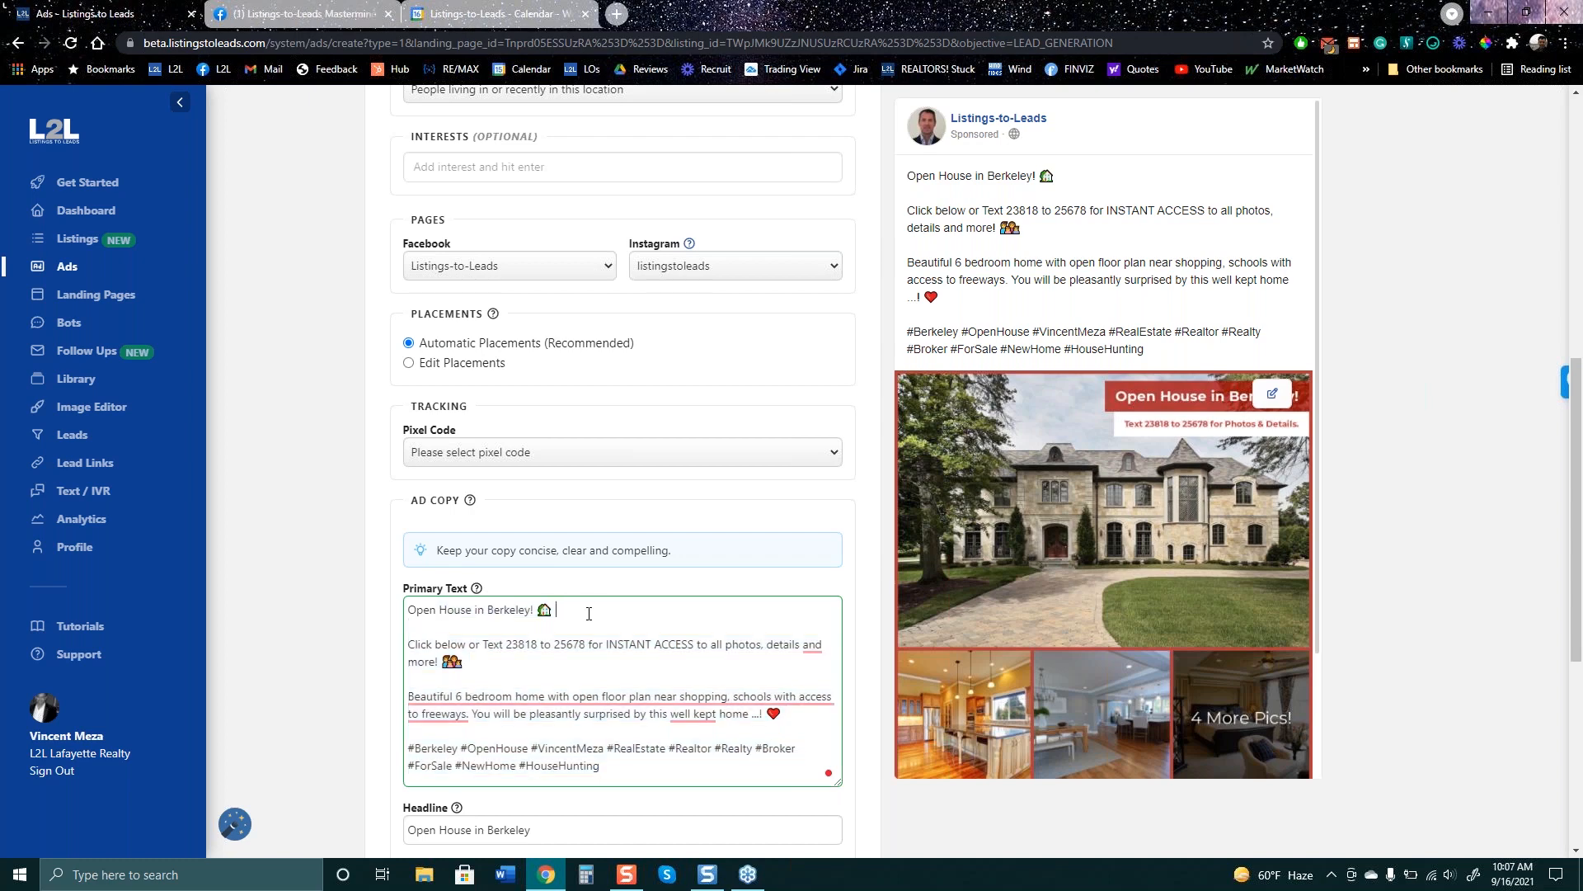
text(GREAT SCHOOLS)
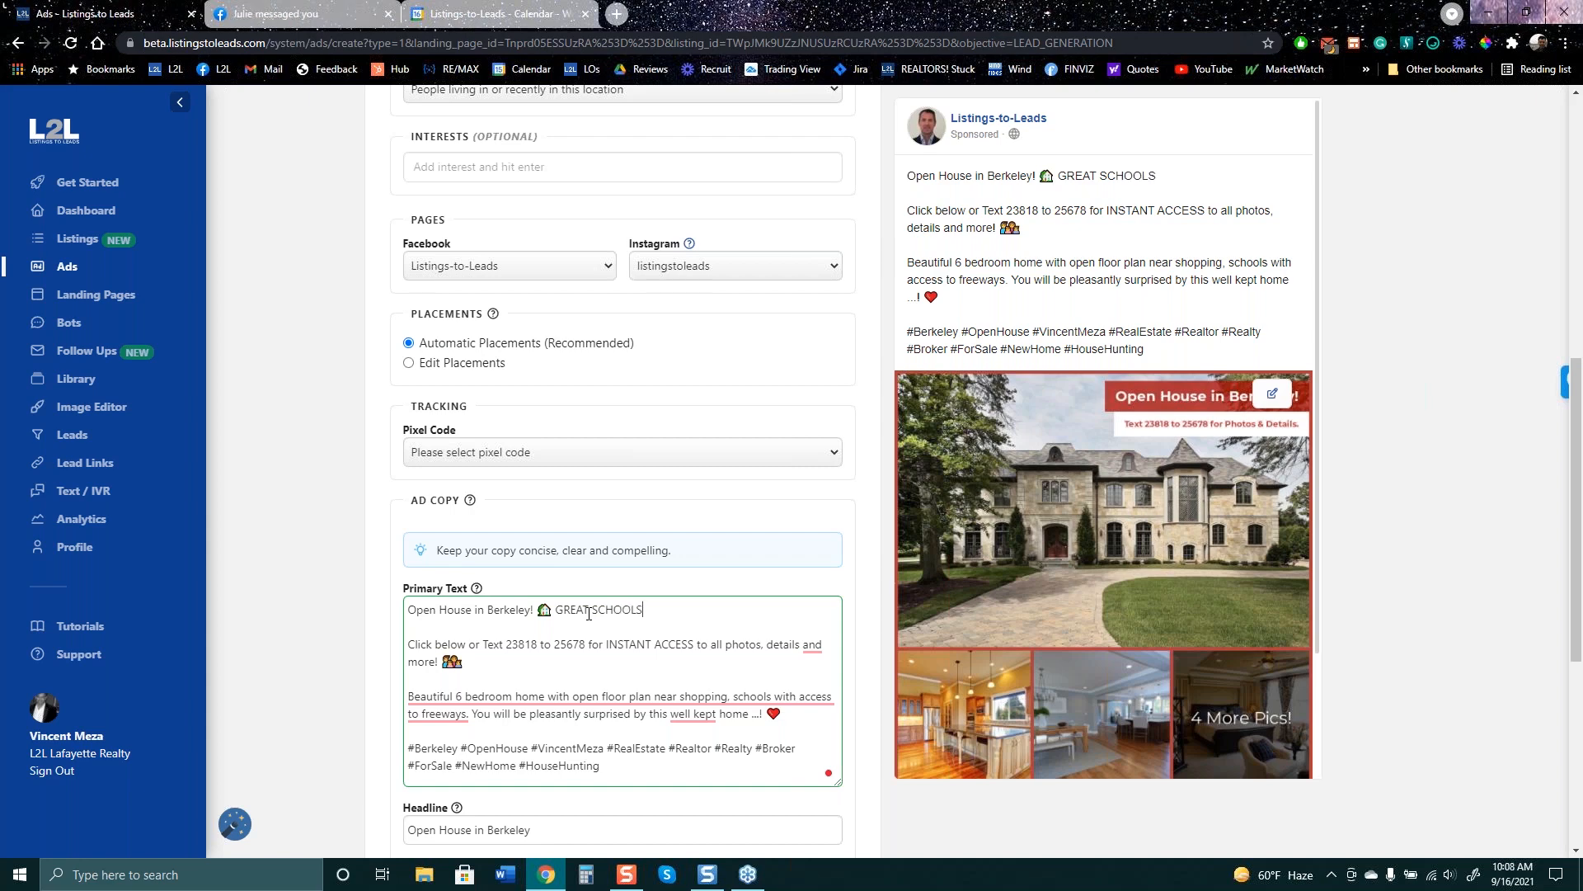
text(!)
- Check that the 'GREAT SCHOOLS!' line appears in the ad preview
drag(597, 619, 556, 611)
scroll(1188, 208, up, 1)
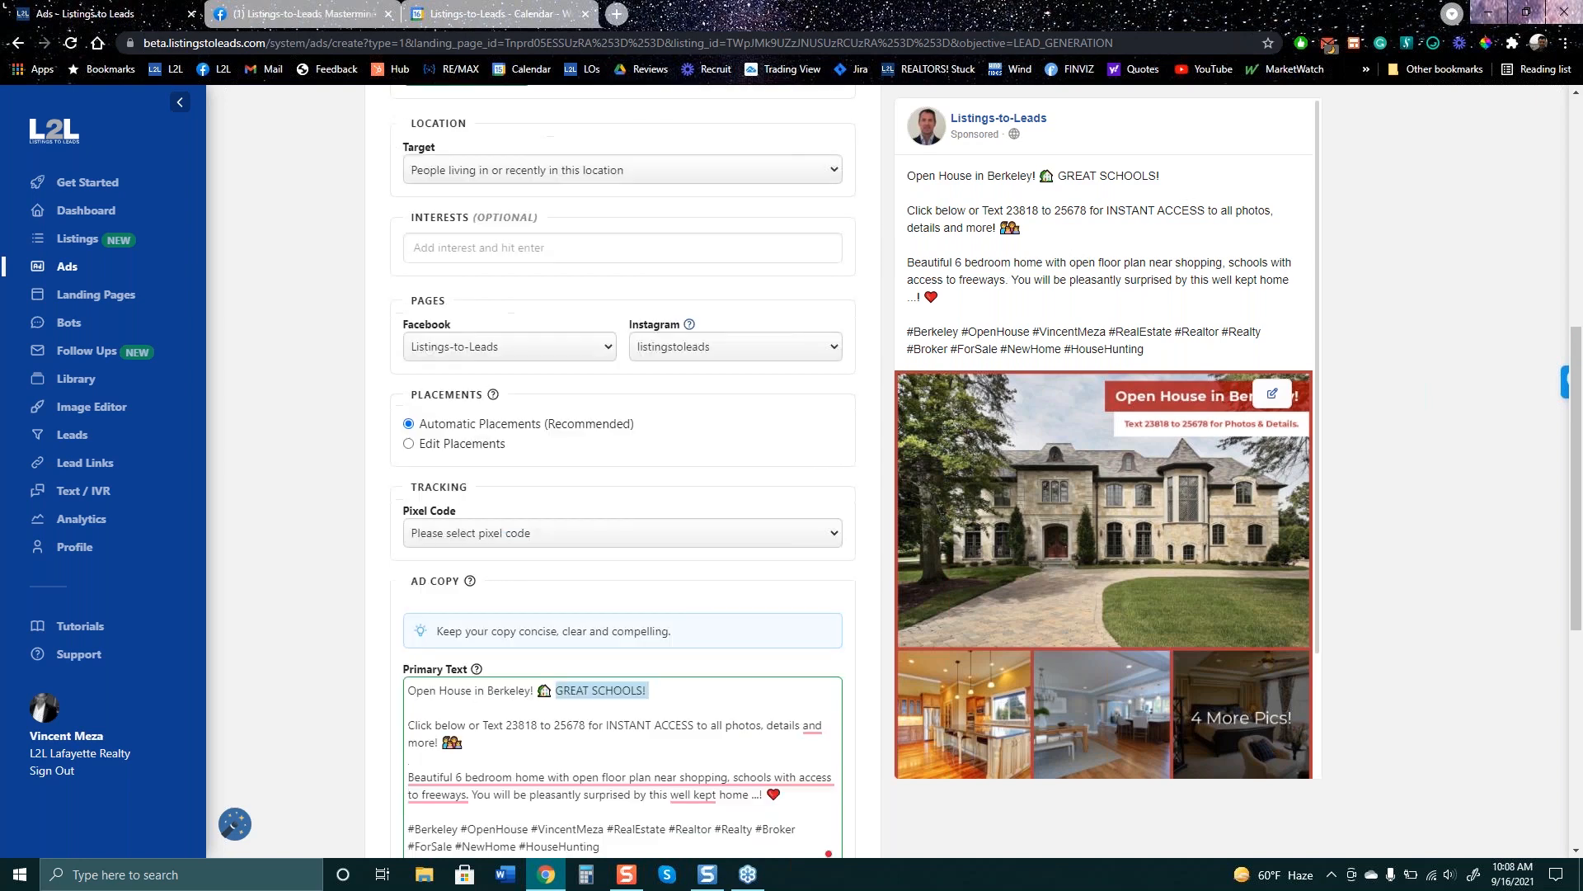
scroll(1188, 182, up, 2)
drag(1161, 176, 1057, 173)
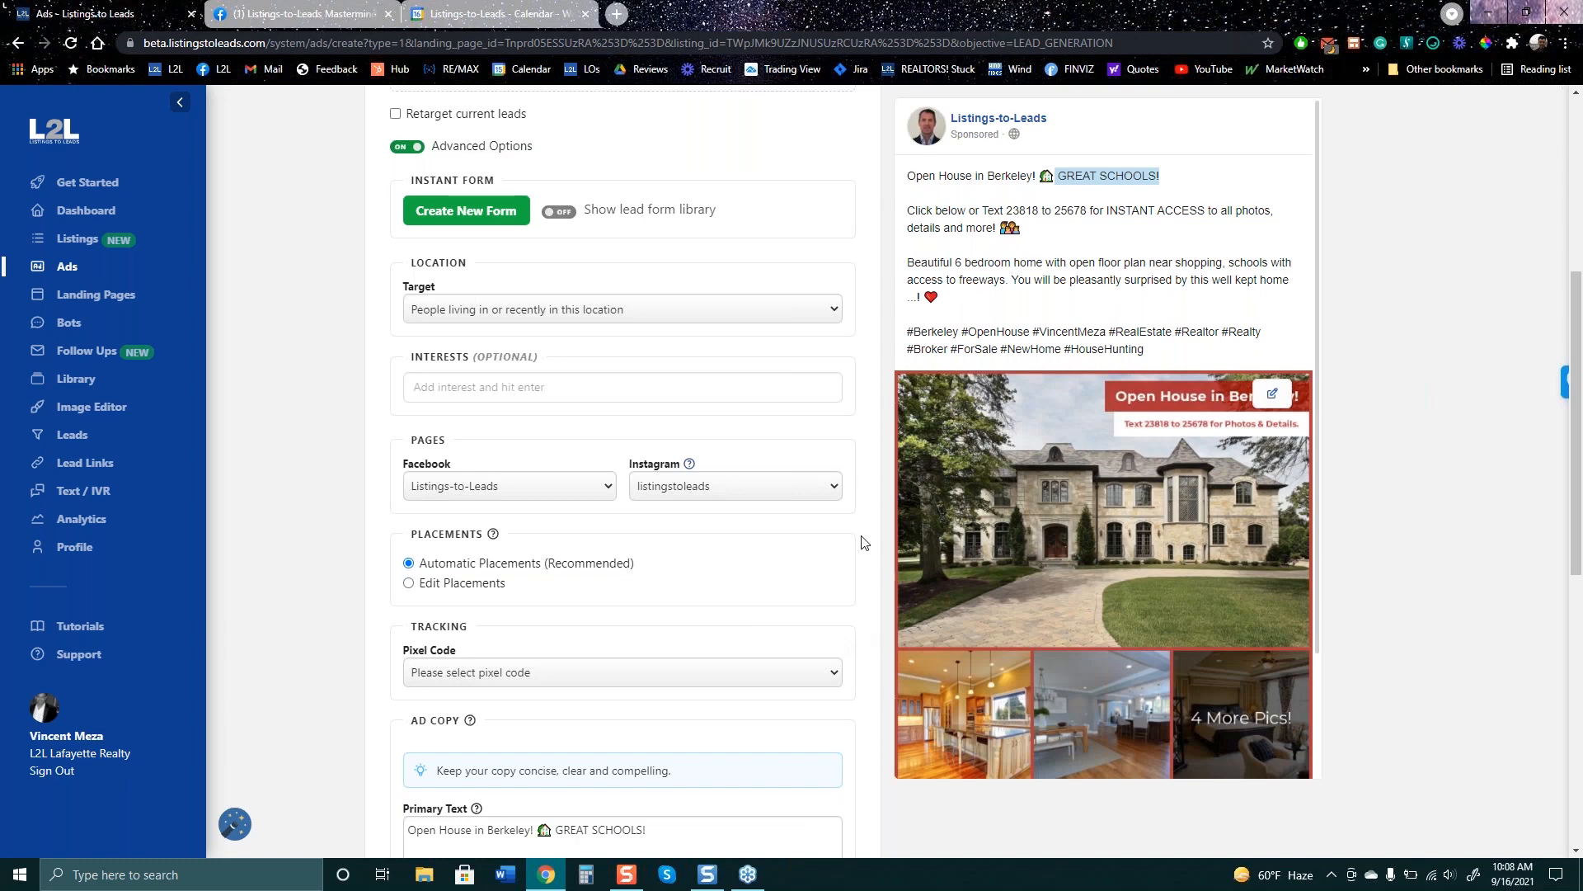
scroll(706, 630, down, 3)
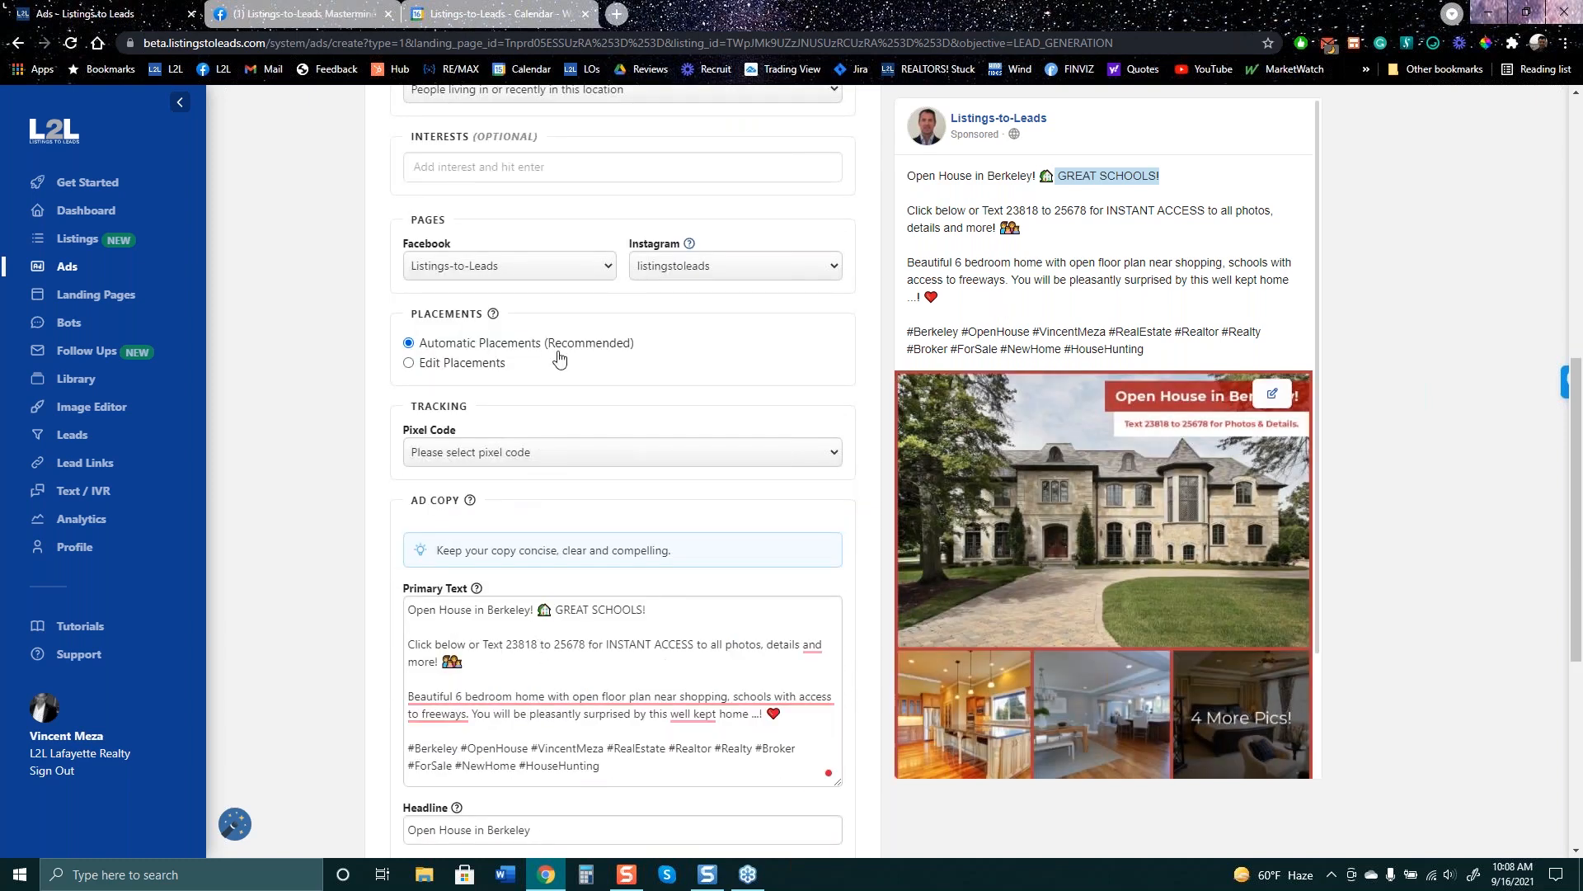
scroll(558, 356, up, 3)
scroll(654, 393, up, 1)
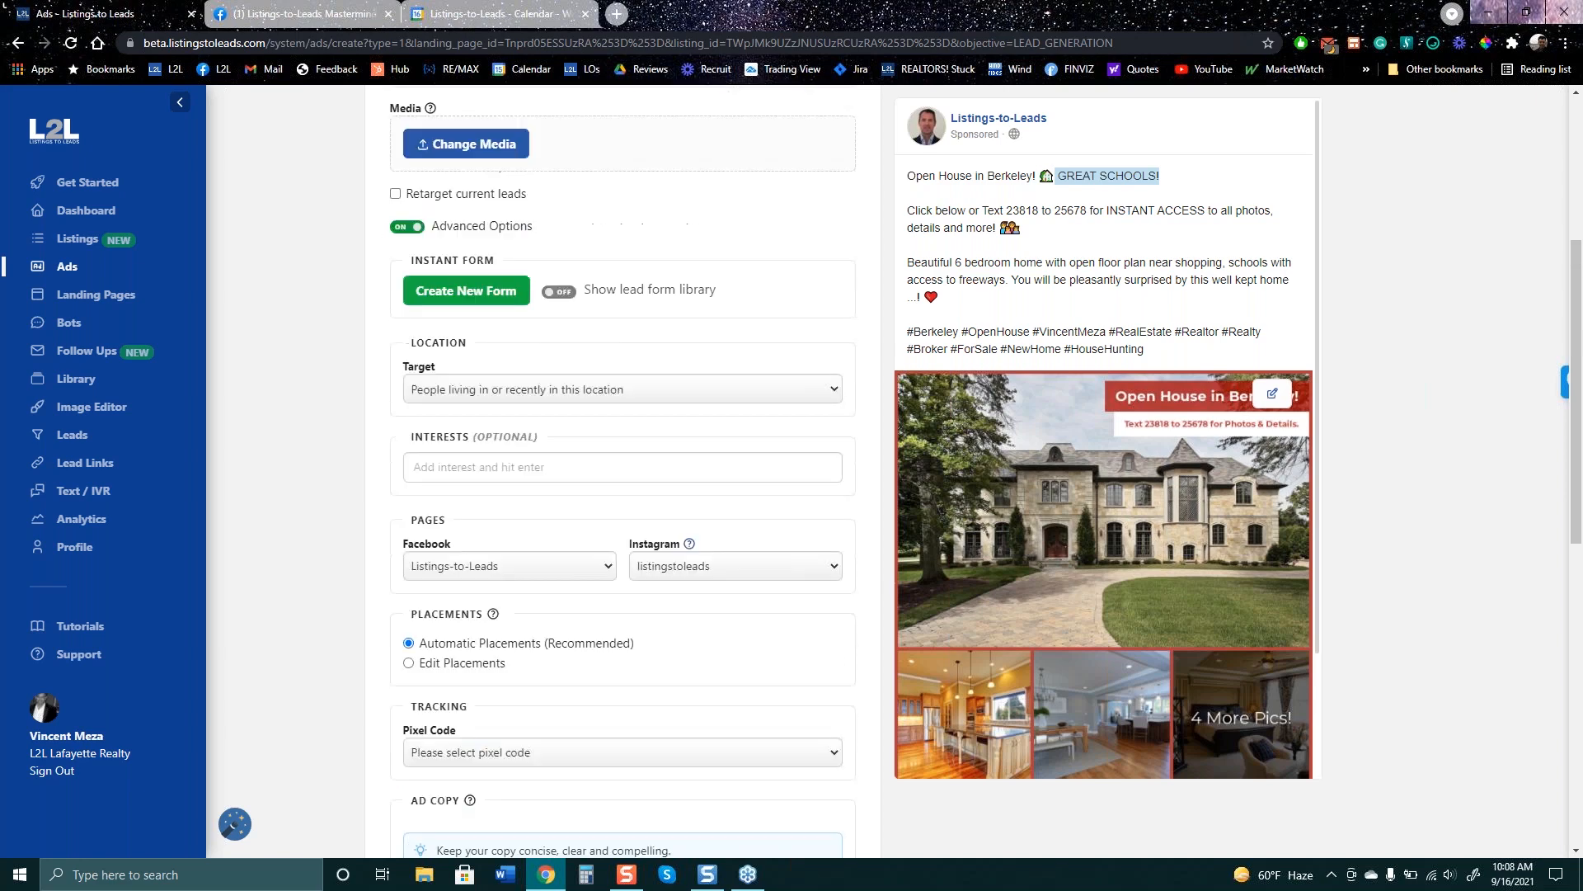
scroll(478, 388, up, 2)
- Switch Advanced Options off and tick Retarget current leads
click(412, 360)
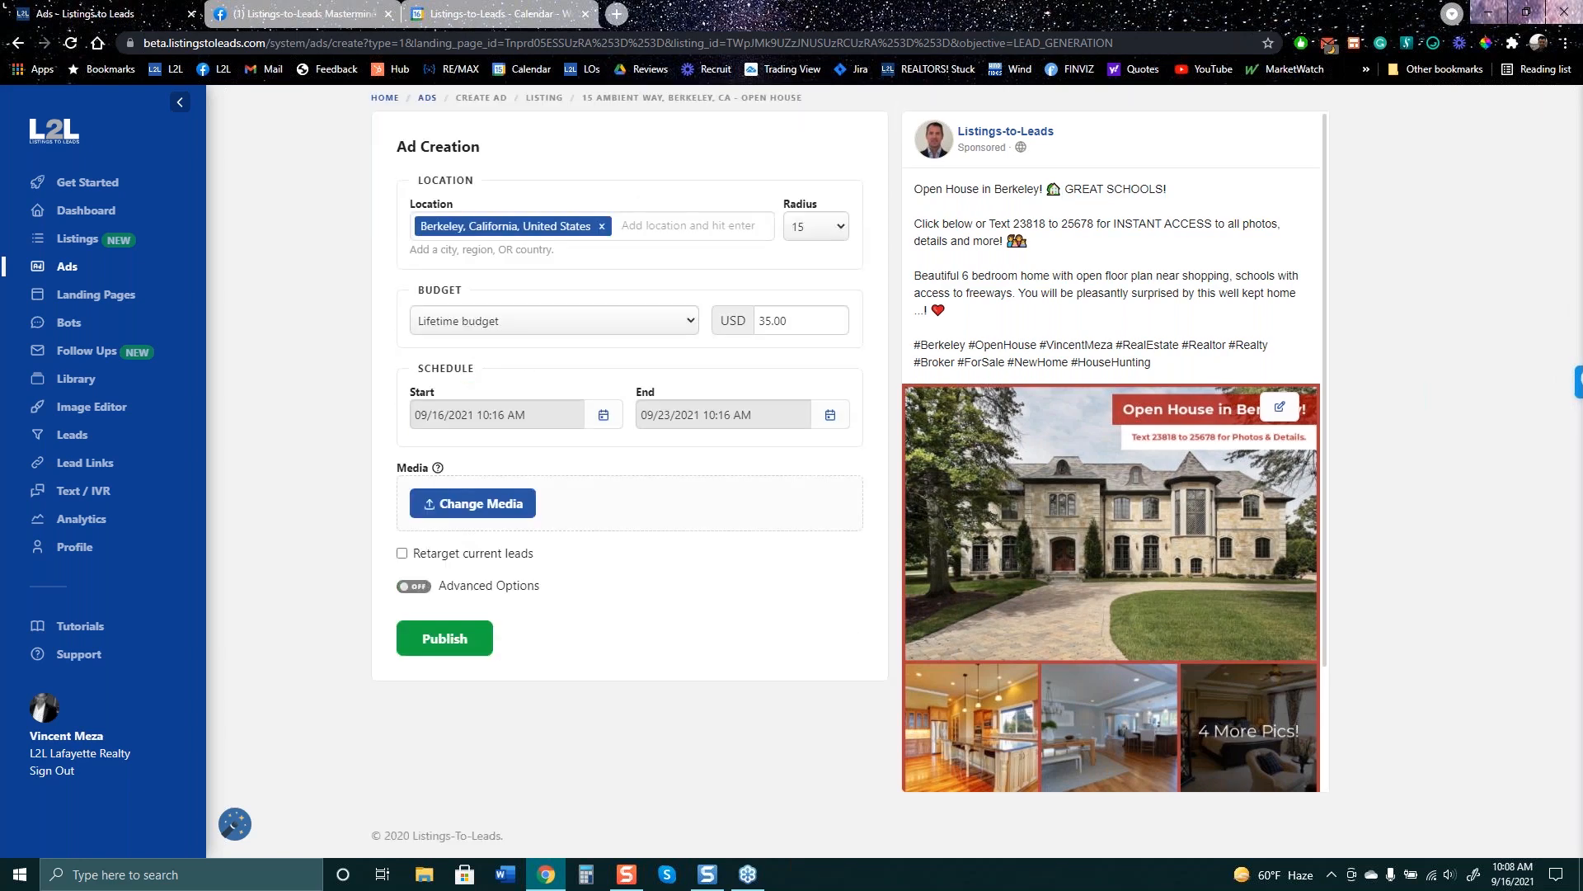
click(444, 557)
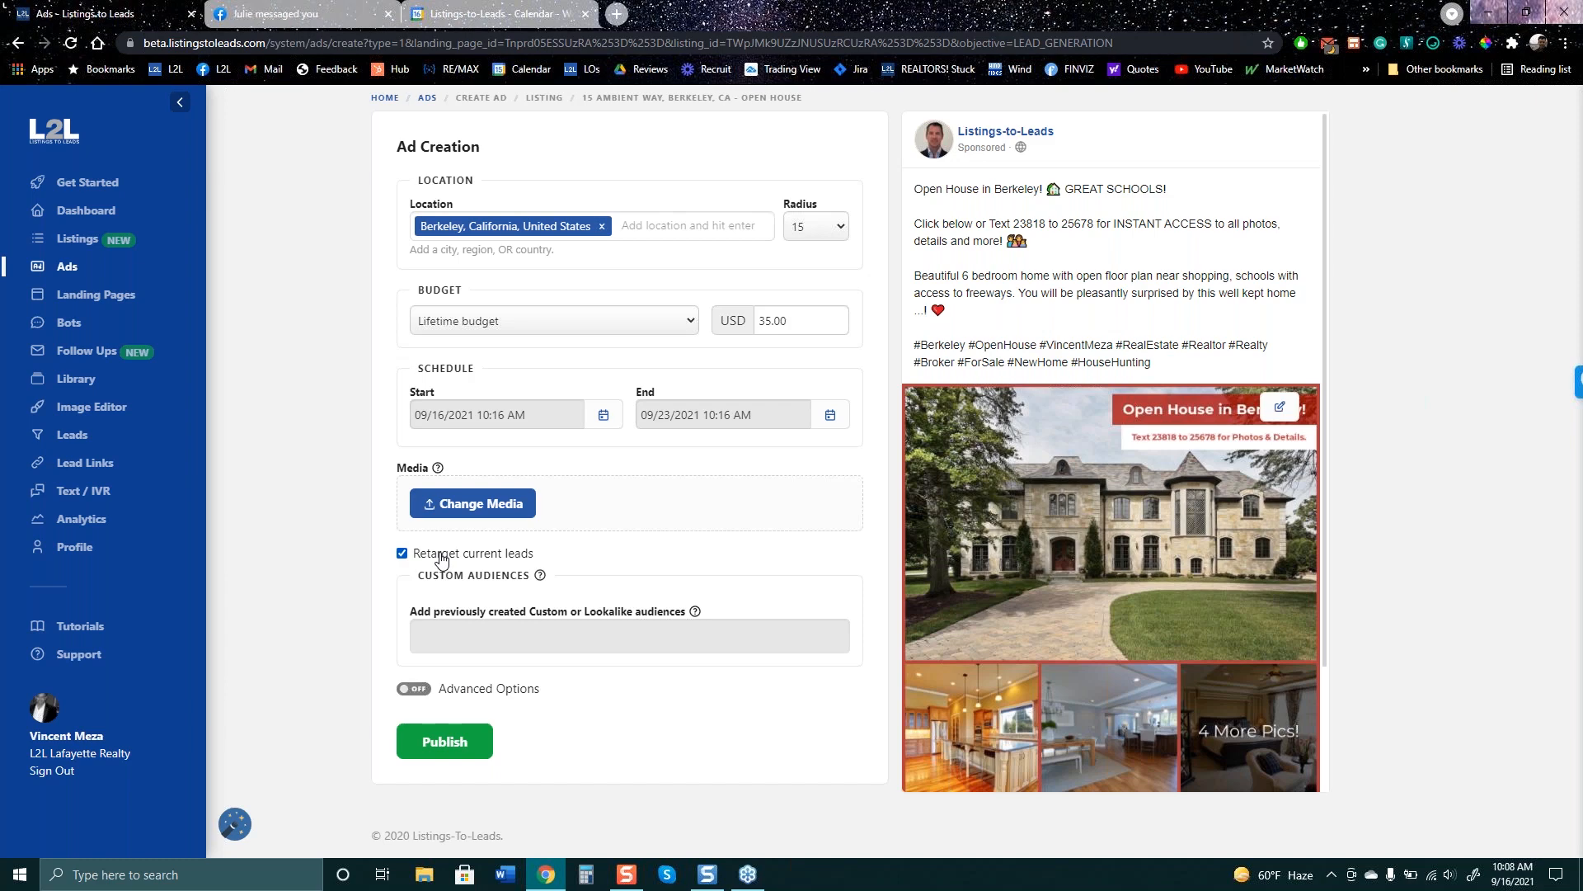
click(459, 636)
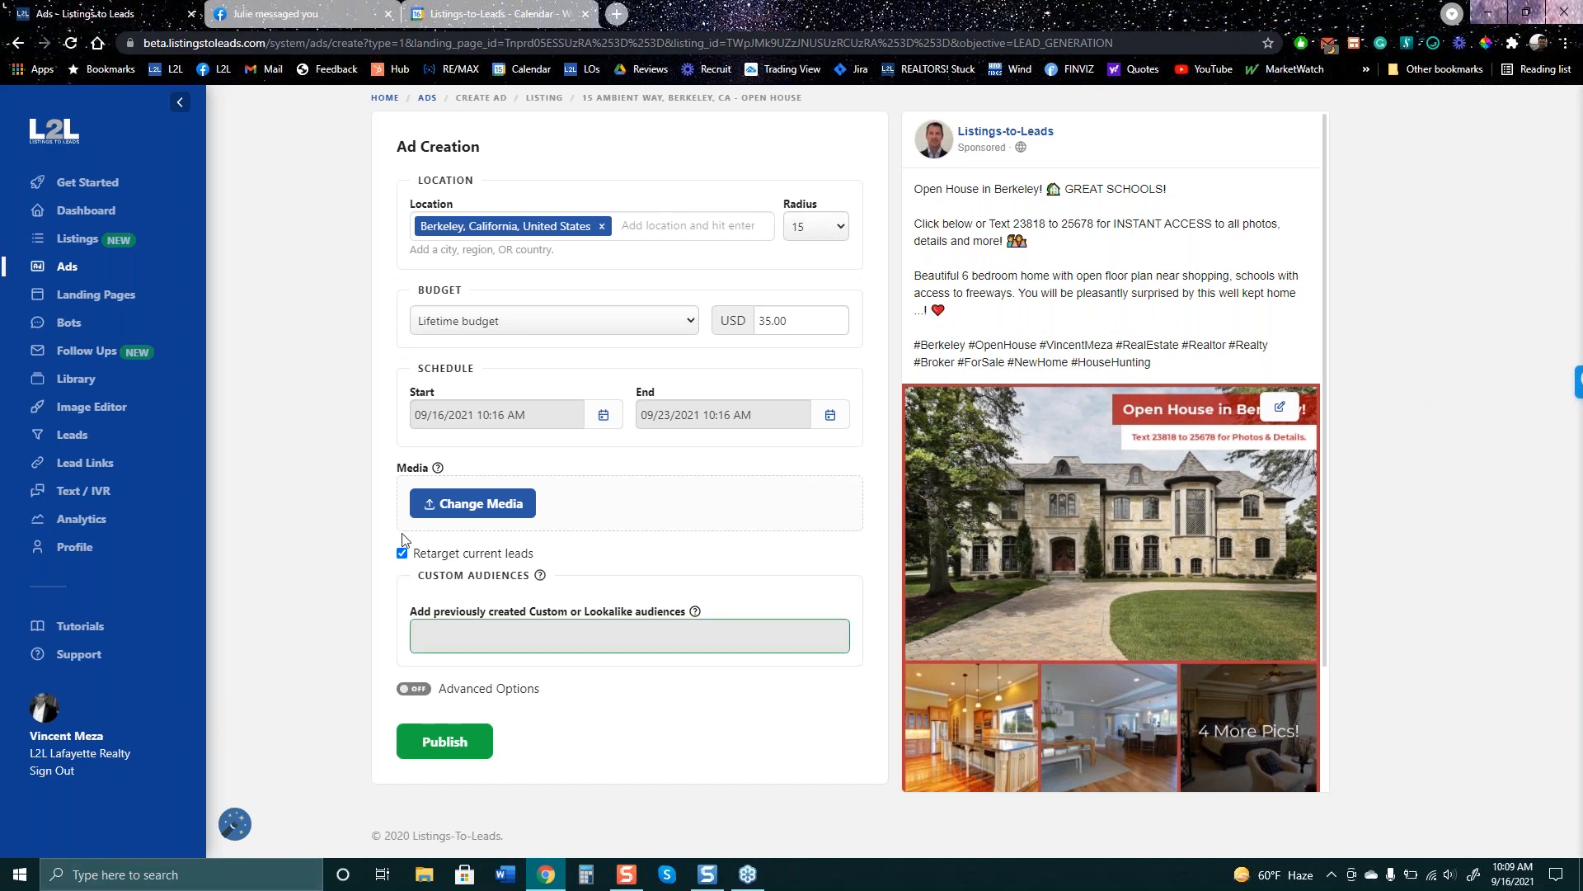
click(631, 225)
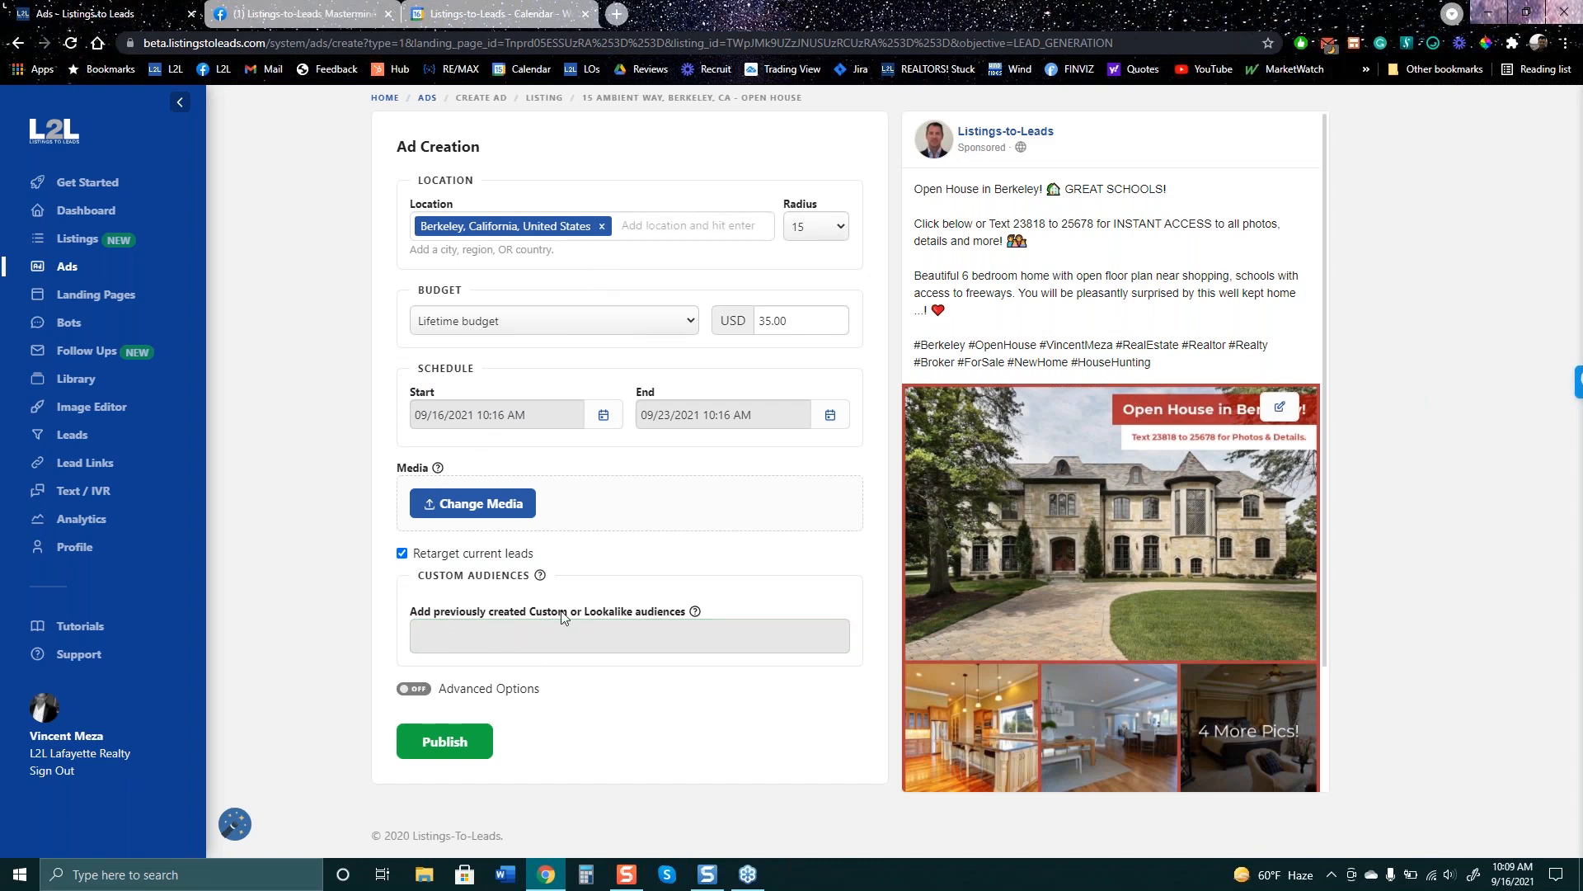
click(525, 622)
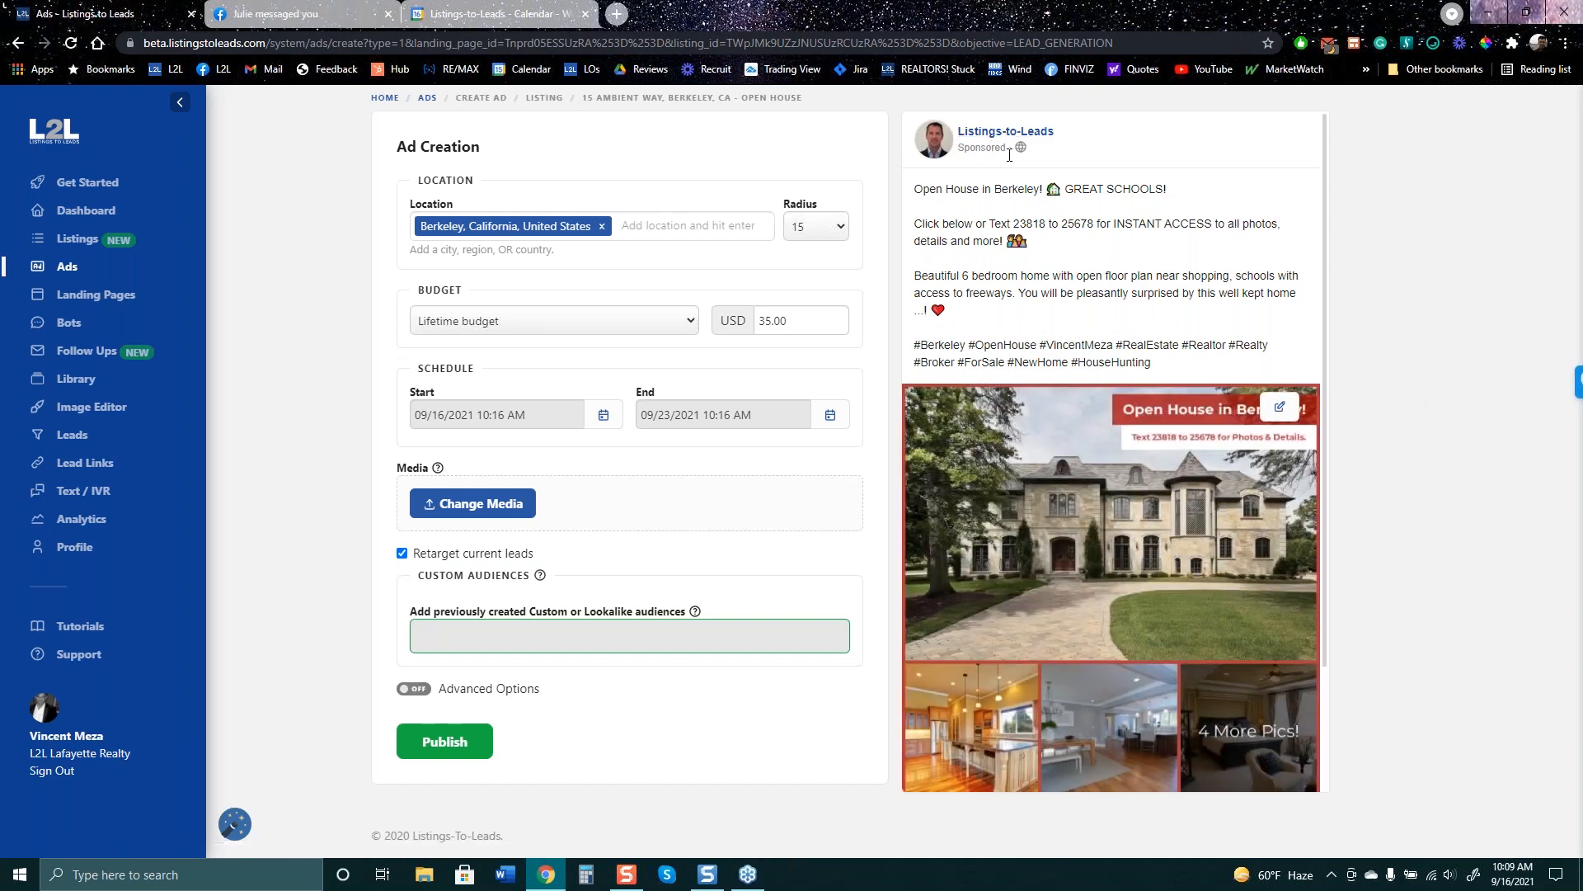
drag(1048, 155, 944, 136)
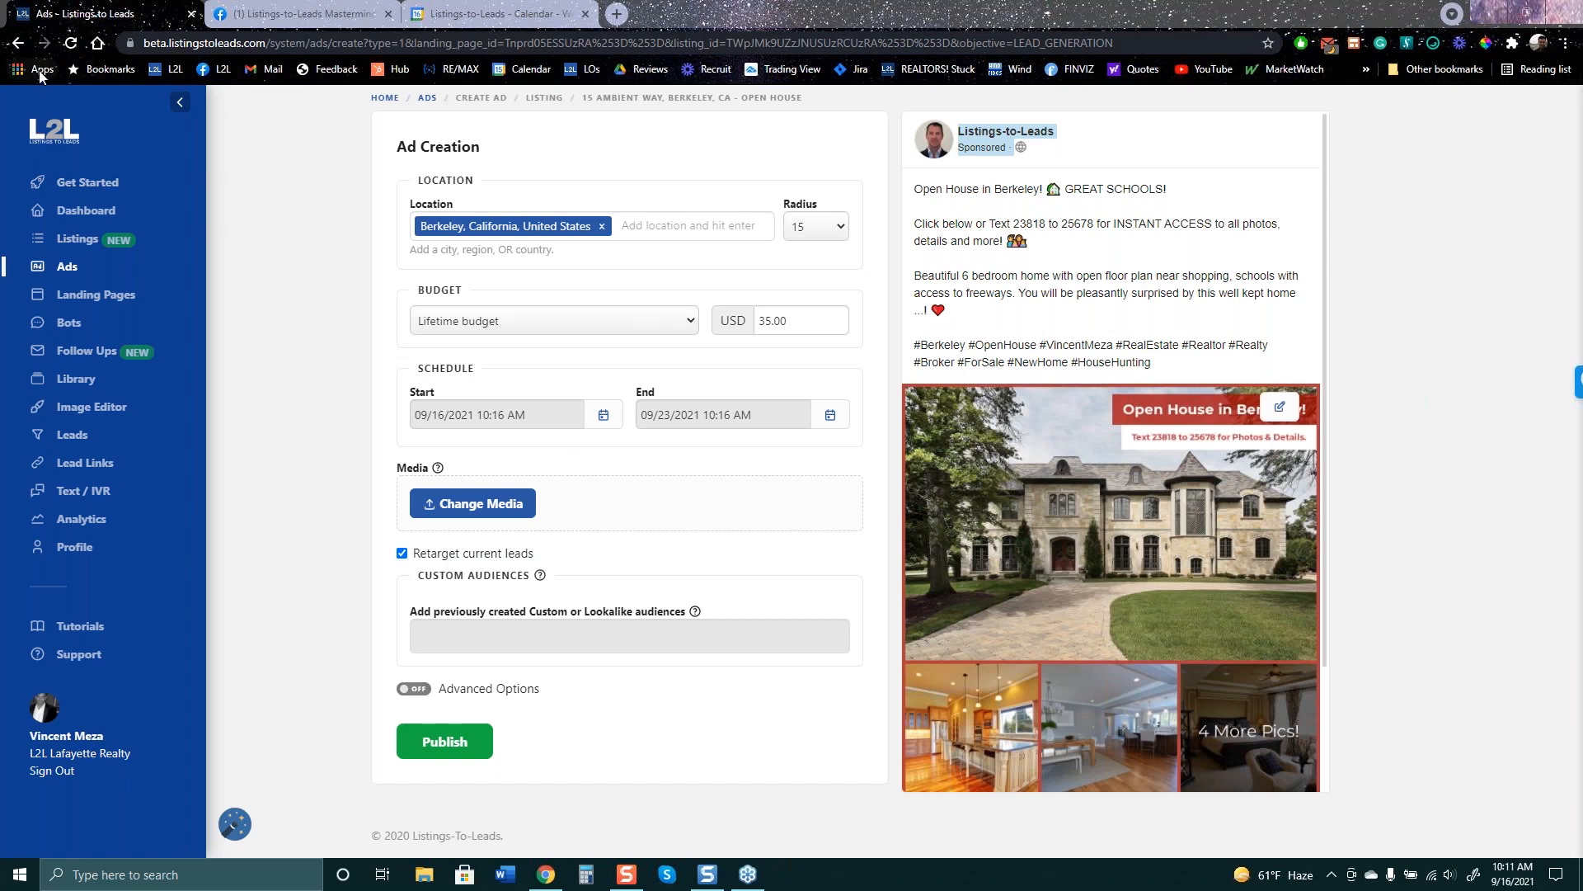
click(17, 42)
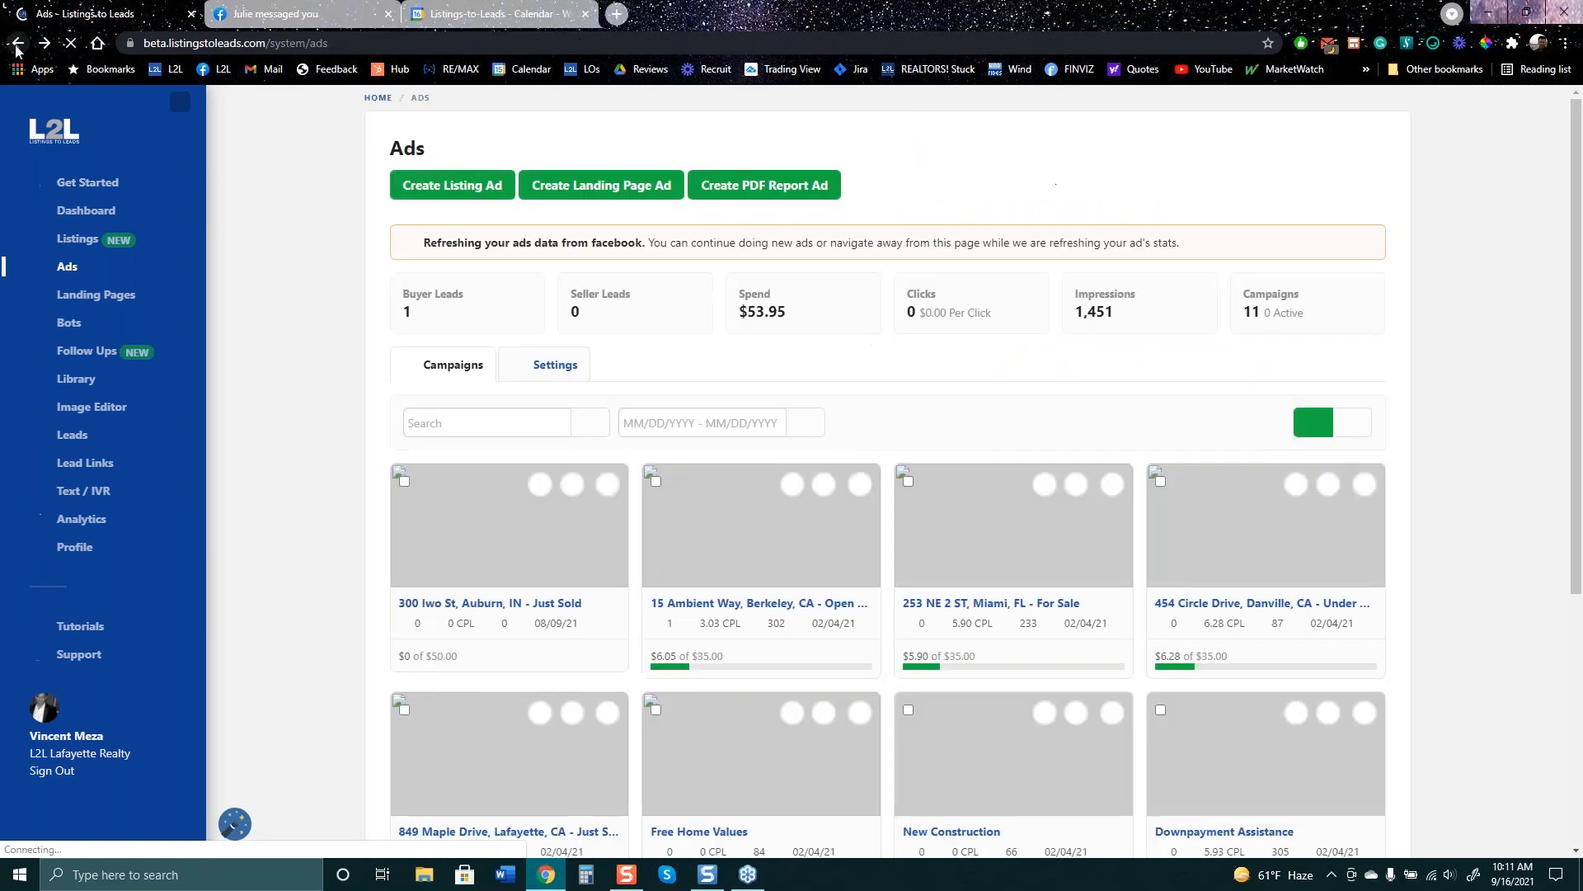
click(464, 188)
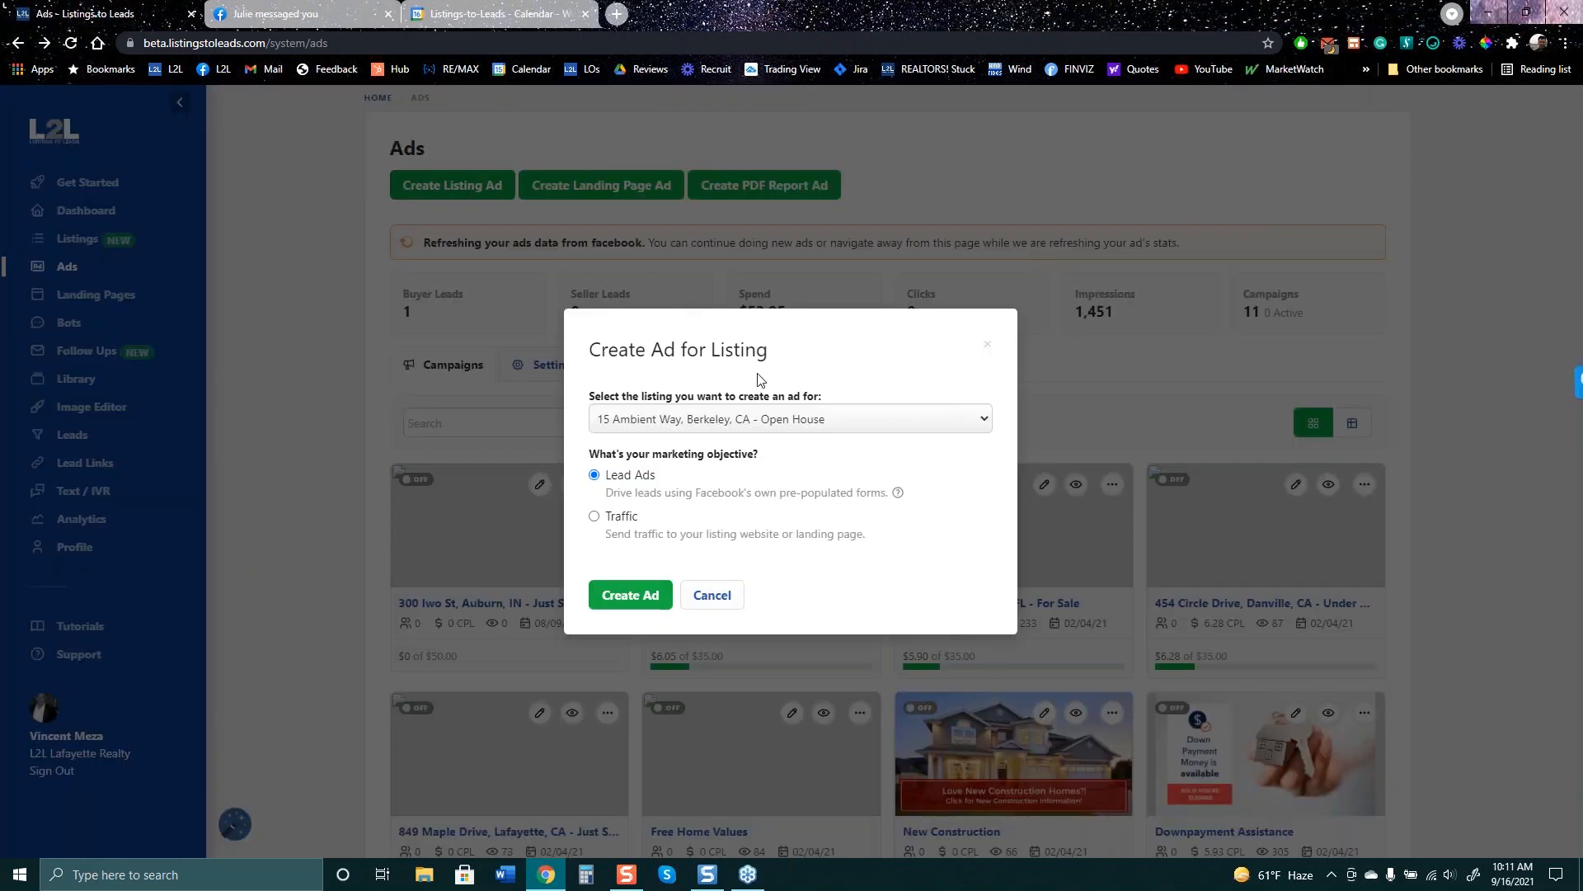
click(795, 419)
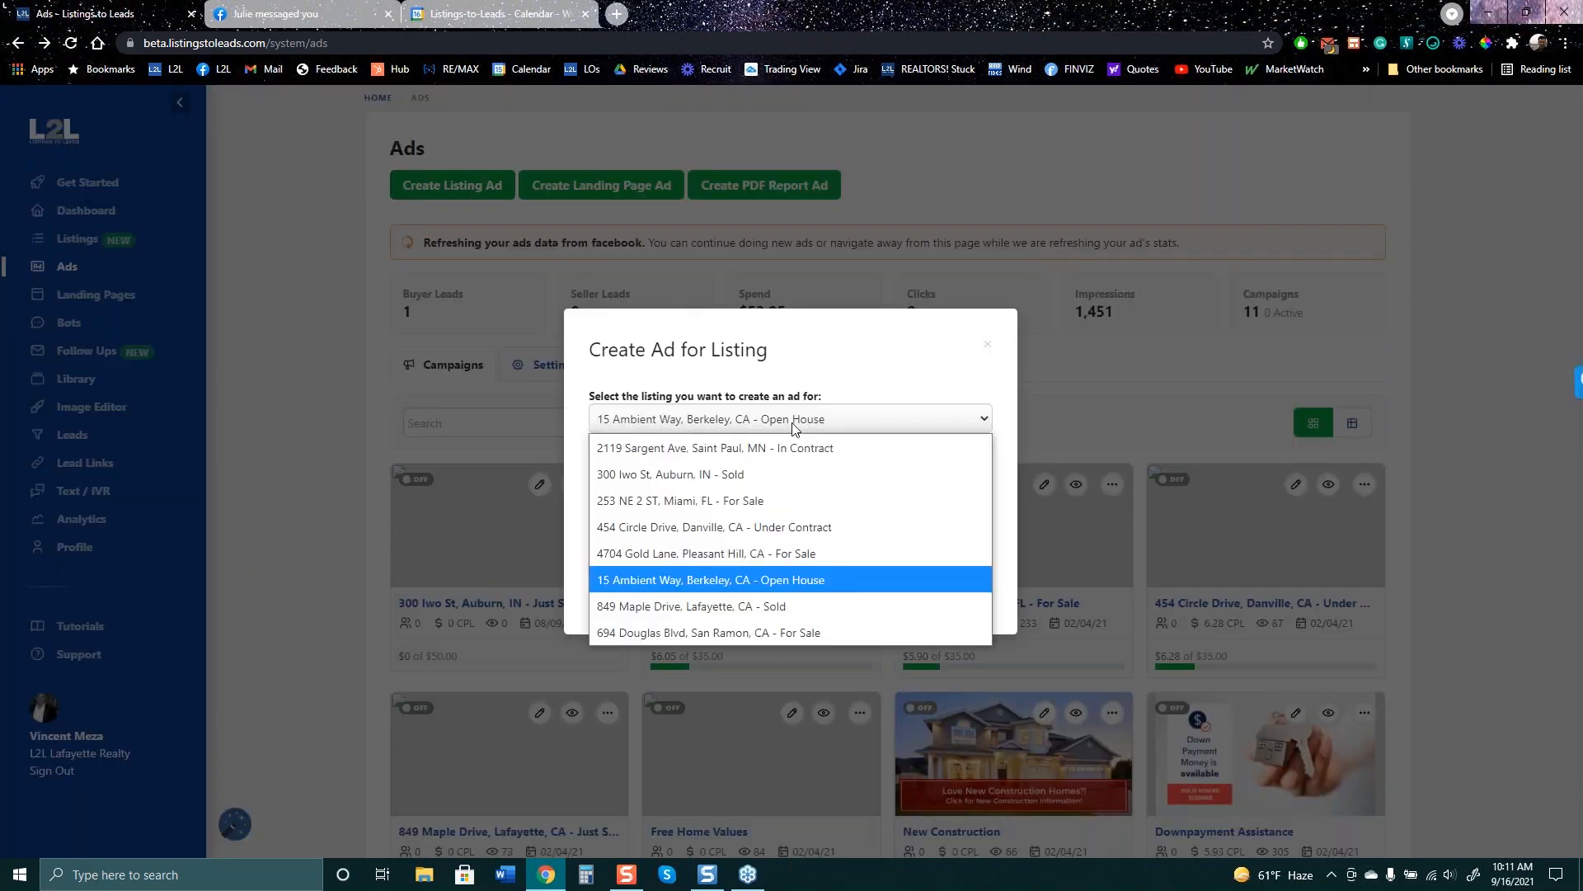
click(795, 482)
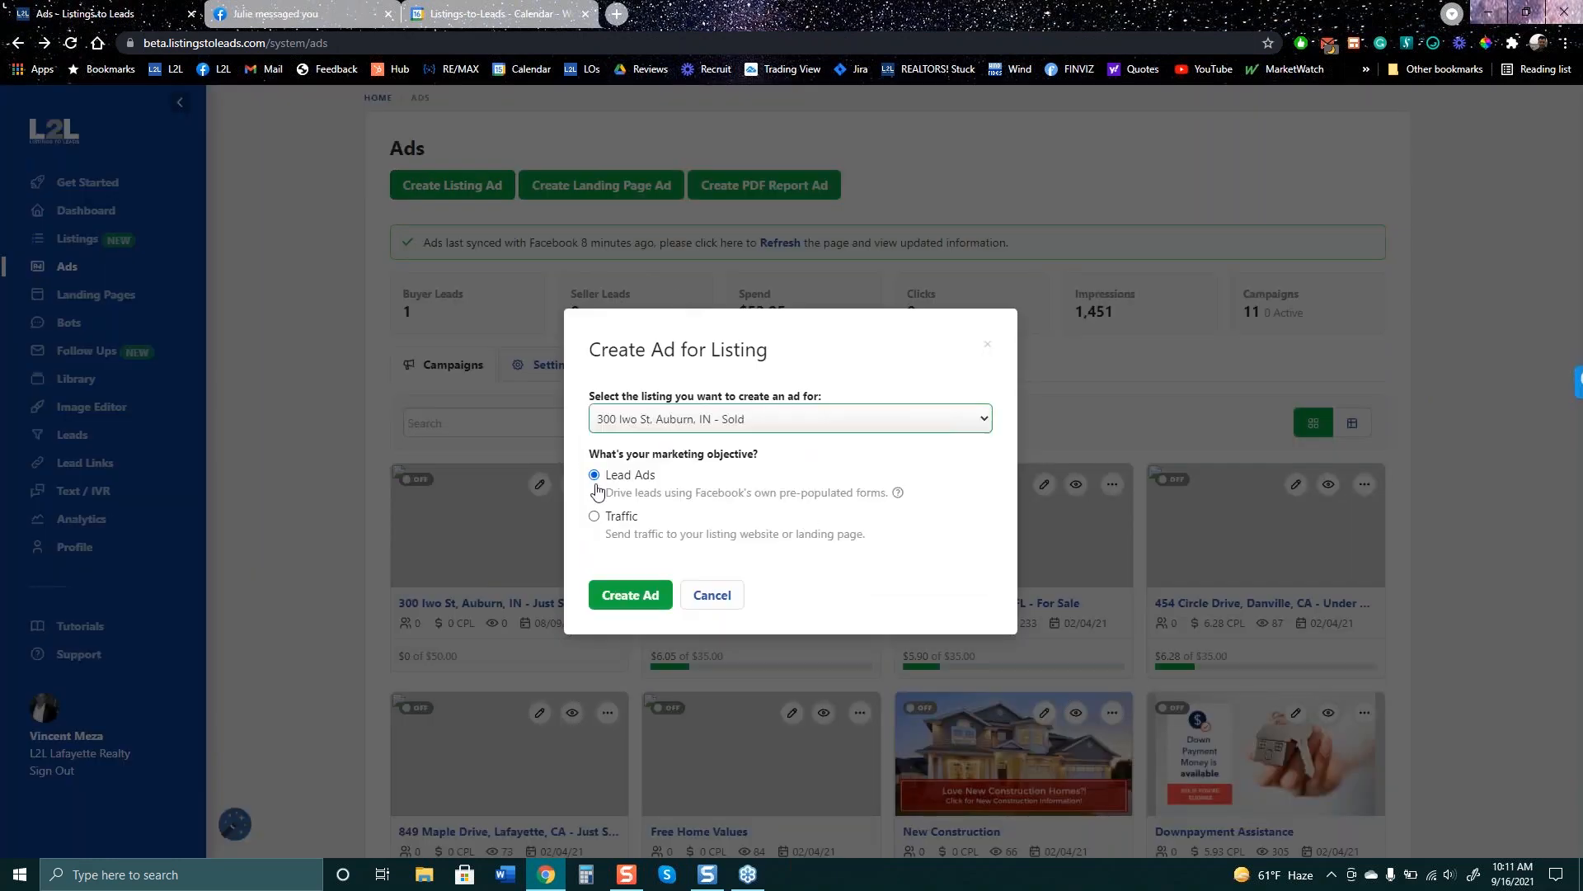
- Create the Auburn ad and pick 'Auburn, Indiana, United States' after typing 'auburn, in' in Location
click(636, 608)
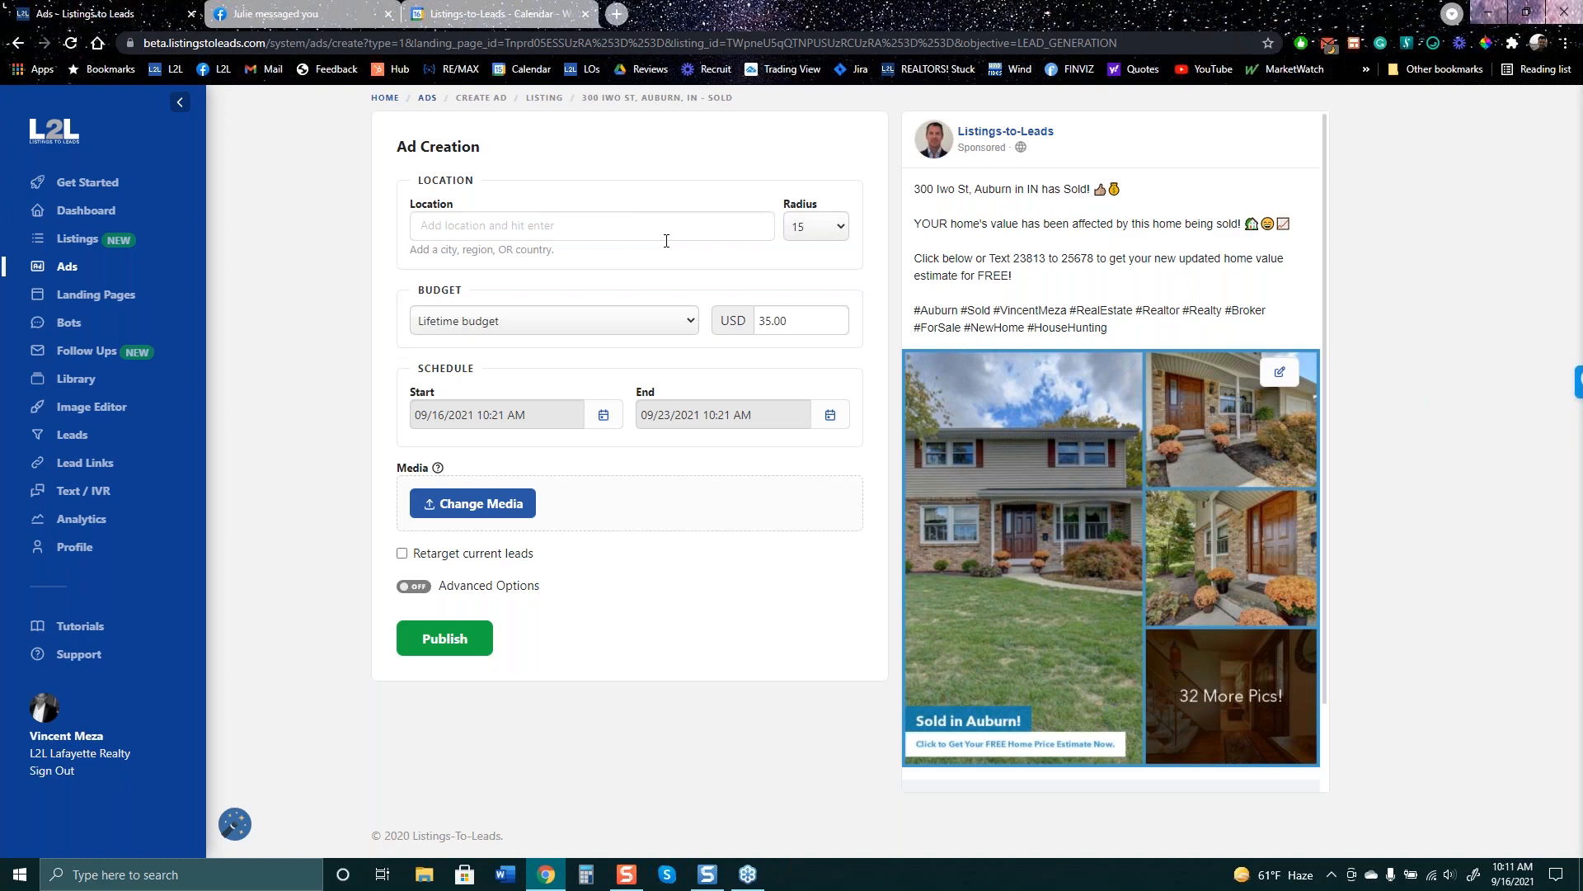
text(aU)
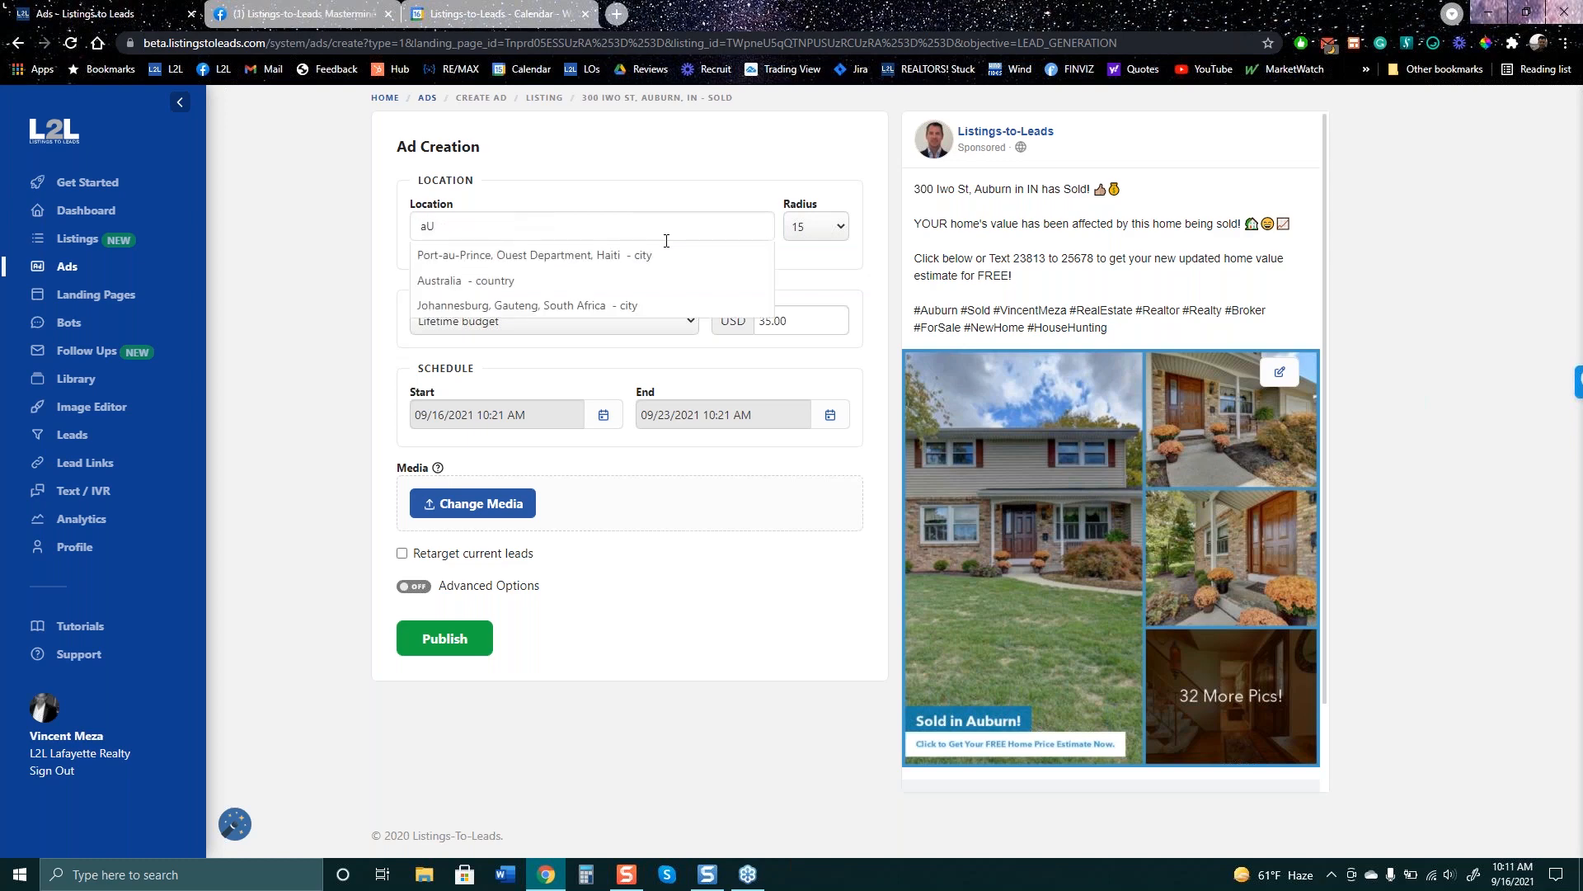
text(BURN)
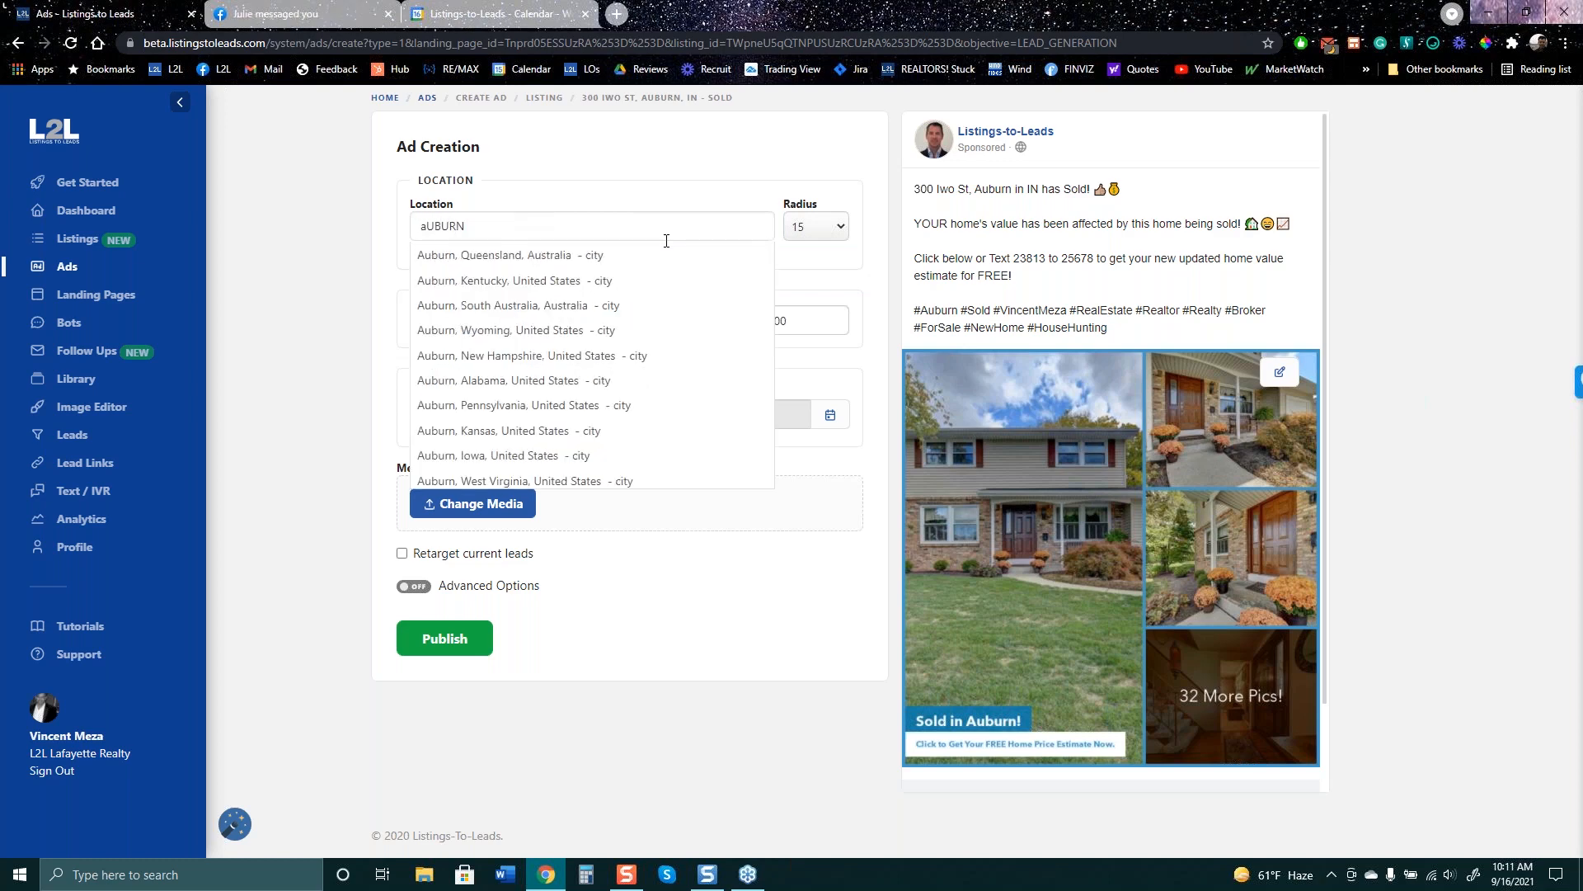
text(, in)
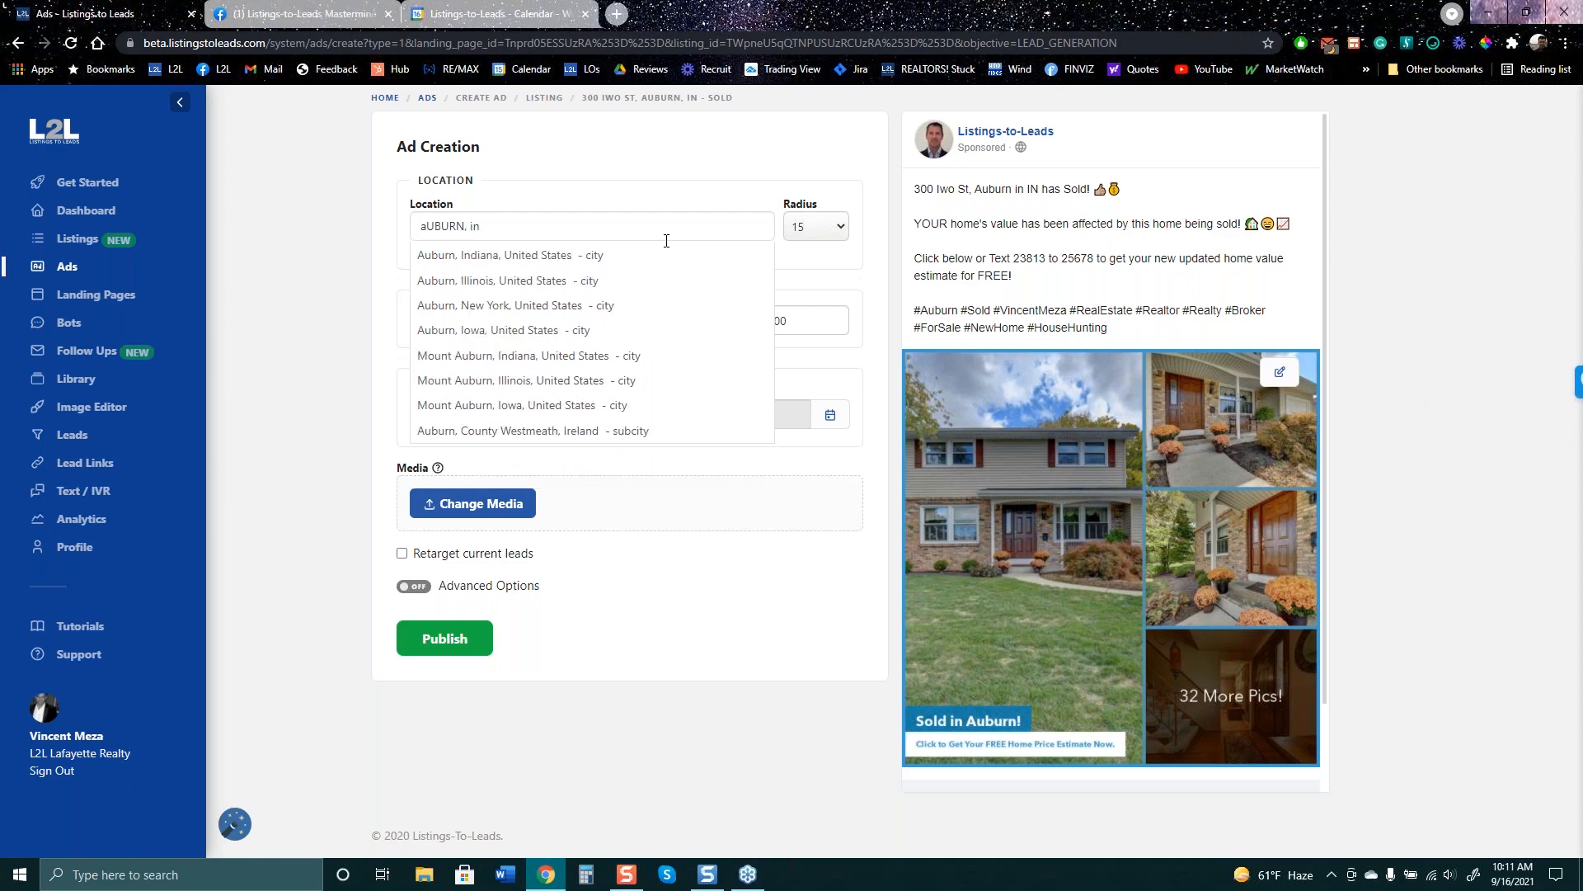
key(Return)
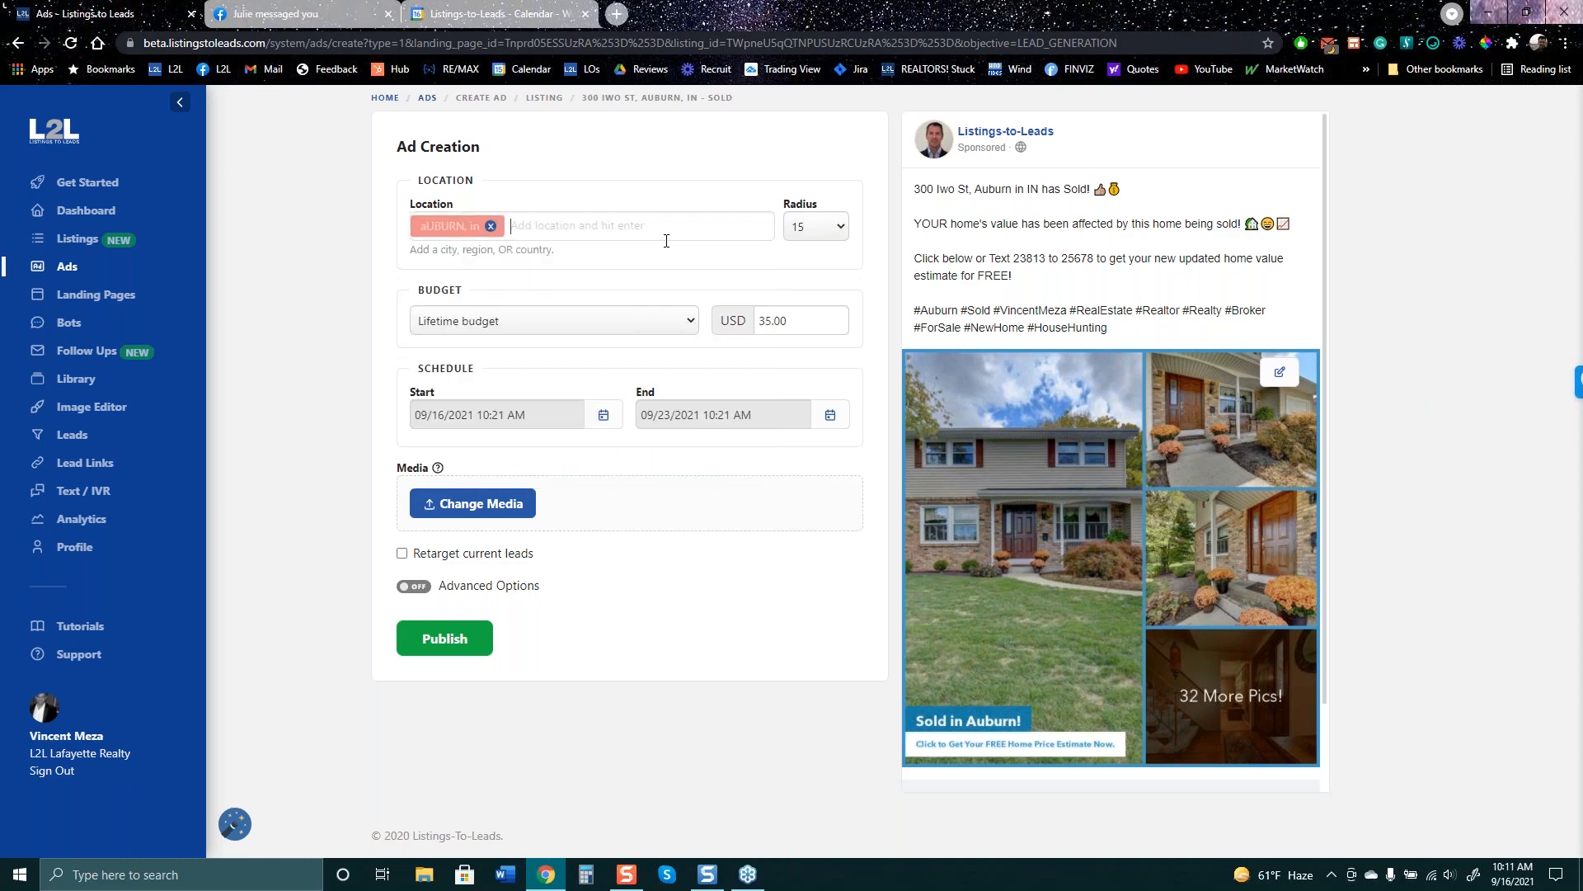
key(BackSpace)
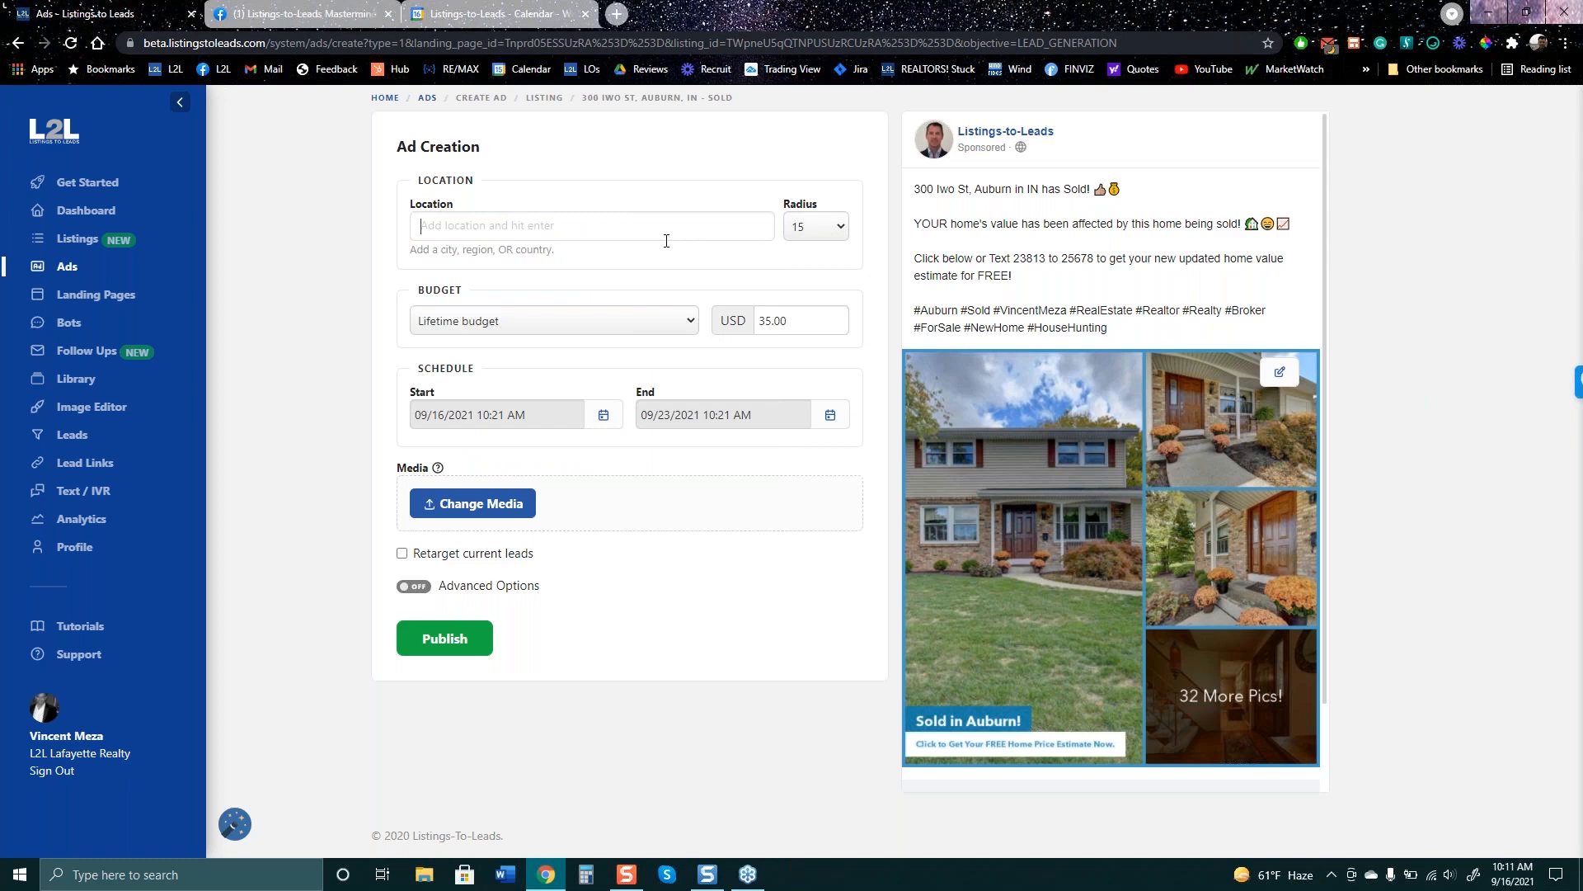
text(ind)
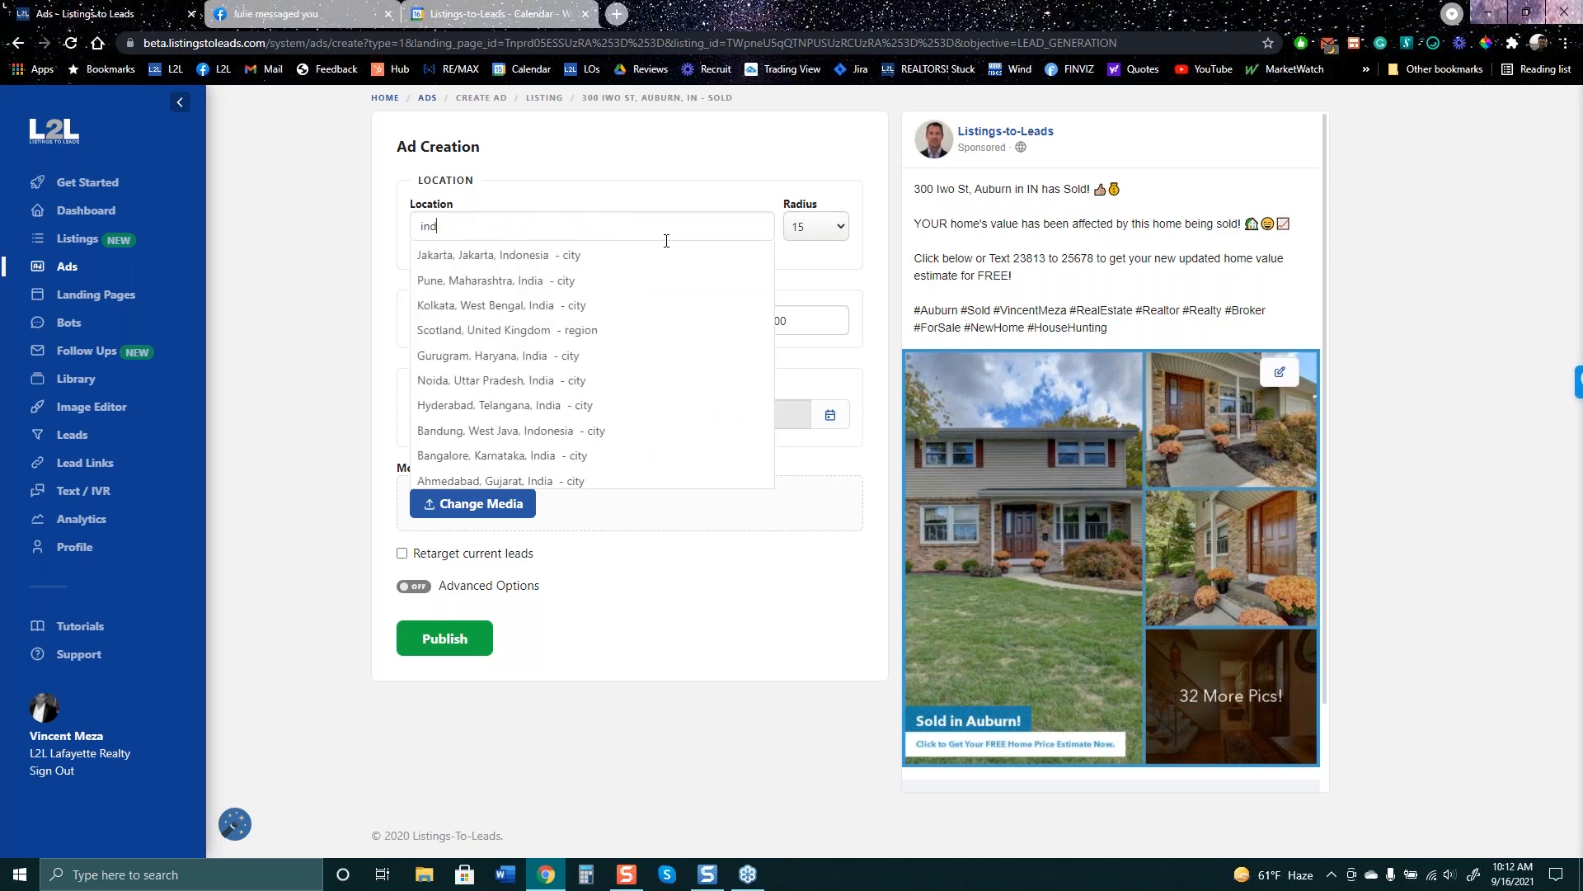
key(BackSpace)
key(BackSpace)
key(BackSpace)
text(aub)
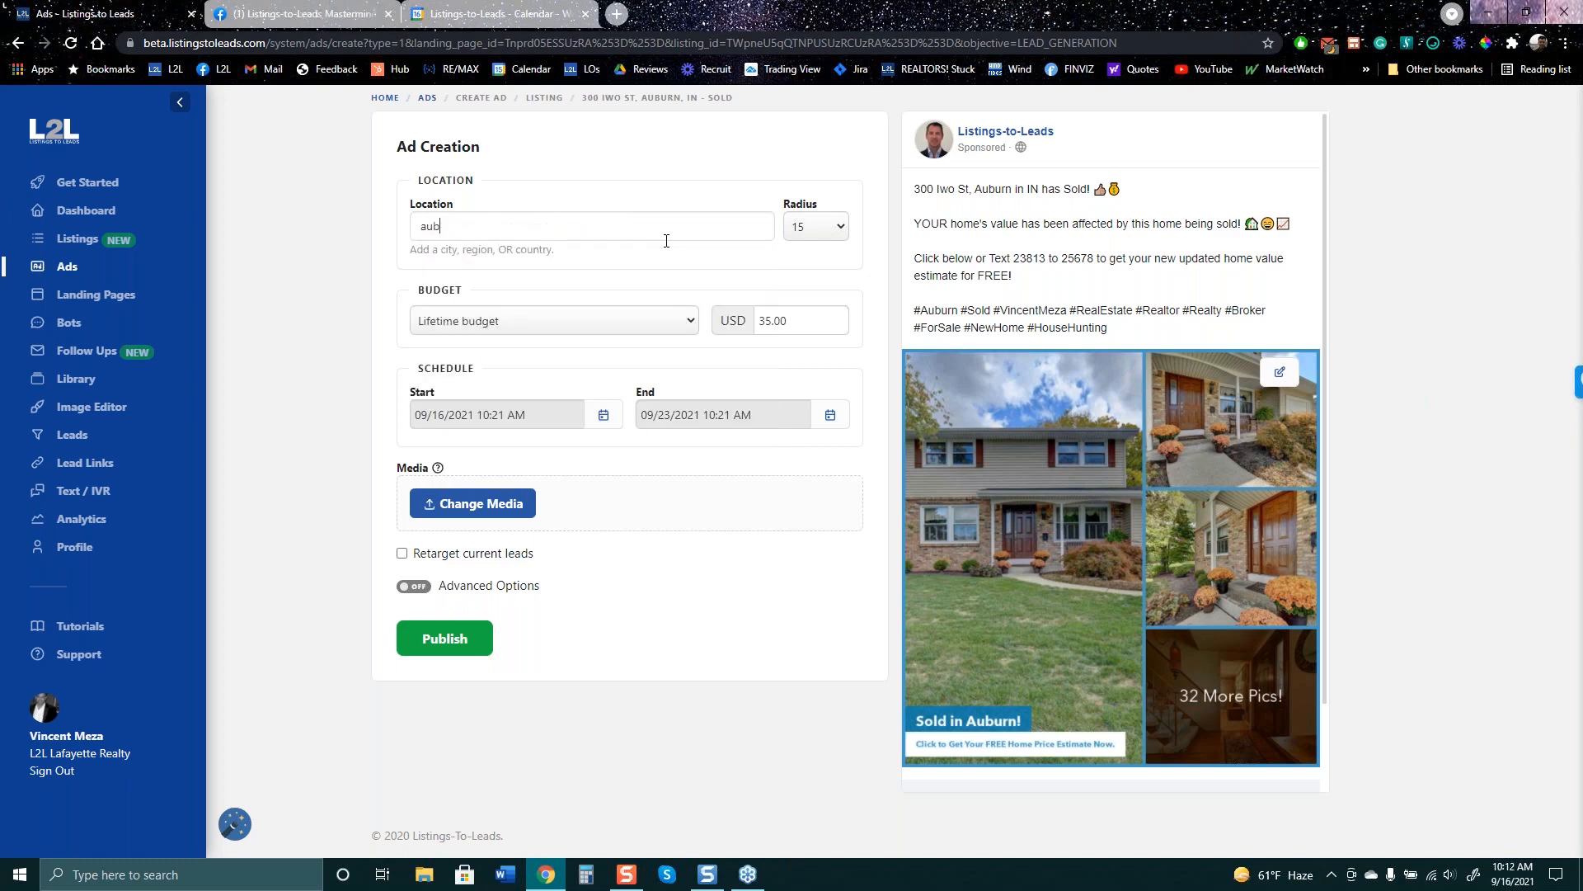
text(urn, in)
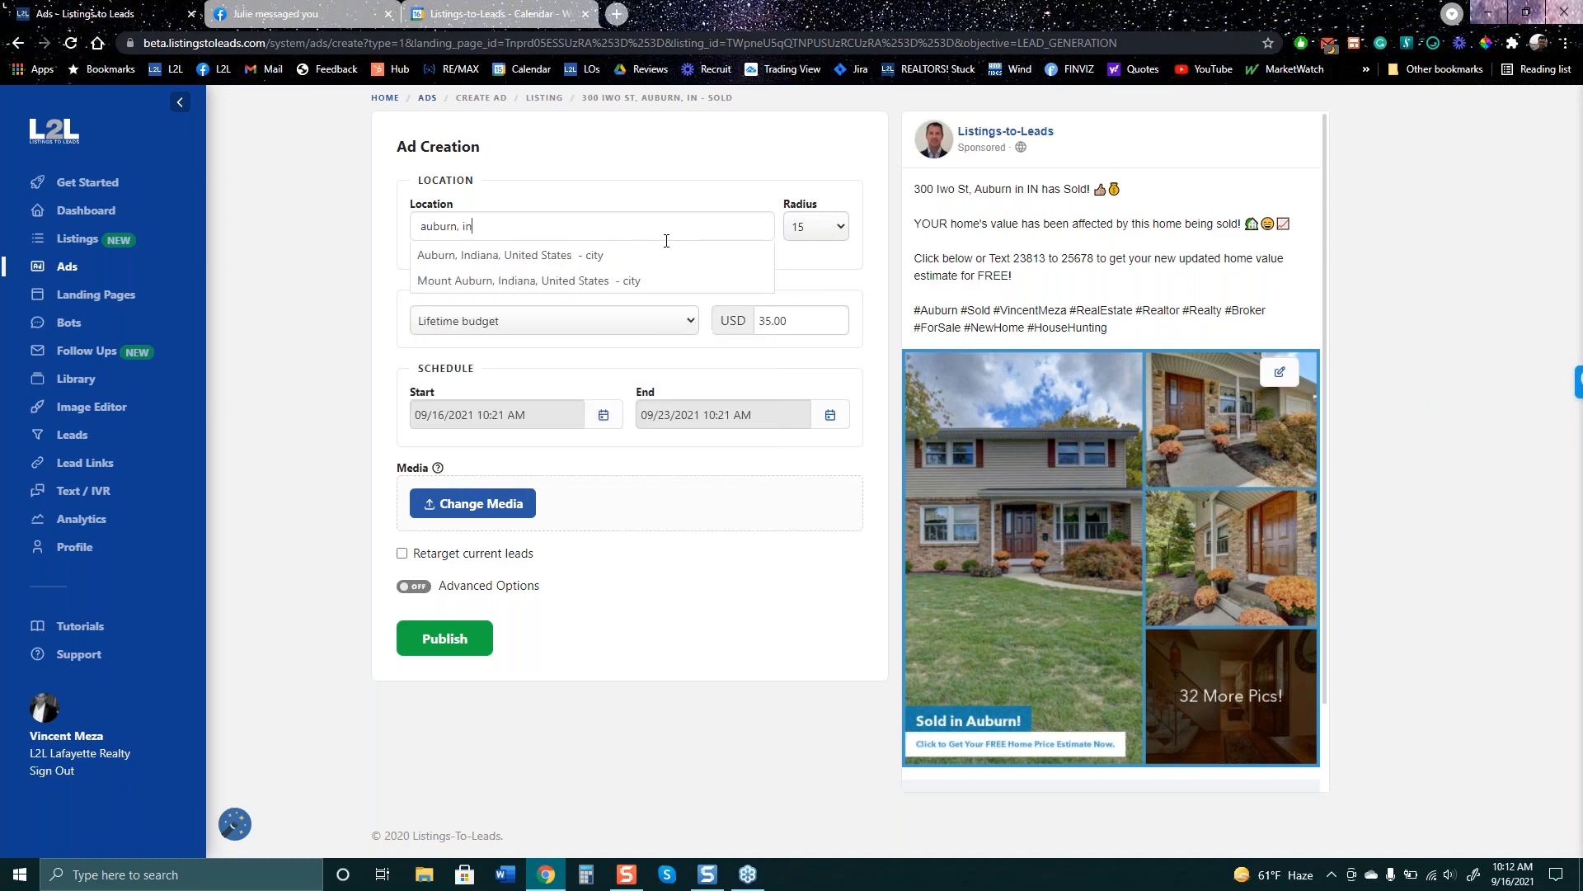
click(528, 255)
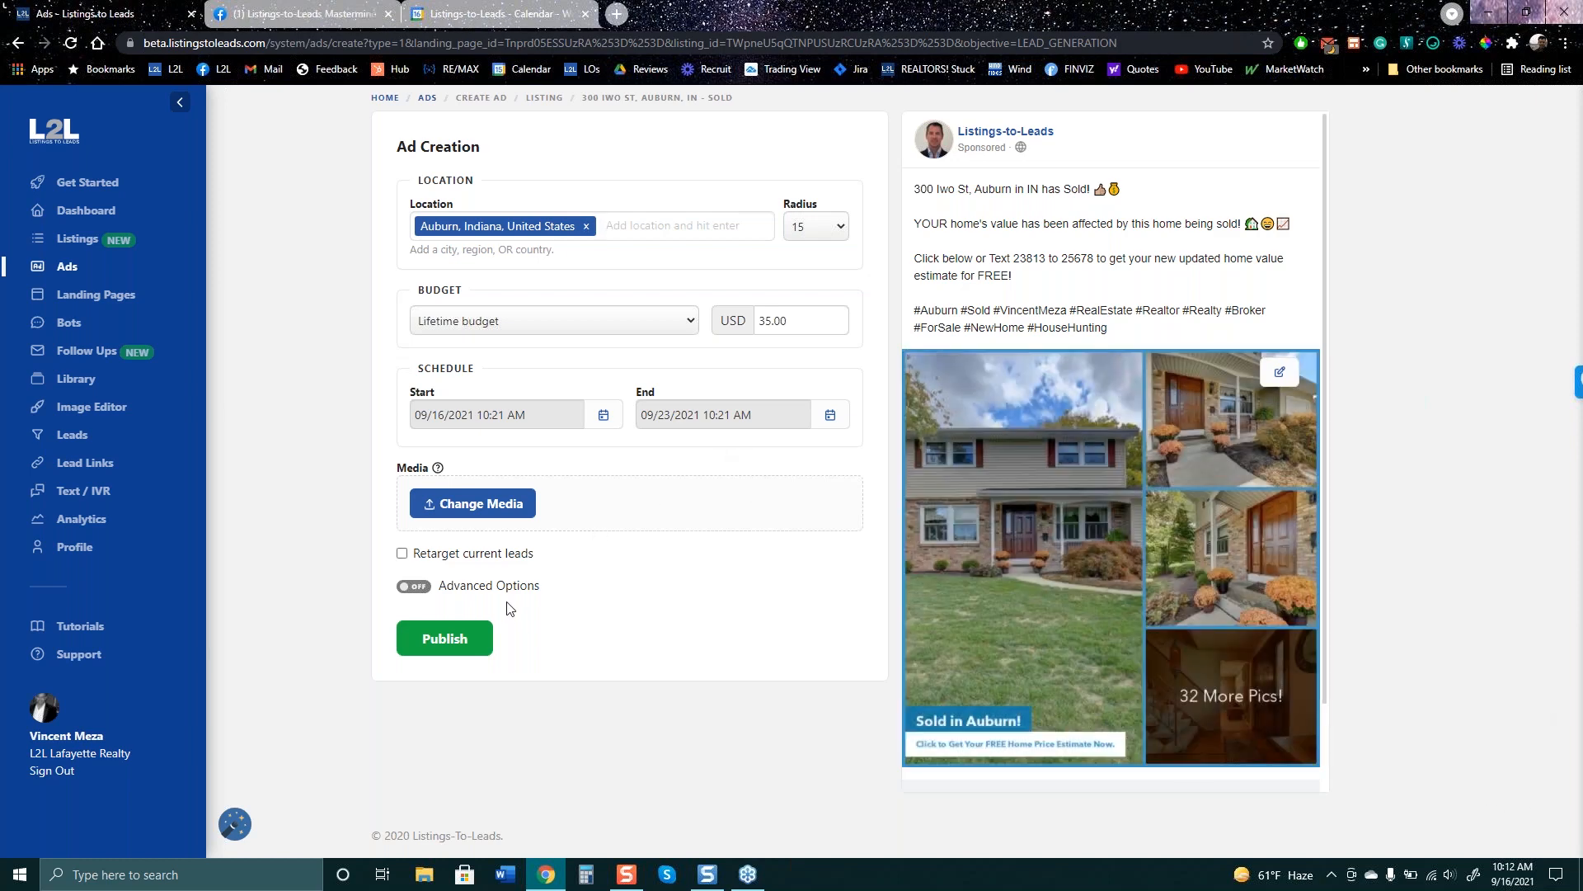
- Enable Advanced Options and type 'In contract in 4 days! 30k above the Zestimate.' on a new Primary Text line
click(506, 589)
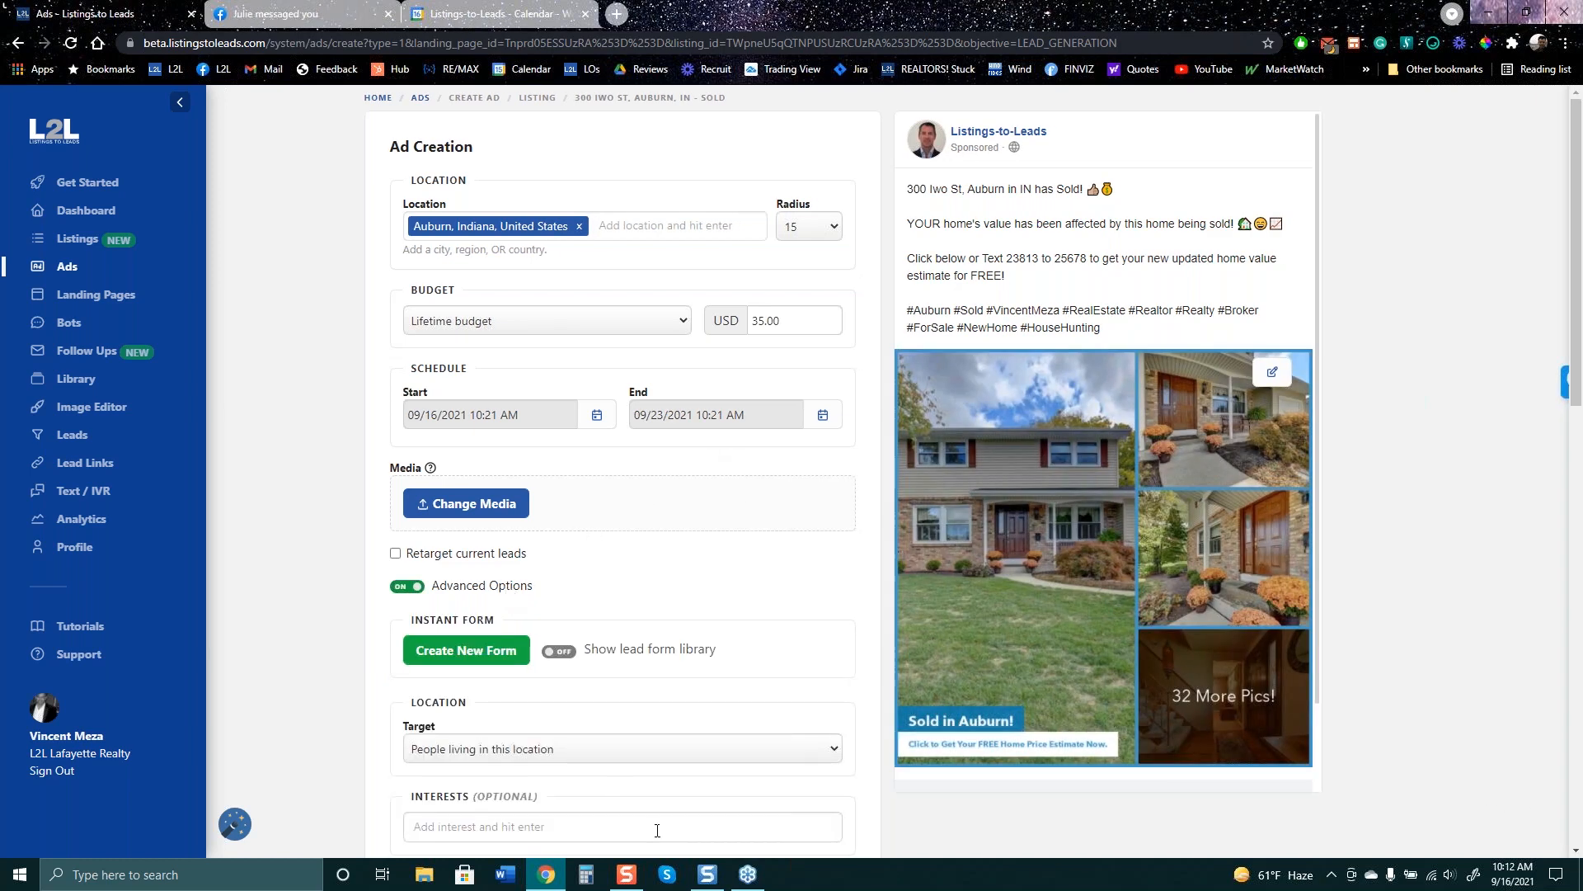
scroll(649, 819, down, 5)
scroll(649, 819, down, 5)
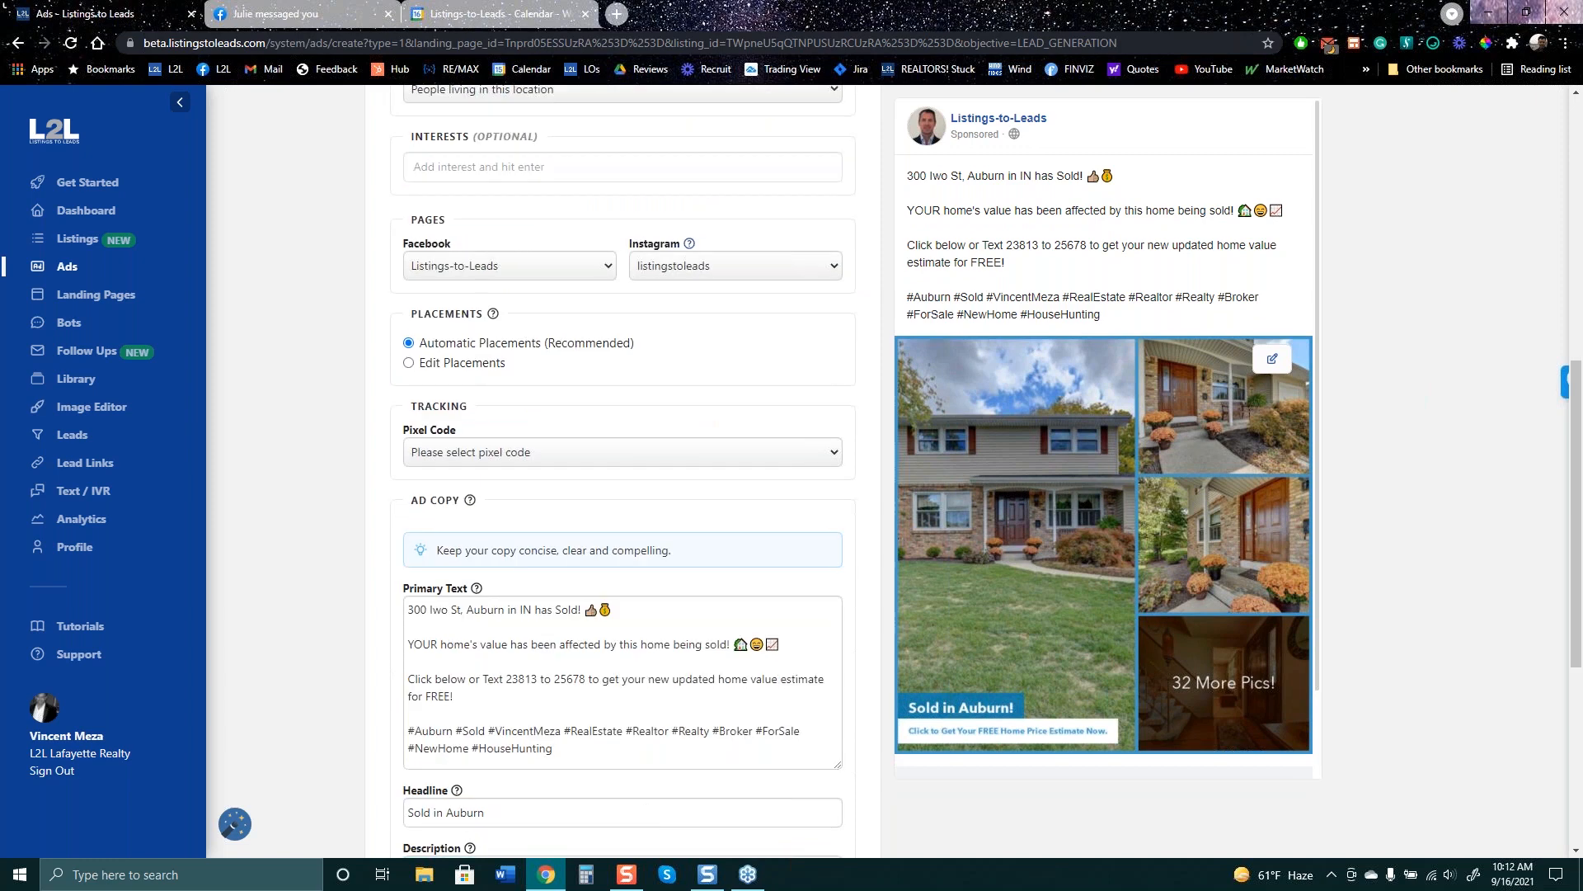
click(684, 394)
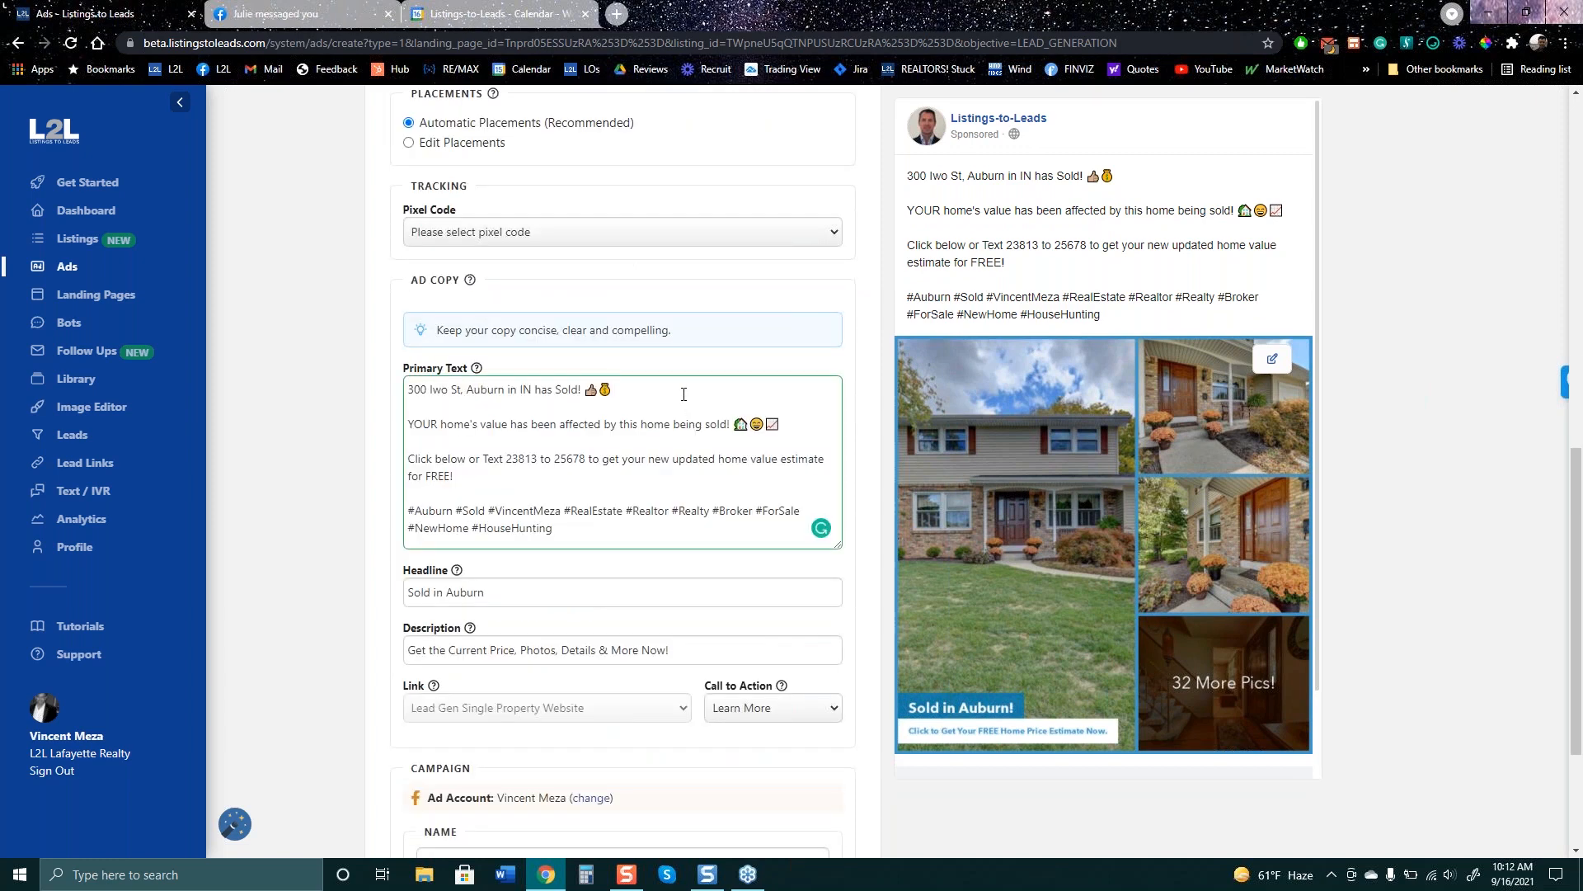
key(Return)
key(Return)
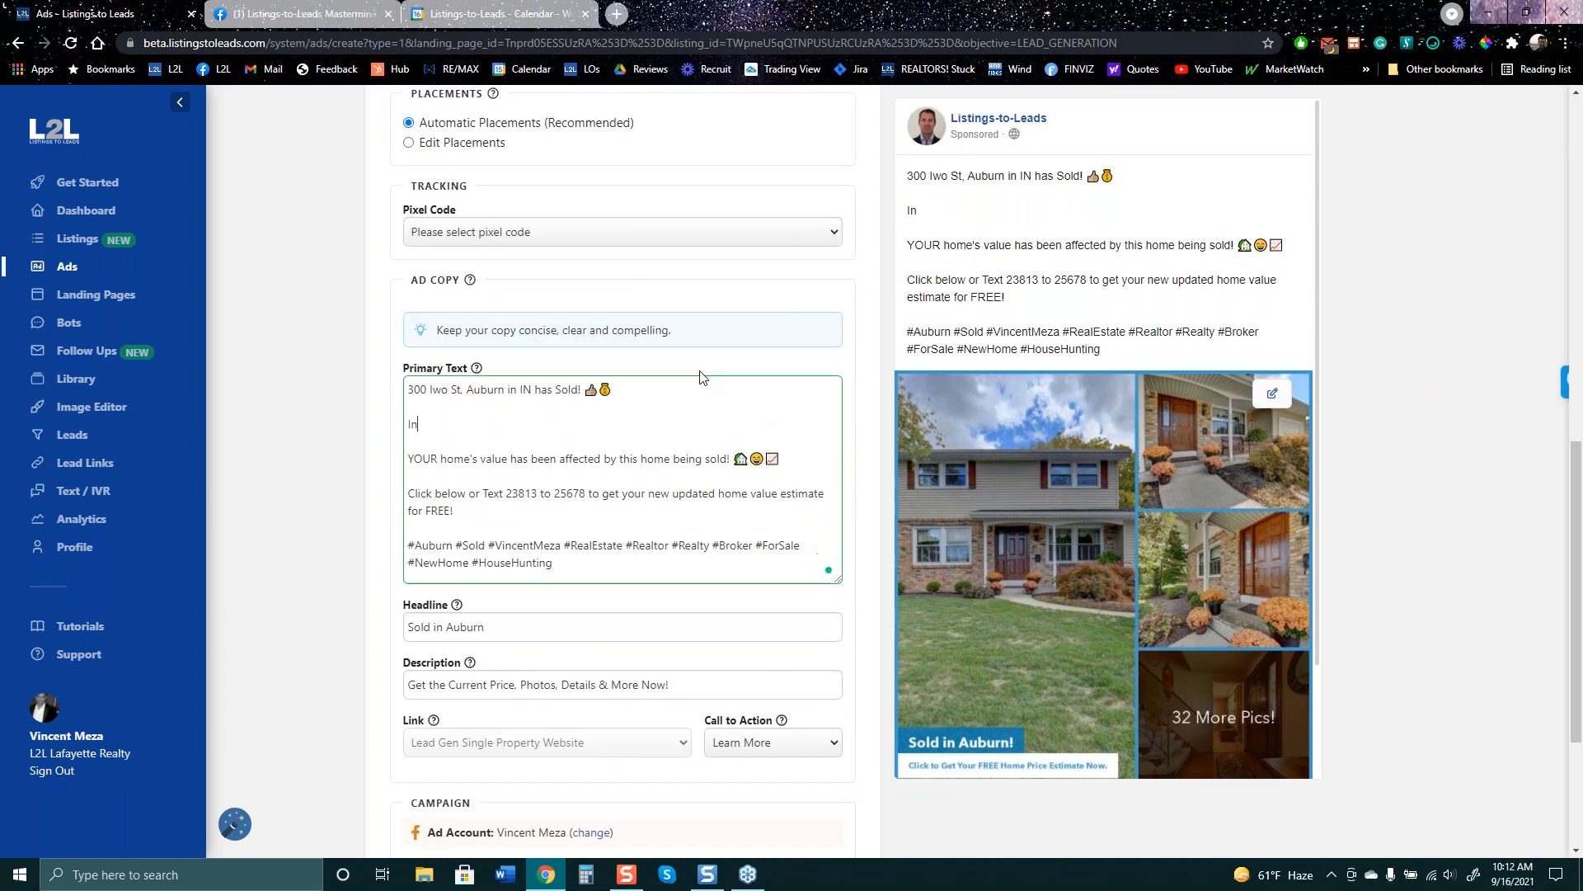
text(In contract in 4 days!)
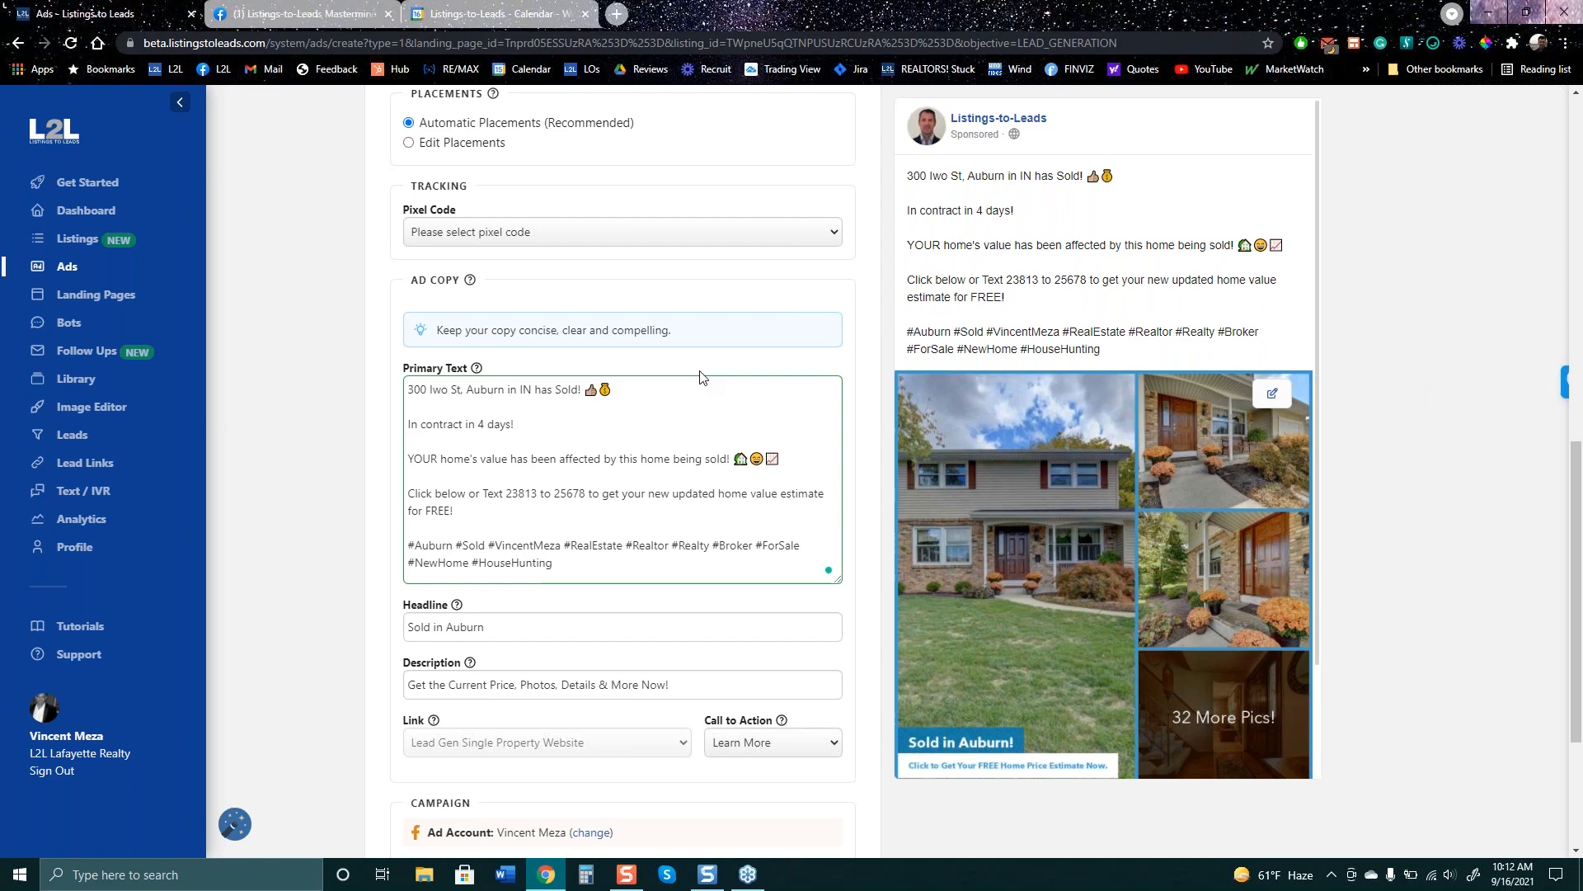
text( 30)
text(k av)
text(bo)
text(ve t)
text(h)
text(e the Zestimate.)
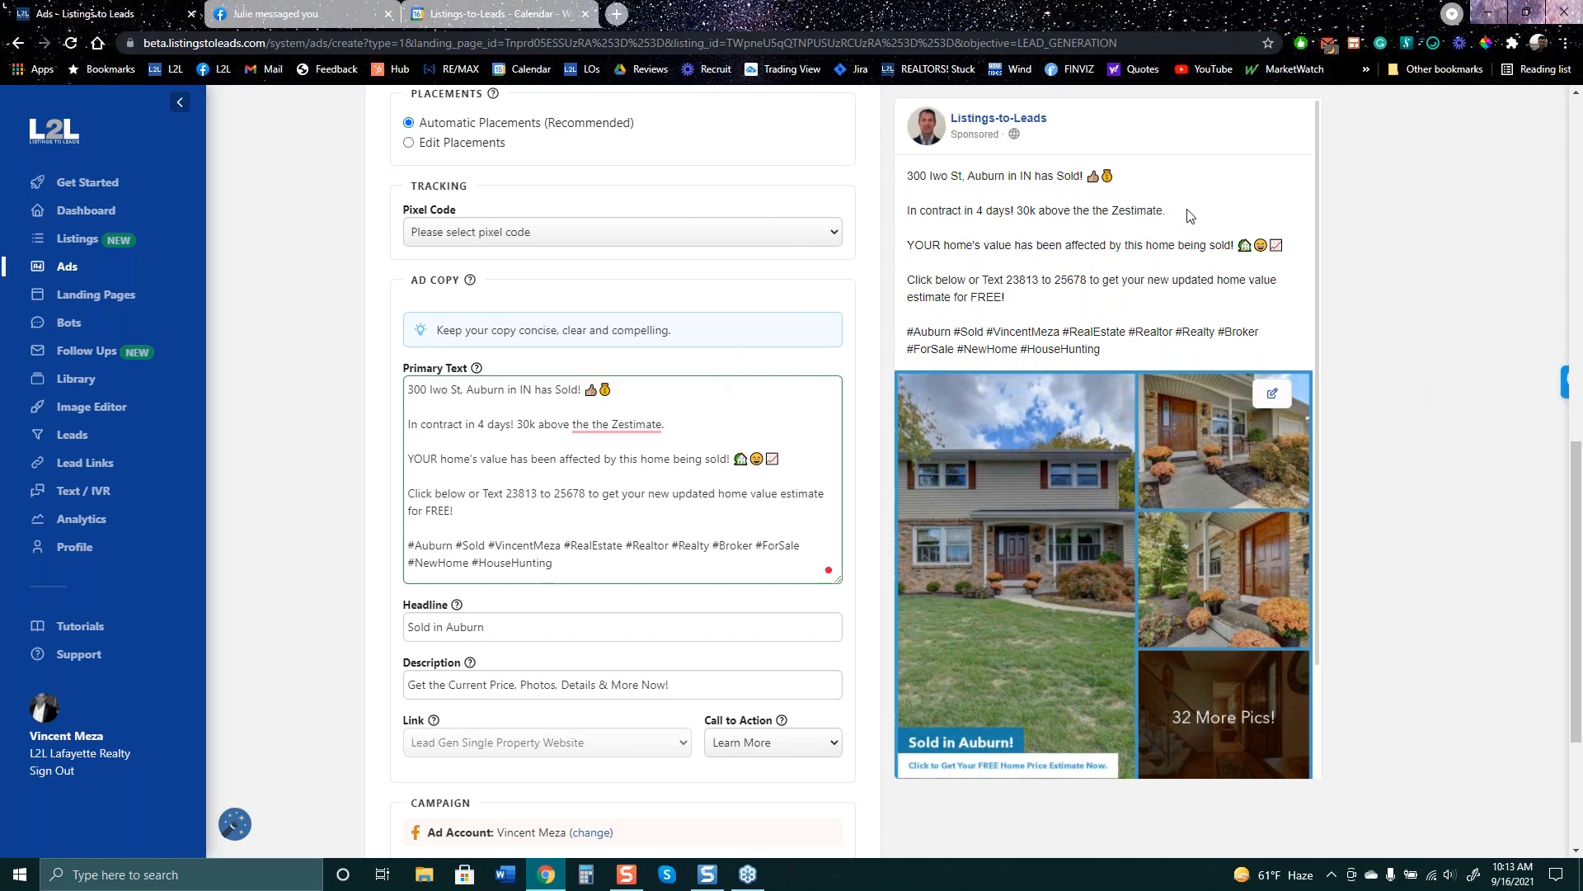
- Remove the repeated 'the' before Zestimate and check the new sentence in the preview
drag(1167, 211, 1143, 207)
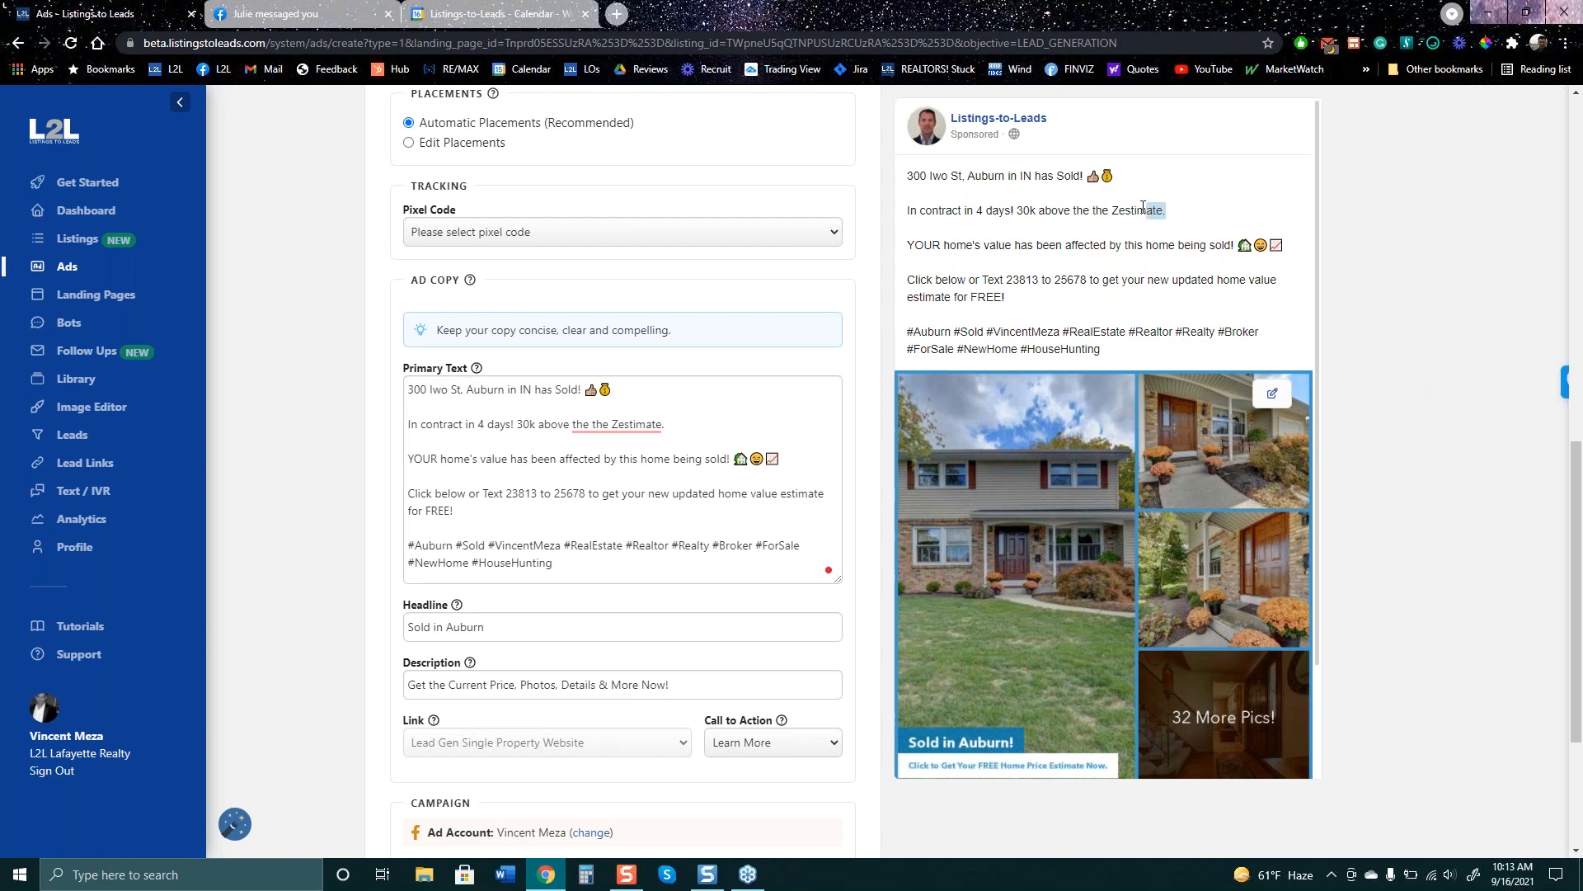
drag(1143, 208, 1004, 210)
click(1427, 311)
mouse_move(618, 424)
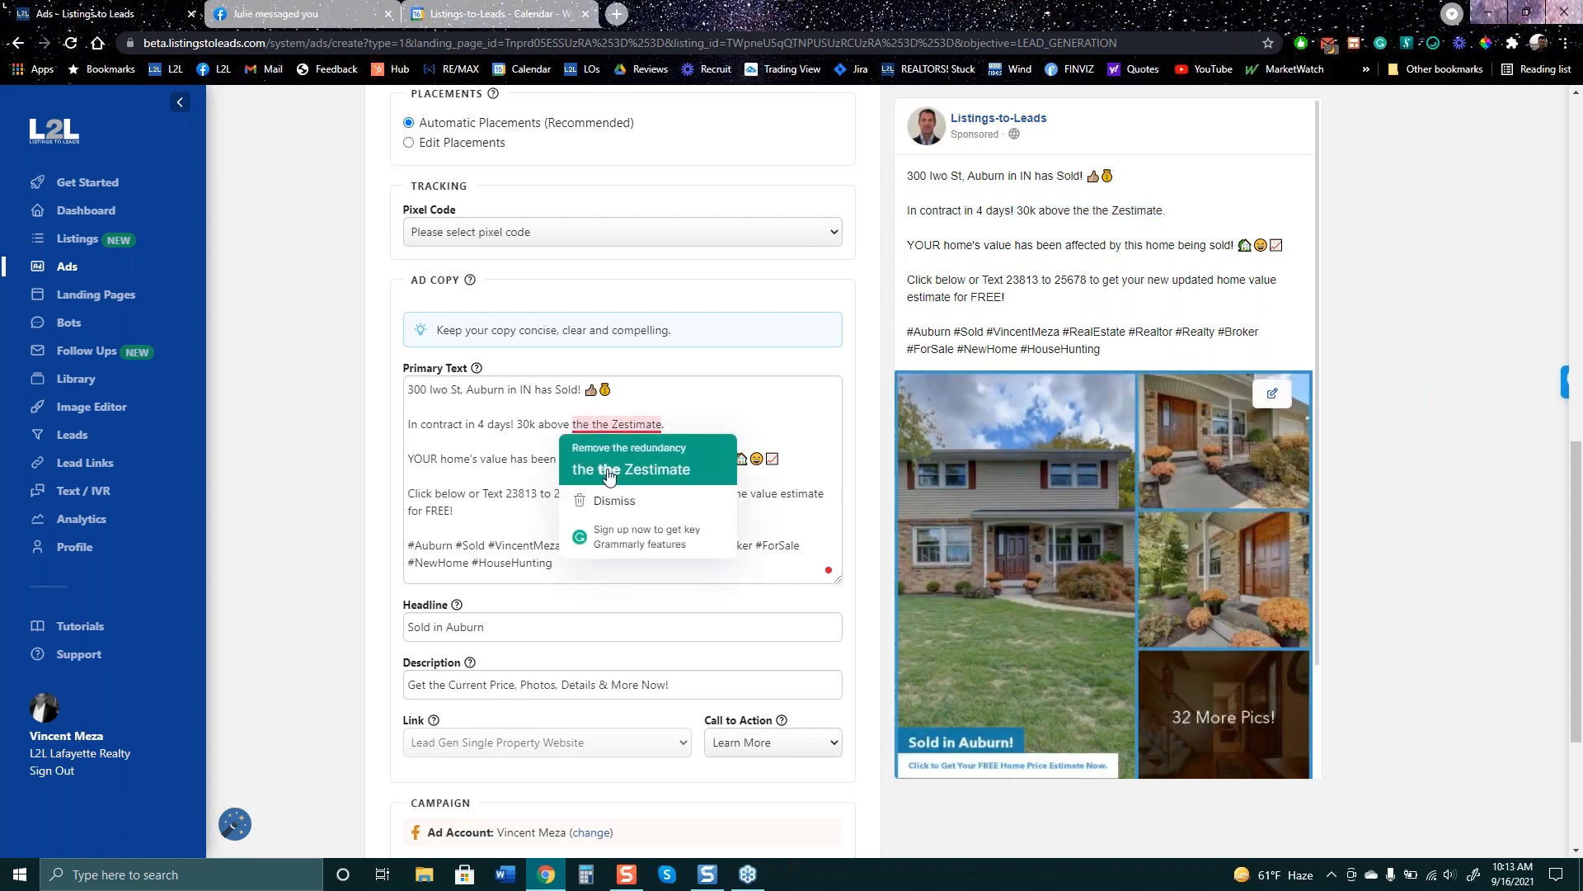
click(623, 468)
scroll(1323, 480, up, 3)
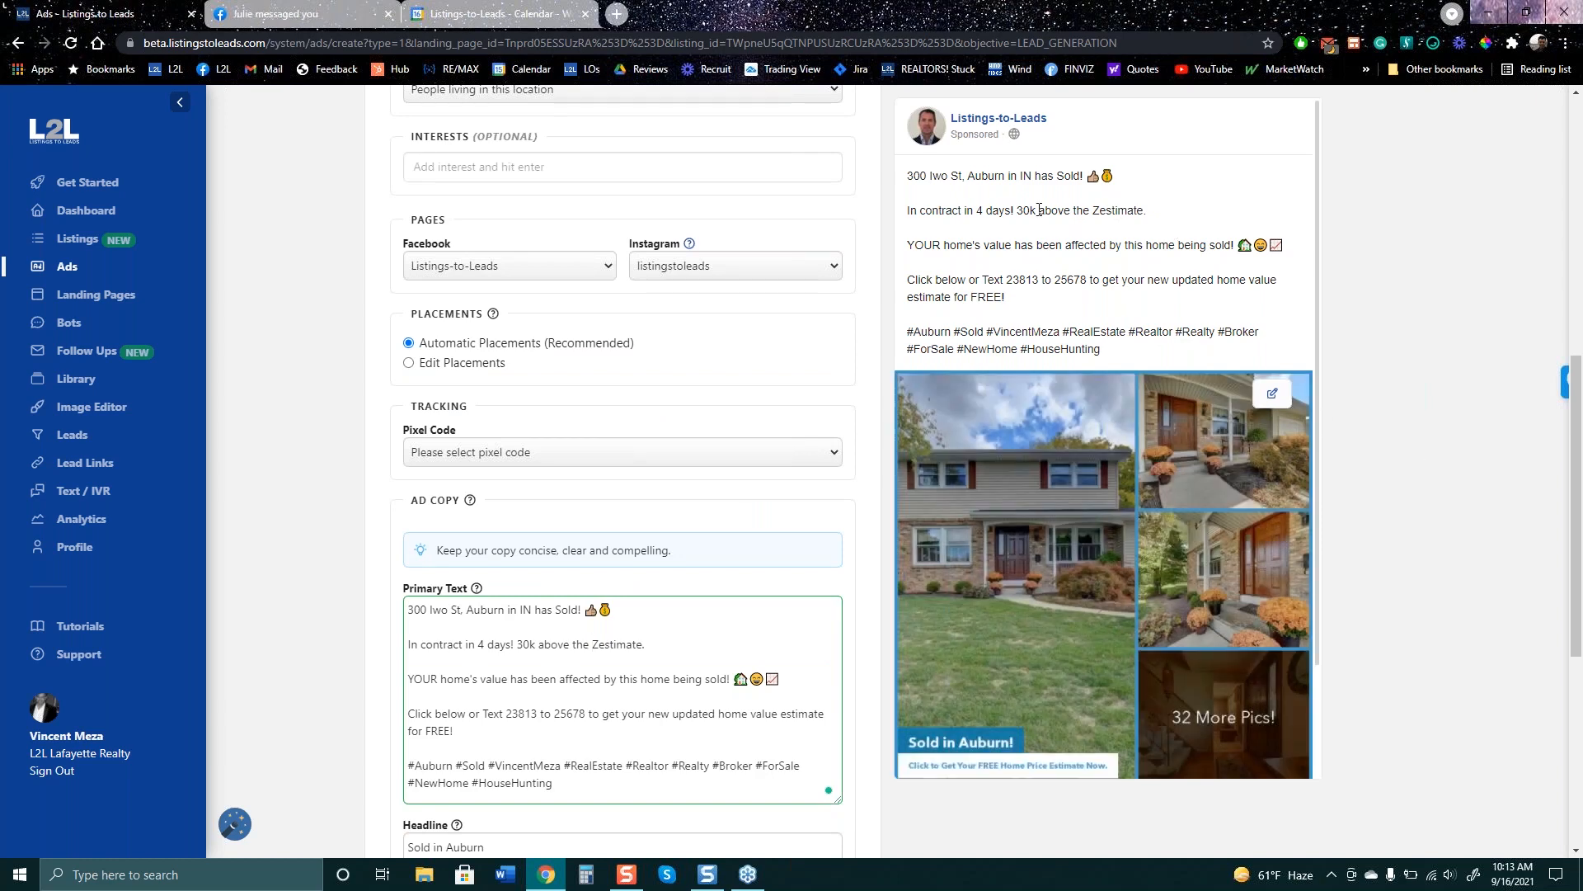
drag(1019, 215, 907, 211)
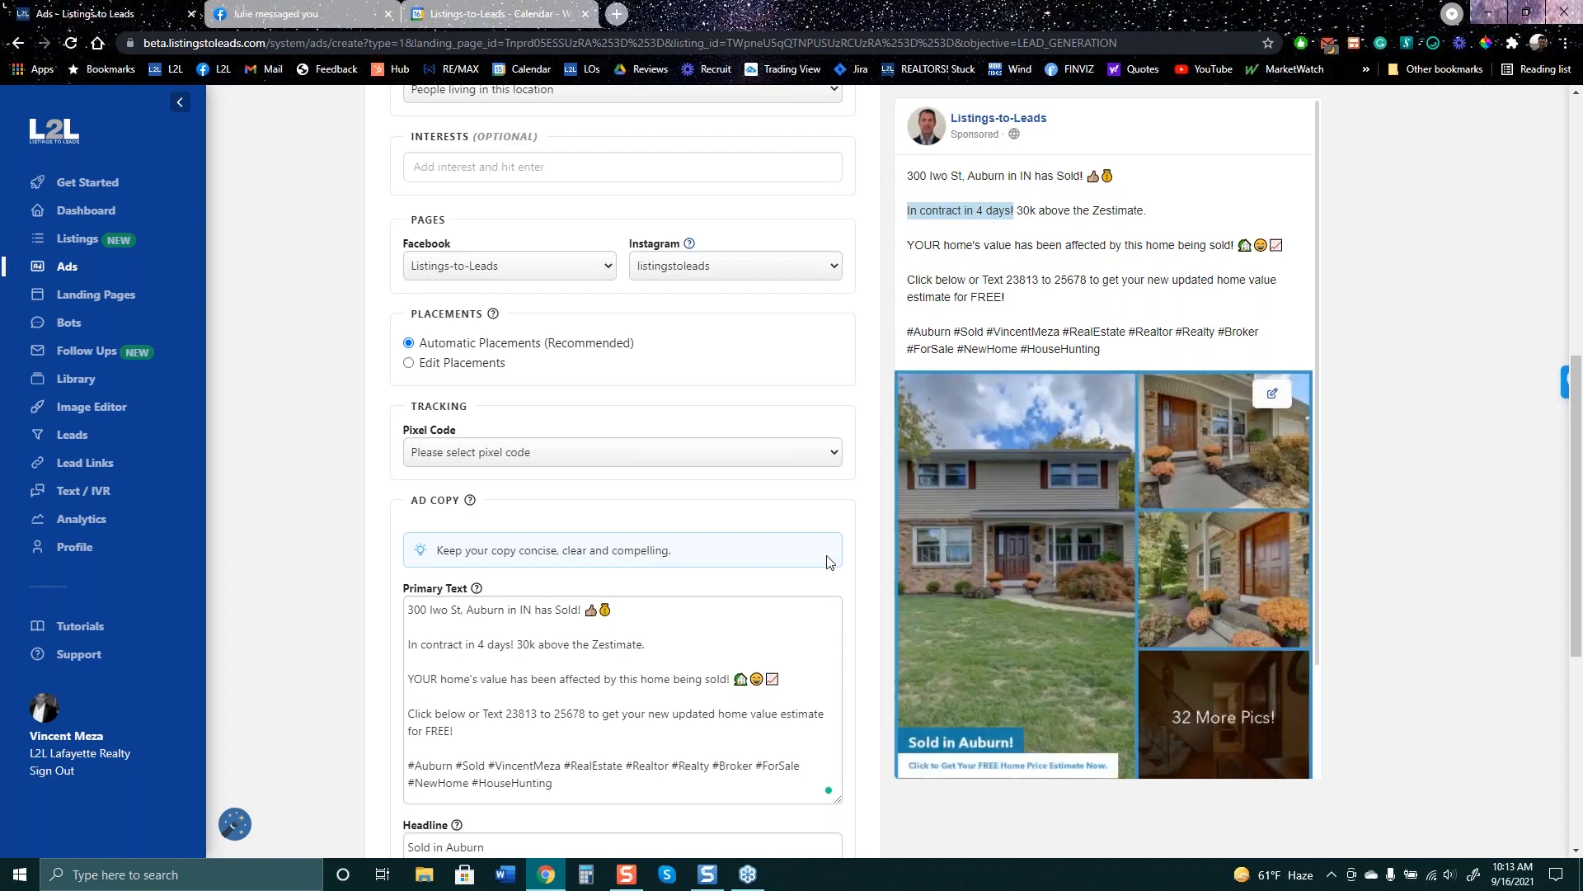
scroll(1250, 444, up, 8)
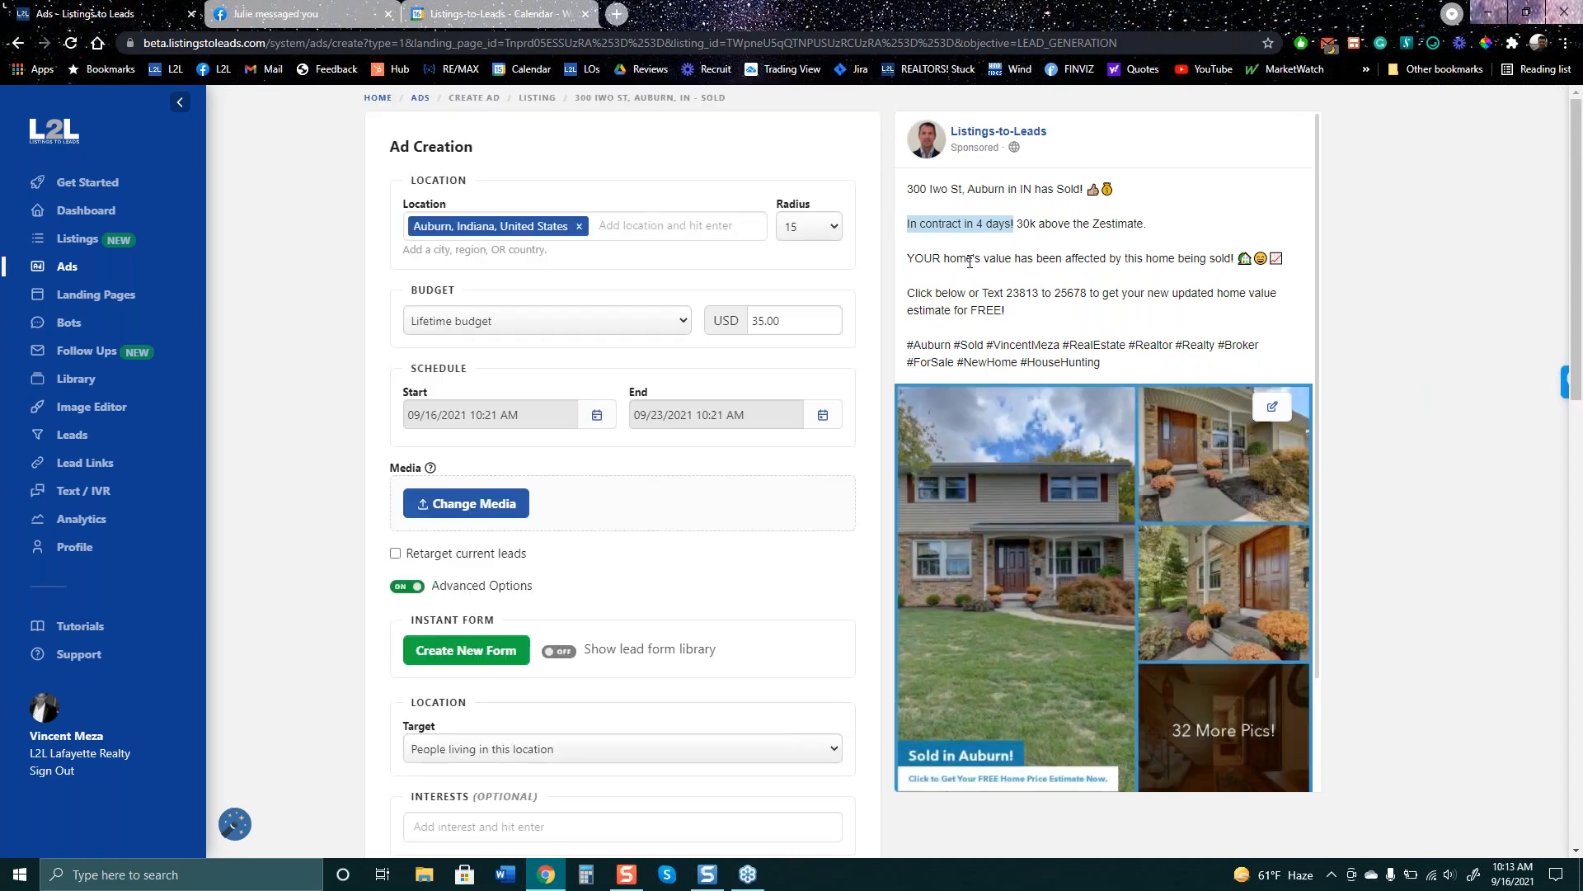
drag(923, 258, 1252, 258)
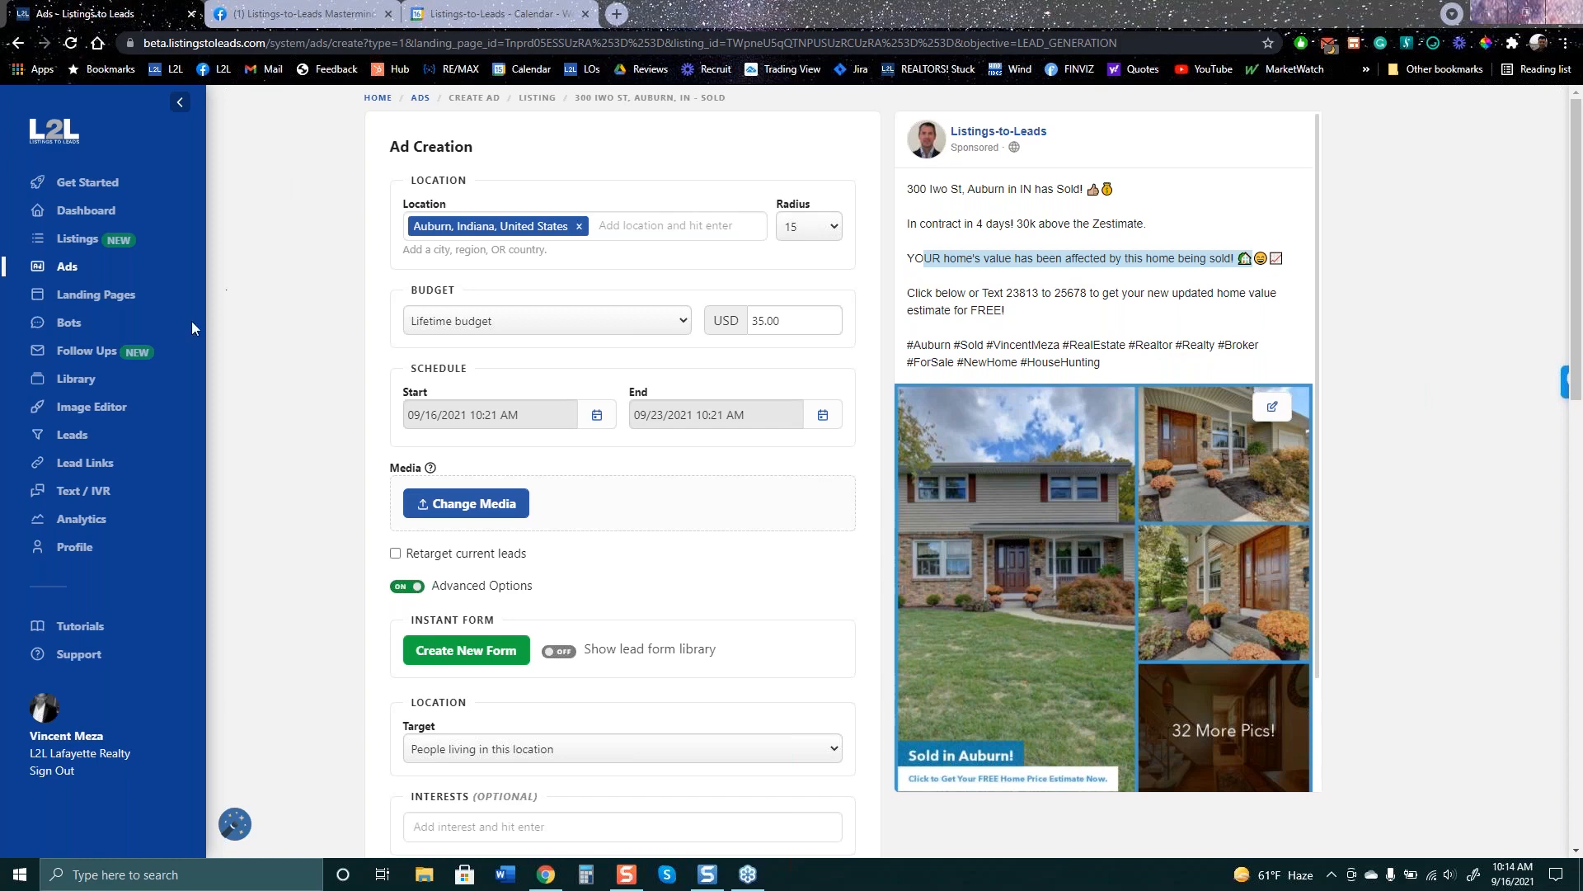
click(64, 278)
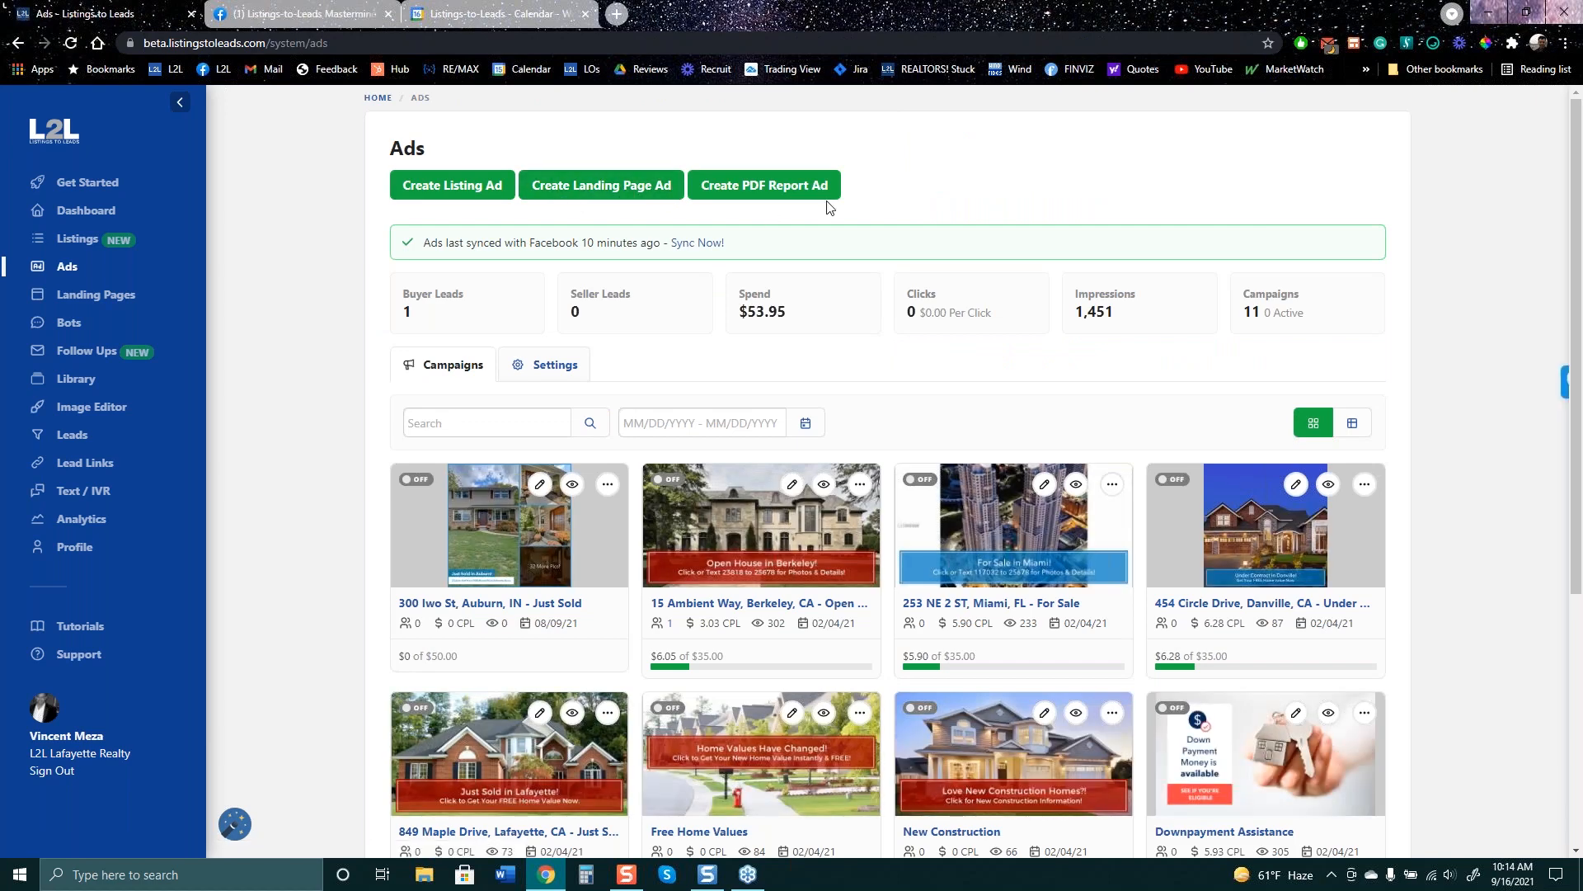
- Abandon the Free Home Values ad and create a Lead Ads ad for the Pleasant Hill landing page
click(600, 190)
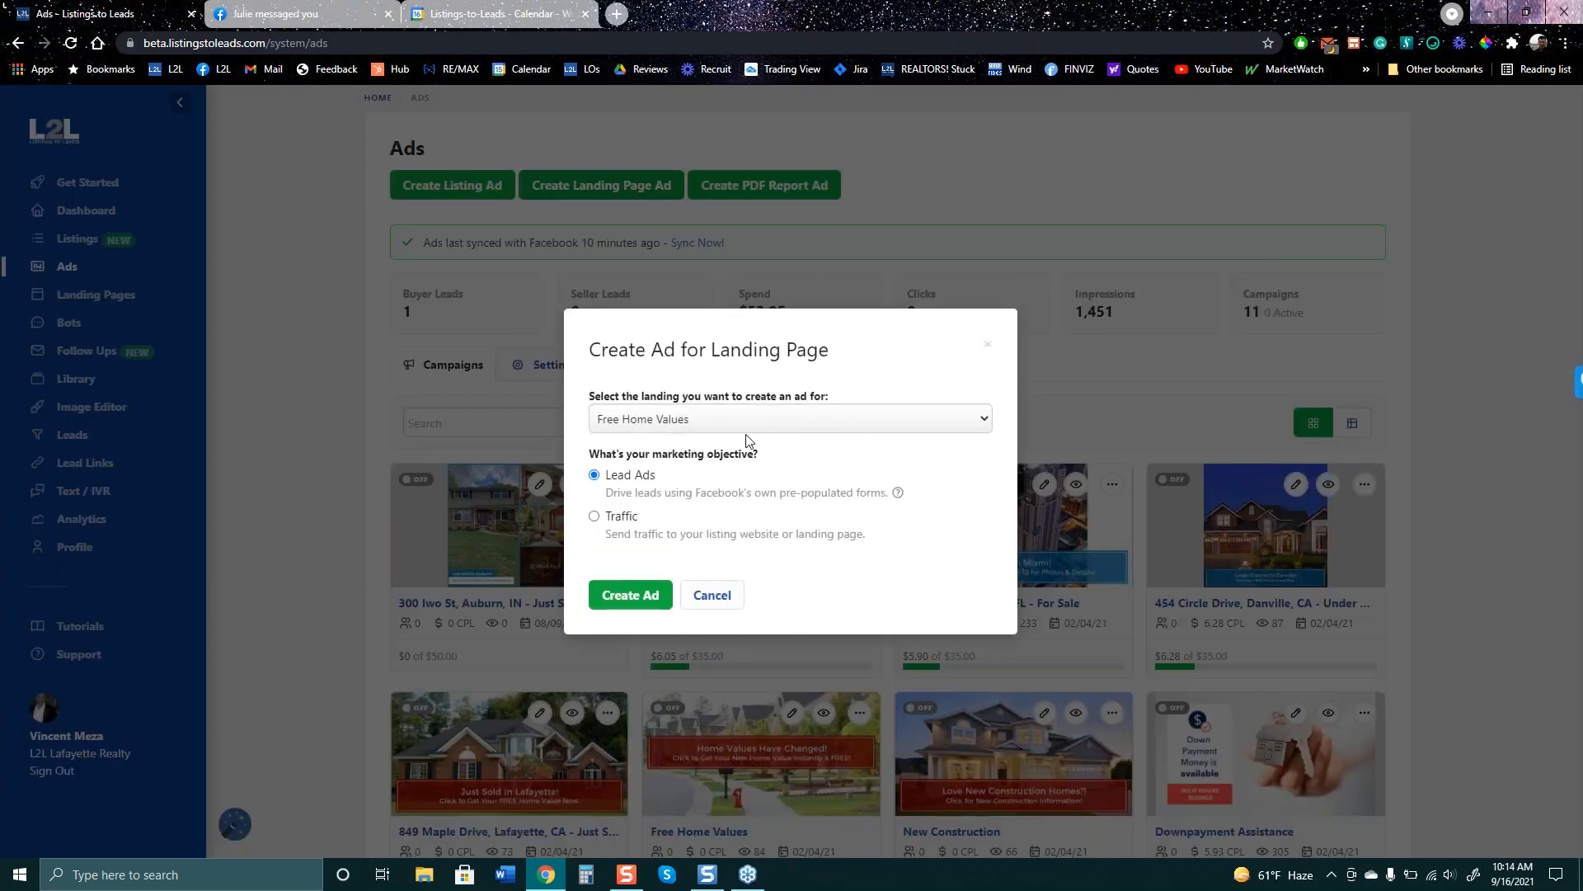
click(629, 596)
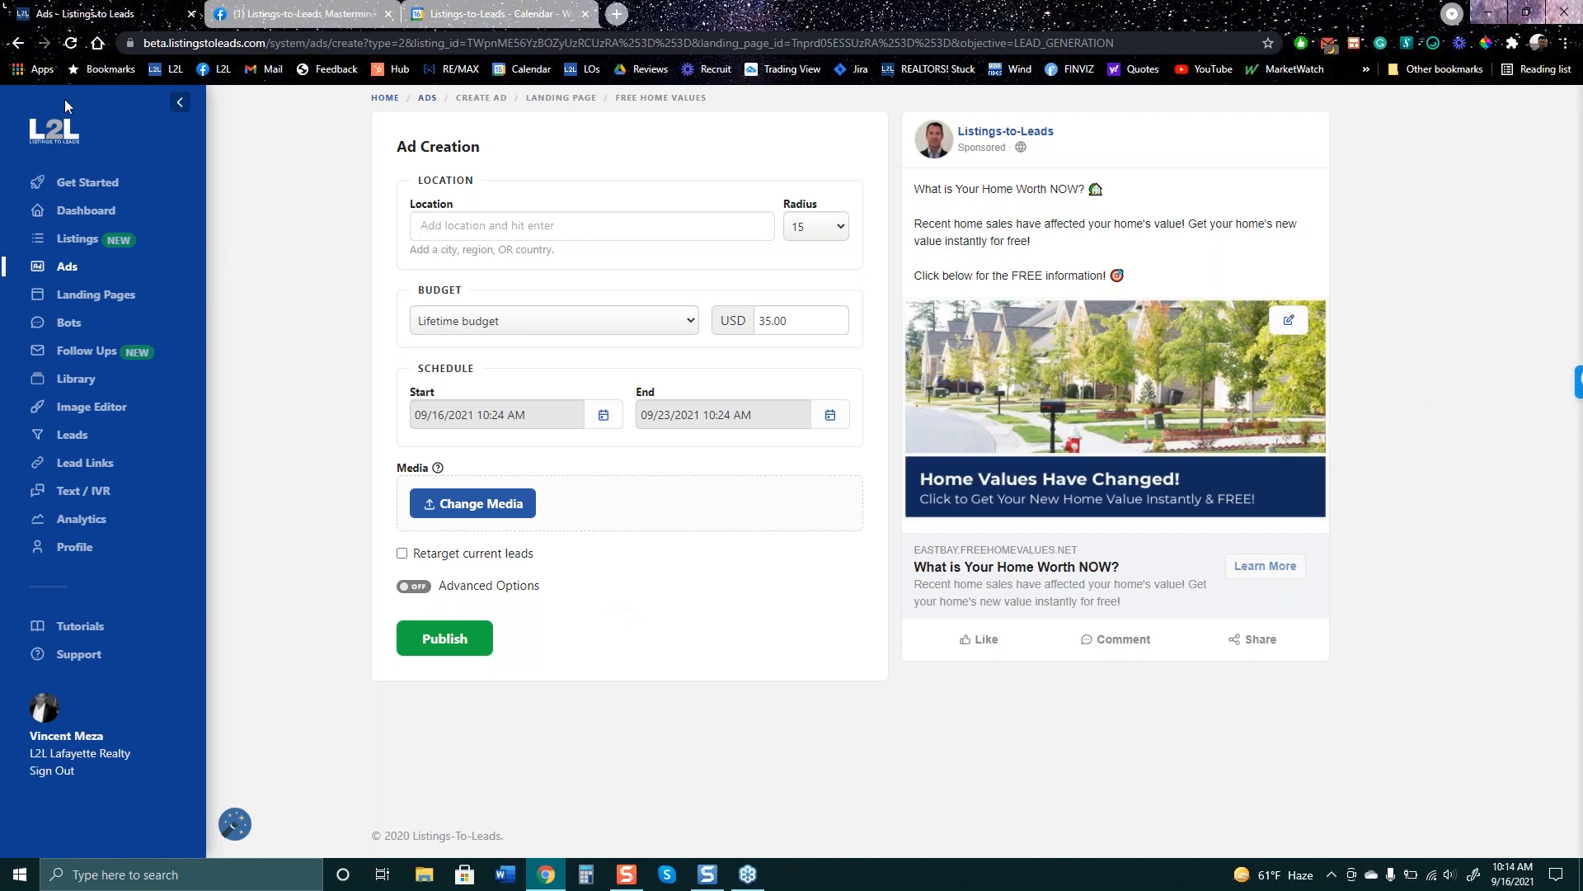
click(17, 42)
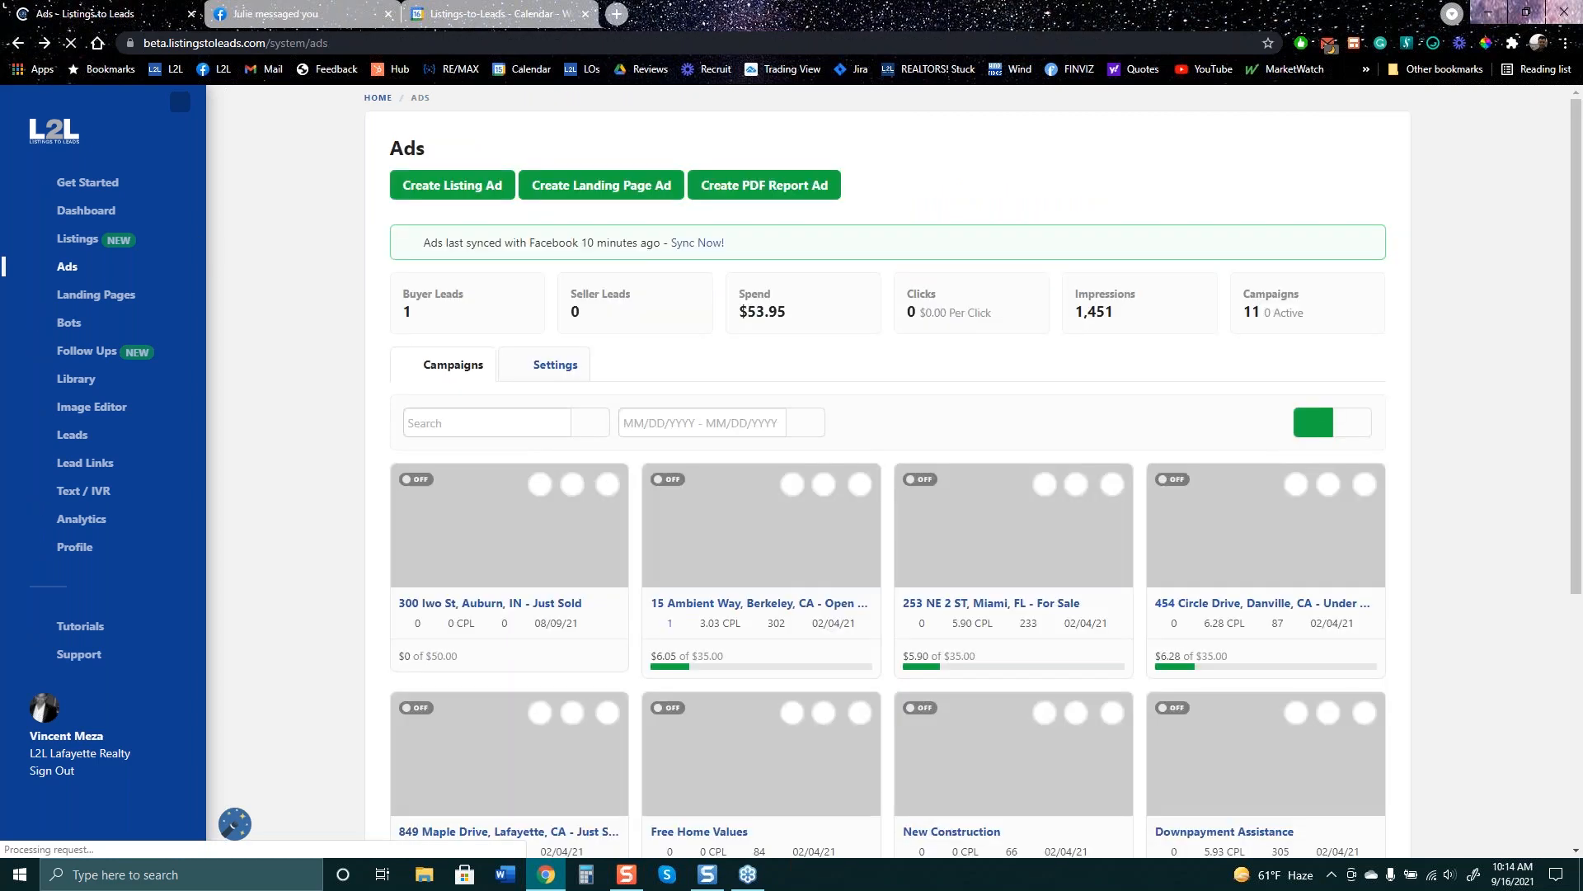
click(534, 190)
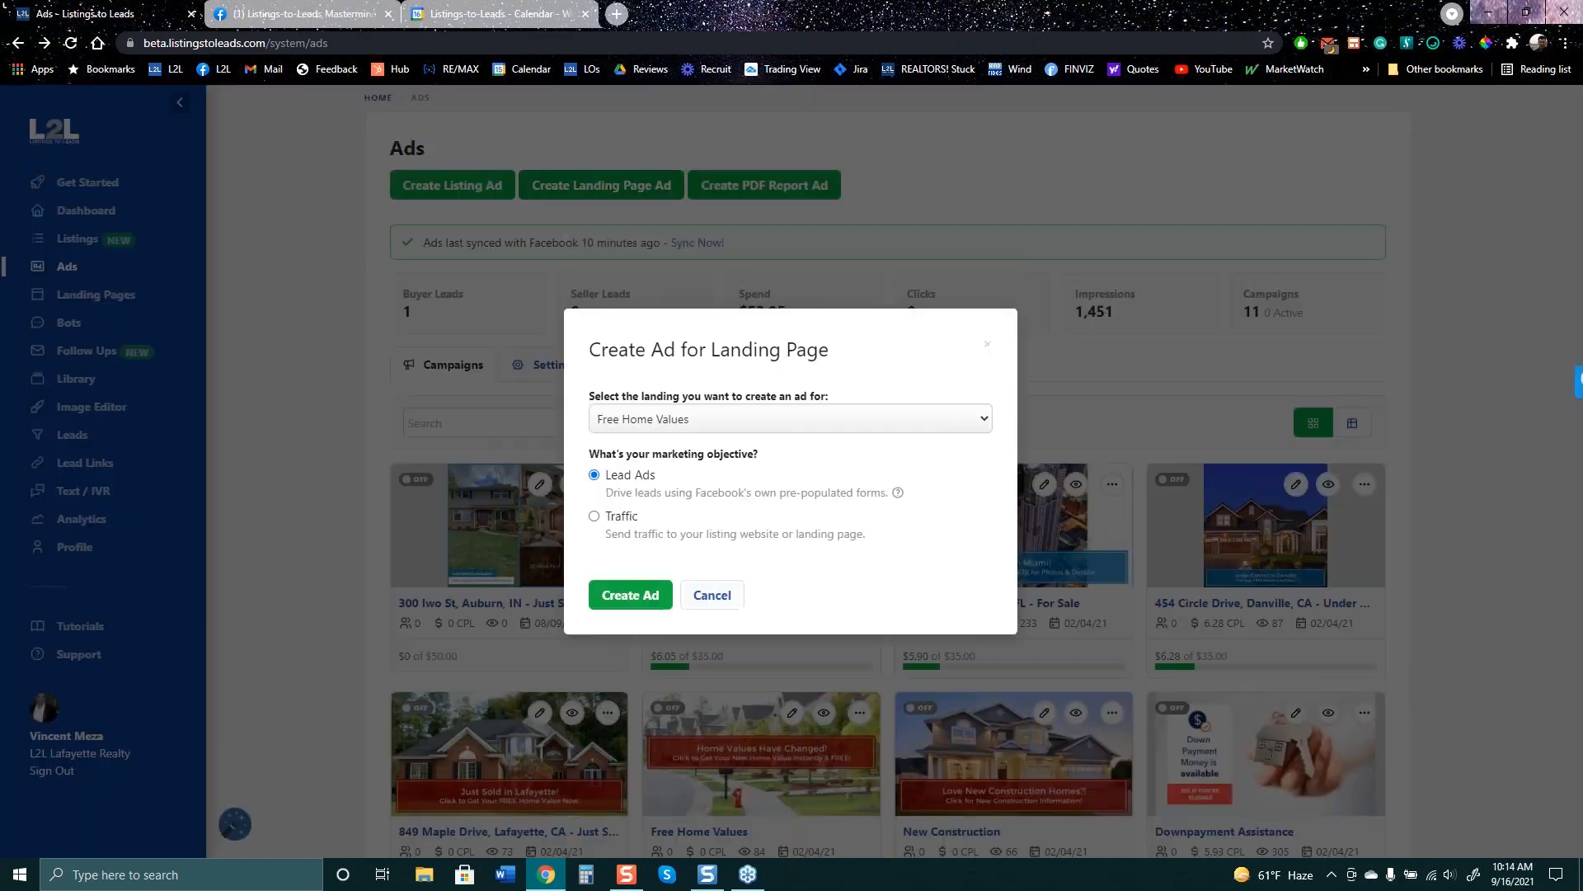
click(743, 425)
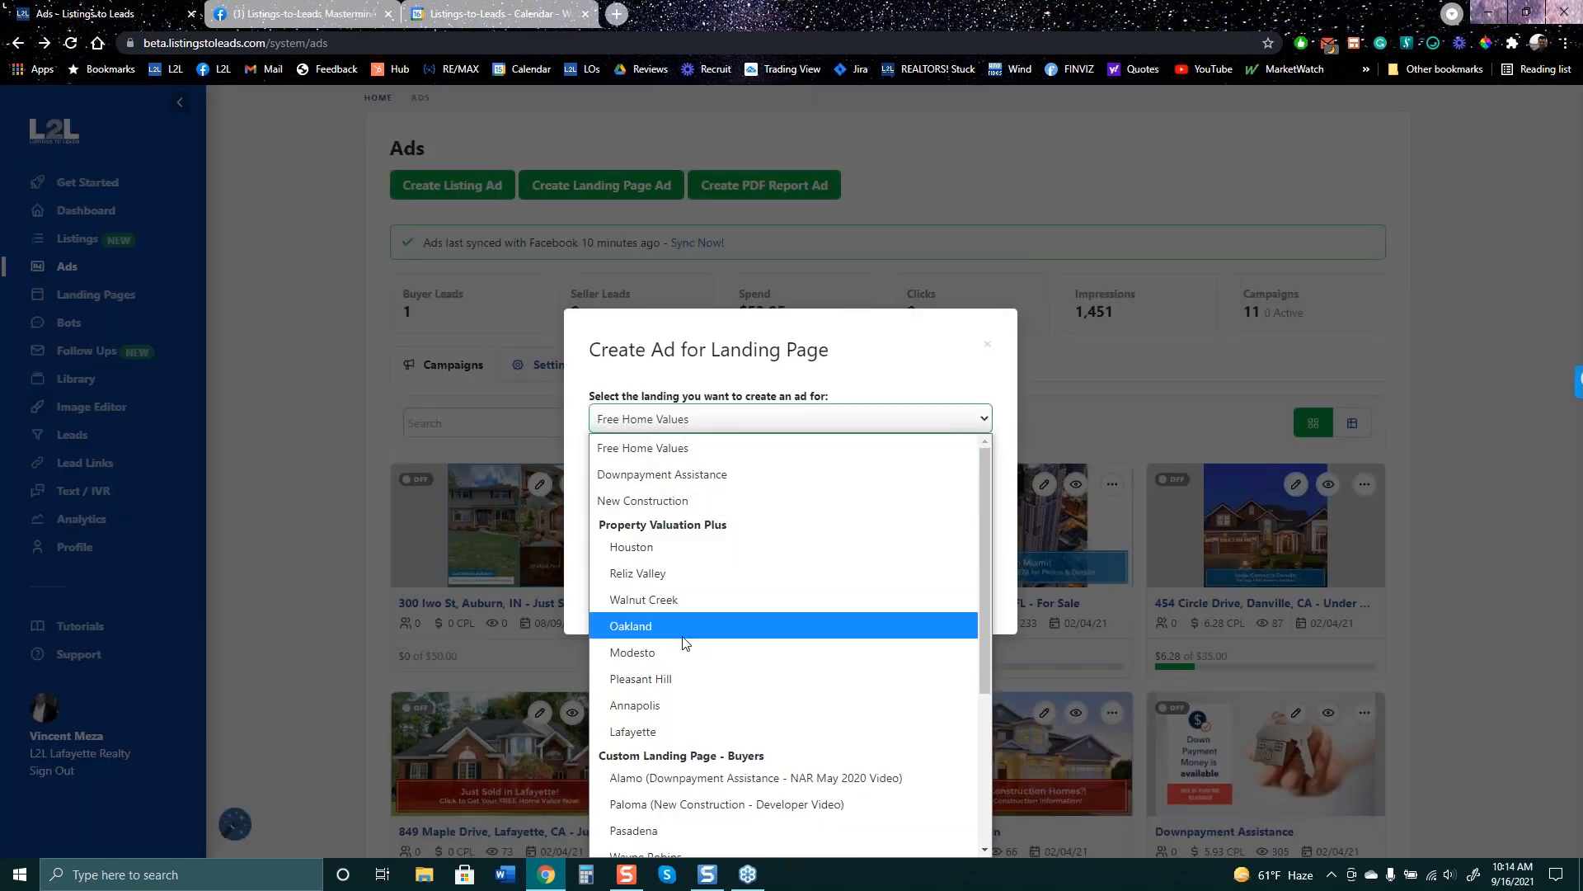
click(685, 678)
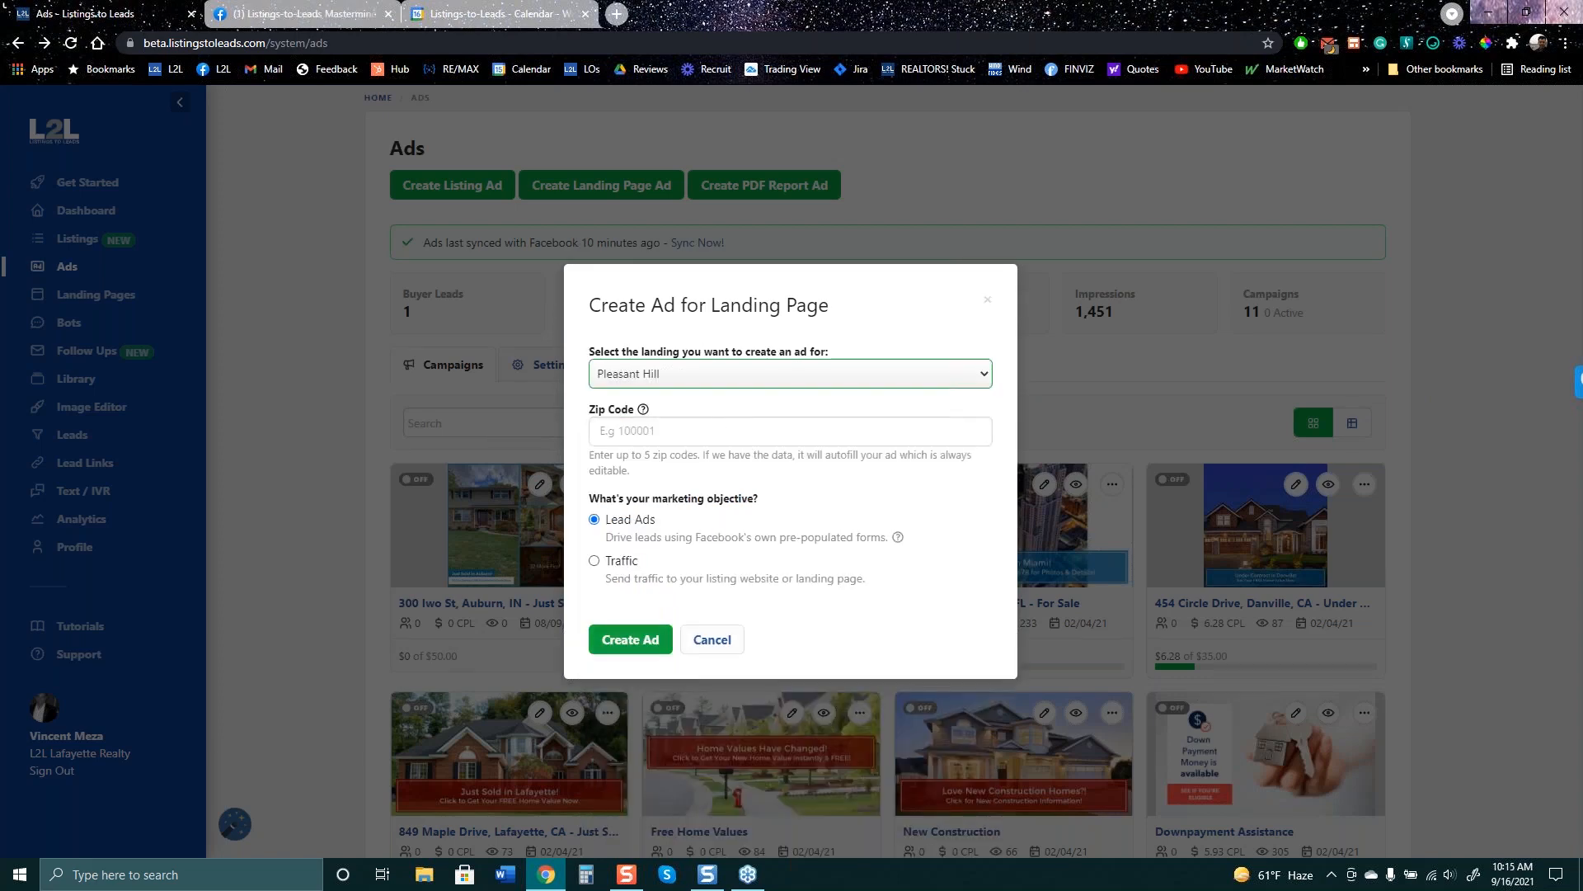
click(634, 651)
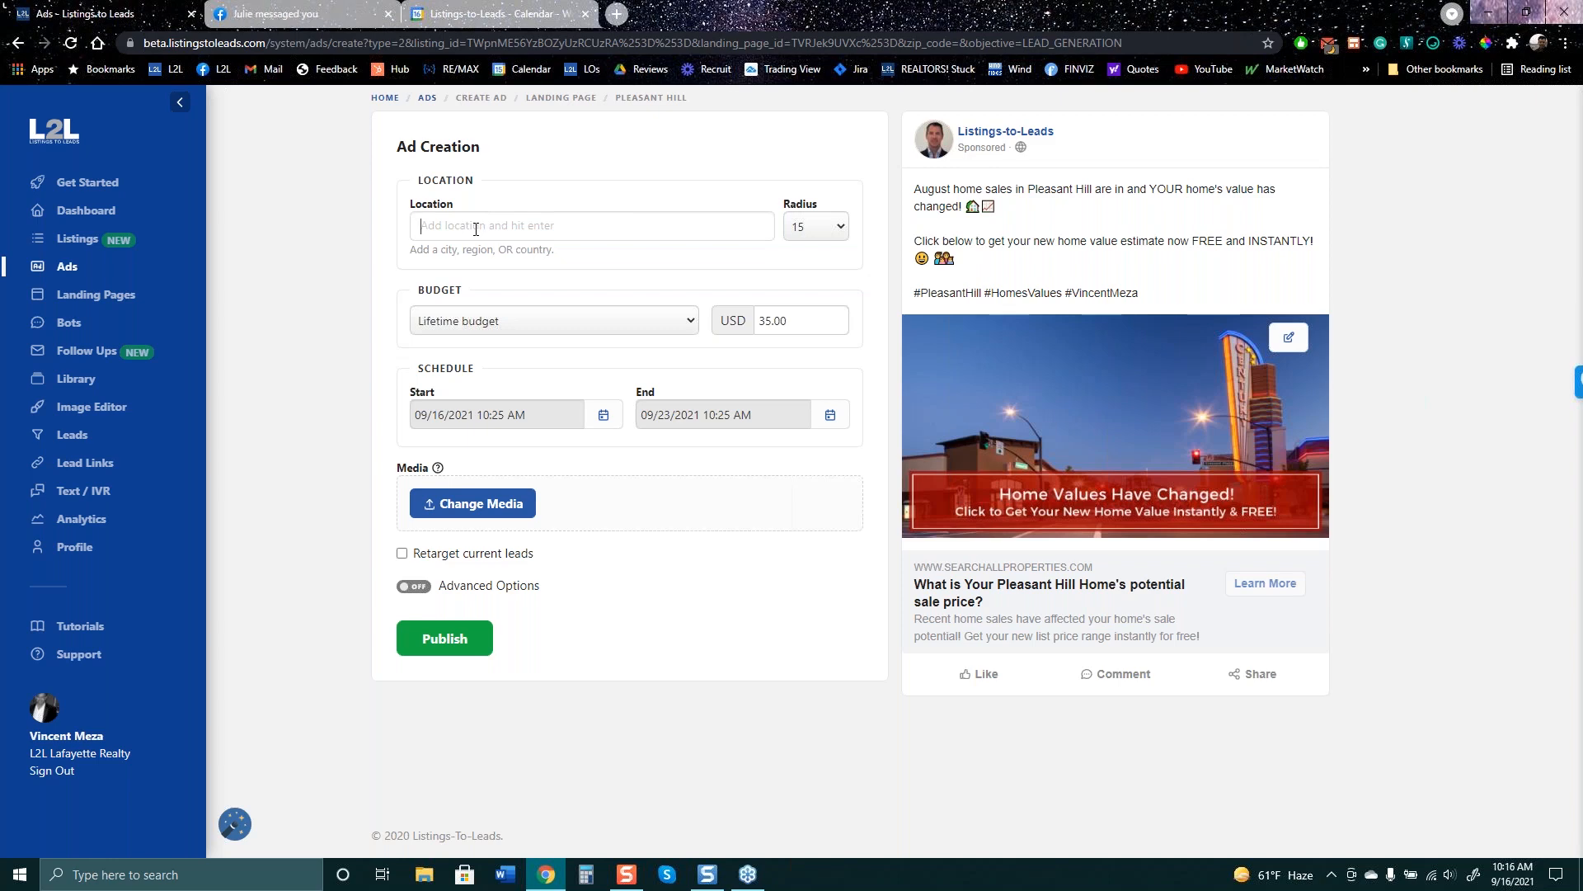
- Set the ad's location to Pleasant Hill, California, United States and review the radius choices
text(Plea)
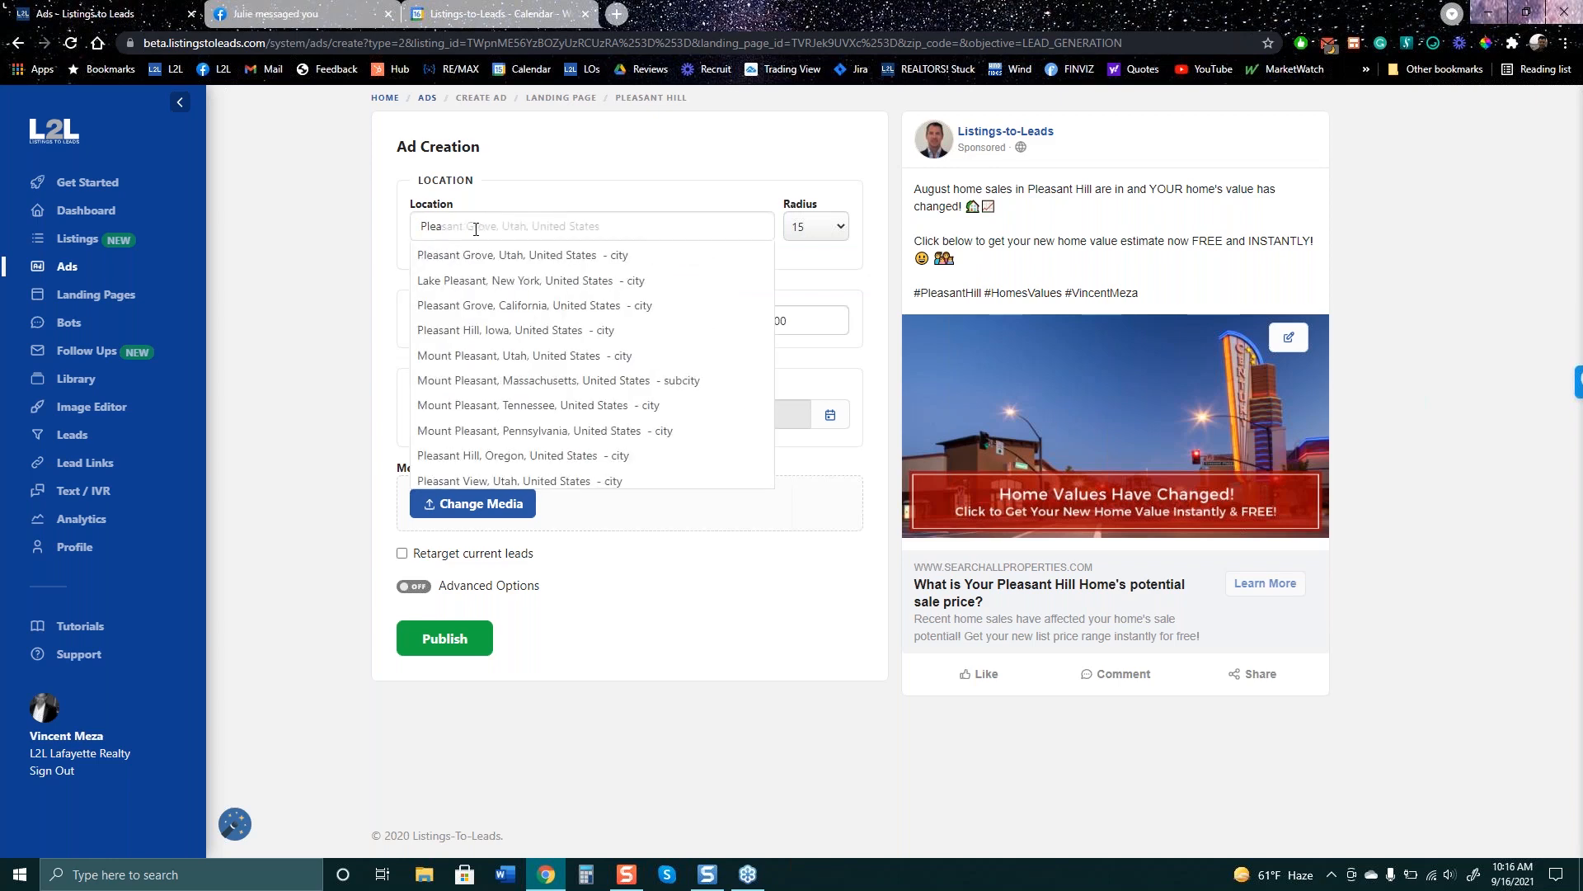
text(sant )
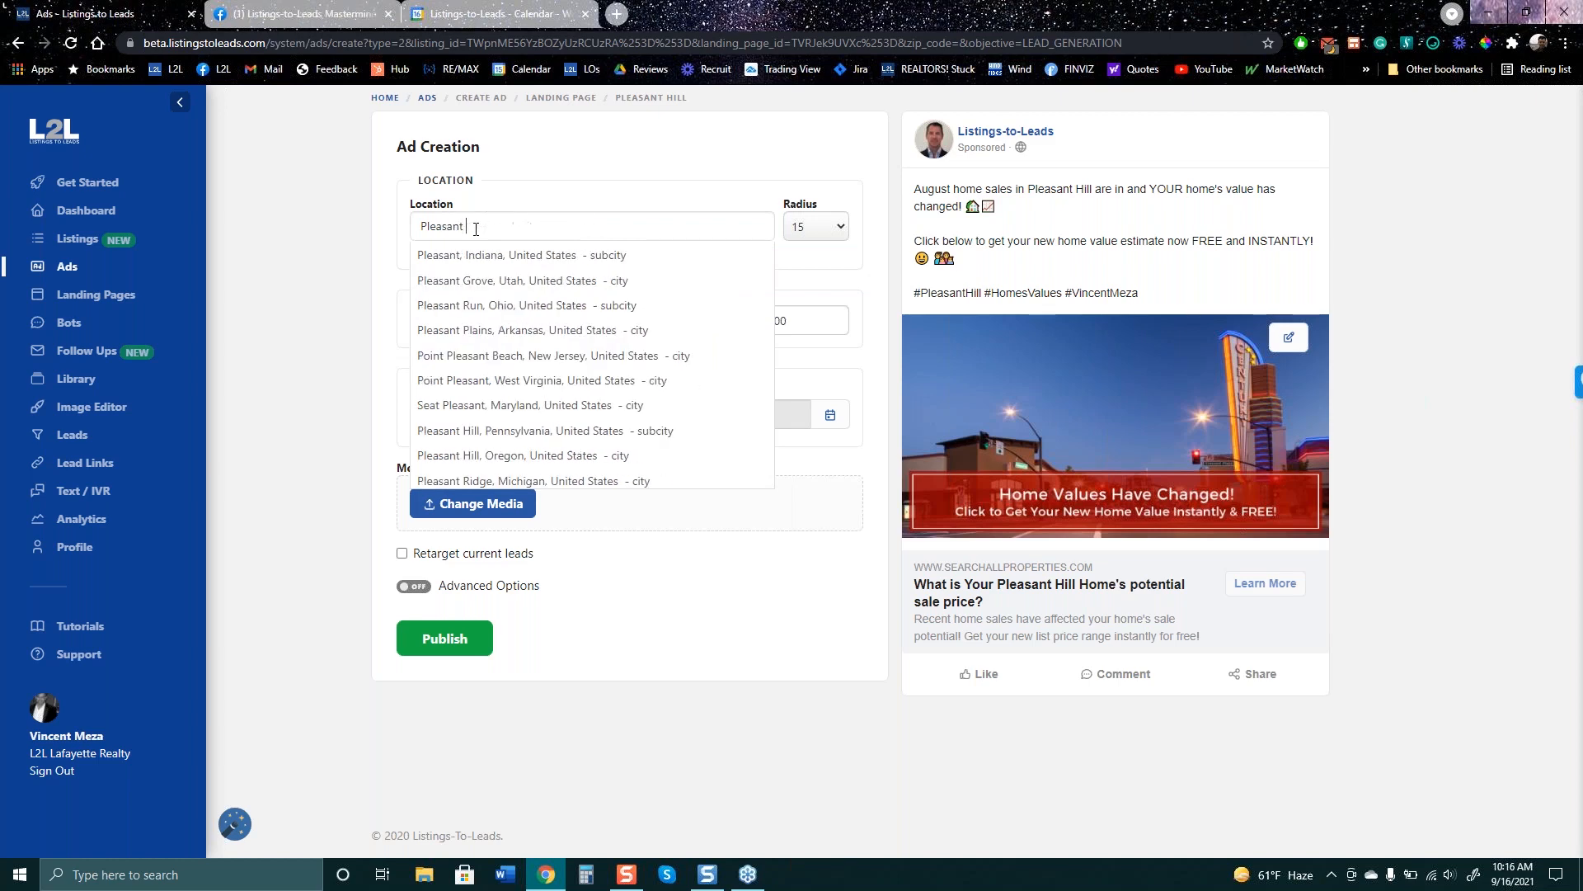
text(hill)
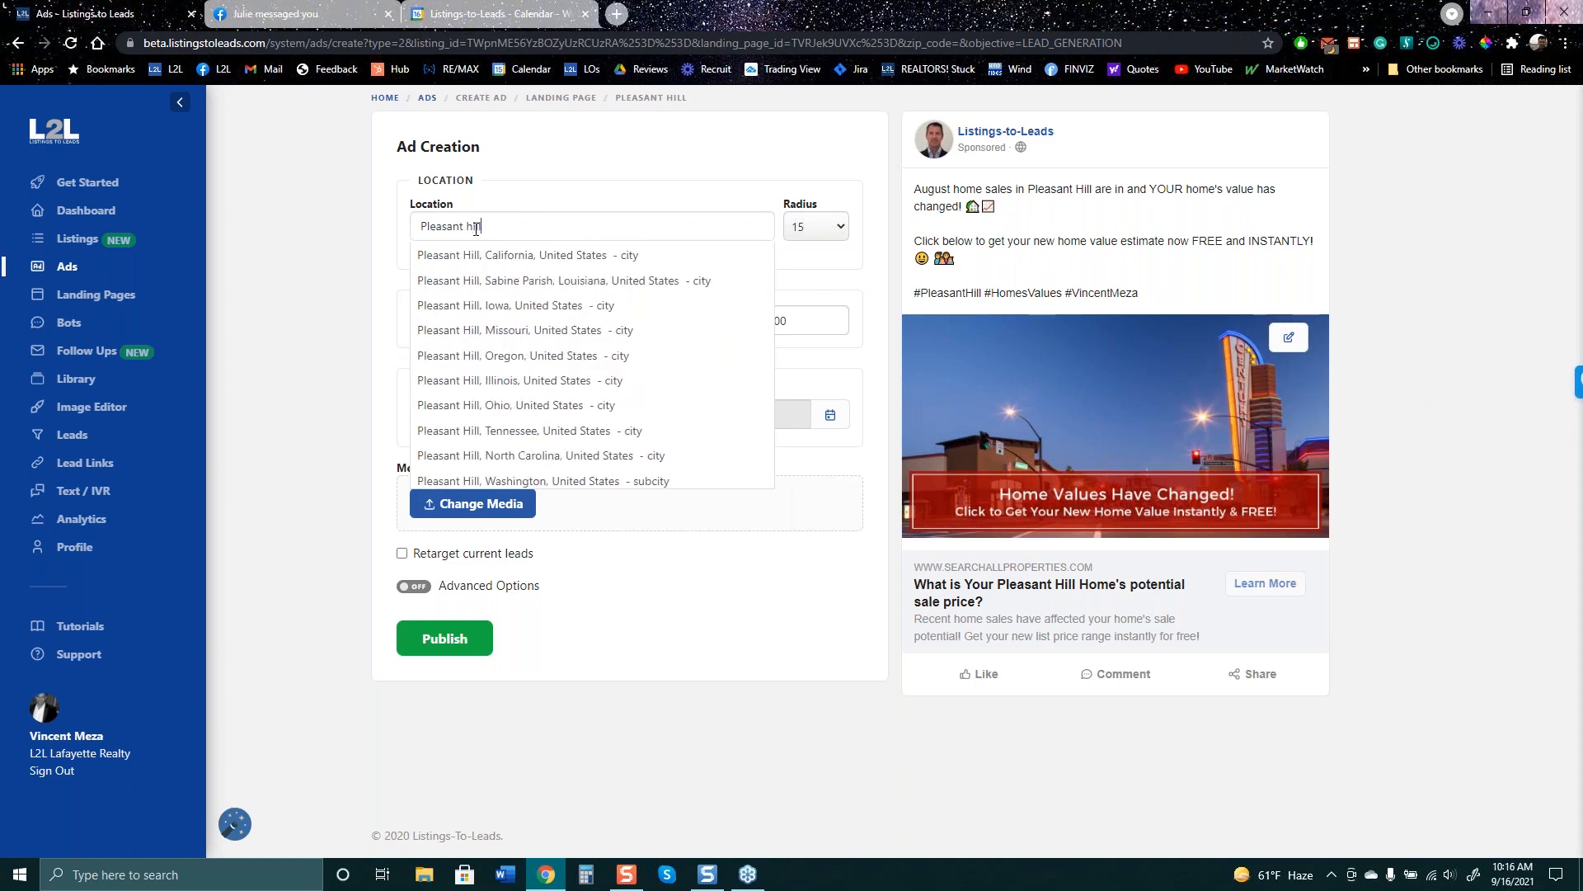
click(478, 255)
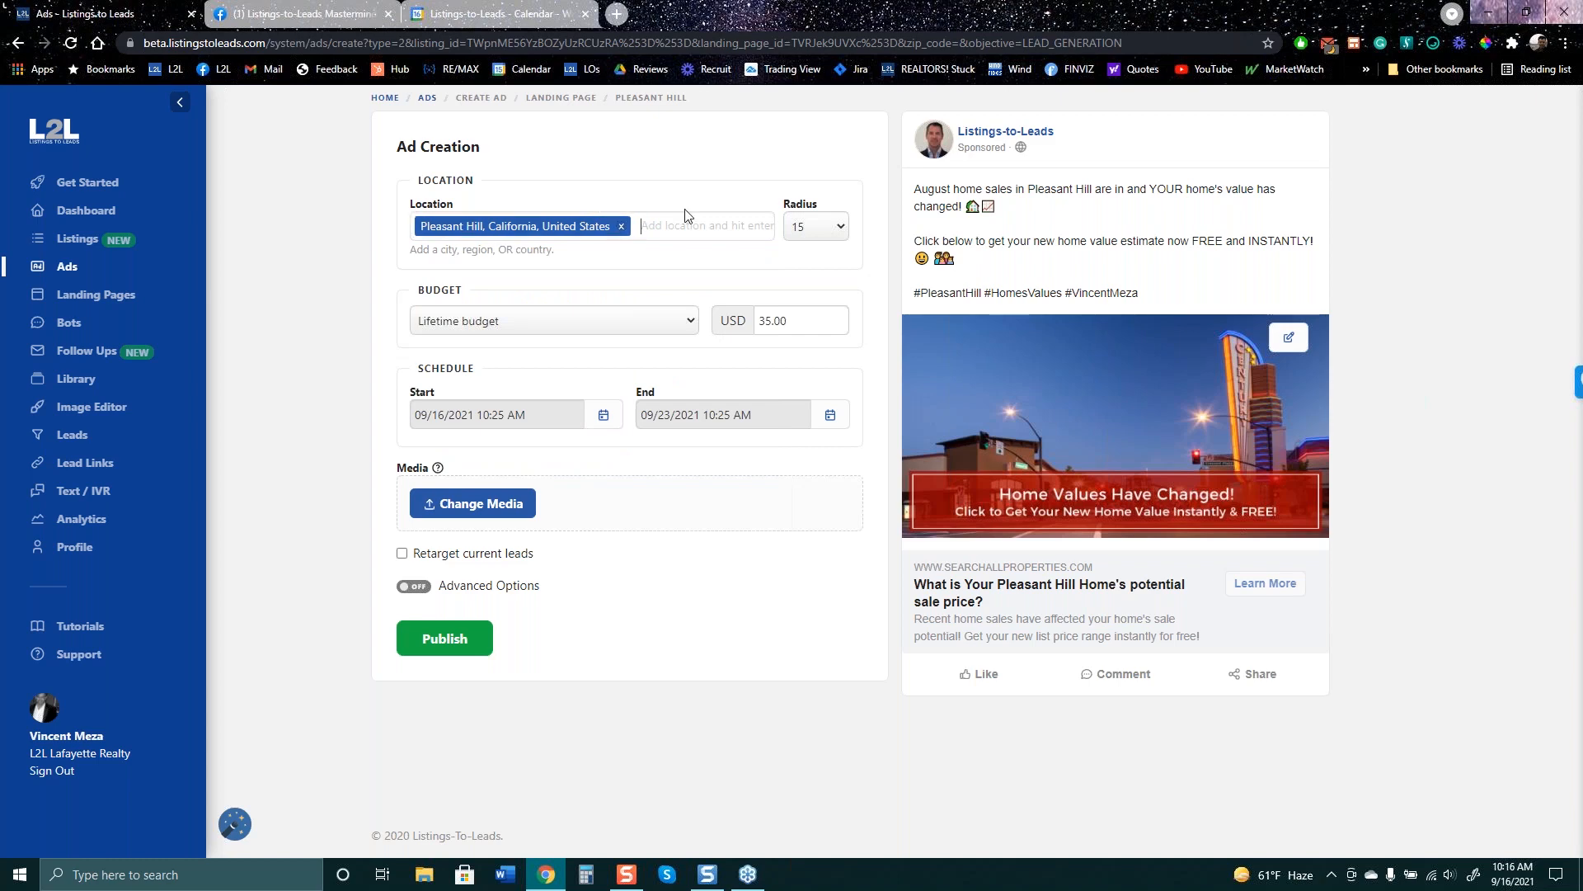
click(820, 231)
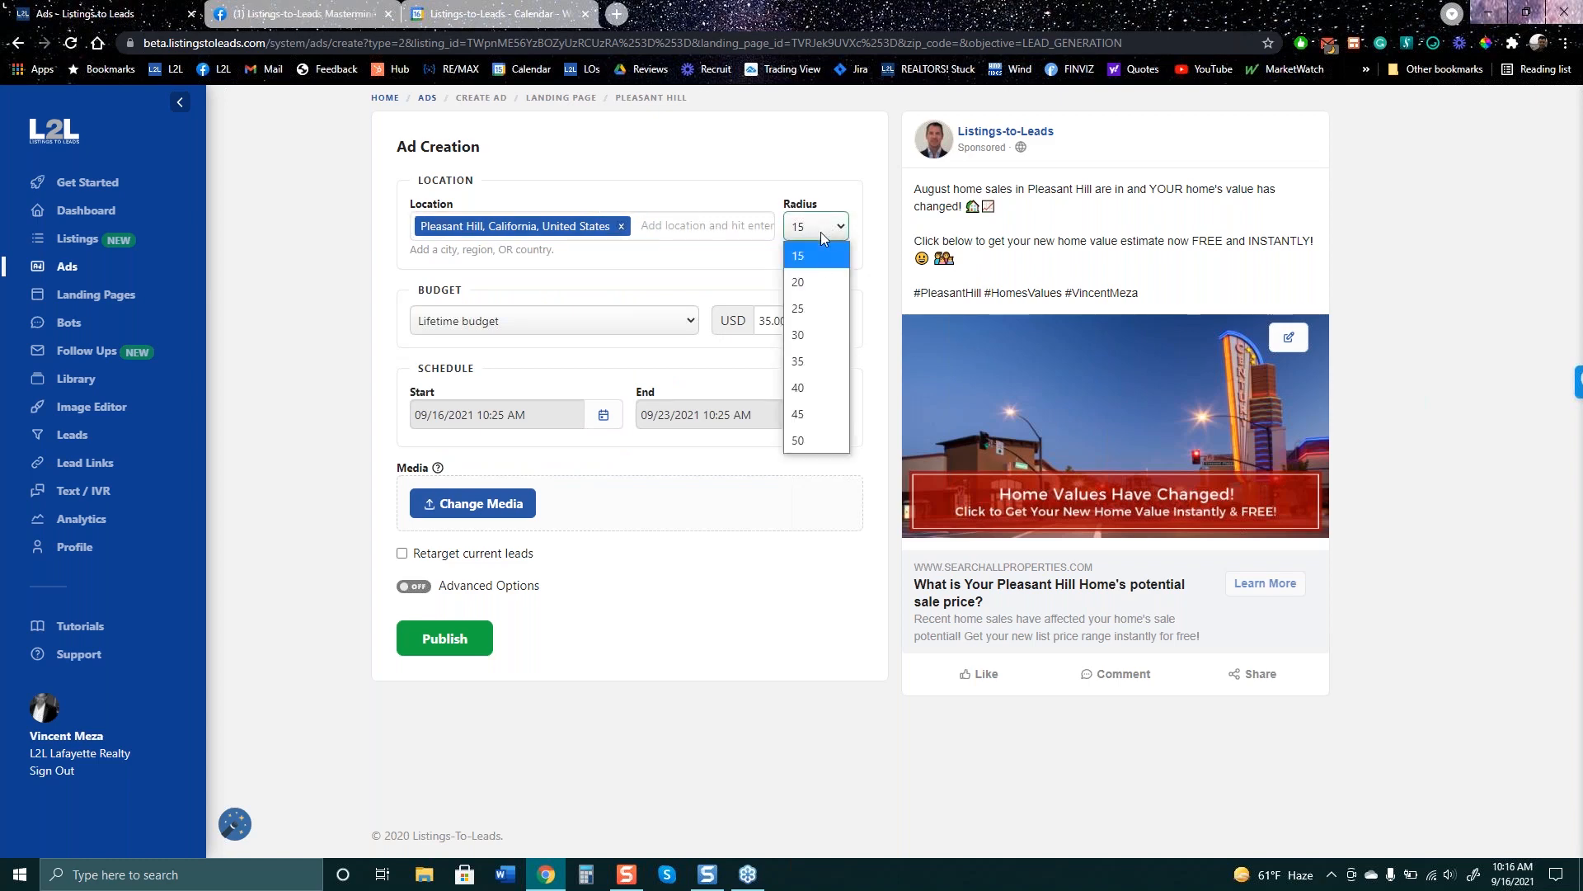
- Look up Pleasant Hill, CA on Google Maps in a new browser tab
click(617, 16)
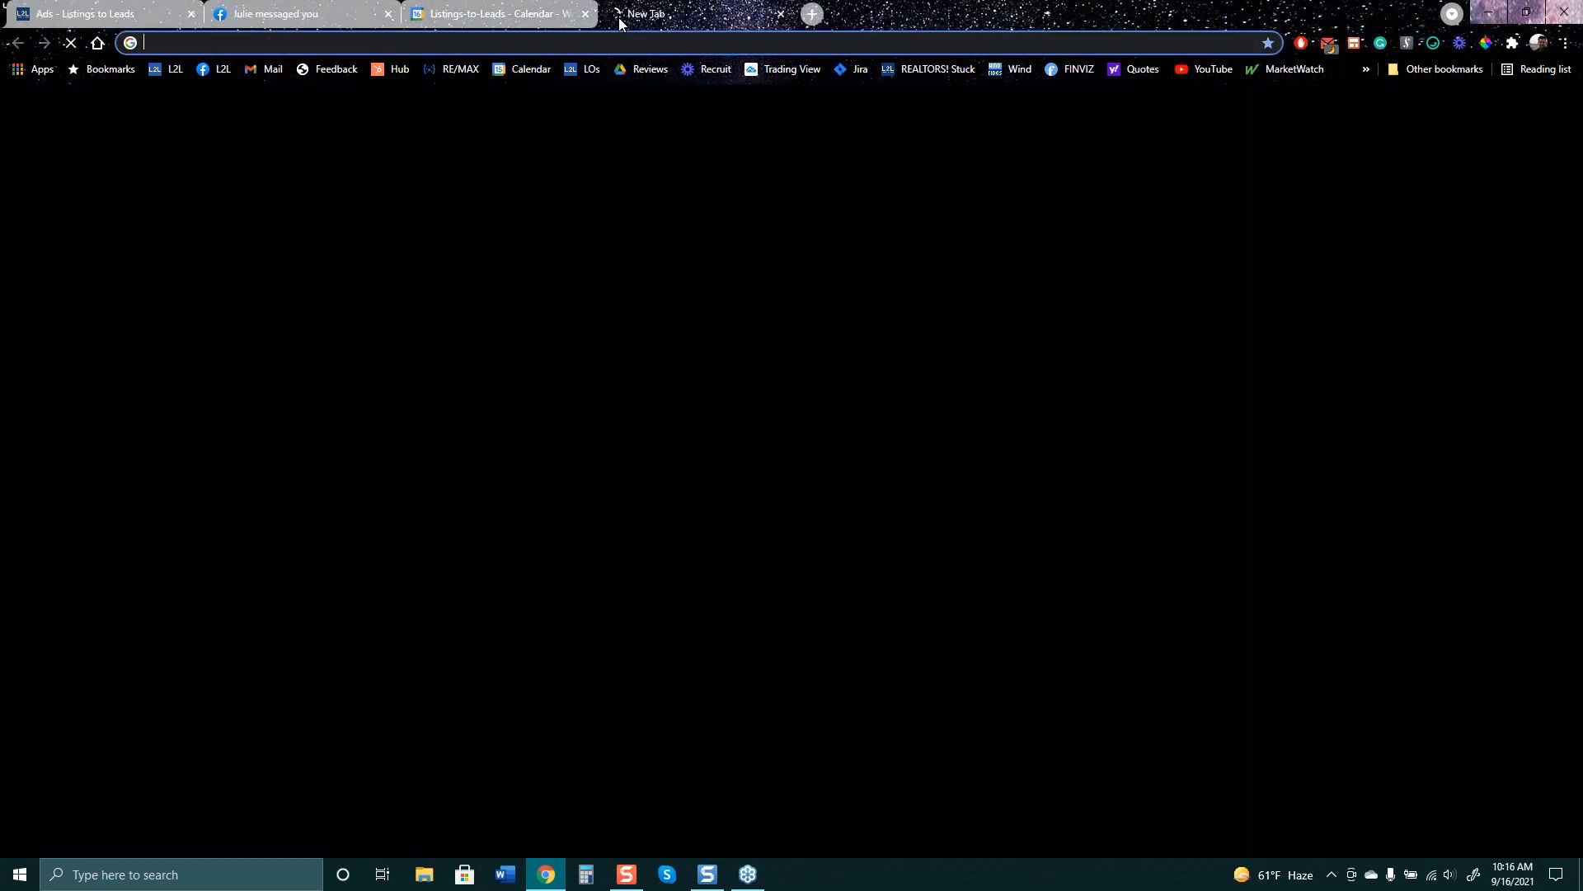
click(623, 45)
text(plea)
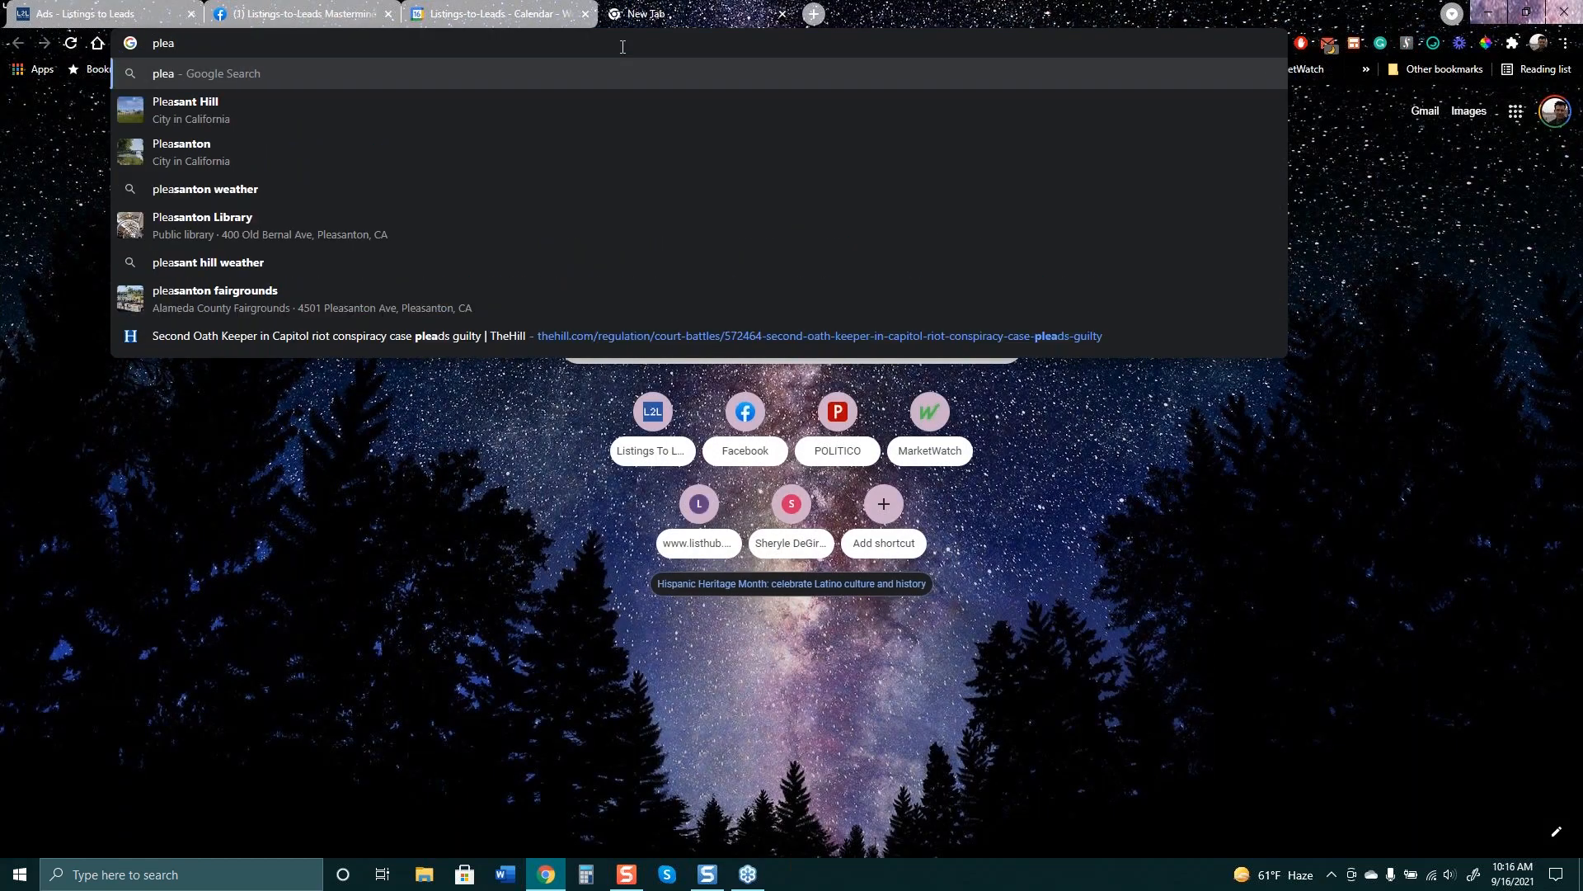
key(Down)
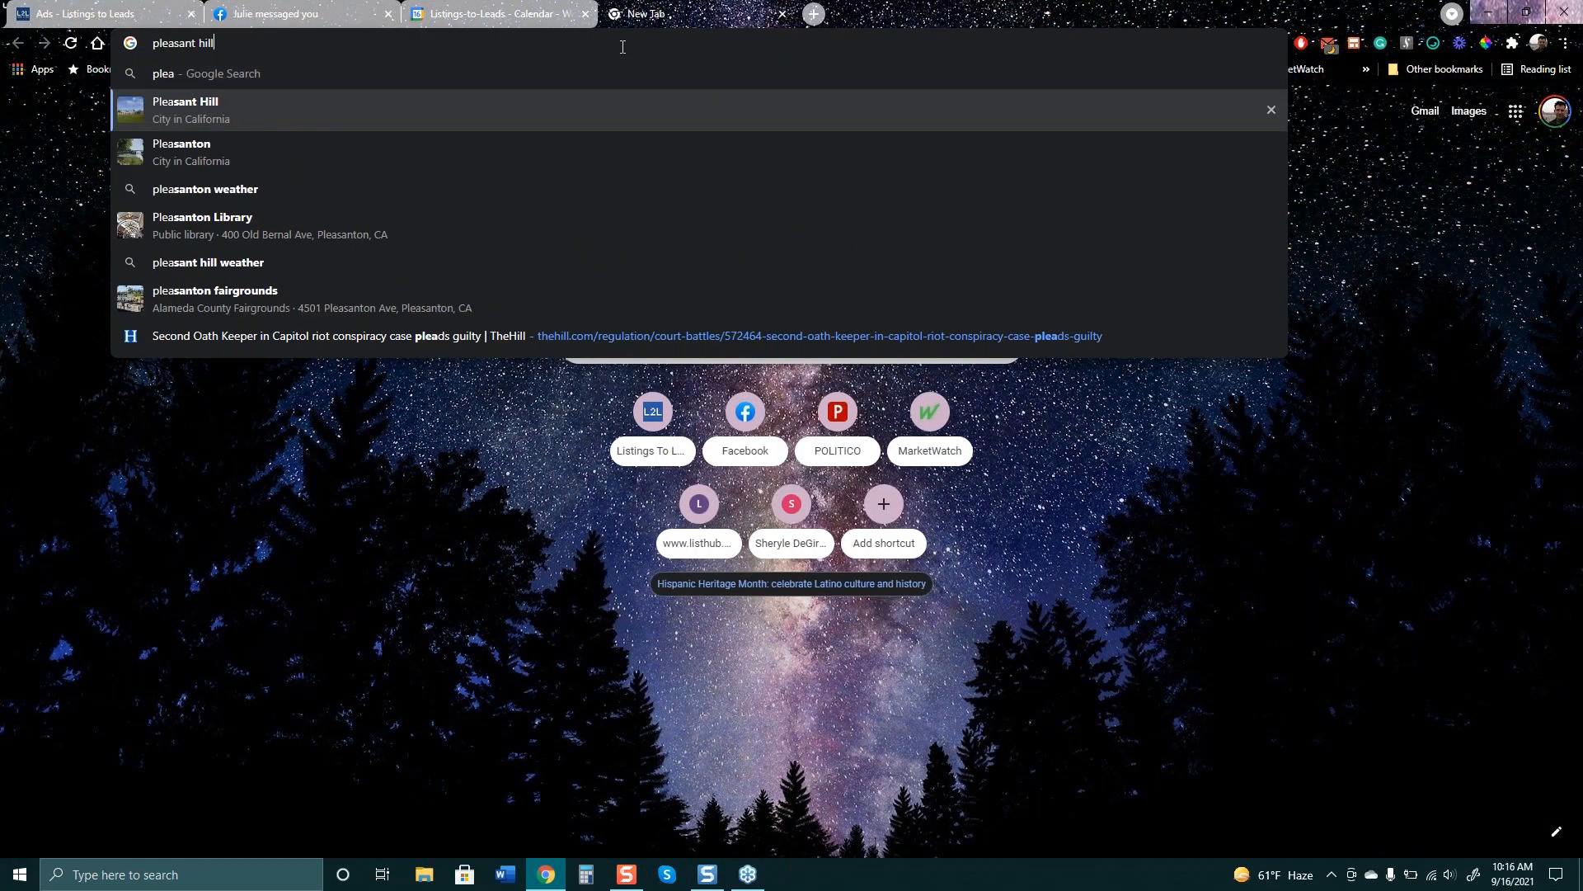
key(Return)
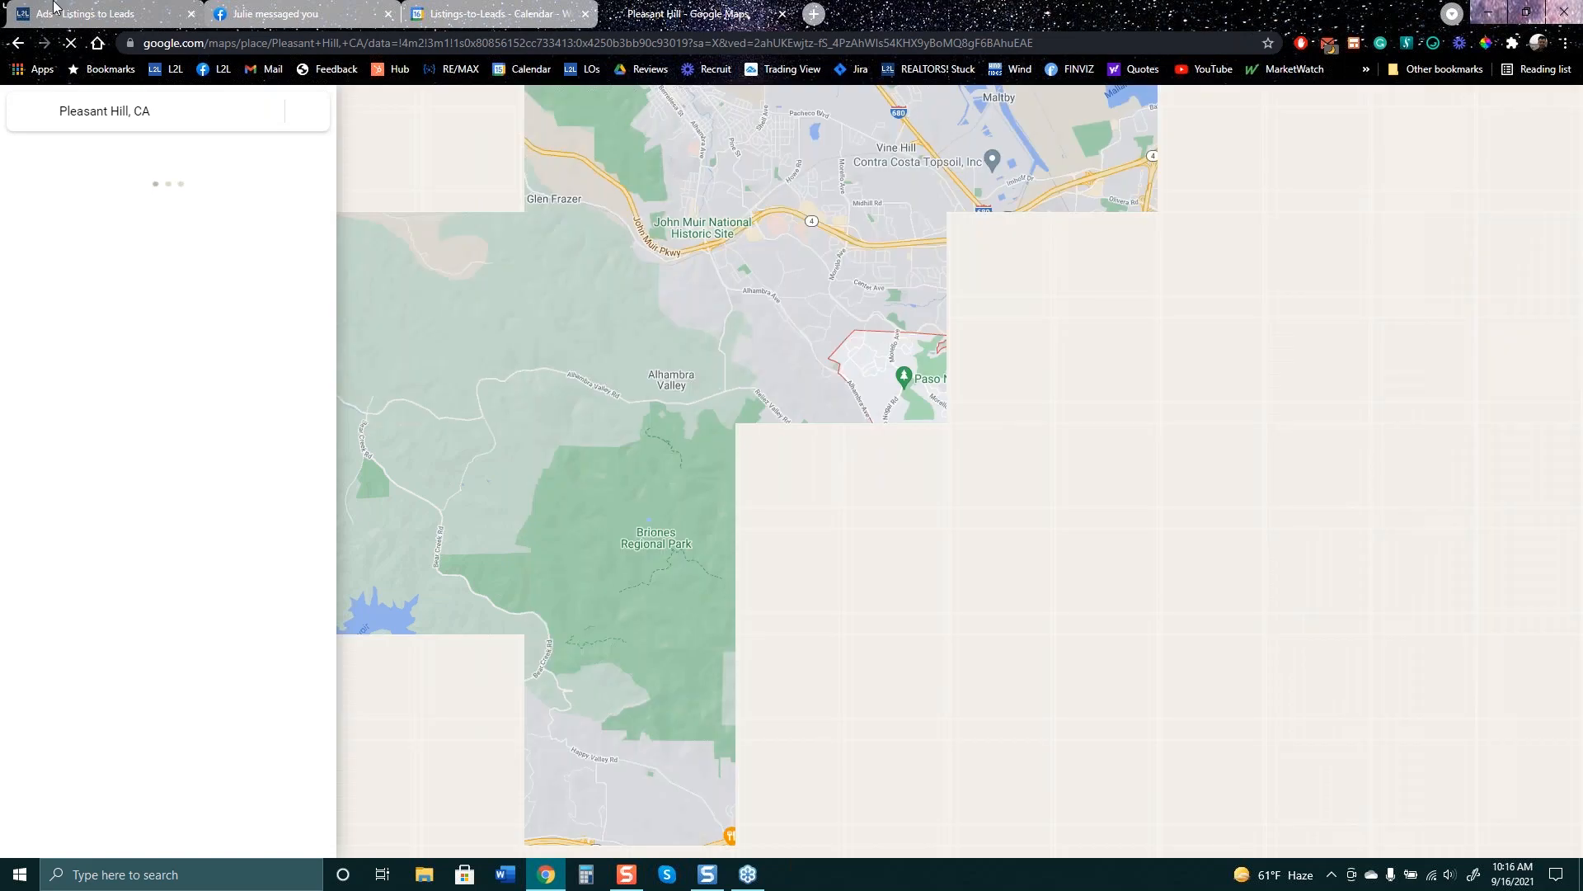
- Zoom the map out to the surrounding towns, comparing it against the ad form
click(21, 8)
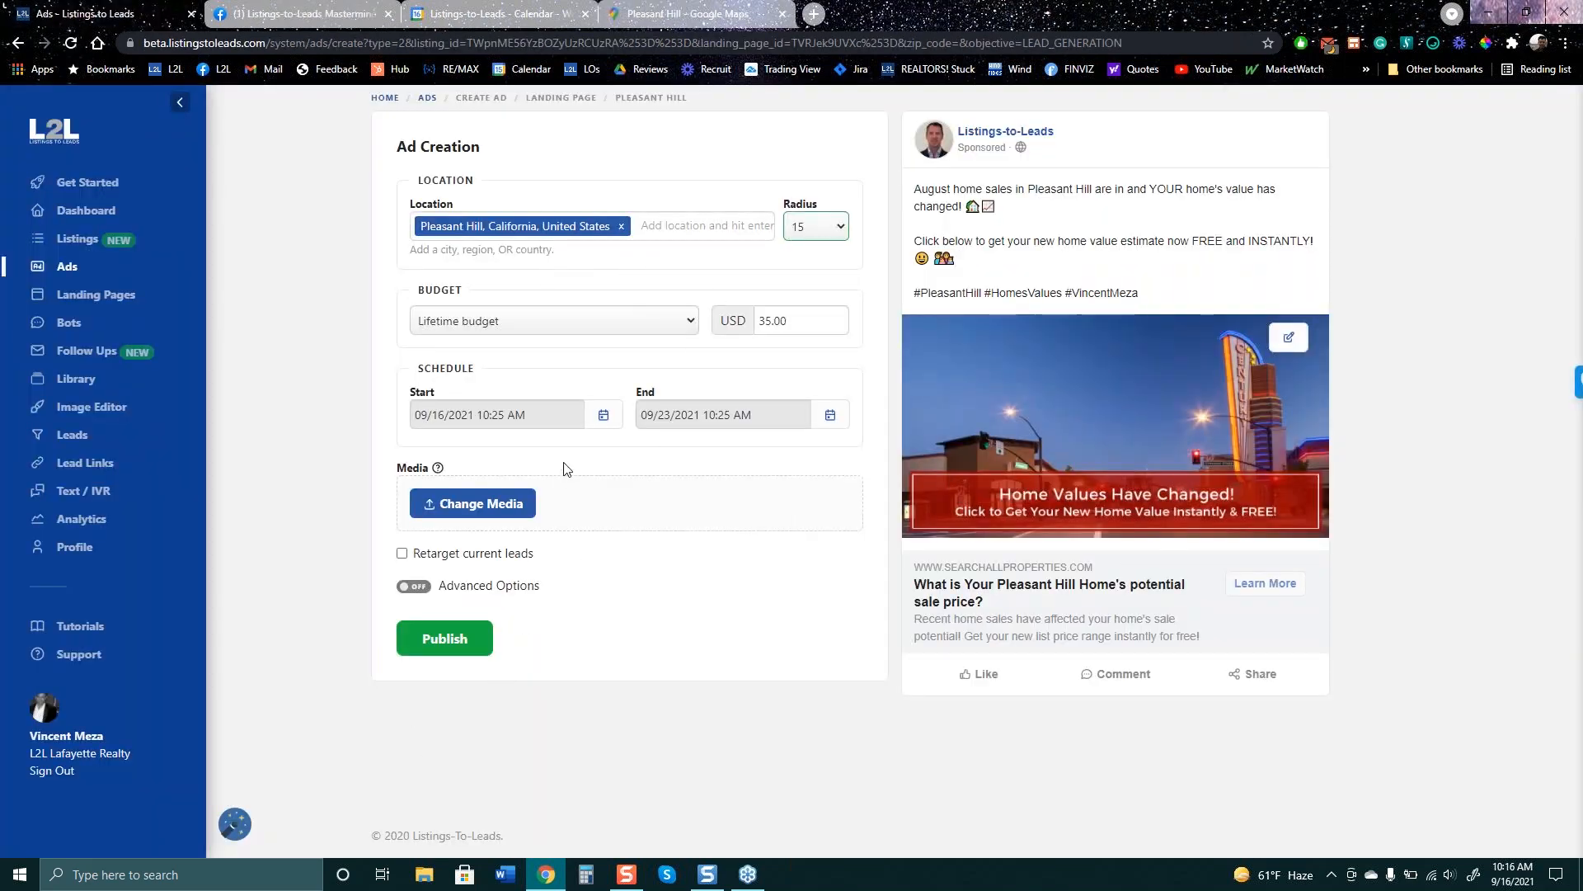
click(694, 13)
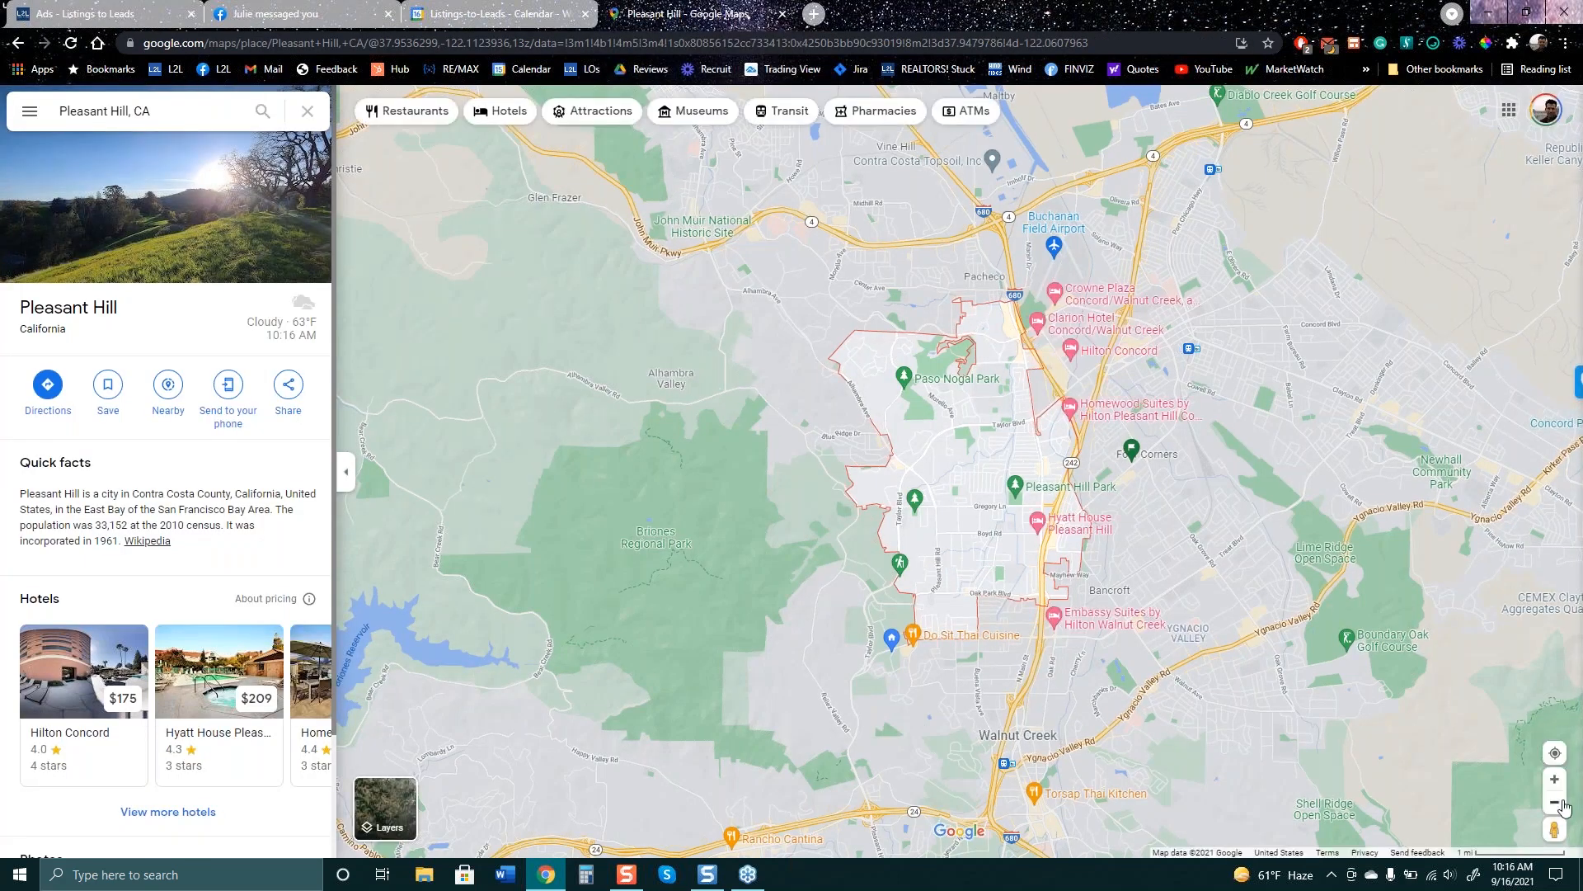
click(1556, 802)
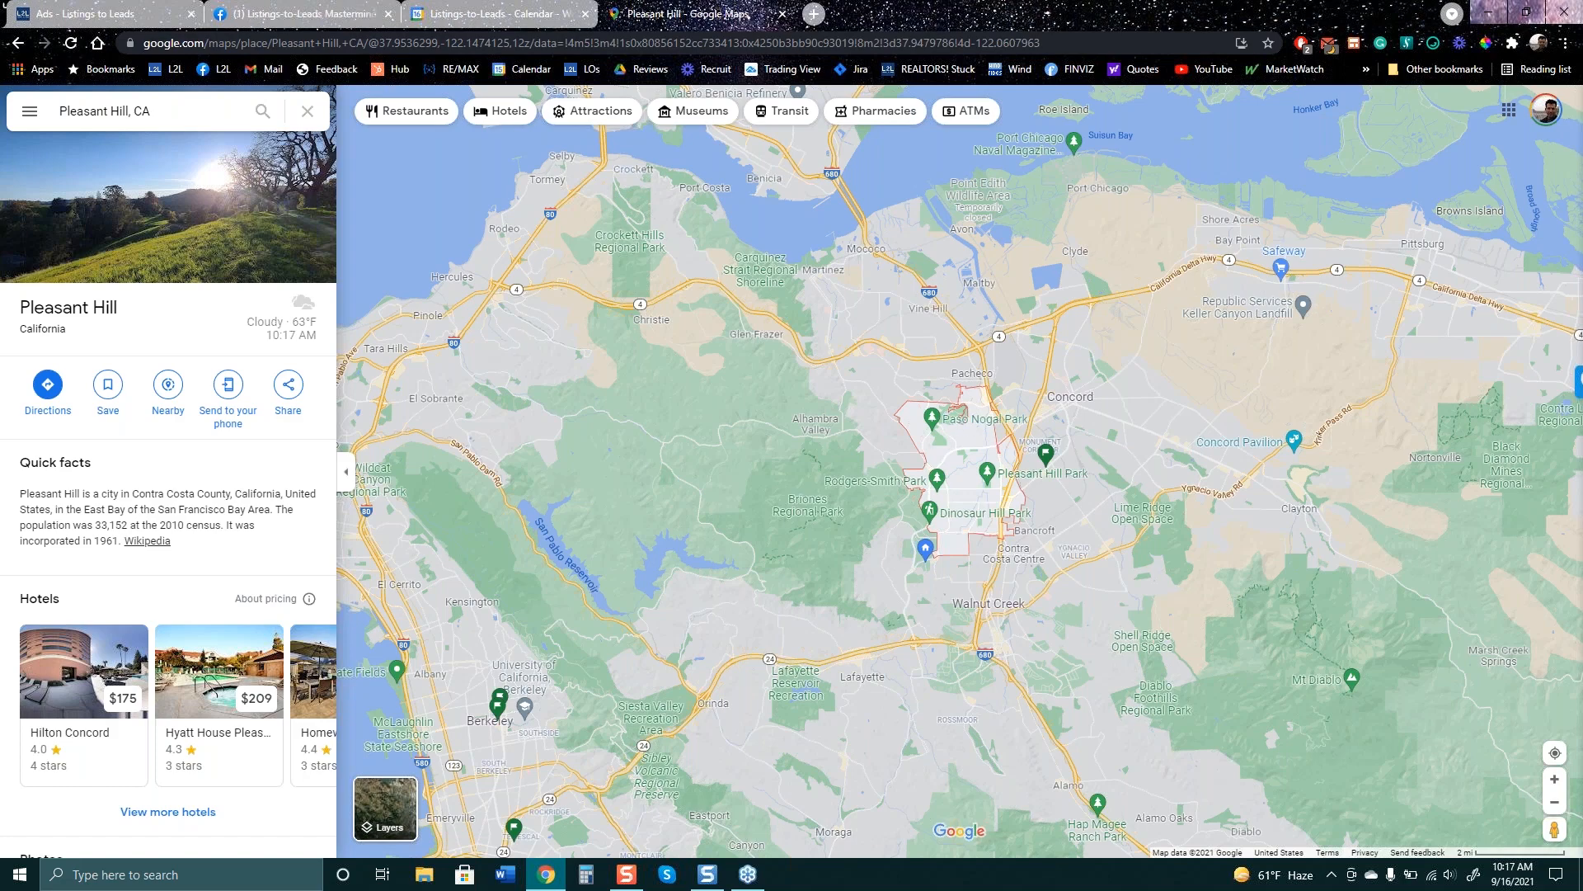
click(113, 10)
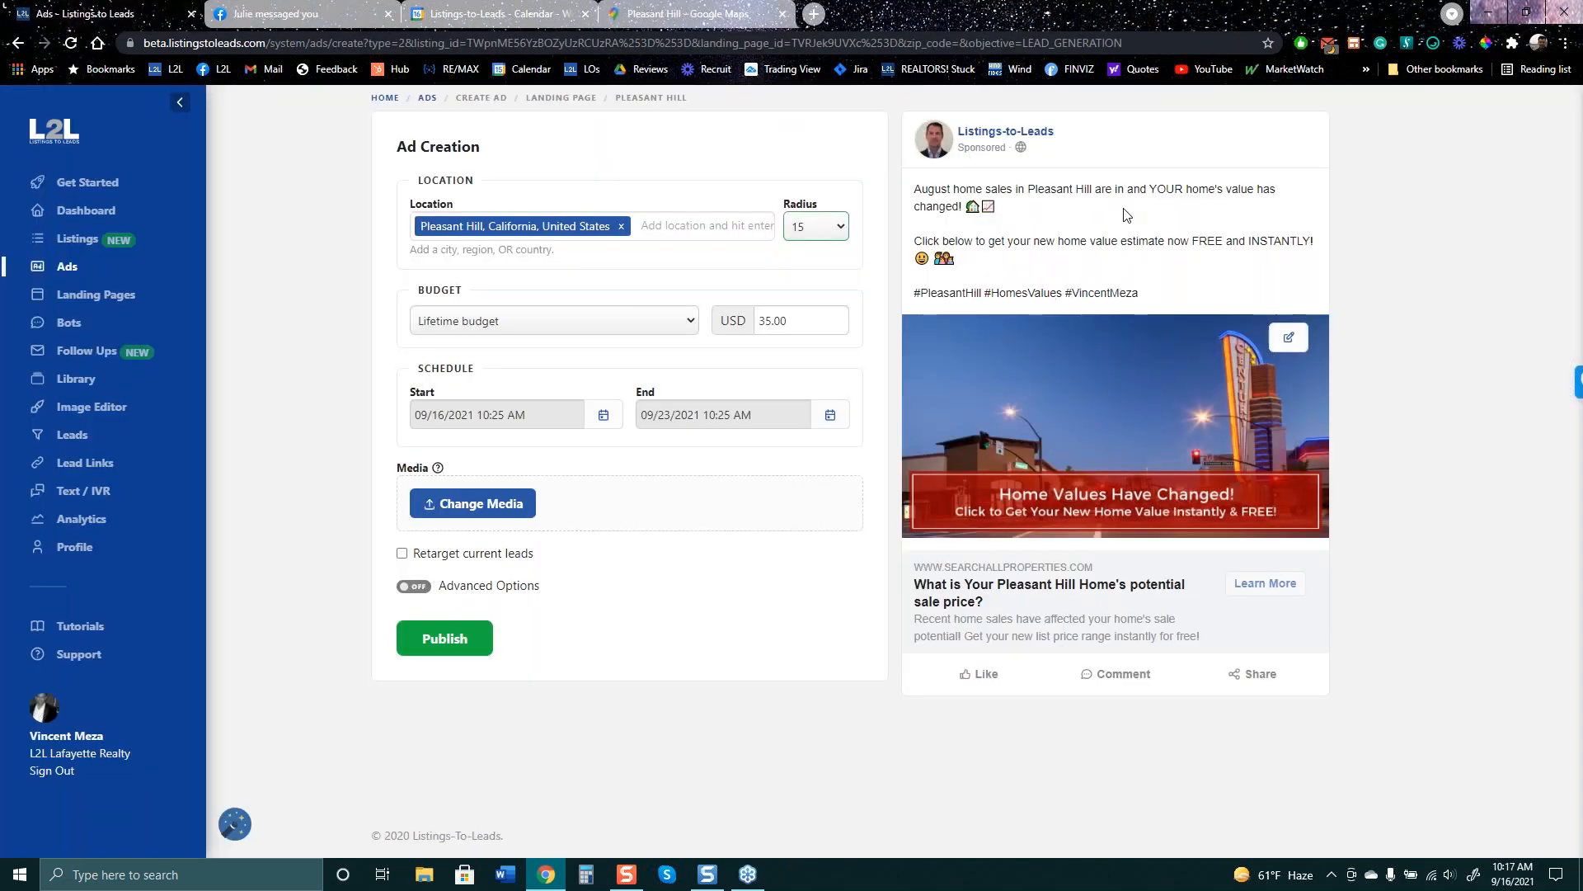
click(683, 16)
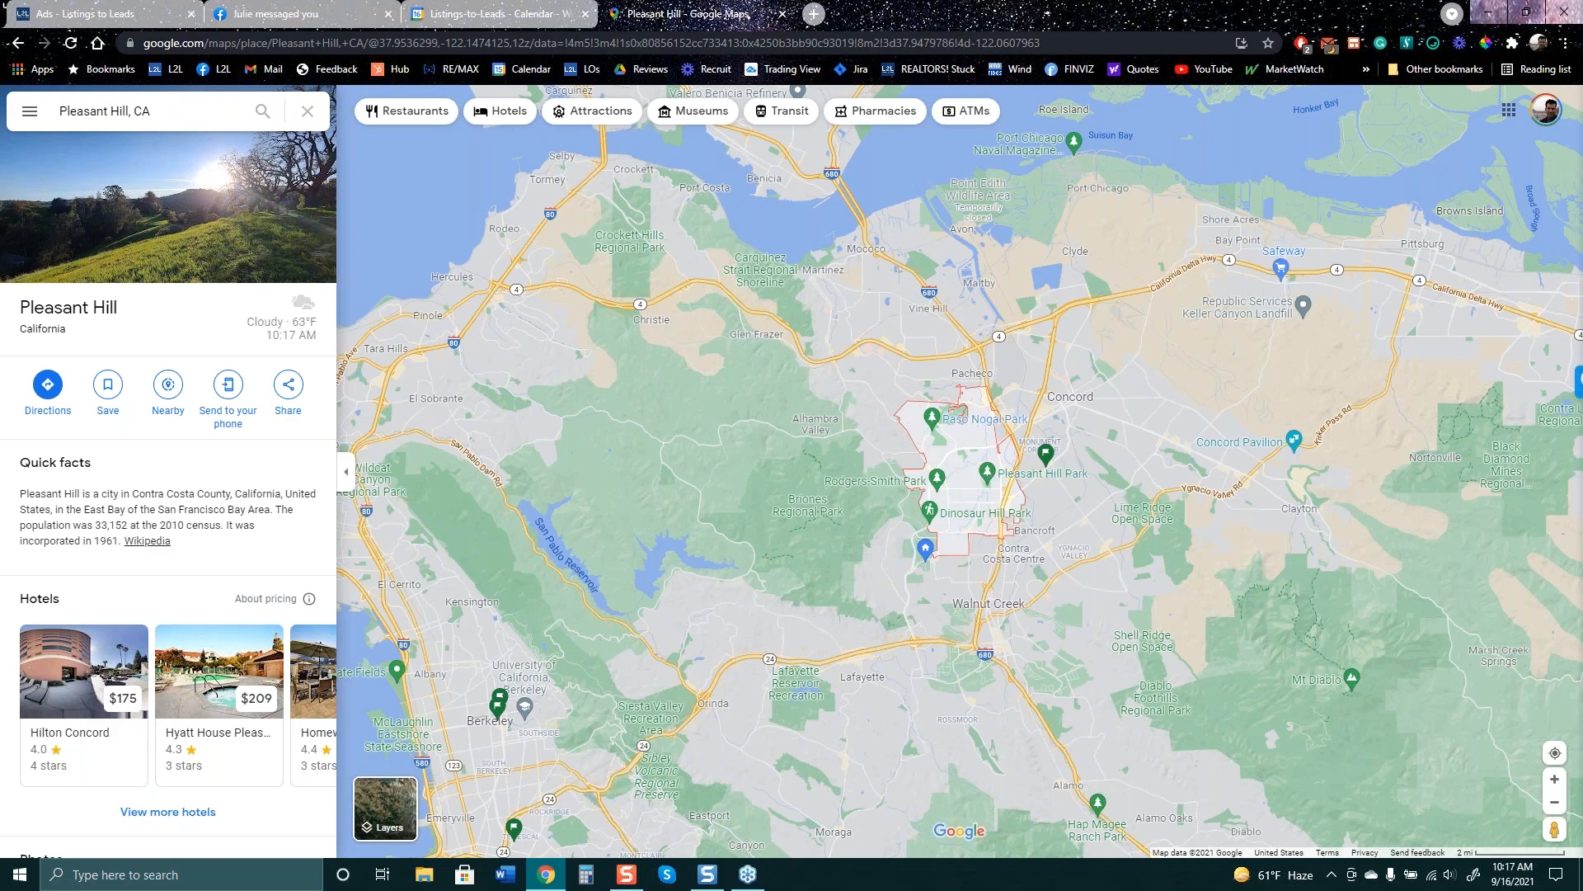
click(141, 7)
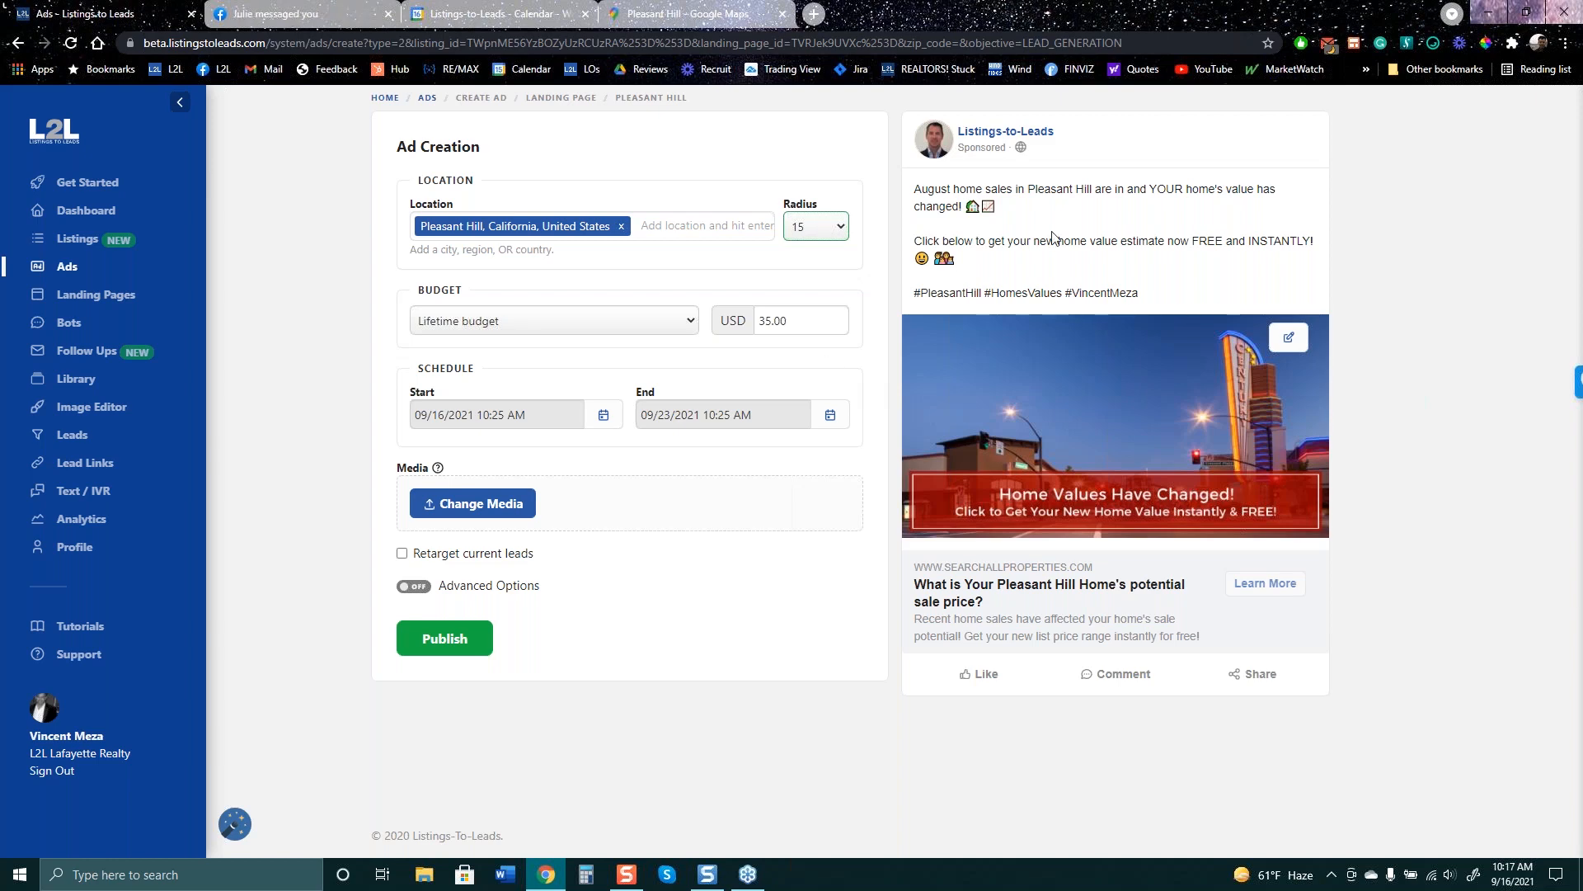
- On the Facebook group page, close the chat windows and scroll up to the seller-ad-ideas post
click(363, 13)
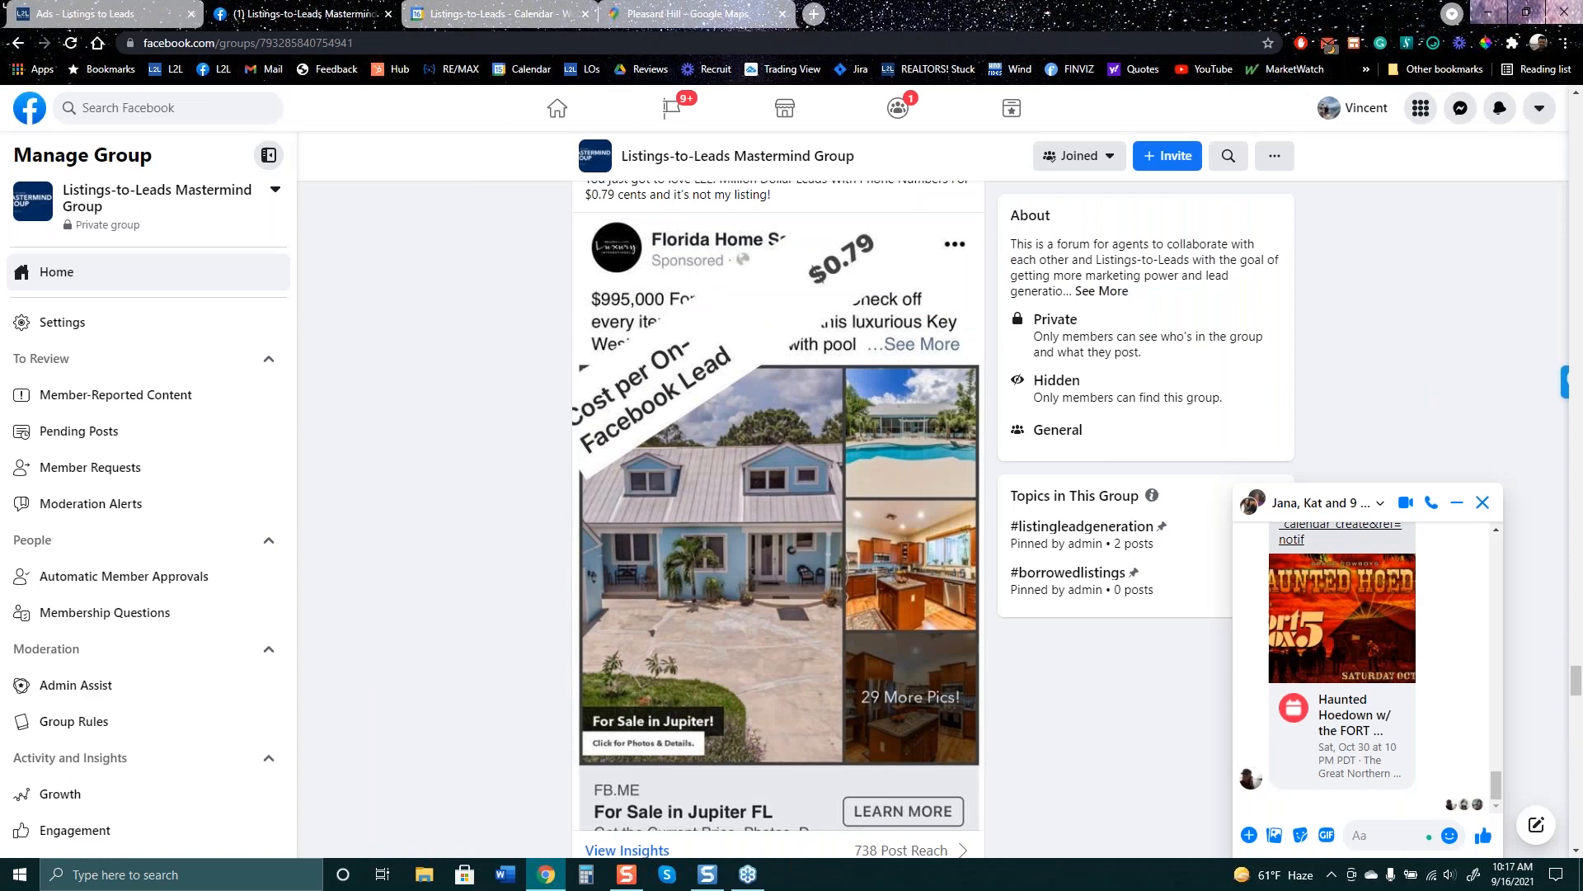
click(1482, 502)
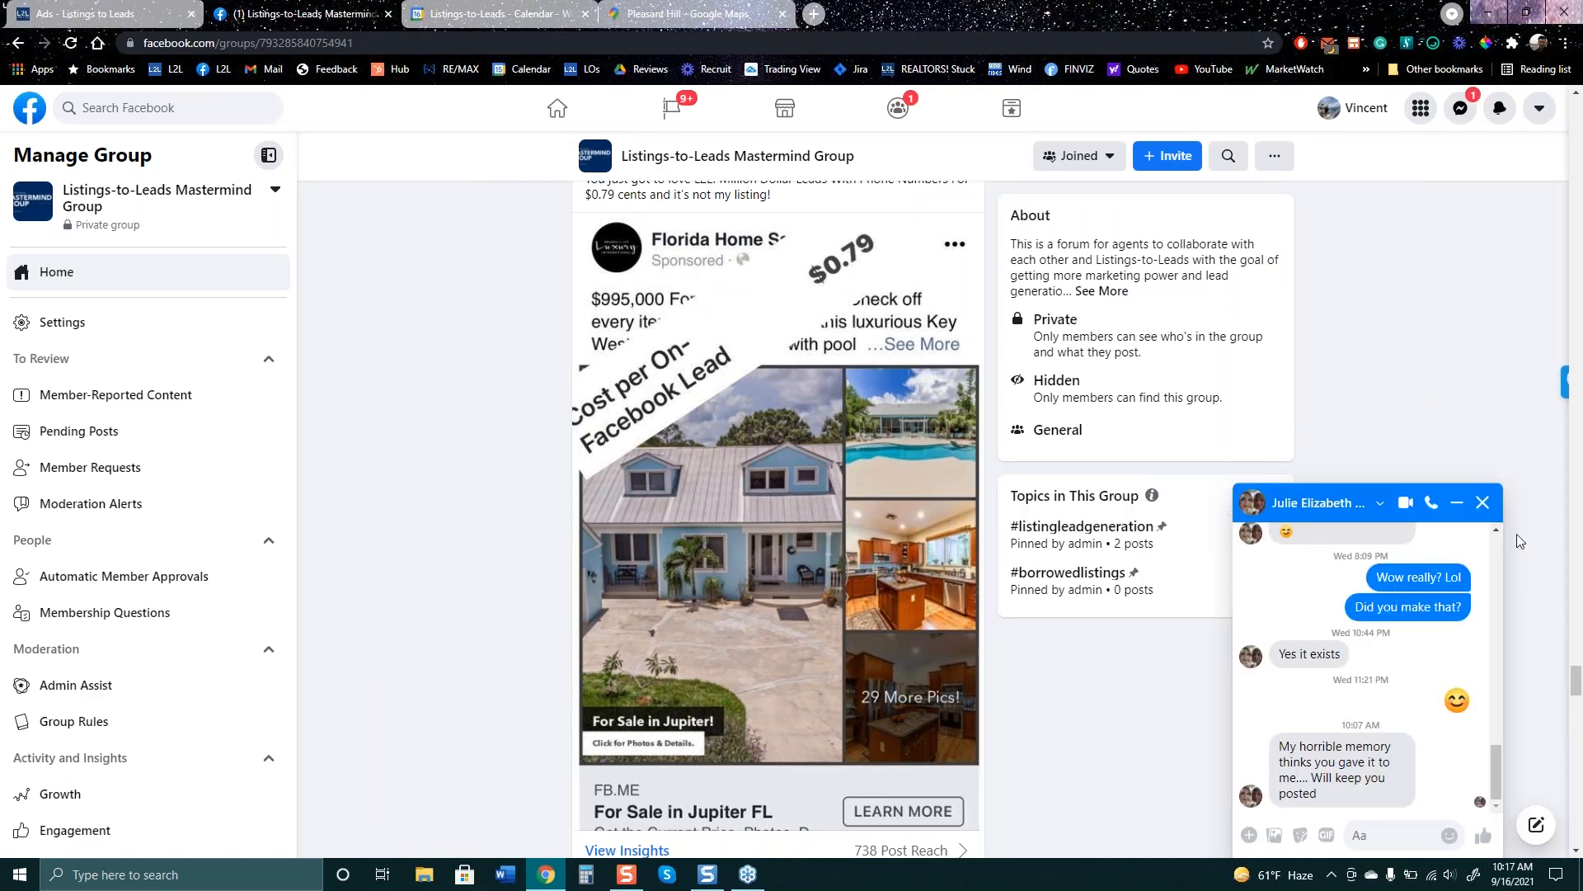
click(1483, 511)
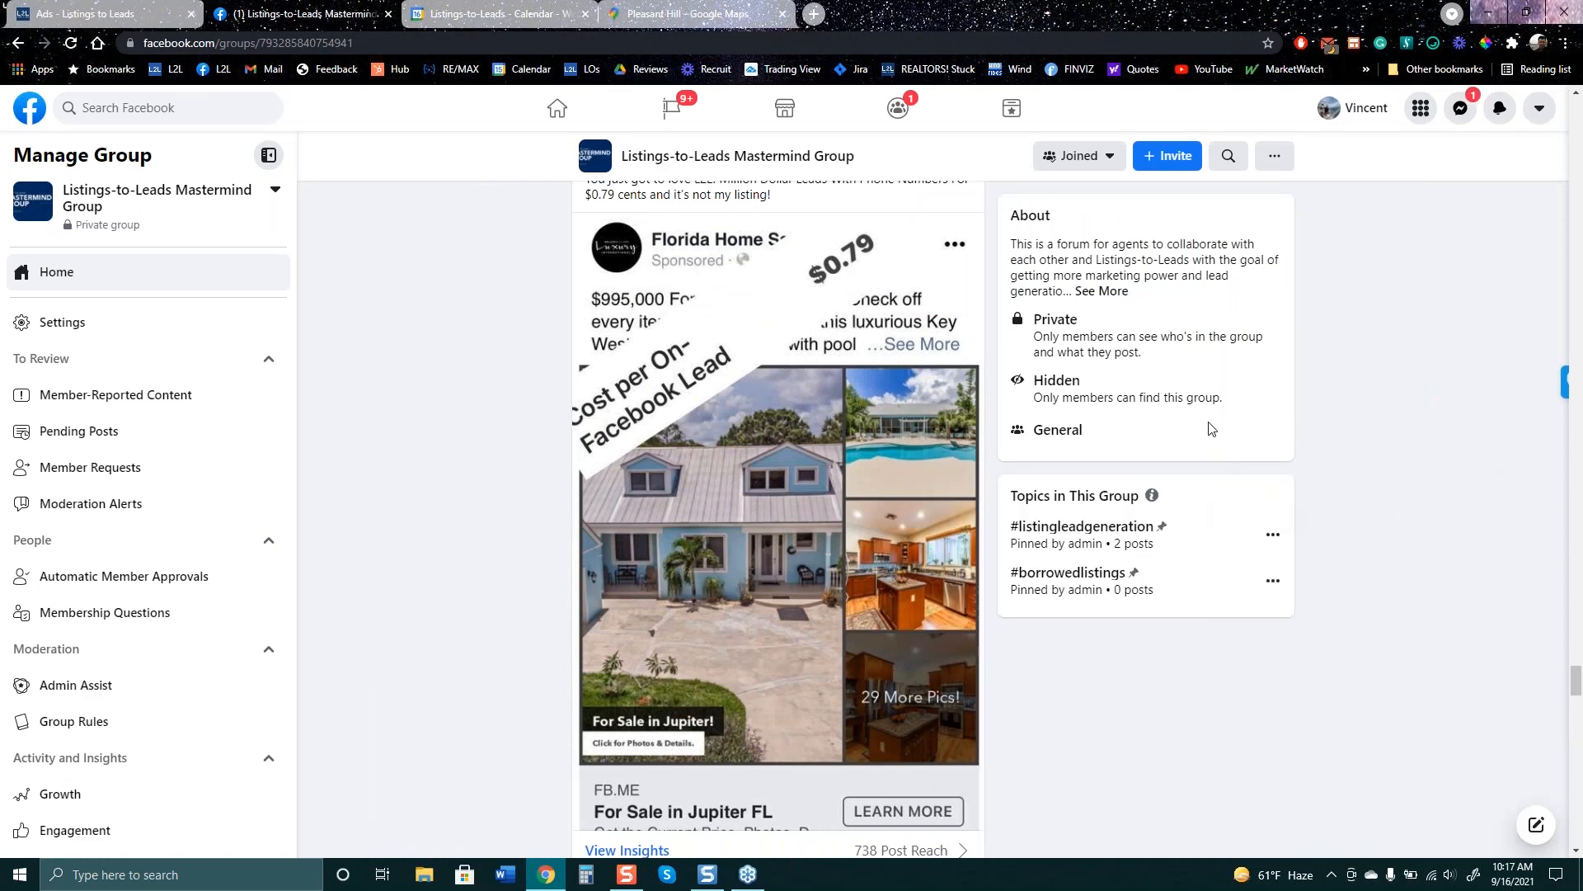
scroll(1210, 428, up, 5)
scroll(1210, 428, up, 10)
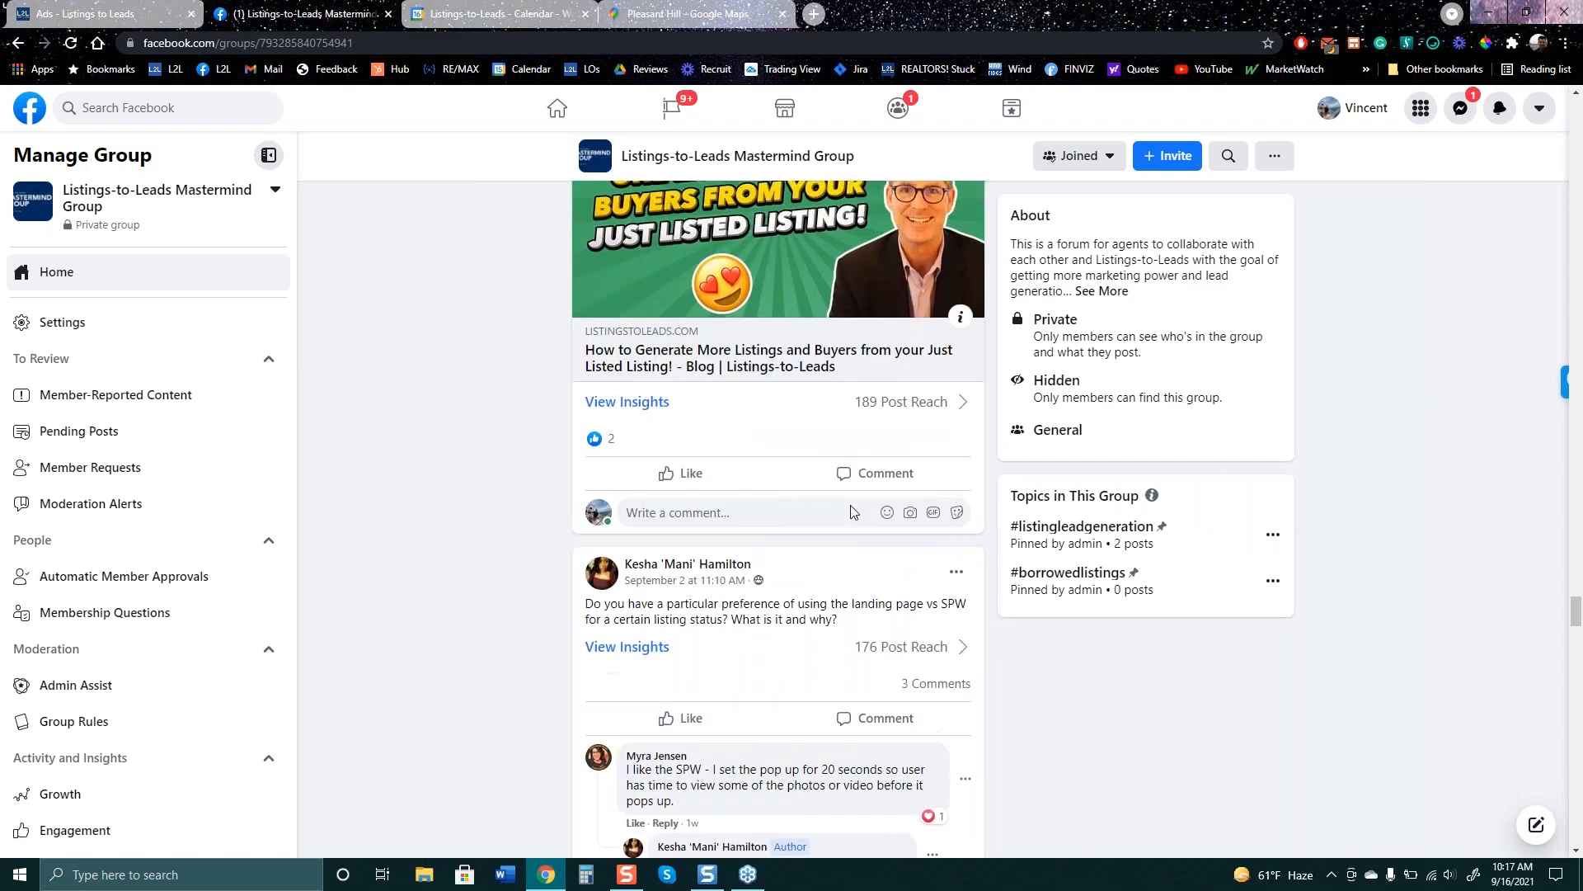
scroll(860, 503, up, 15)
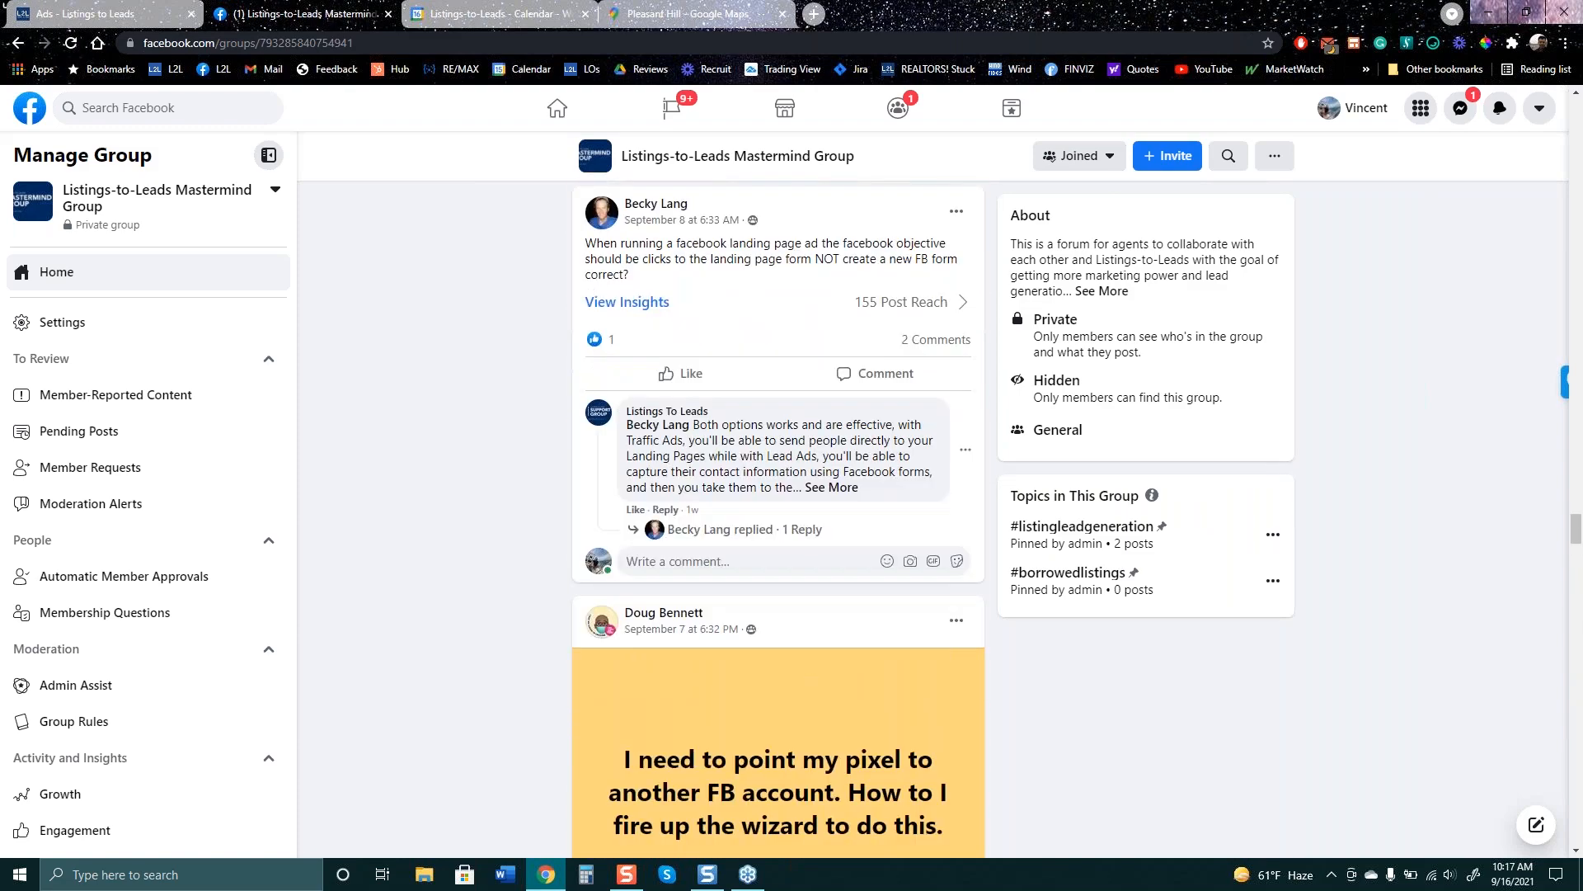
scroll(860, 503, up, 15)
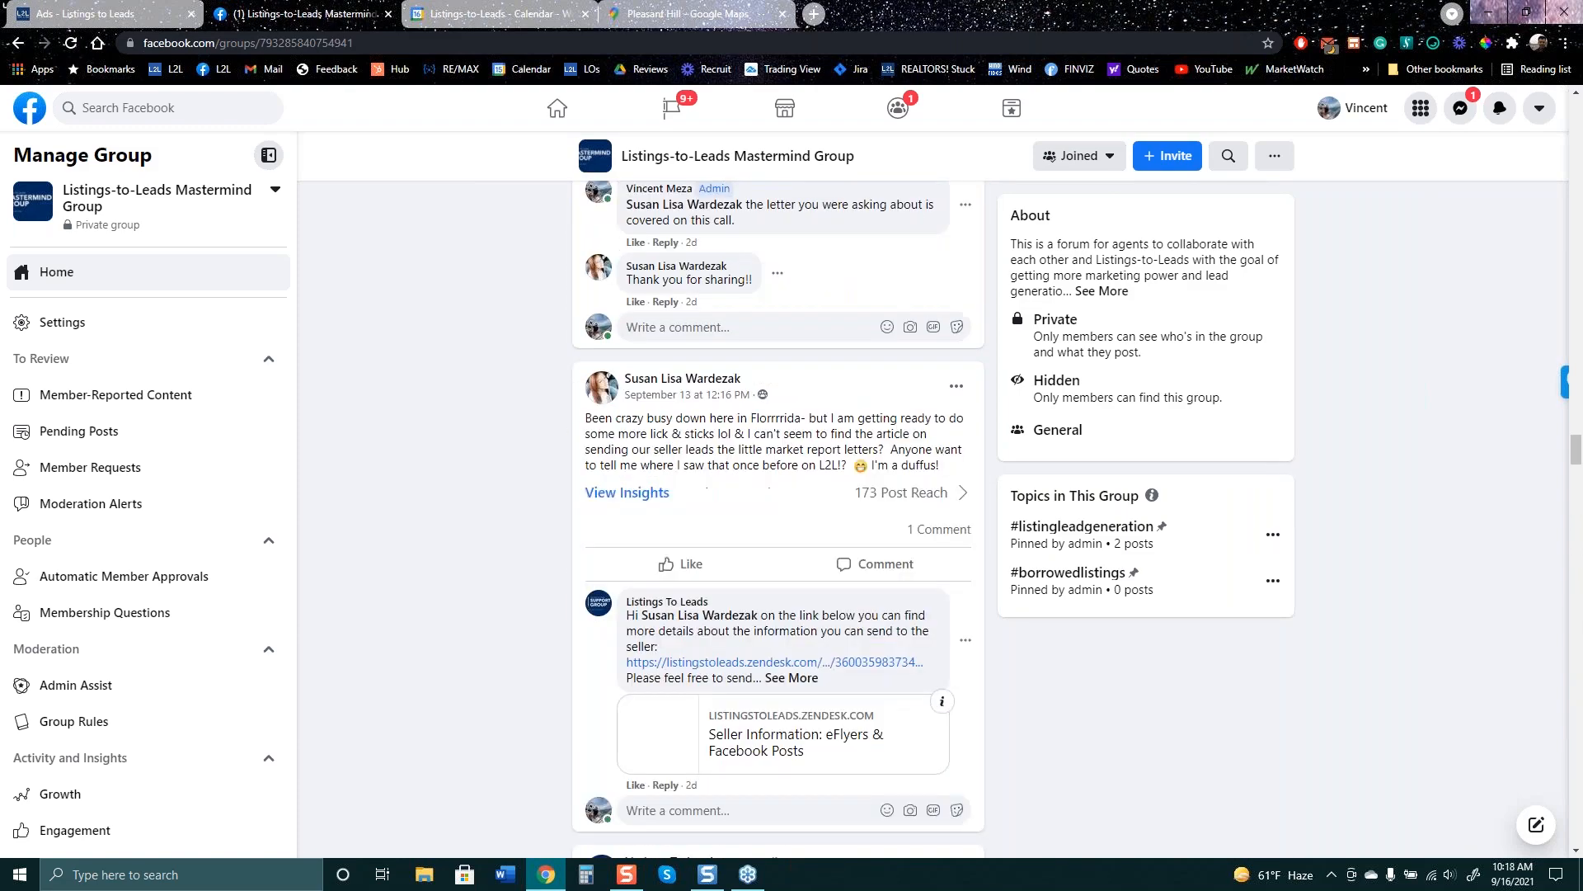
scroll(856, 508, up, 15)
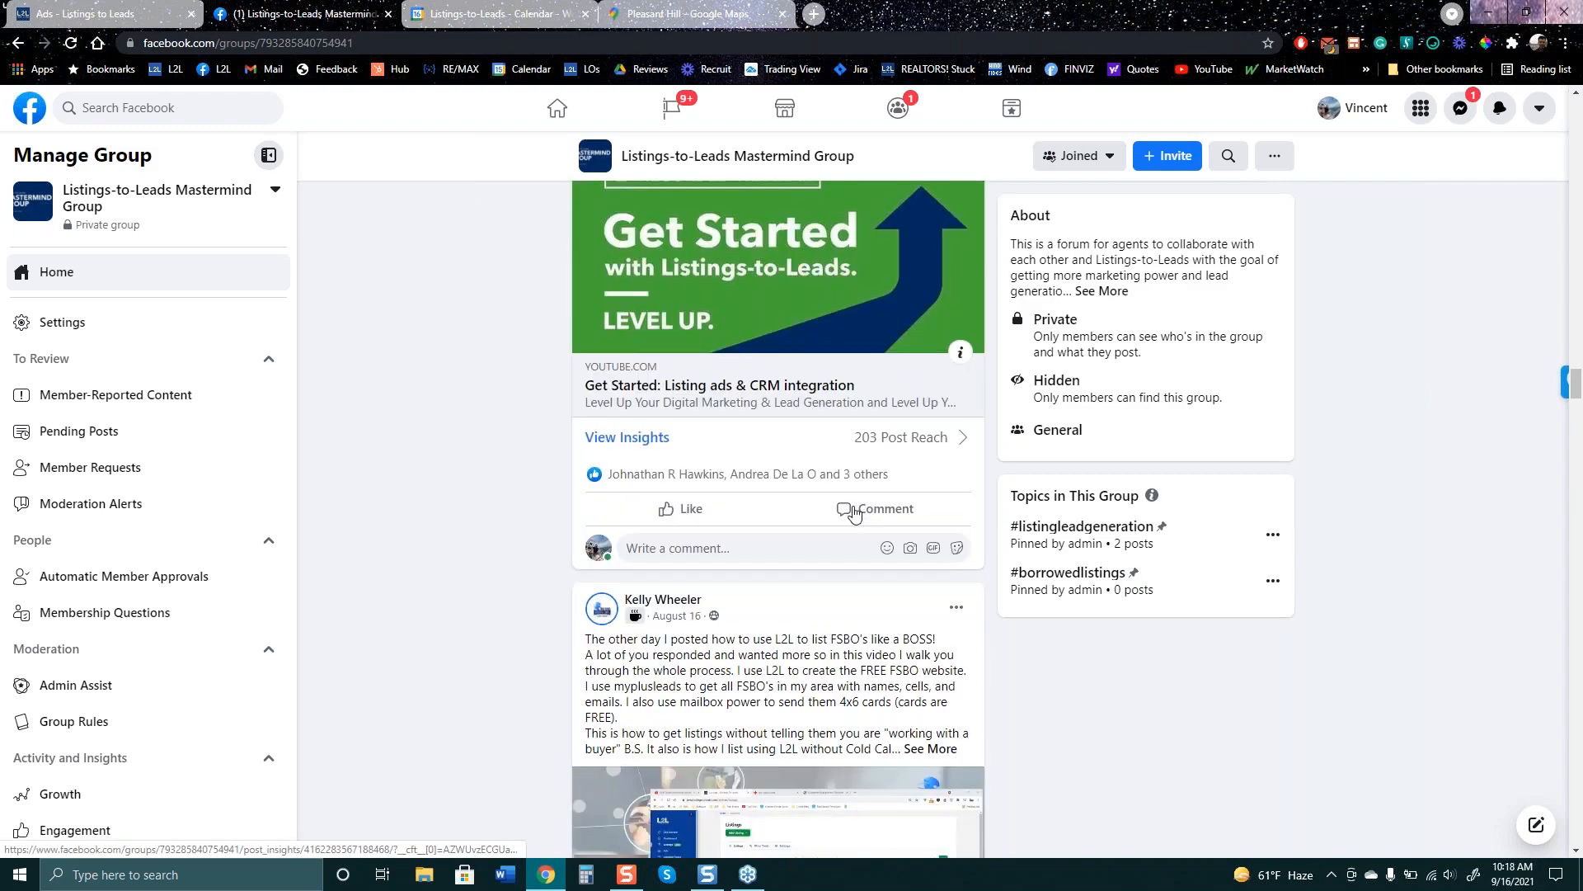
scroll(855, 509, up, 8)
scroll(877, 438, down, 3)
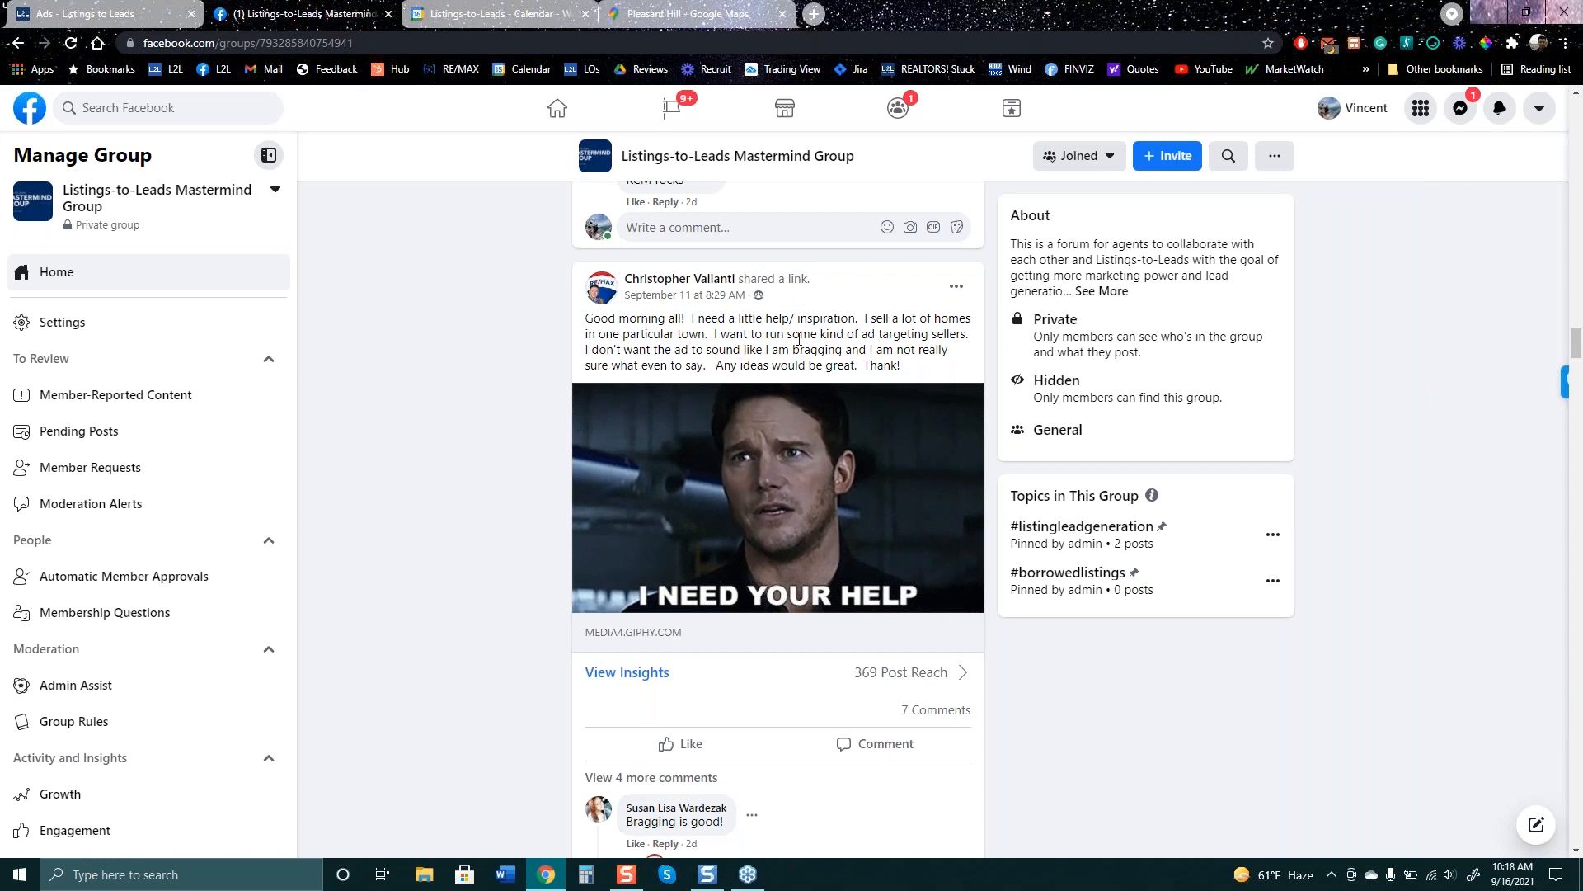
- Highlight the post's sentences about targeting sellers, then view 4 more comments and return to L2L
drag(798, 338, 913, 349)
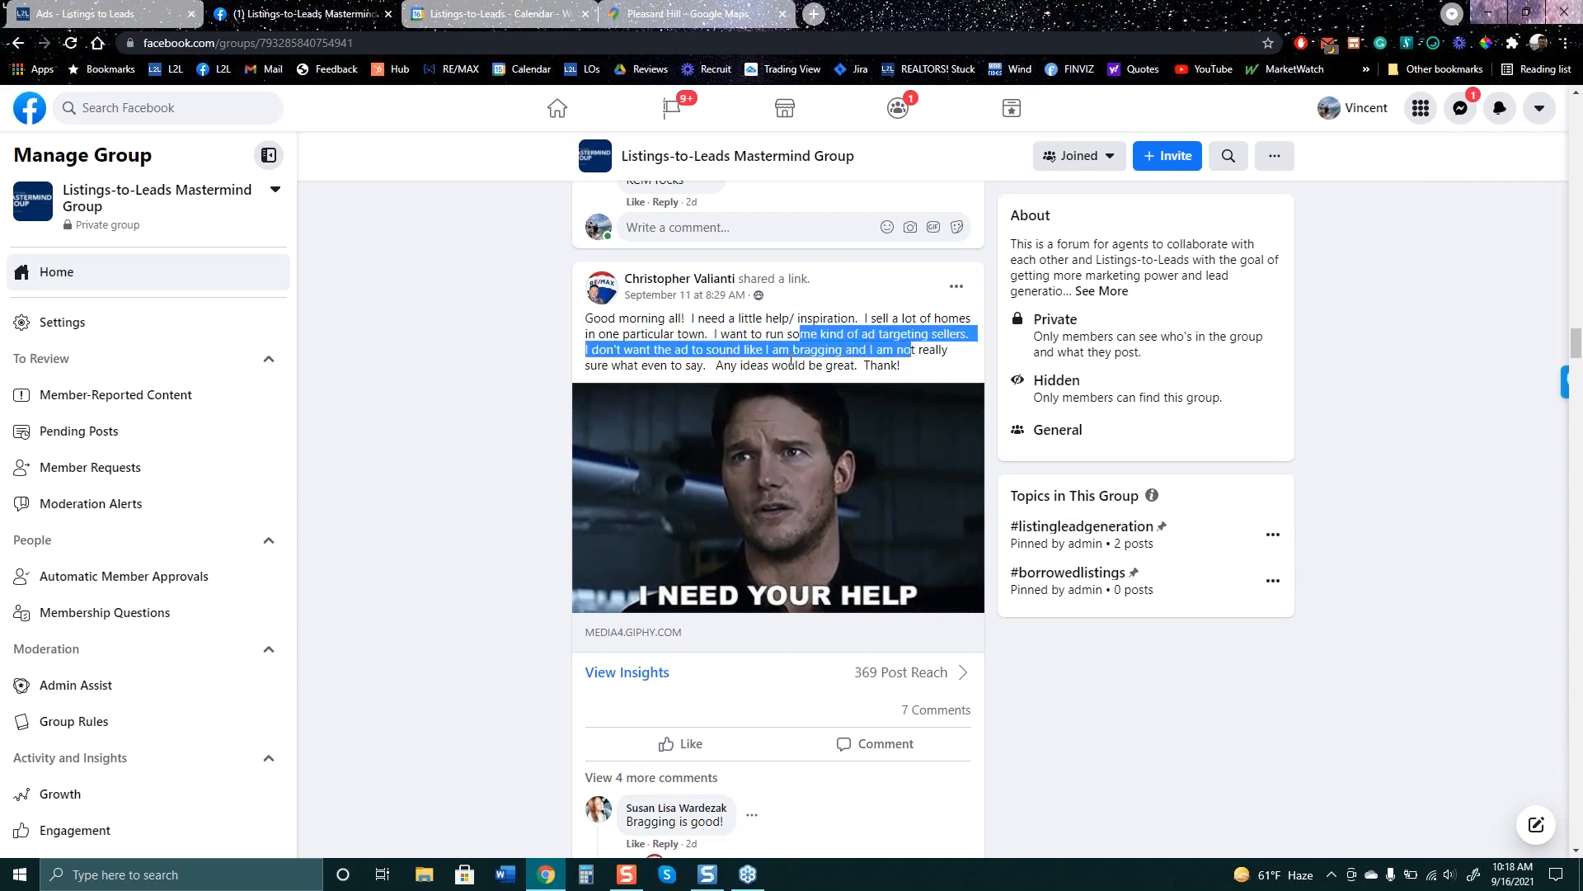
click(837, 317)
drag(864, 318, 919, 368)
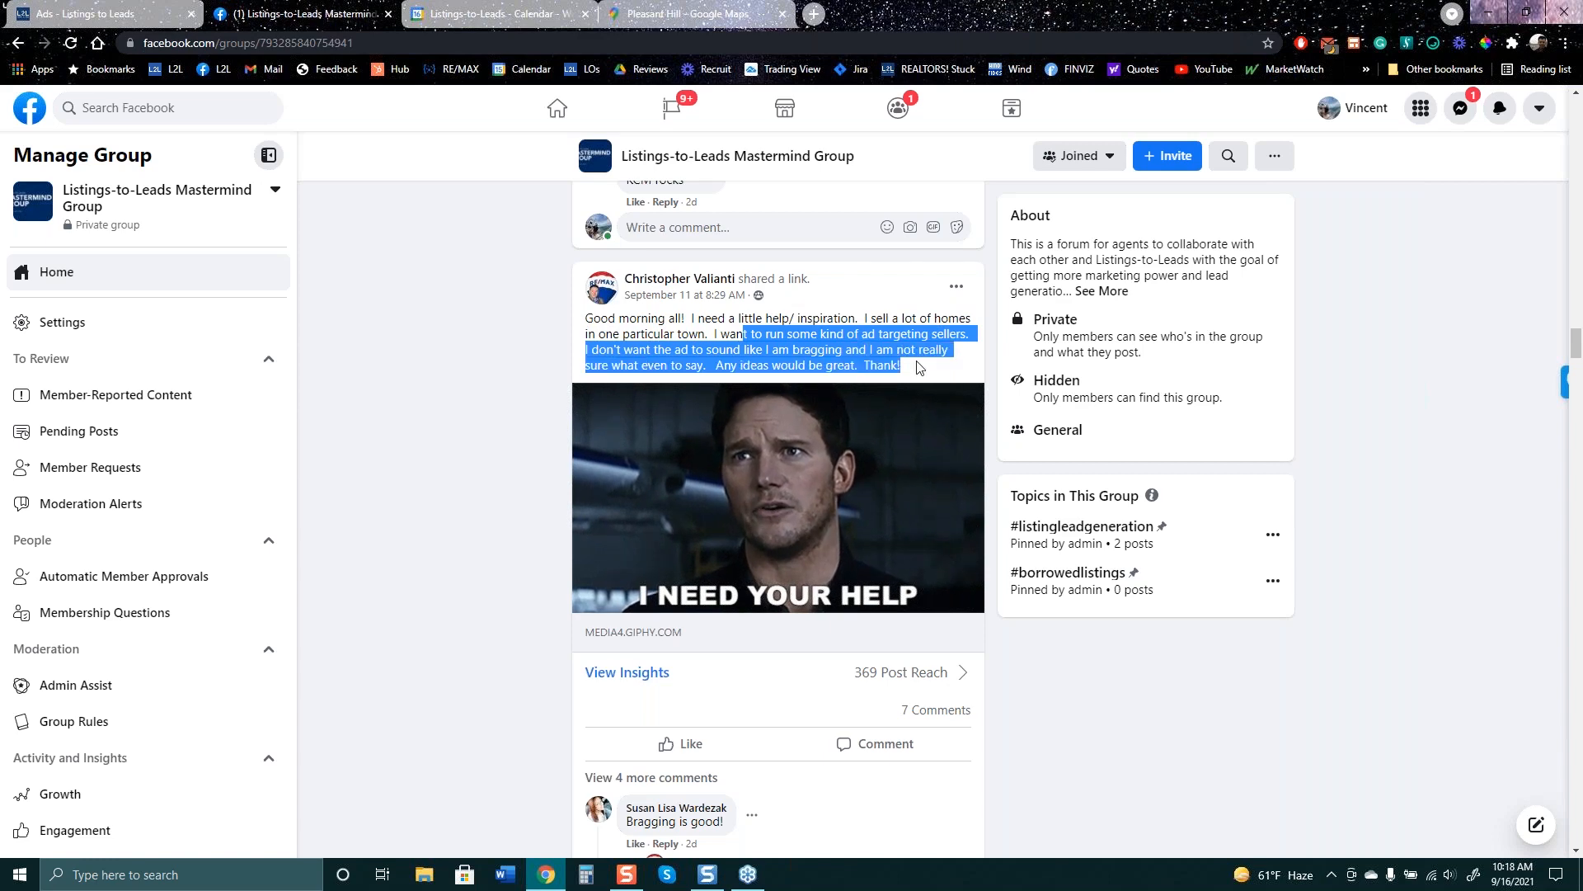
scroll(418, 462, down, 2)
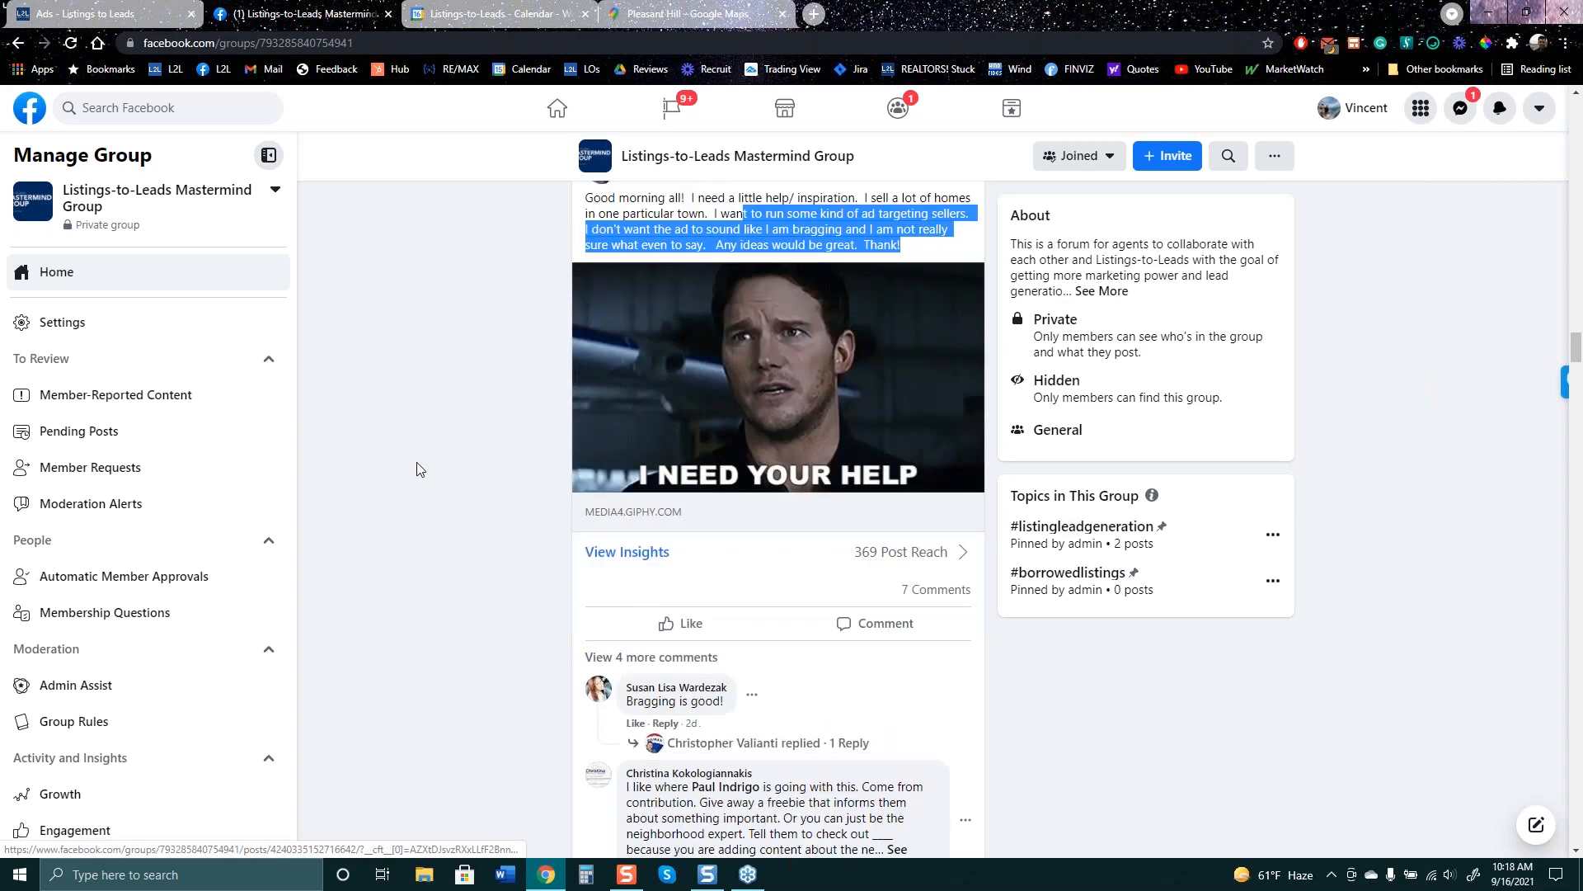
scroll(418, 469, down, 4)
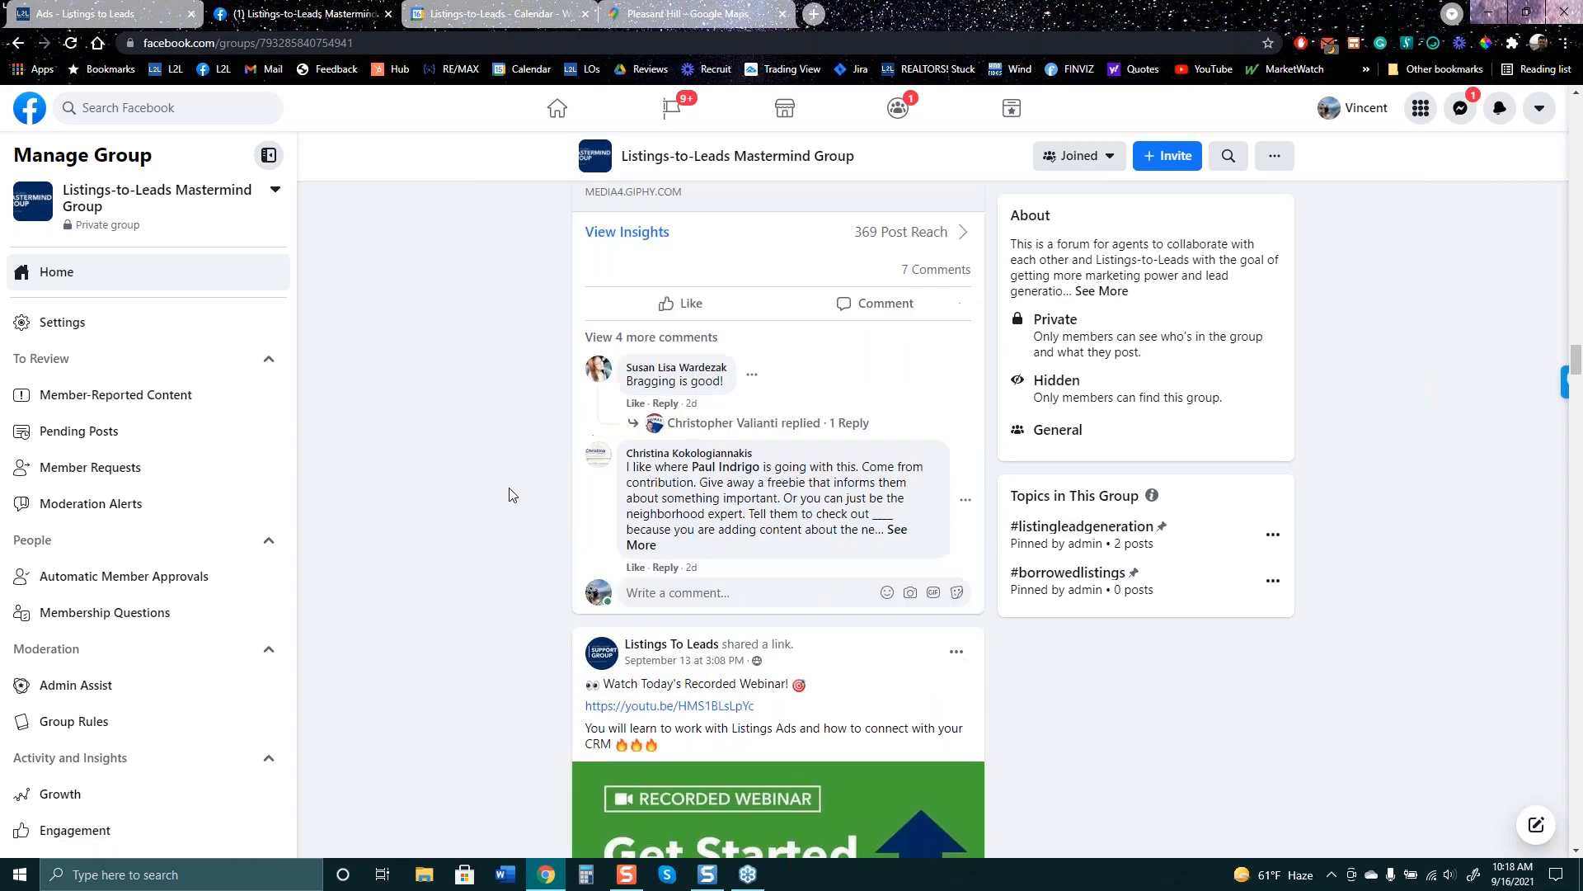
click(673, 338)
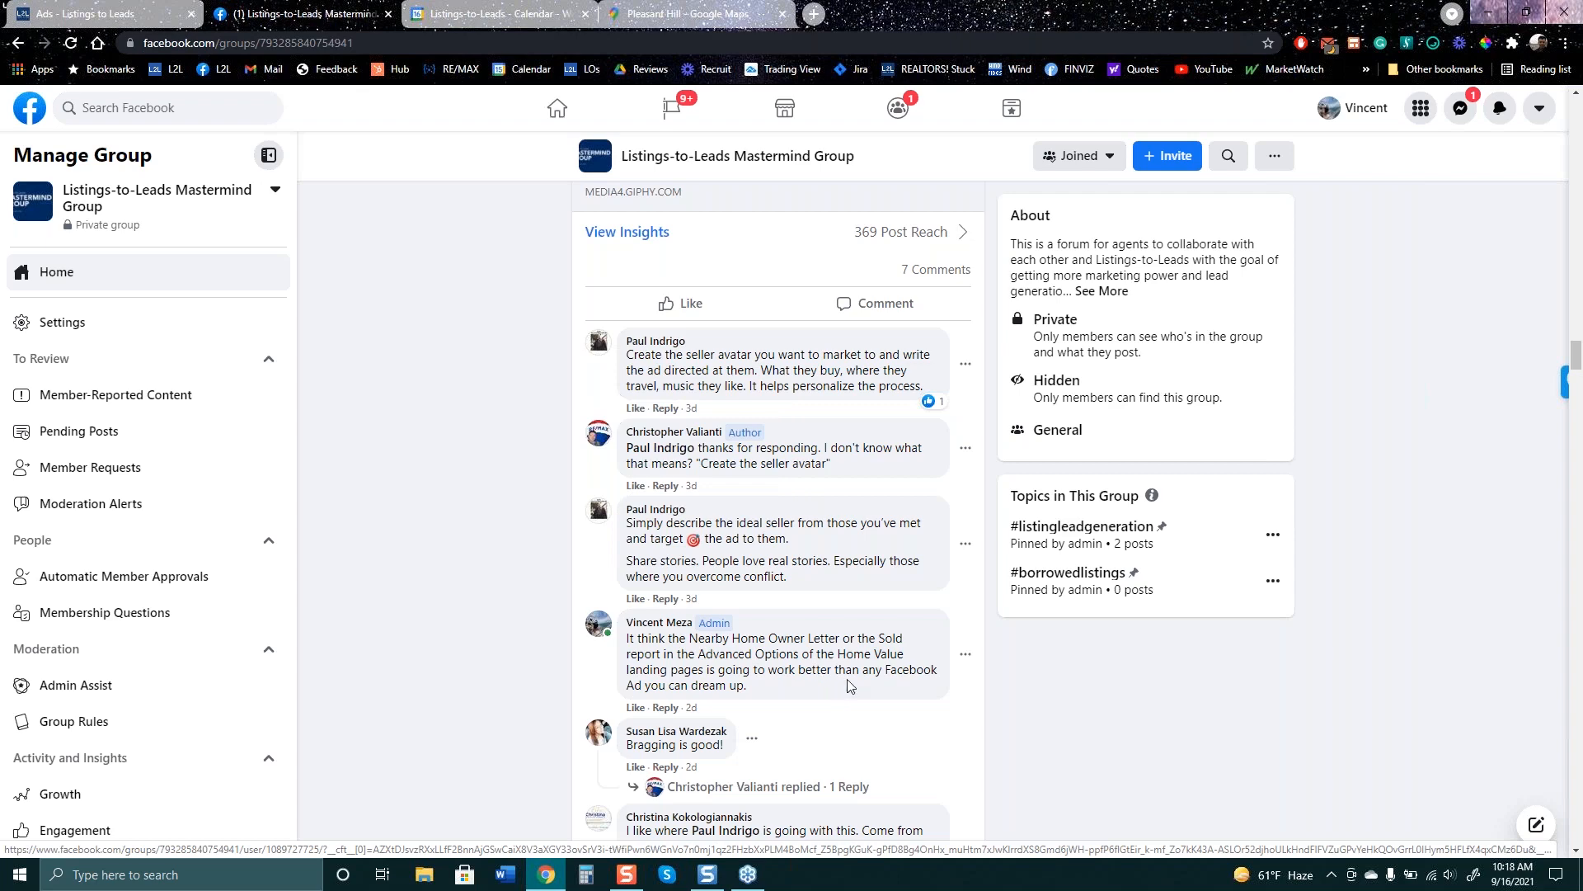
click(108, 14)
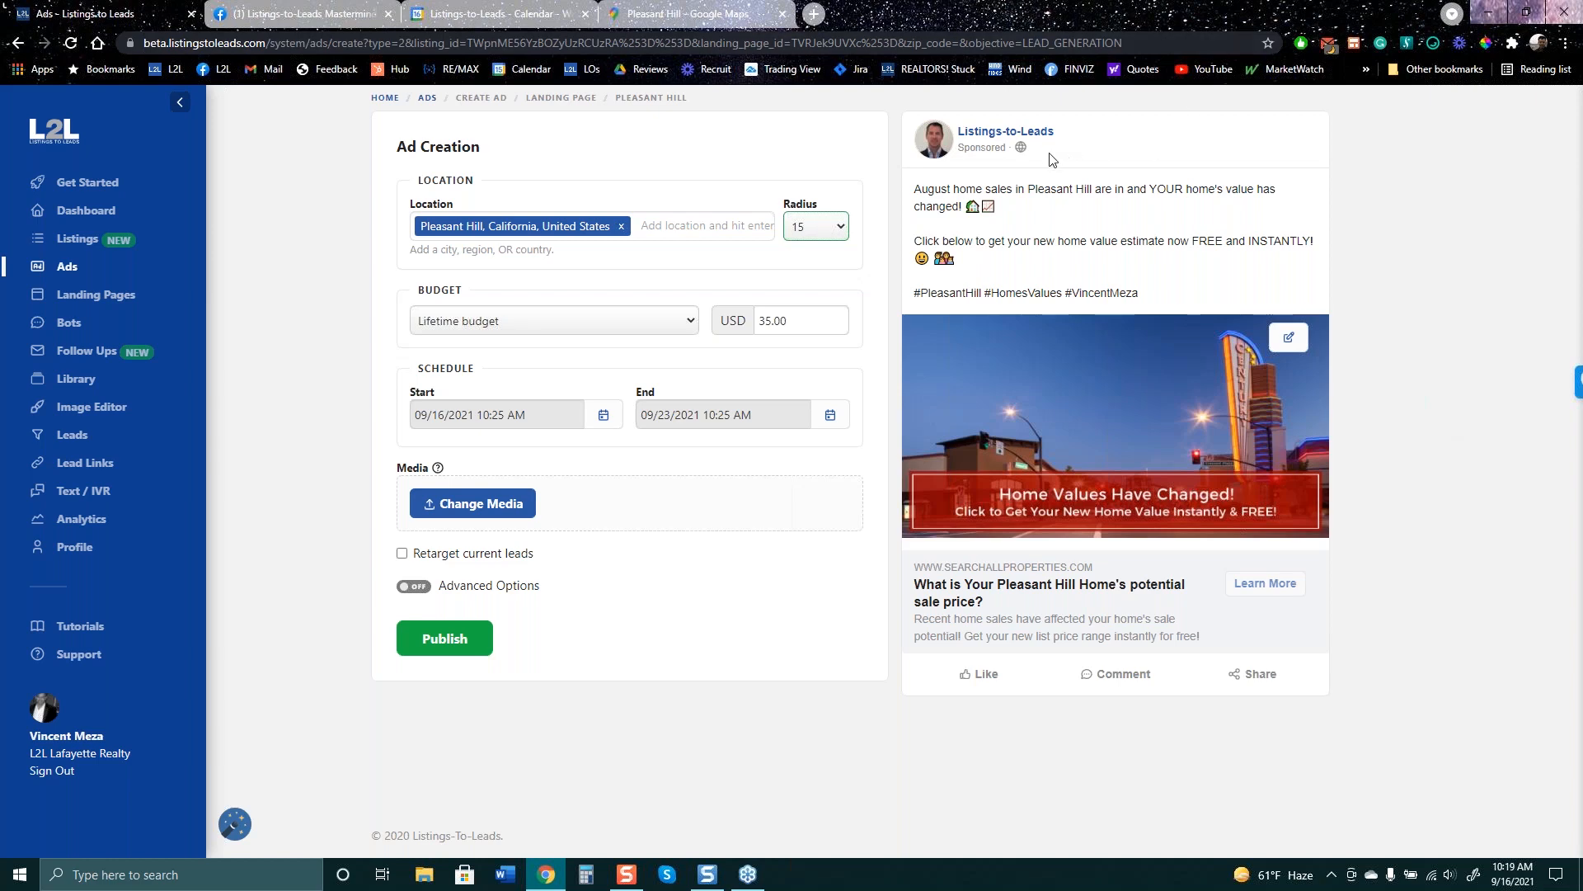
- Highlight the advertiser name in the Pleasant Hill preview, then go back to the 11-campaign Ads list
drag(1051, 157, 953, 125)
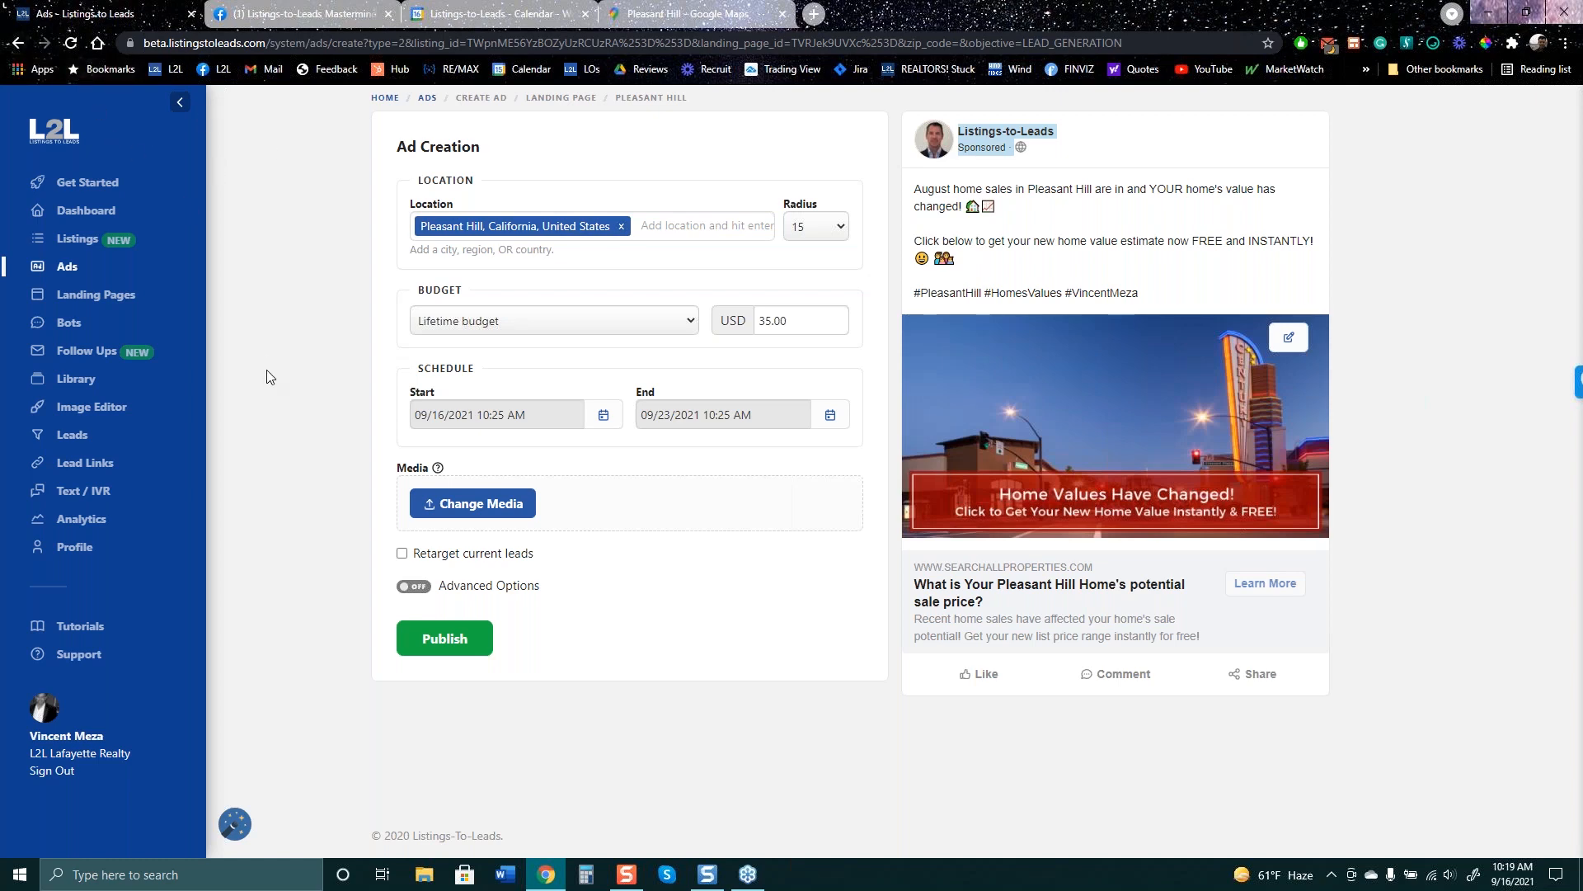
click(17, 43)
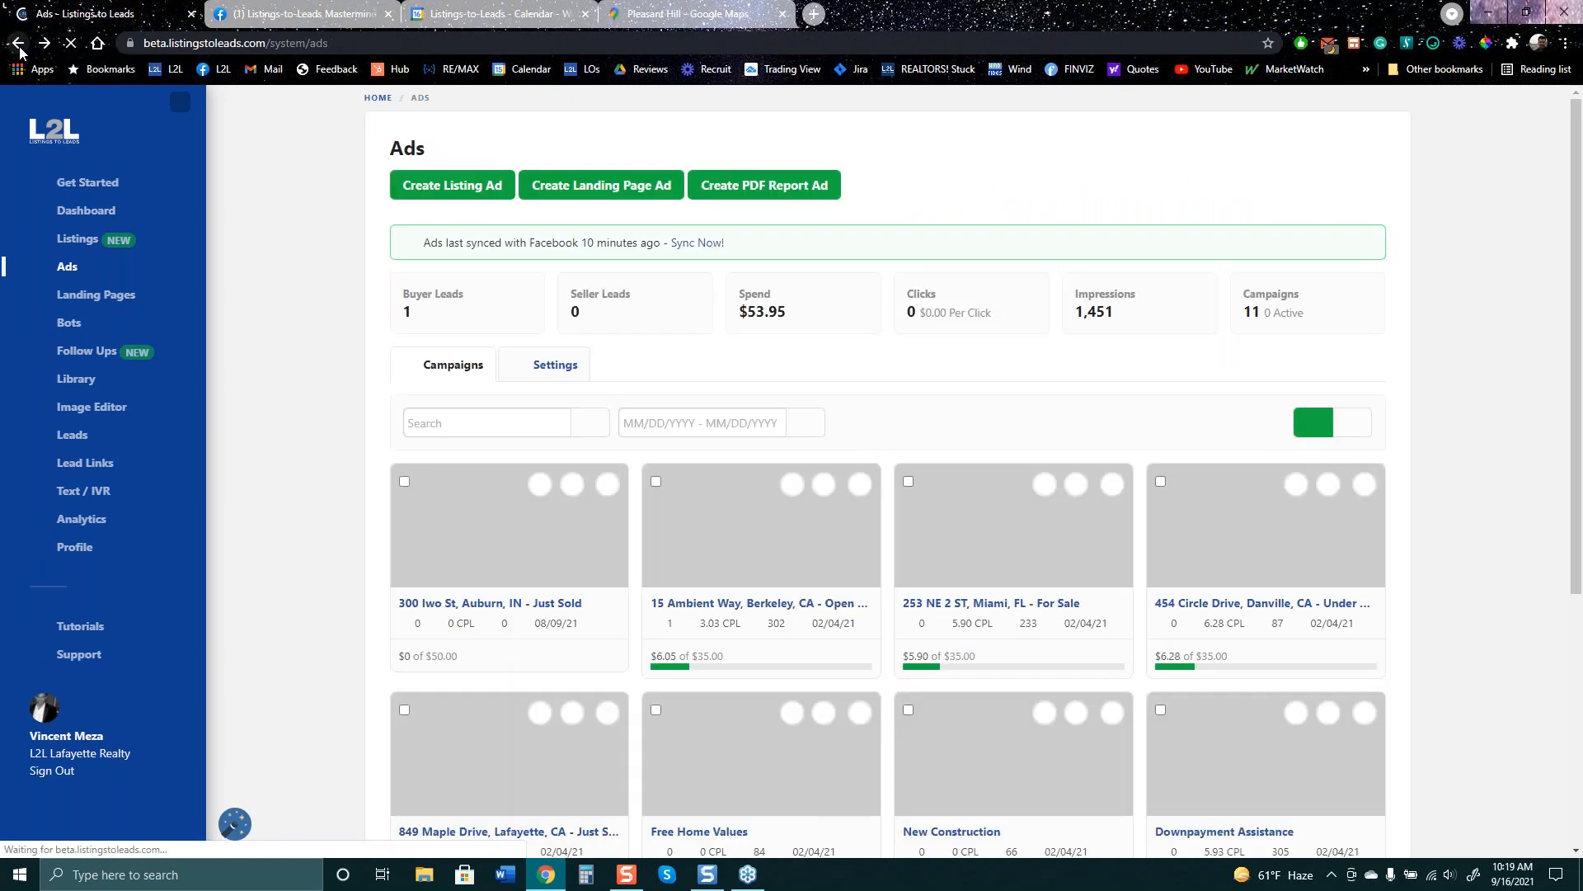
- Create a Lead Ads landing page ad using the New Construction landing page
click(627, 191)
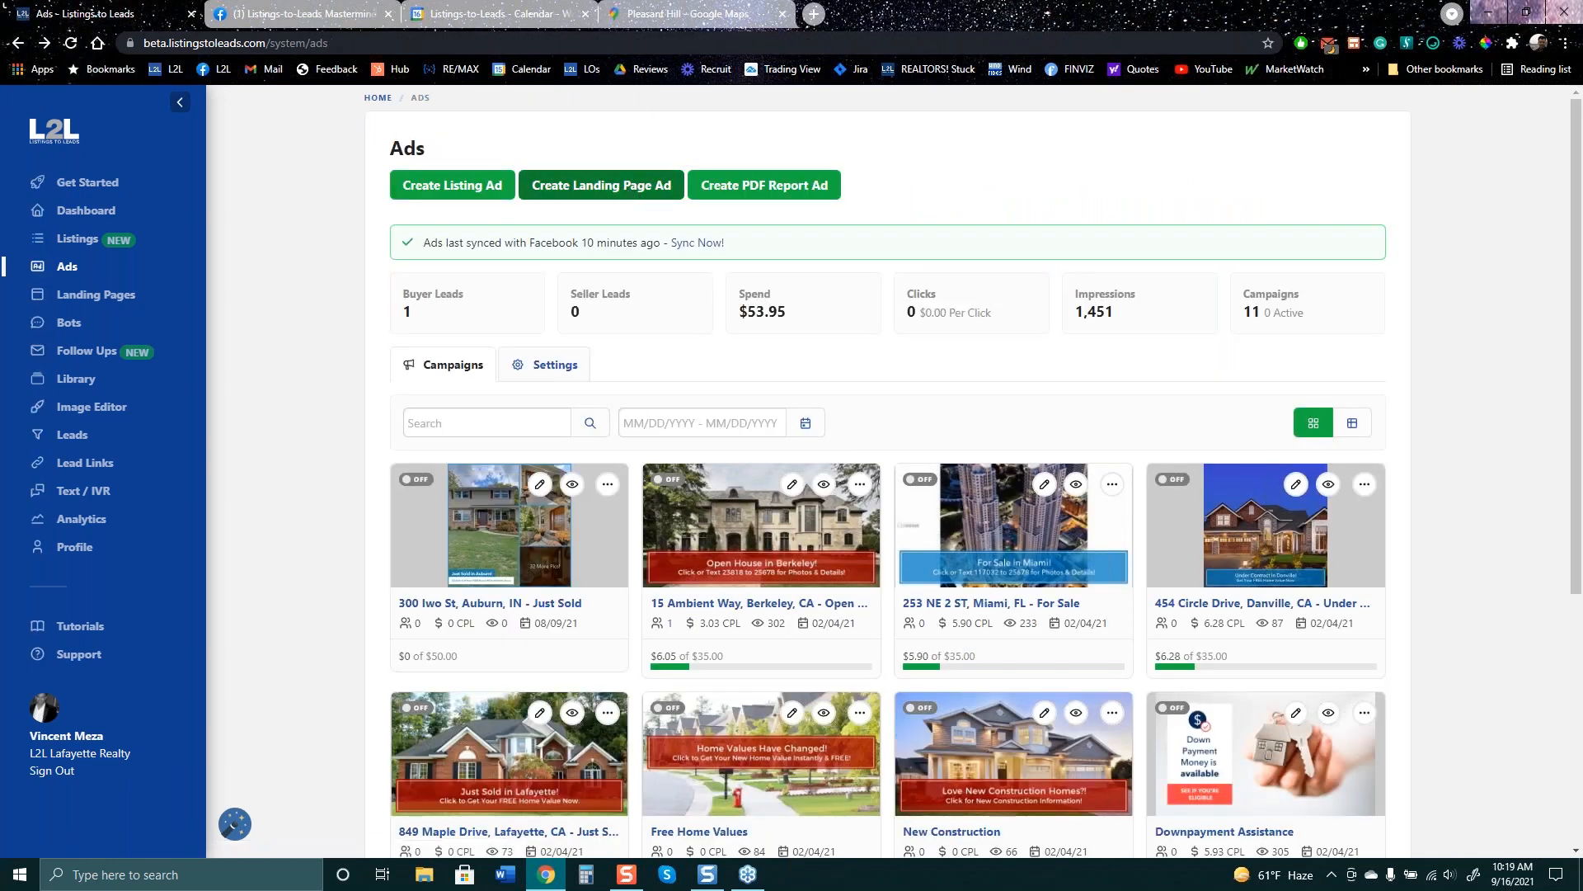
click(767, 420)
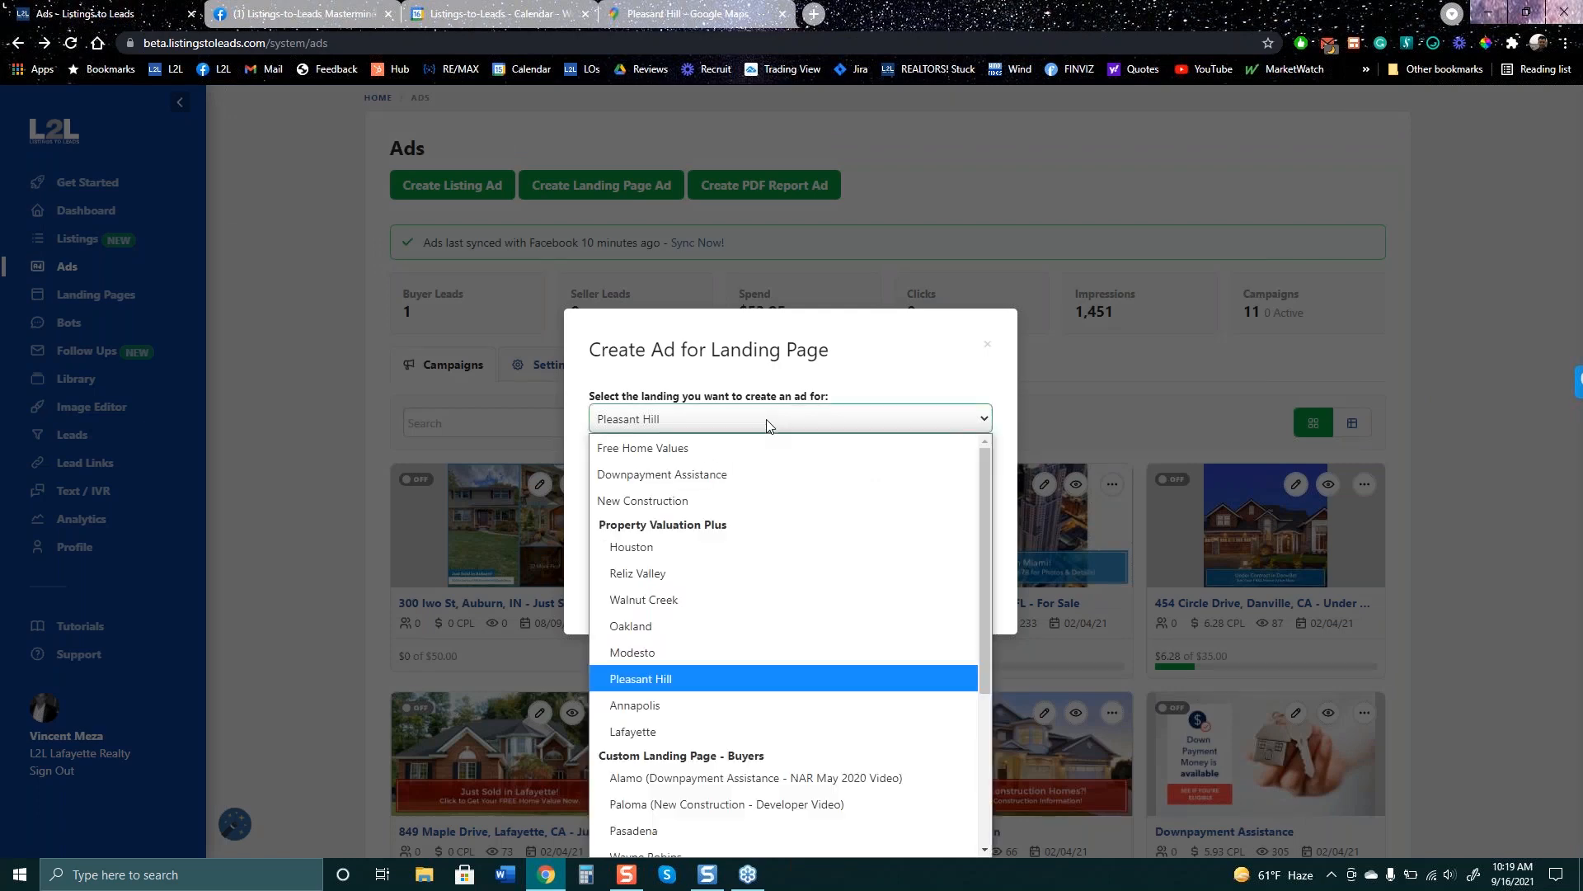
click(737, 498)
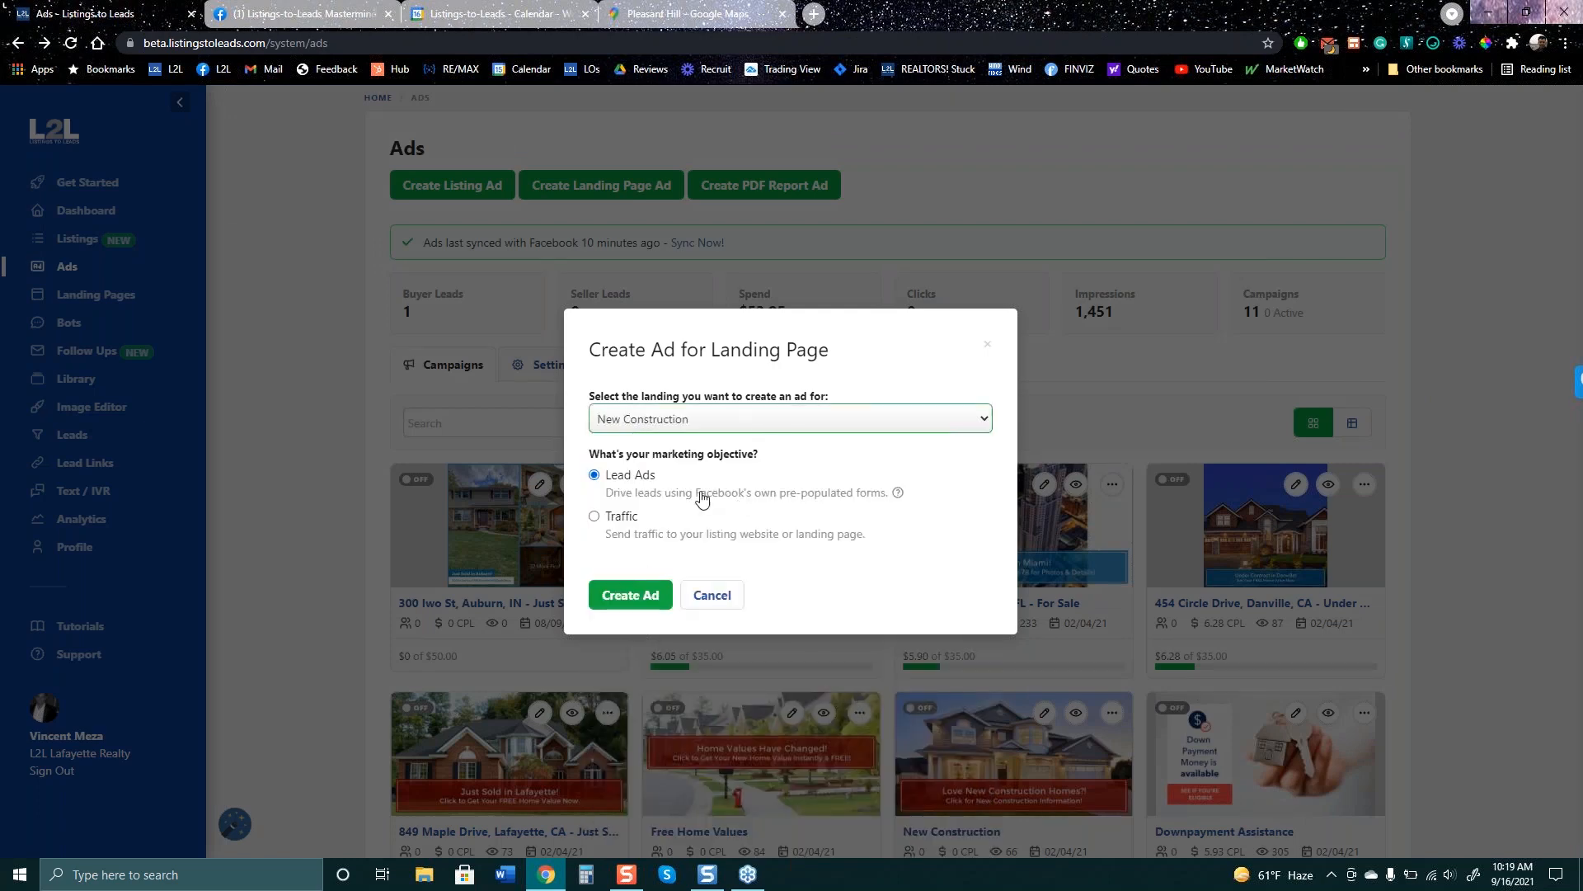
click(648, 602)
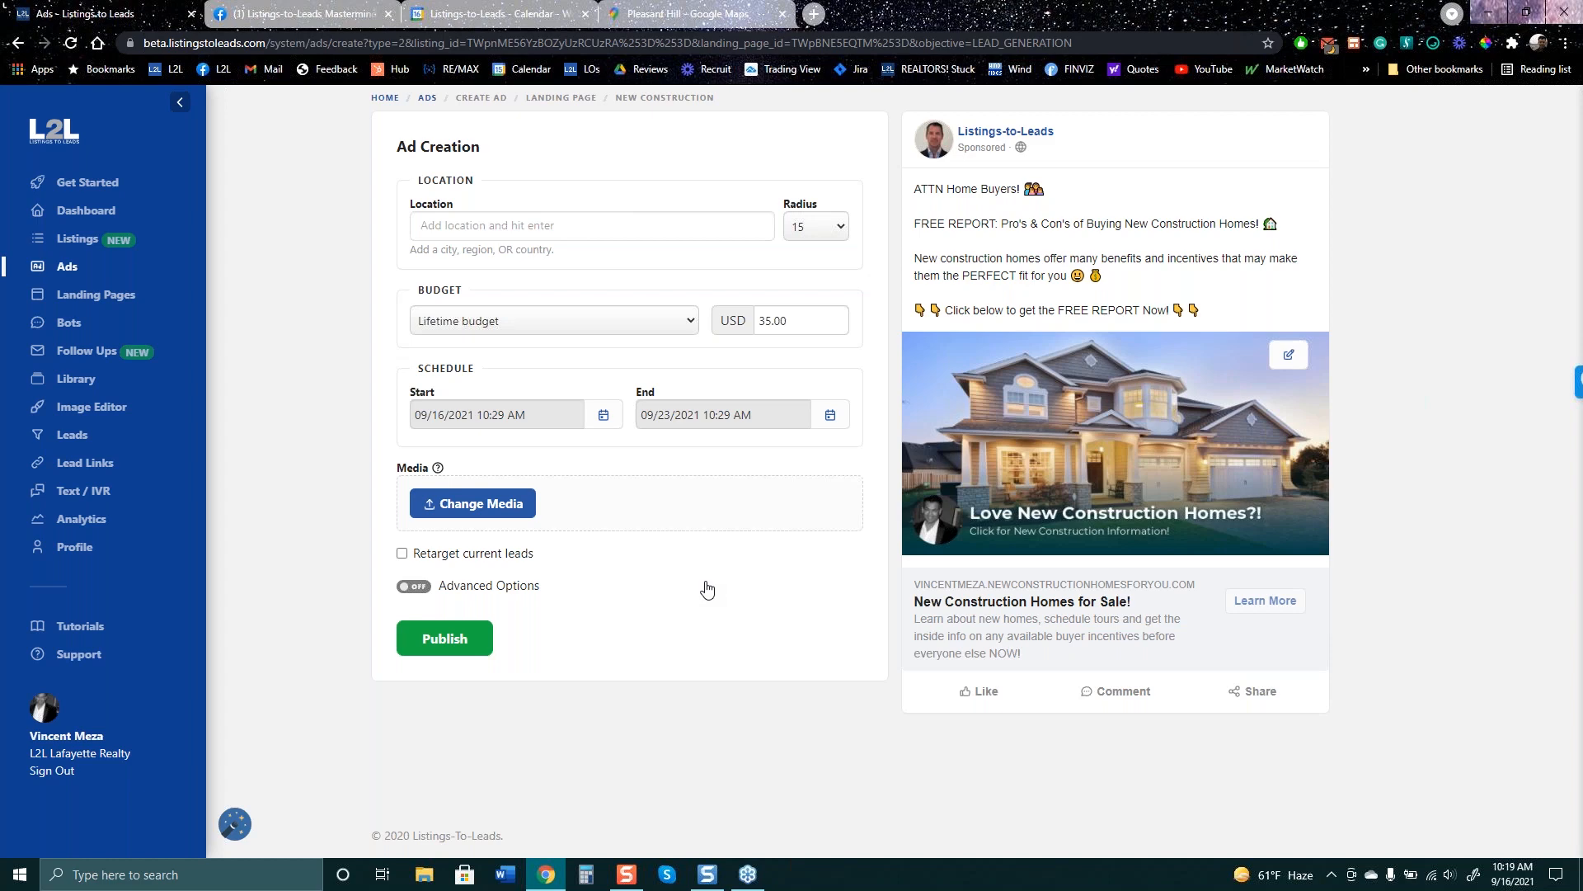
- Enter 'pleasant hil' as the location and choose Pleasant Hill, California, United States
click(540, 226)
text(pleasant hil)
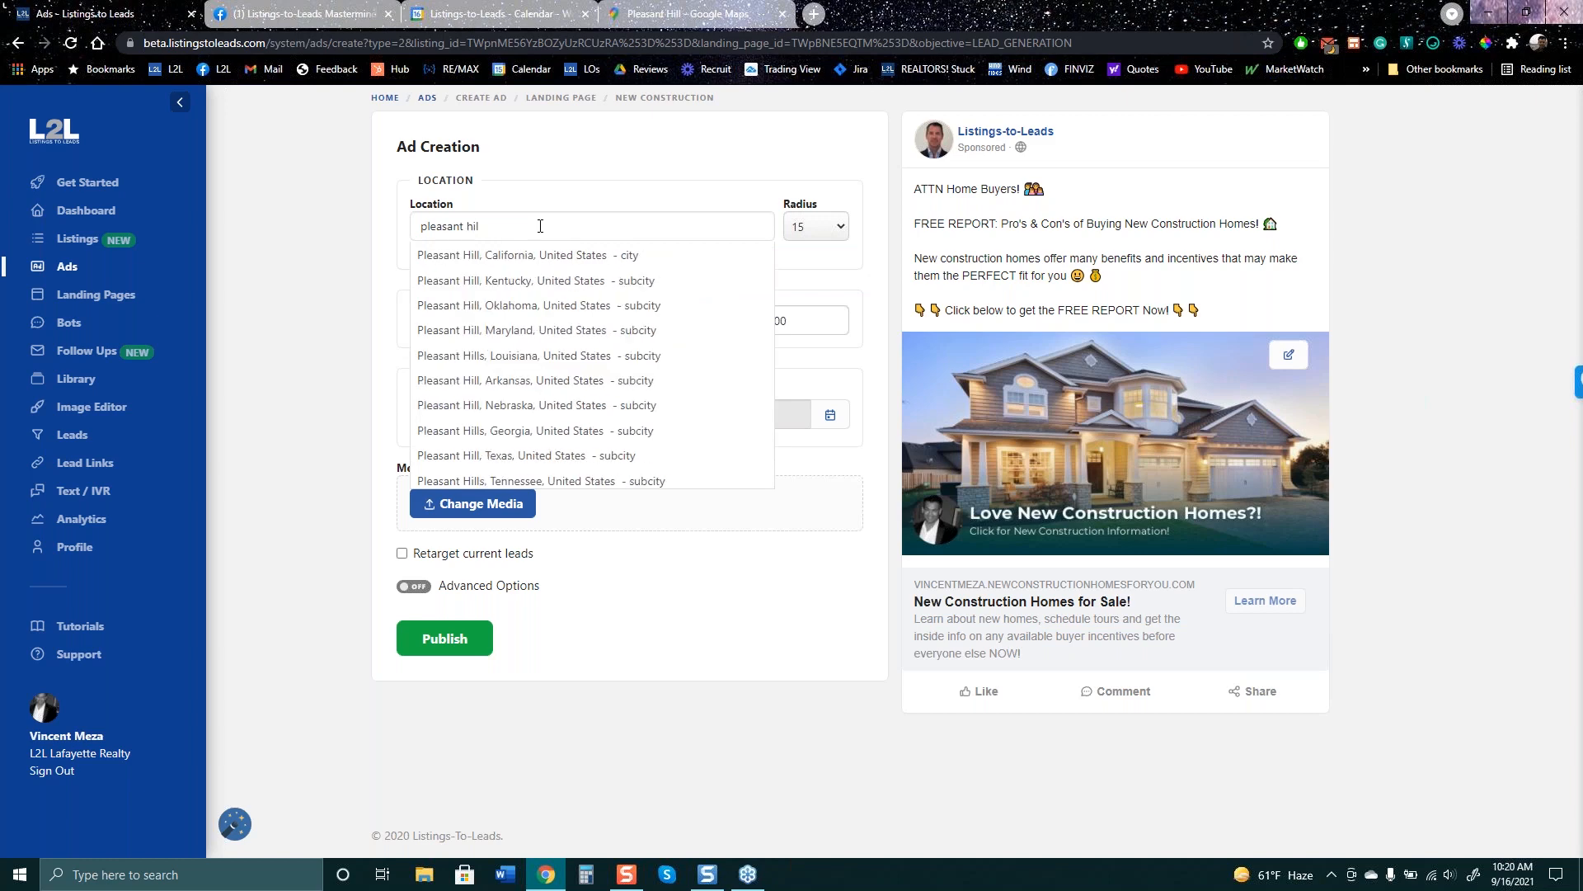
click(527, 255)
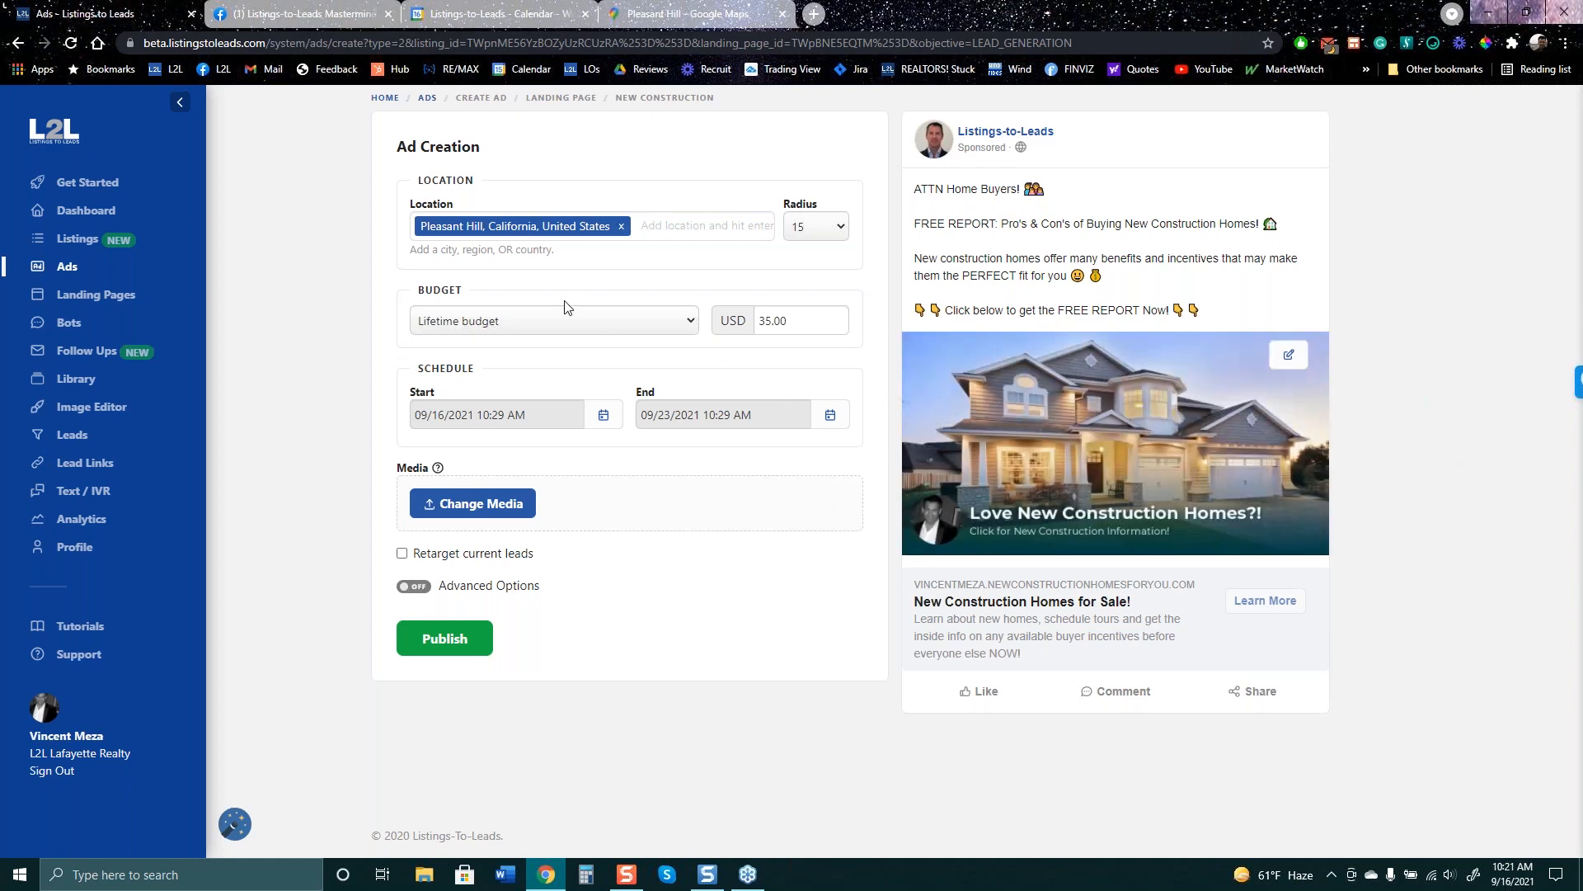
- Back on the Ads list, cancel the landing page ad dialog and start a PDF report ad instead
click(17, 43)
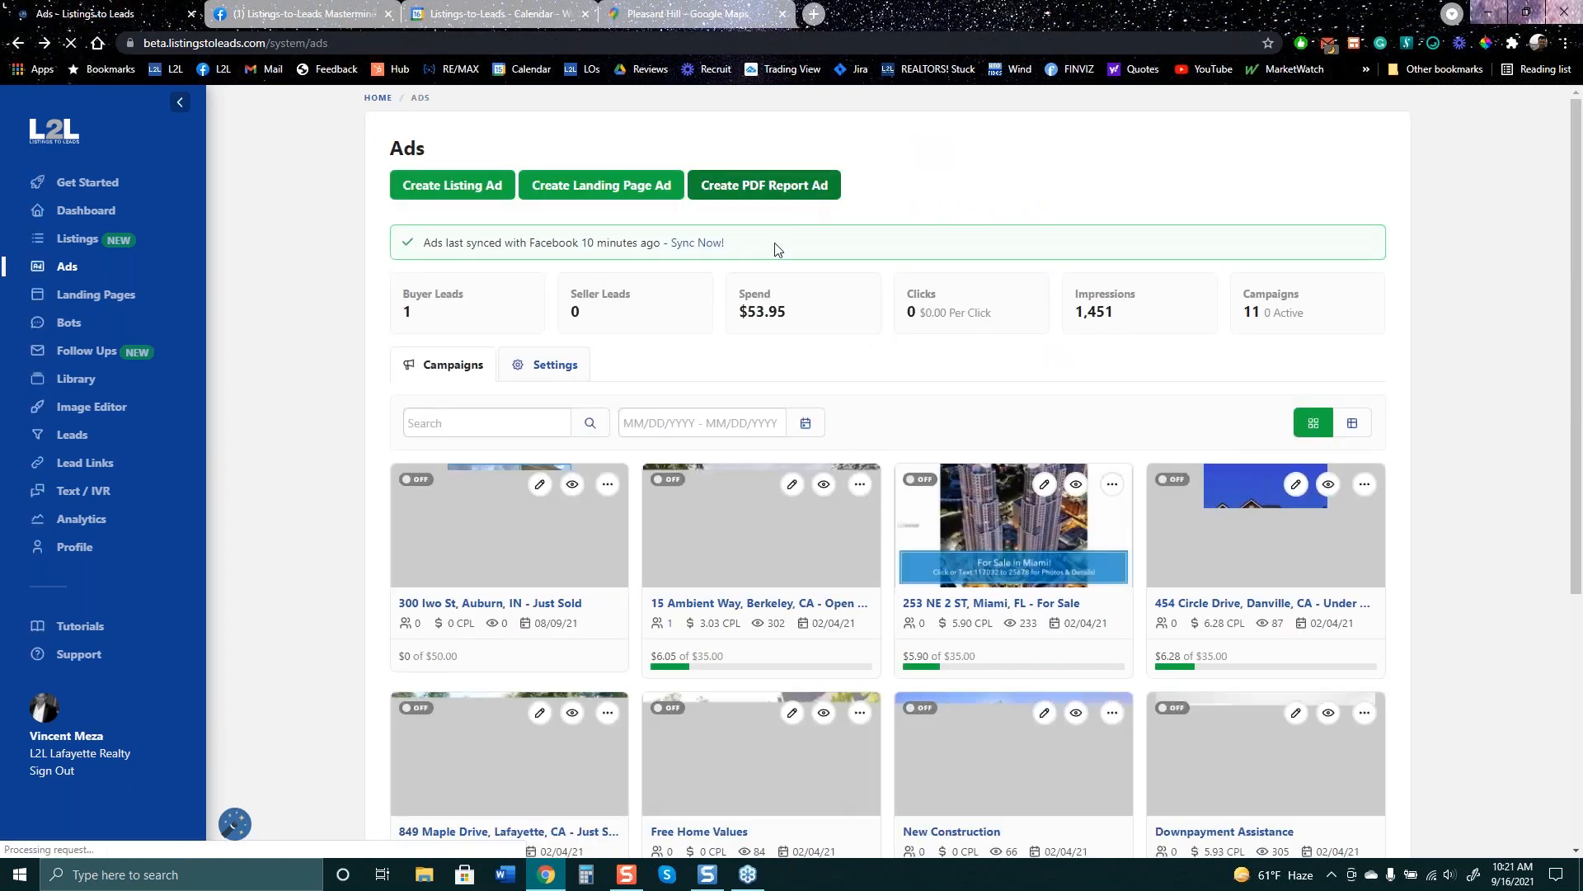
click(620, 190)
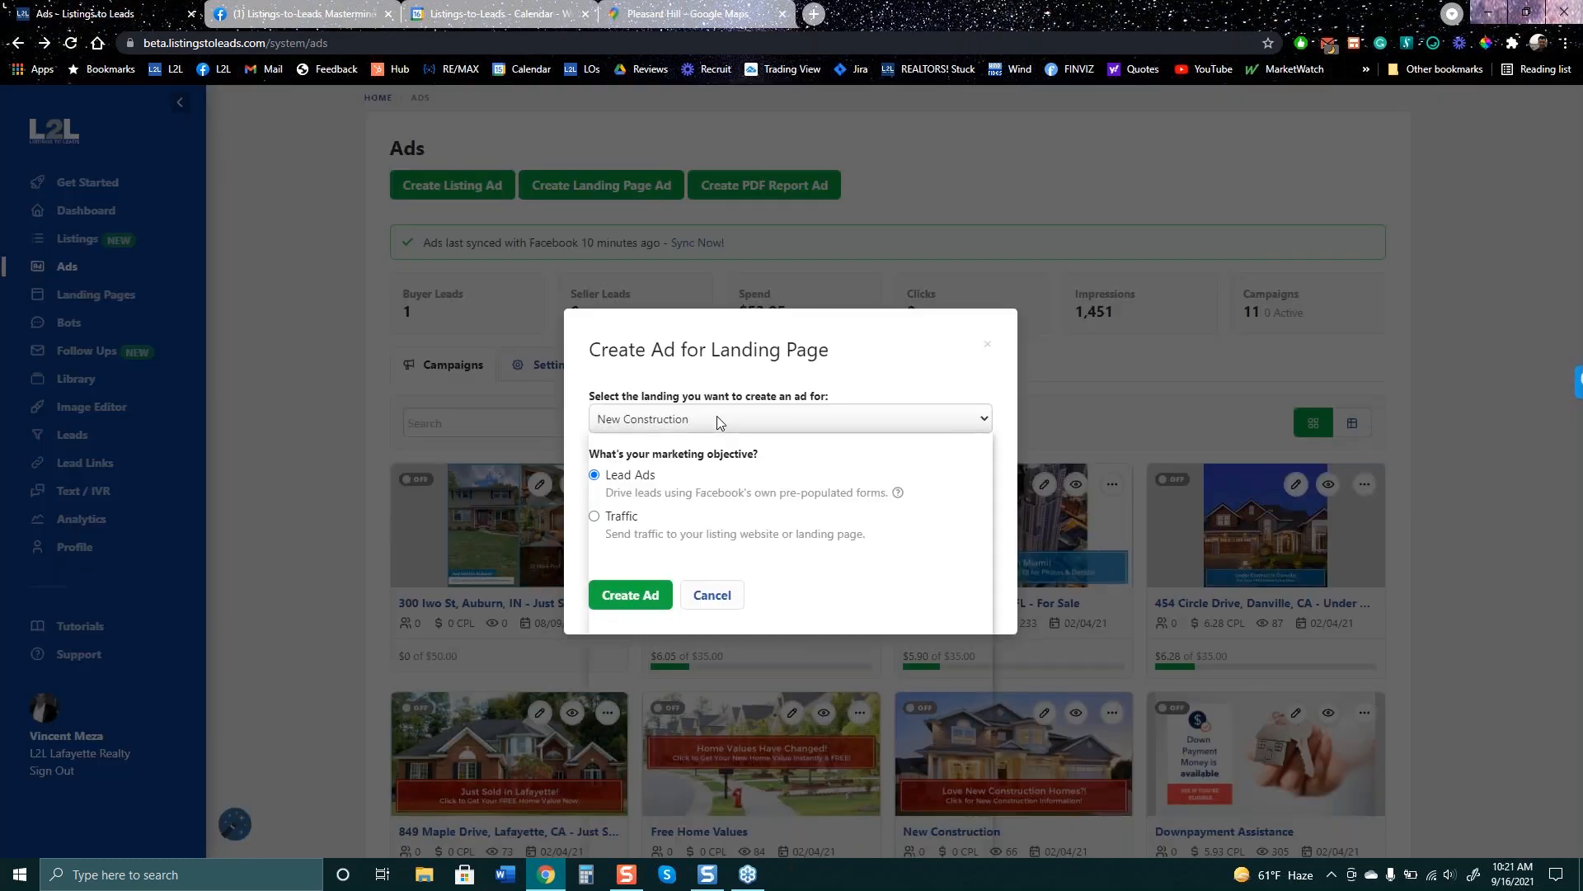
click(715, 419)
scroll(686, 777, down, 4)
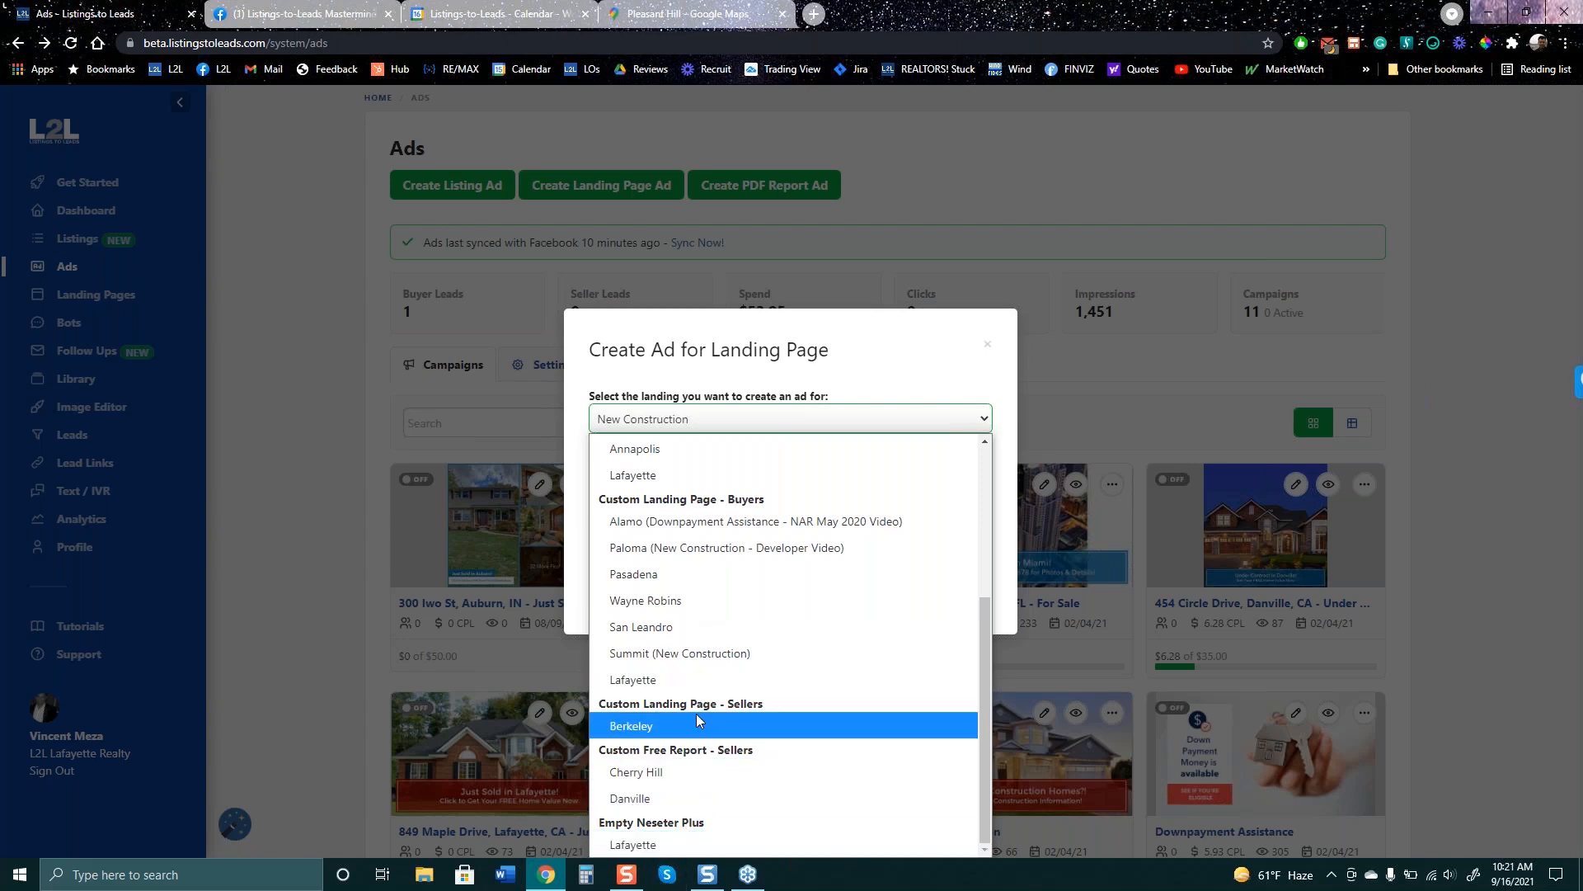
click(938, 357)
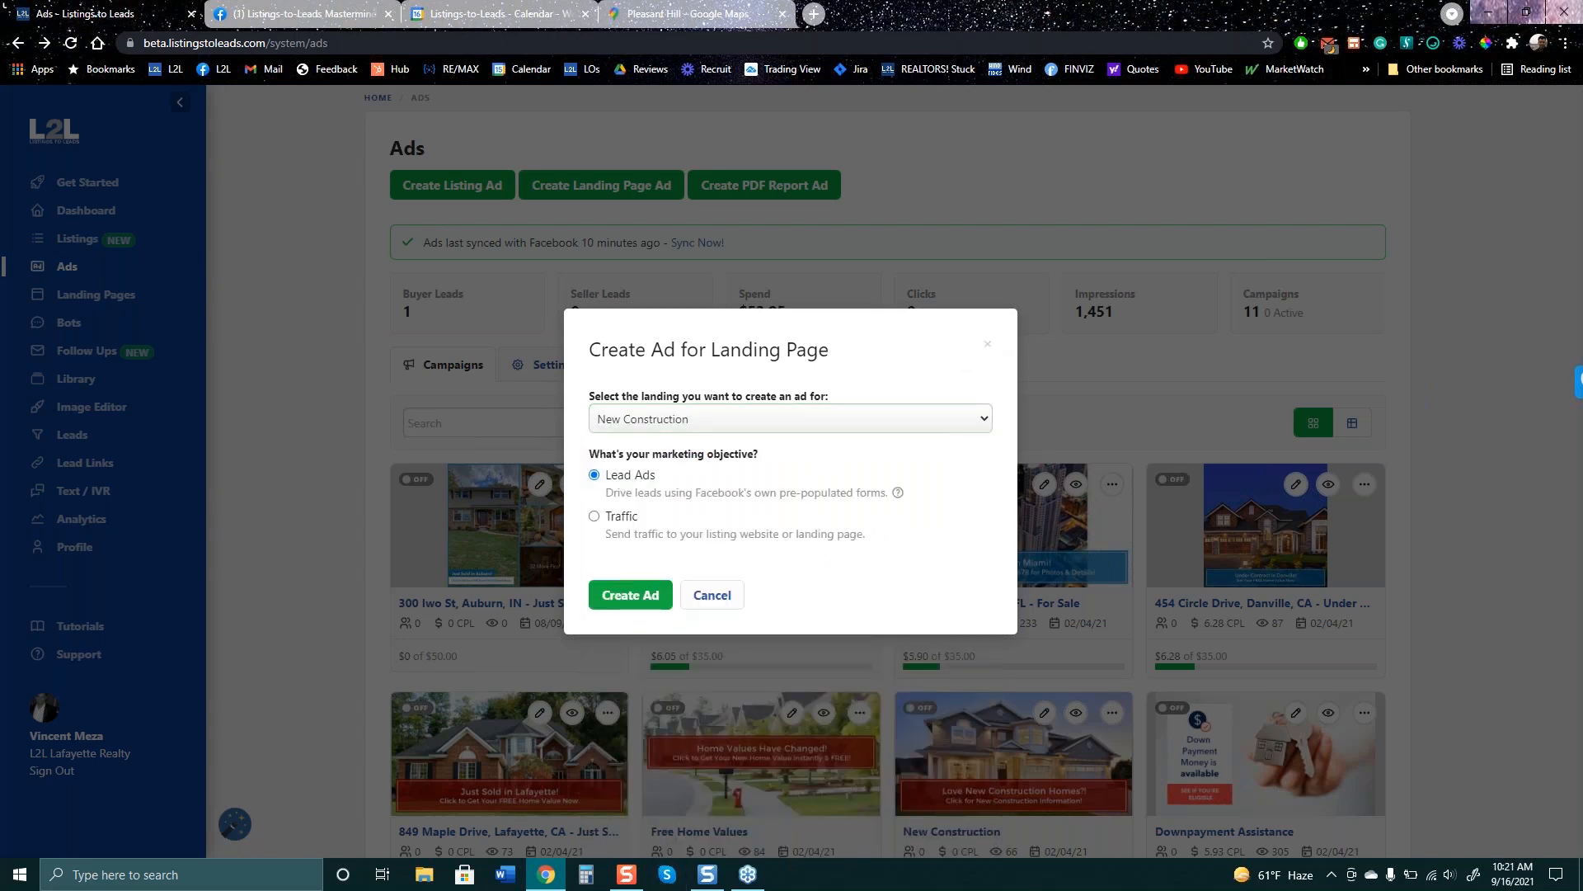
click(989, 350)
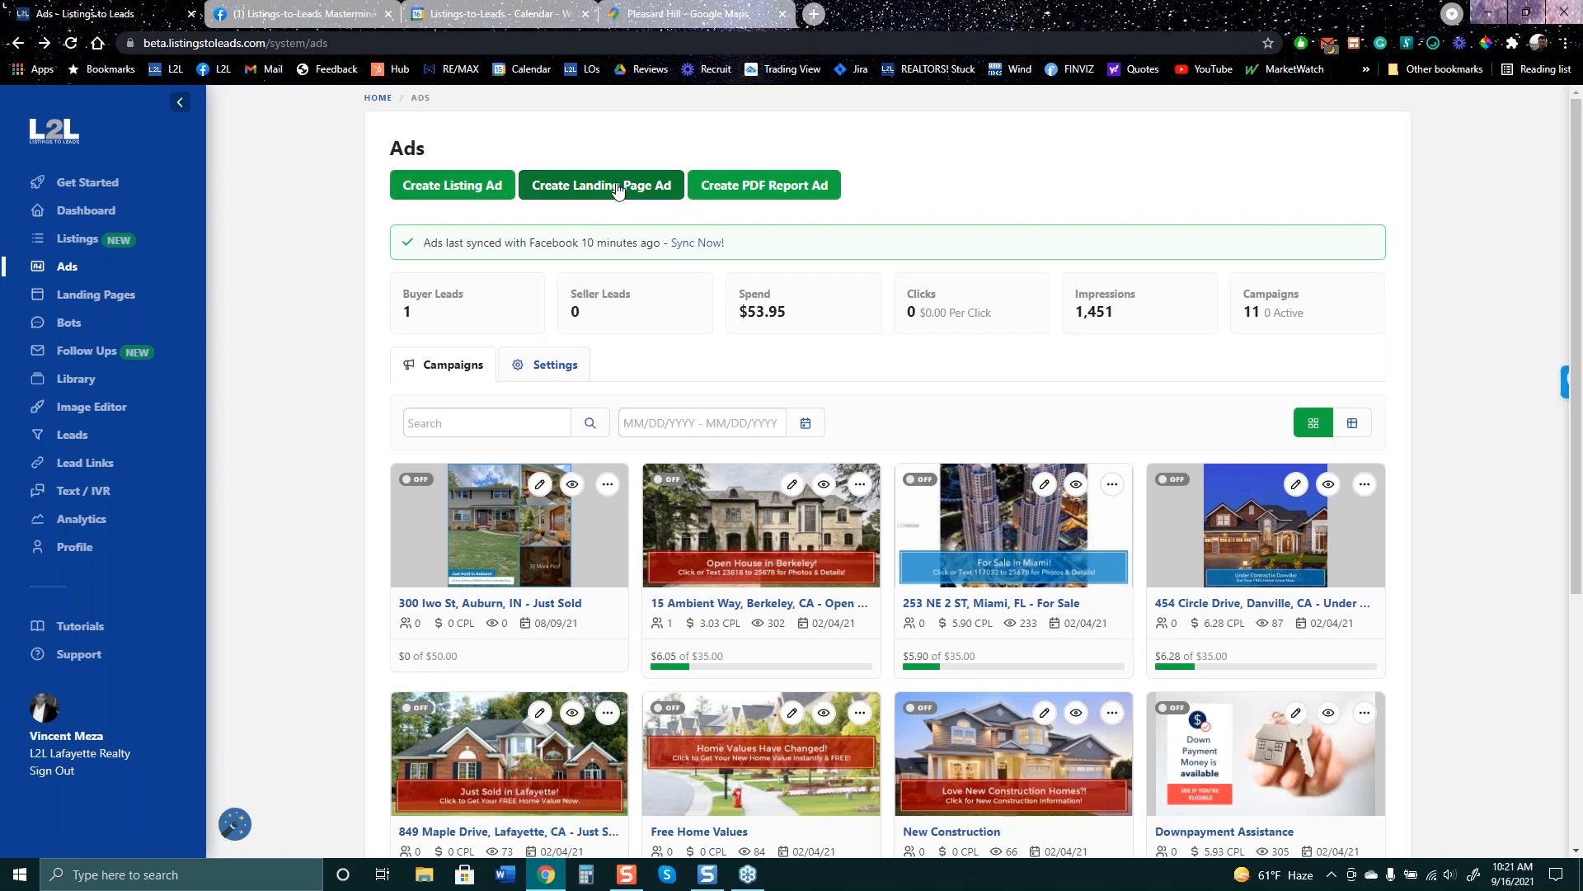
click(745, 185)
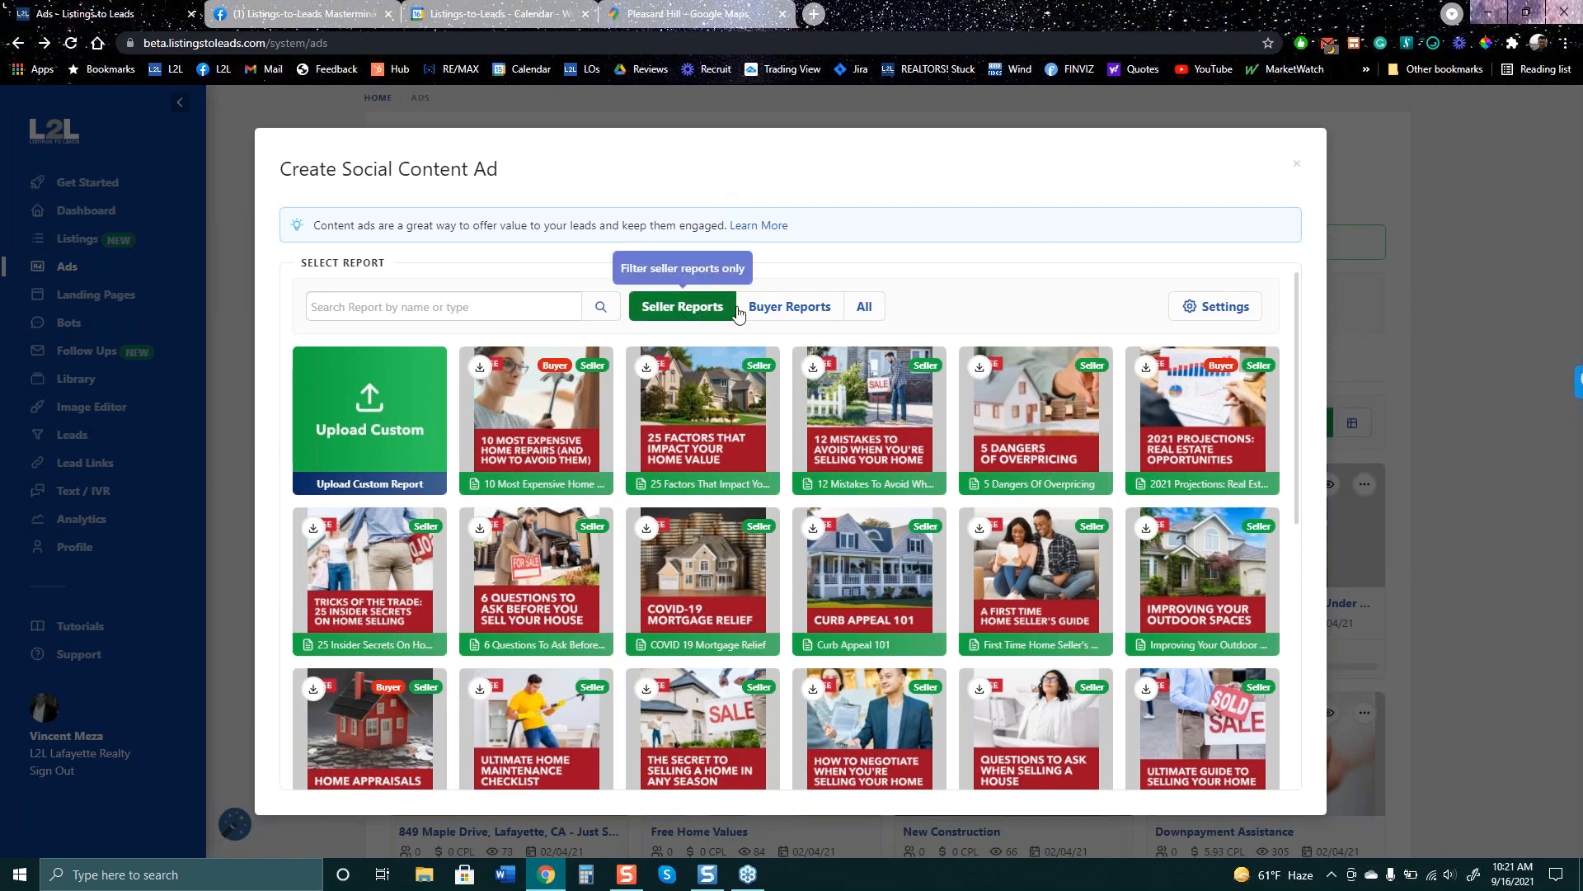
click(770, 310)
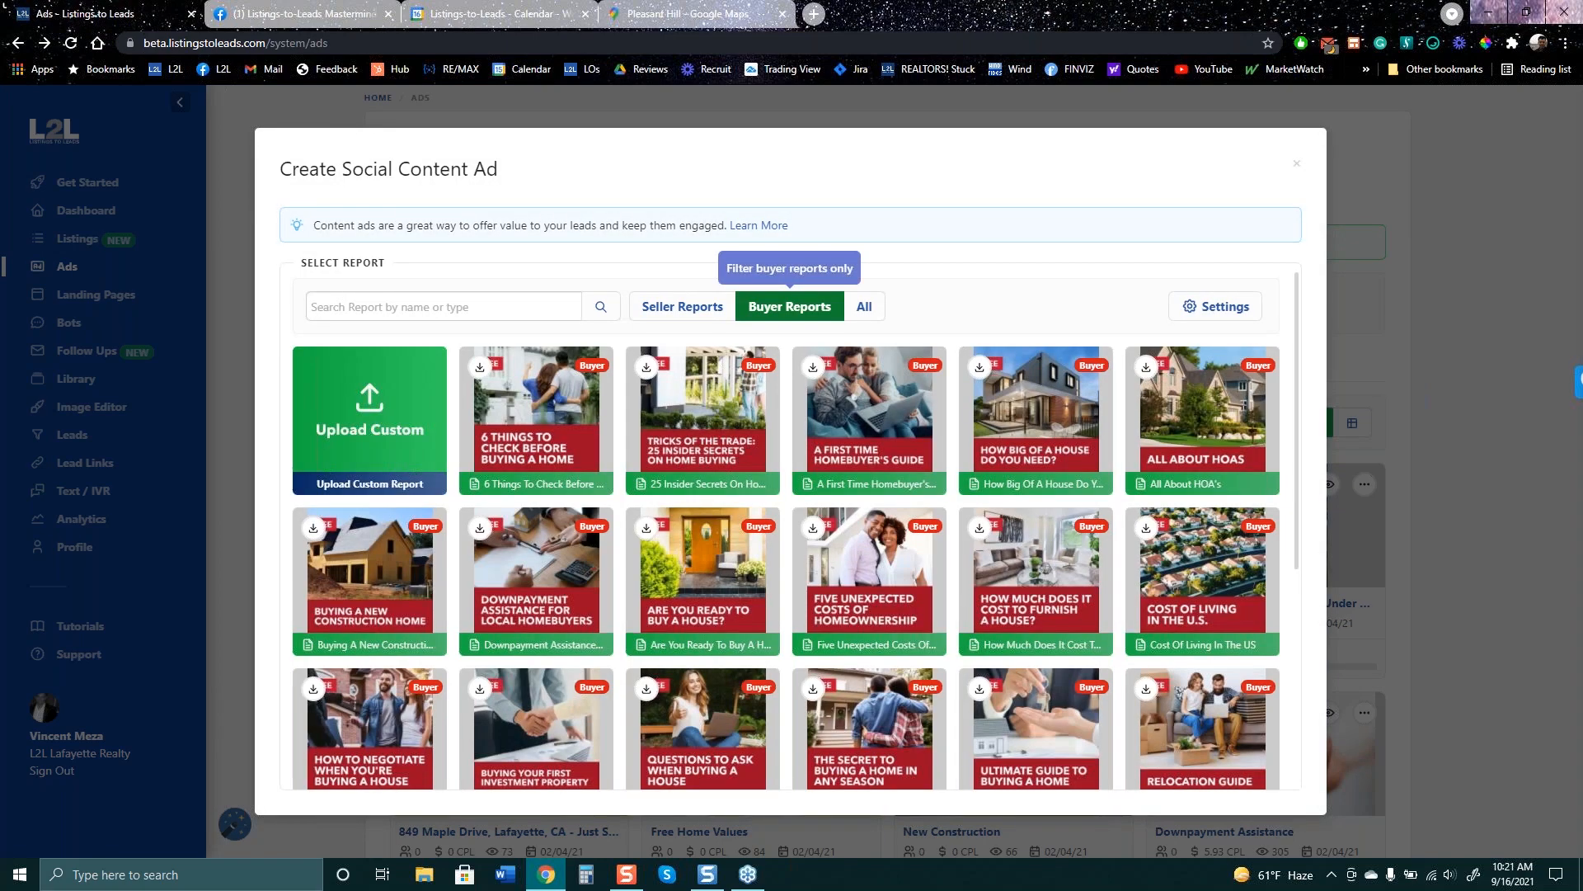
click(714, 312)
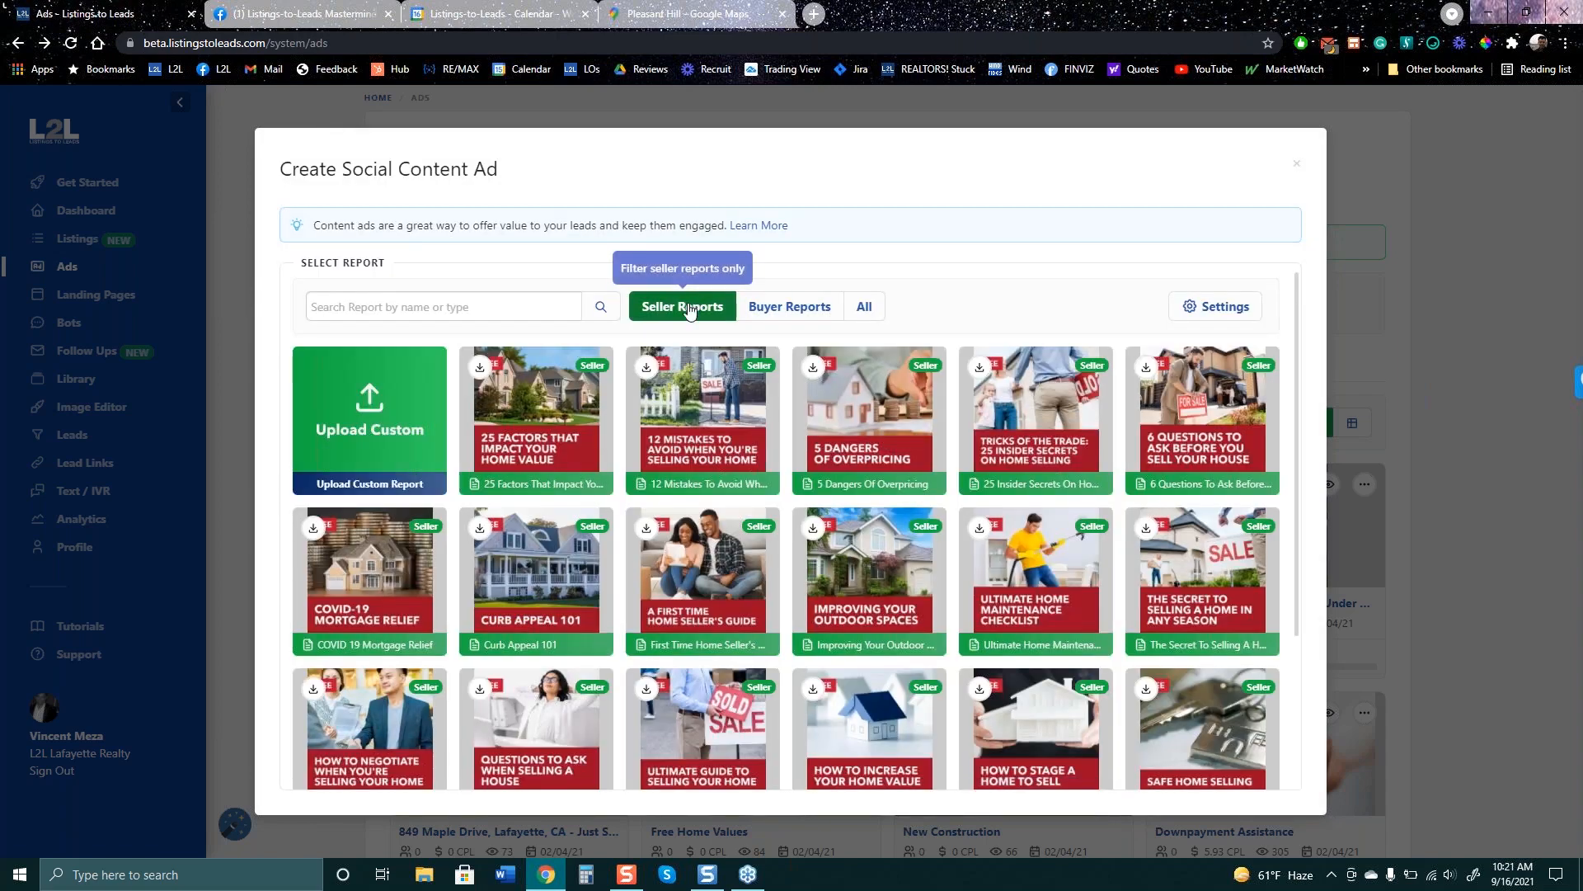
click(789, 308)
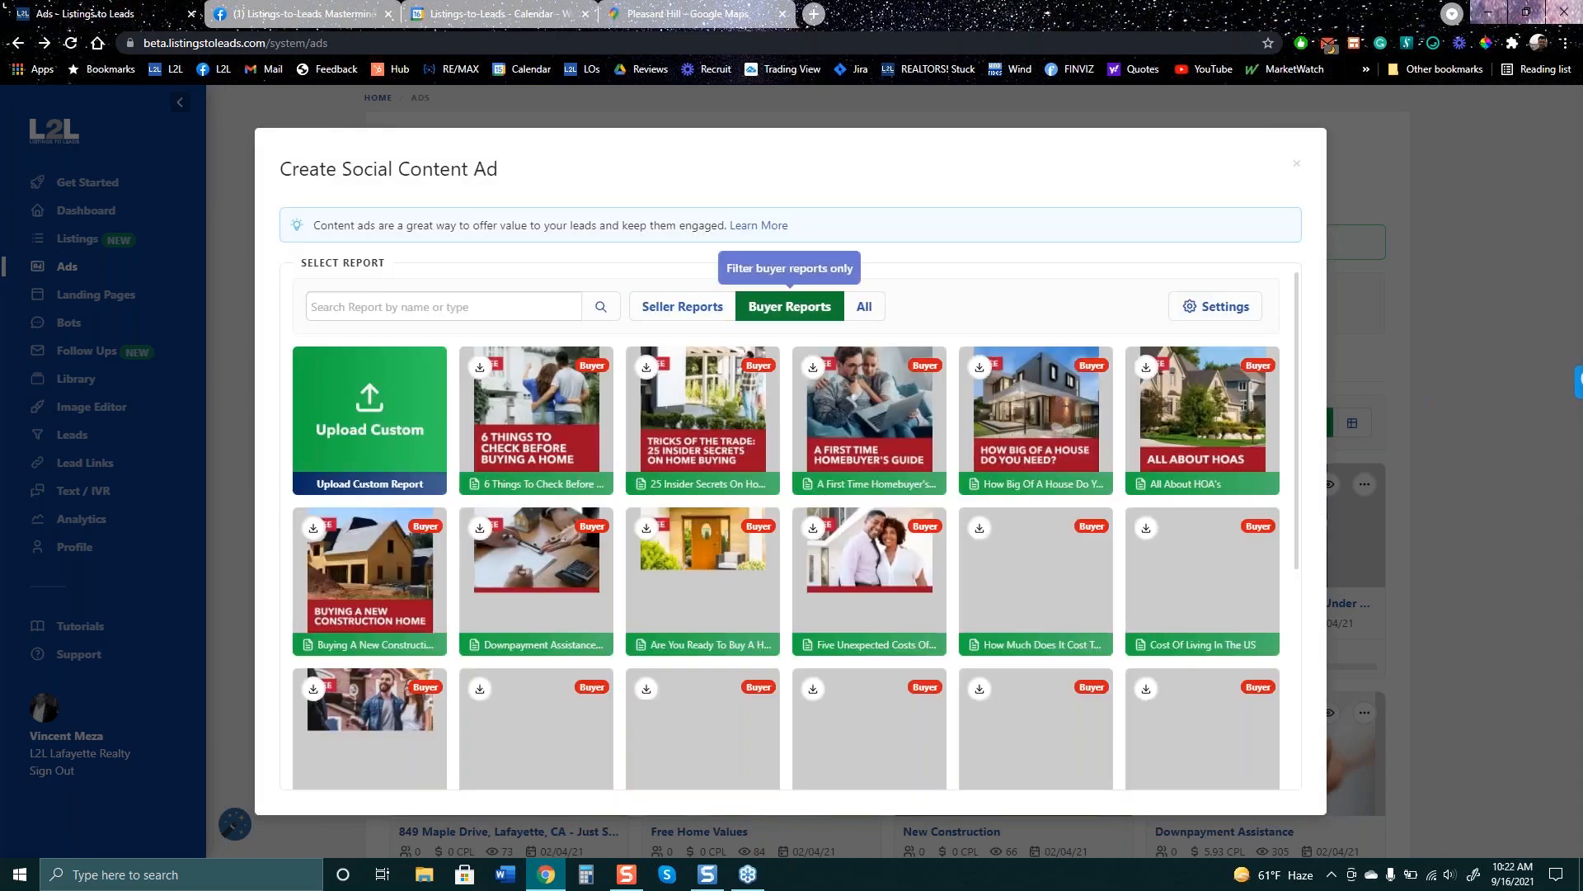
click(666, 307)
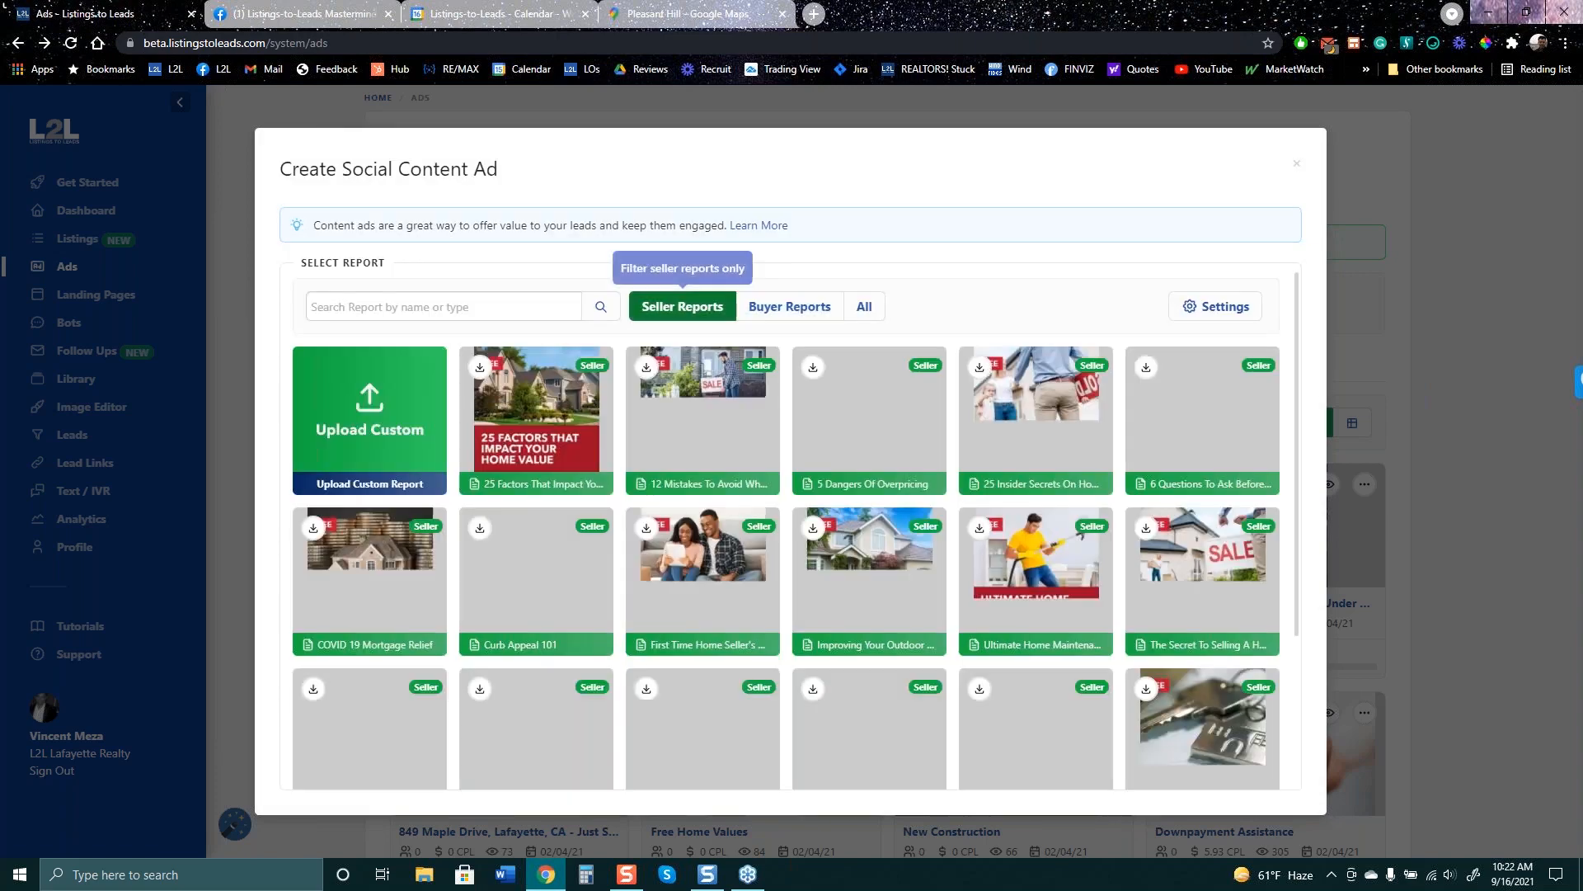
mouse_move(708, 442)
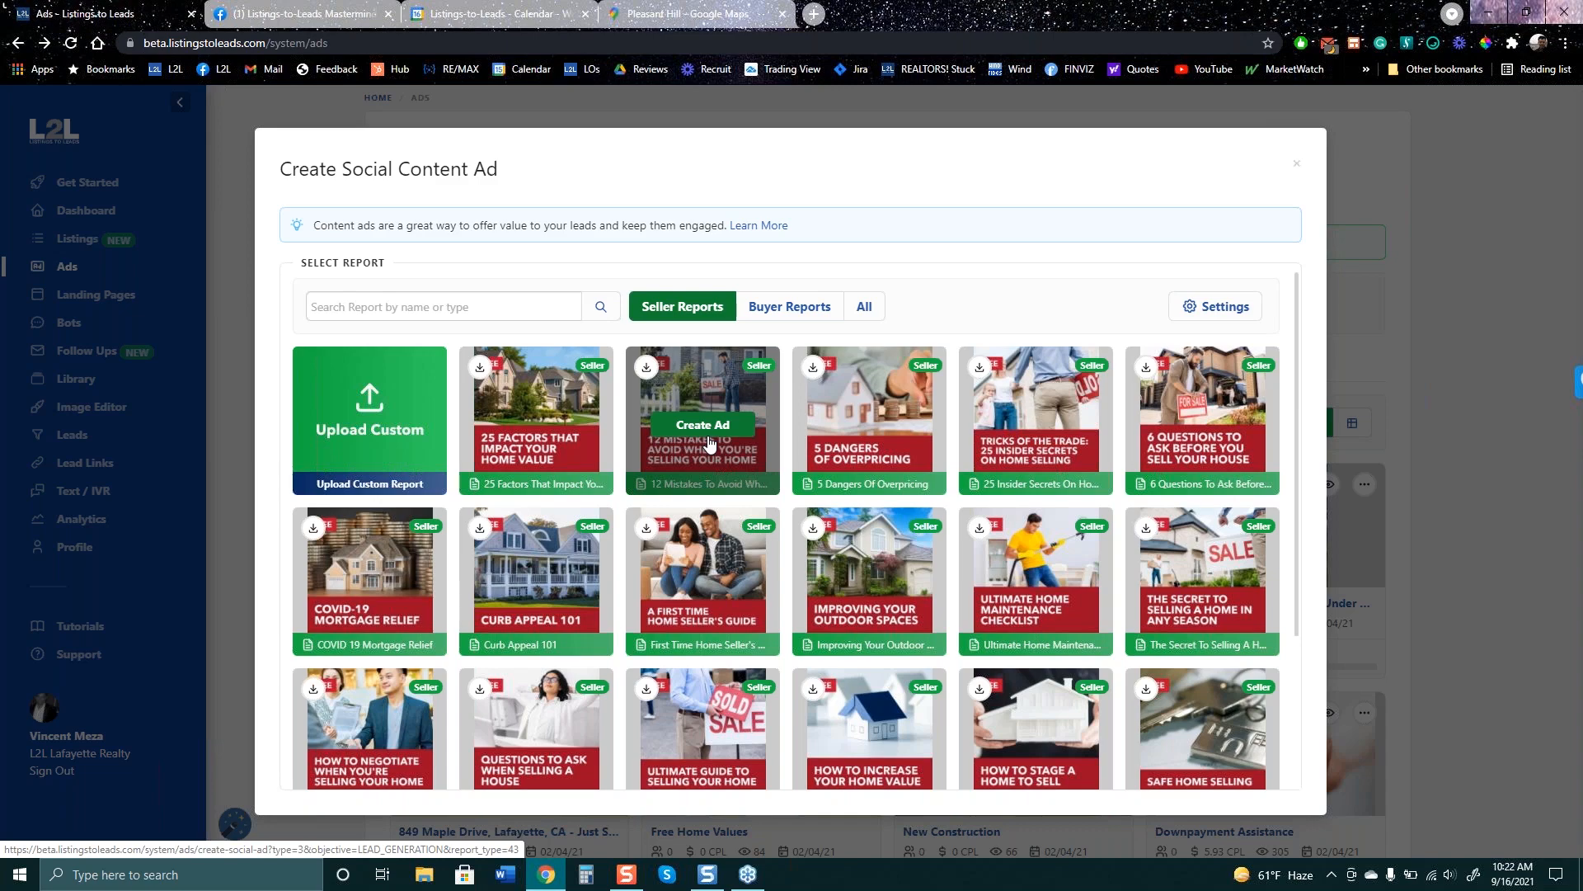
- Set the report language to Spanish and the colour theme to William Raveis, then save
click(1225, 307)
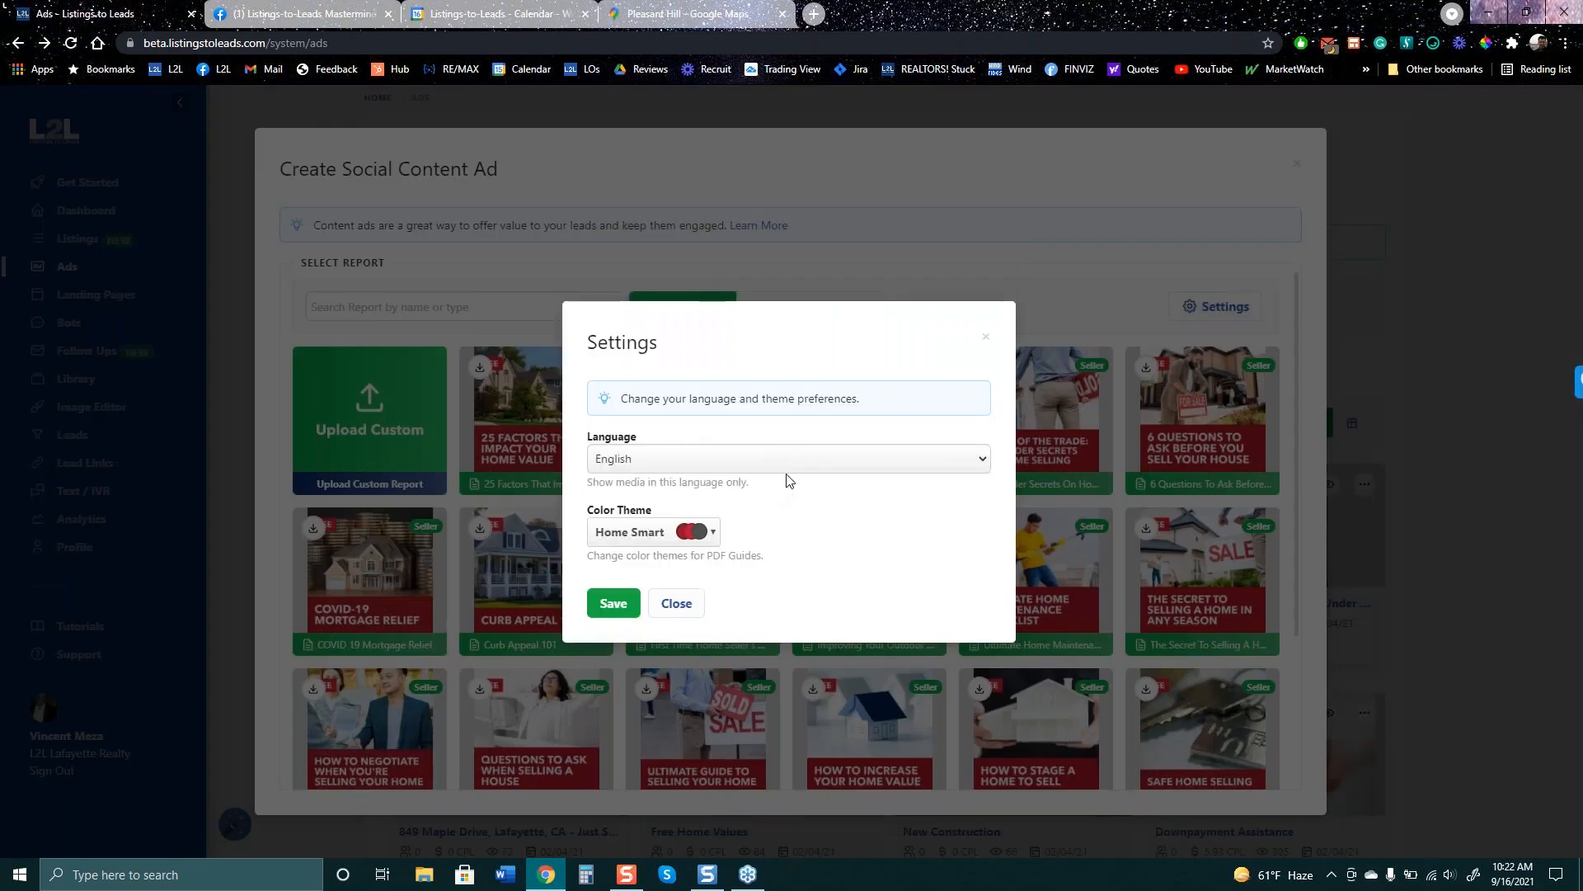
click(793, 464)
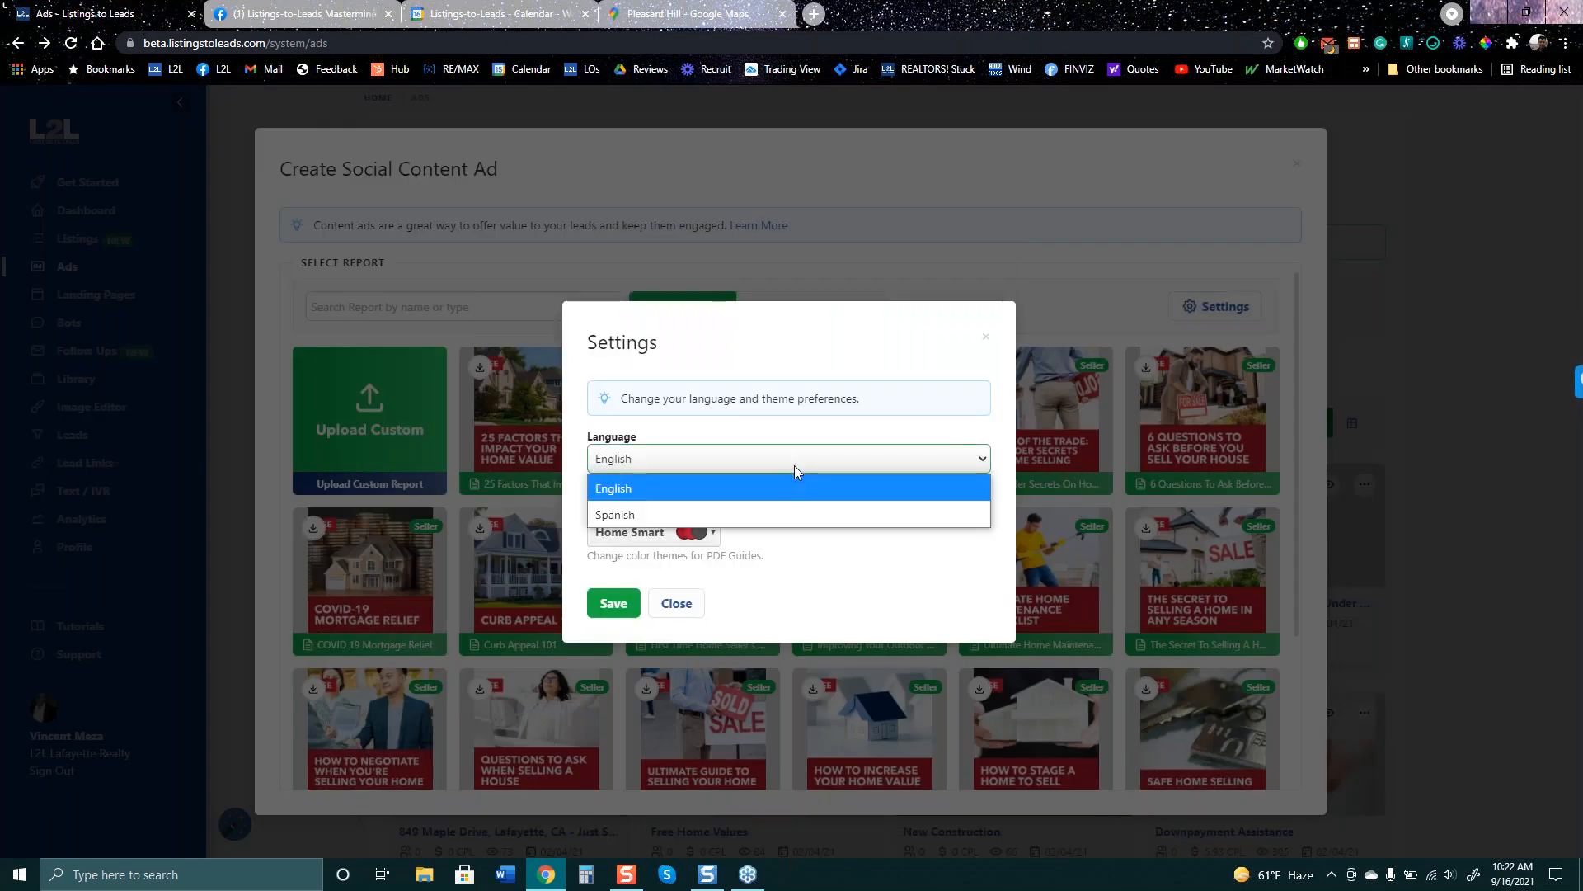
click(785, 516)
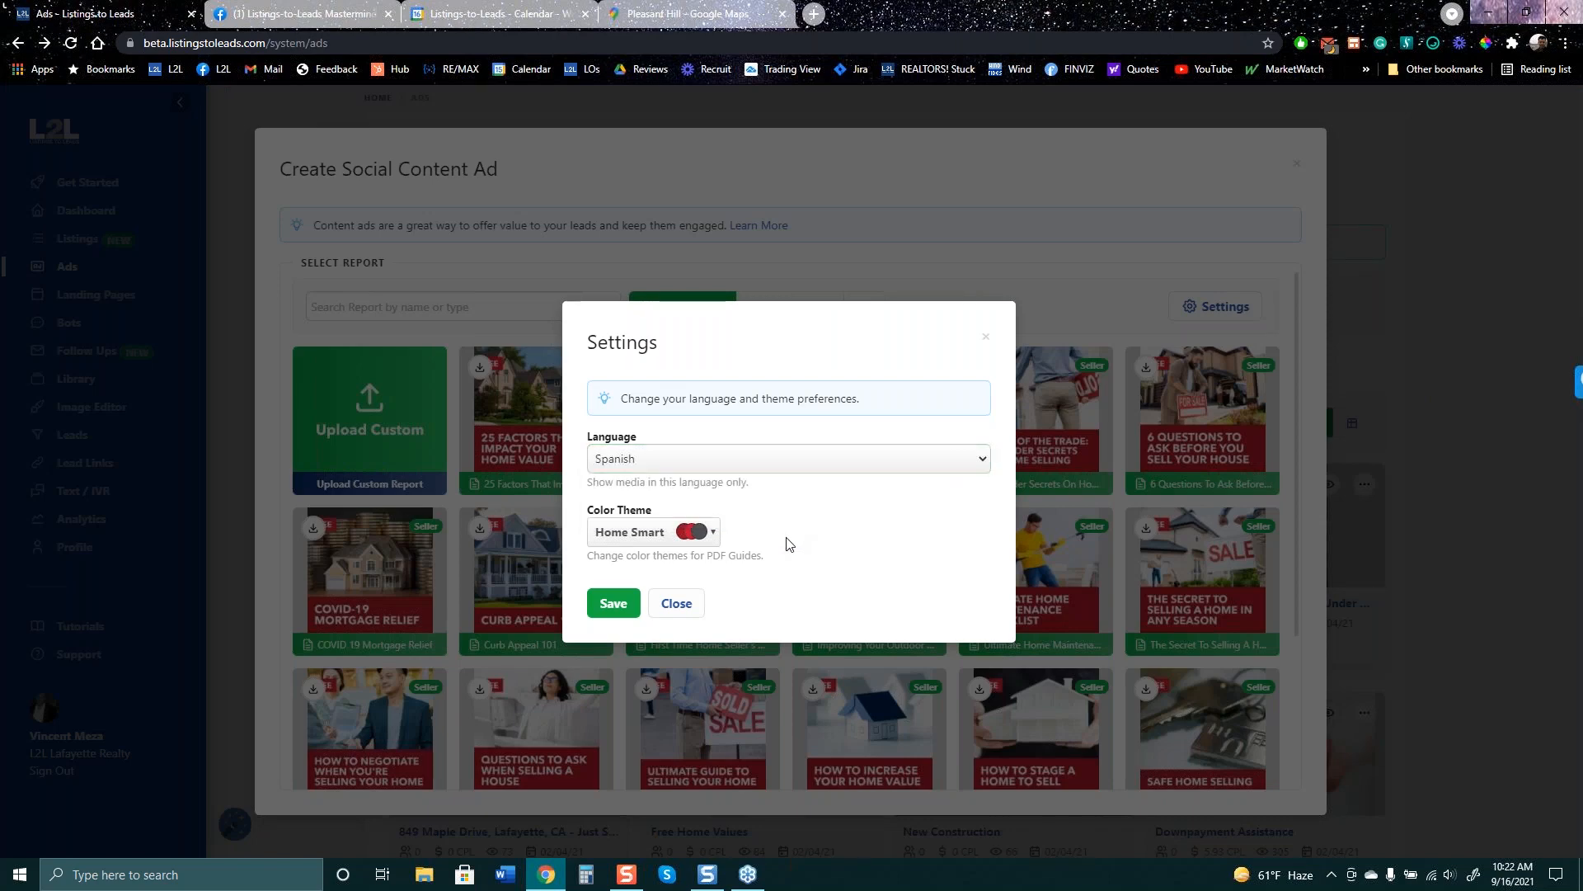
click(716, 534)
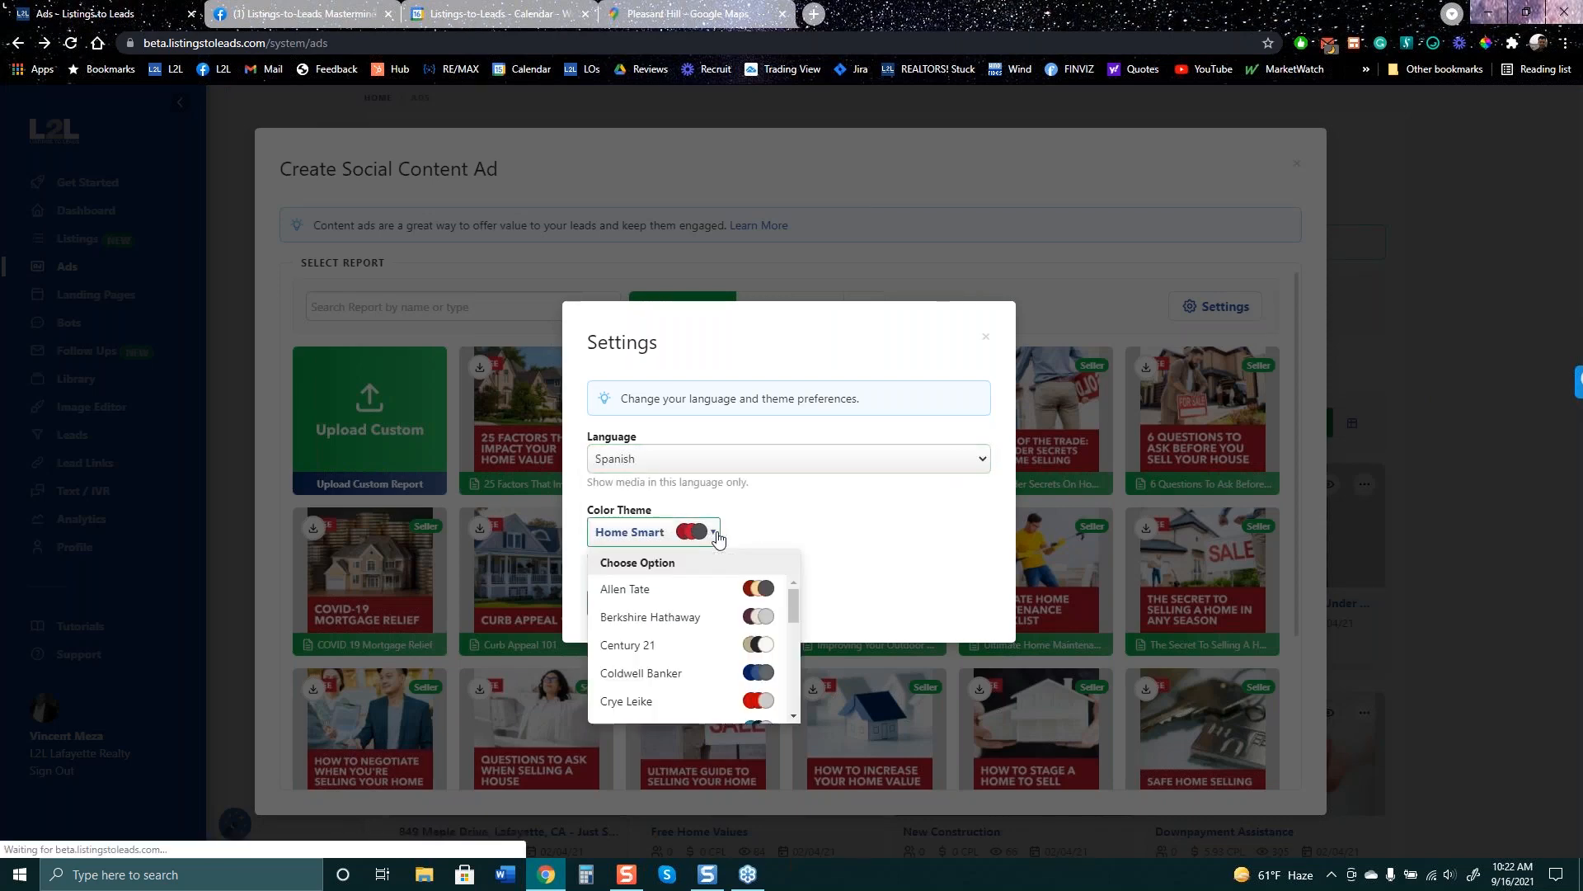
scroll(689, 655, down, 3)
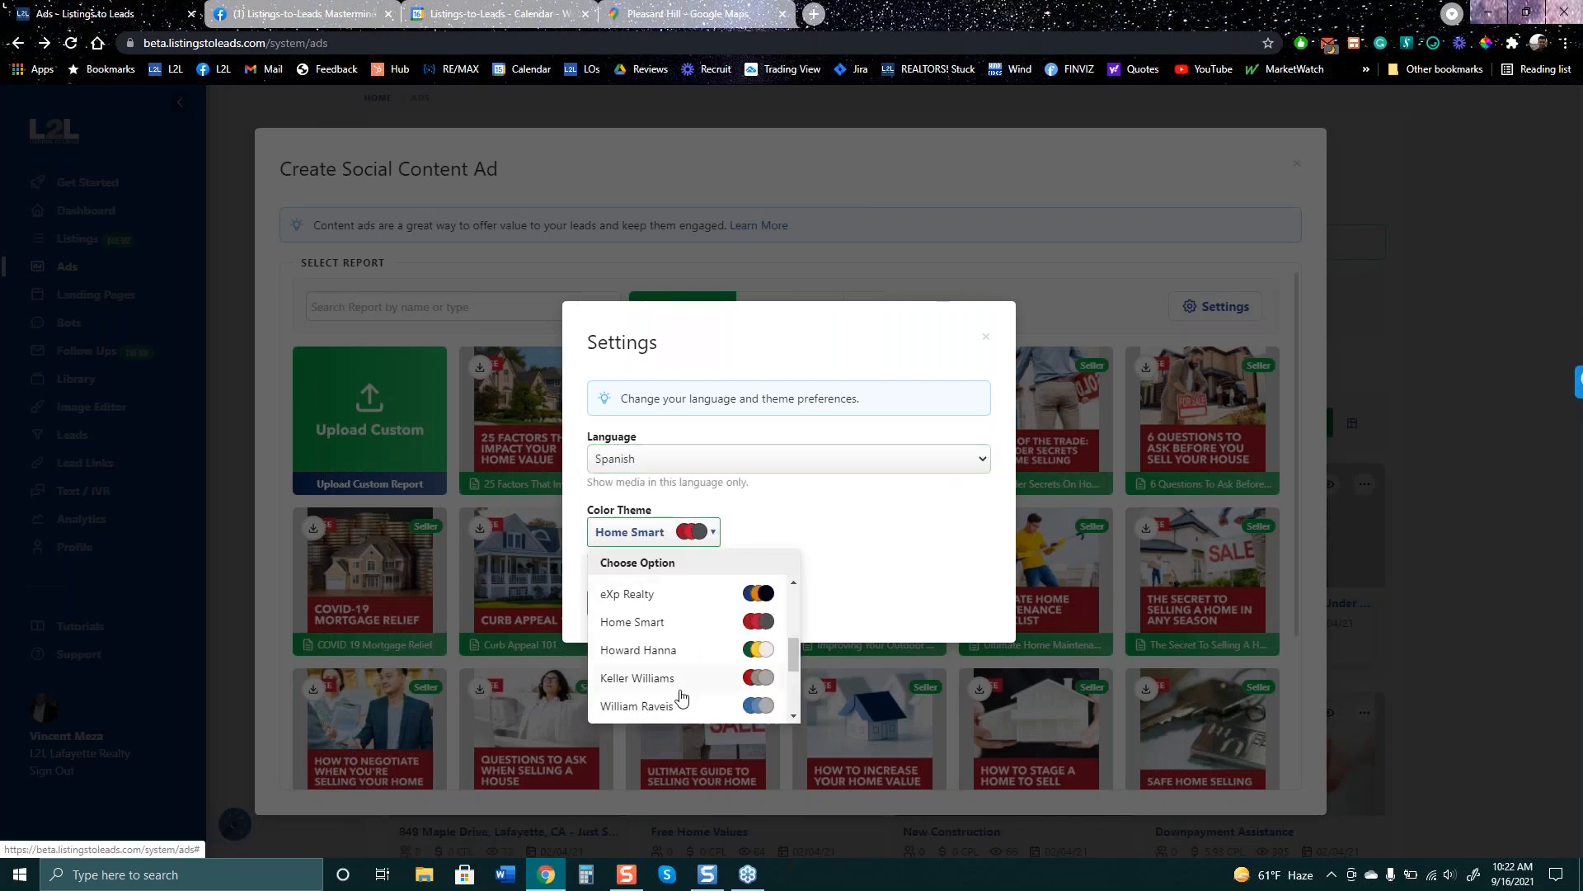
scroll(681, 697, down, 3)
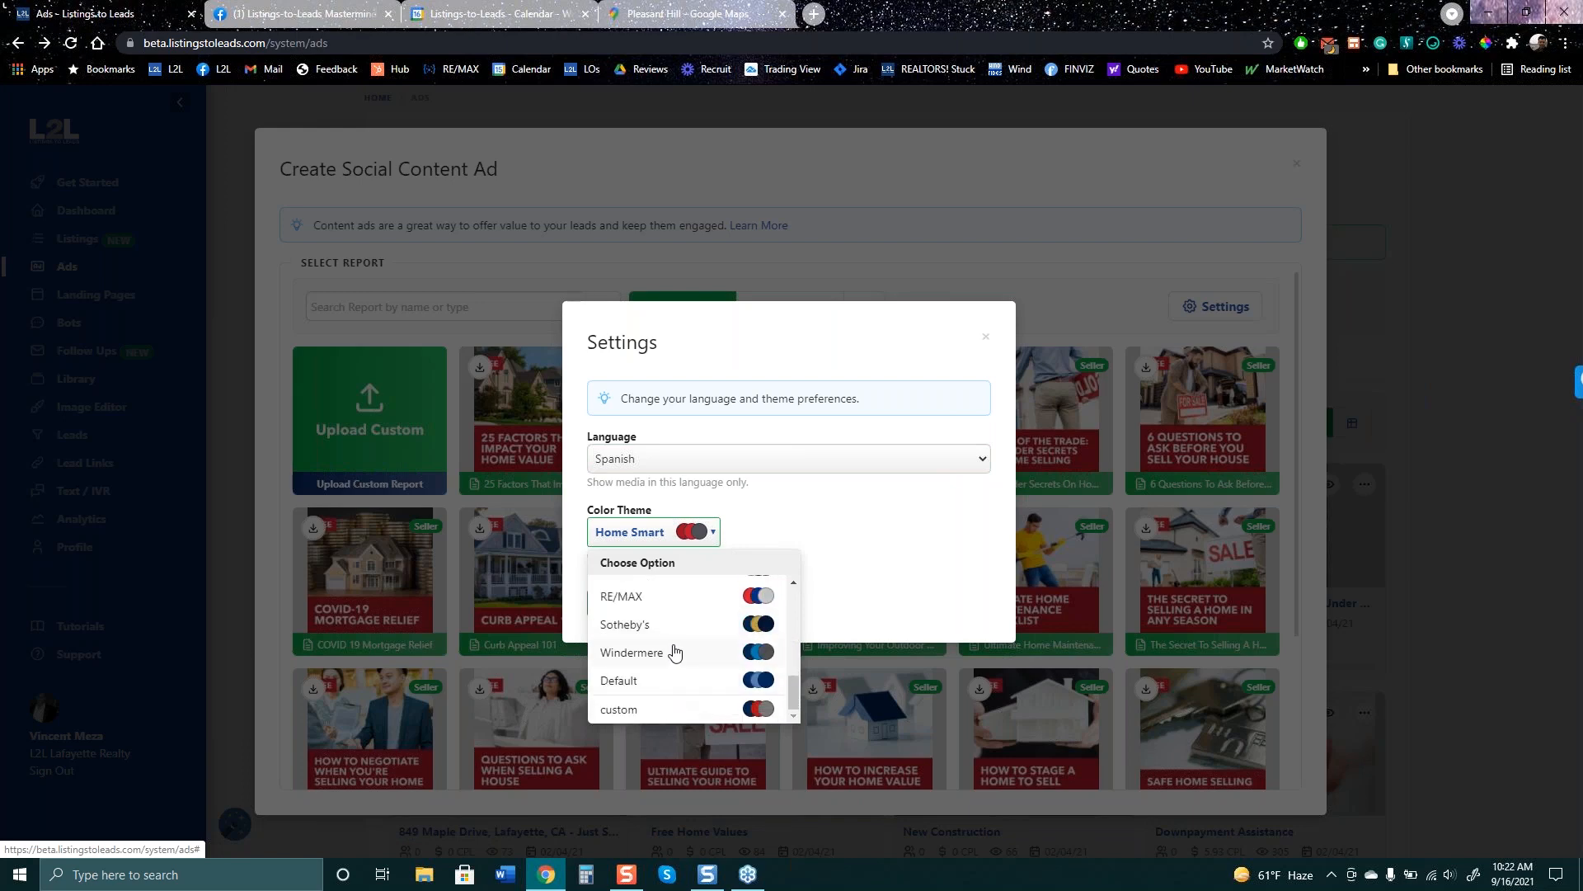
scroll(672, 653, up, 3)
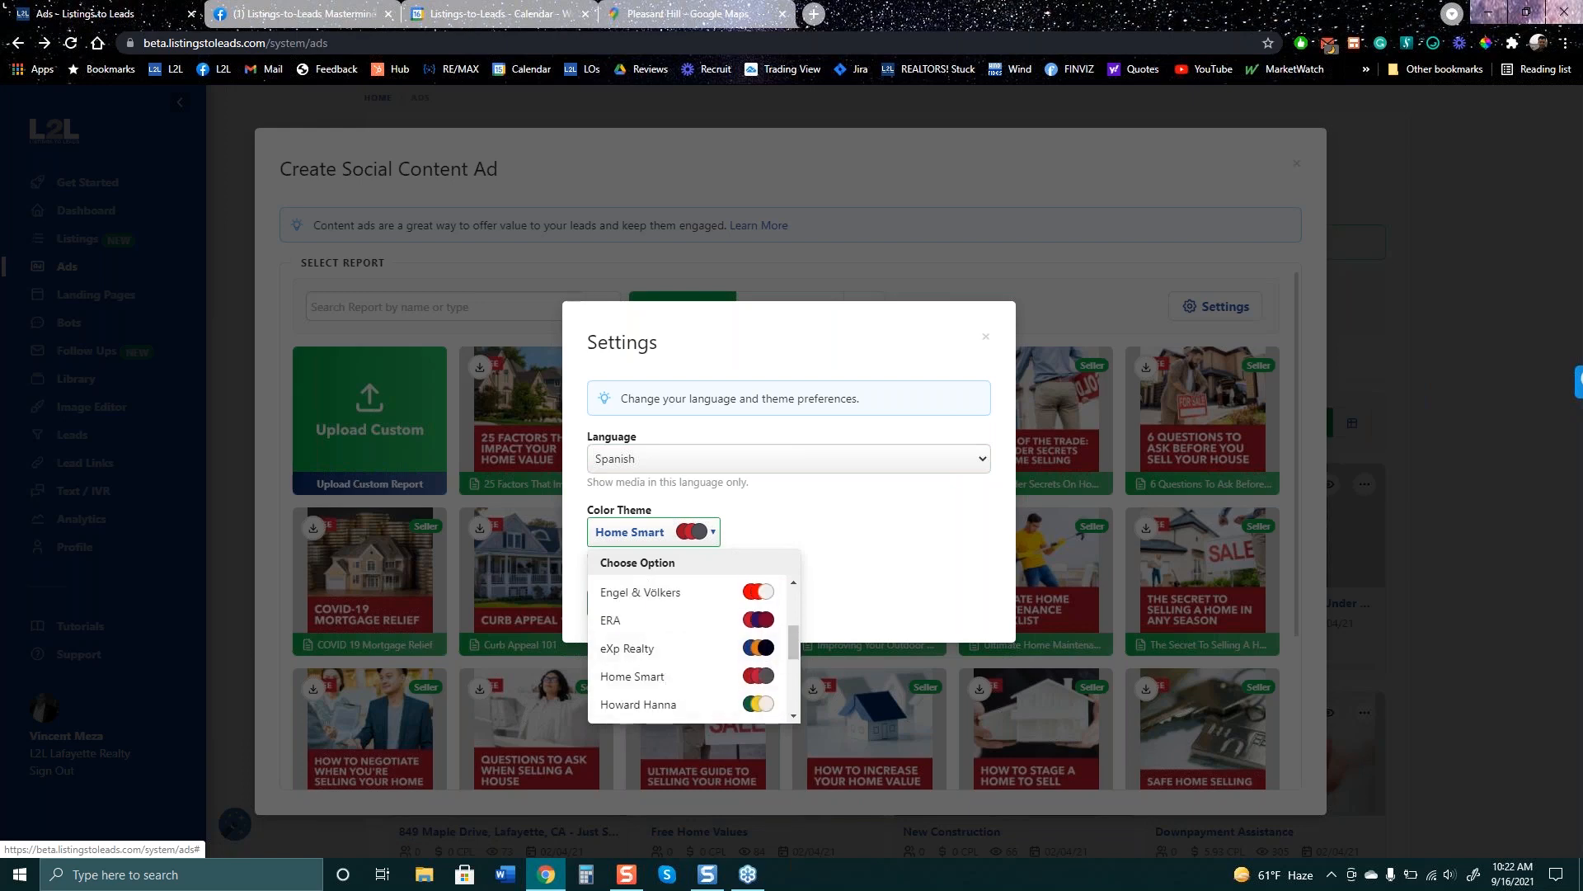
drag(795, 645, 795, 676)
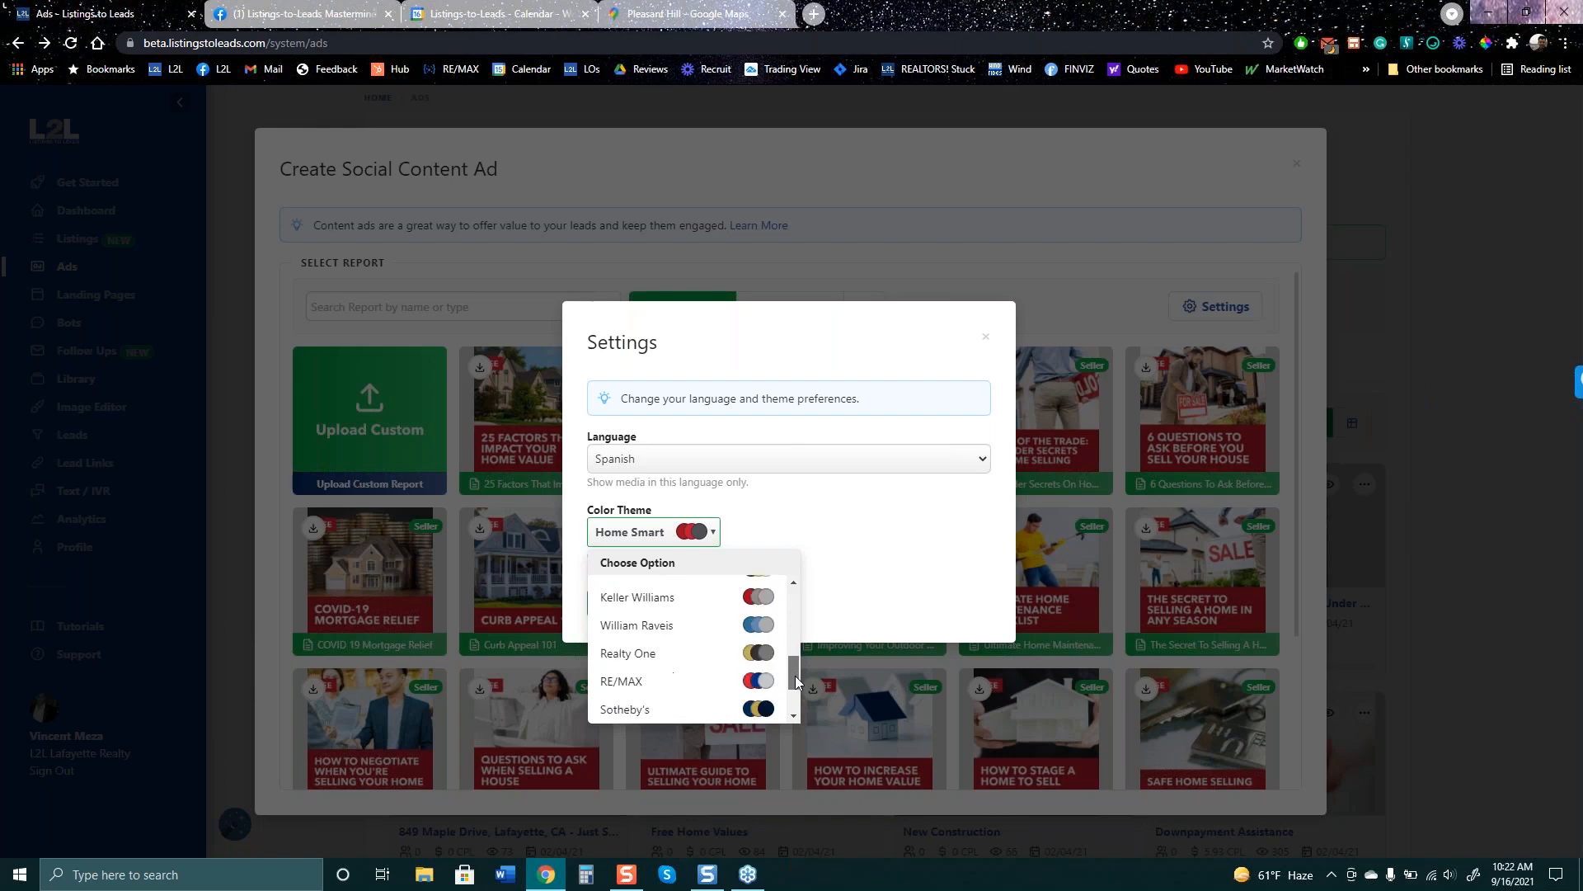
click(666, 629)
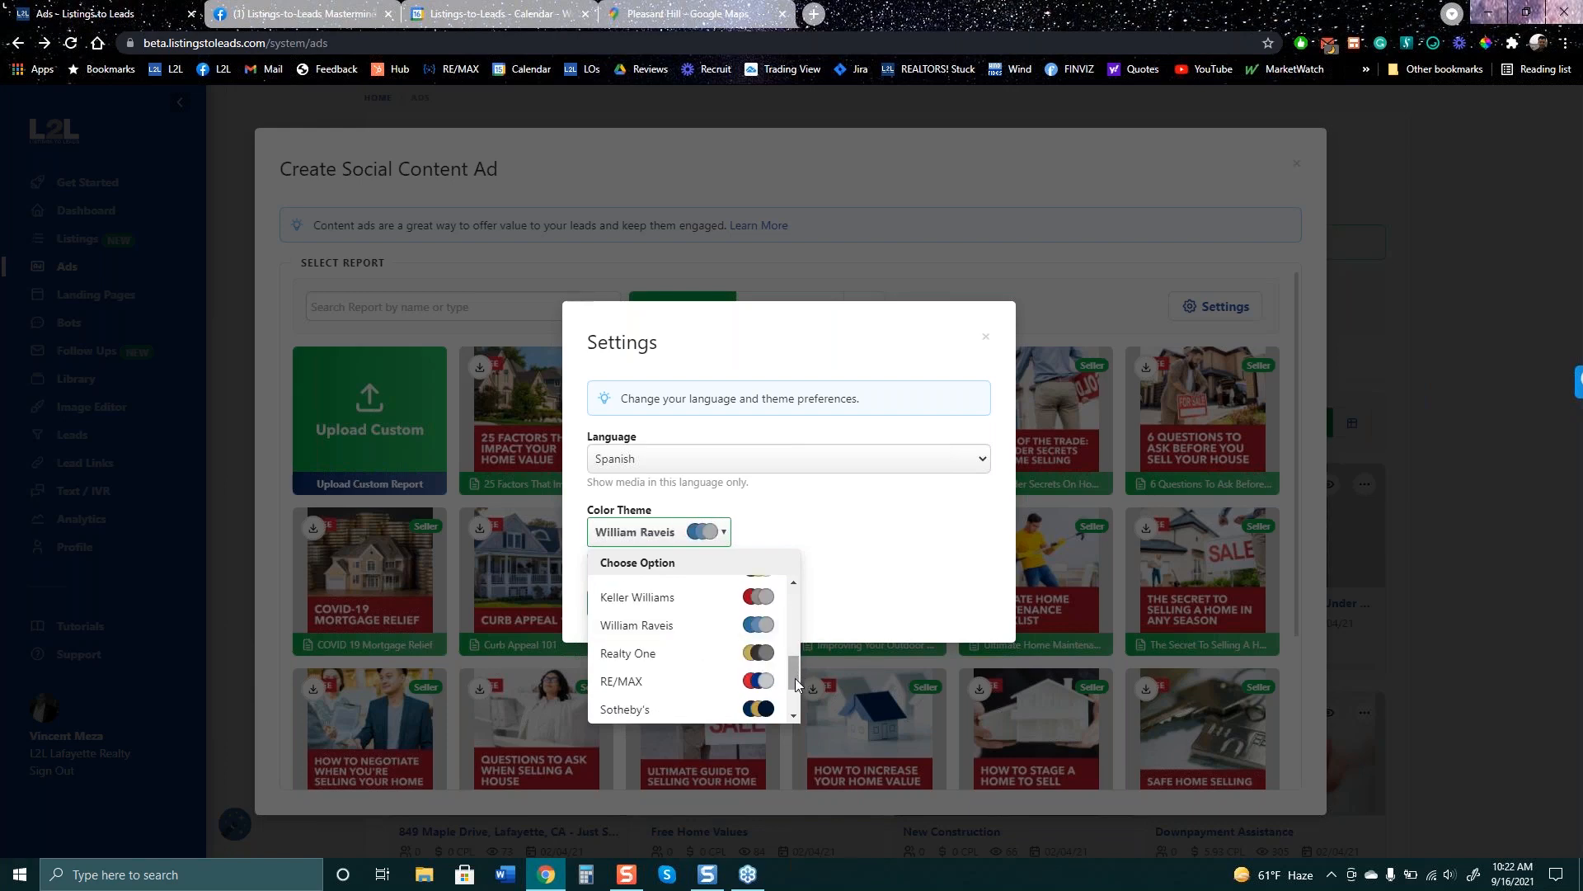
scroll(793, 678, down, 1)
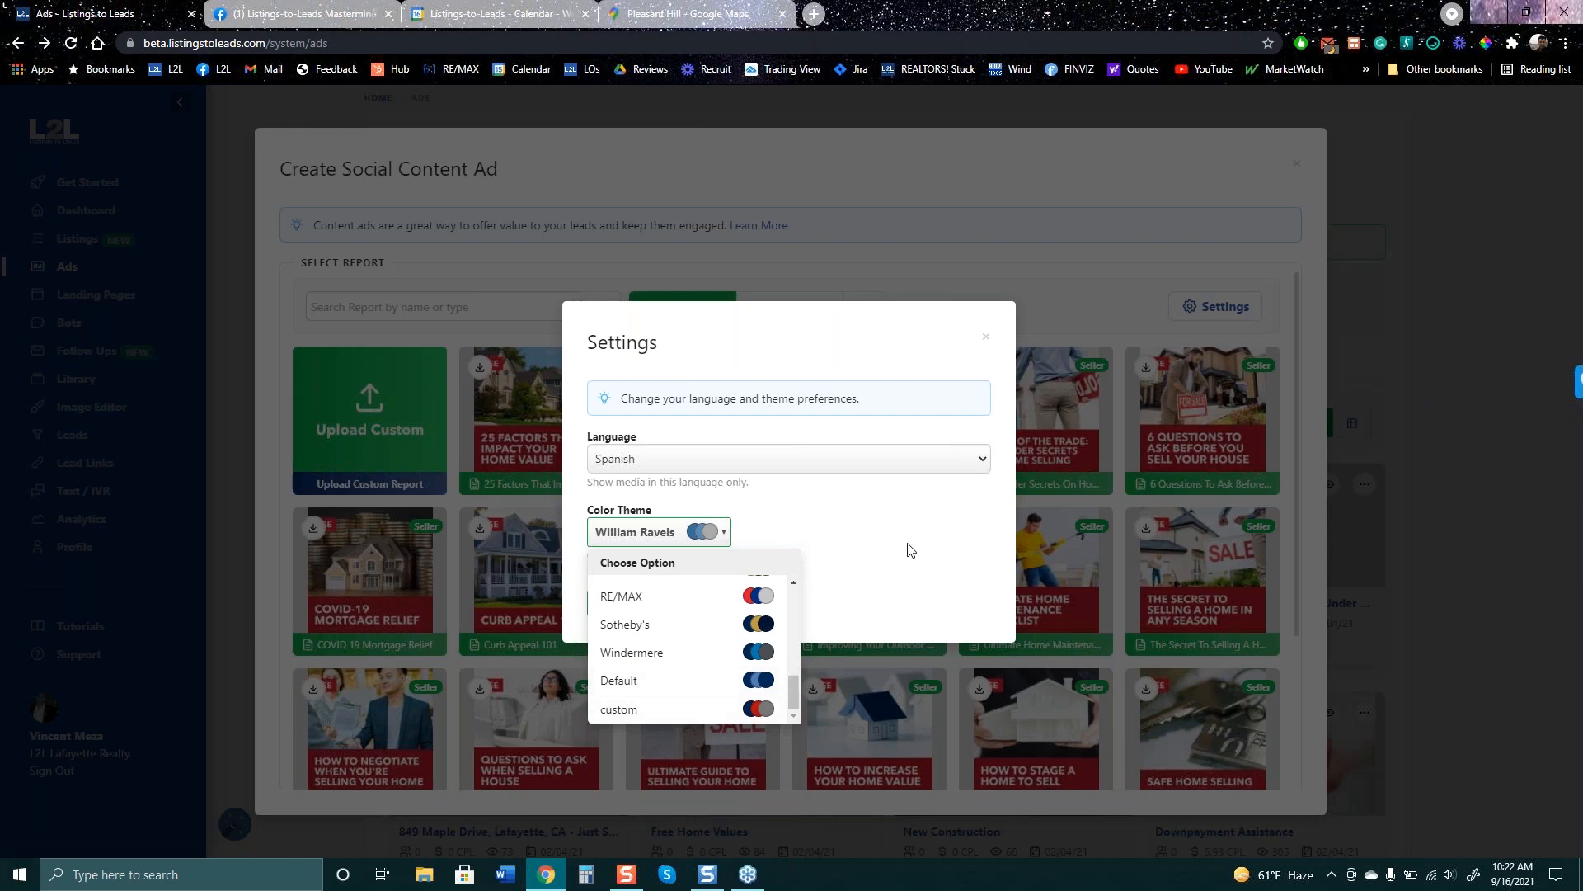
click(676, 503)
click(612, 603)
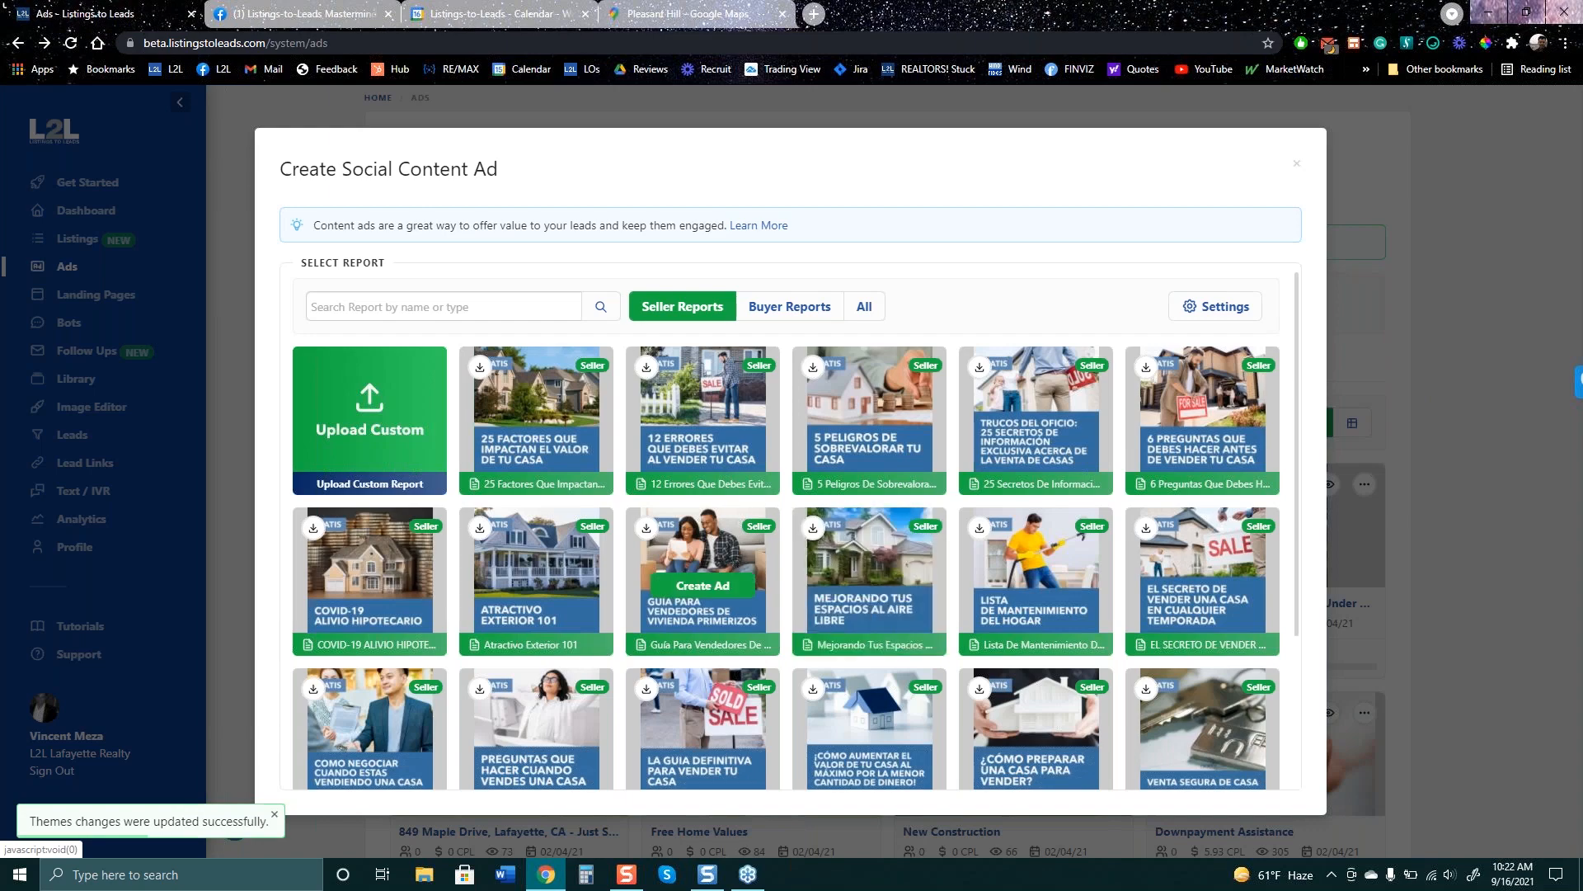
- Change the report language in Settings from Spanish to English and save it
click(1246, 308)
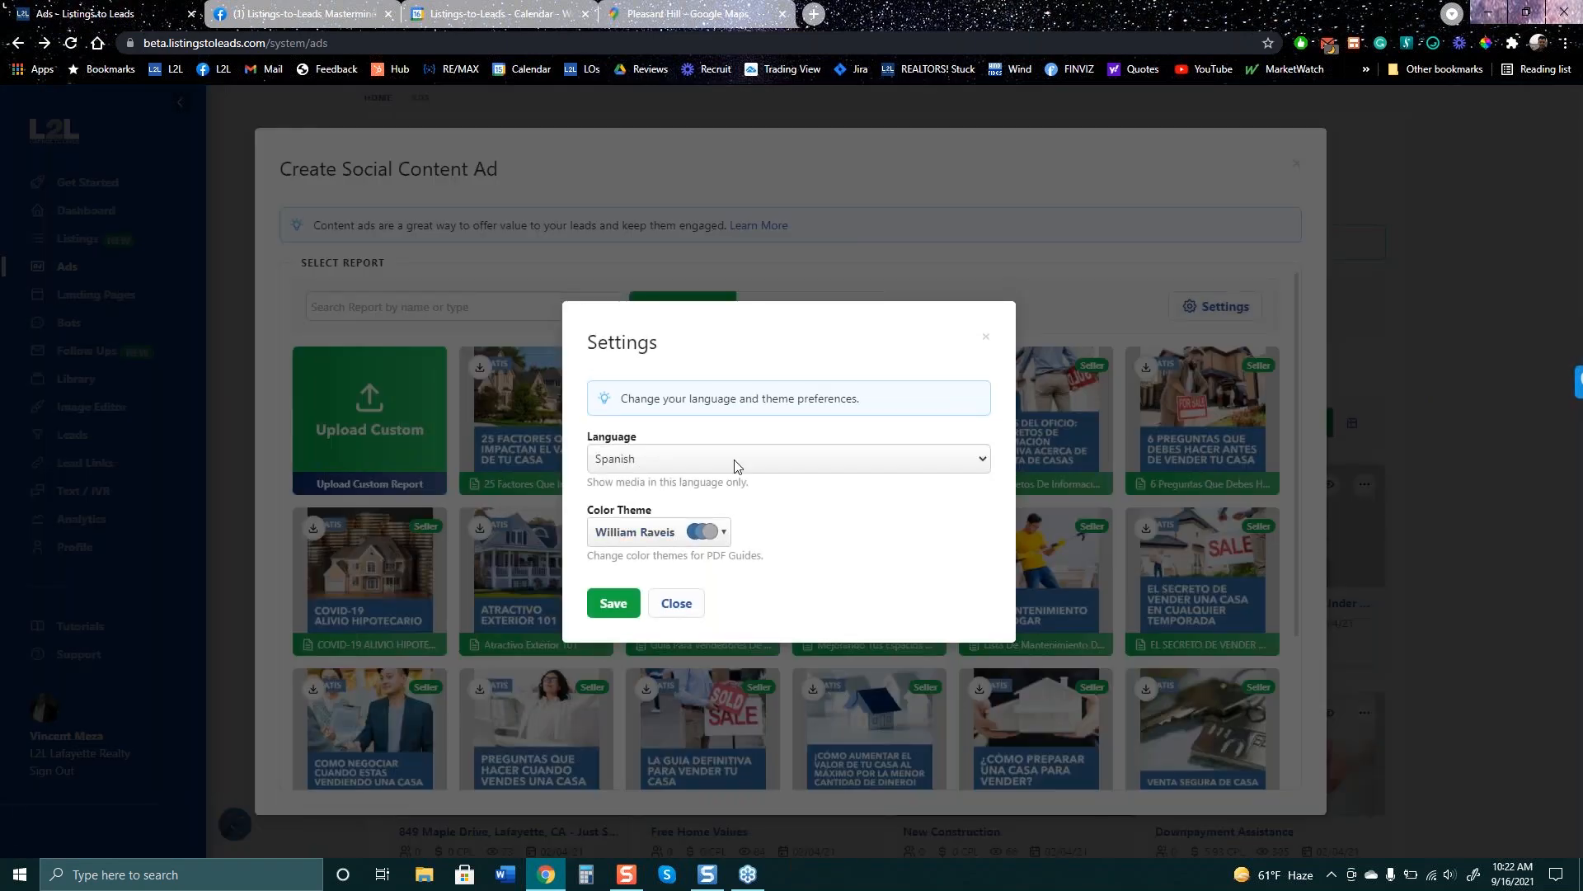
click(737, 467)
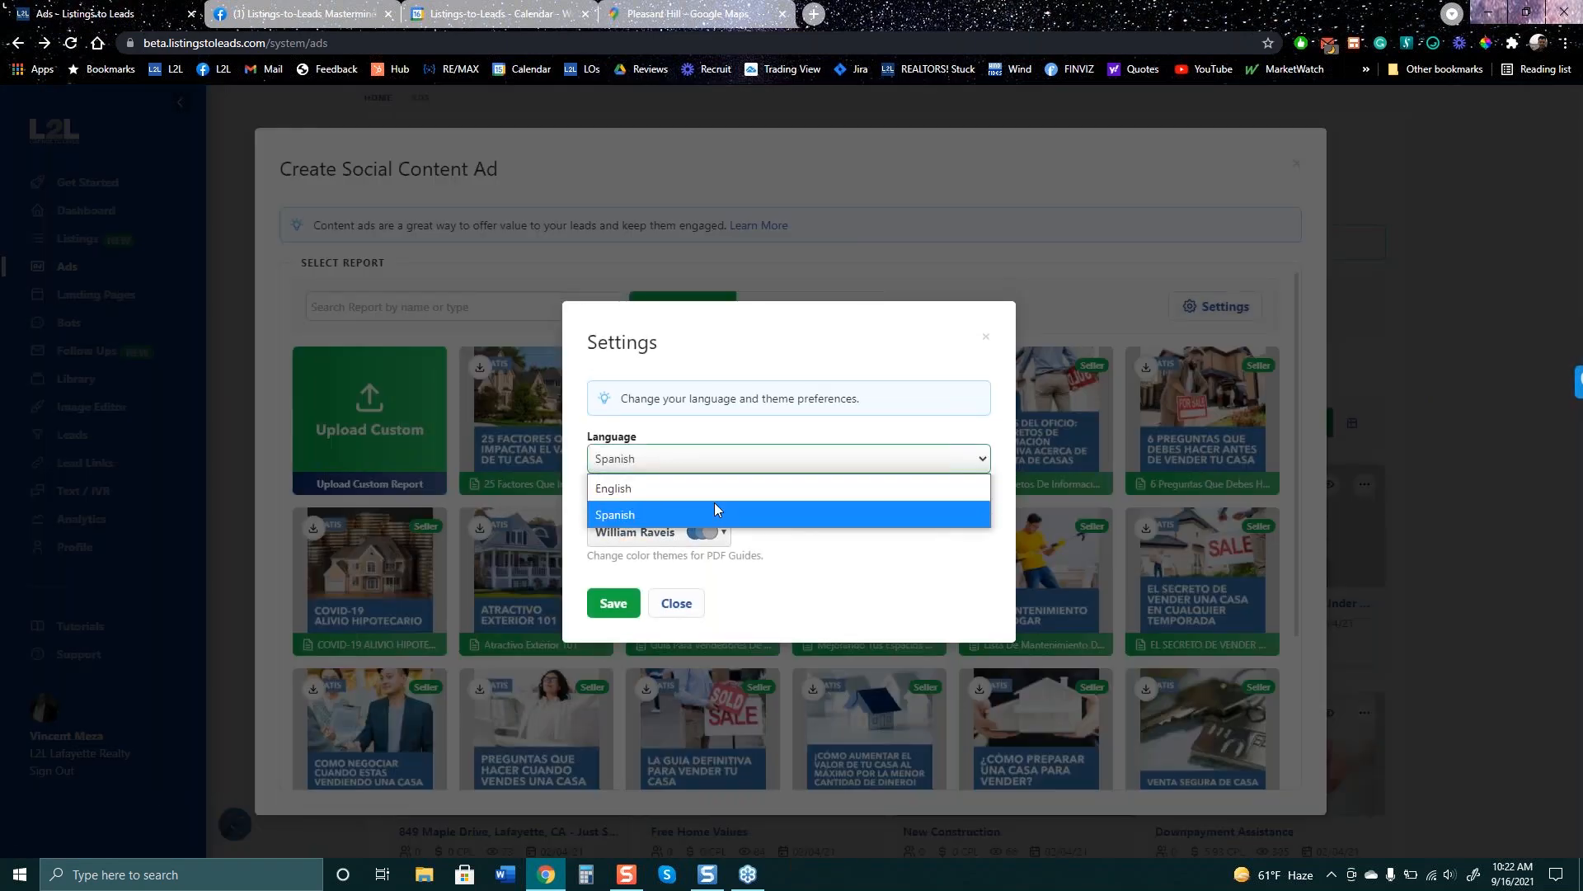
click(718, 489)
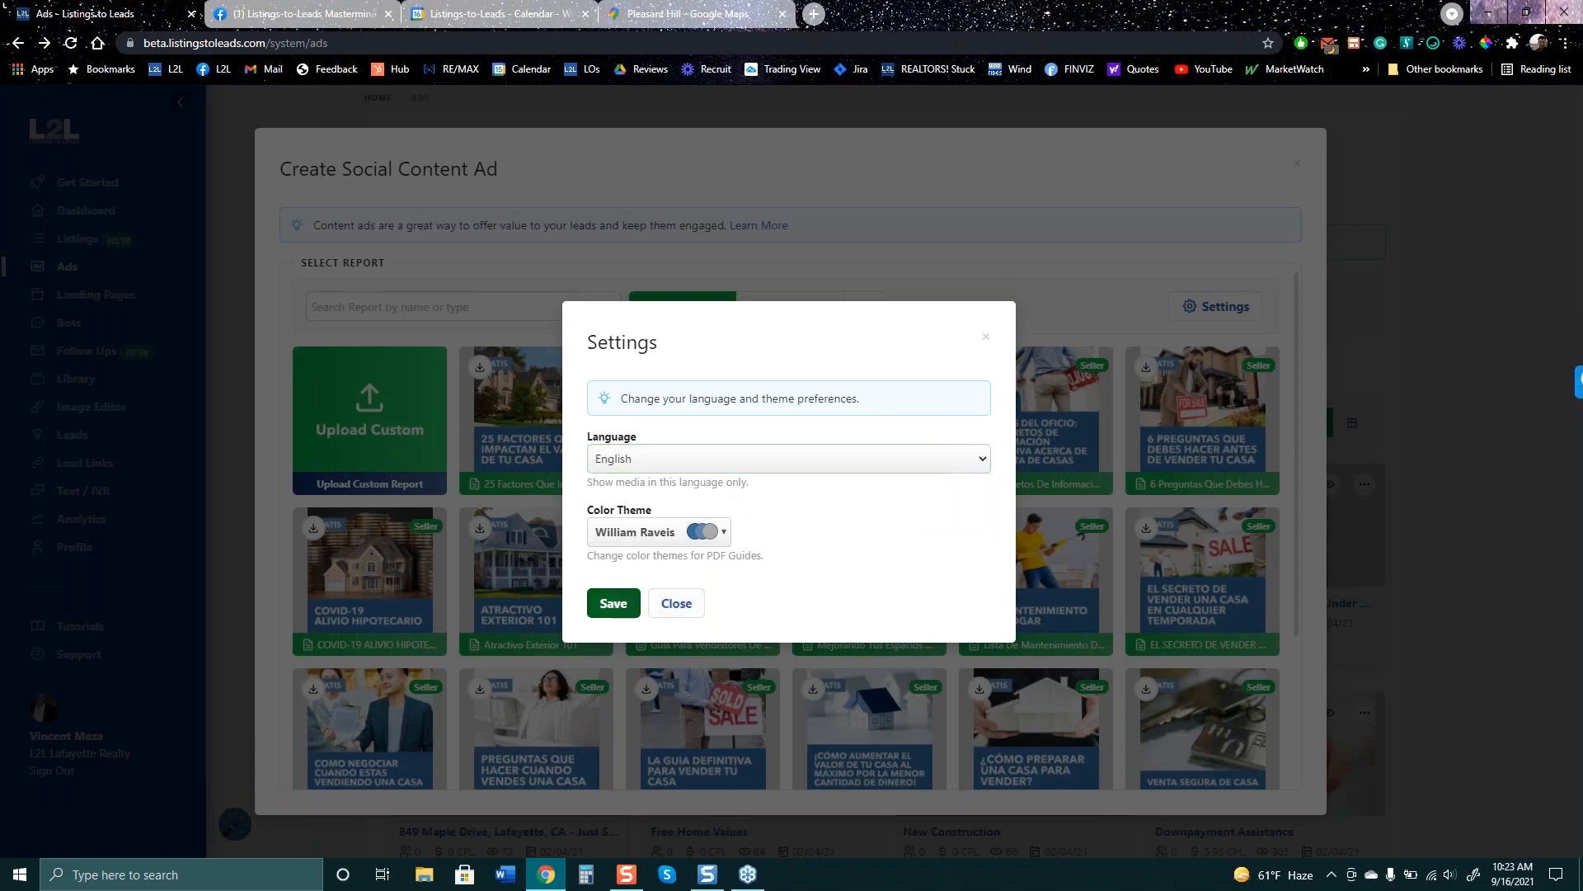
click(613, 603)
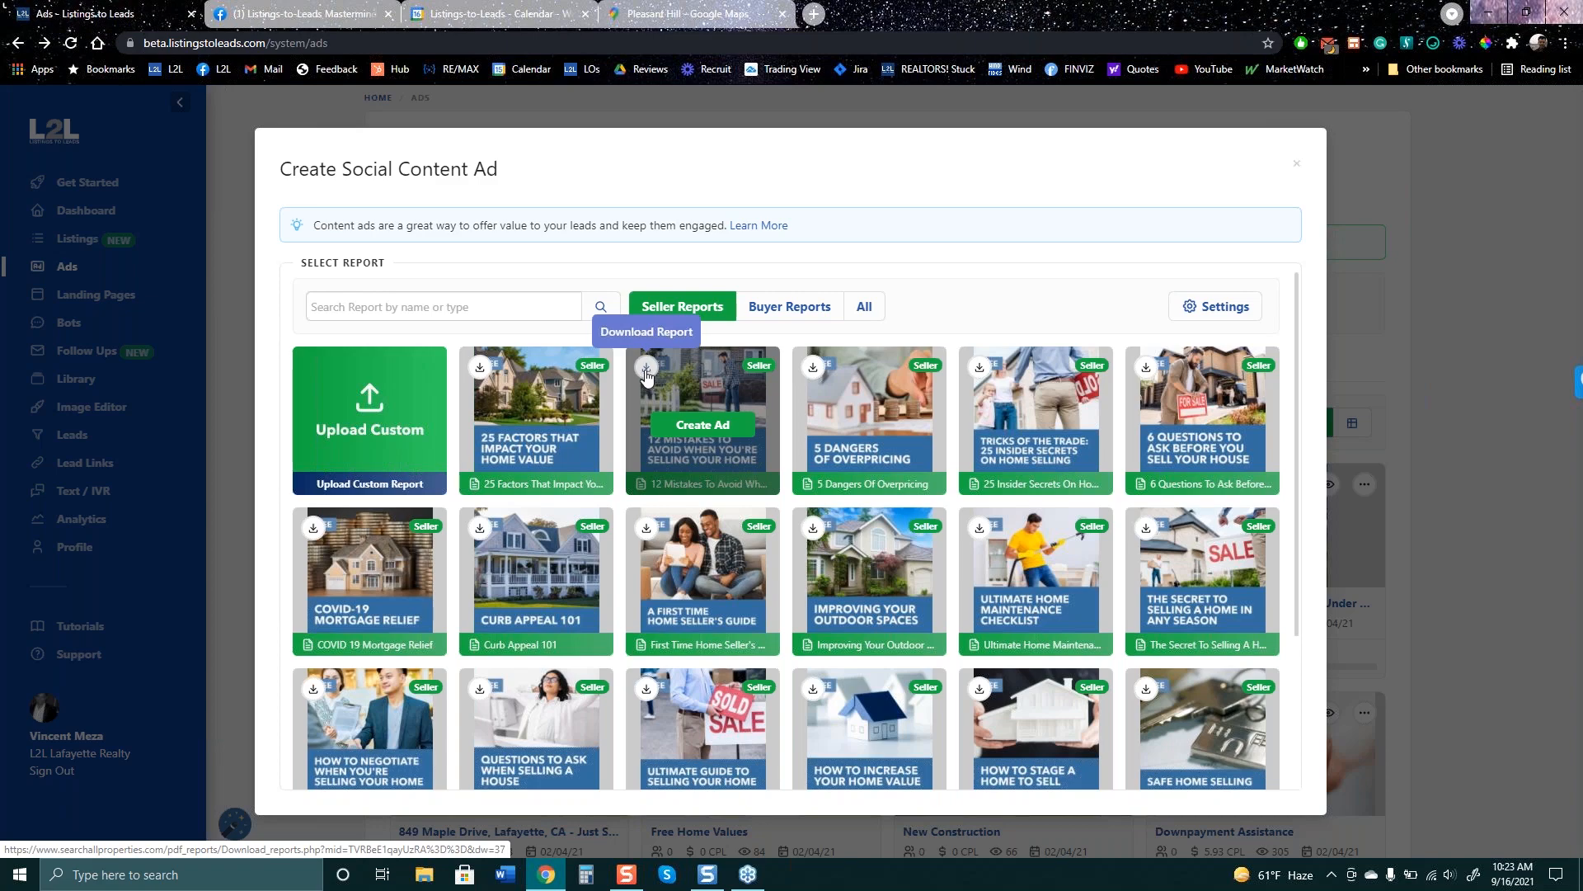
- Create an ad from the 12 Mistakes report with location Pleasant Hill, California
click(702, 424)
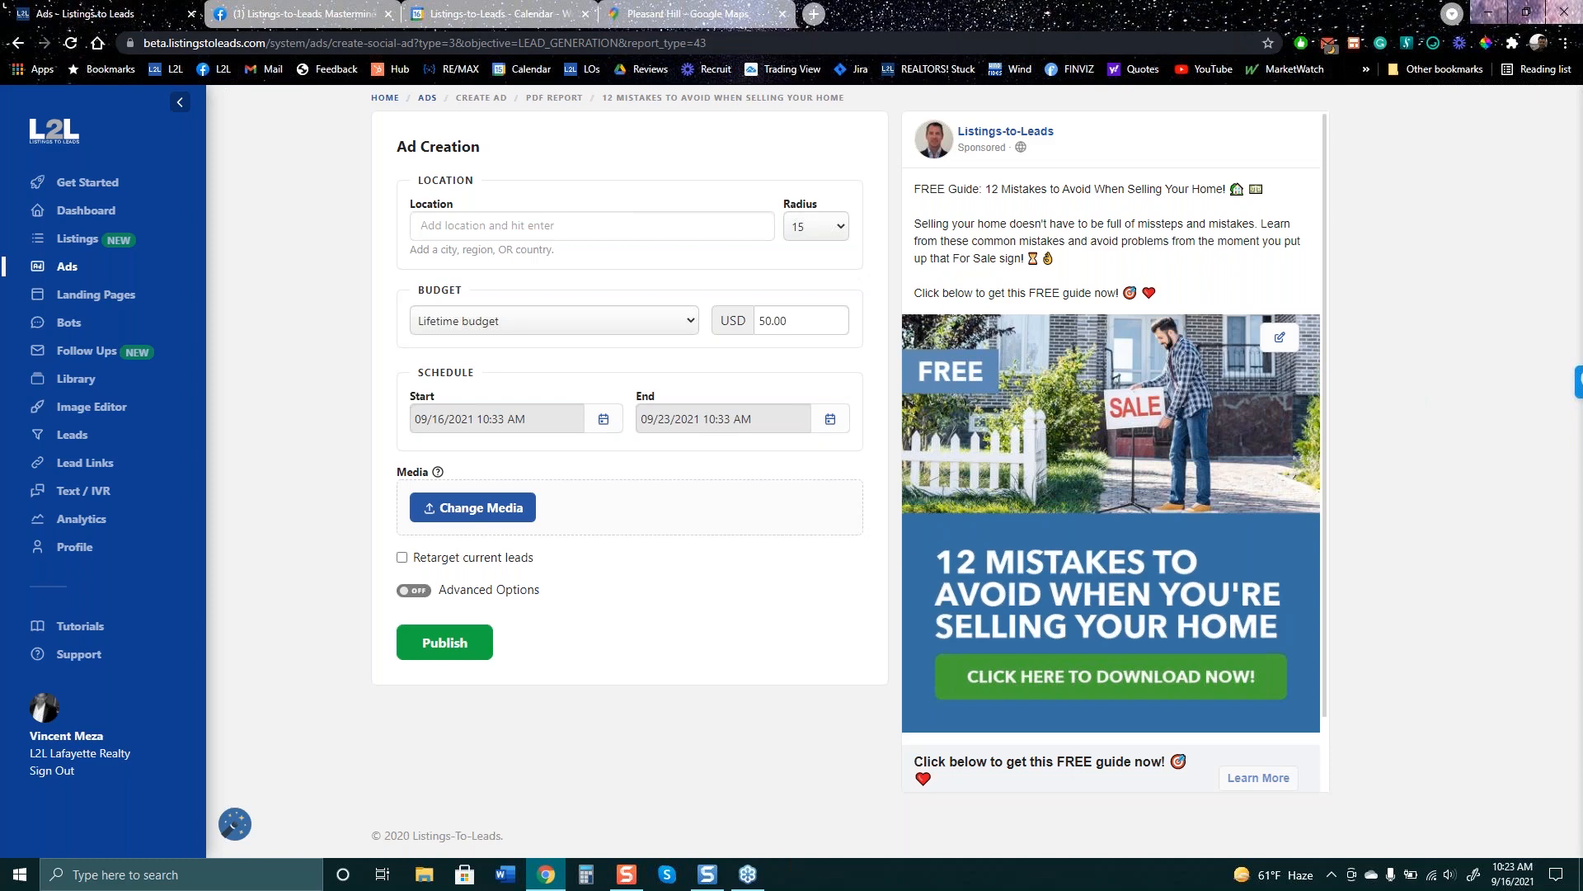
click(528, 237)
text(Plea)
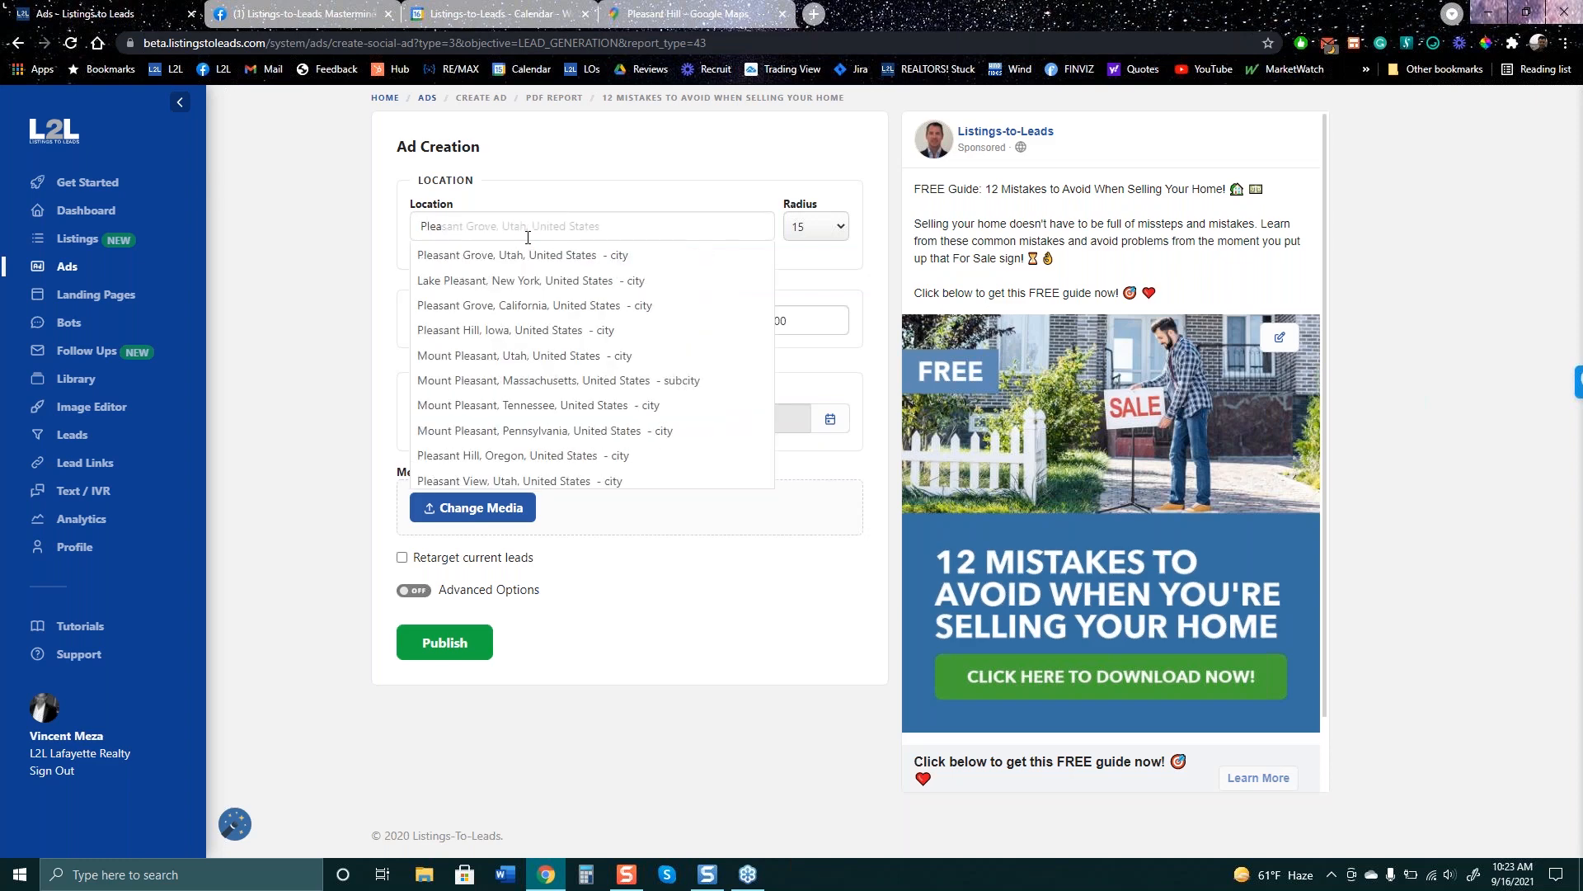
text(sant )
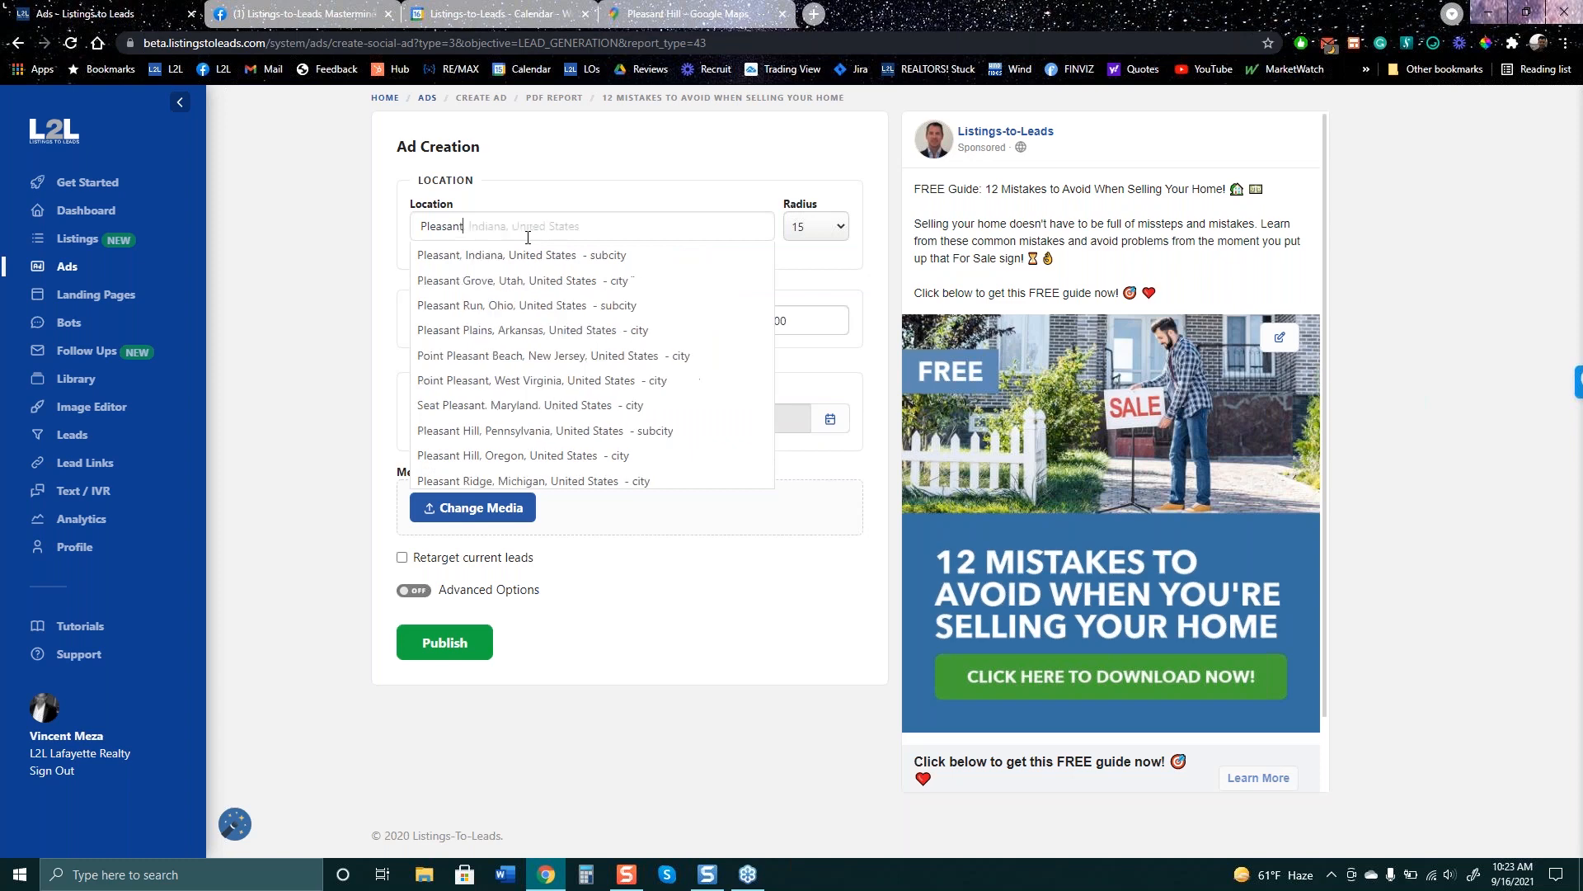
text(hill)
key(Down)
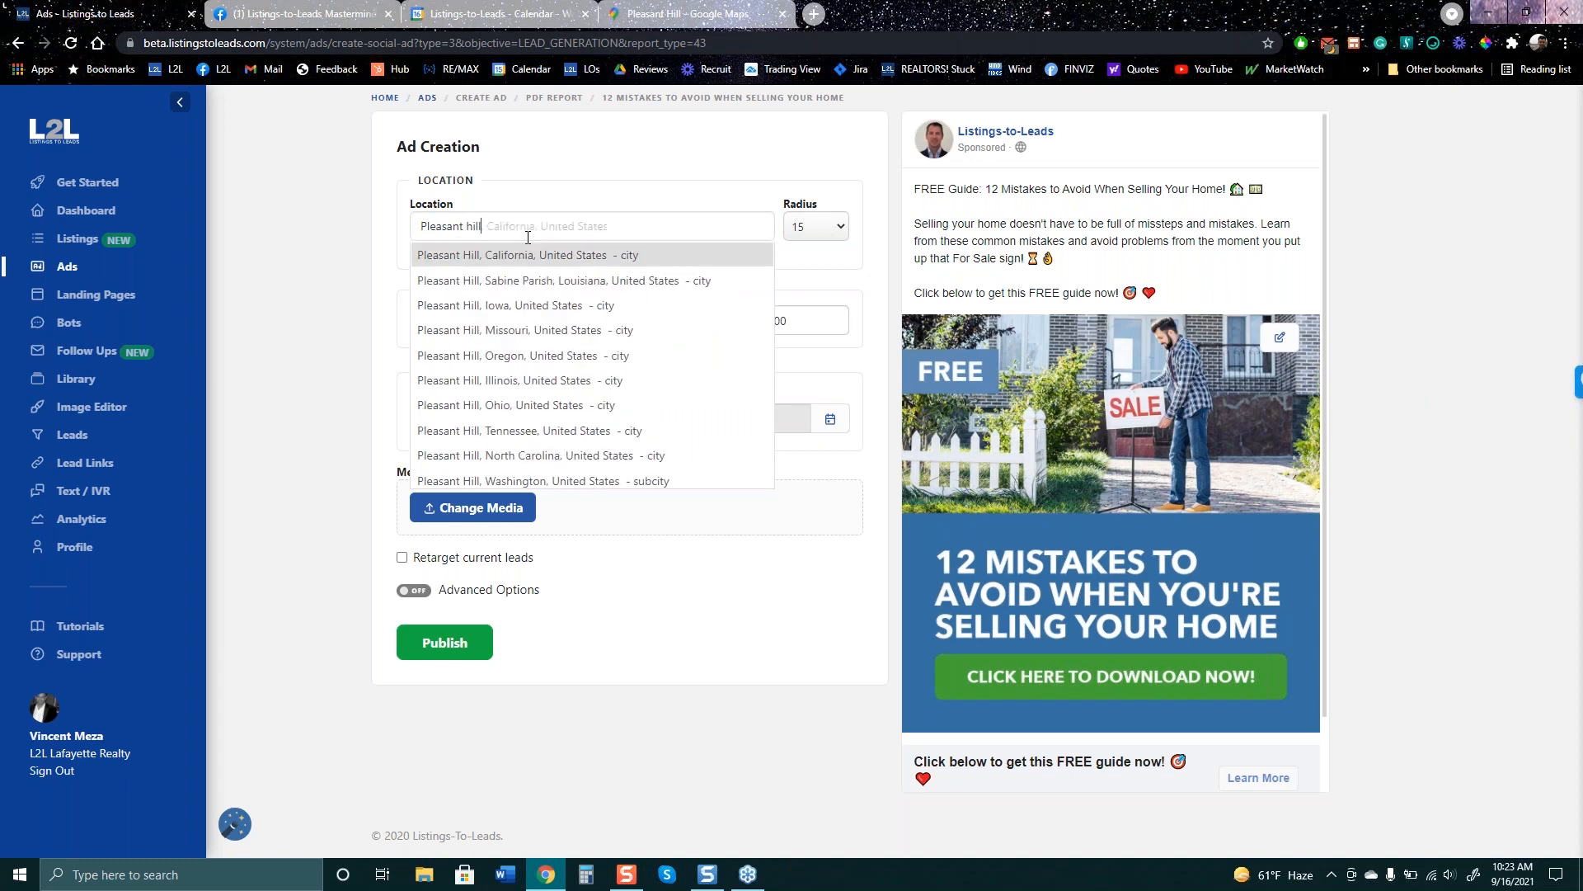
key(Return)
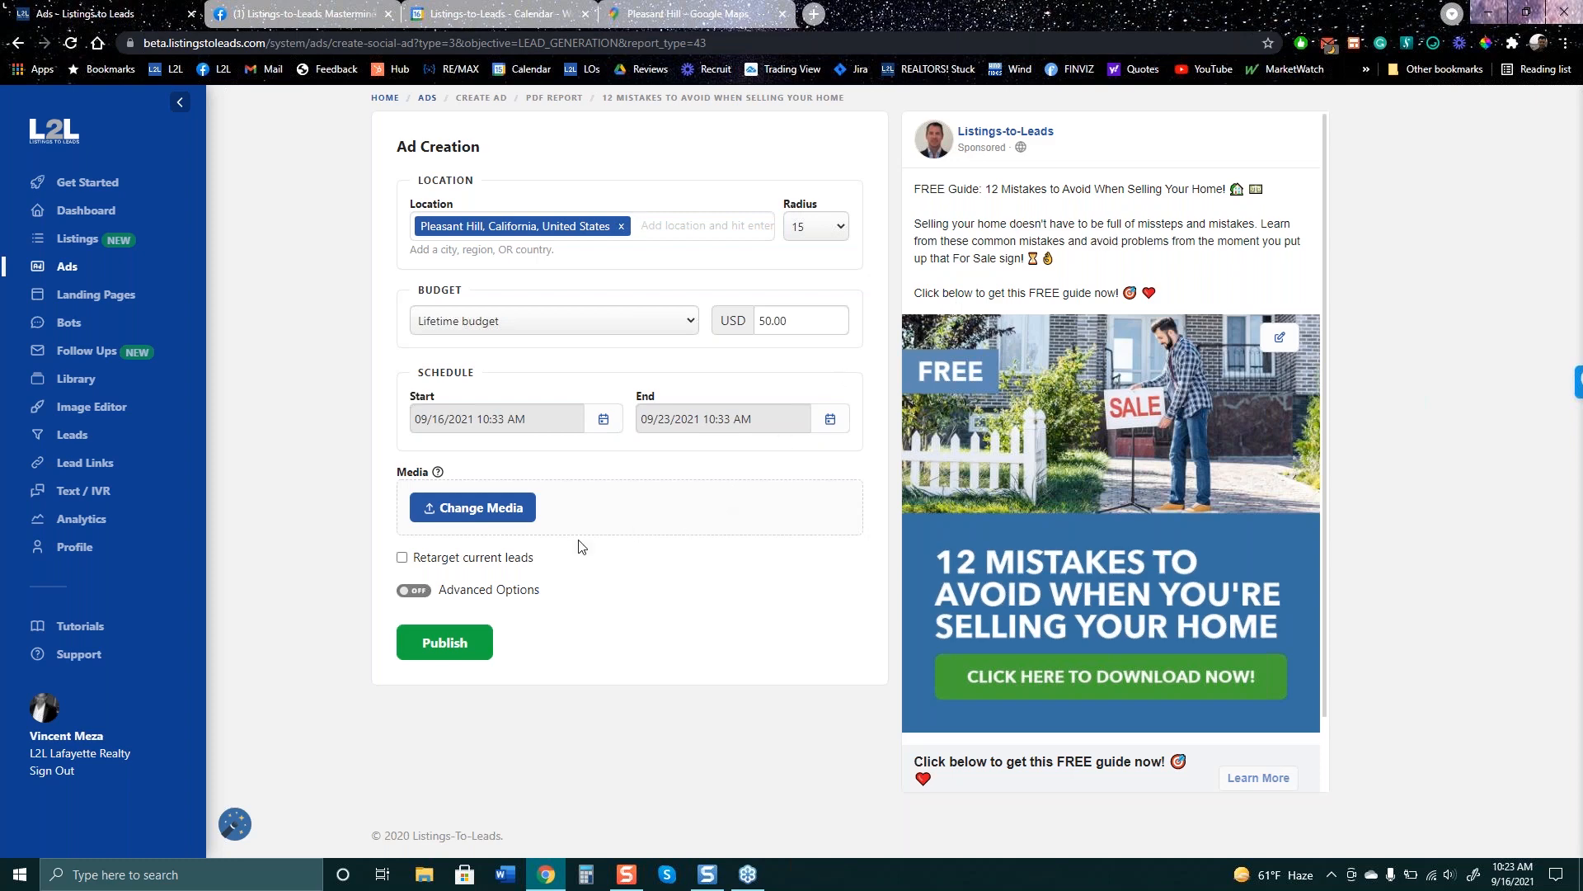
- Enable Retarget current leads, then leave the draft for the Ads overview
click(403, 559)
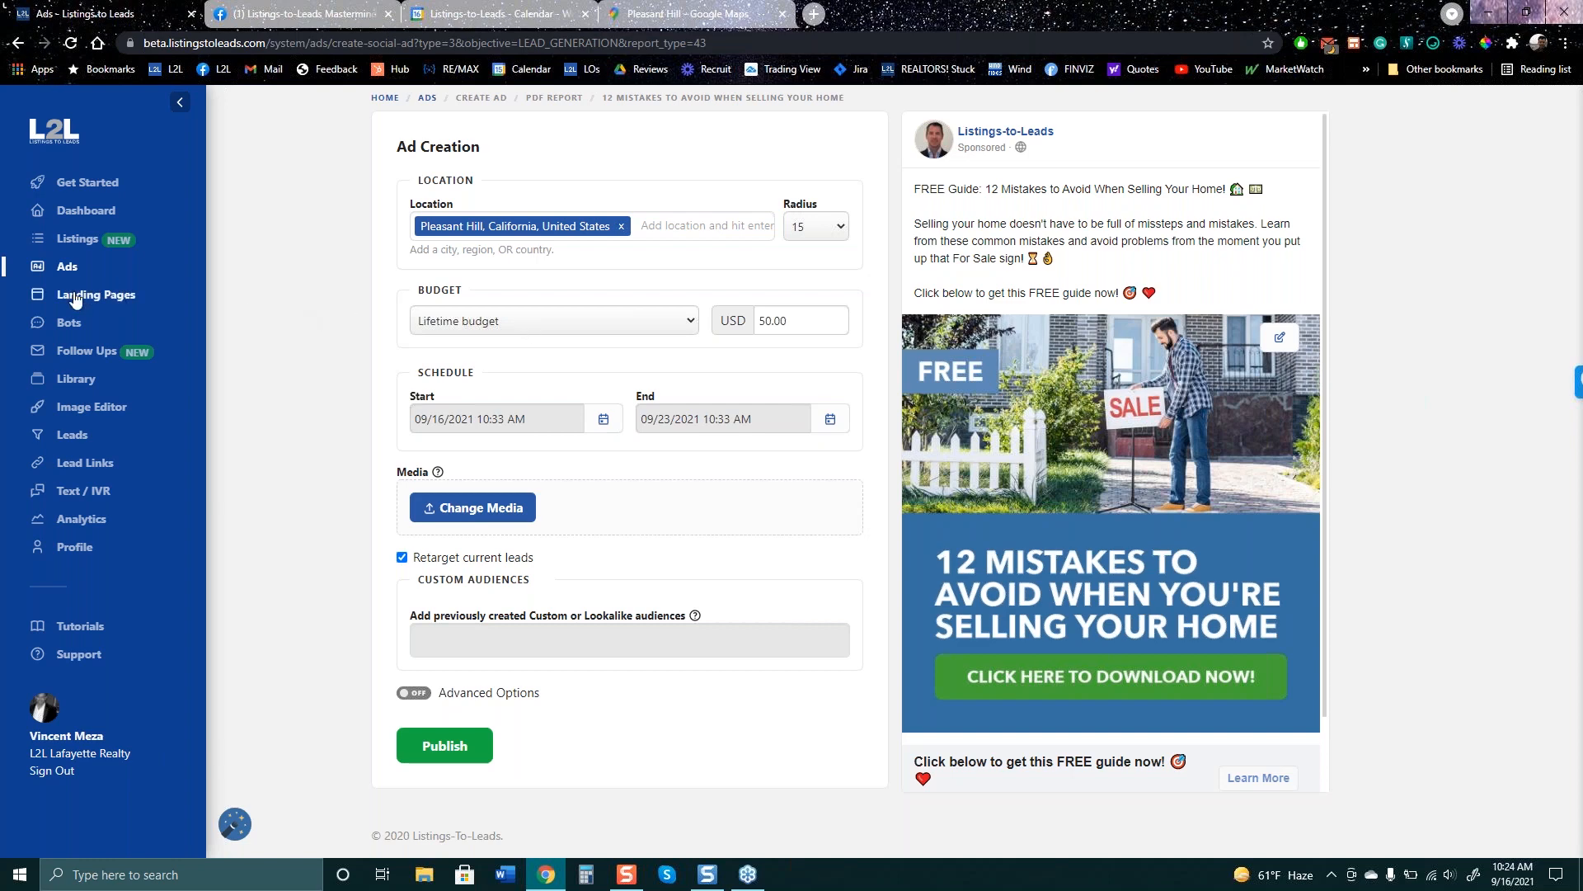
click(70, 268)
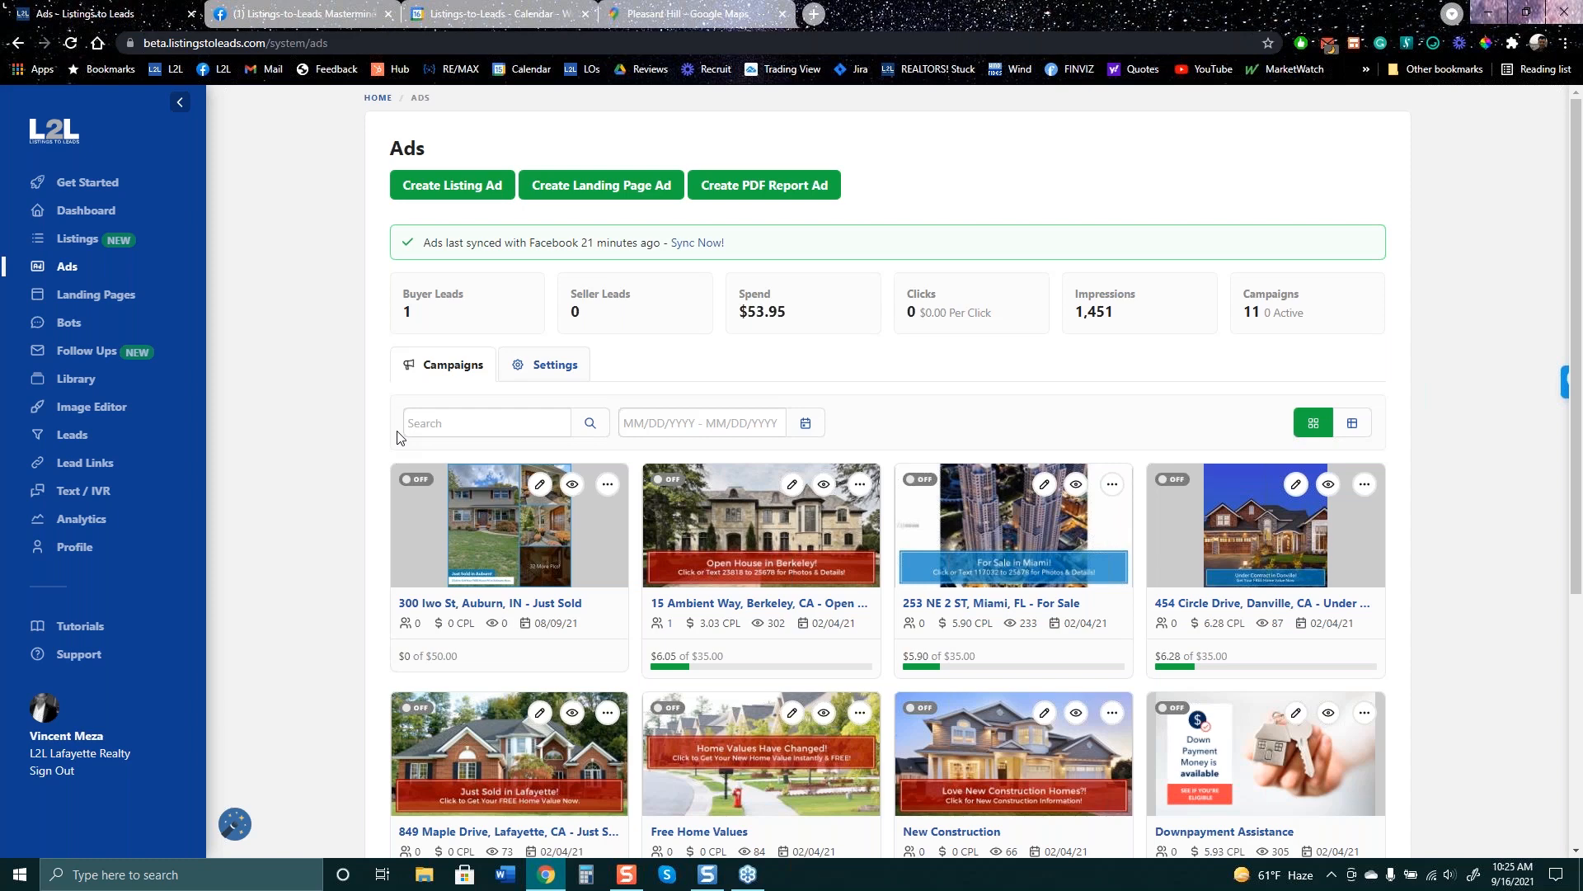
click(348, 25)
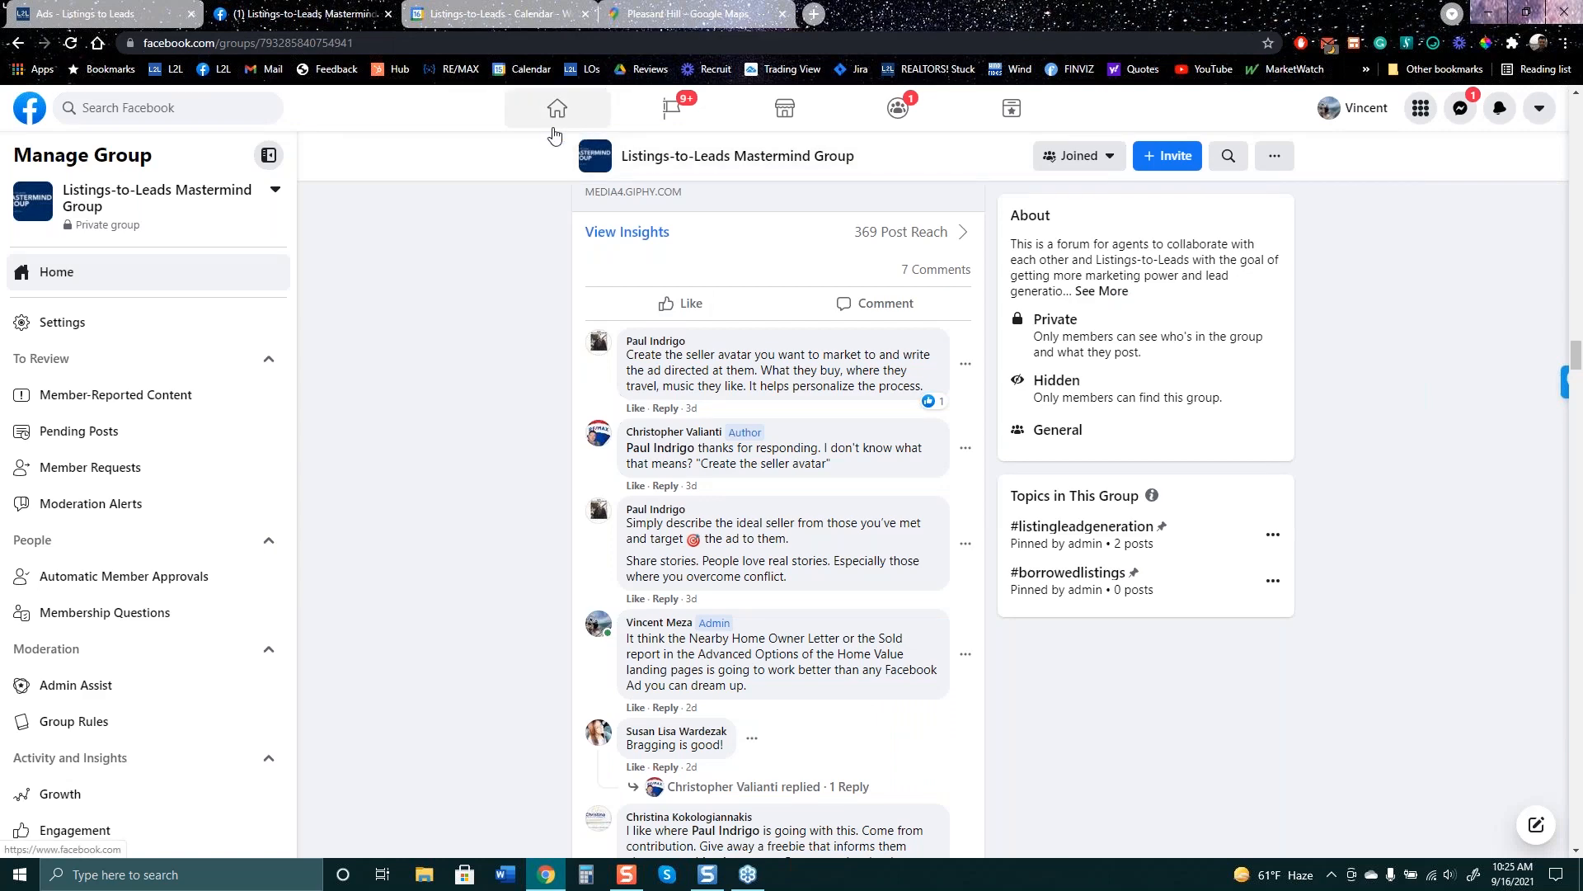
click(544, 125)
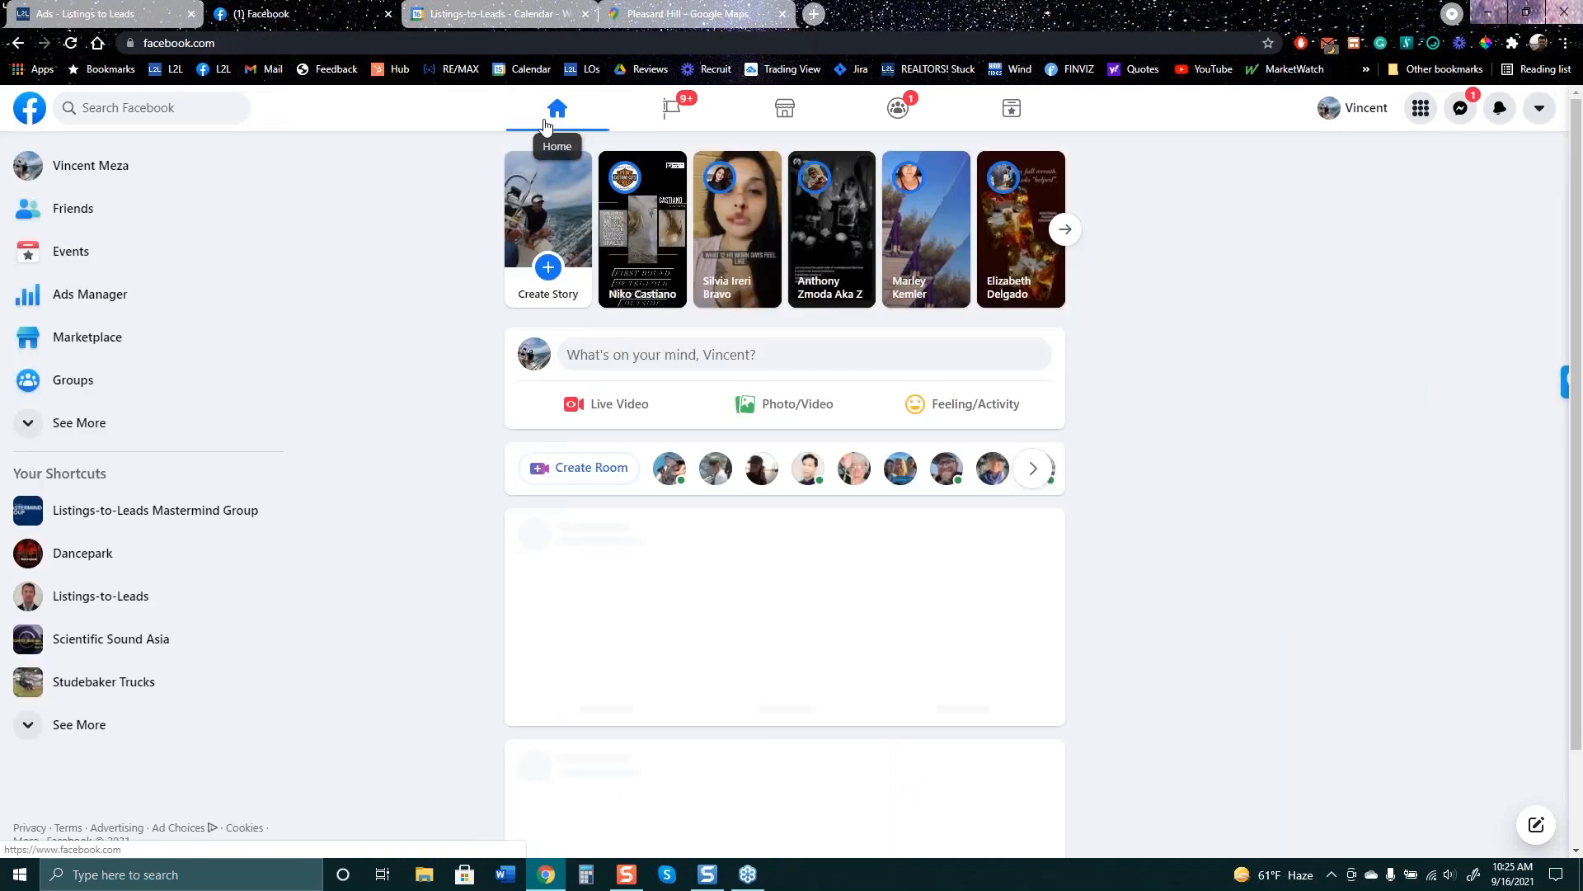
scroll(495, 272, down, 3)
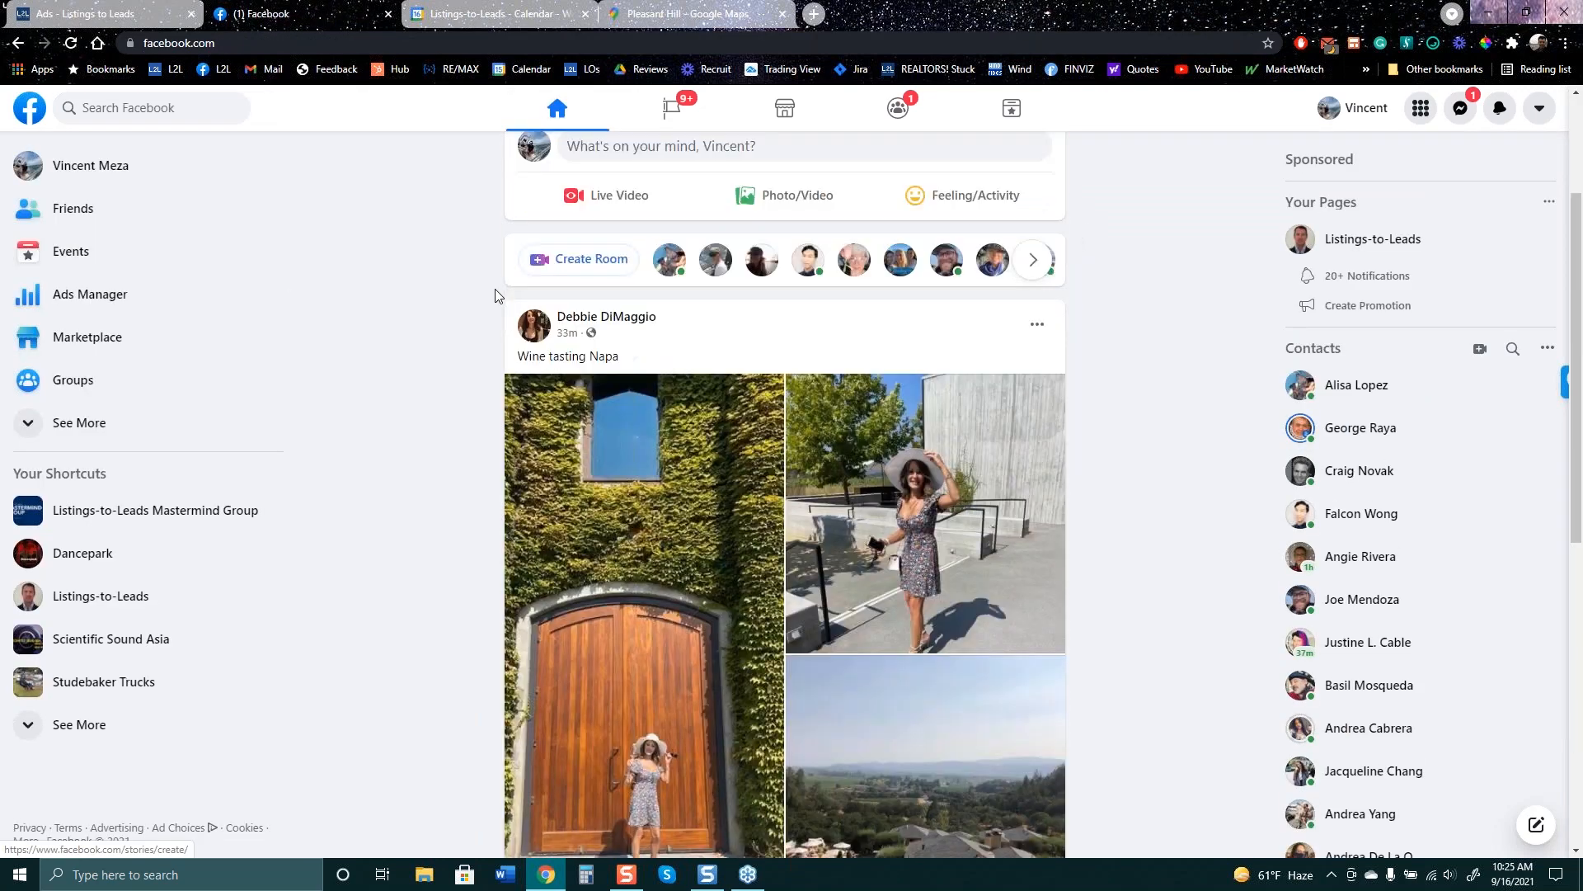
scroll(428, 249, down, 3)
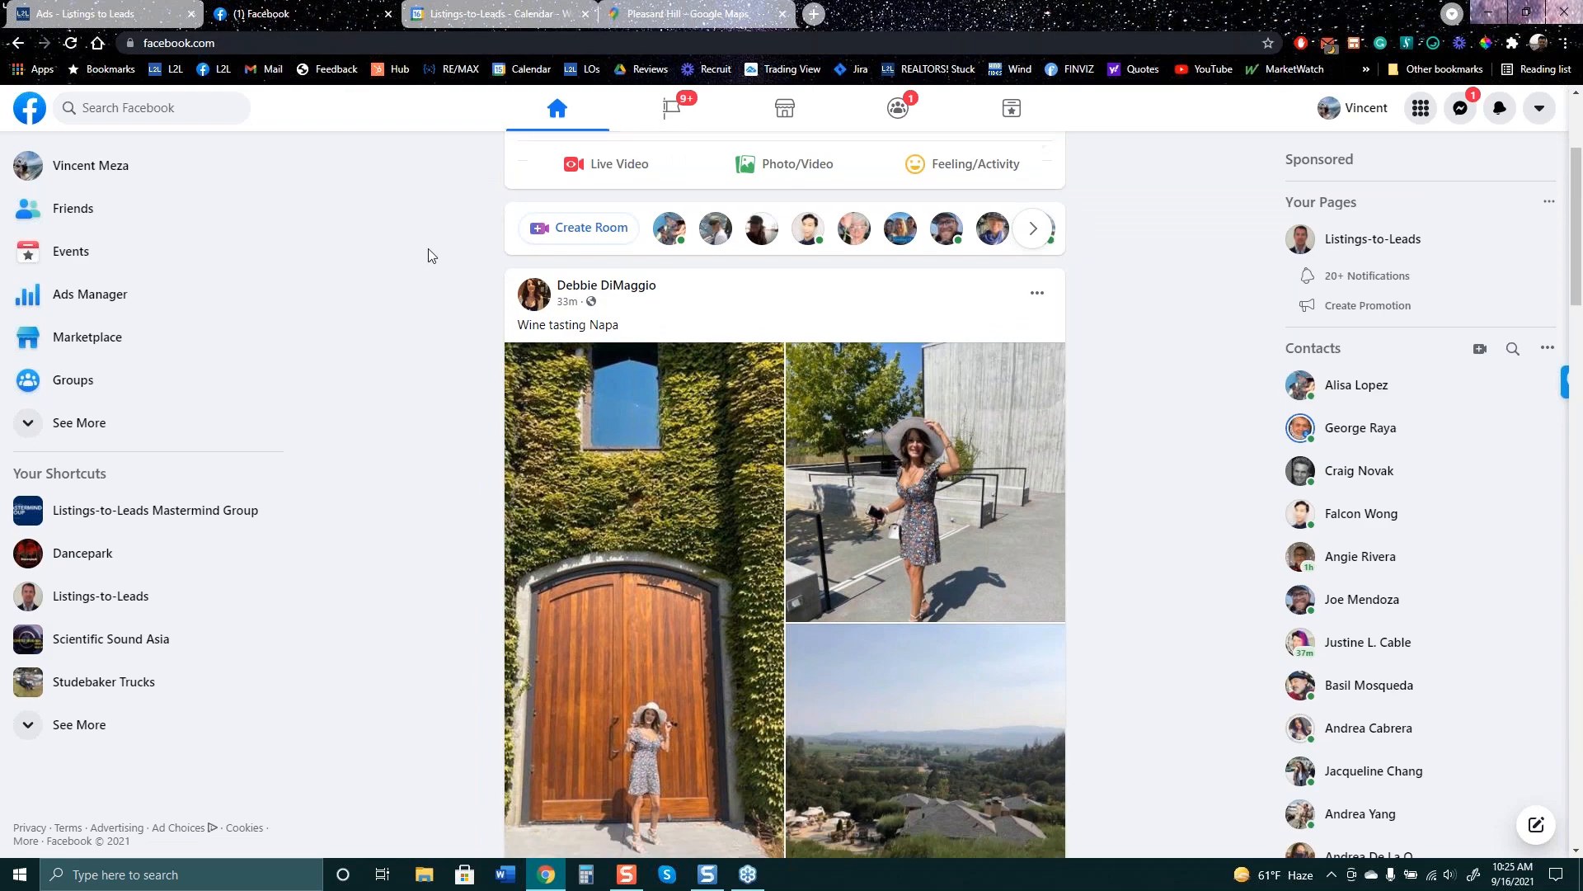
scroll(484, 230, up, 3)
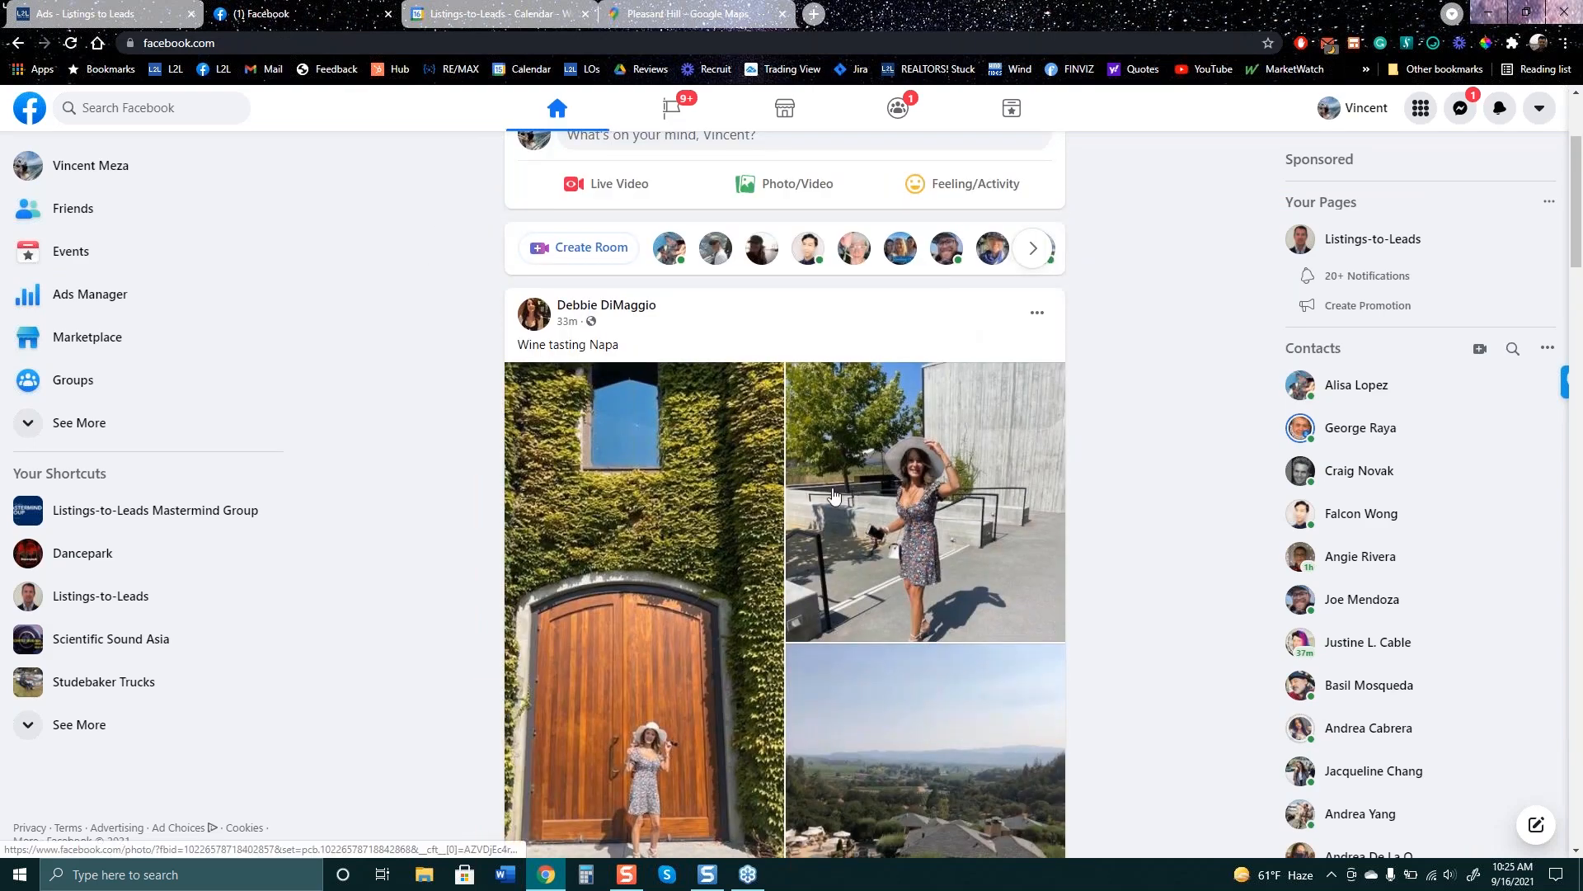
scroll(833, 495, down, 1)
scroll(829, 503, down, 10)
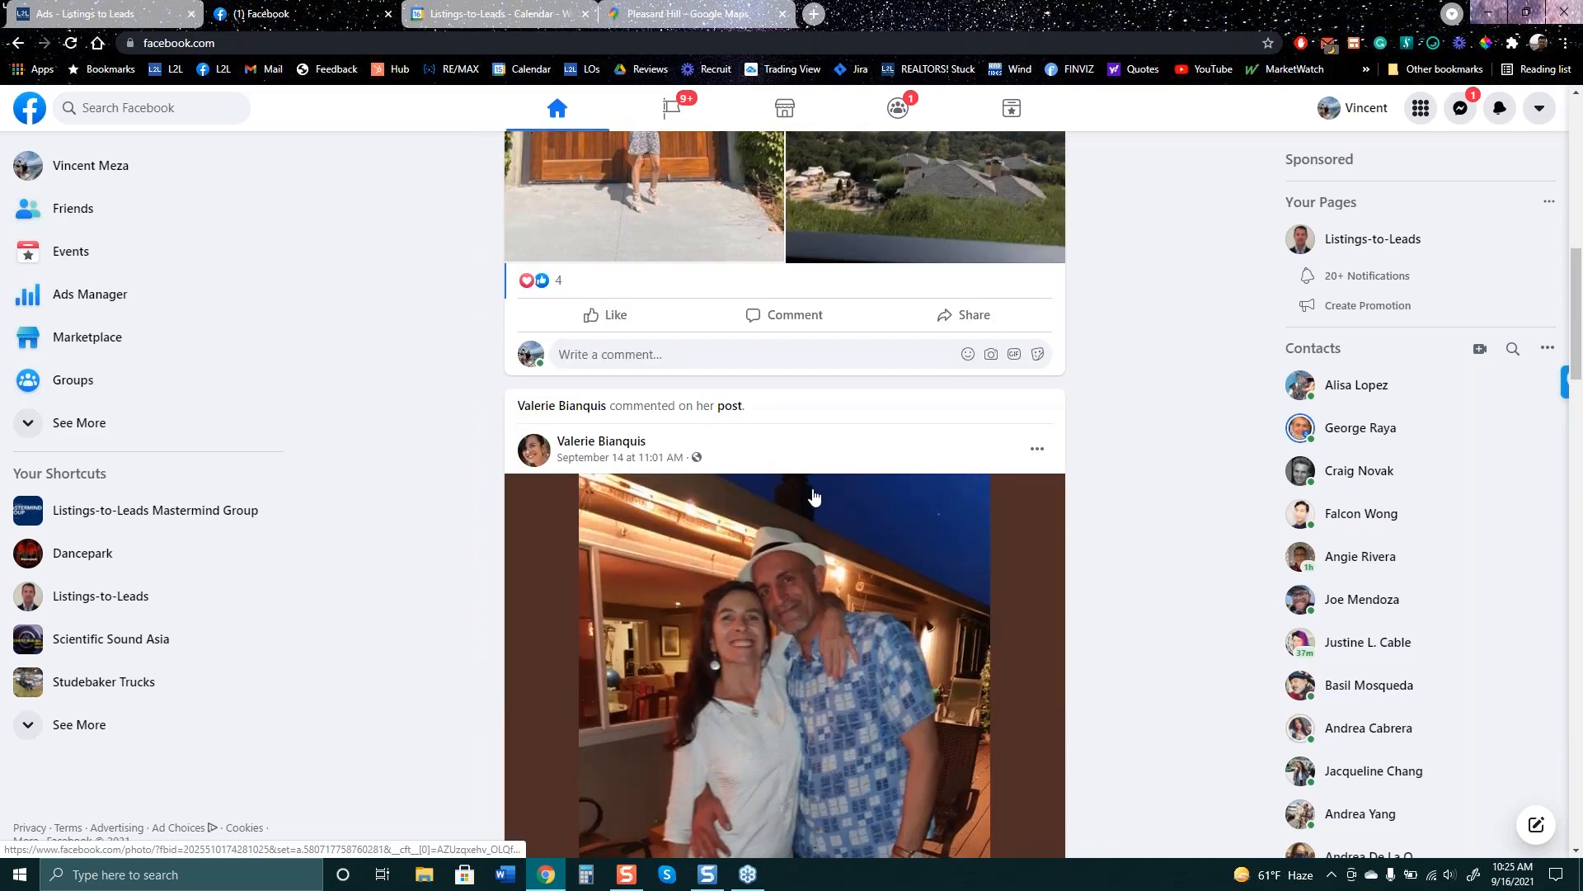
scroll(804, 479, down, 3)
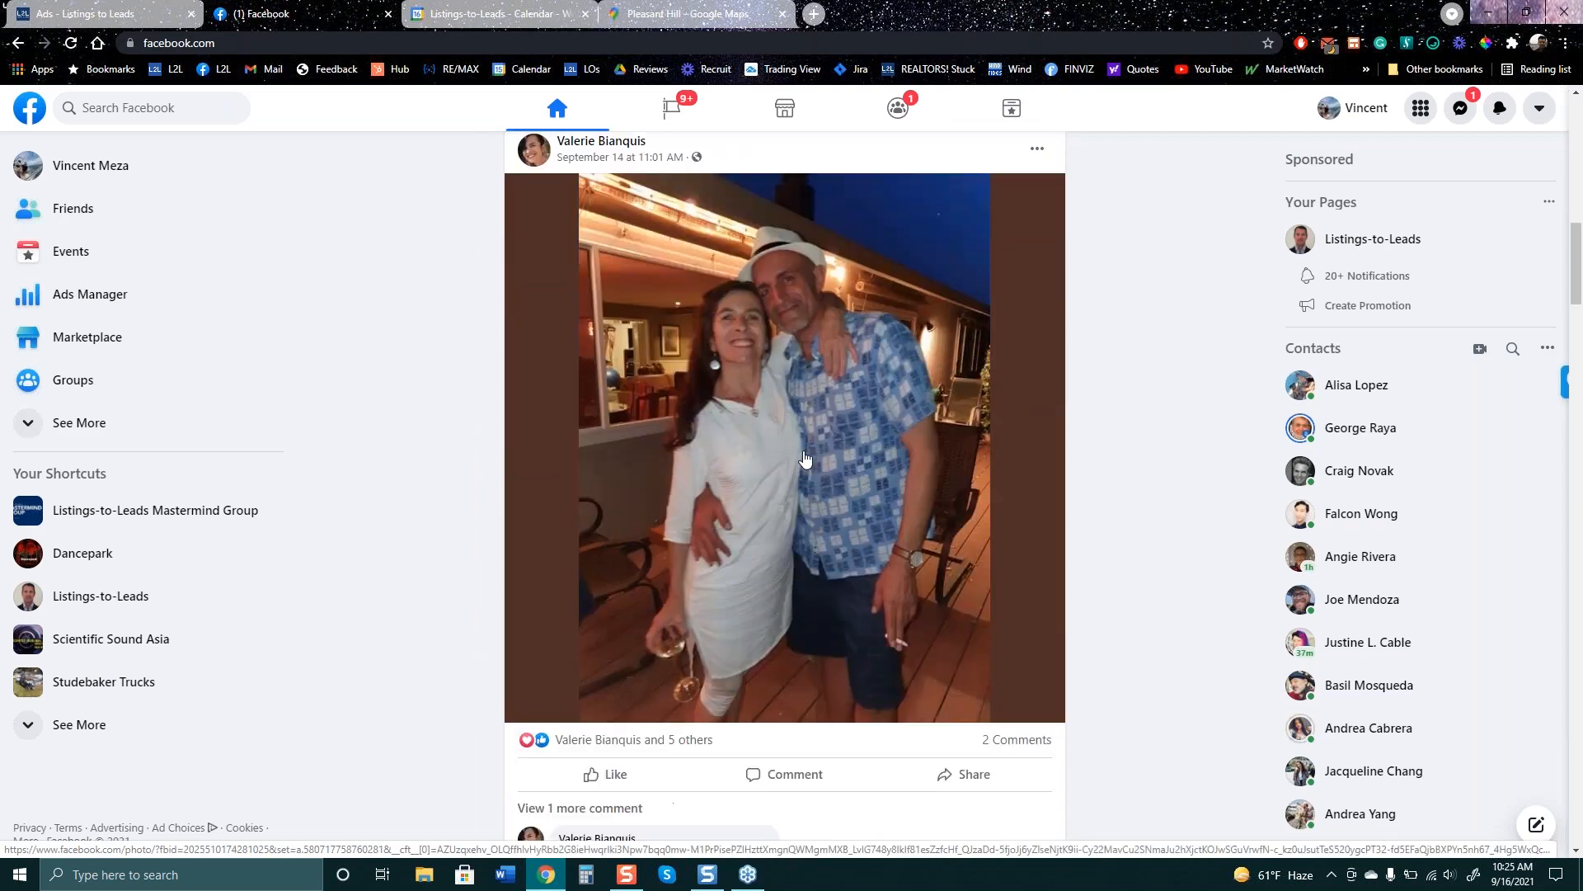
scroll(797, 455, down, 13)
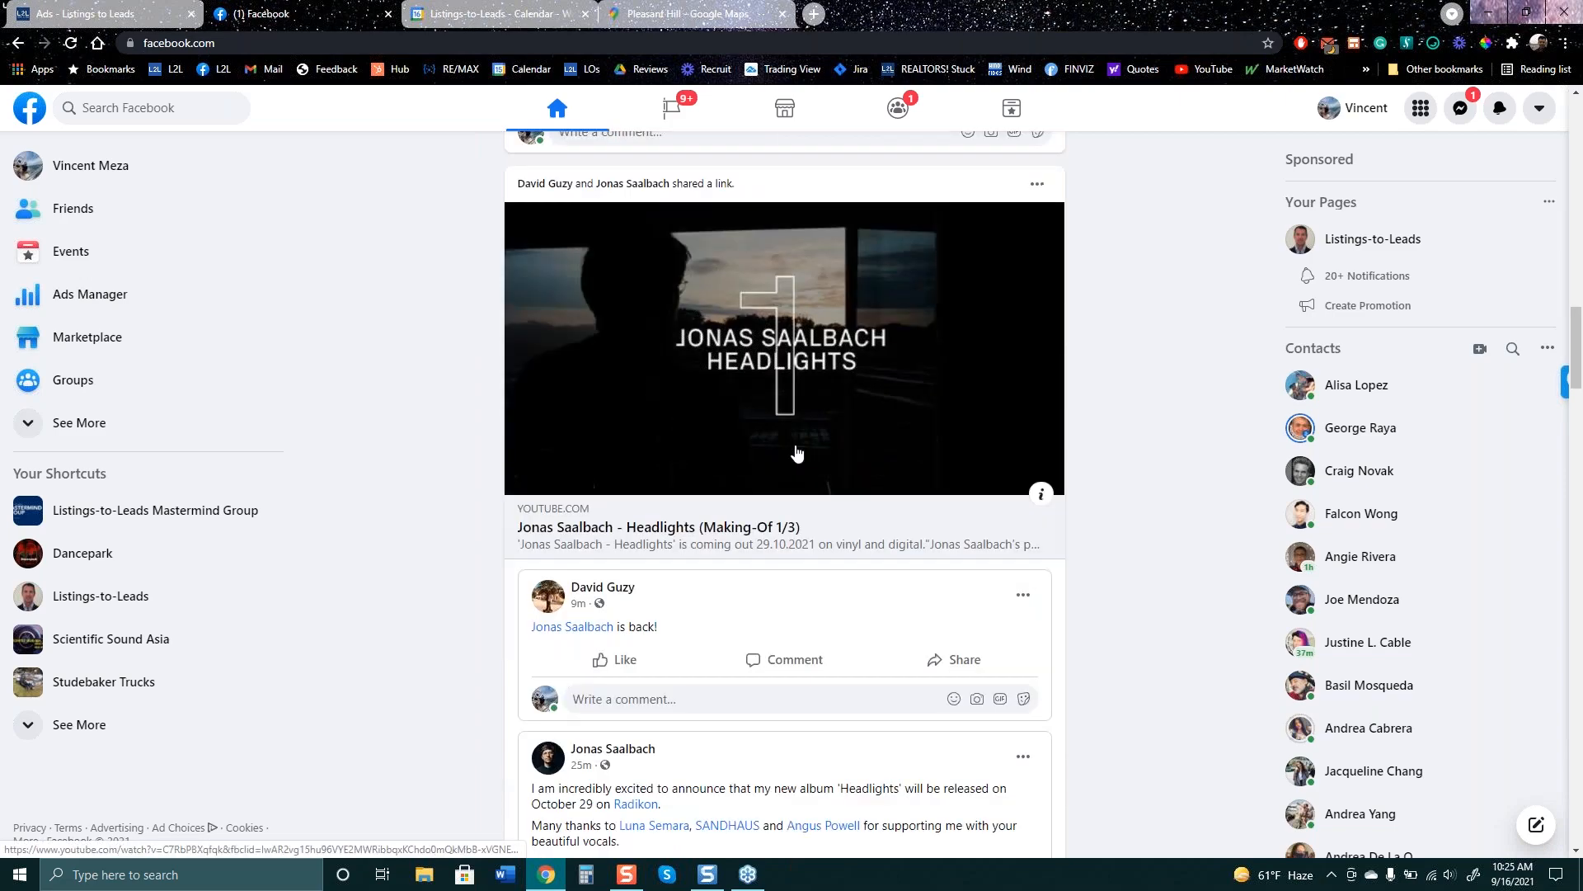
scroll(795, 448, down, 8)
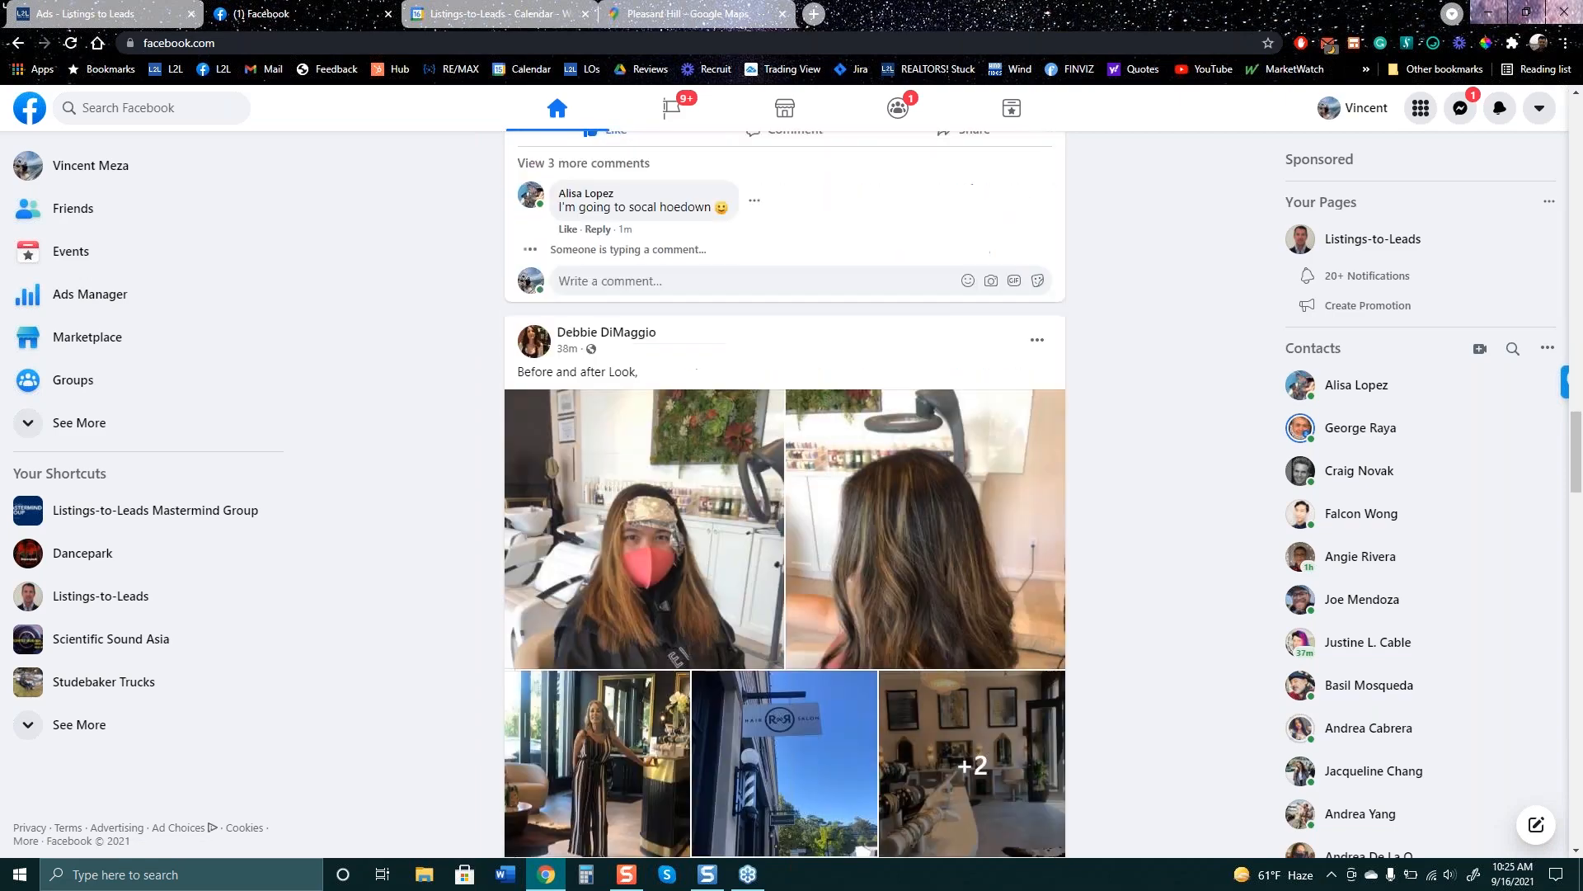
scroll(785, 450, down, 12)
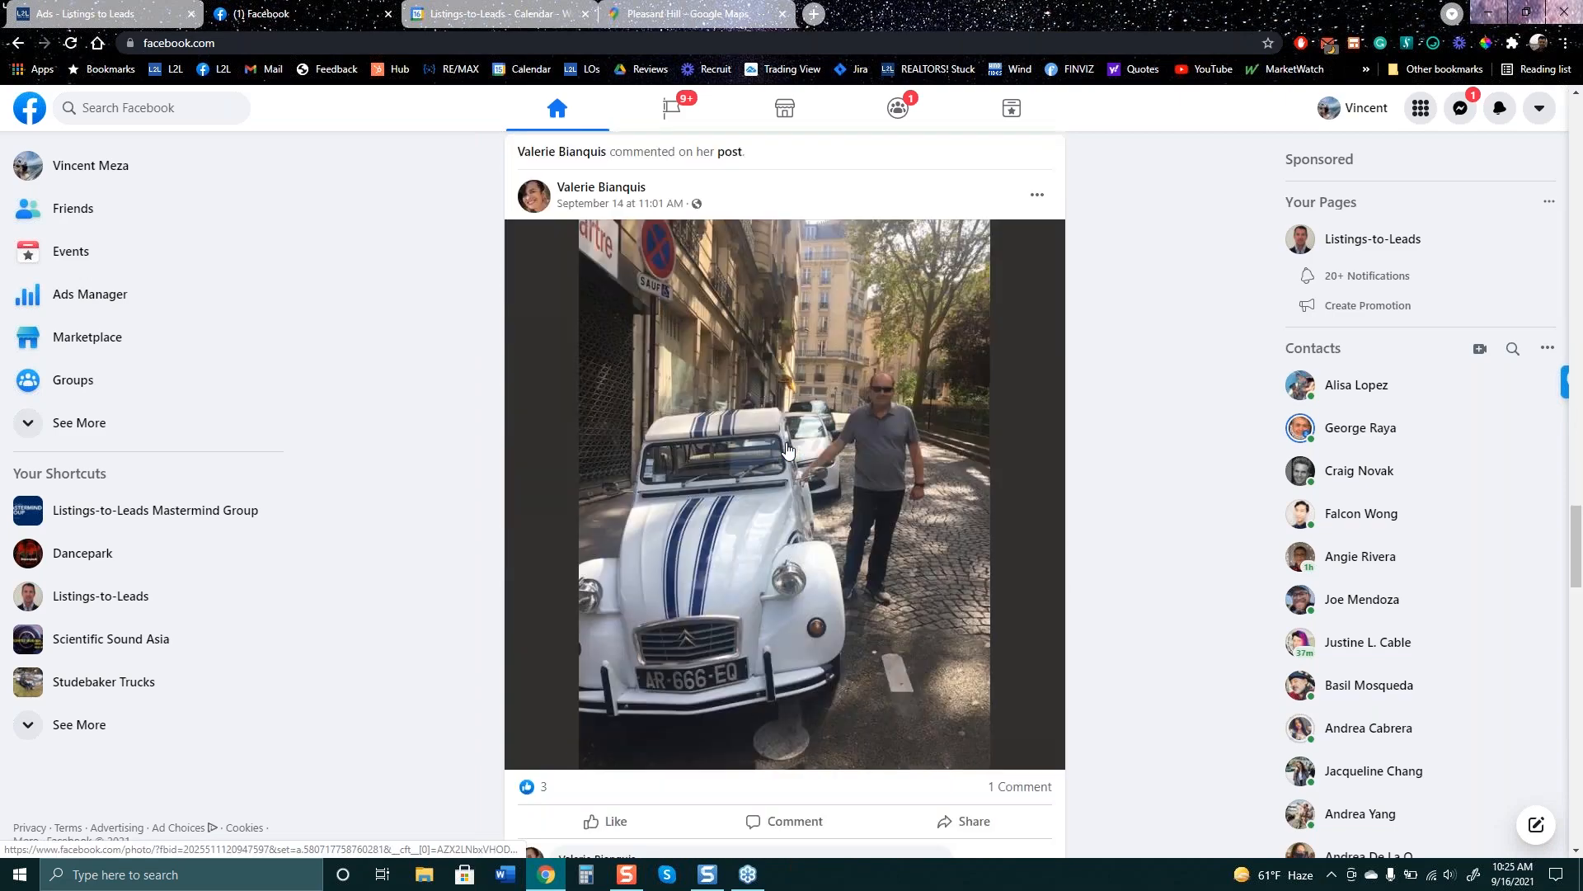
scroll(785, 450, down, 8)
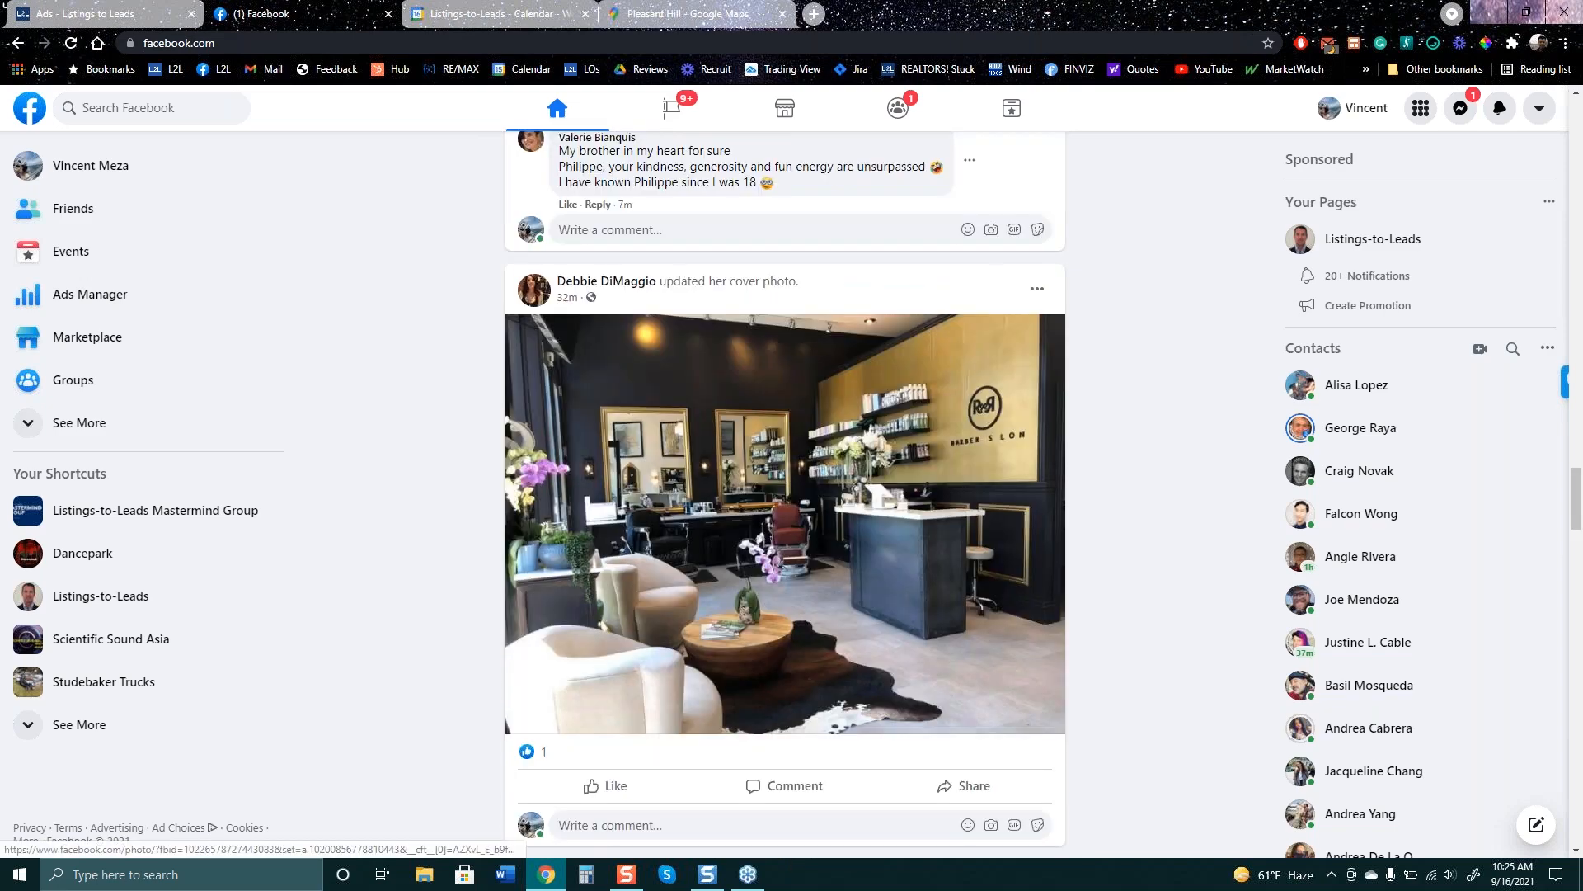
scroll(760, 460, down, 16)
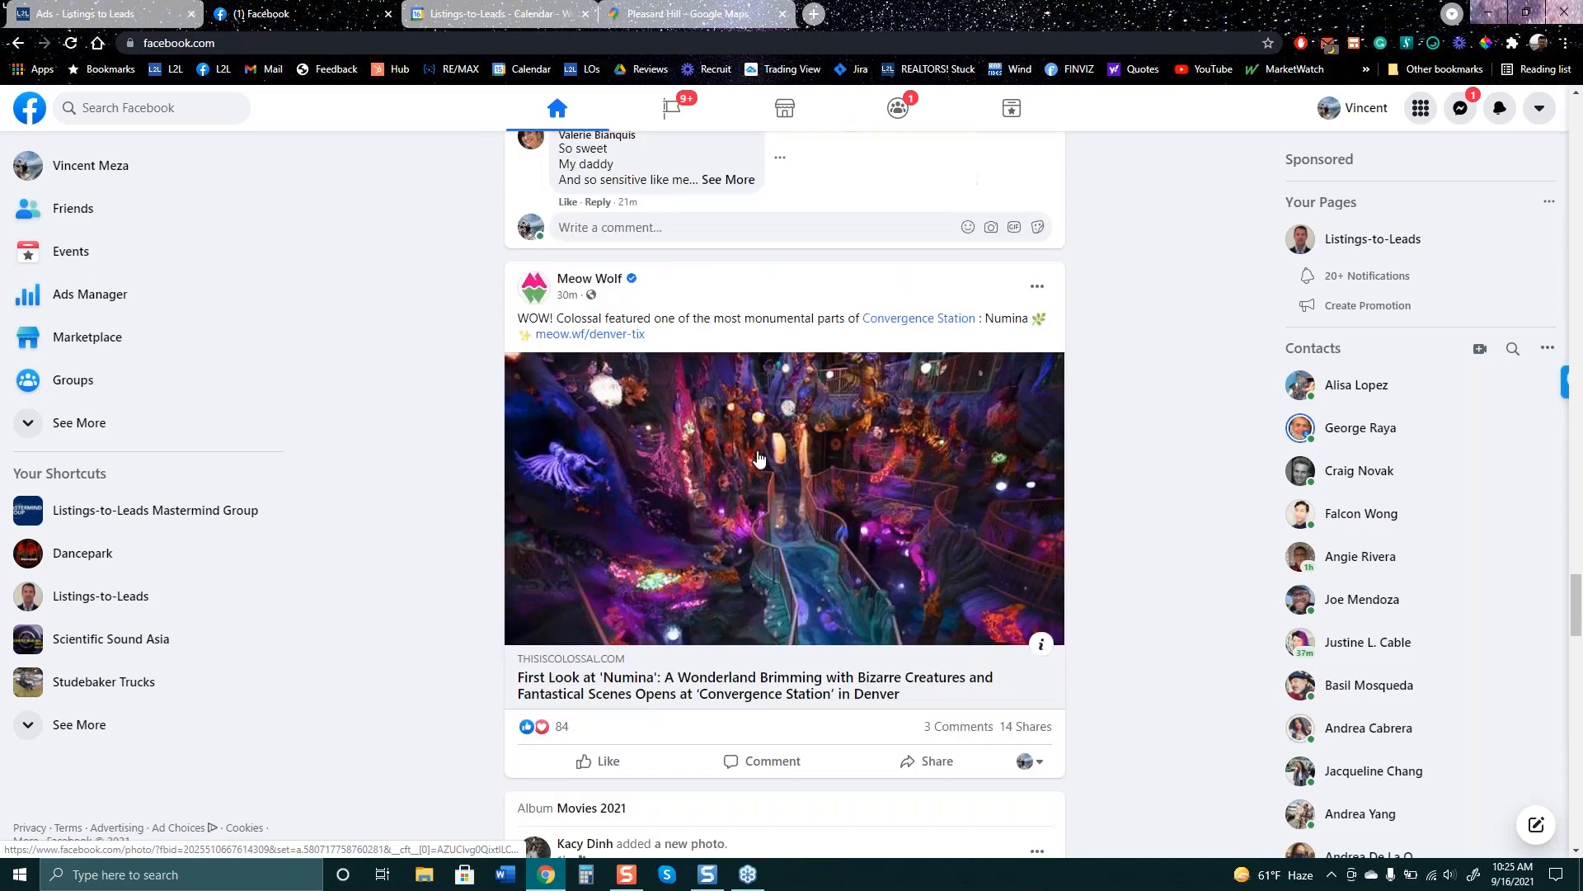
scroll(760, 459, down, 3)
scroll(726, 396, up, 3)
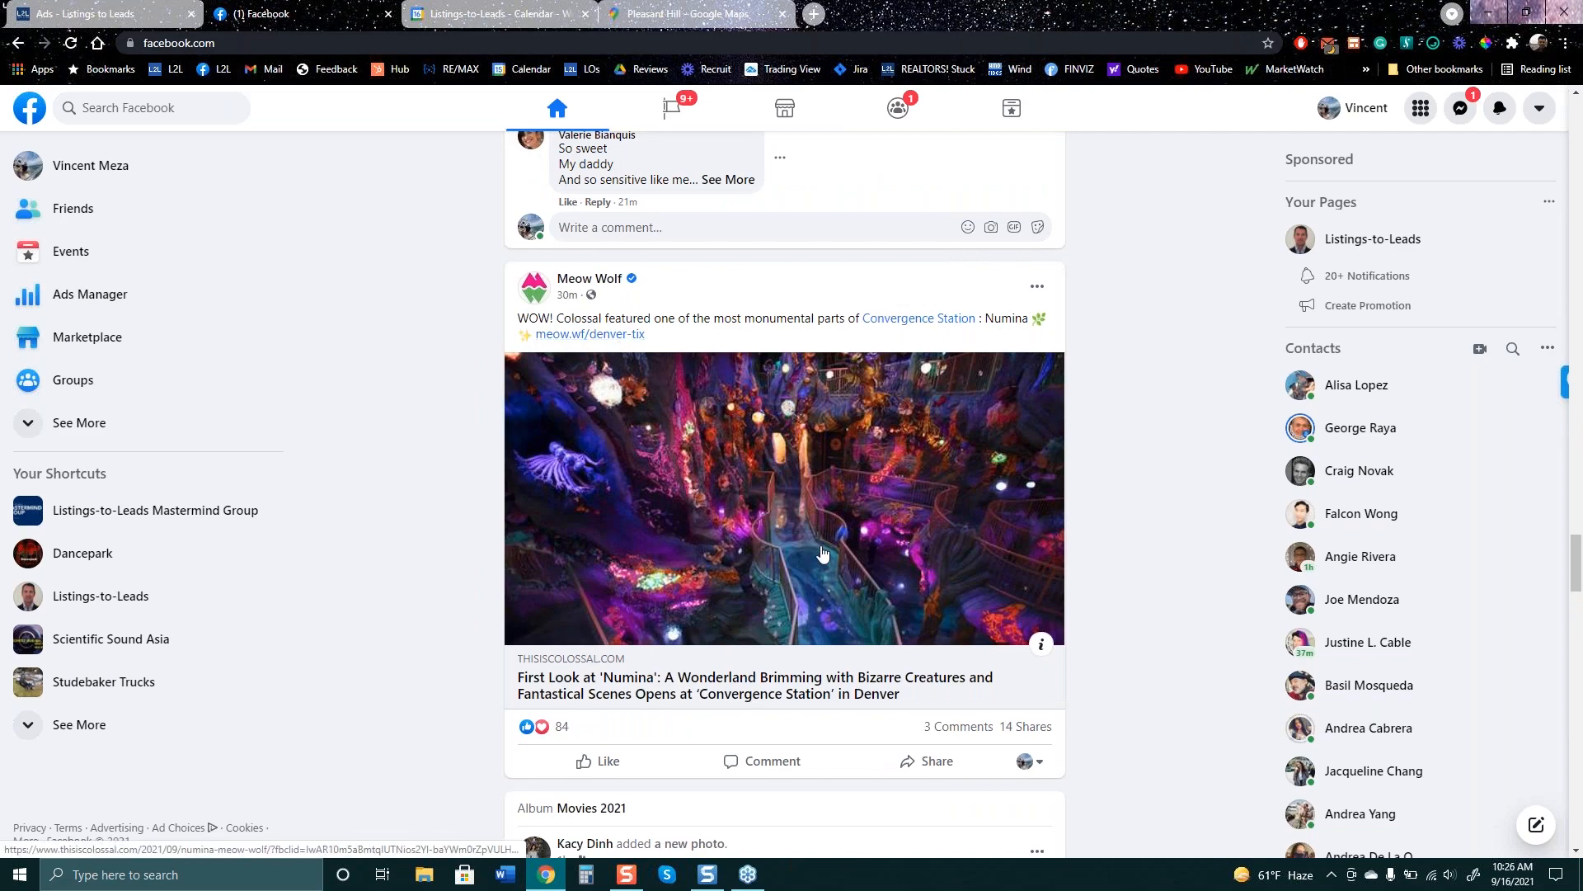
scroll(750, 515, down, 10)
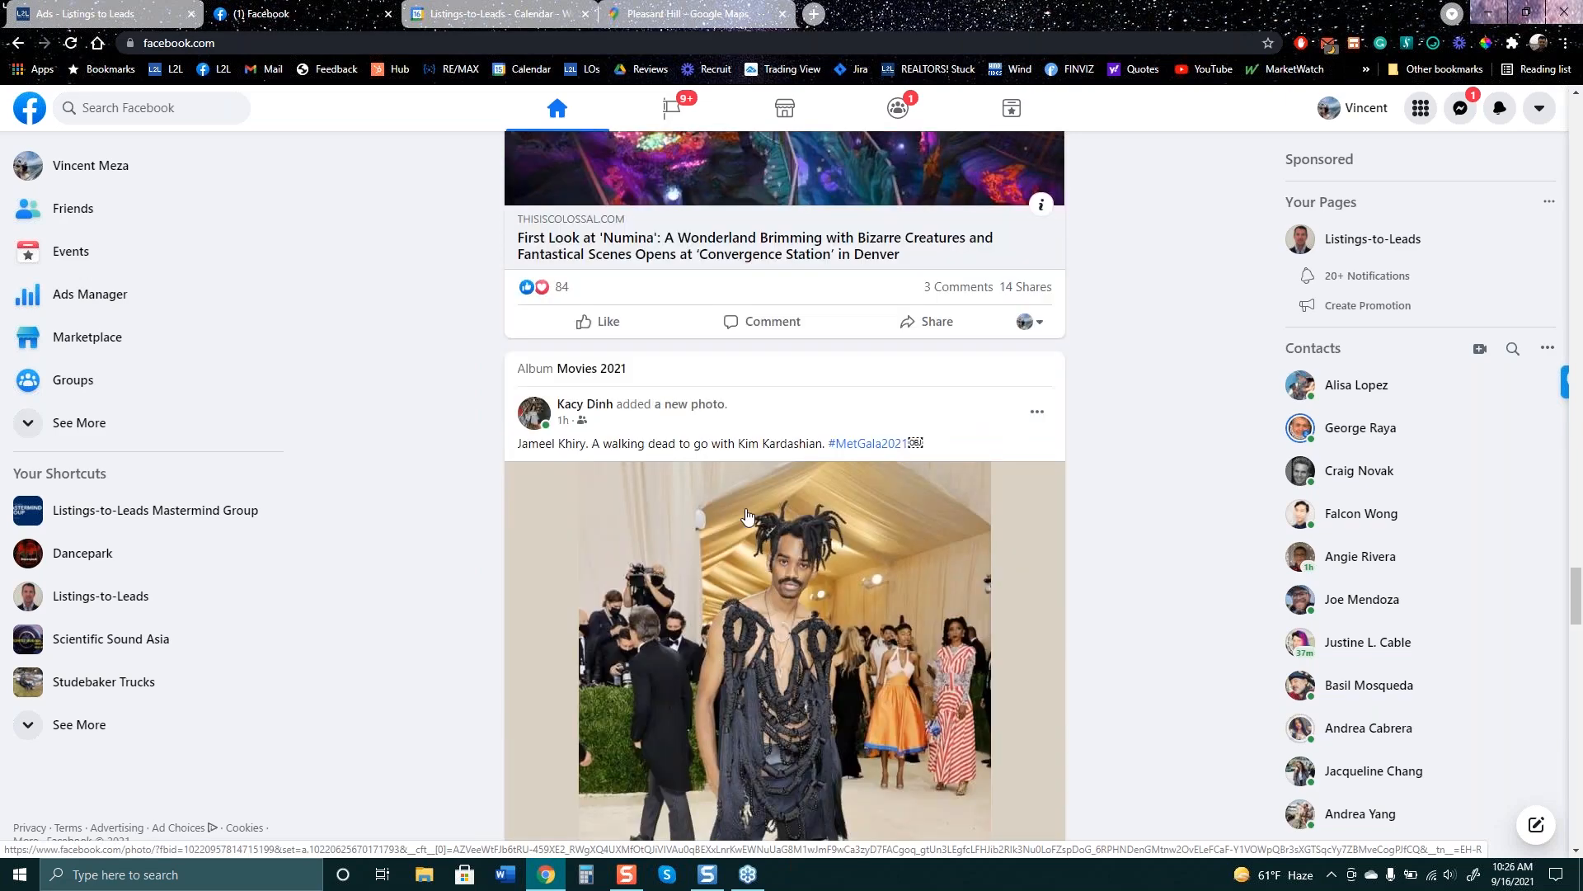
scroll(730, 518, down, 9)
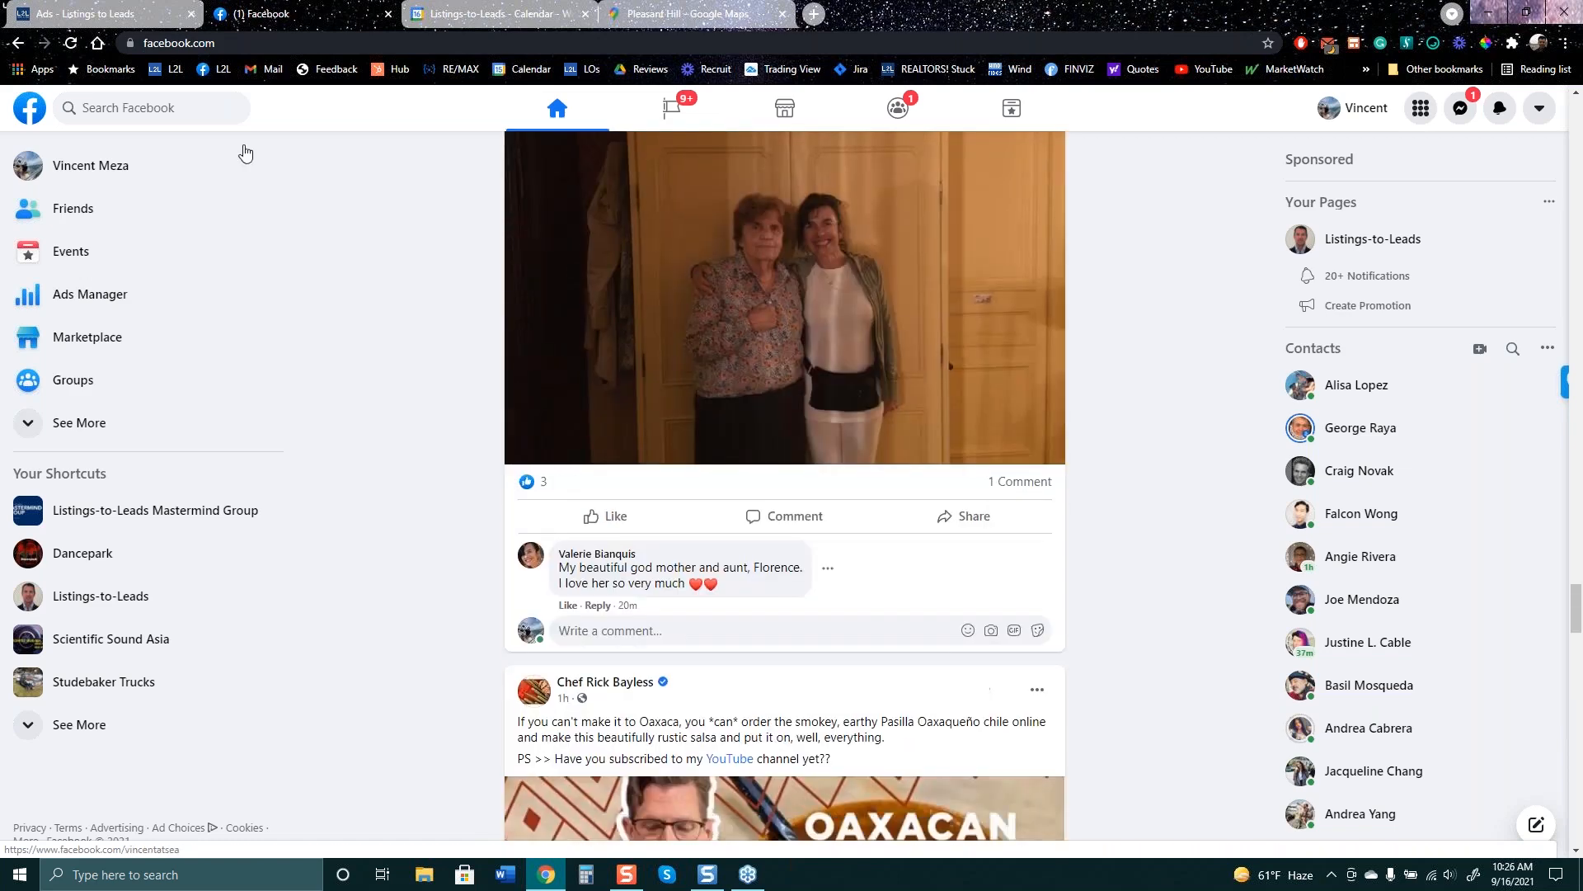
scroll(324, 336, down, 7)
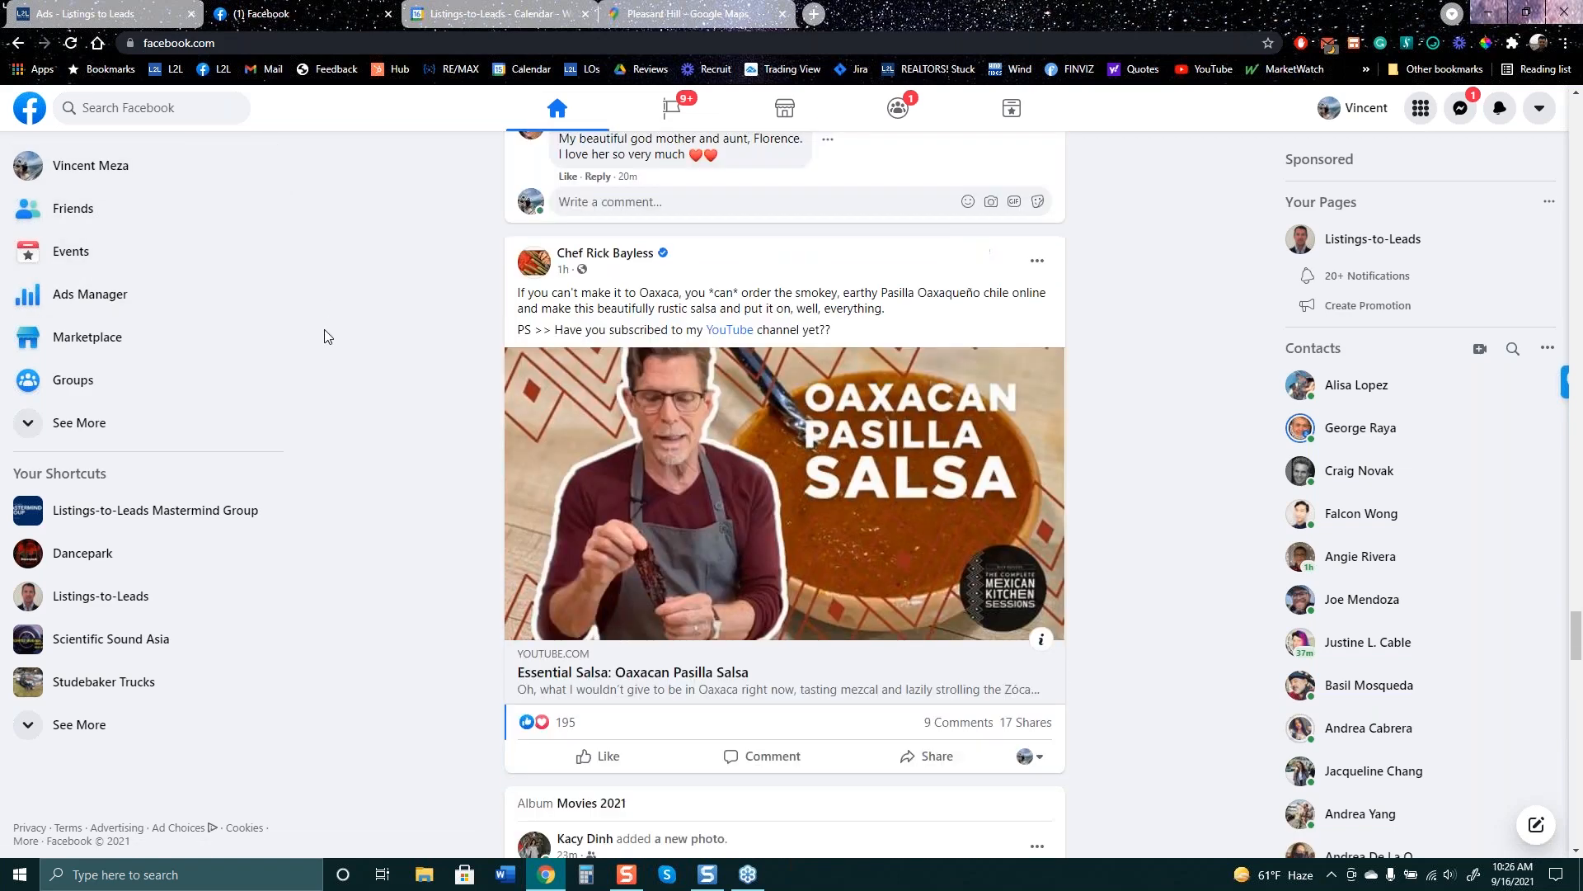
scroll(326, 338, down, 3)
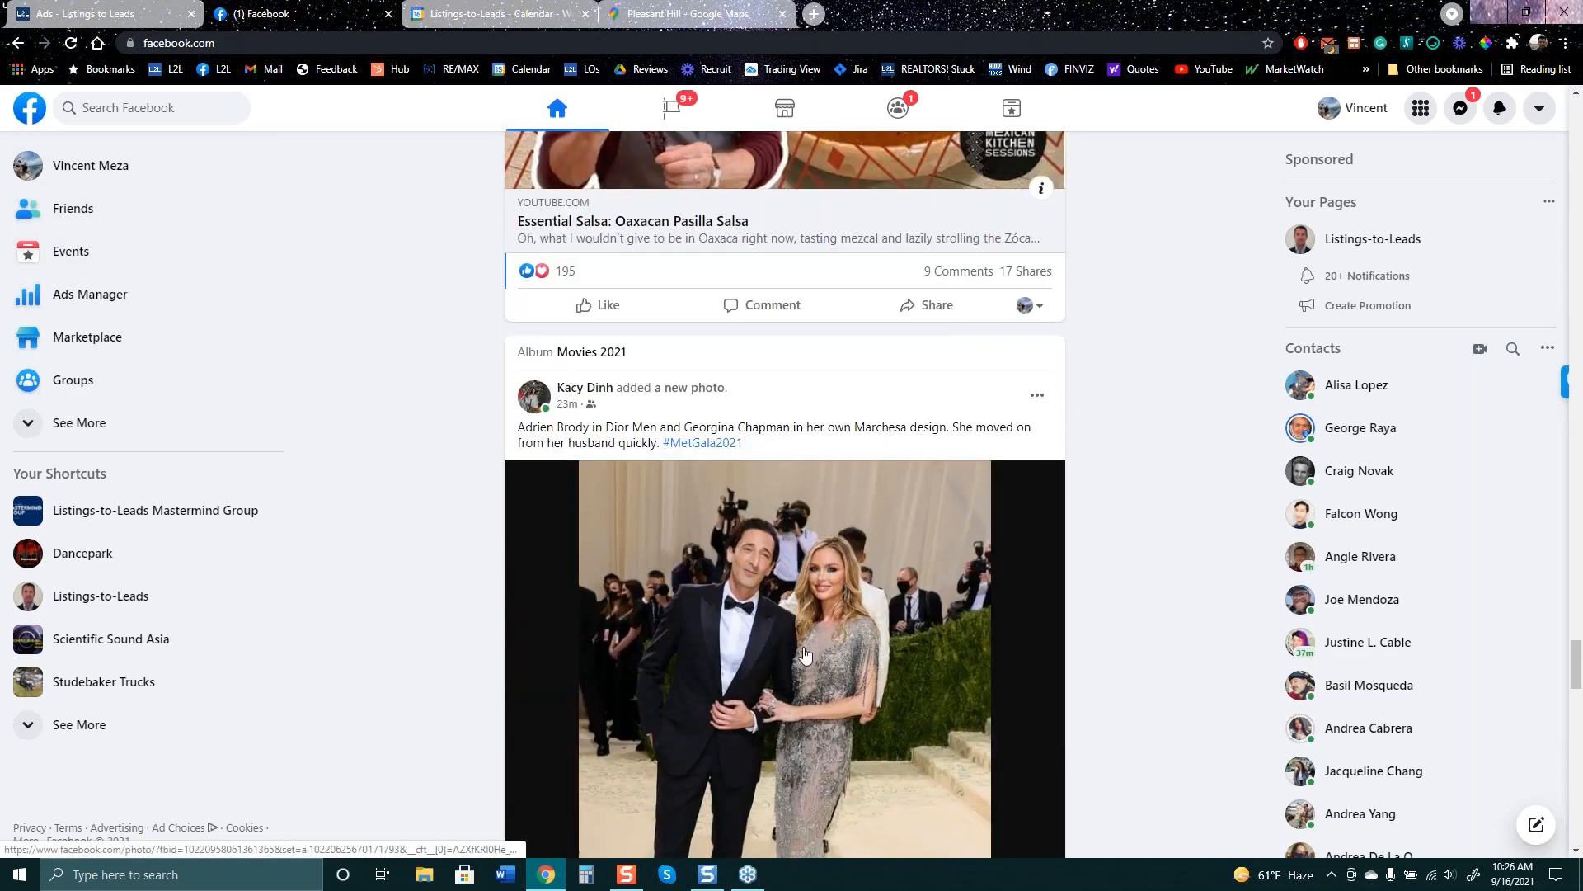
scroll(739, 573, down, 11)
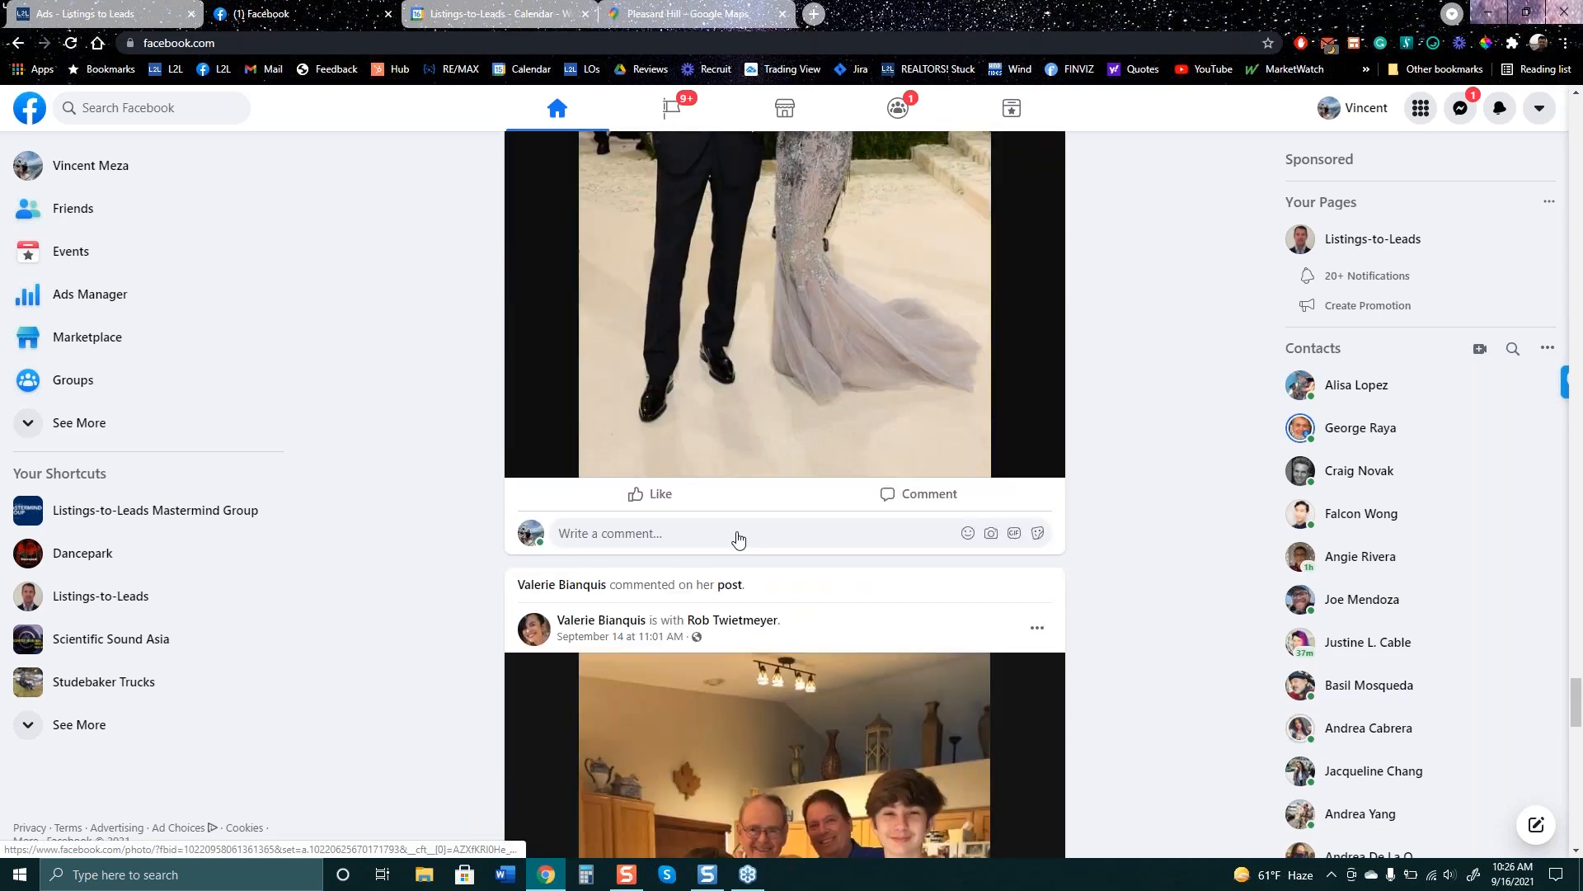
scroll(739, 528, down, 10)
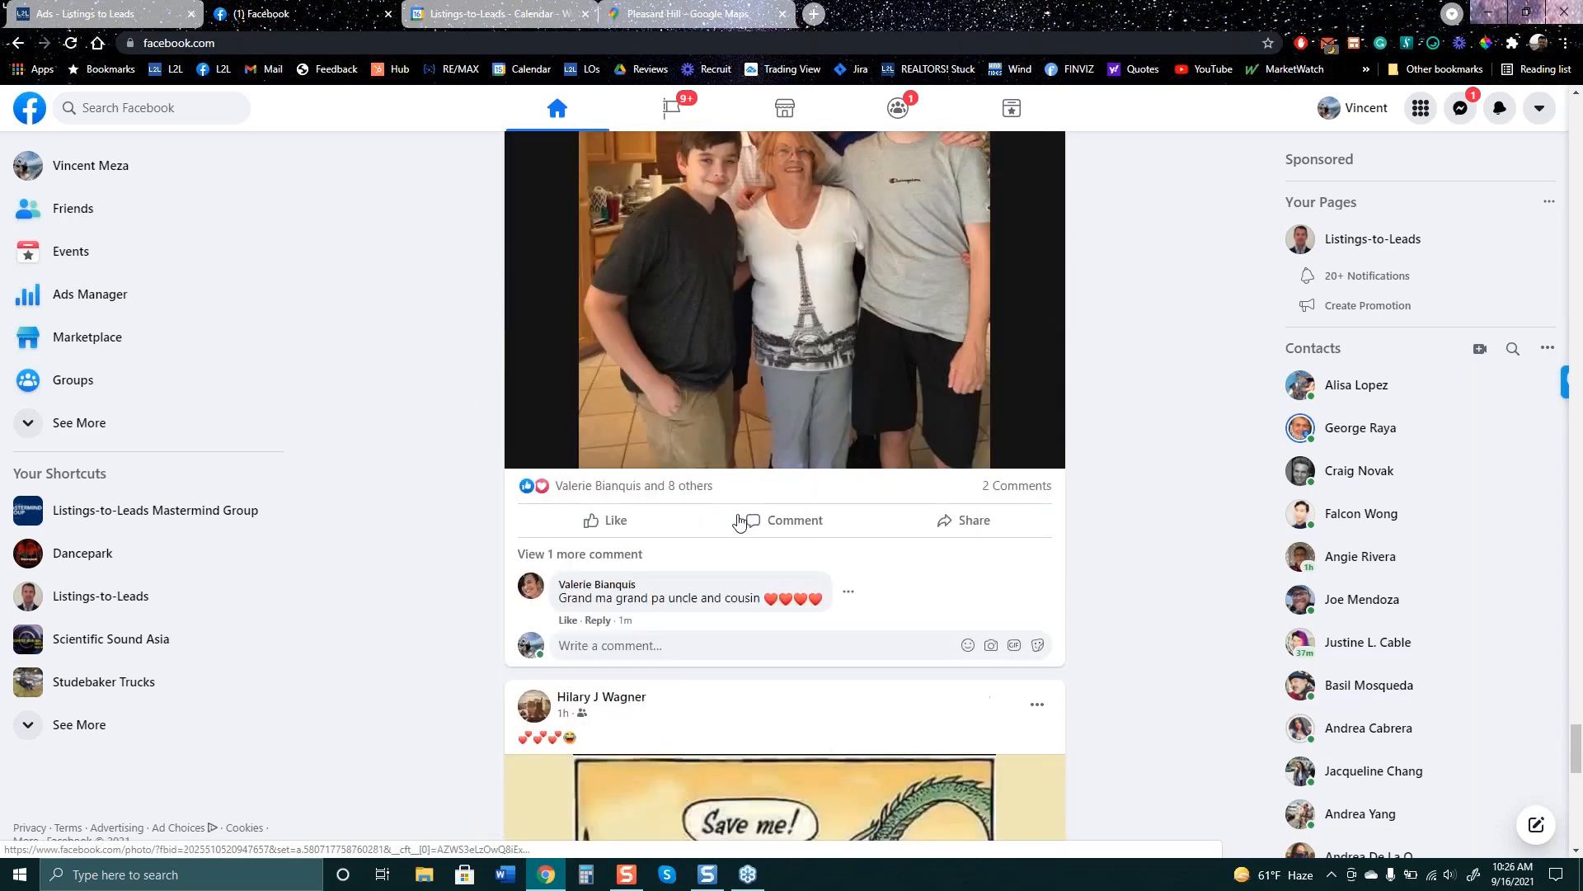
scroll(734, 526, down, 20)
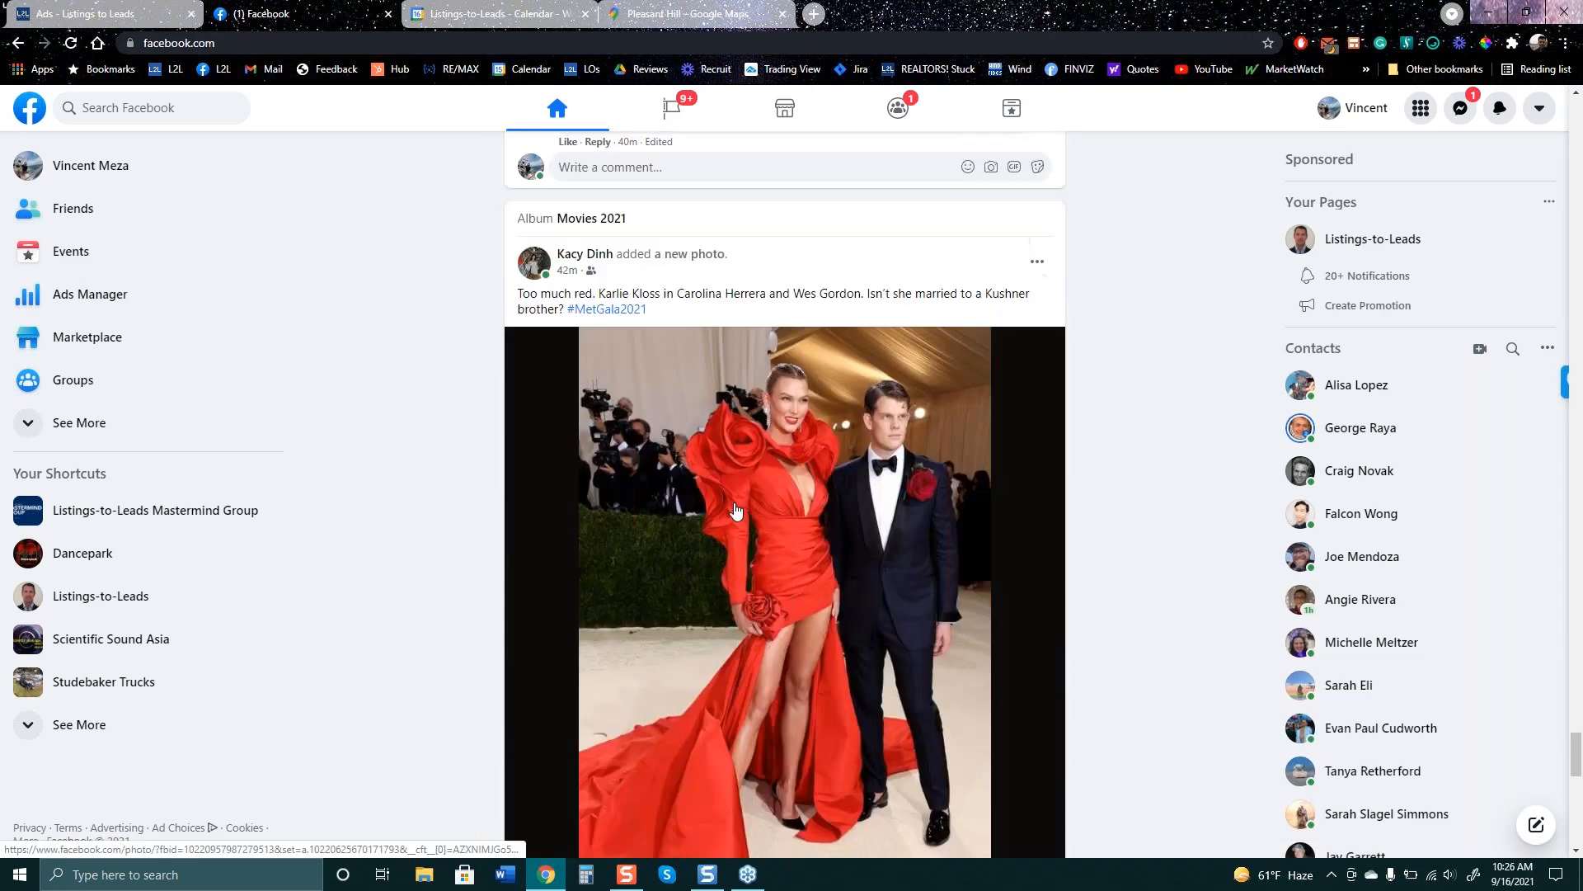
scroll(500, 478, down, 5)
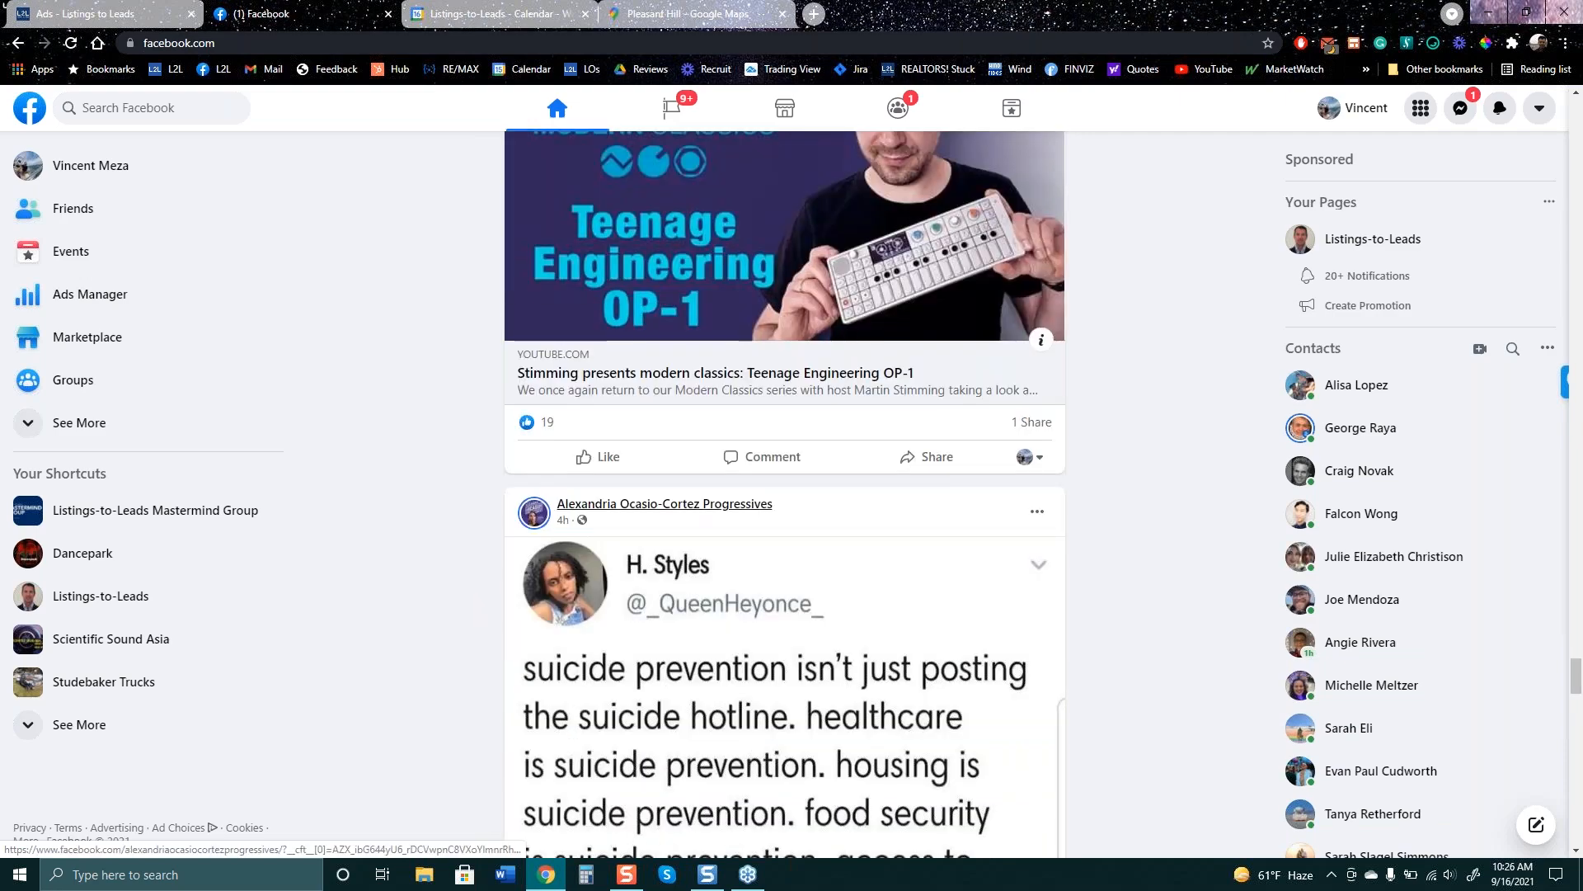
scroll(501, 478, up, 6)
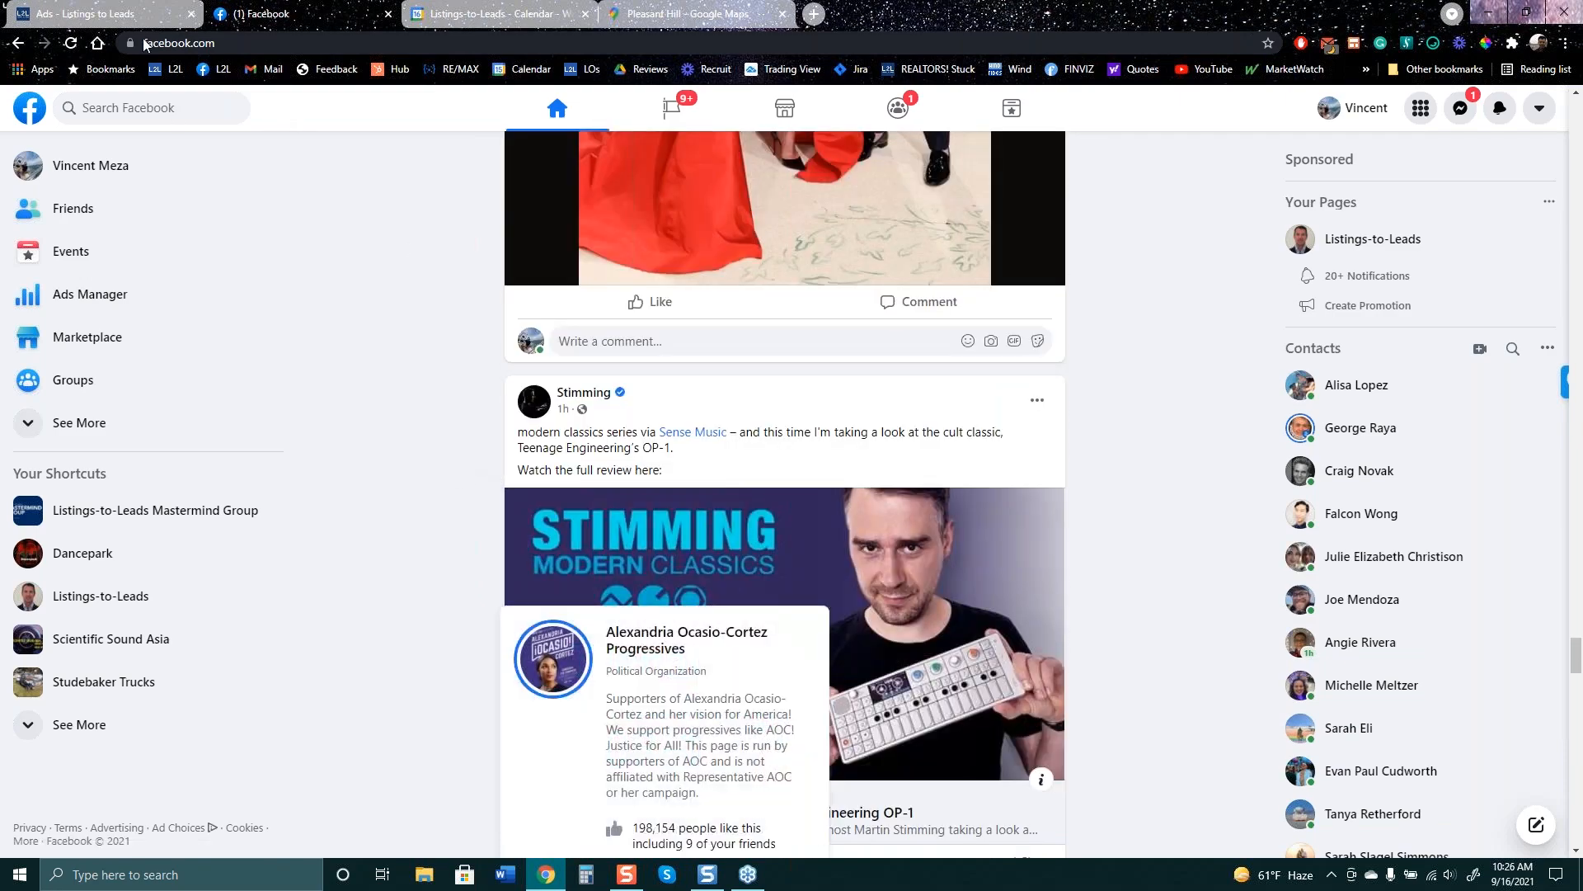
- Glance at the Facebook tab, then return to the L2L Ads dashboard tab
click(84, 12)
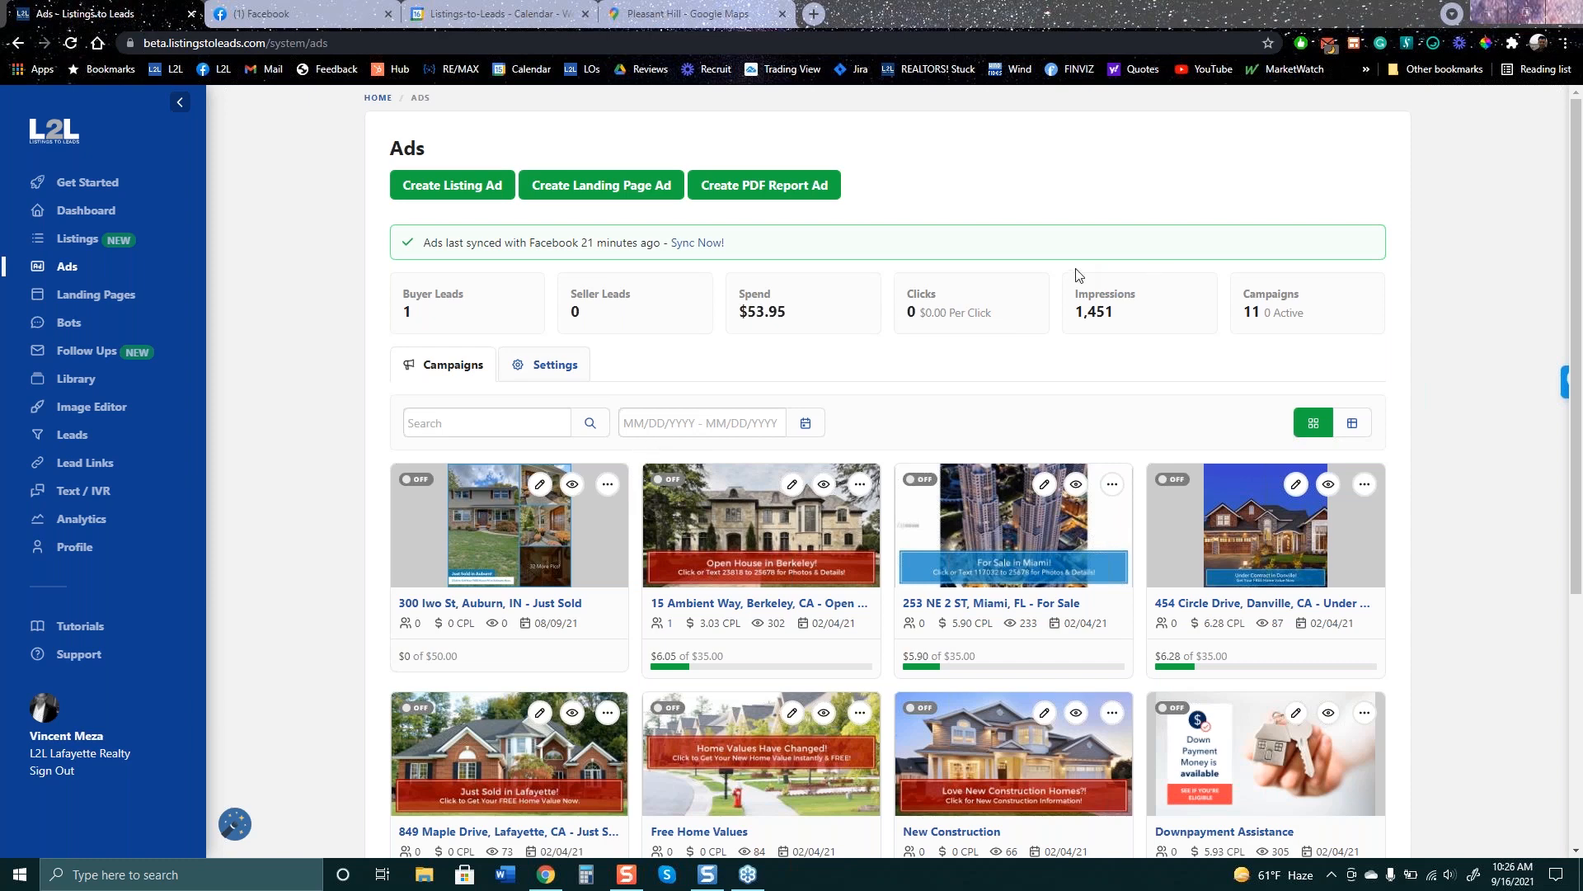
click(343, 13)
click(130, 18)
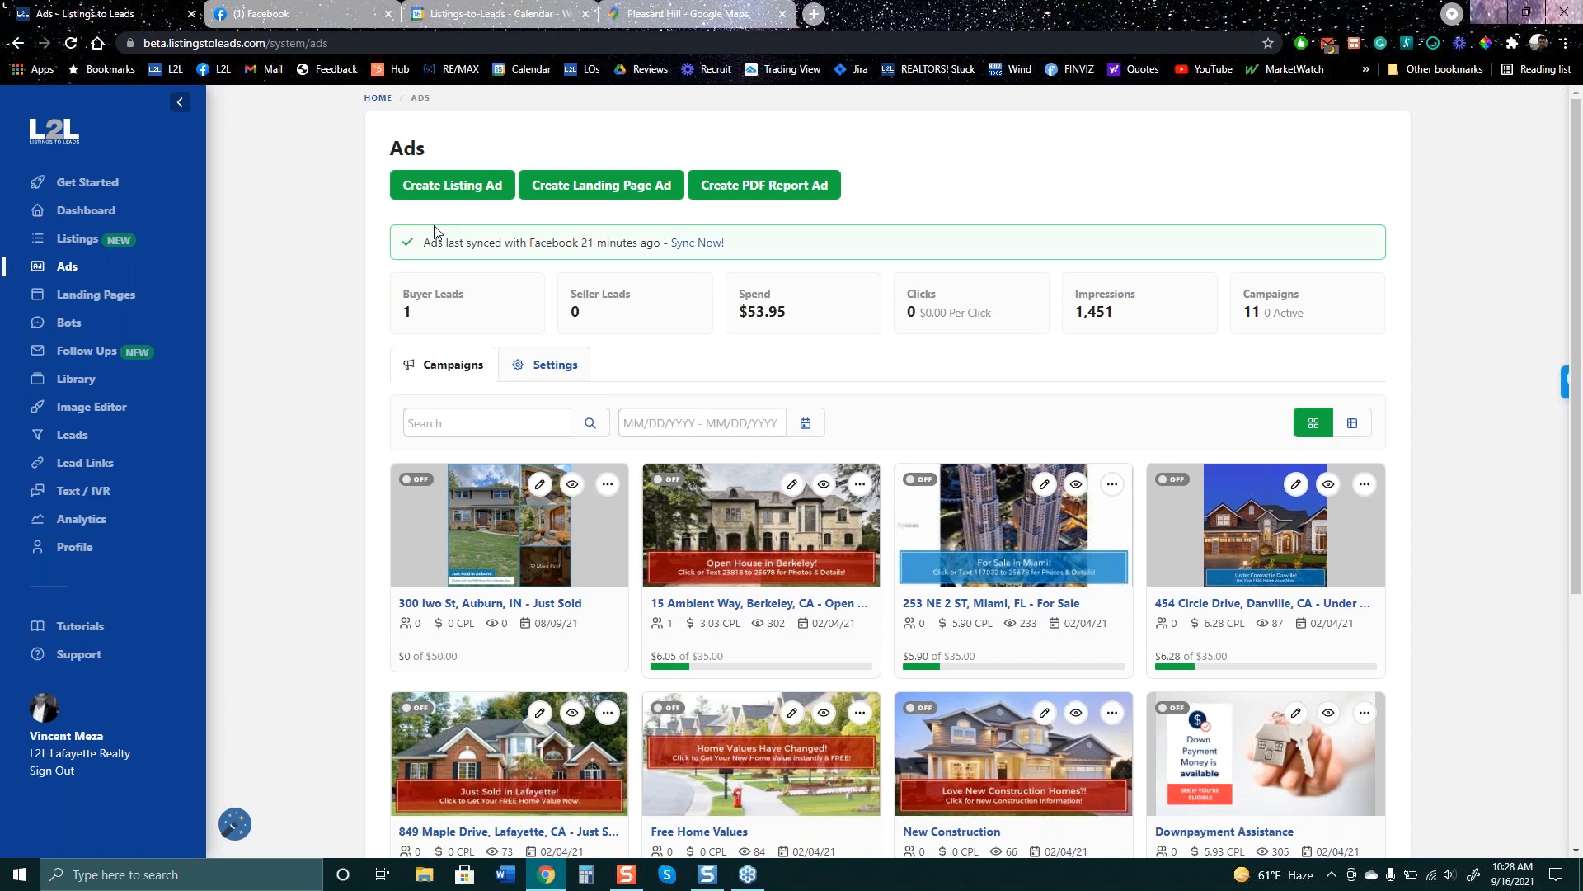
click(78, 239)
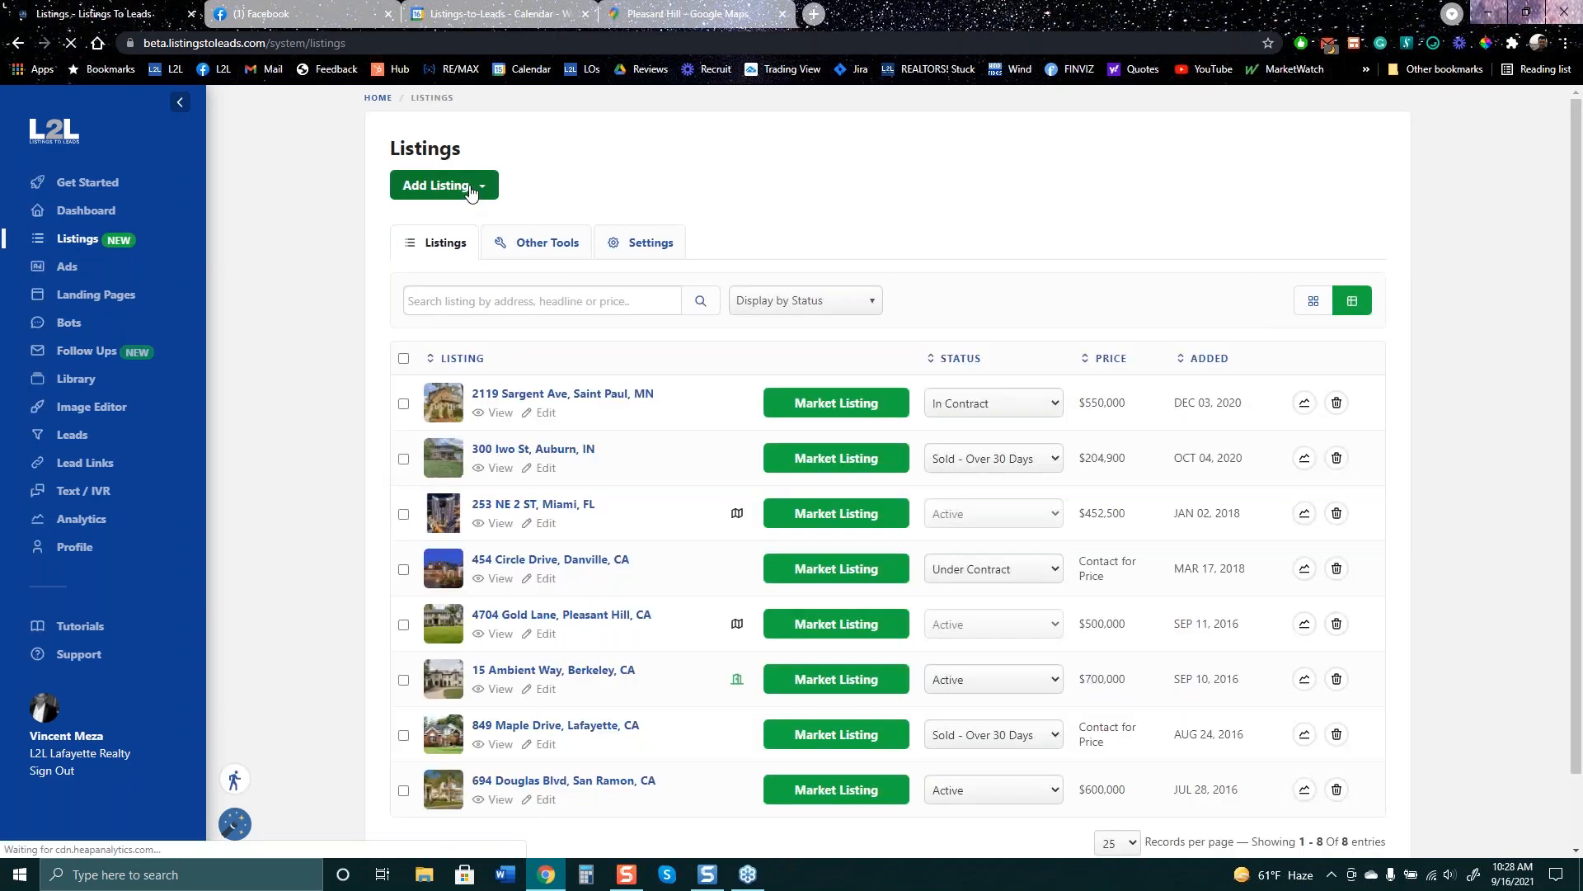
click(467, 188)
click(463, 243)
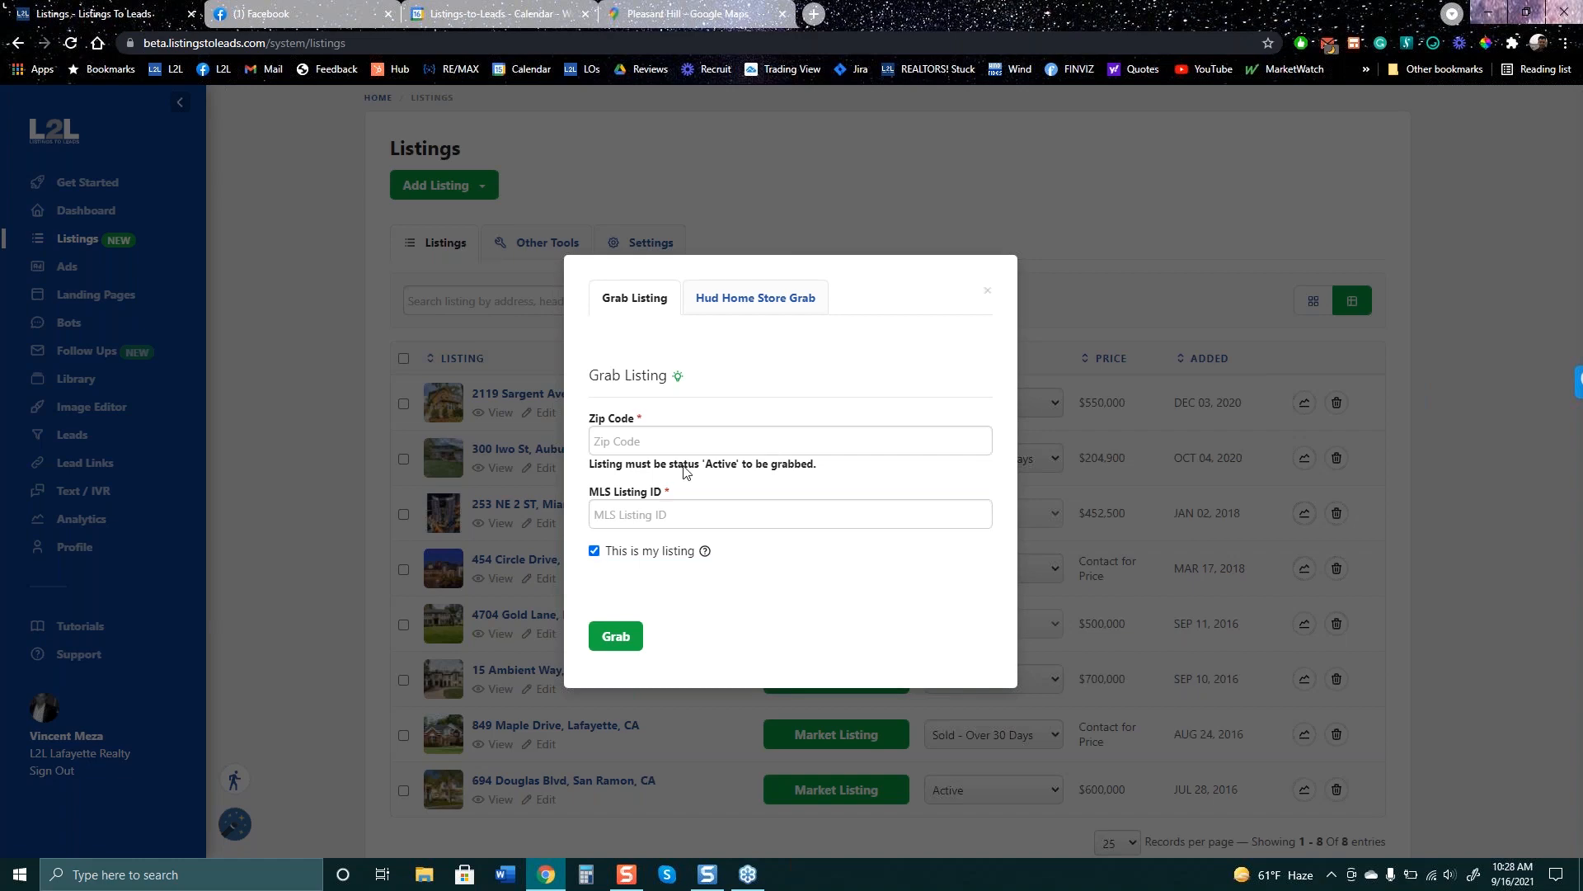
click(676, 437)
click(819, 520)
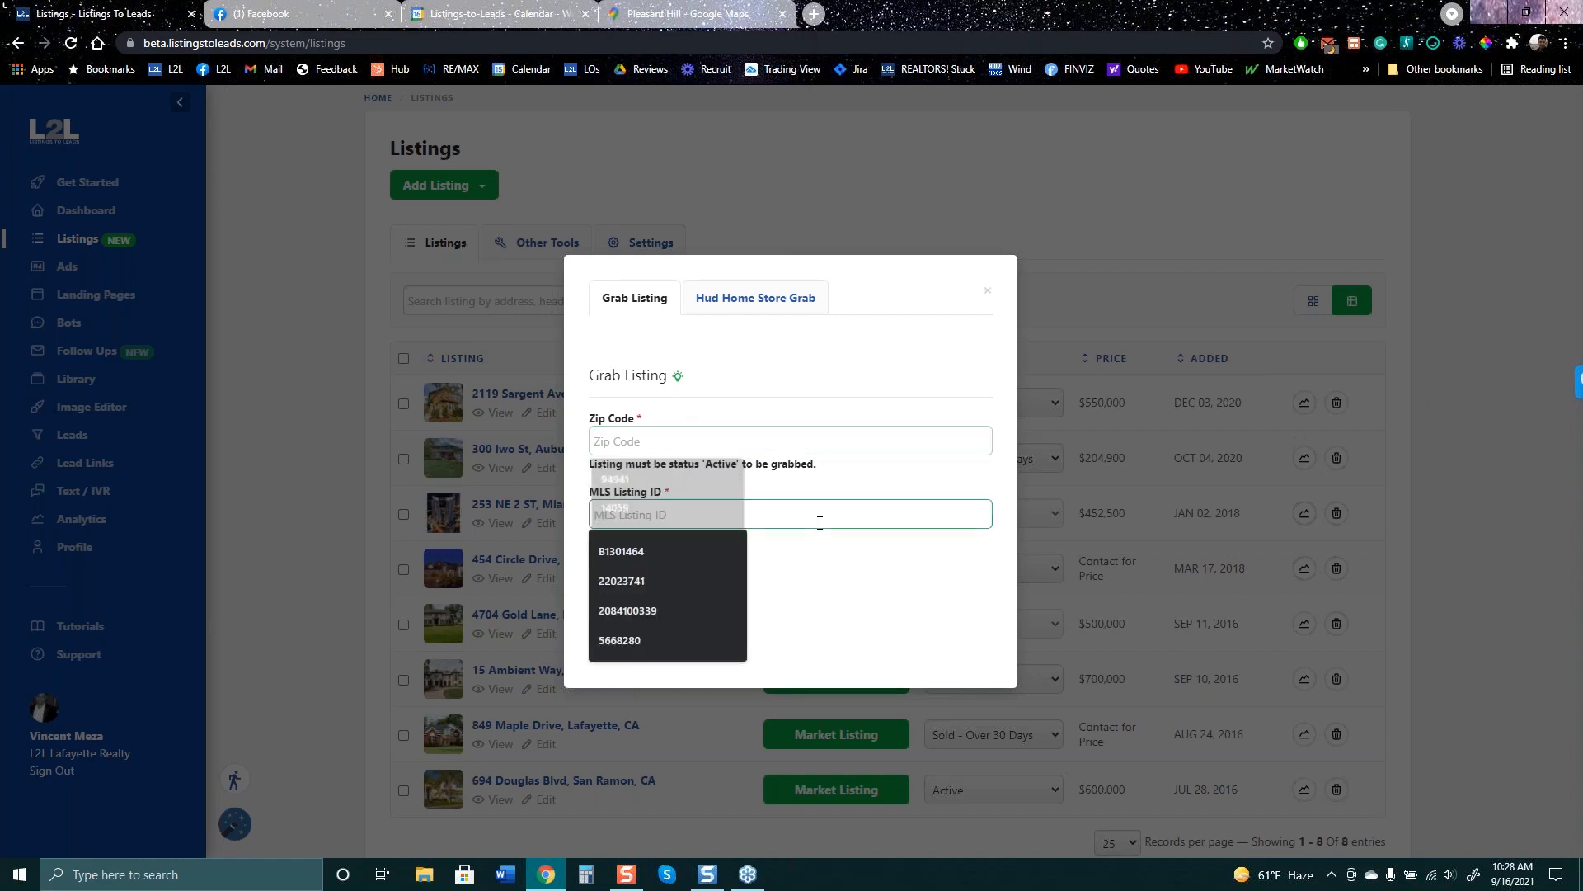
click(802, 565)
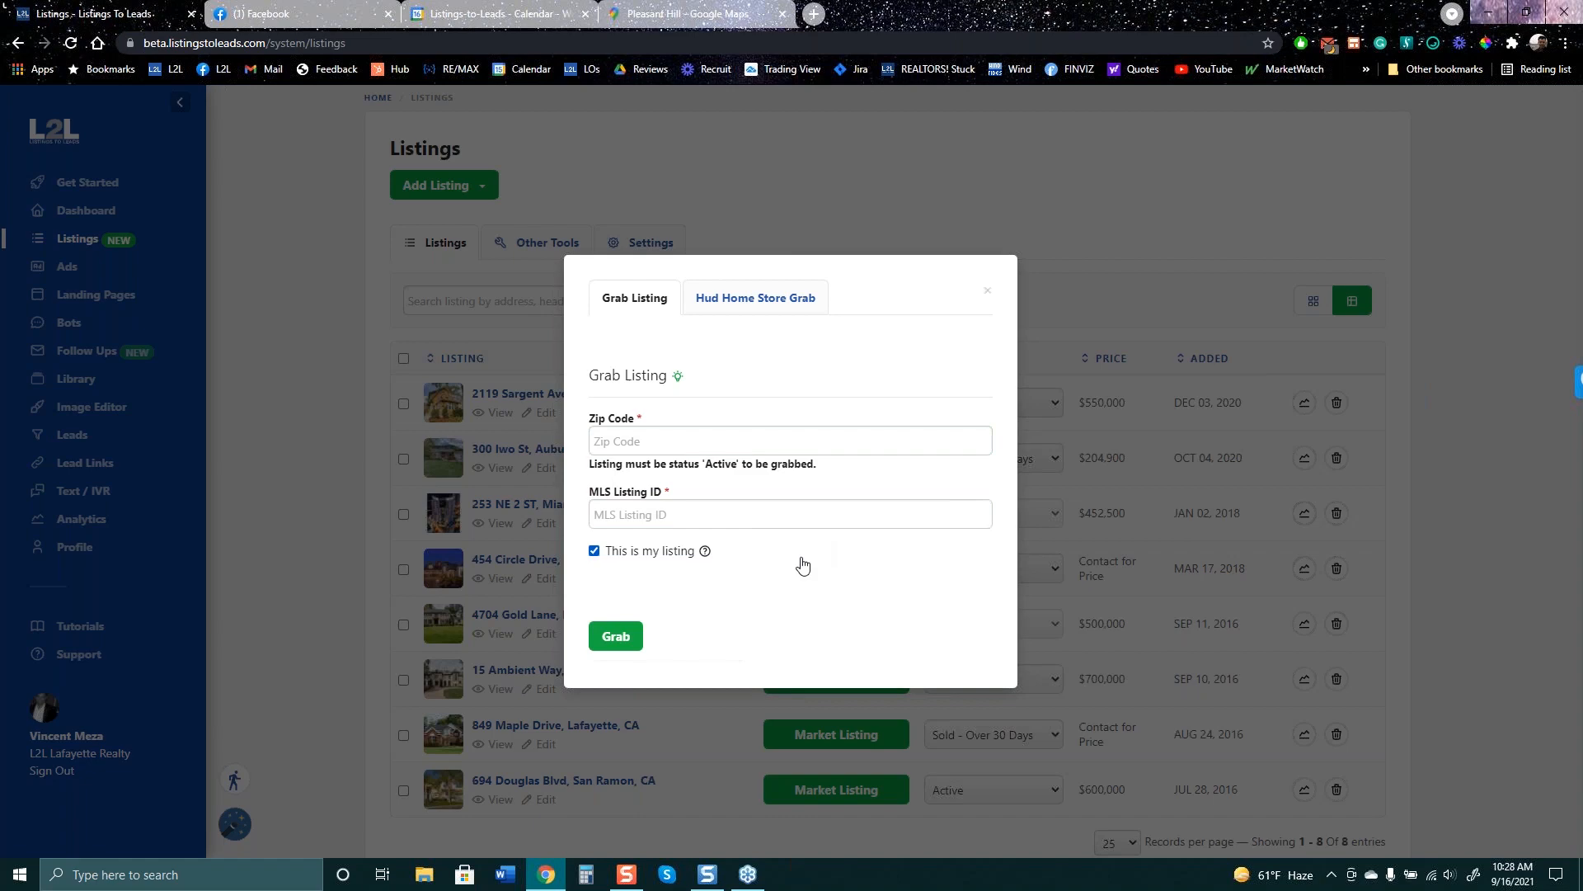
click(593, 558)
click(984, 294)
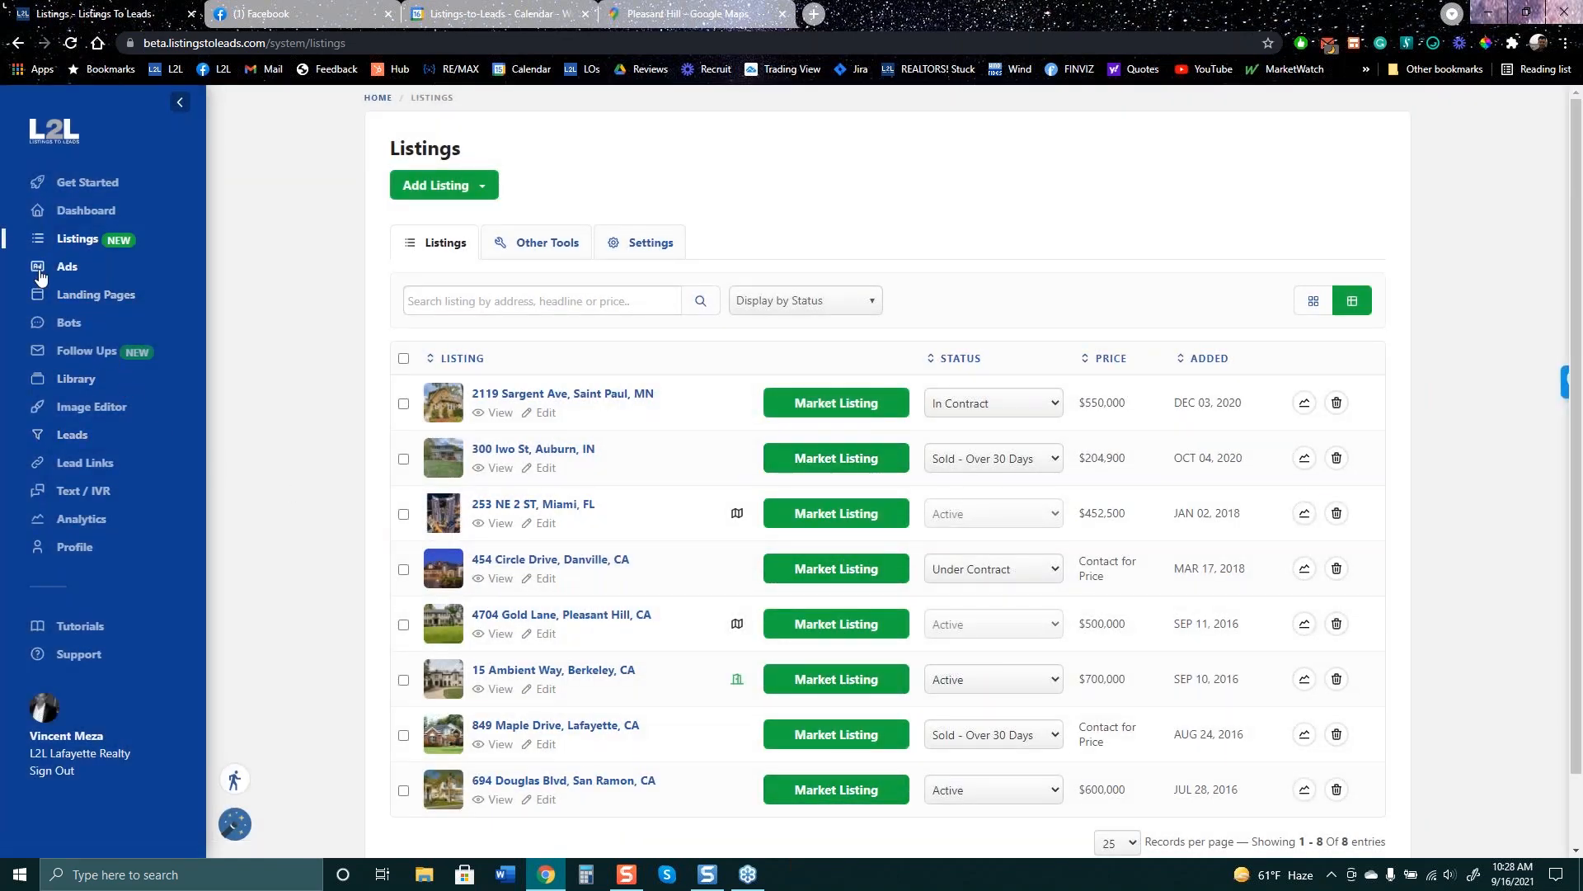
click(68, 269)
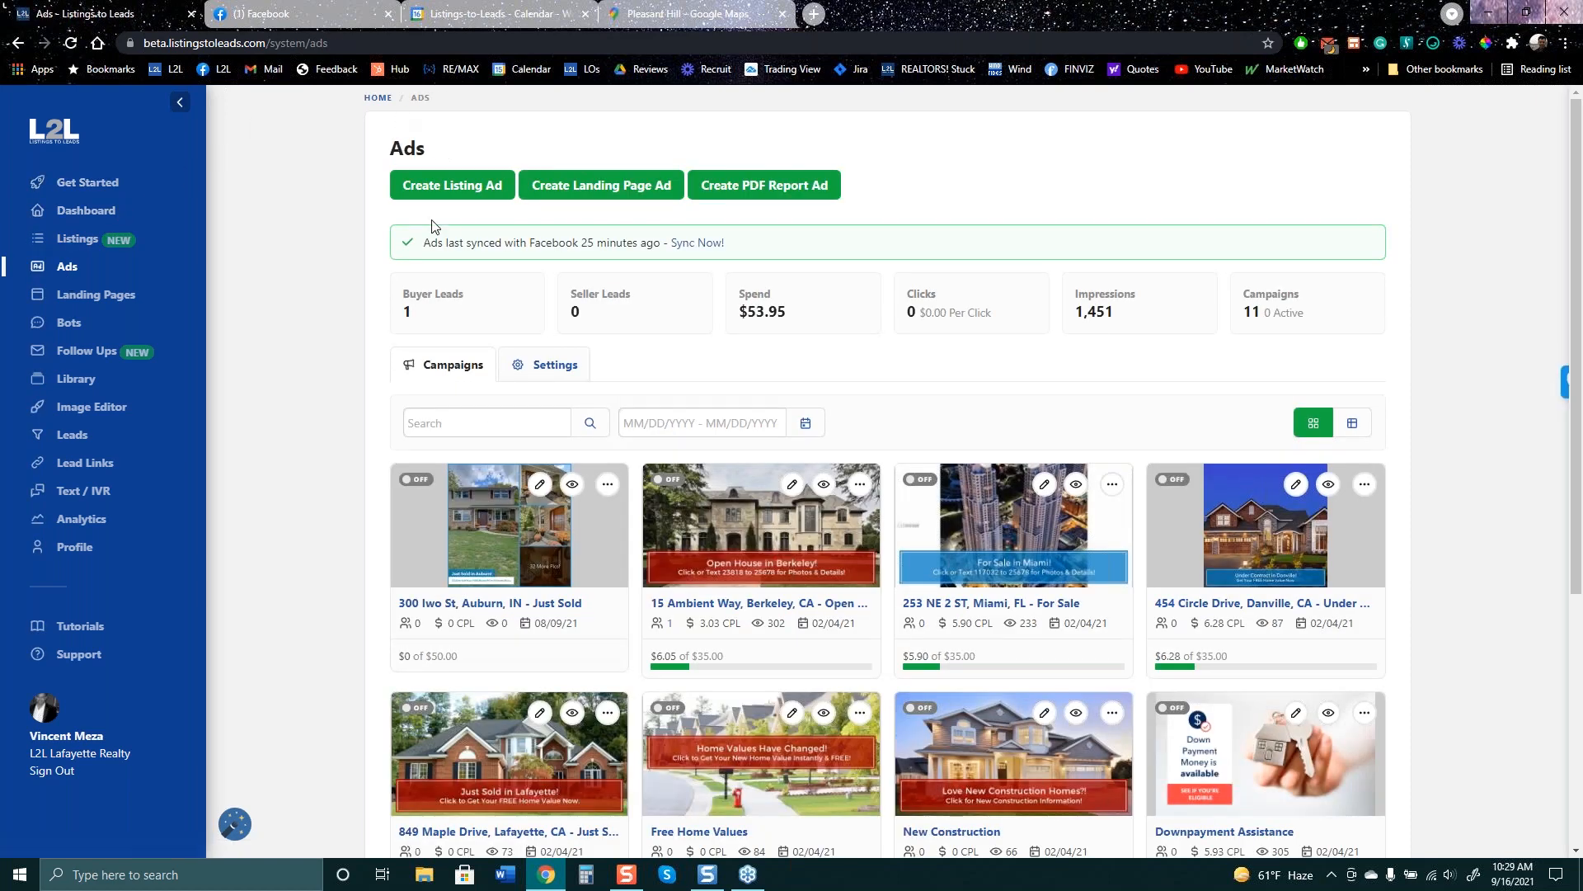
click(444, 188)
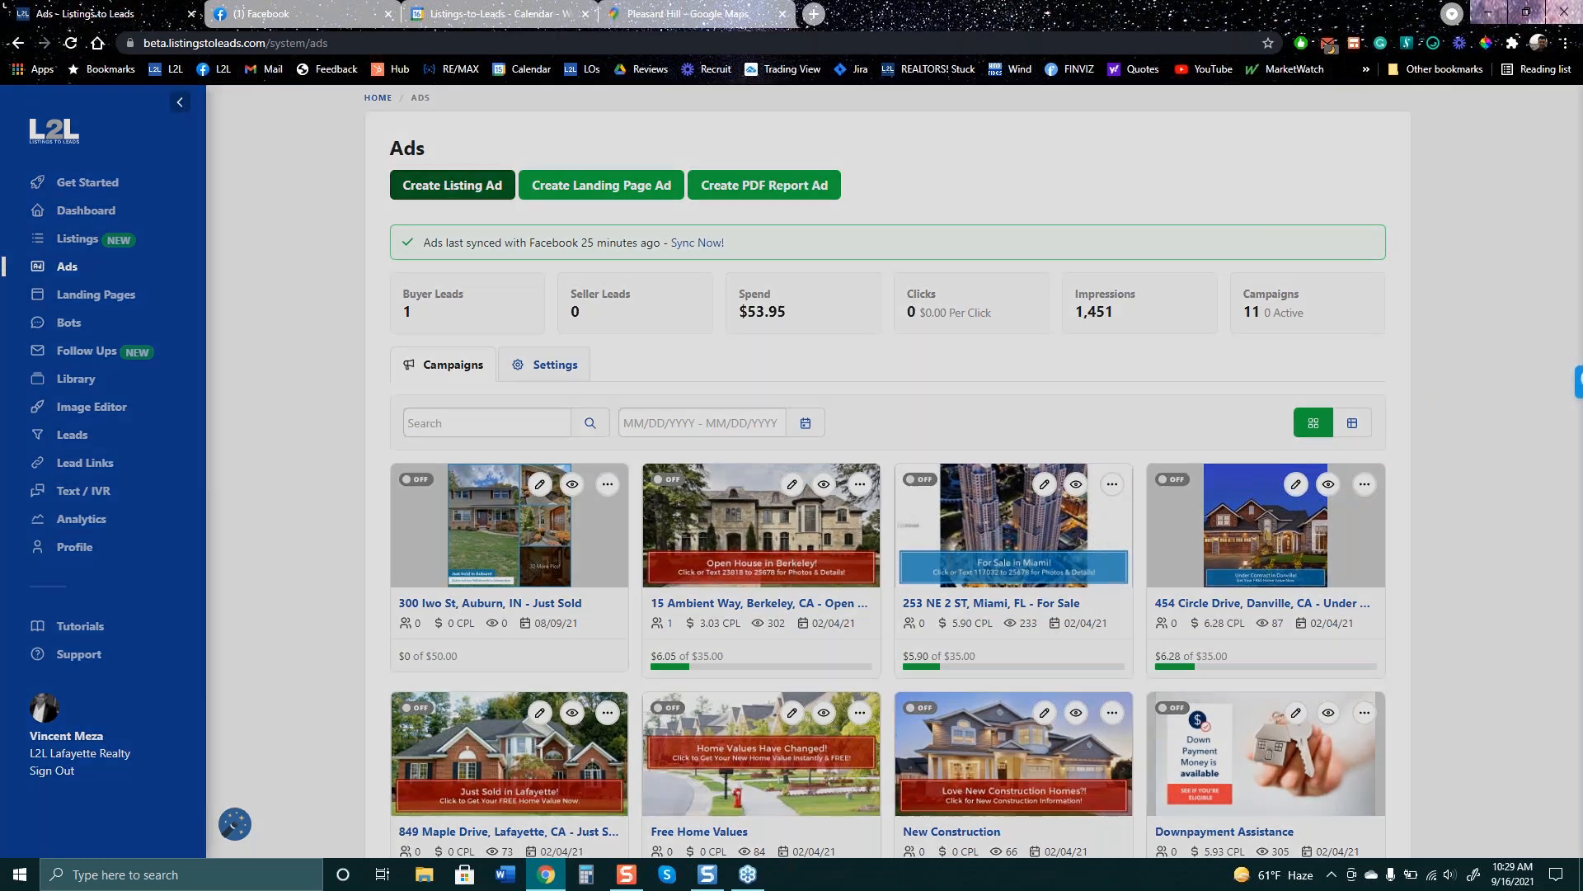
click(785, 420)
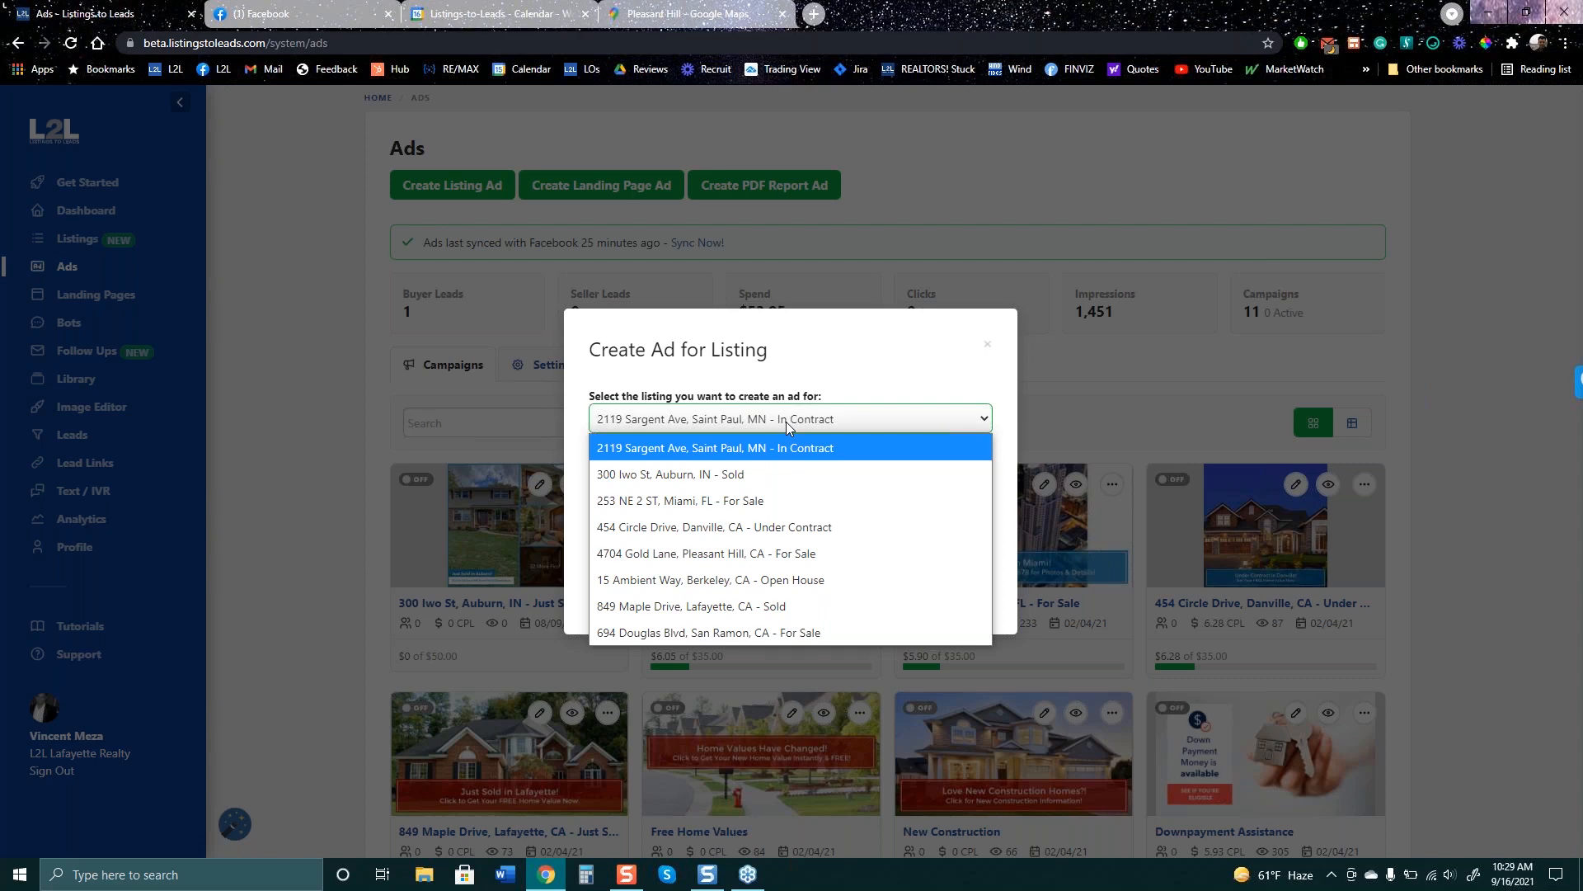
click(874, 342)
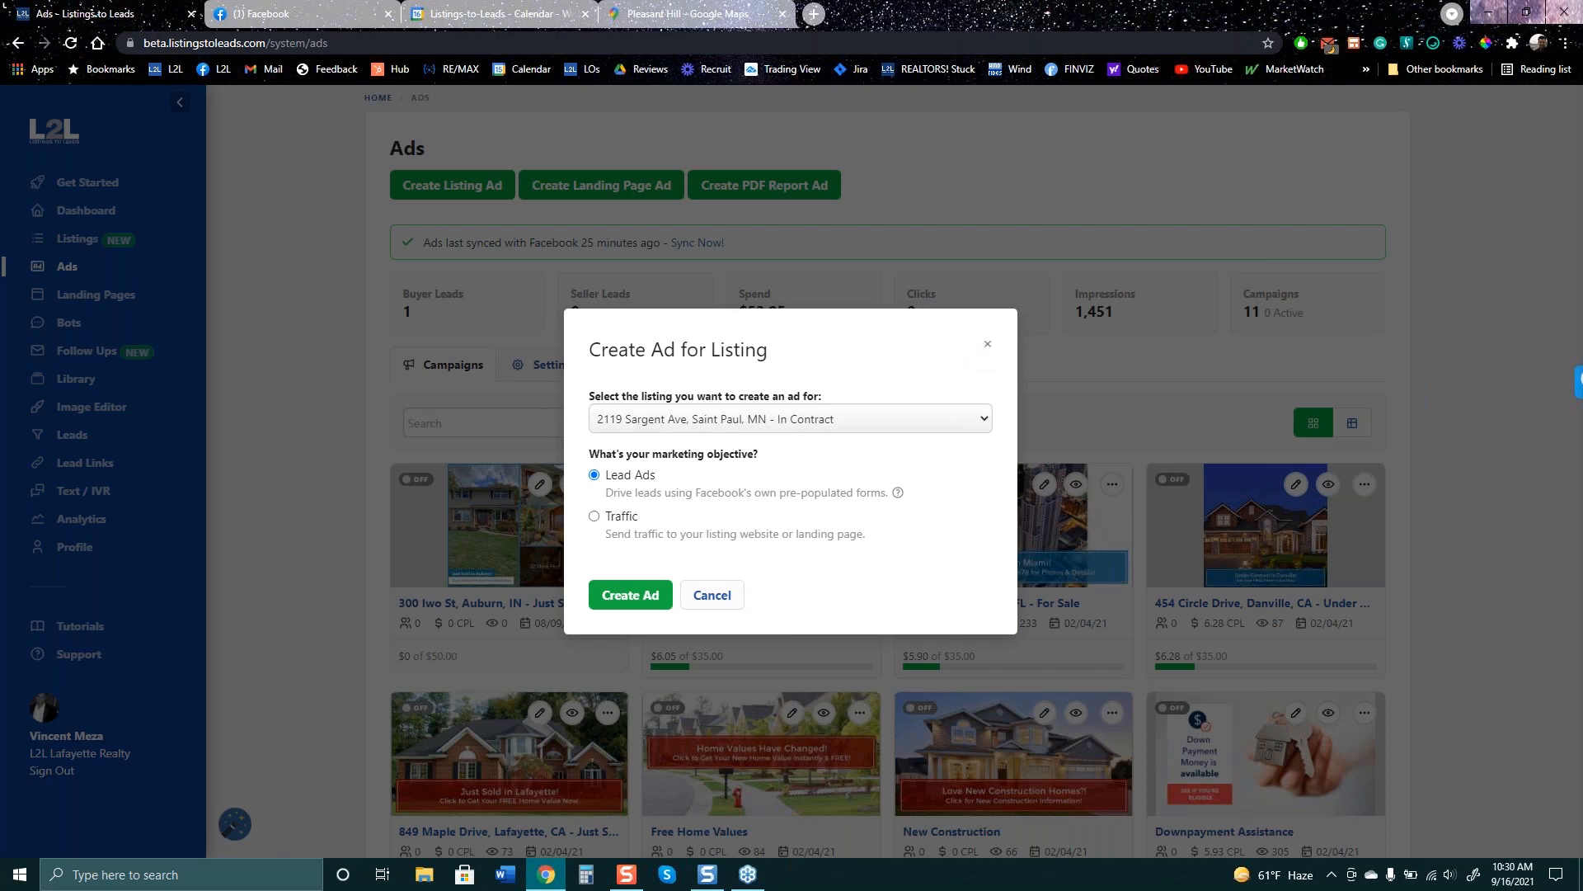
click(988, 347)
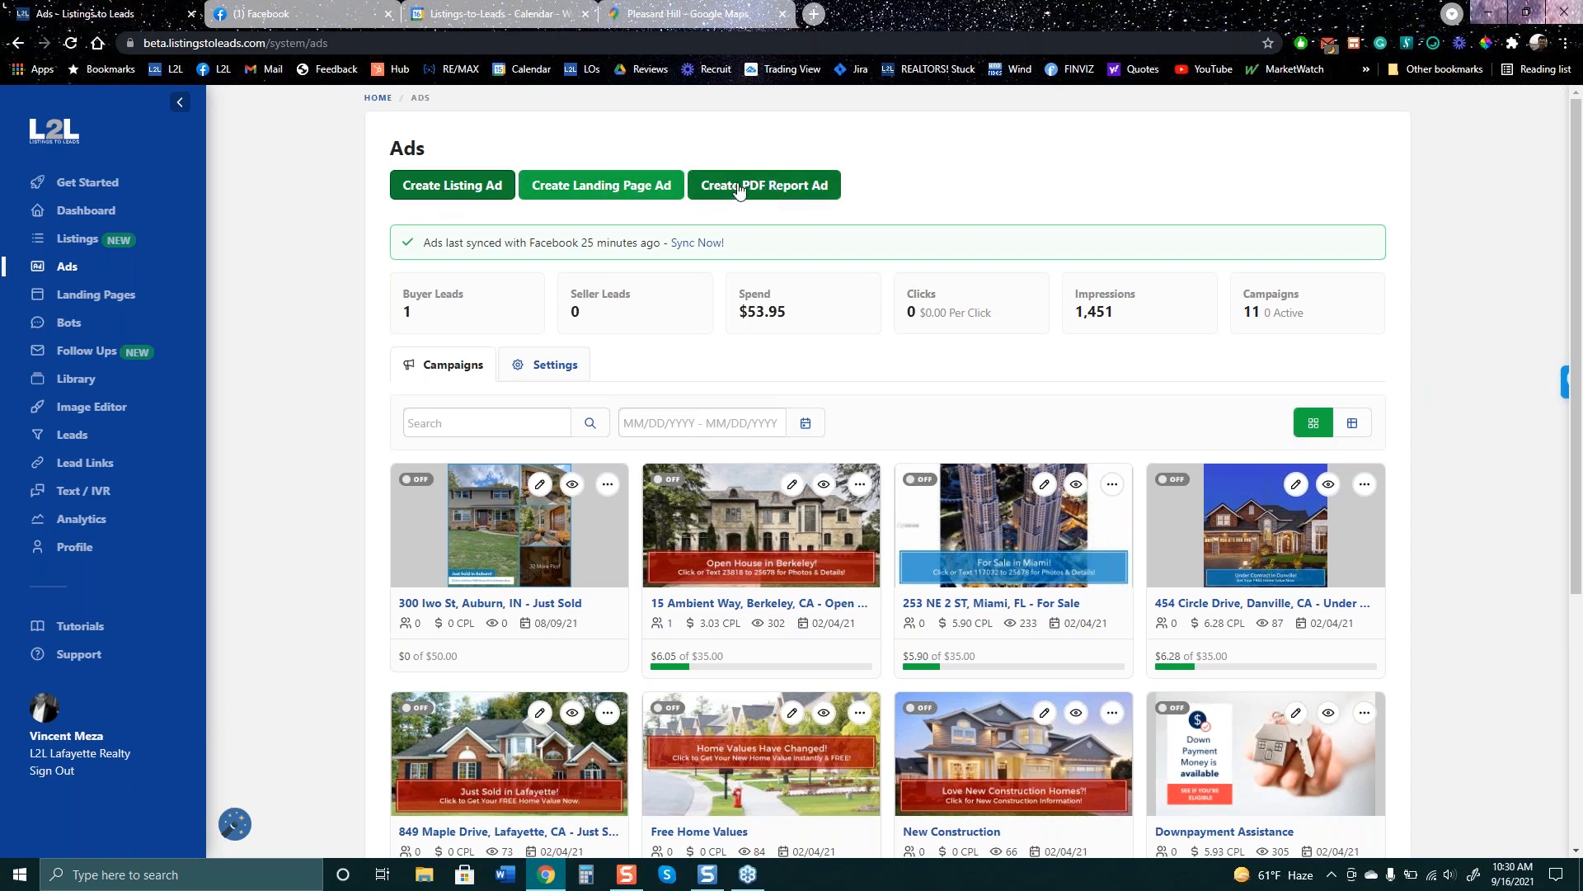
click(774, 189)
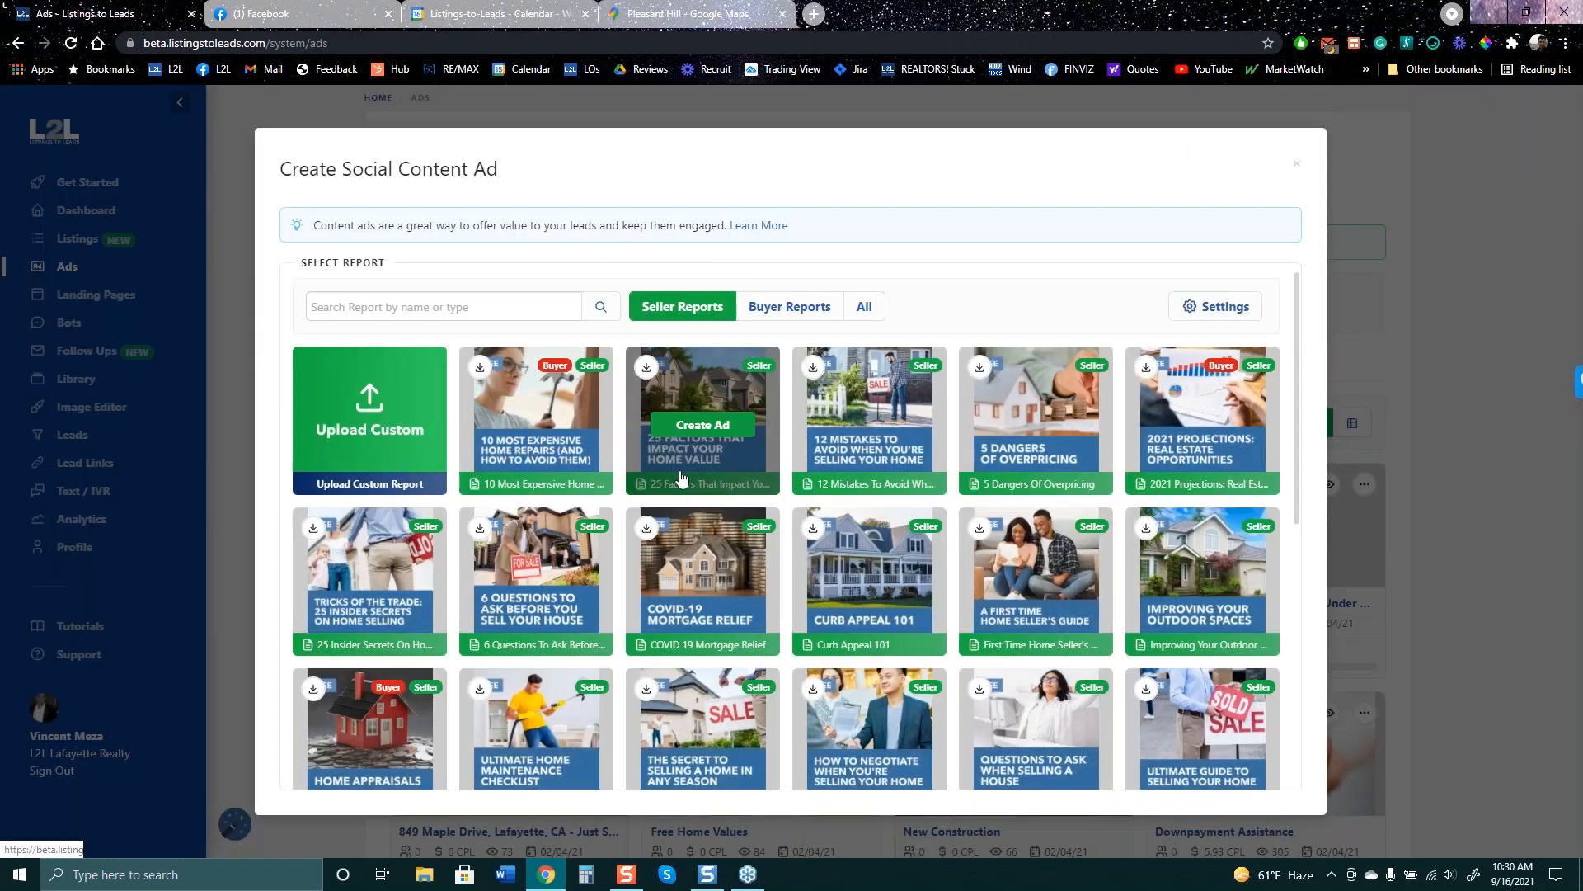
click(1038, 424)
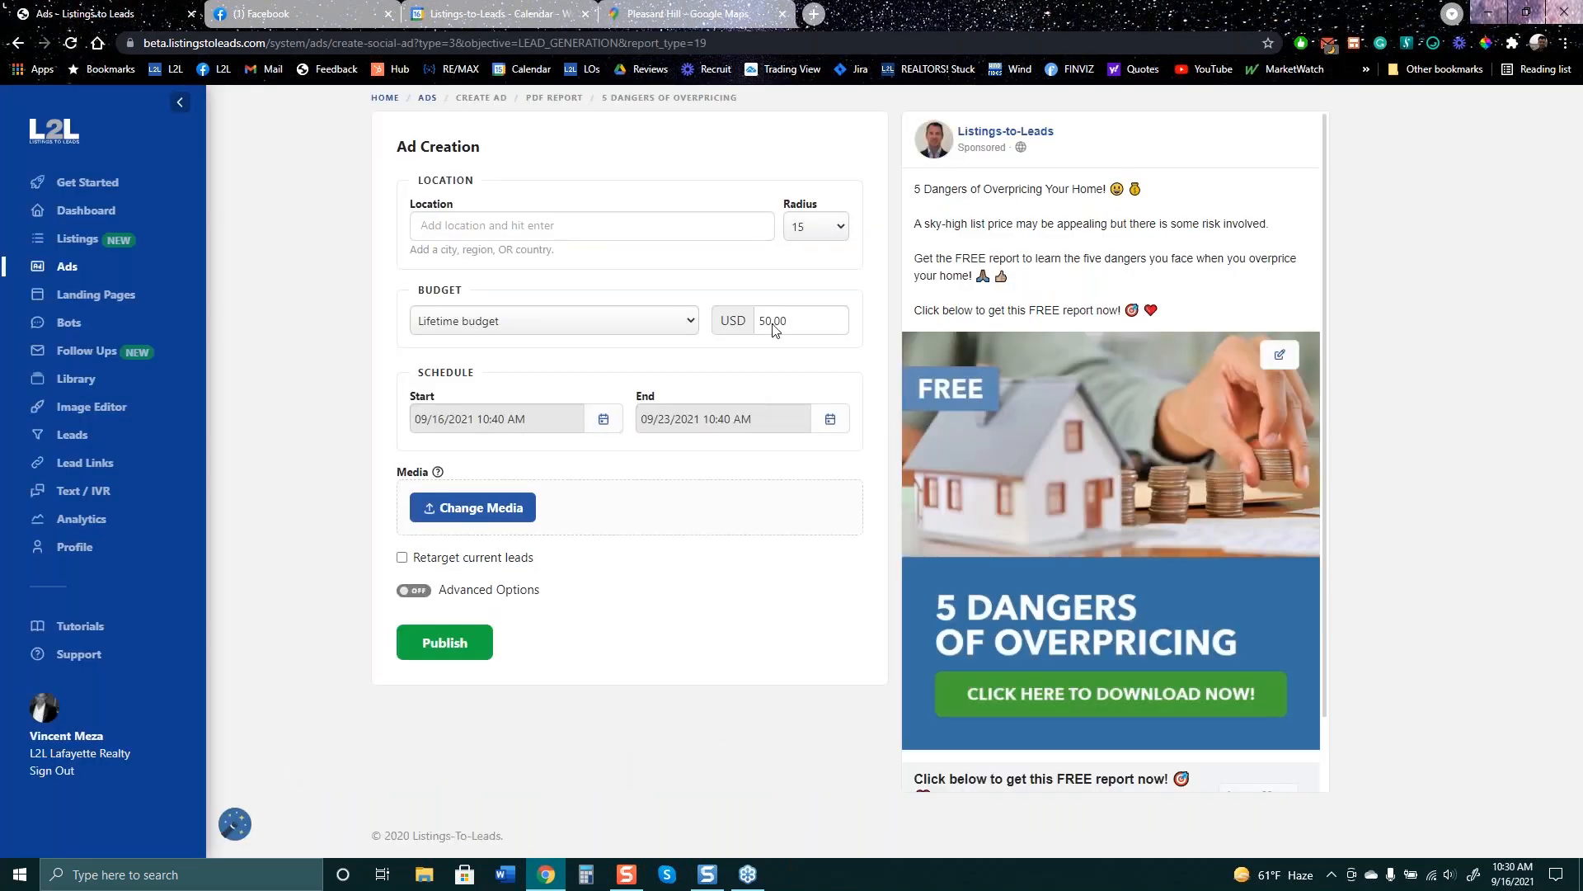
drag(775, 330, 739, 338)
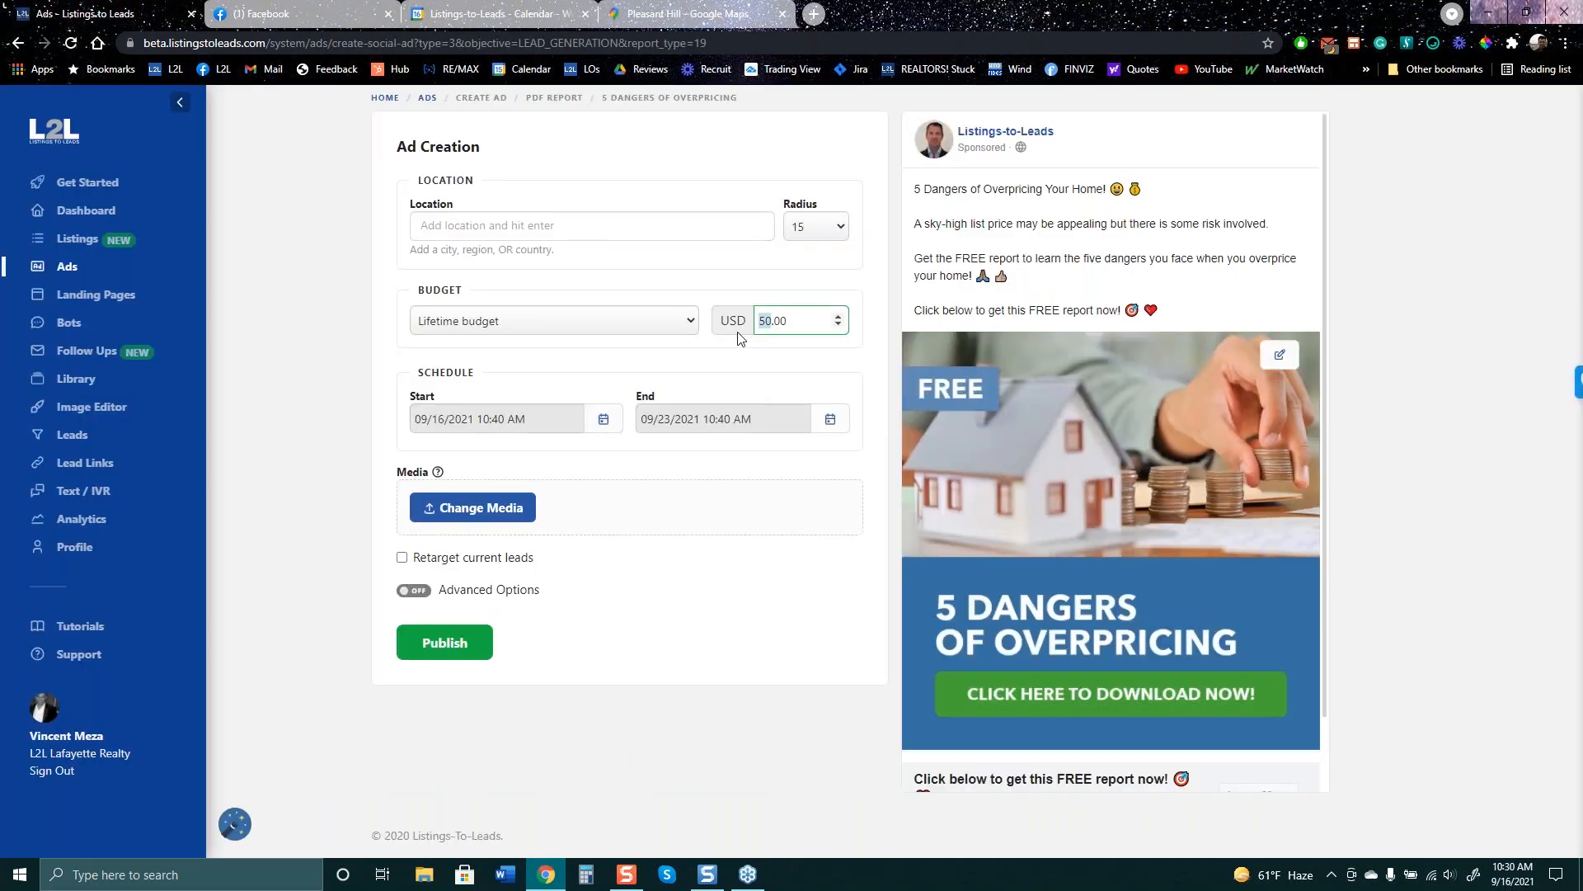
text(30)
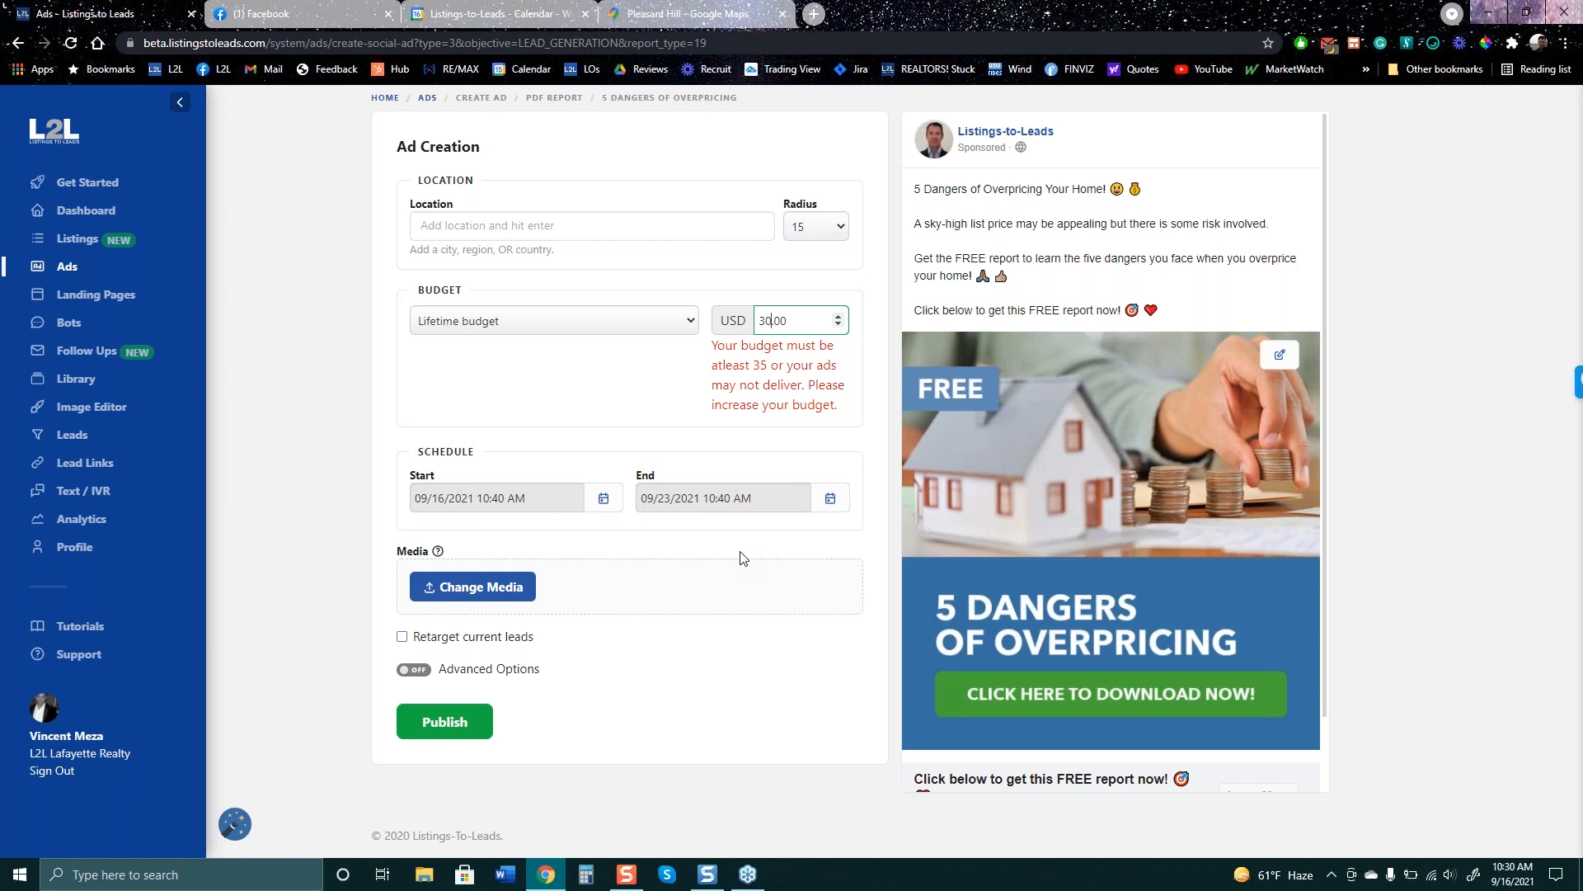
click(766, 500)
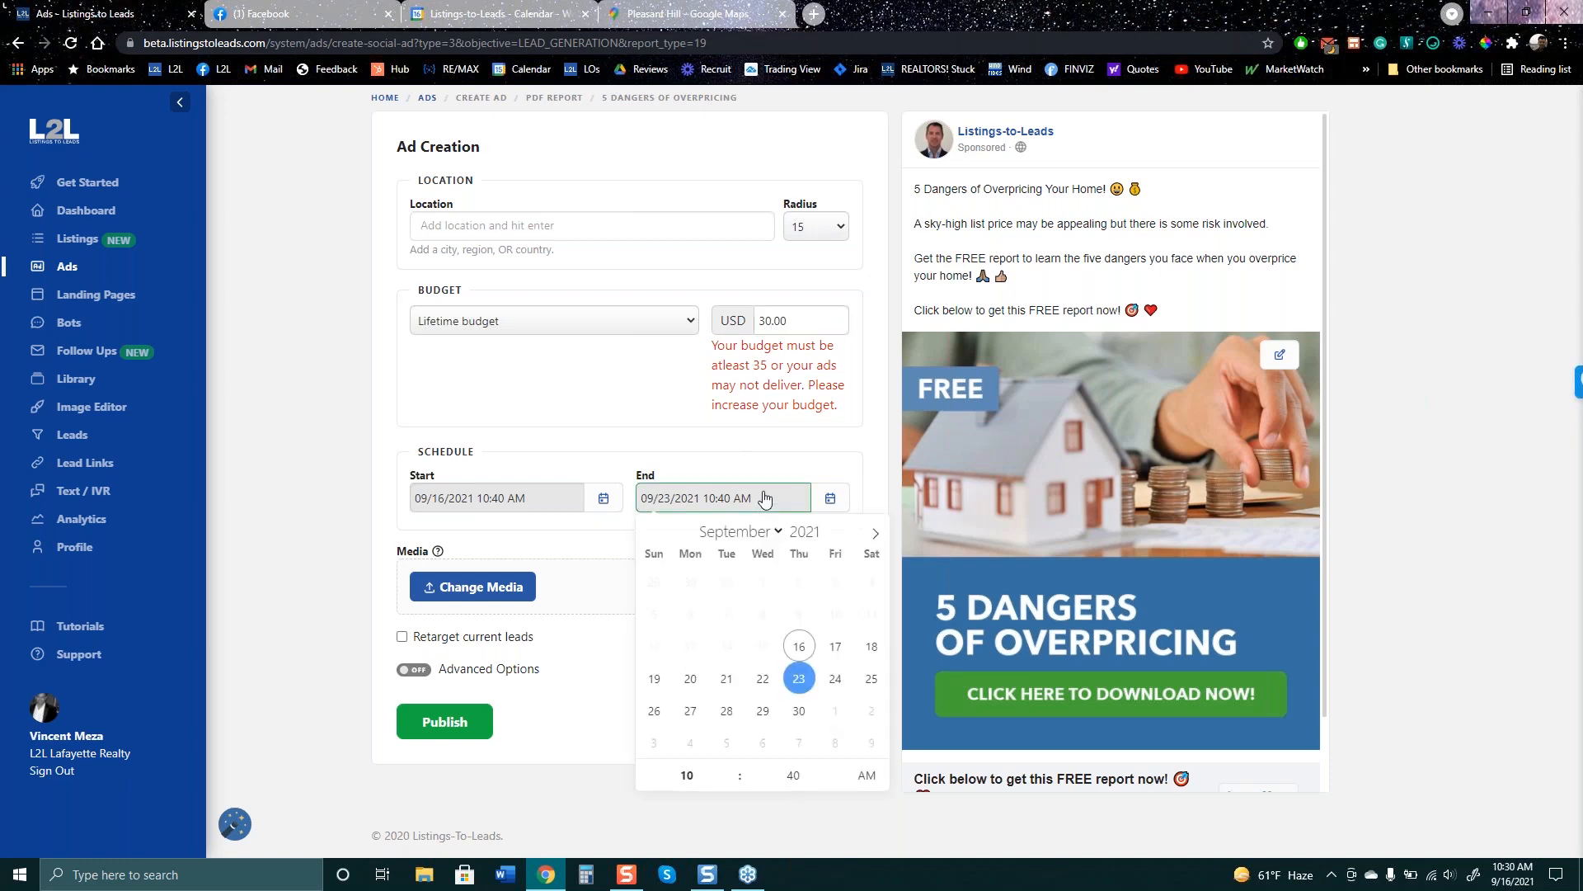
click(690, 677)
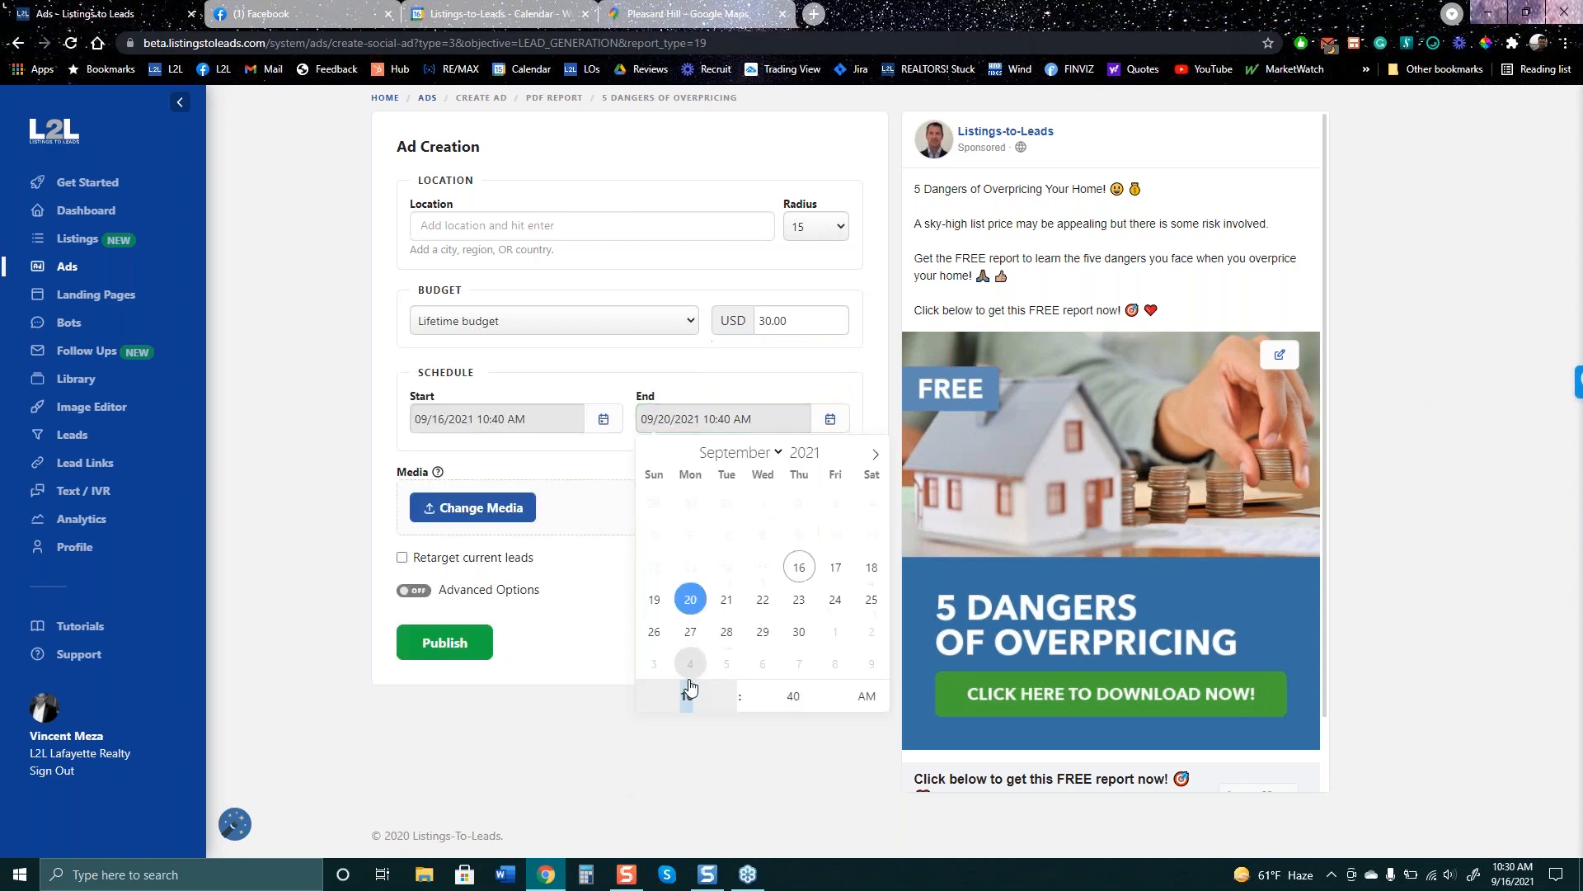
click(561, 722)
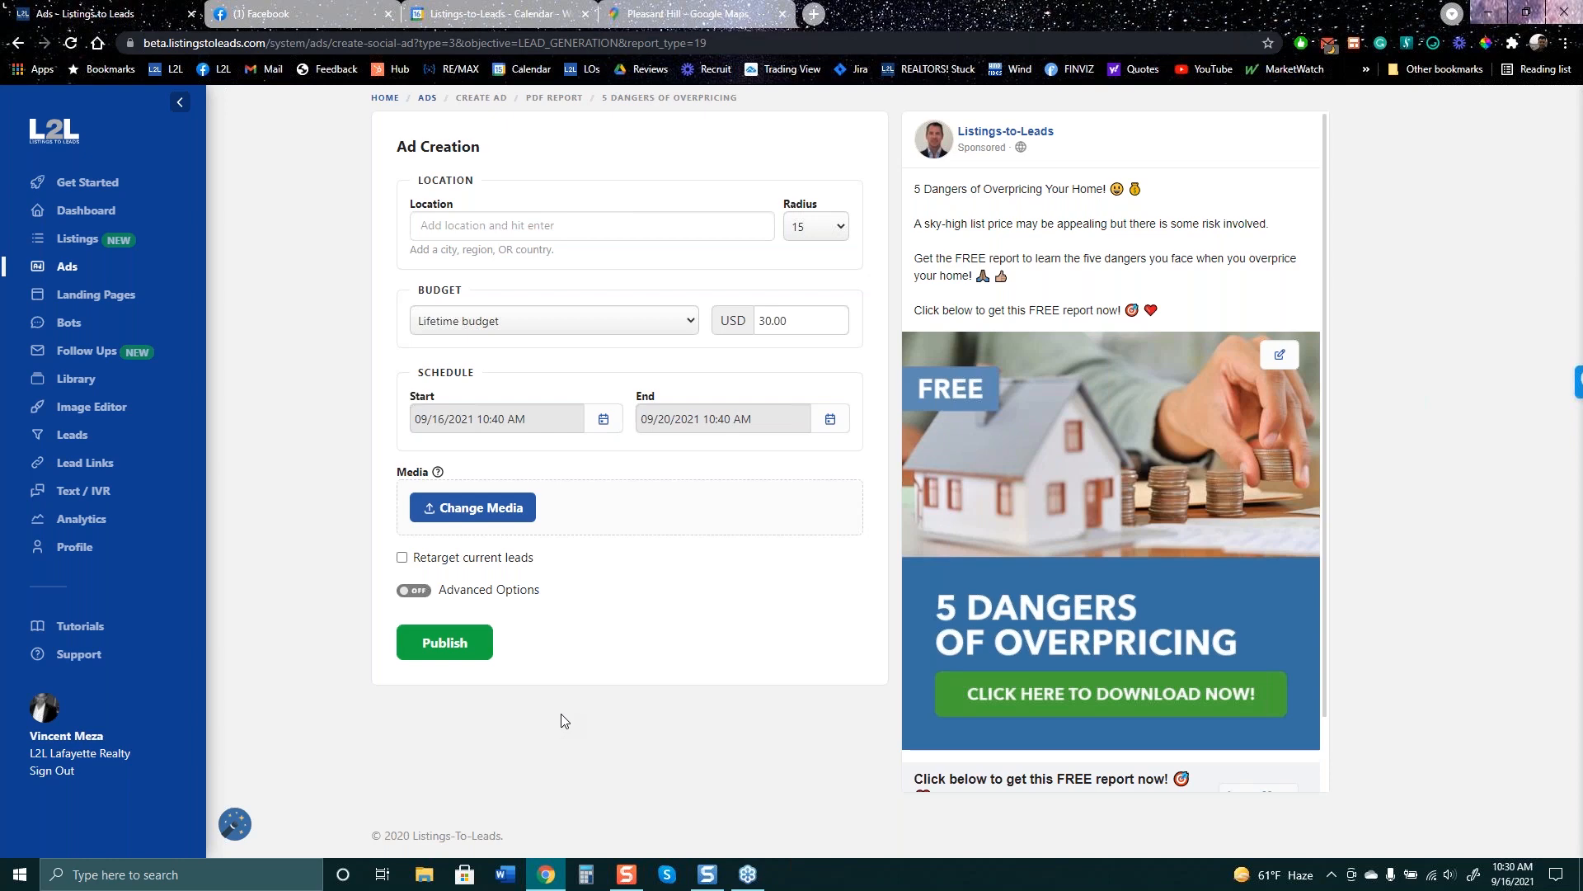
click(16, 44)
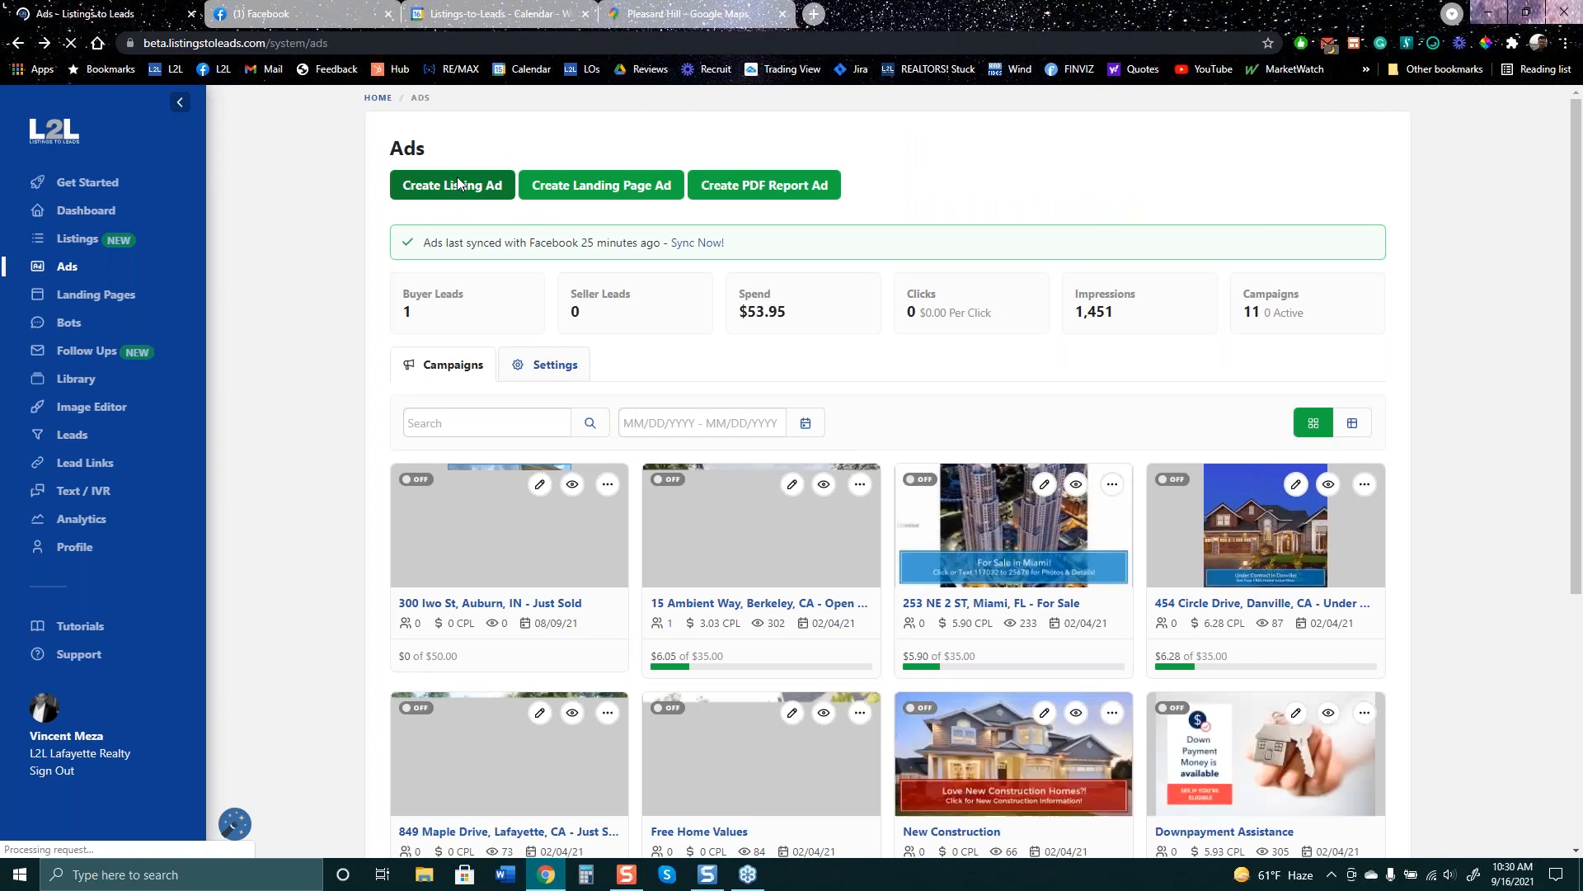
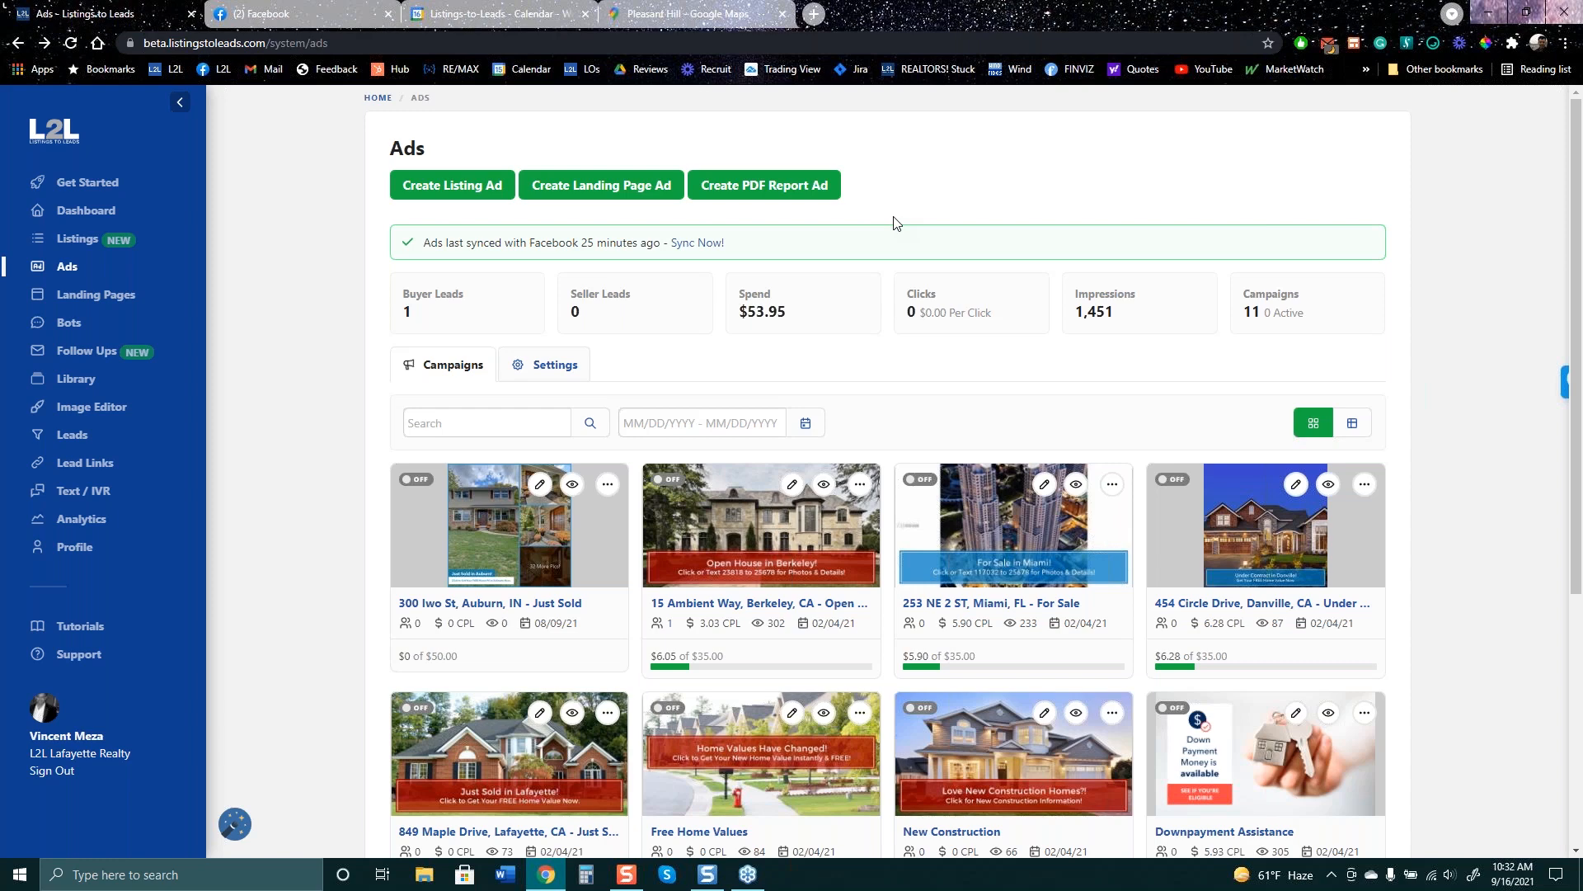
- Open the Listings-to-Leads Mastermind Group on Facebook and scroll to the $0.79 leads post
click(367, 12)
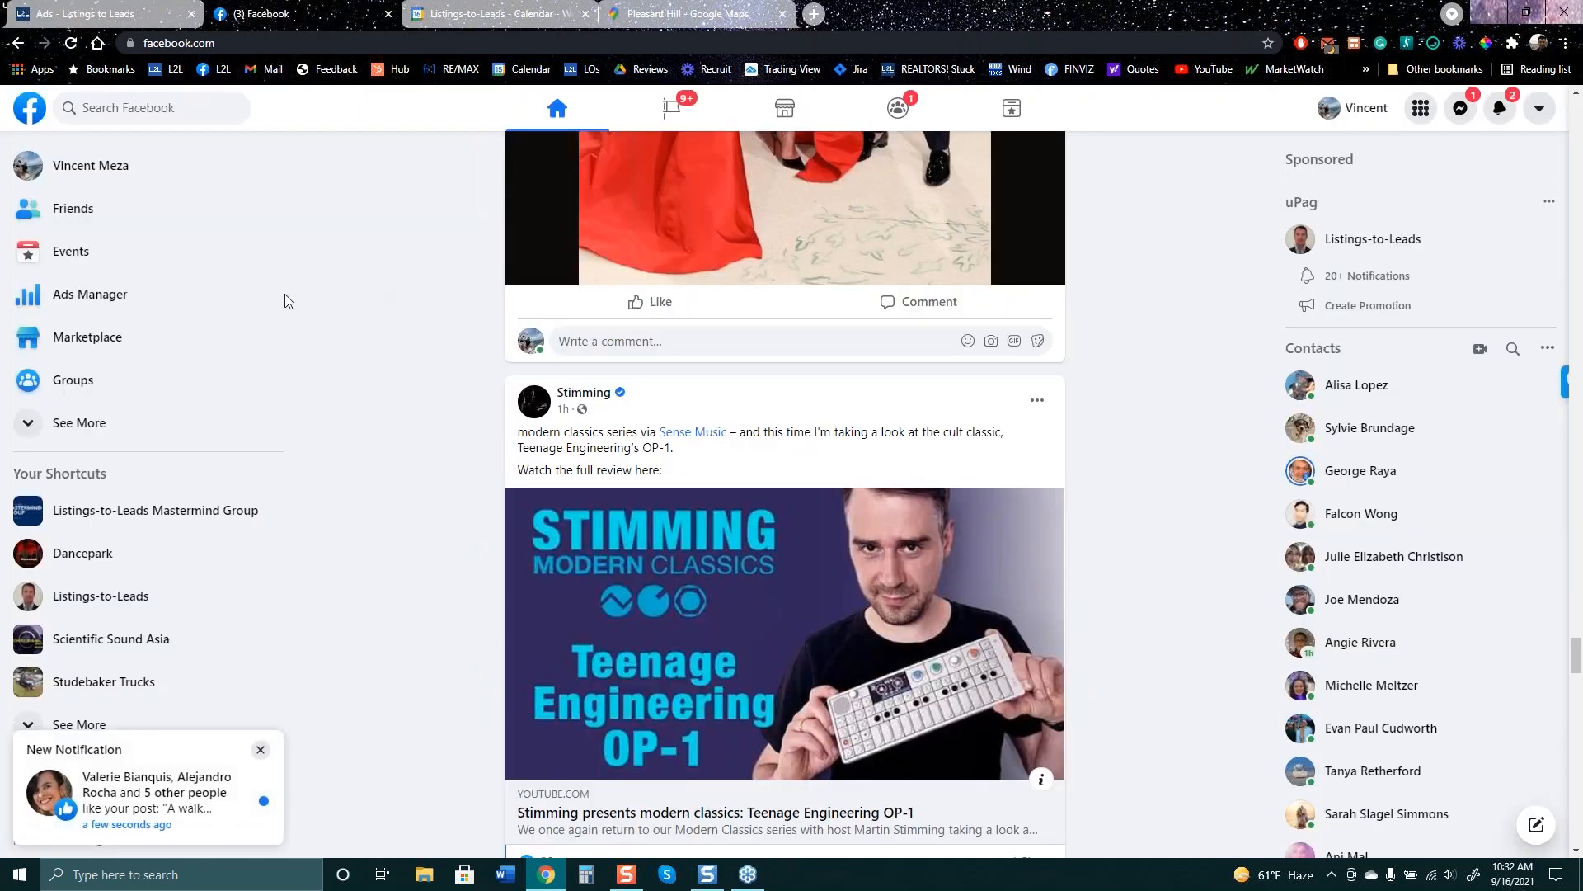
click(152, 510)
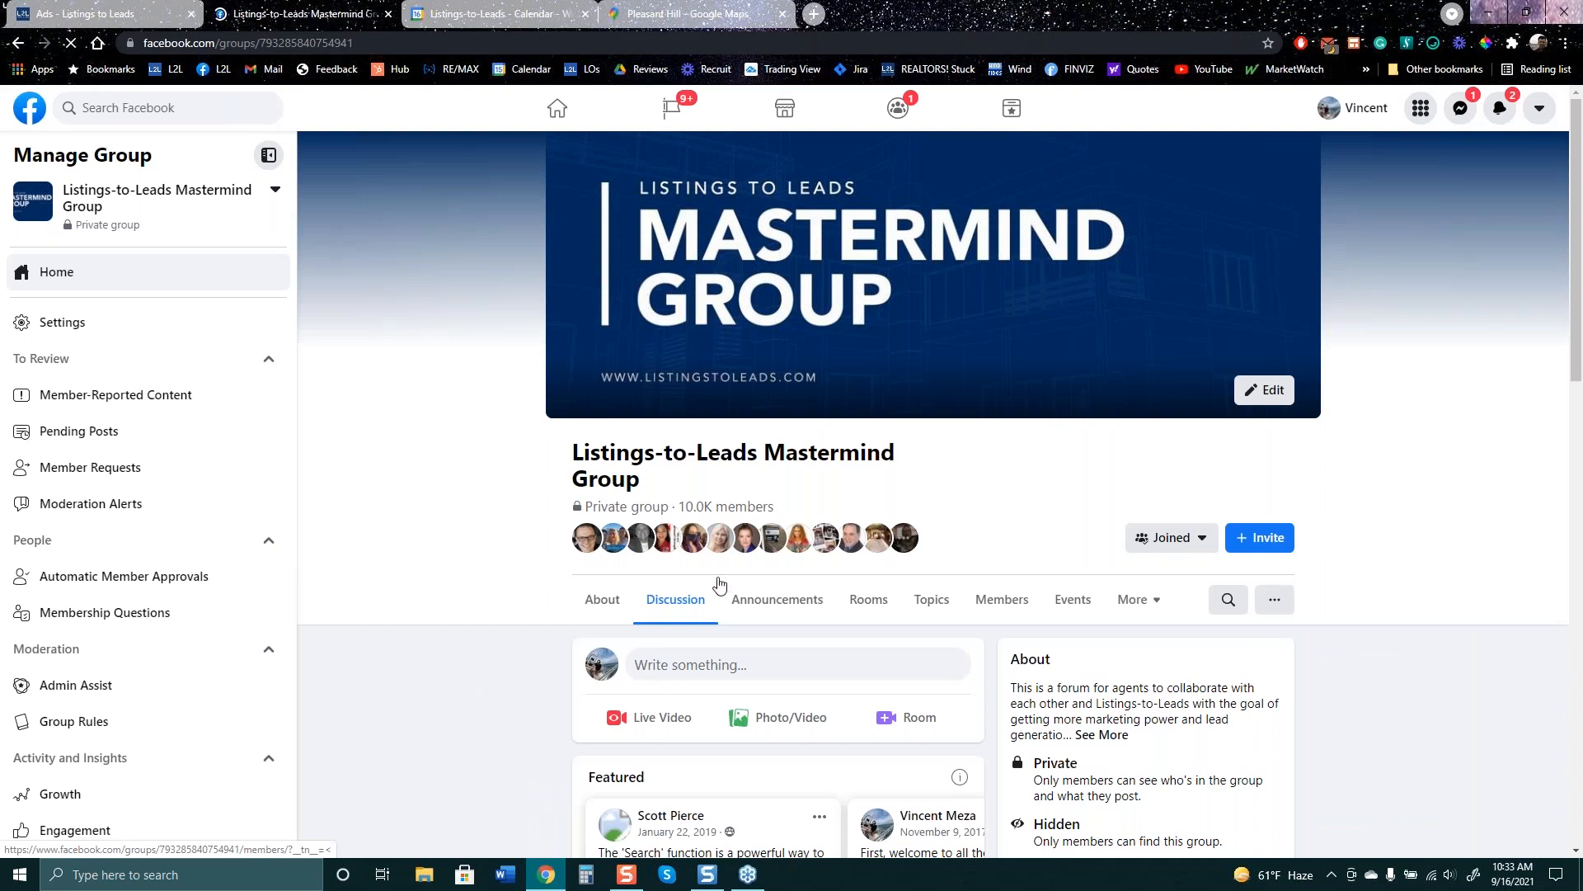
scroll(719, 584, down, 15)
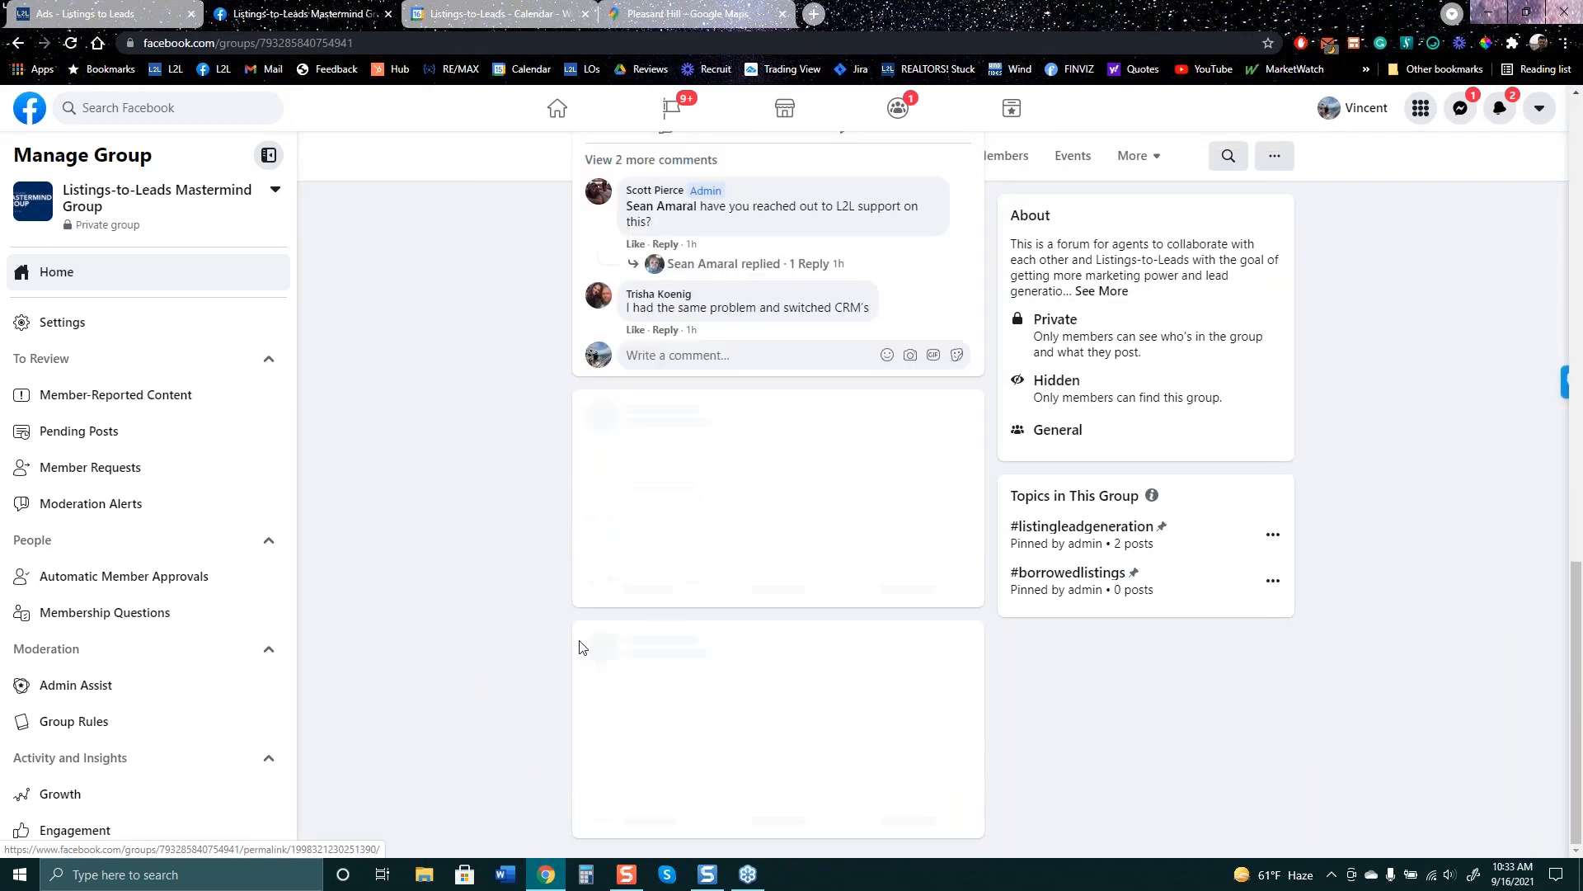
scroll(579, 647, down, 8)
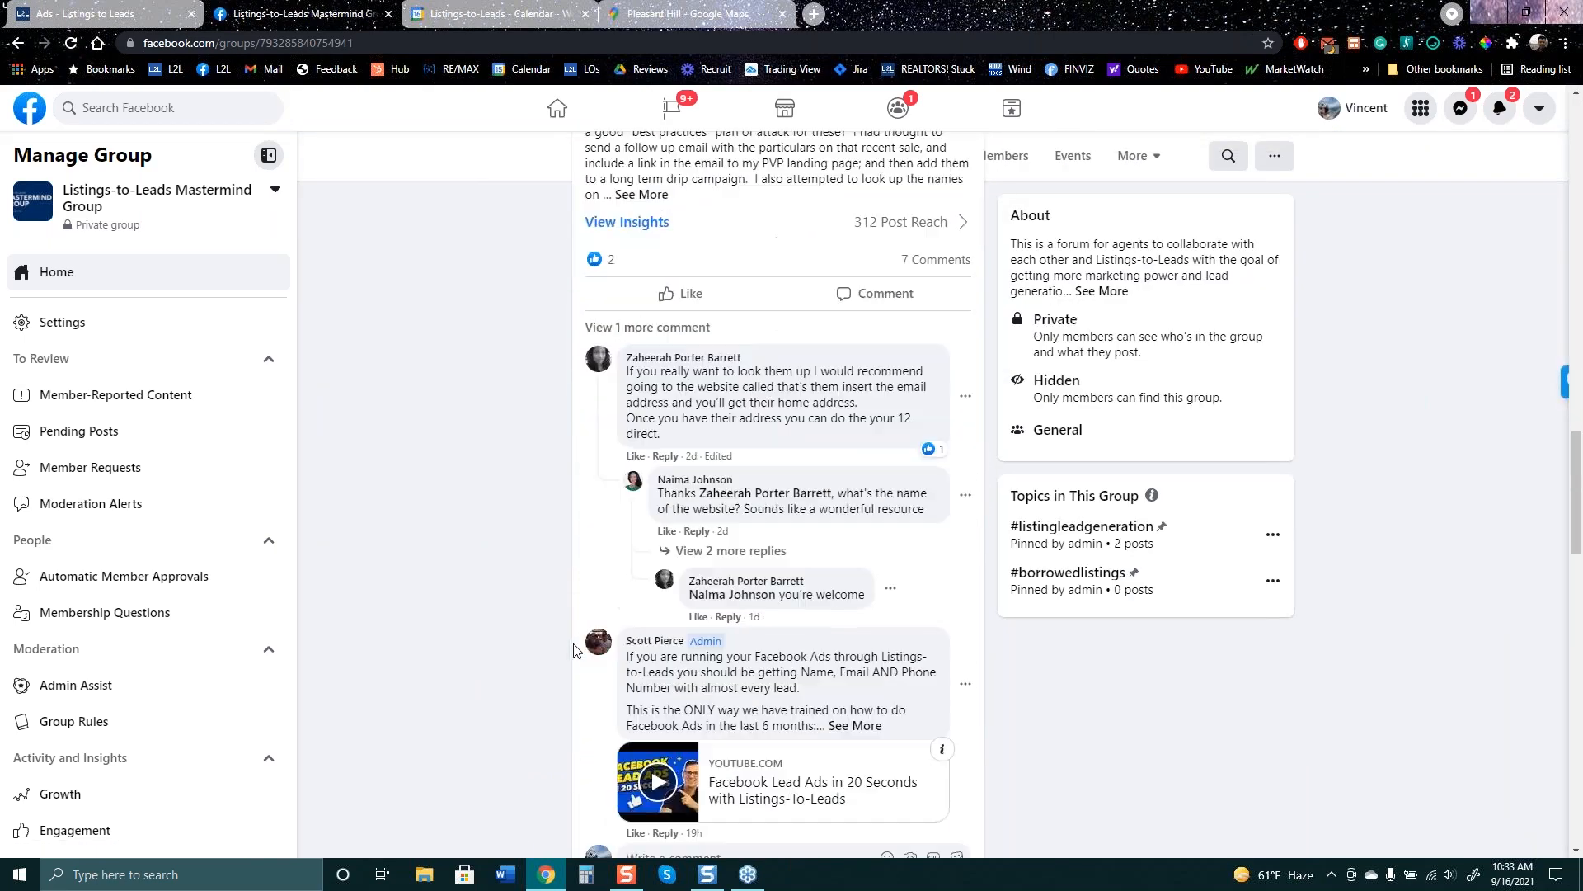
scroll(574, 649, down, 10)
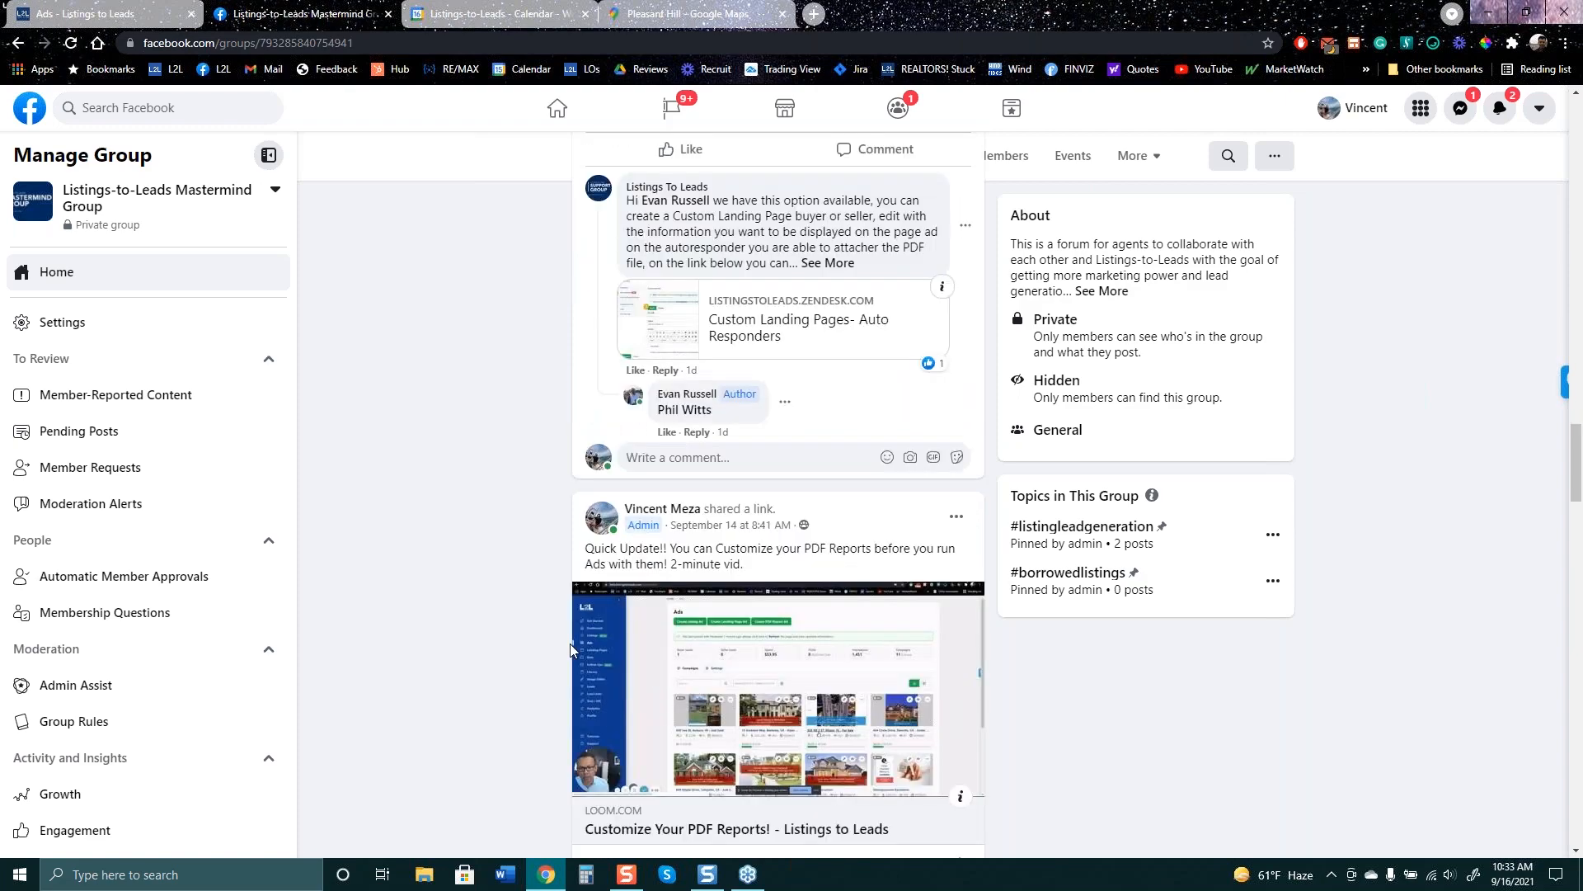
scroll(573, 651, down, 6)
scroll(574, 651, up, 20)
scroll(574, 654, down, 3)
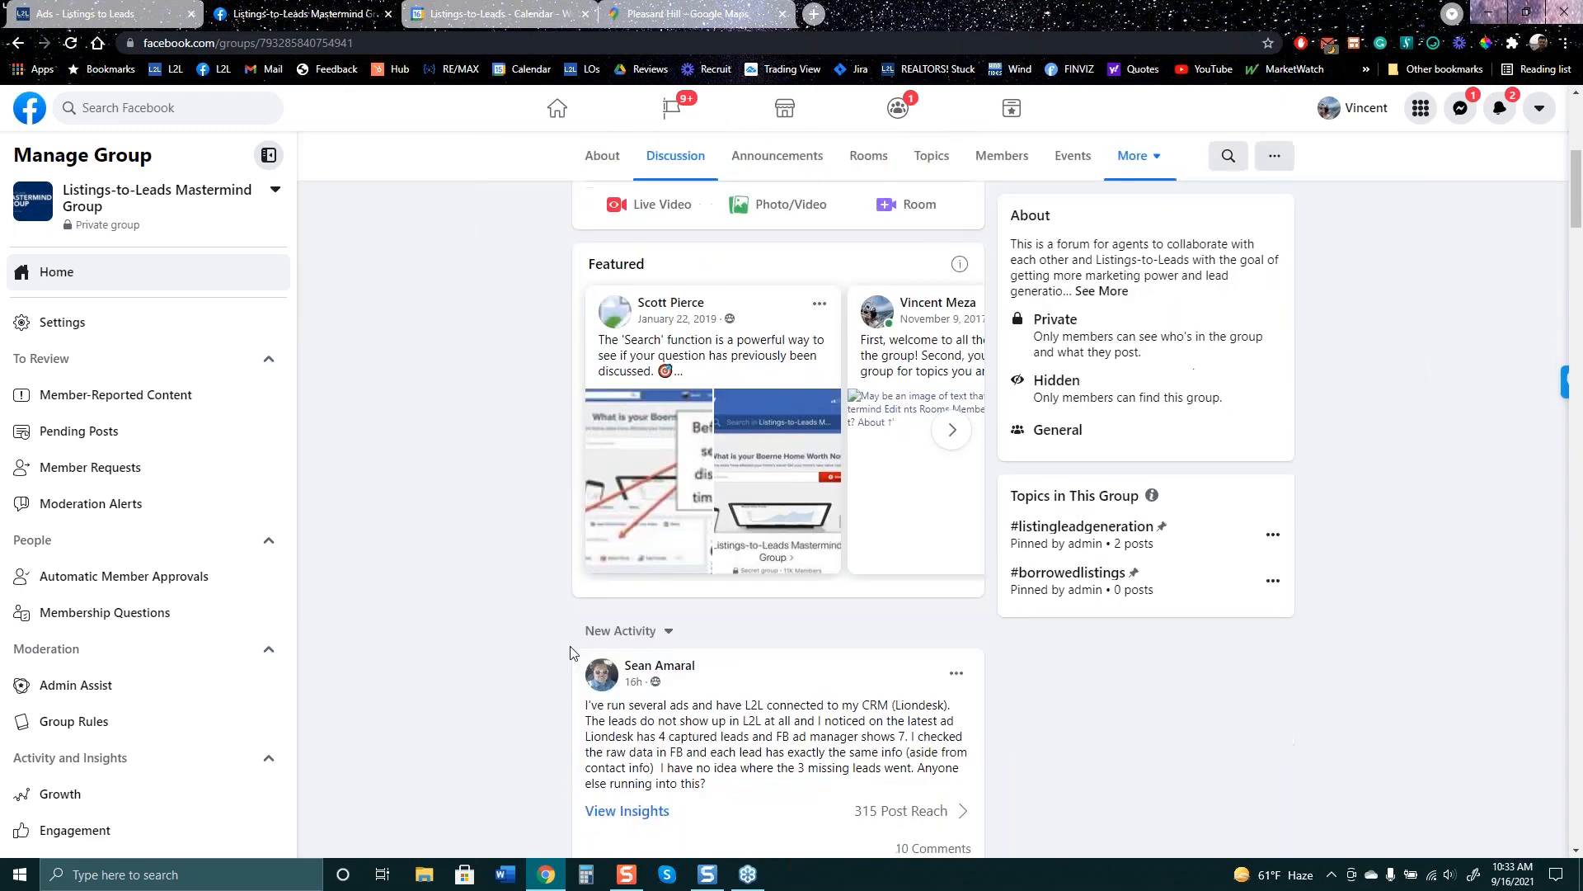
scroll(573, 651, down, 15)
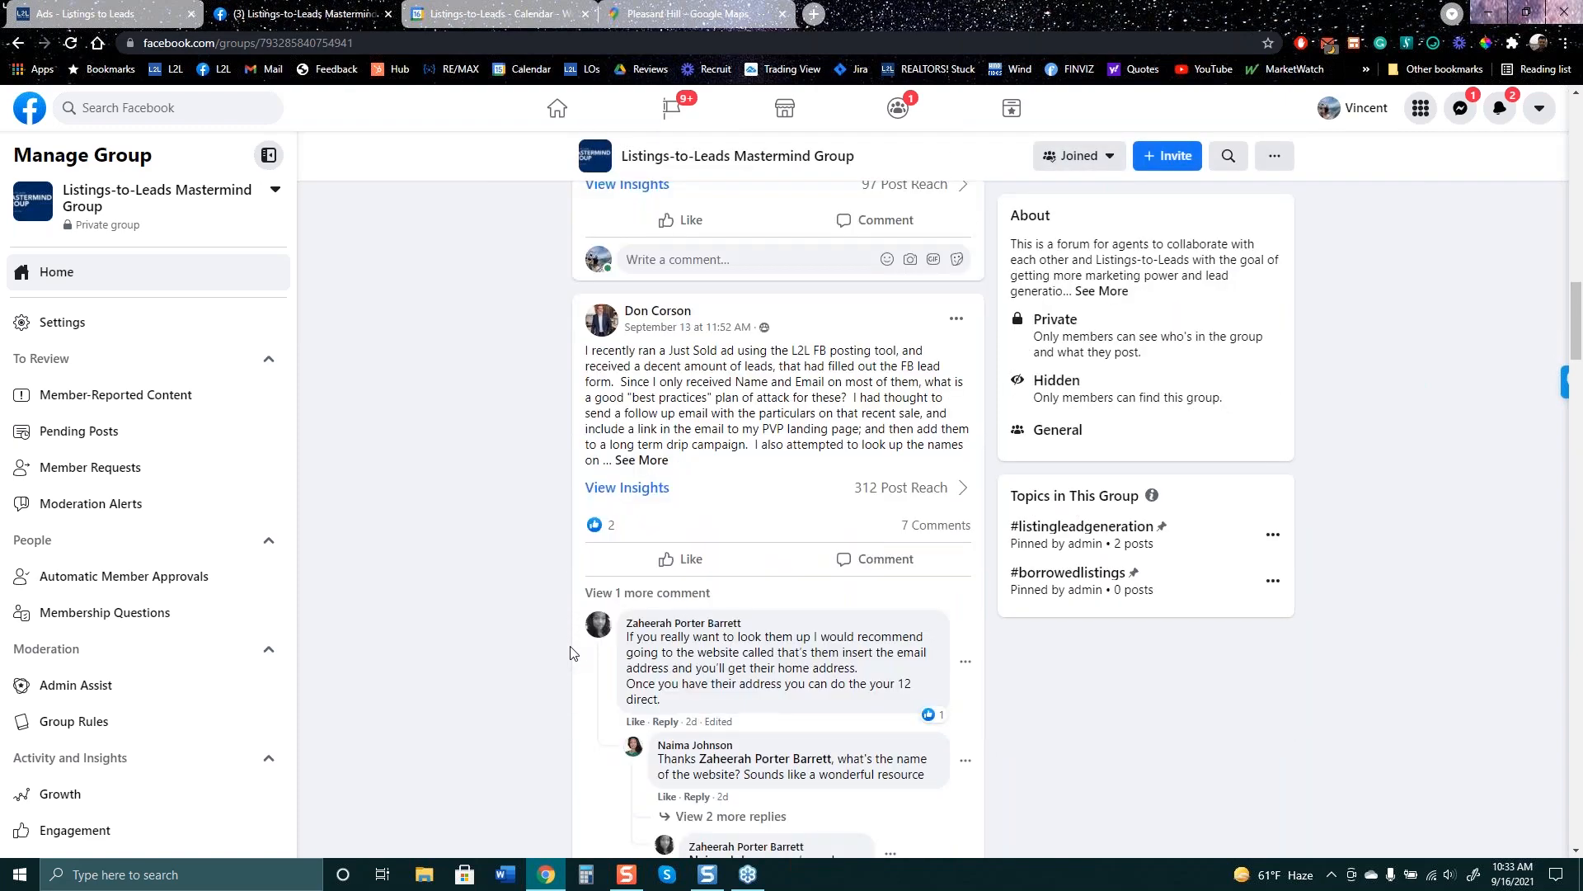
scroll(573, 651, down, 10)
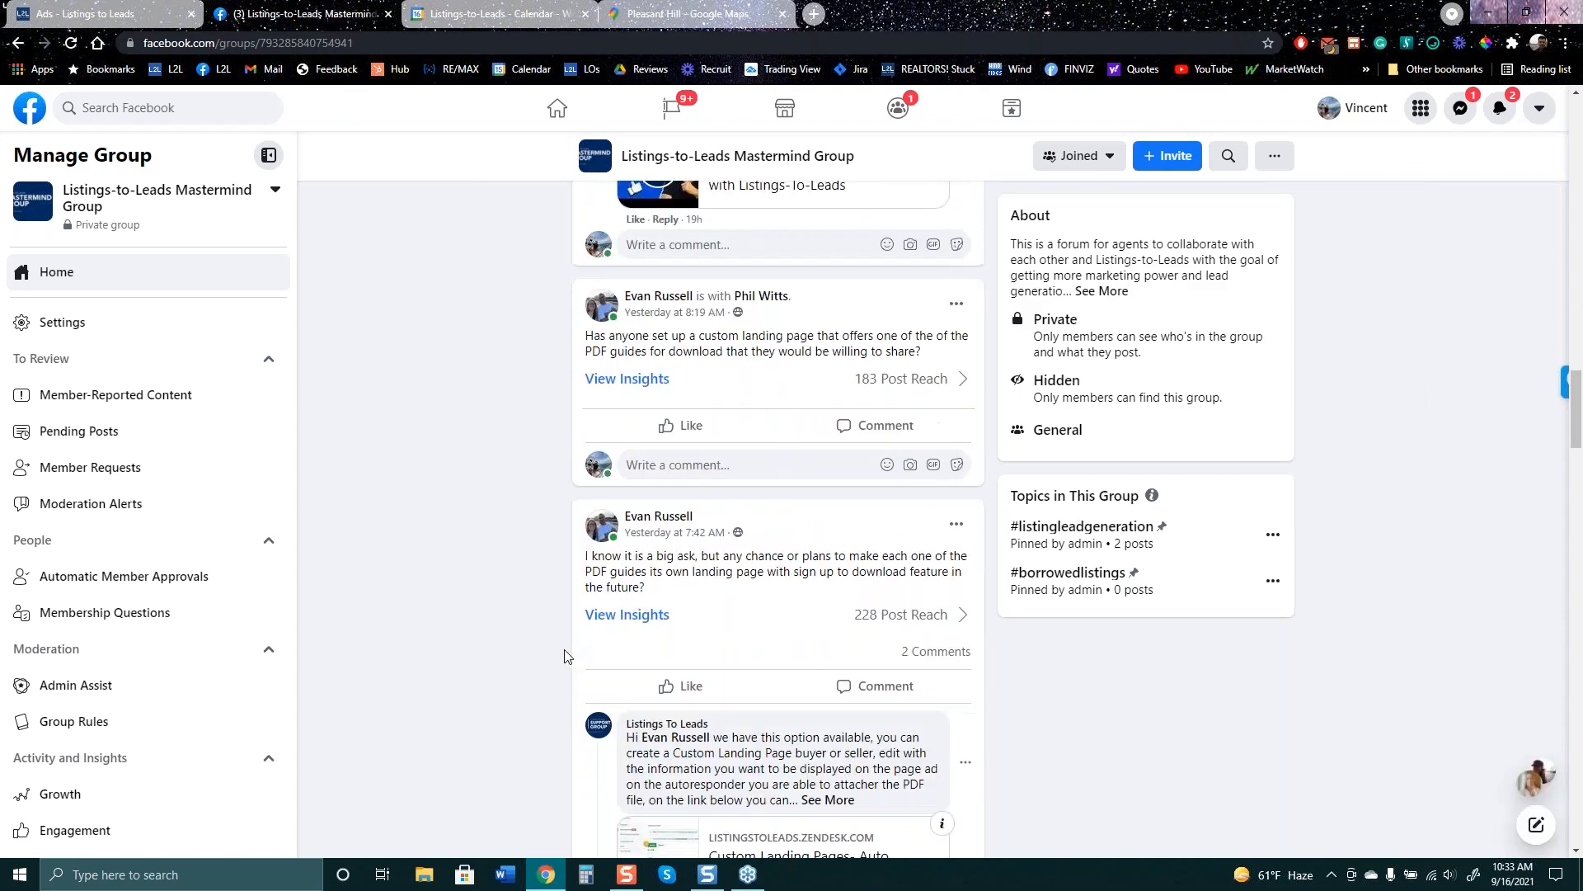
scroll(564, 656, down, 12)
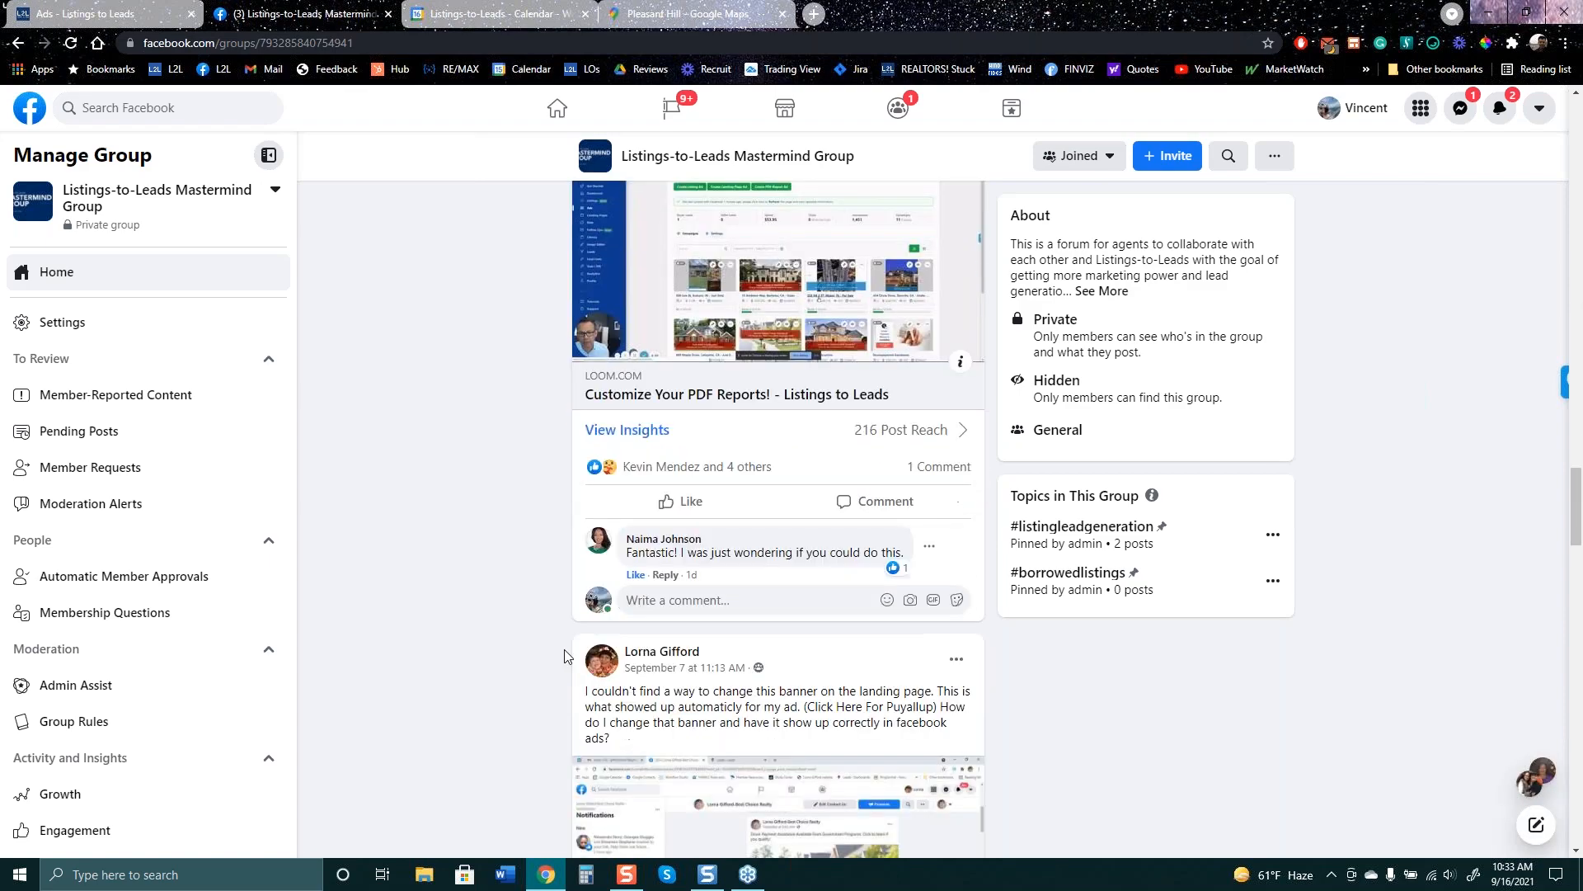
scroll(564, 656, down, 12)
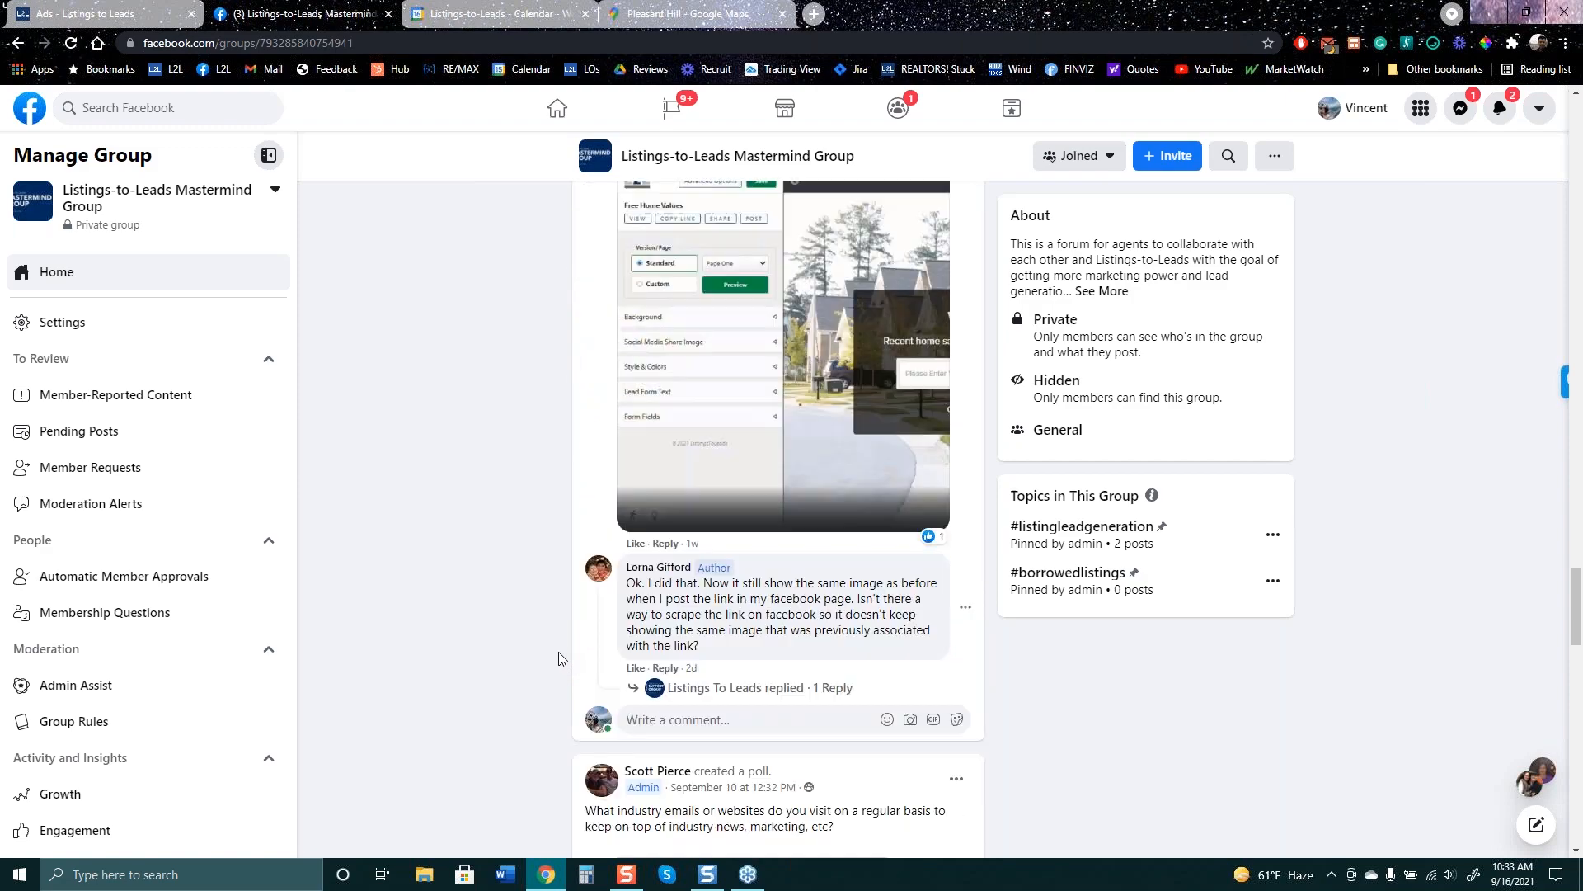
scroll(560, 658, down, 12)
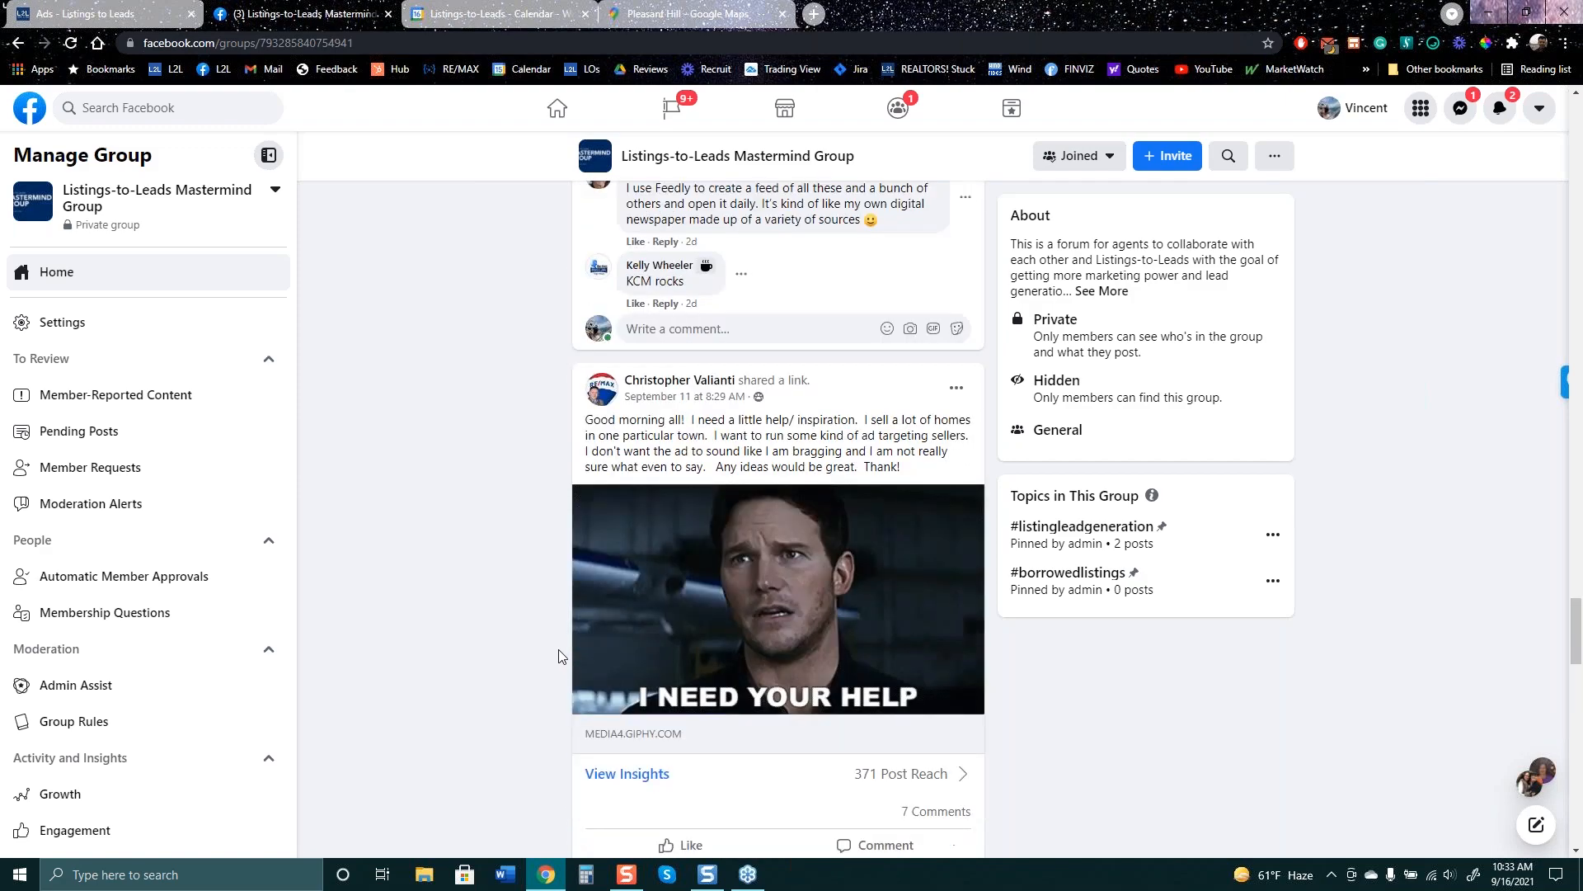
scroll(560, 656, down, 12)
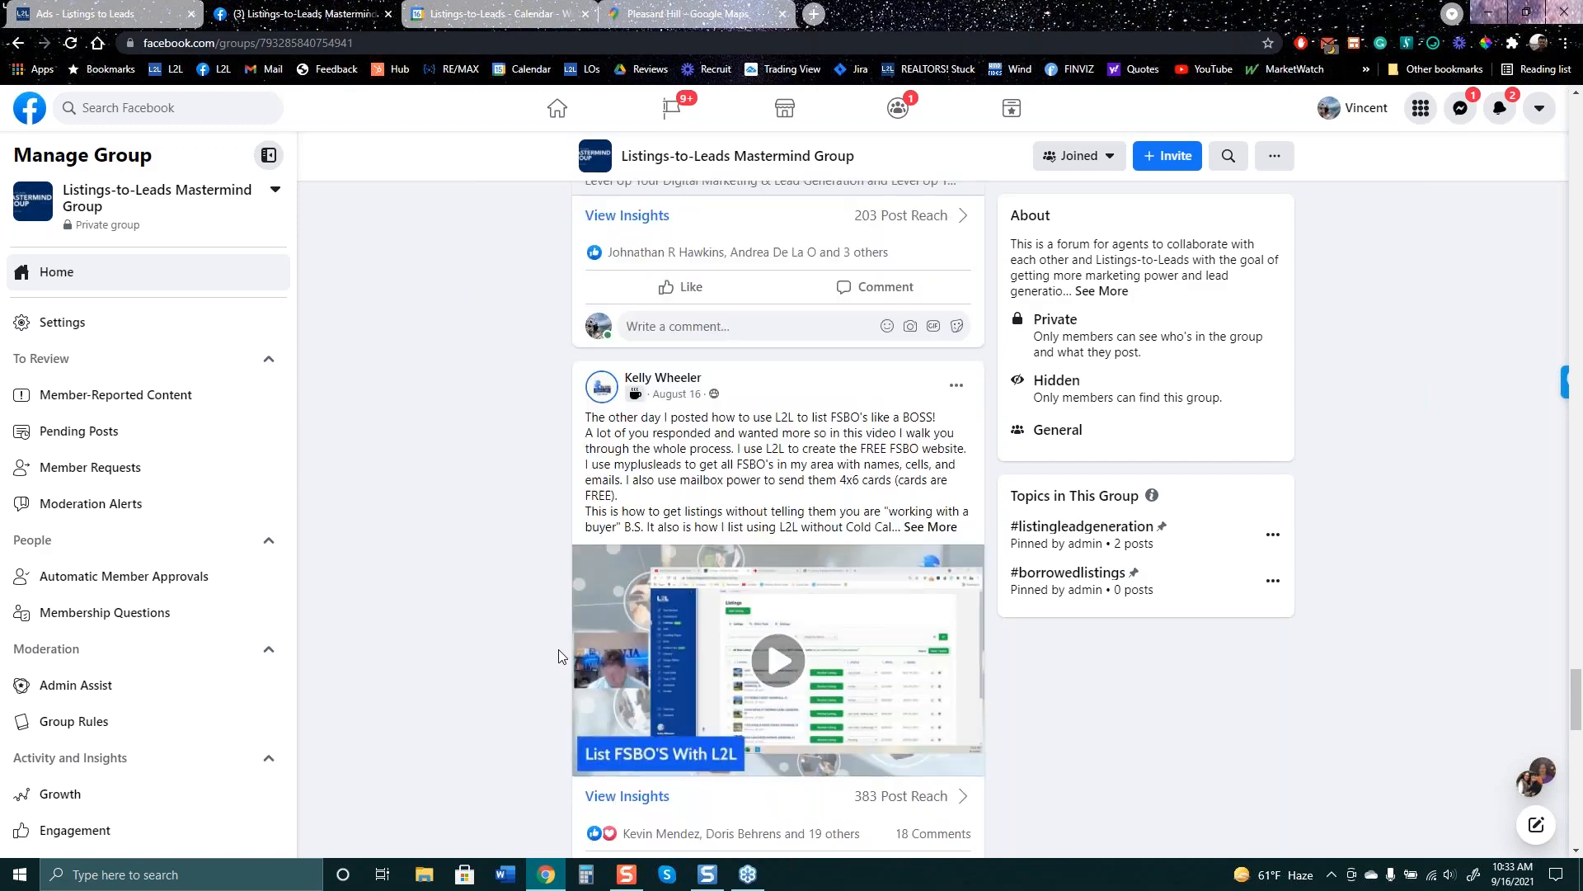
scroll(558, 656, down, 2)
scroll(558, 658, up, 5)
scroll(559, 660, down, 3)
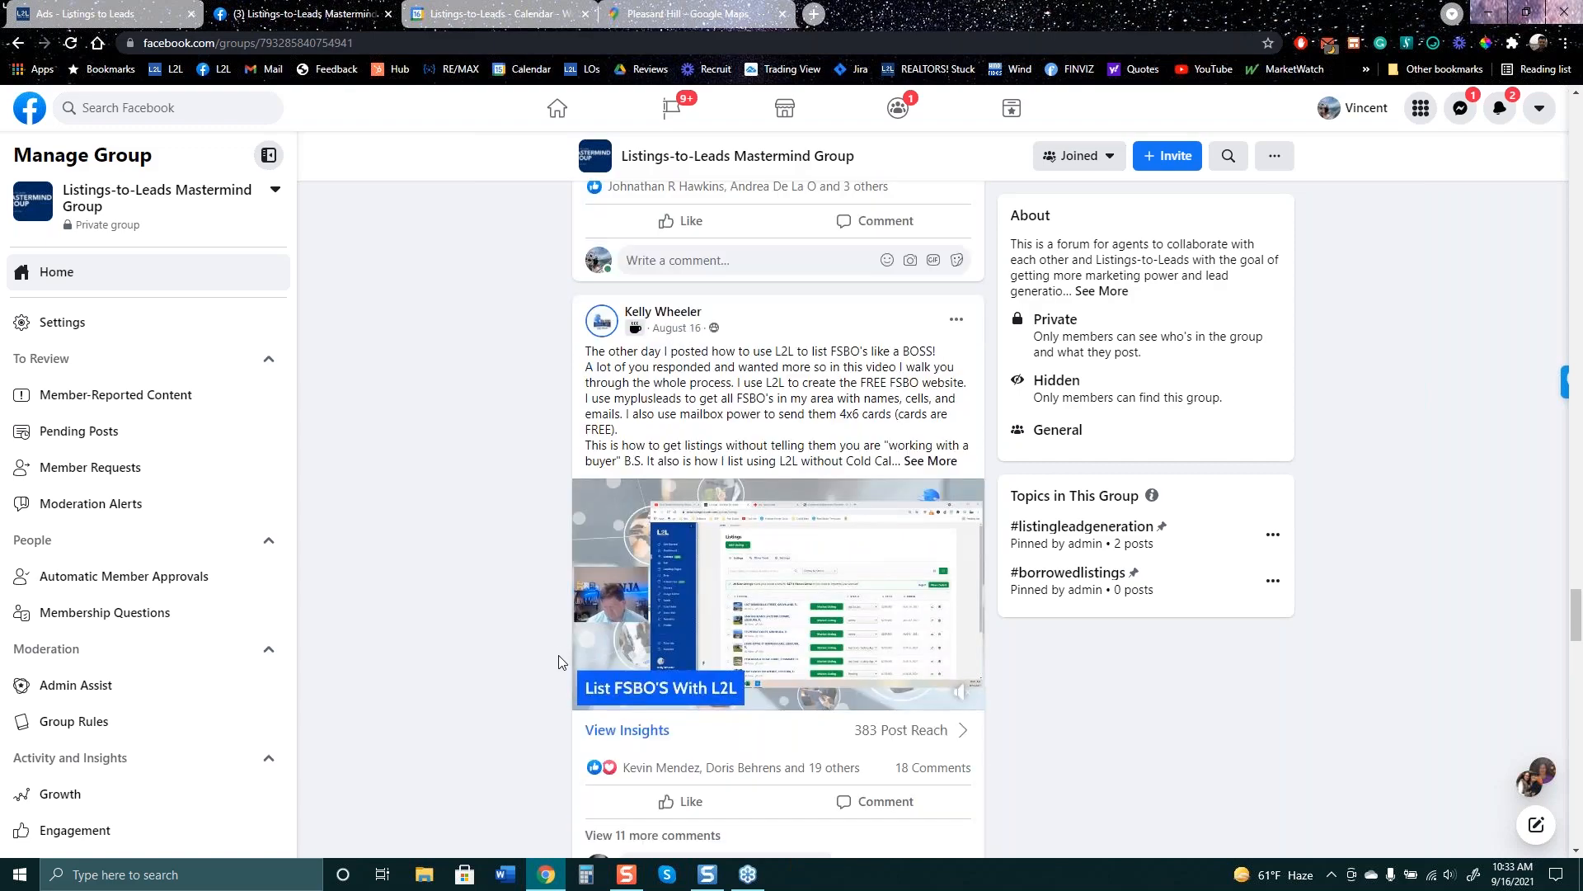
scroll(559, 658, down, 12)
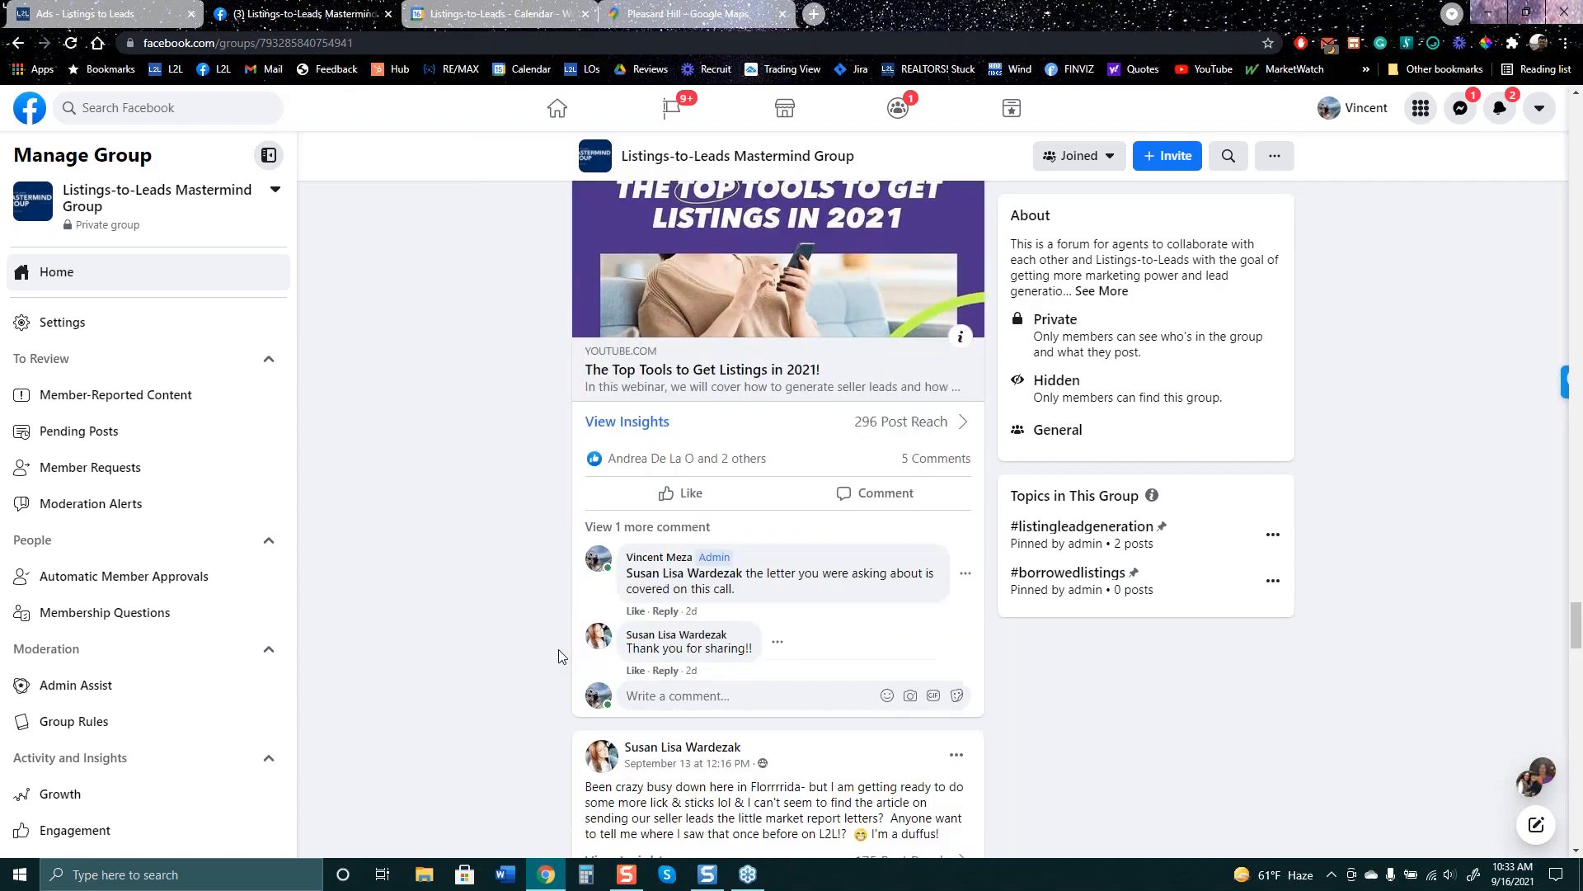
scroll(558, 655, down, 11)
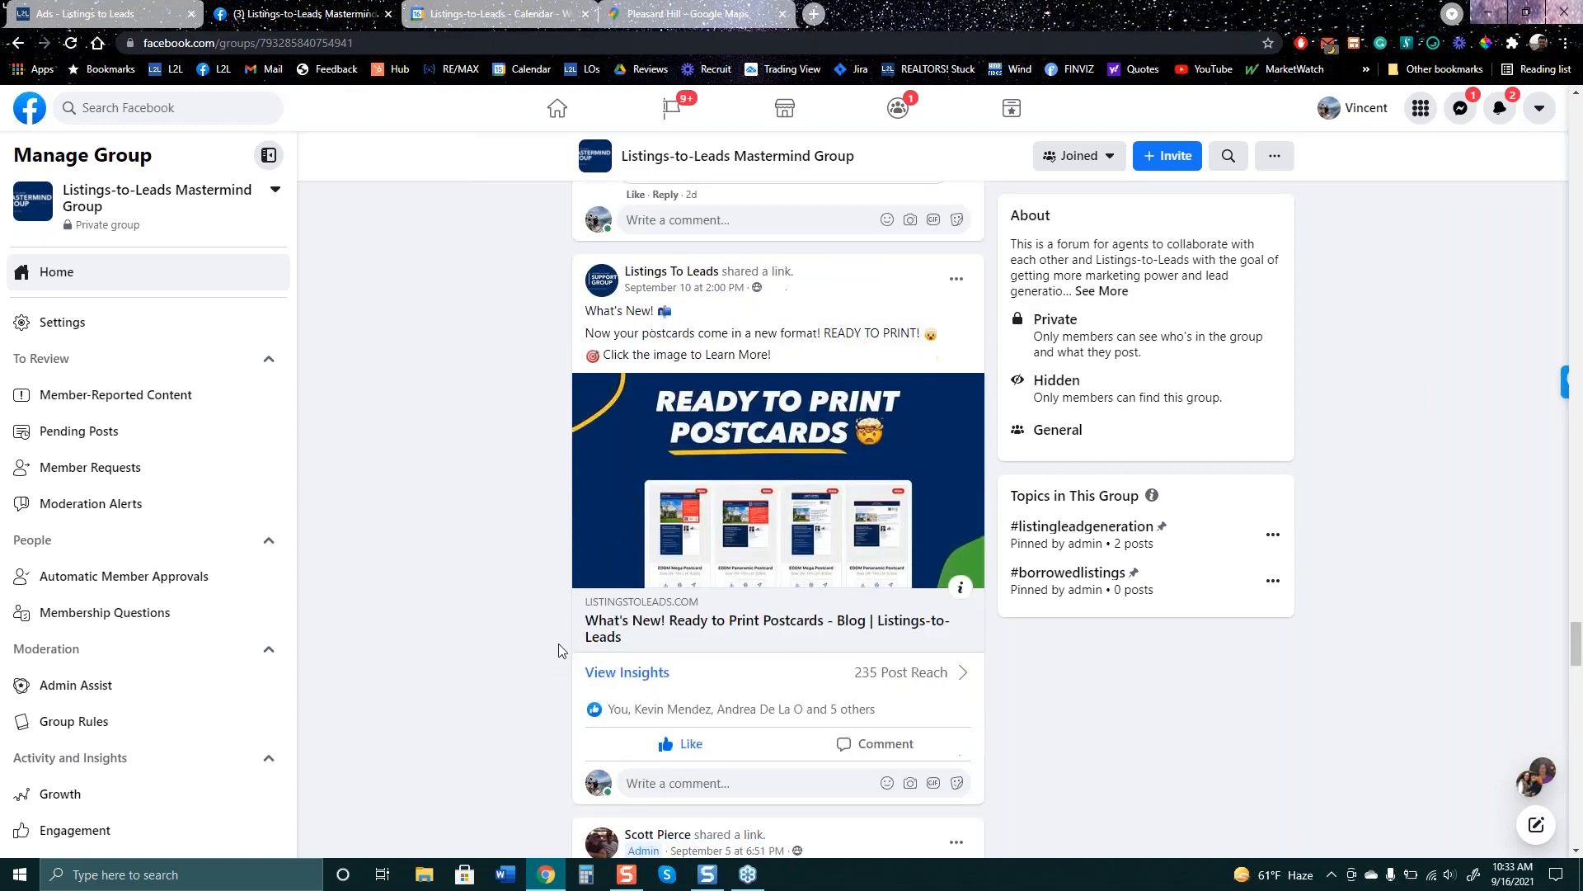
scroll(558, 649, down, 13)
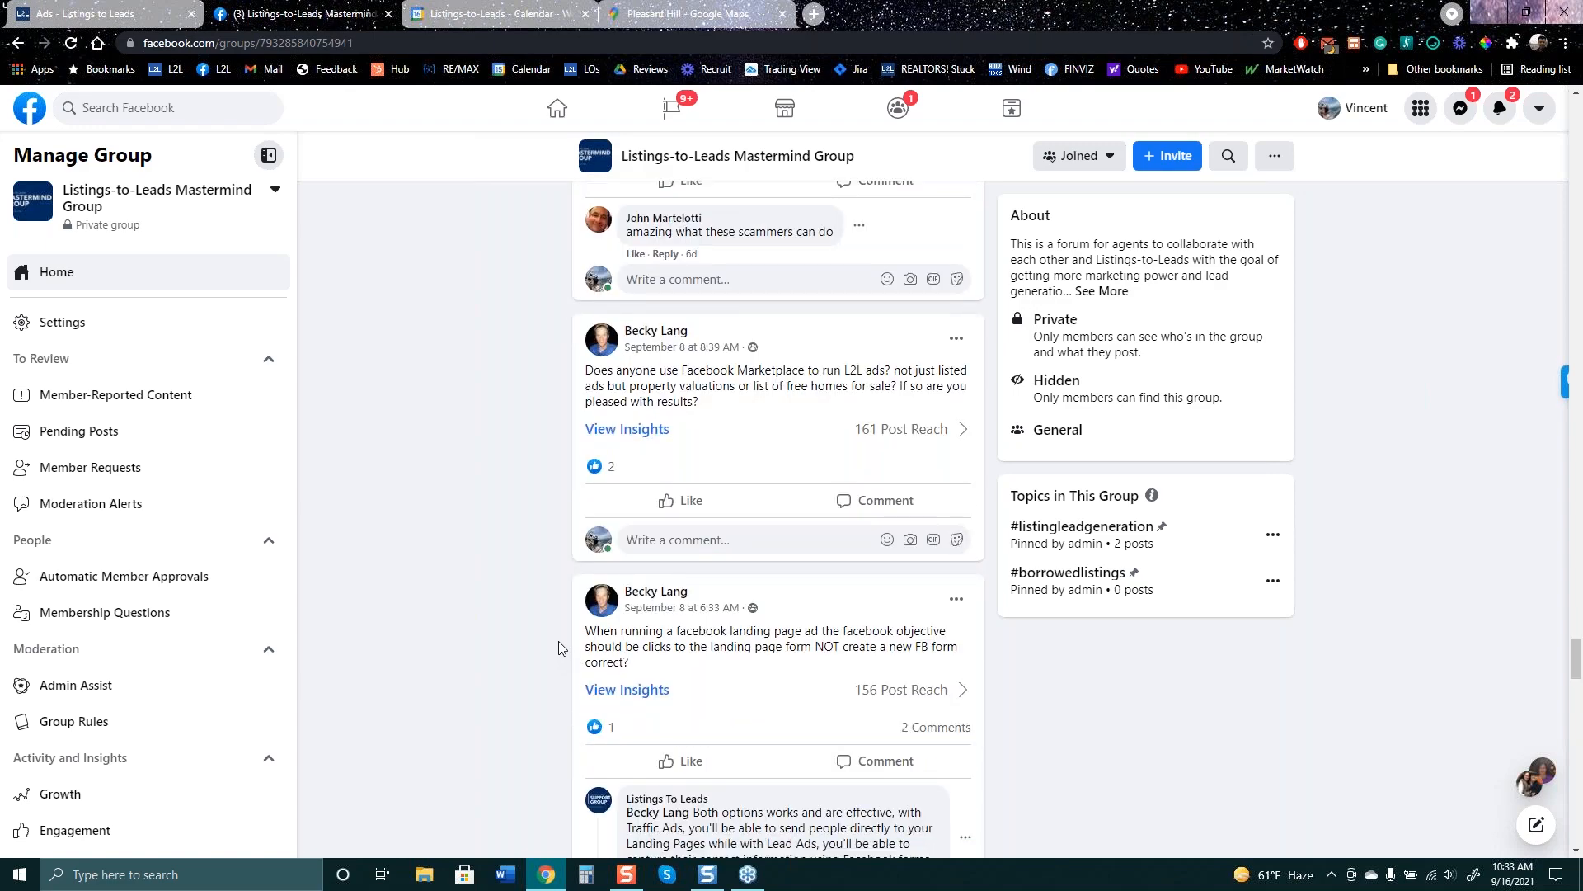
scroll(558, 648, down, 12)
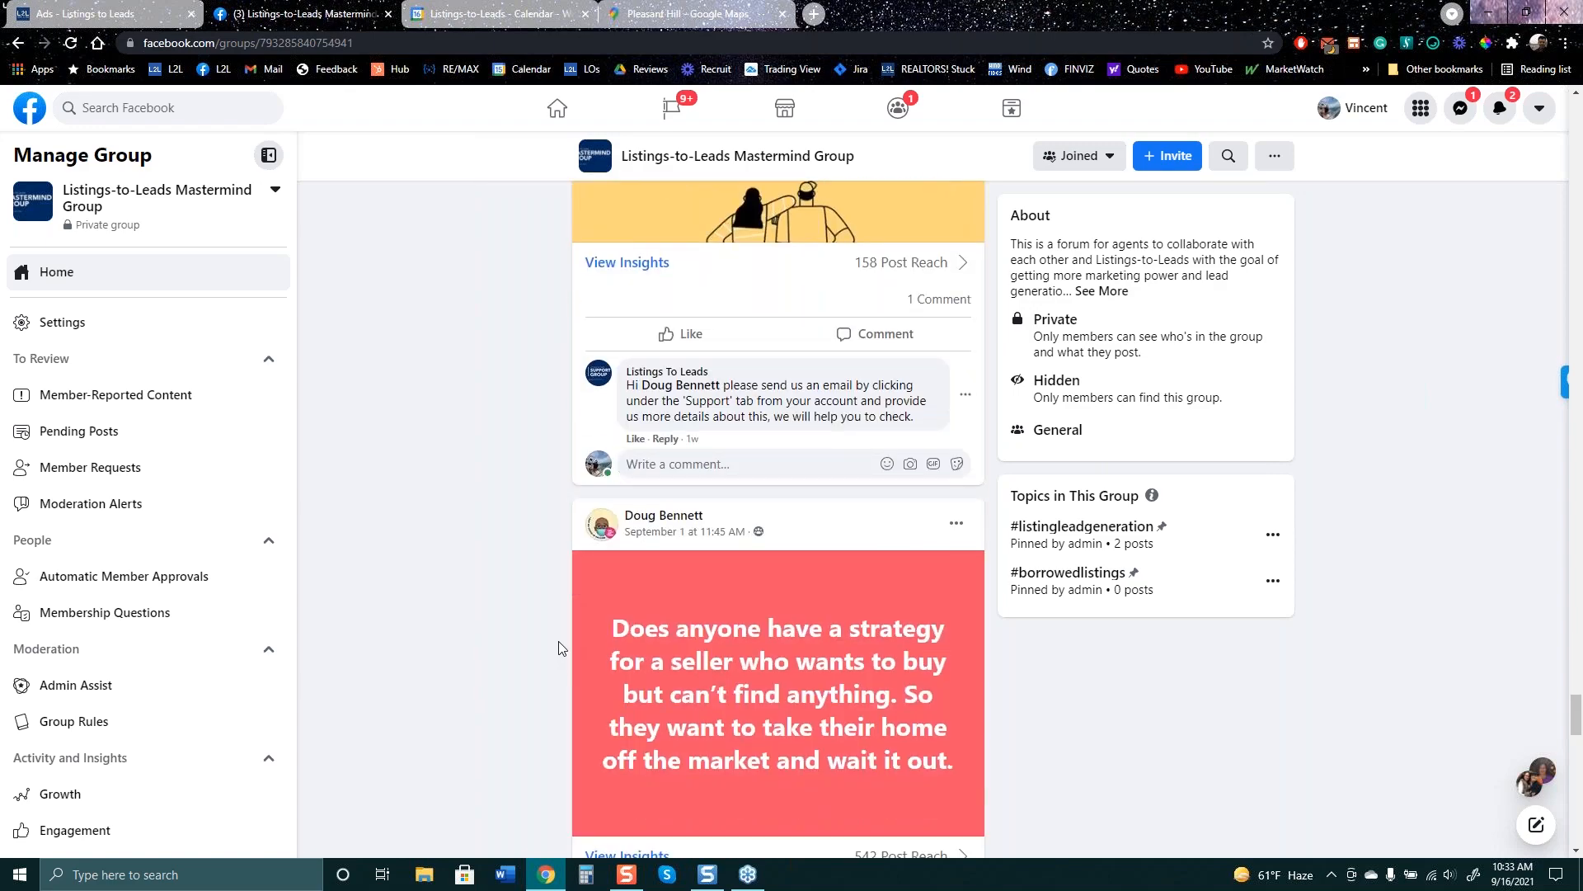
scroll(557, 648, down, 12)
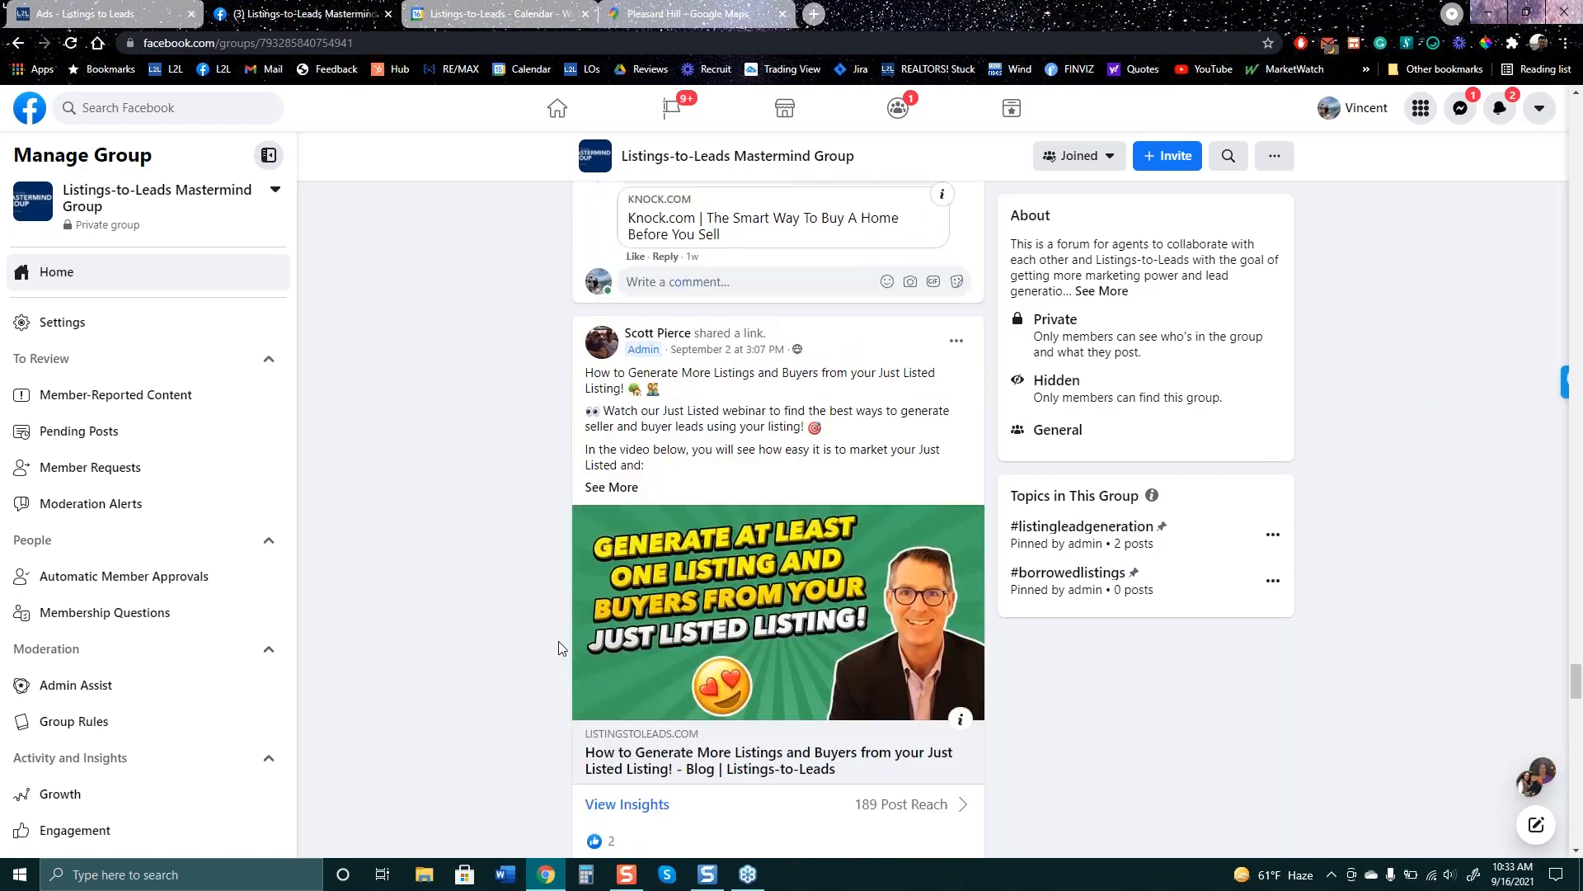
scroll(557, 648, down, 12)
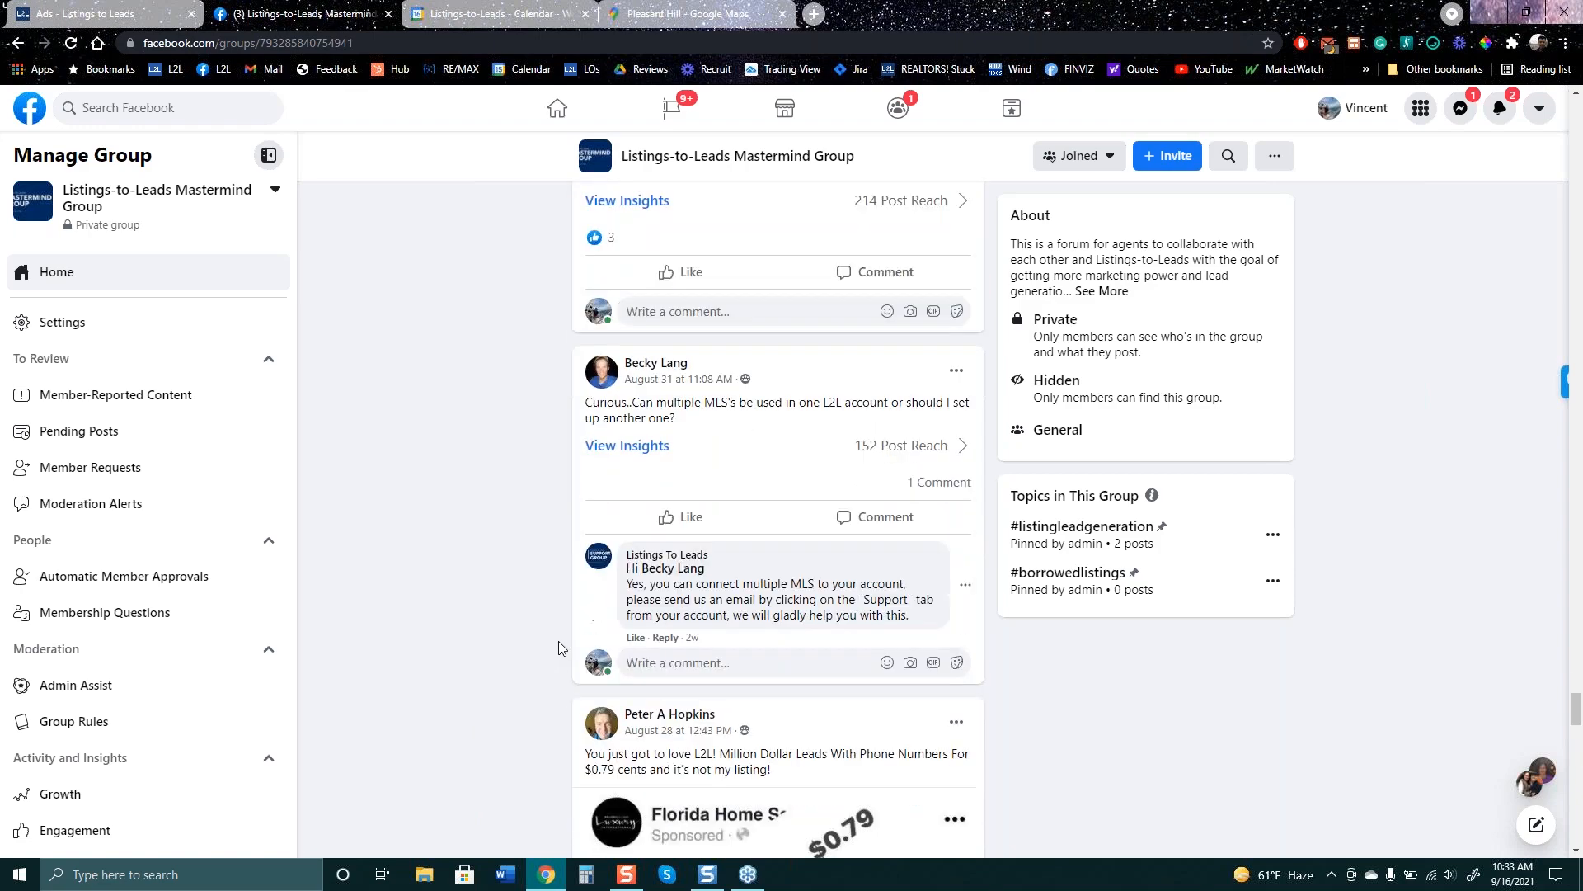
scroll(557, 641, down, 7)
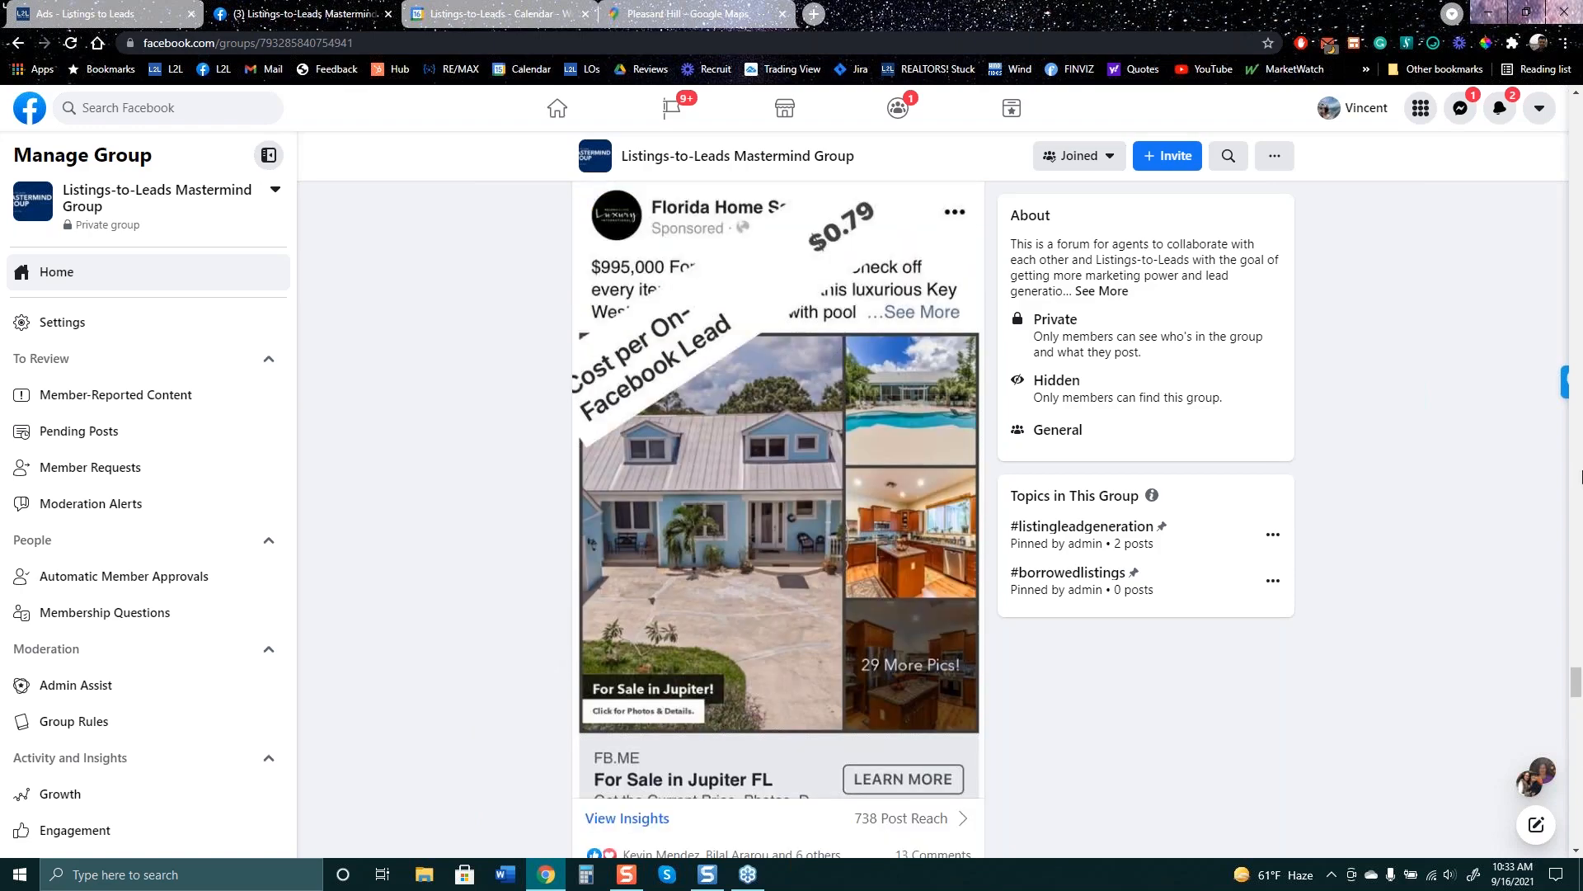
scroll(1449, 546, up, 3)
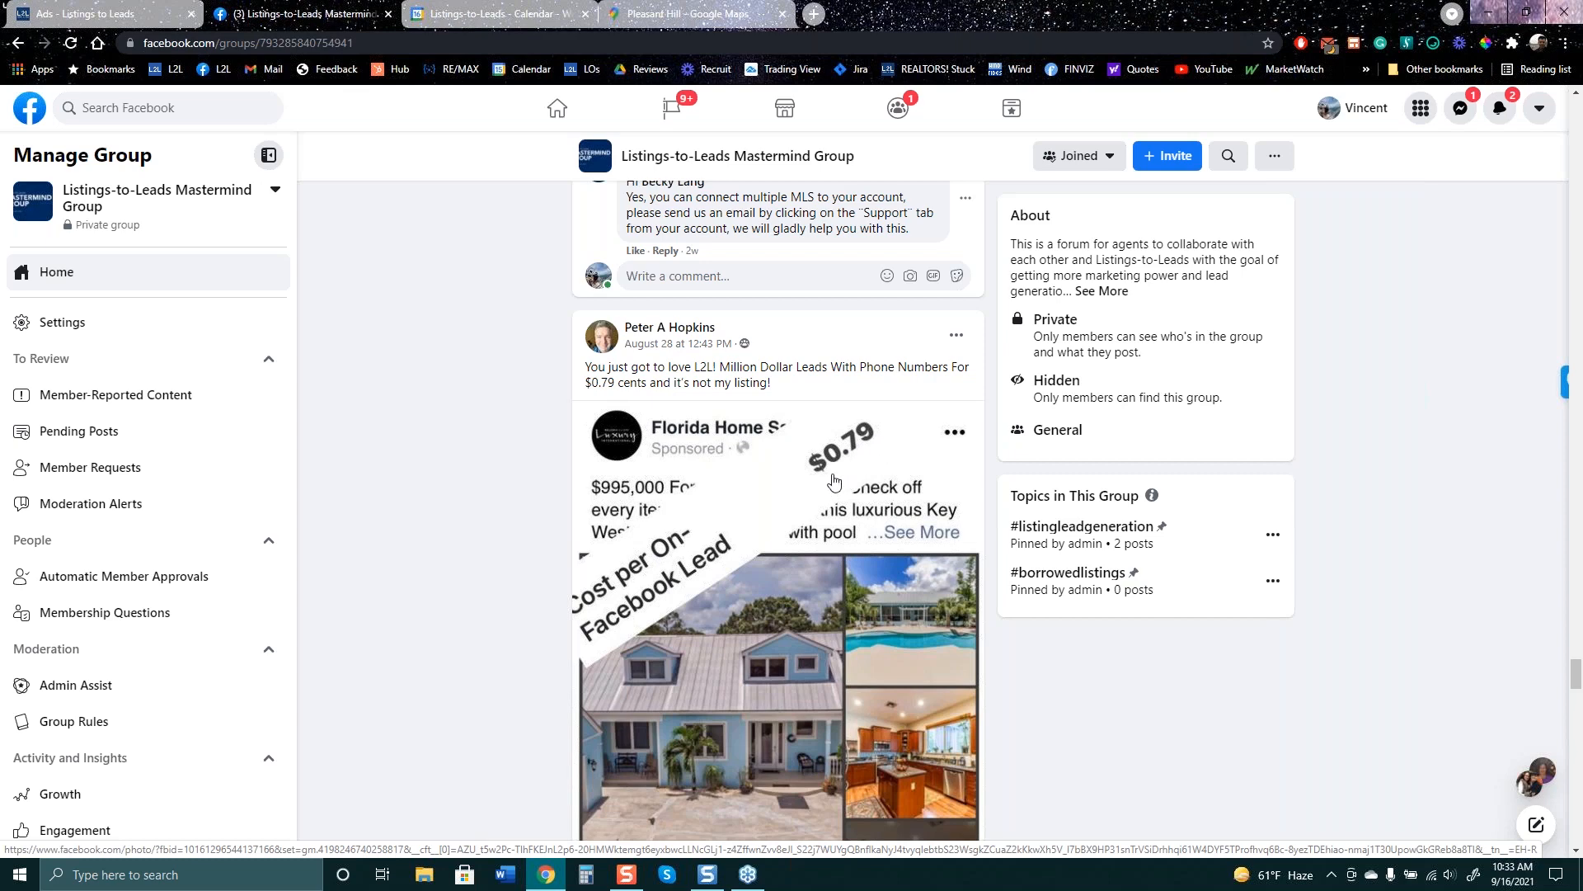
- Highlight 'it's not my listing!' in the $0.79 Jupiter FL post and skim its 13 comments
scroll(834, 481, down, 3)
scroll(773, 382, up, 3)
drag(772, 383, 675, 401)
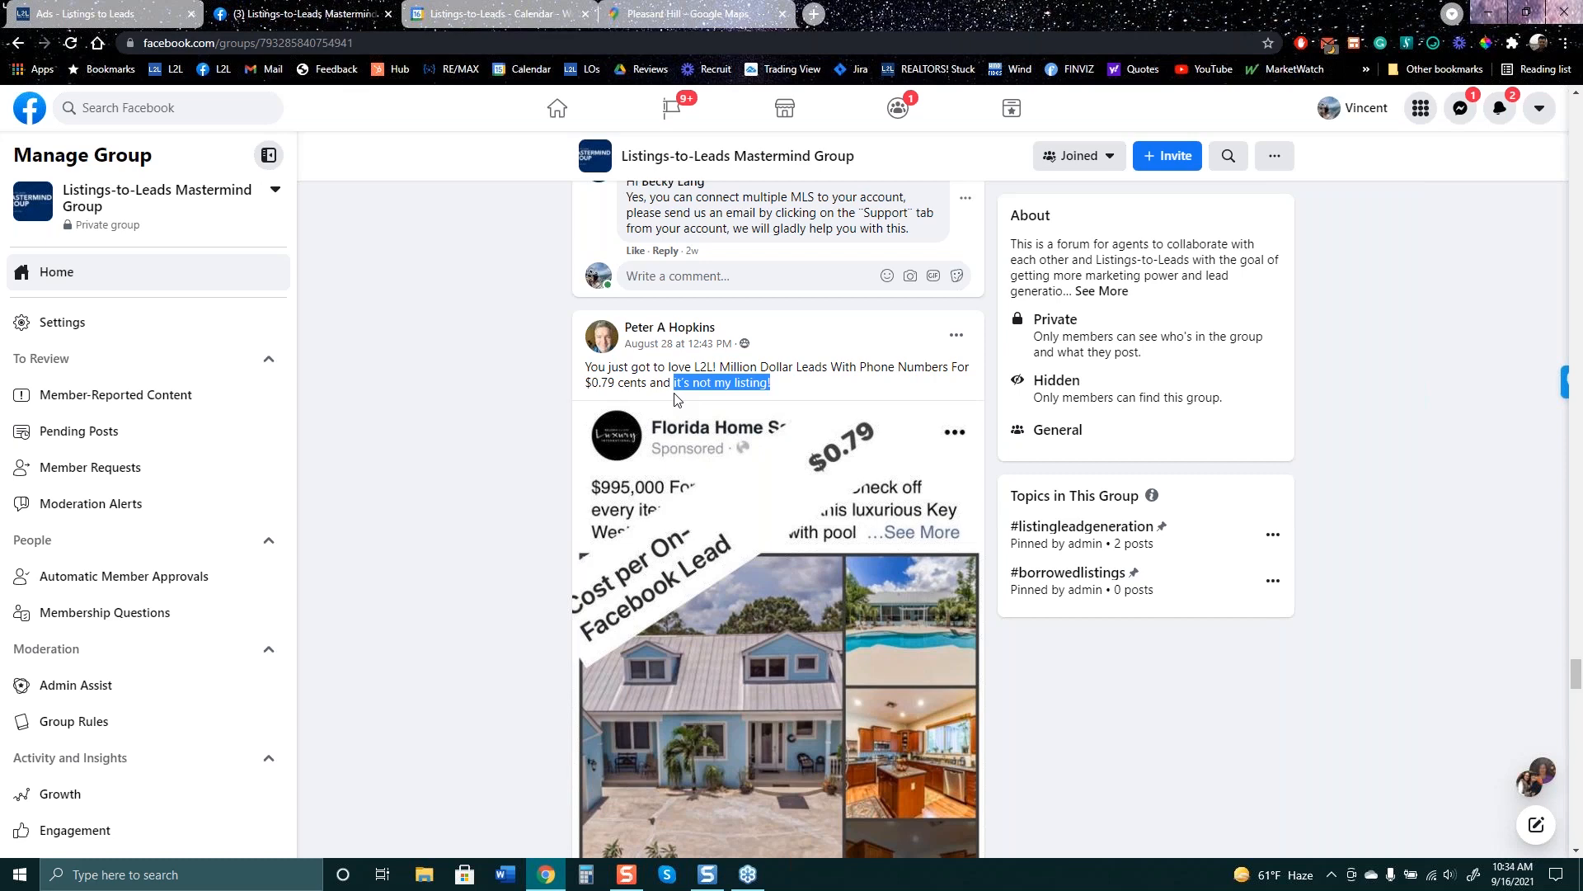
scroll(700, 412, down, 5)
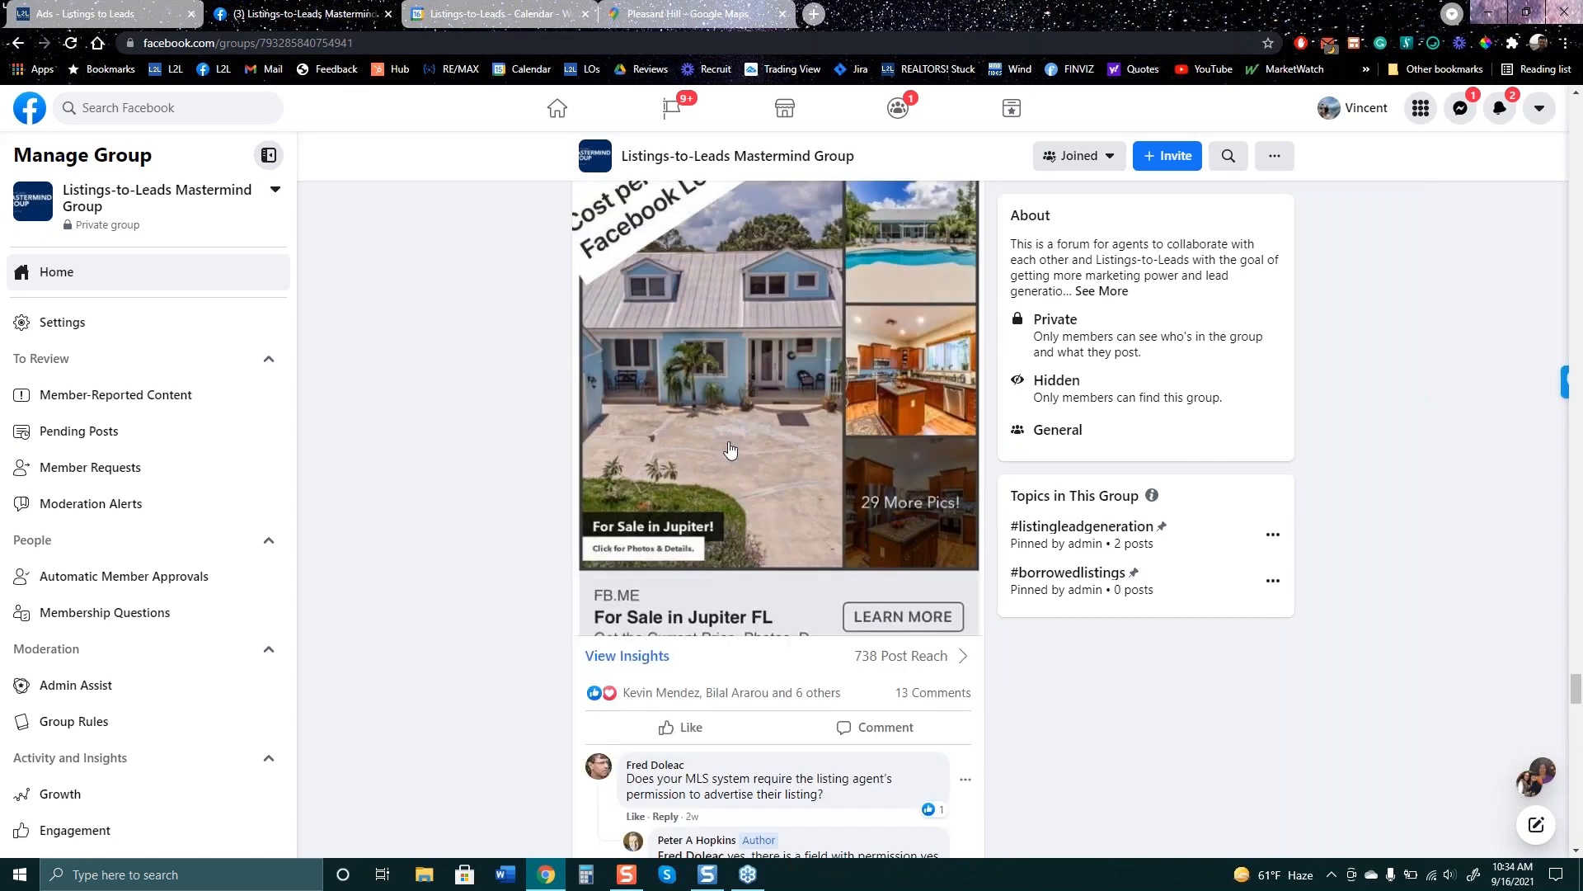
scroll(769, 800, down, 3)
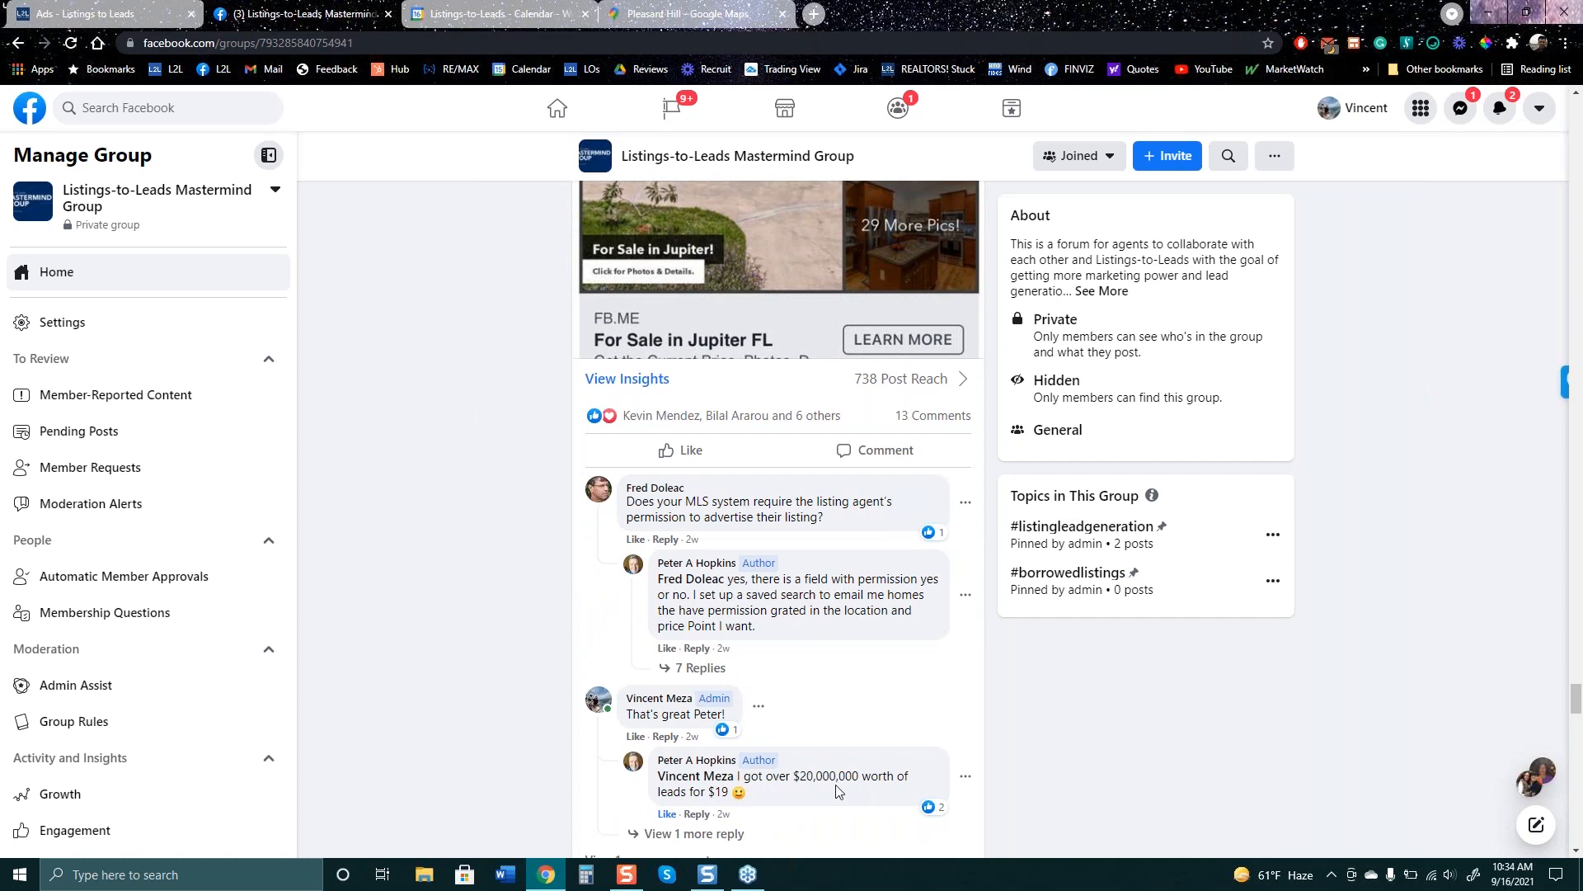
scroll(838, 792, up, 8)
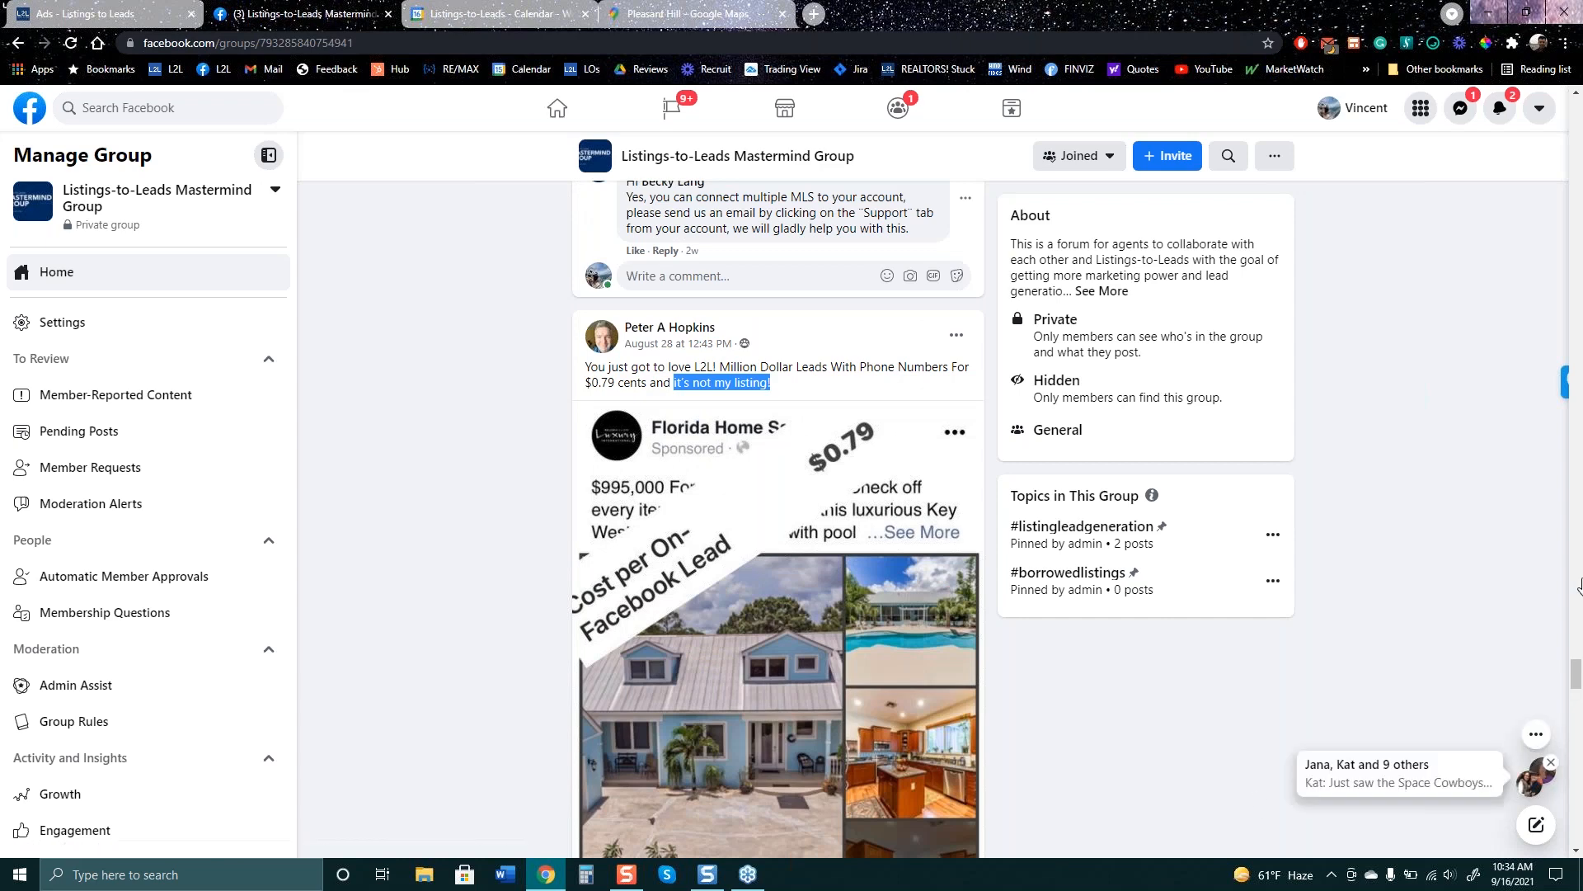
click(1573, 270)
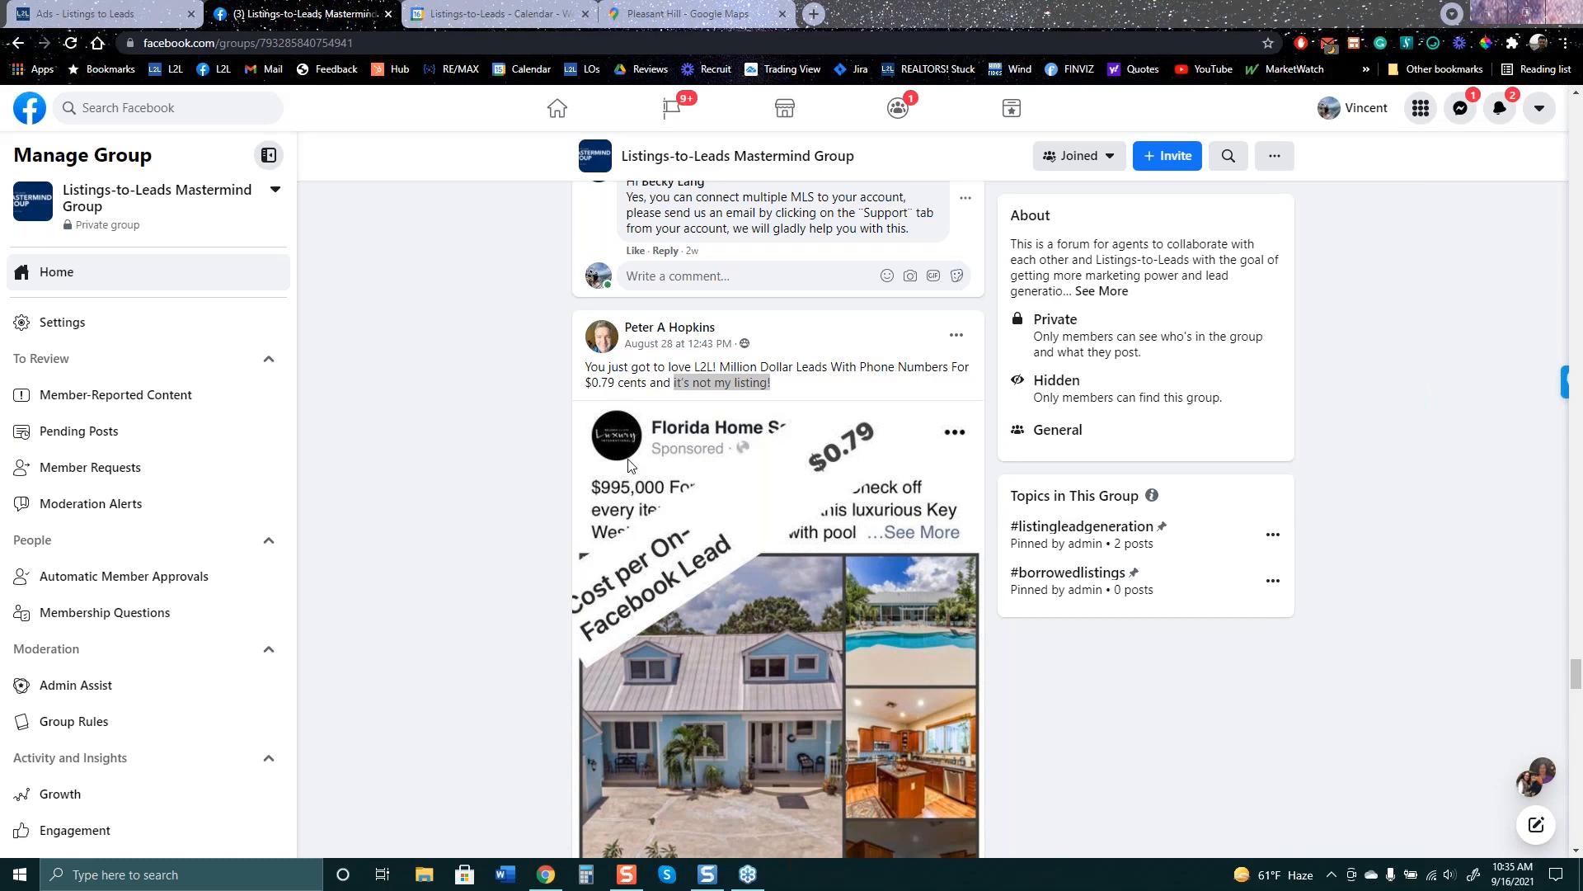
click(110, 9)
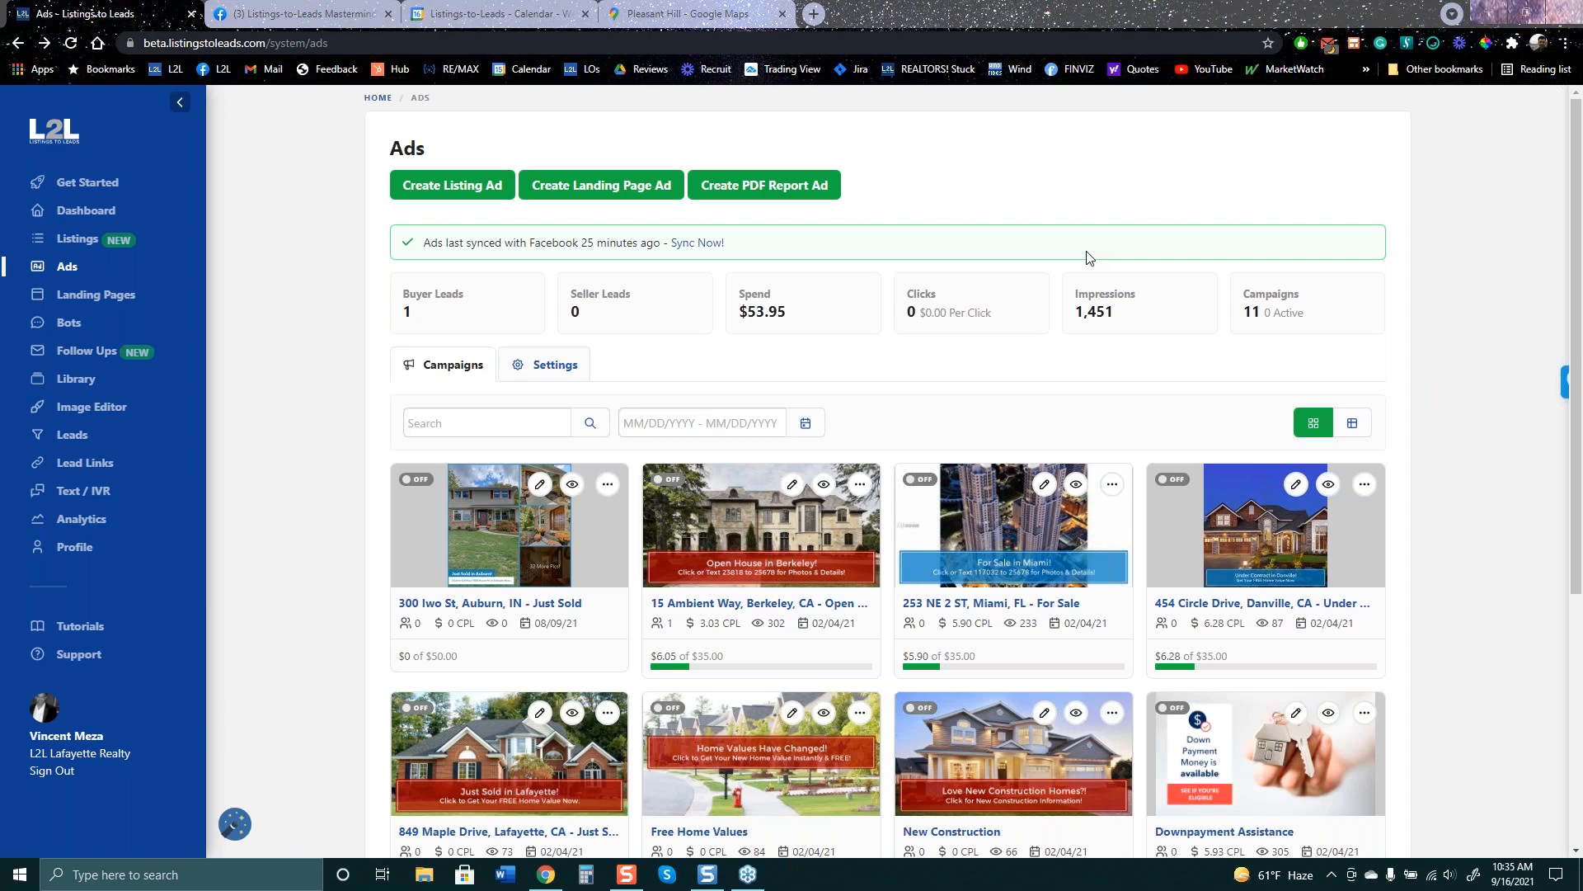
click(471, 195)
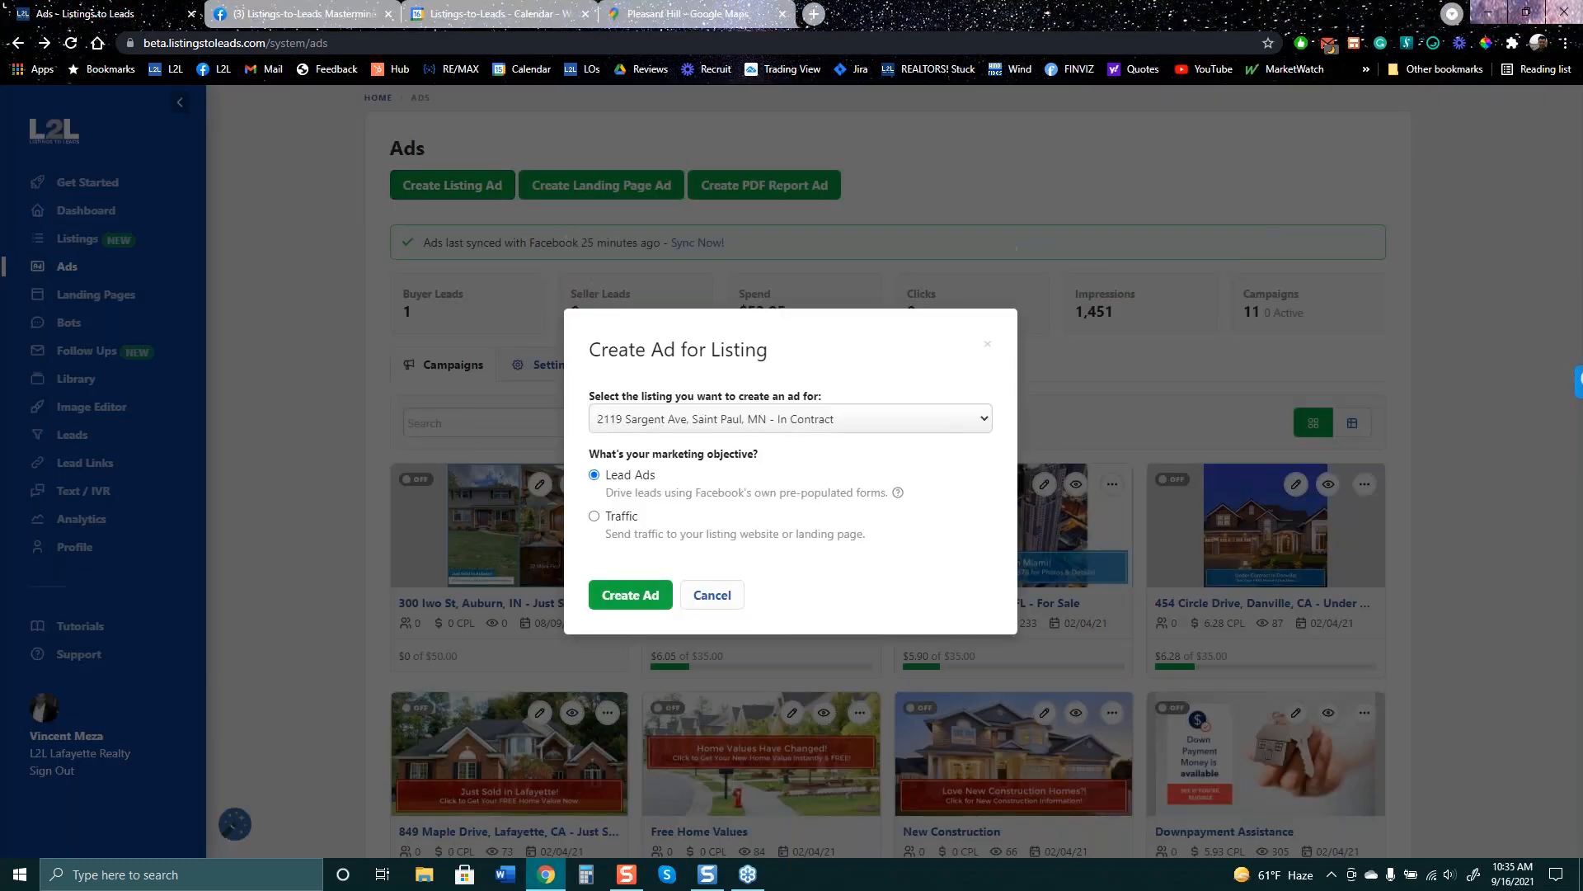
click(745, 419)
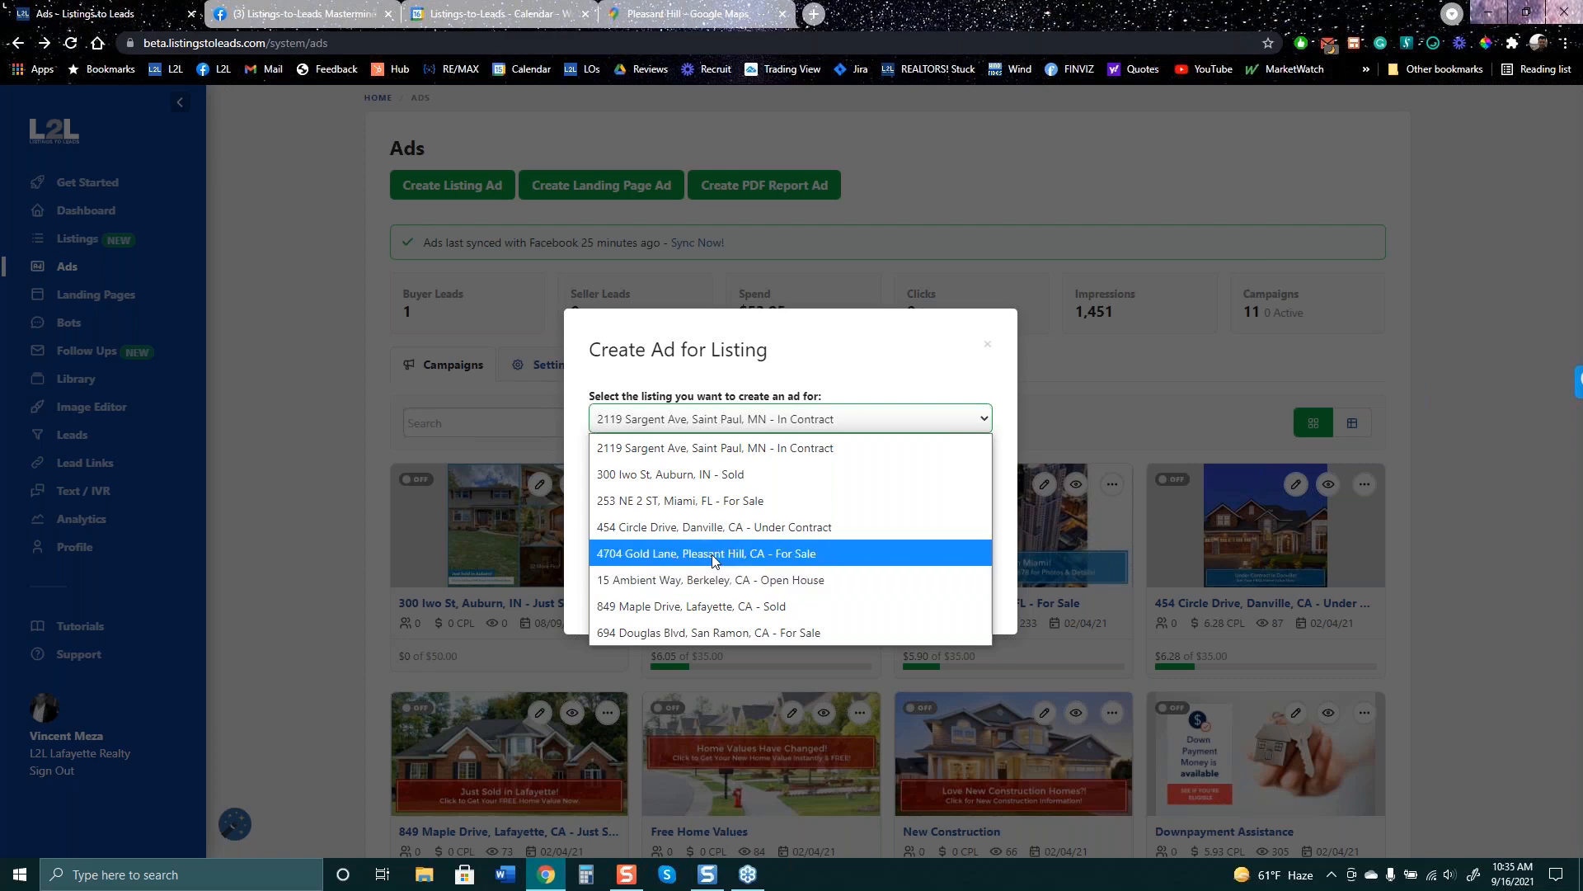
click(714, 580)
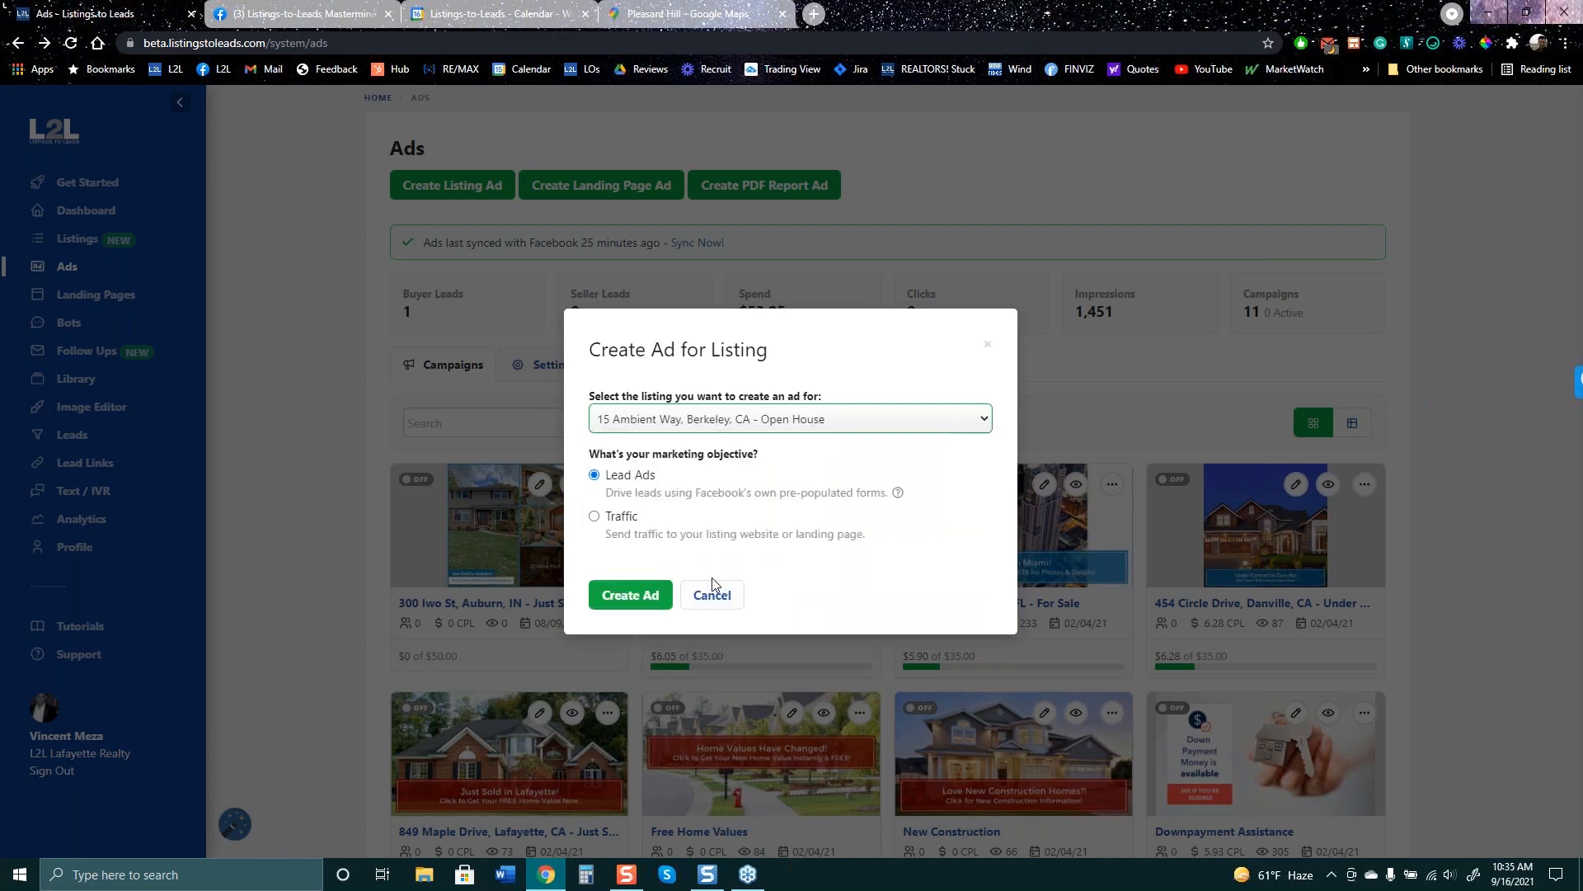
click(632, 595)
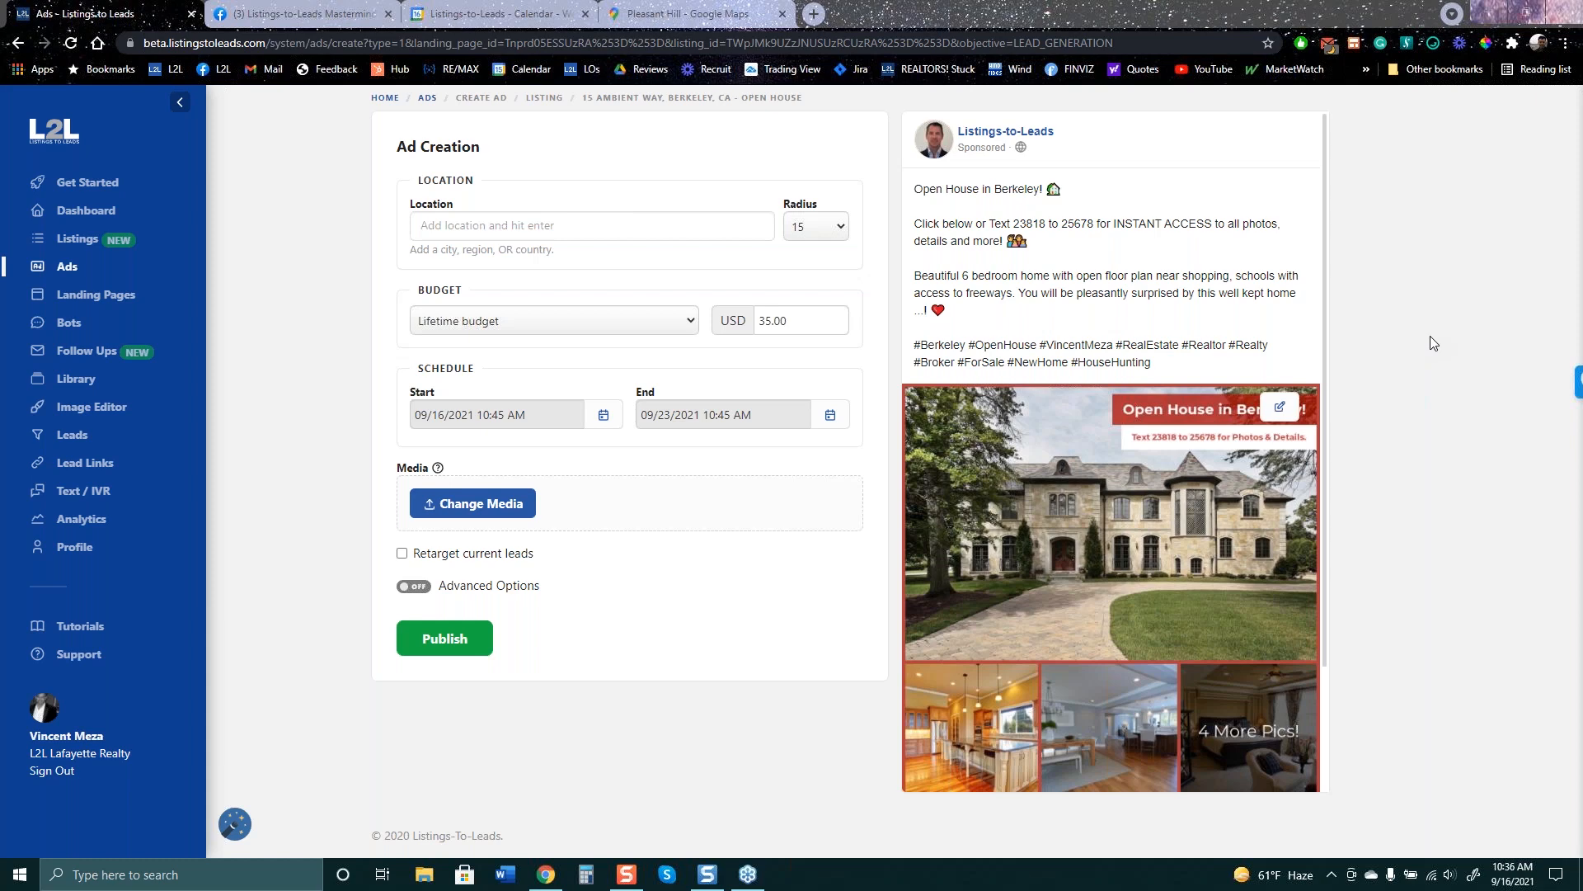
- Abandon that ad and start a landing page ad, viewing the available landing pages
click(17, 43)
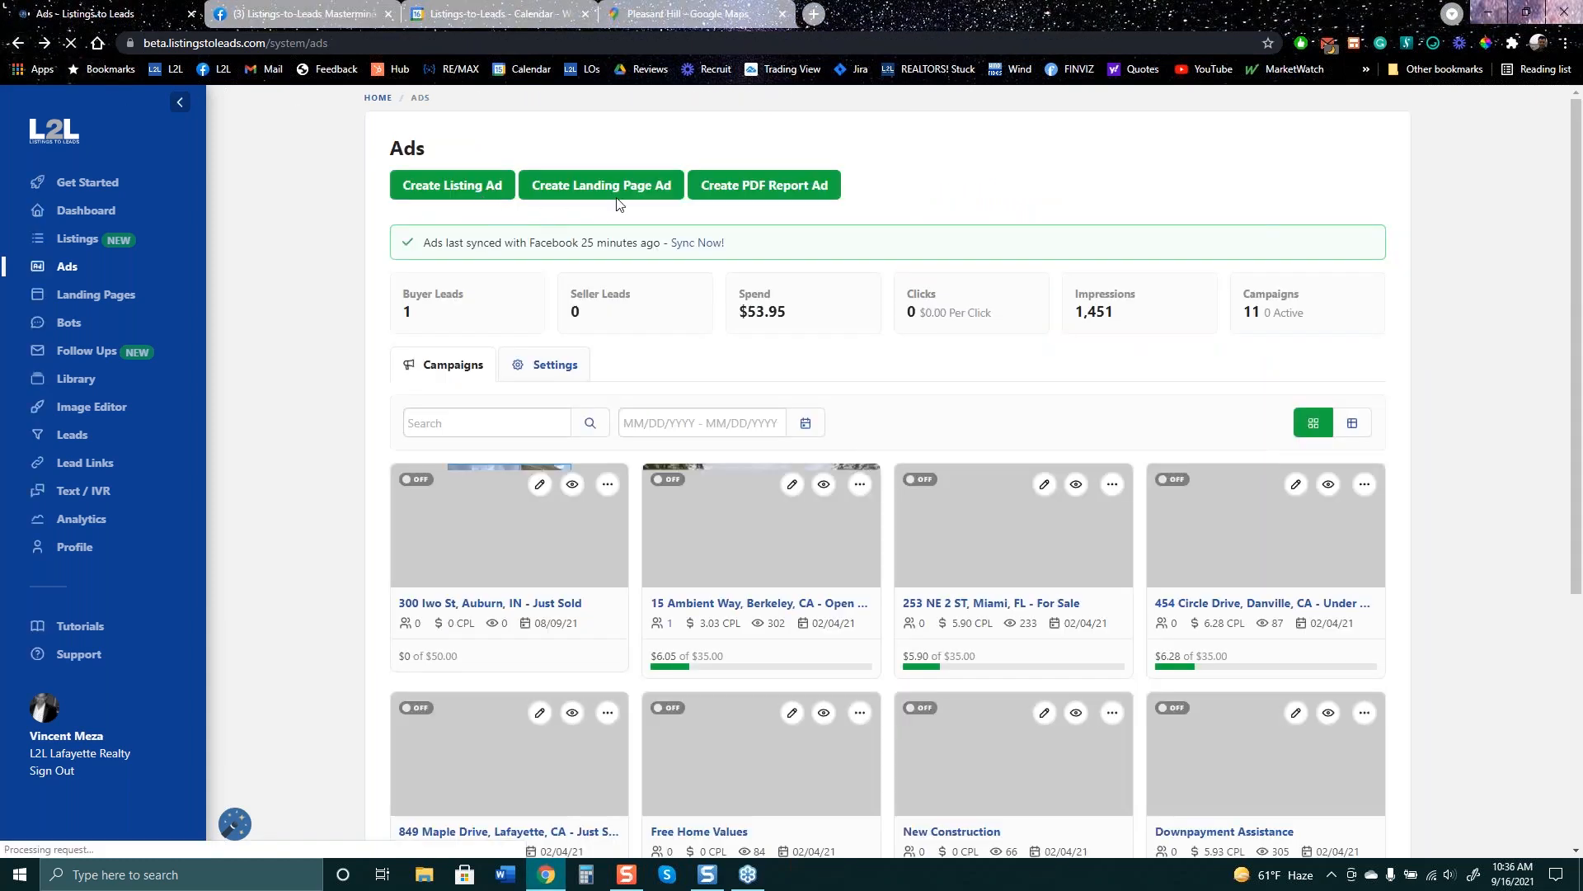
click(601, 185)
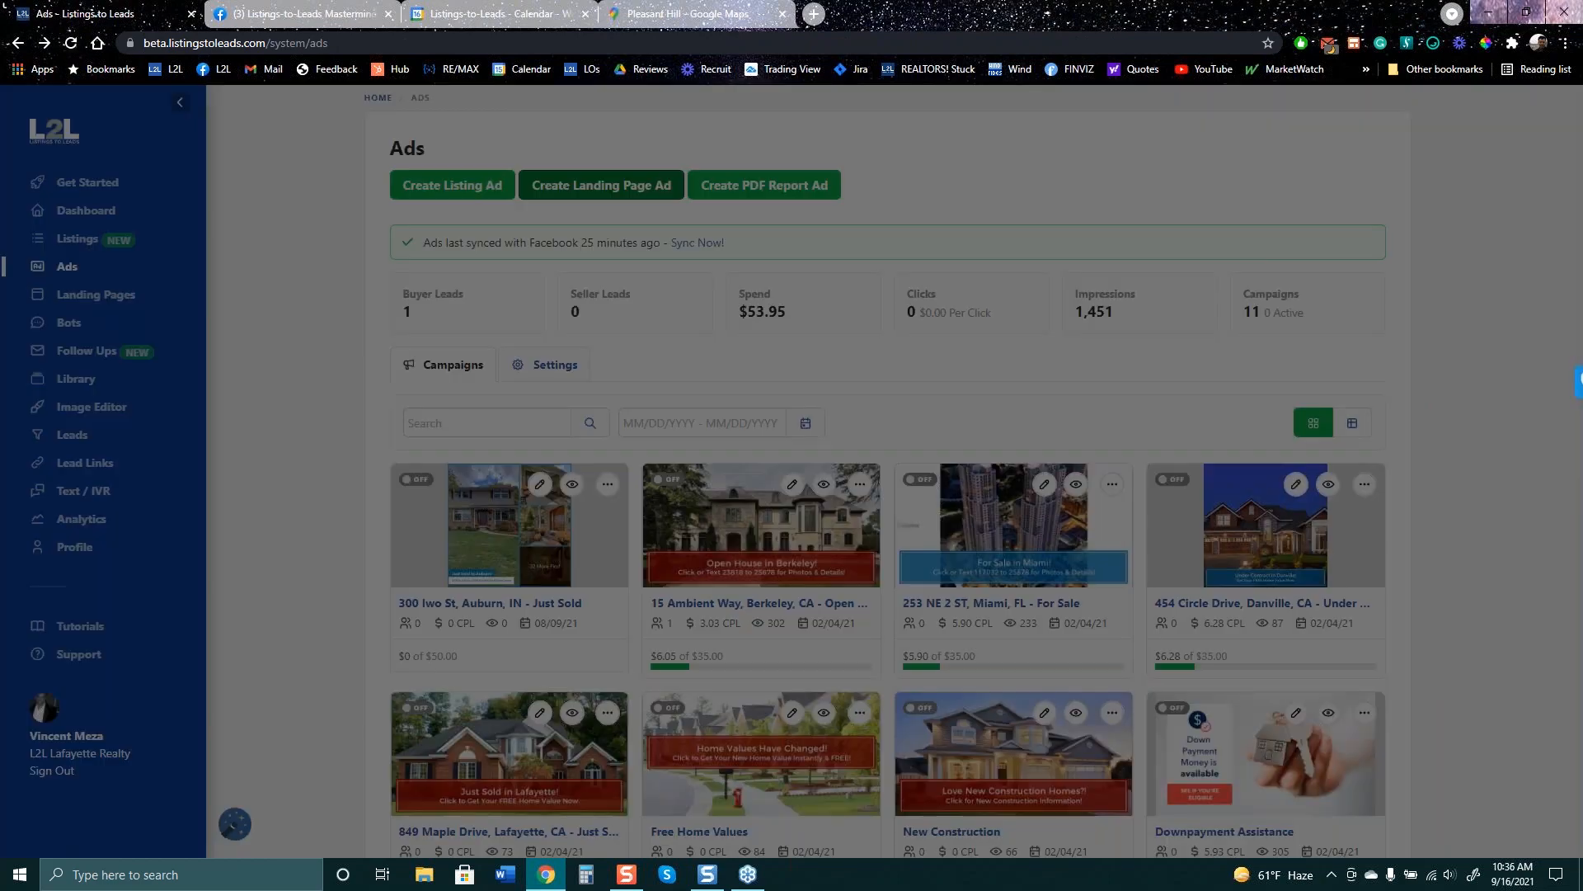
click(714, 420)
scroll(767, 784, down, 3)
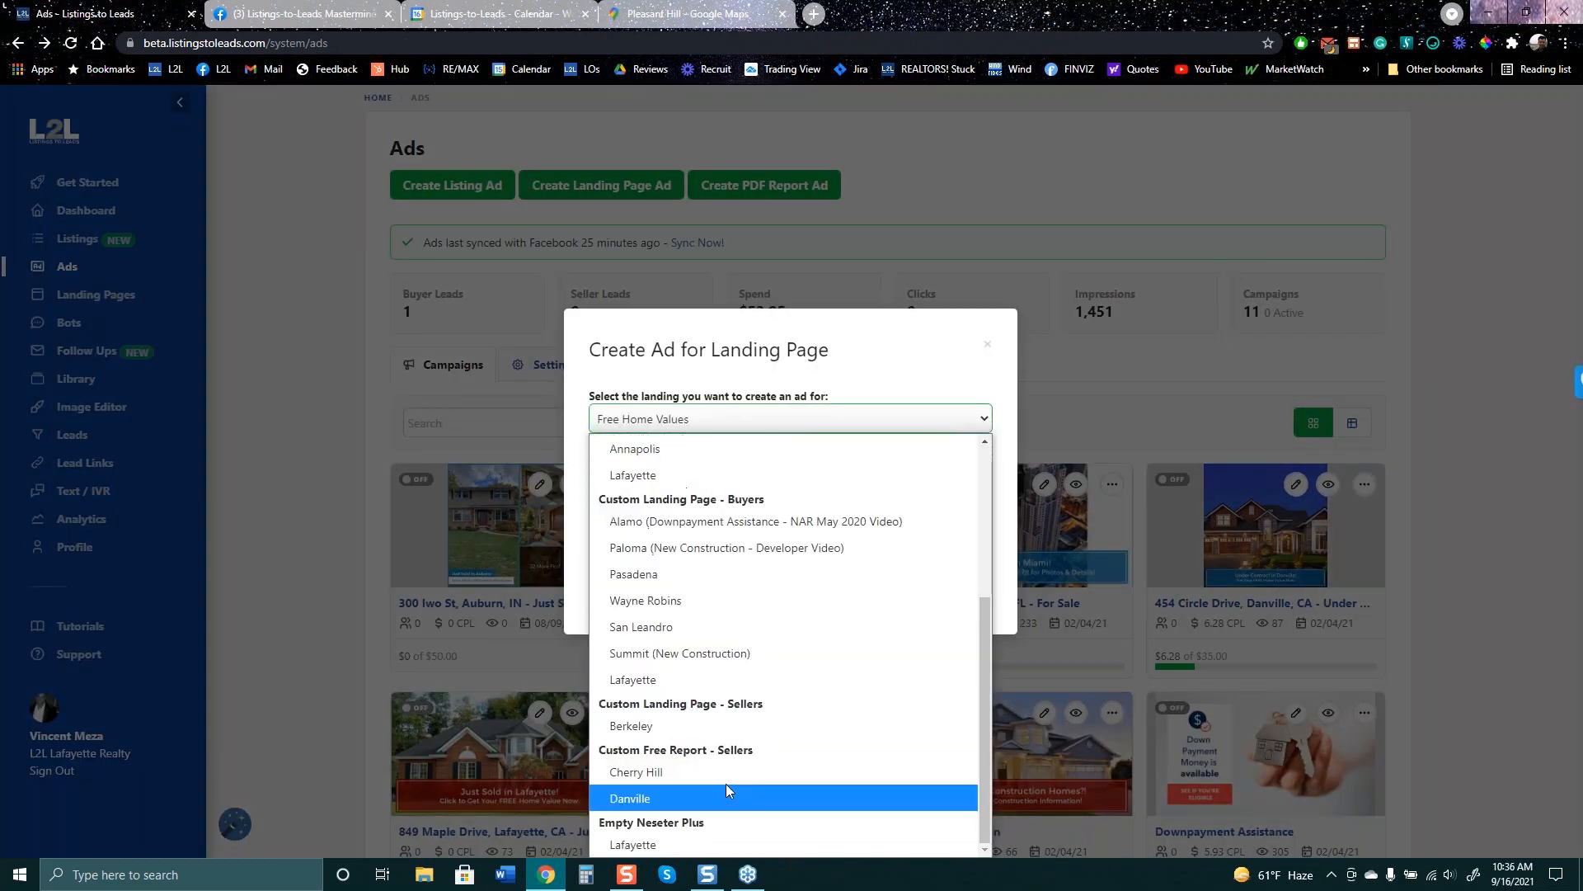
- Close the landing page dialog and start a PDF report ad from COVID-19 Mortgage Relief
click(893, 249)
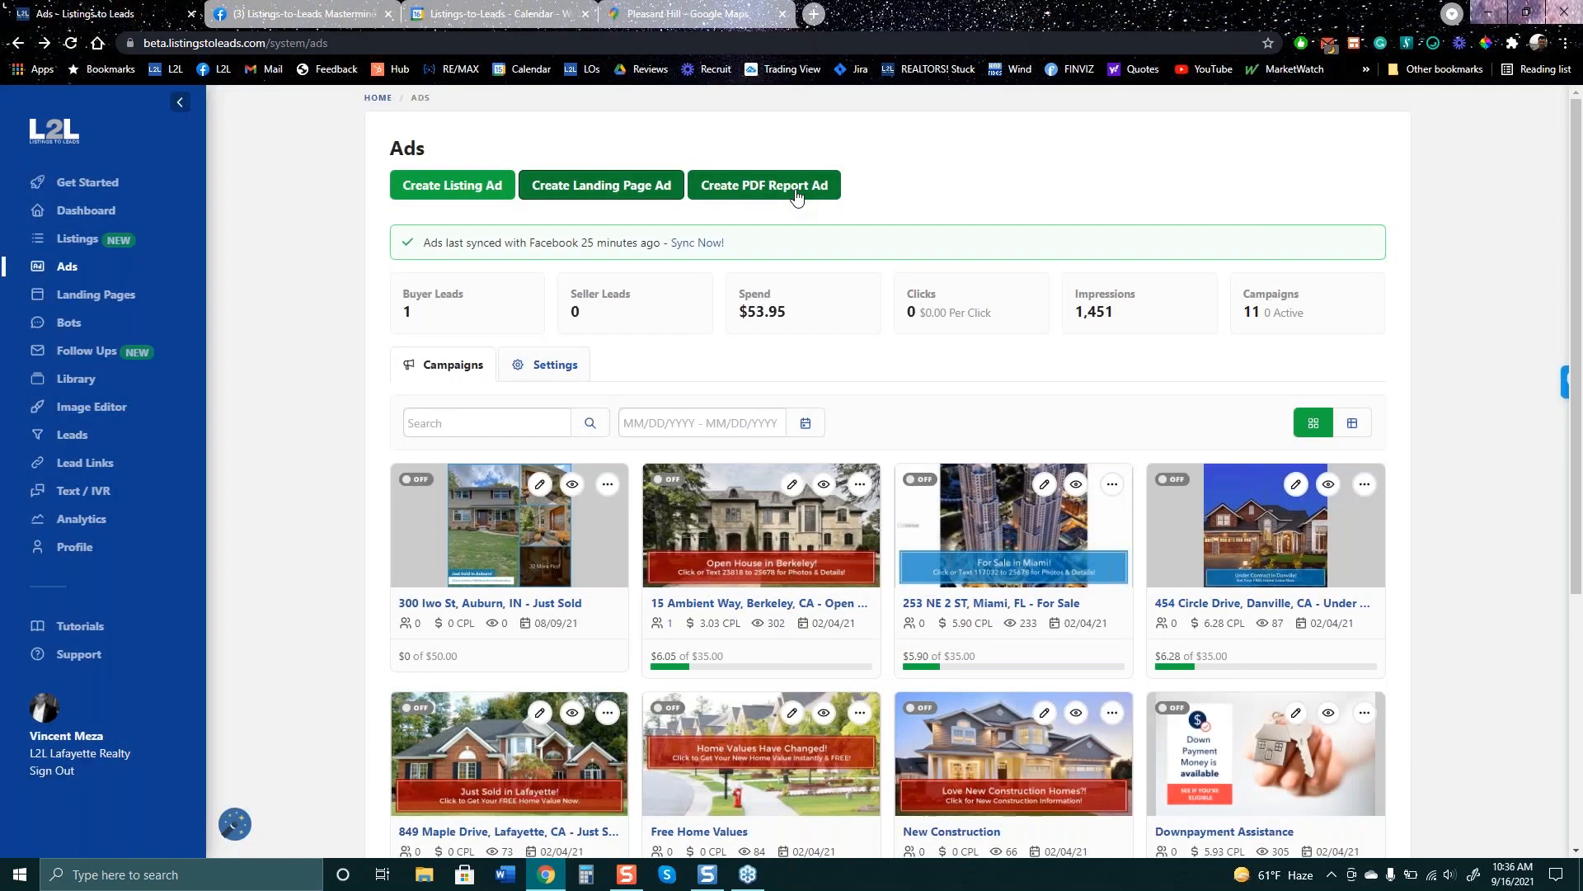
click(796, 196)
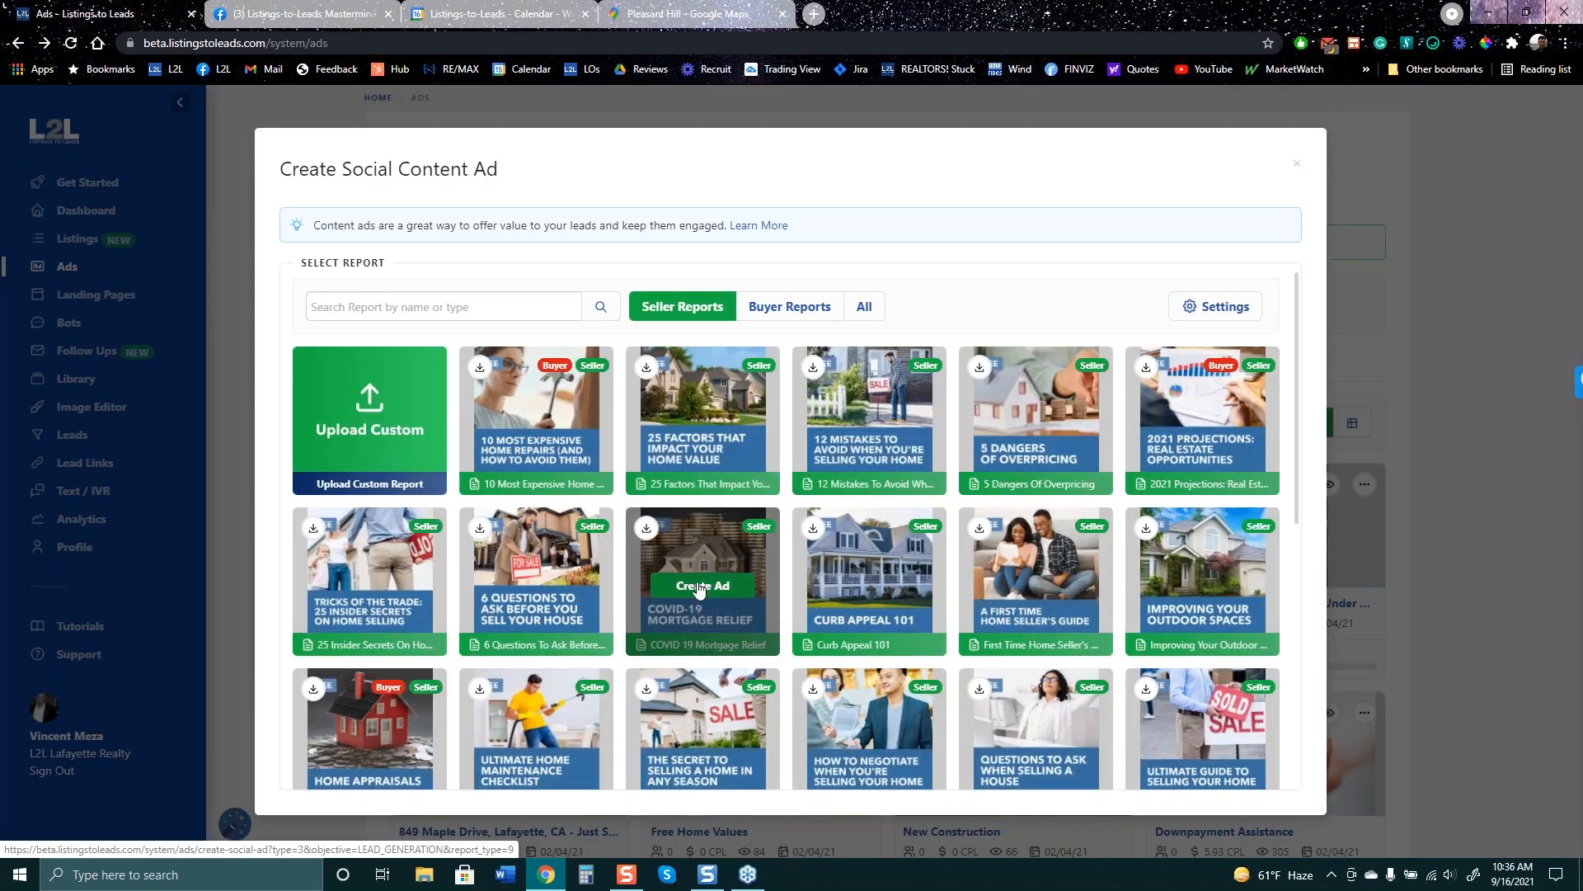
click(702, 586)
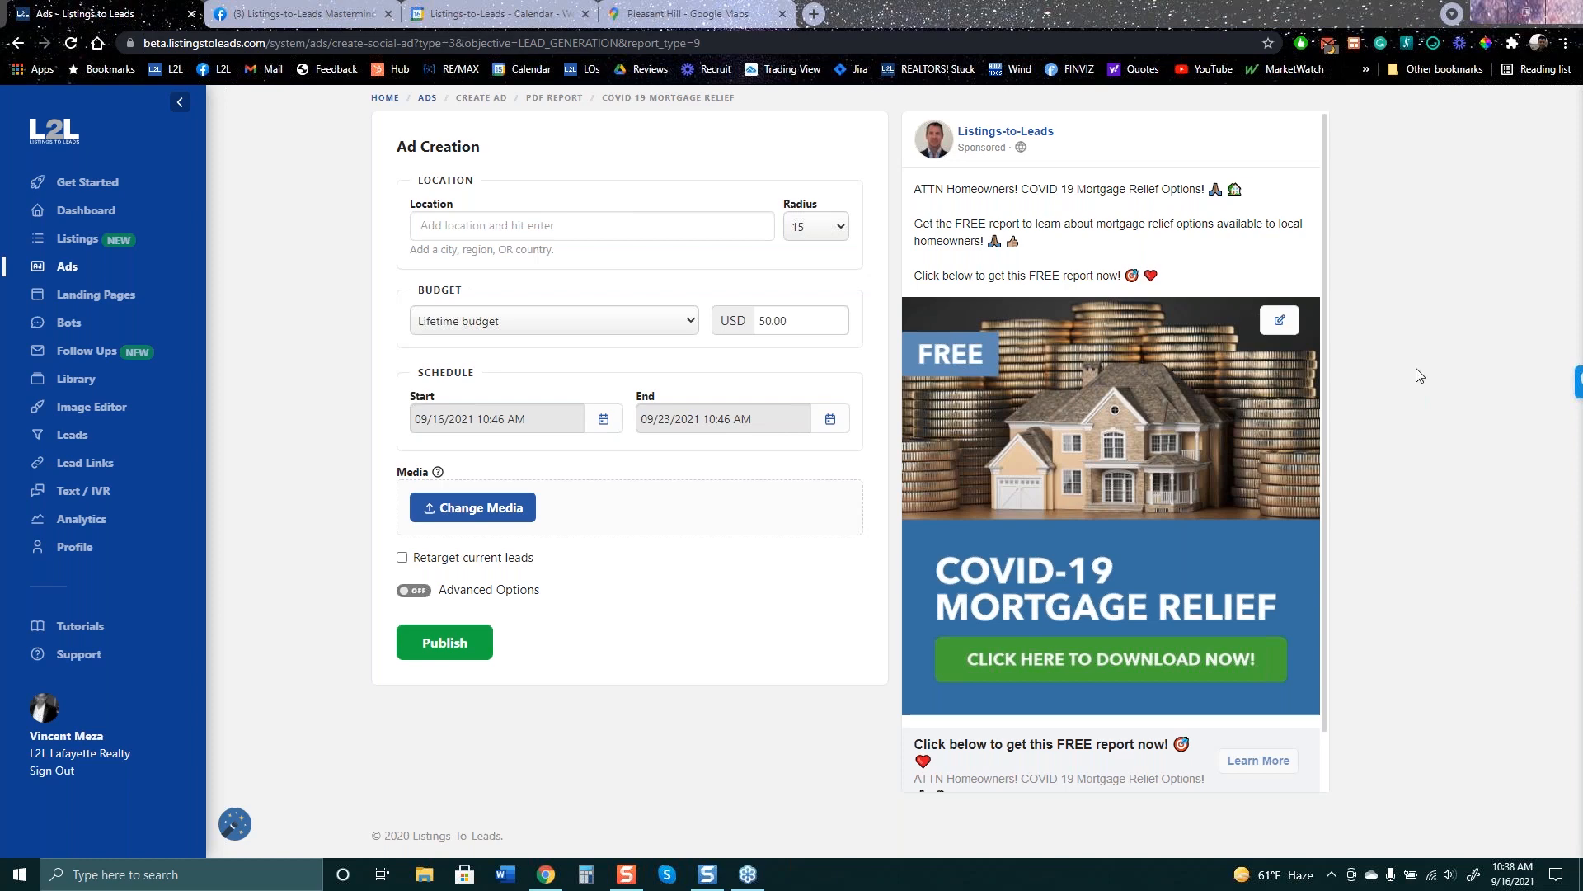
- Enable Retarget current leads on the COVID-19 ad, then return to the Facebook group tab
click(403, 558)
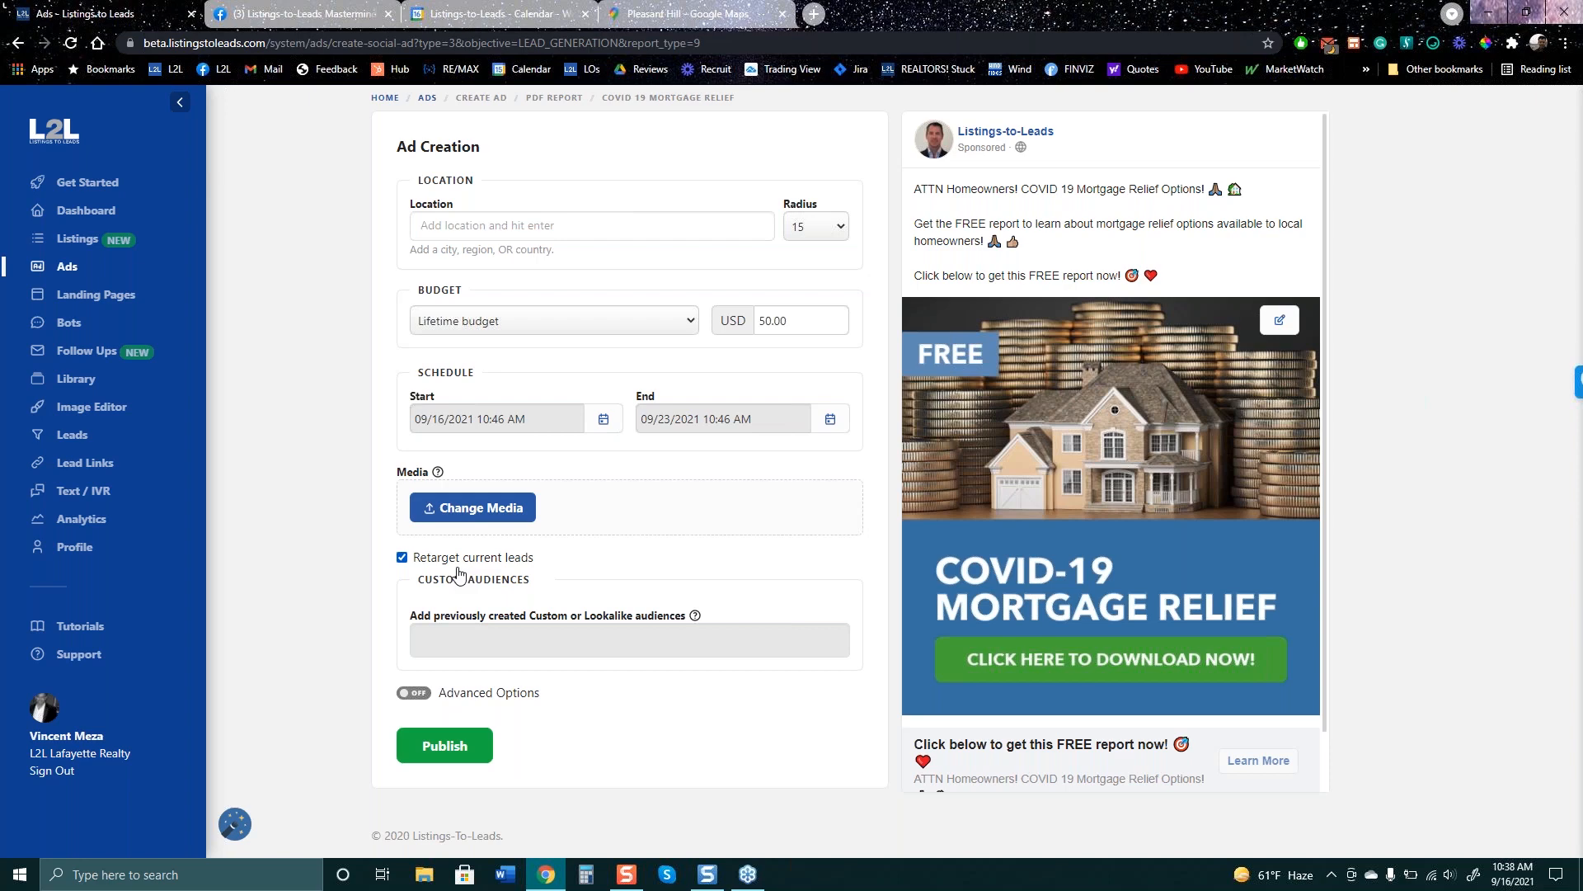
click(330, 15)
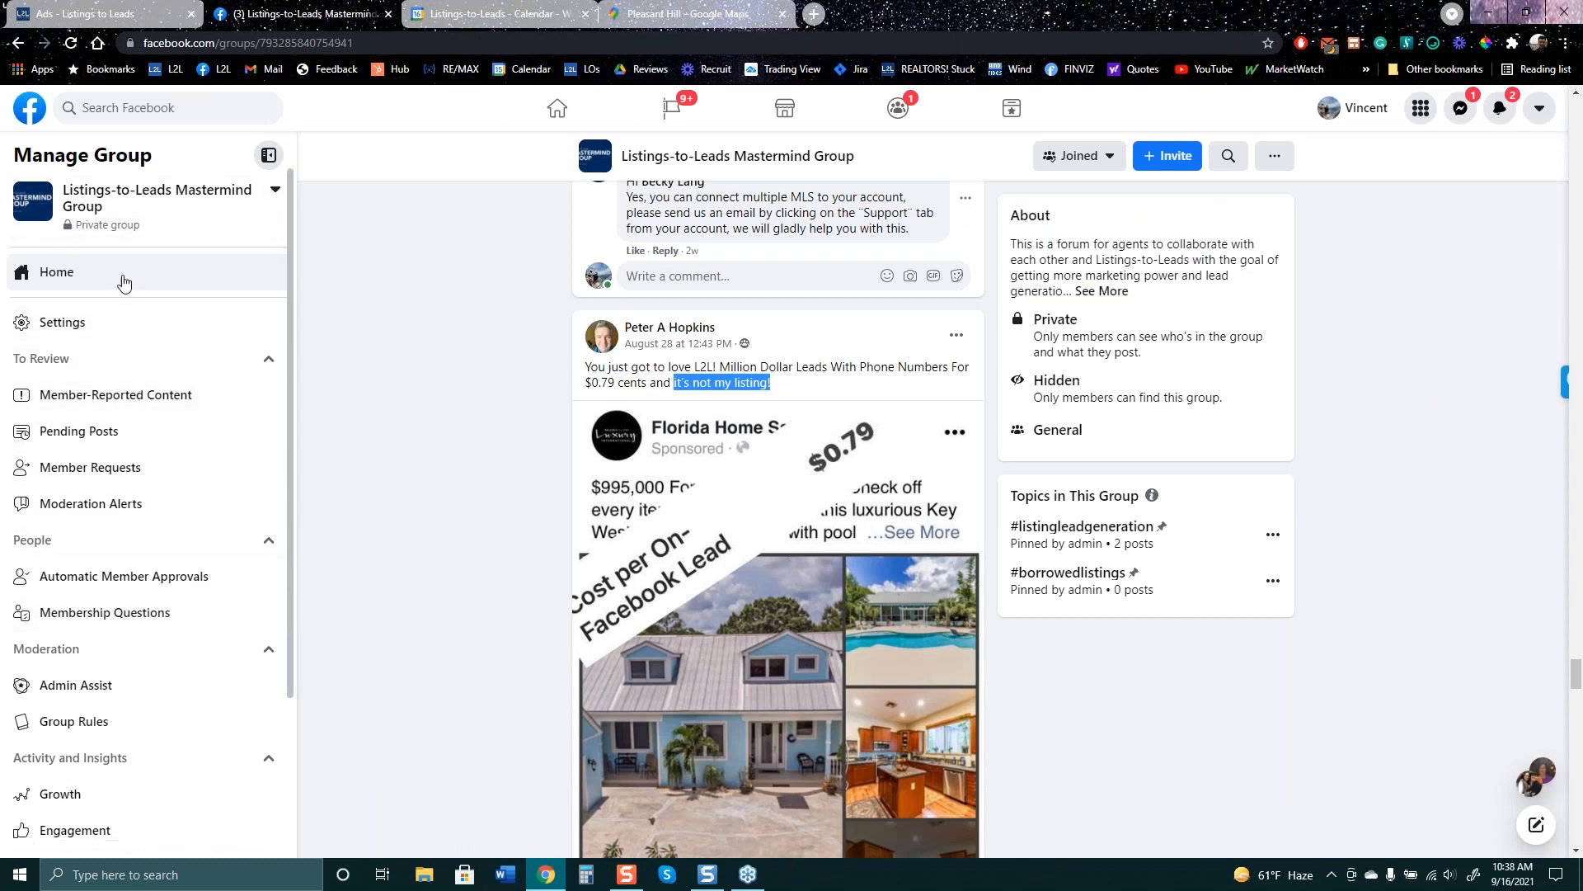
- Switch from the Mastermind group post to the Facebook home news feed
click(566, 121)
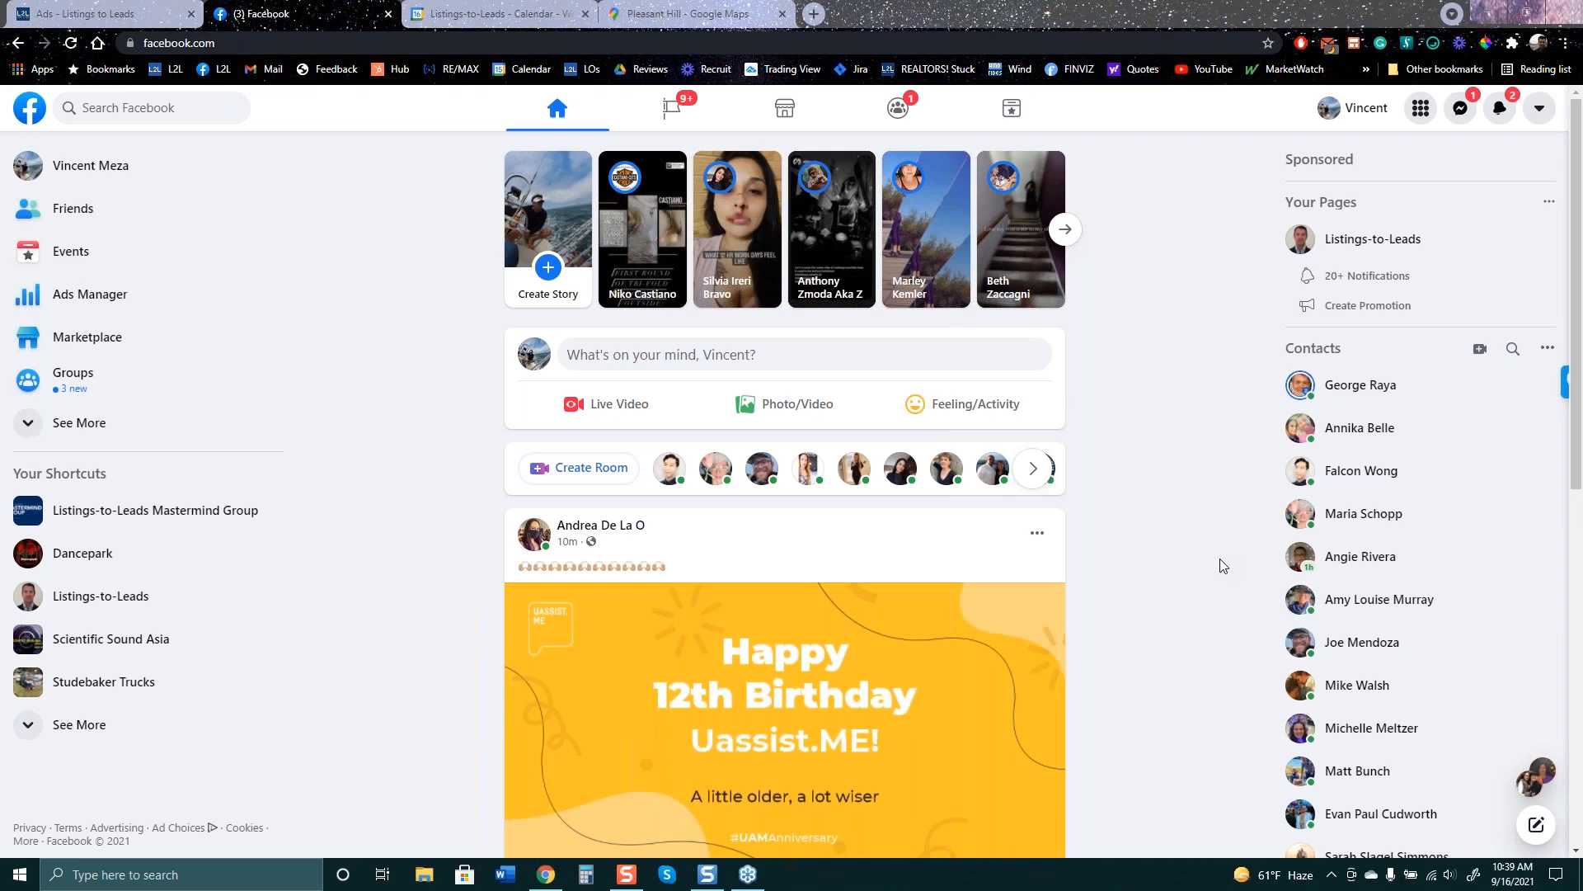
- Glance at the L2L ad draft and Pleasant Hill map, then open Ads Manager's 51 campaigns
click(123, 13)
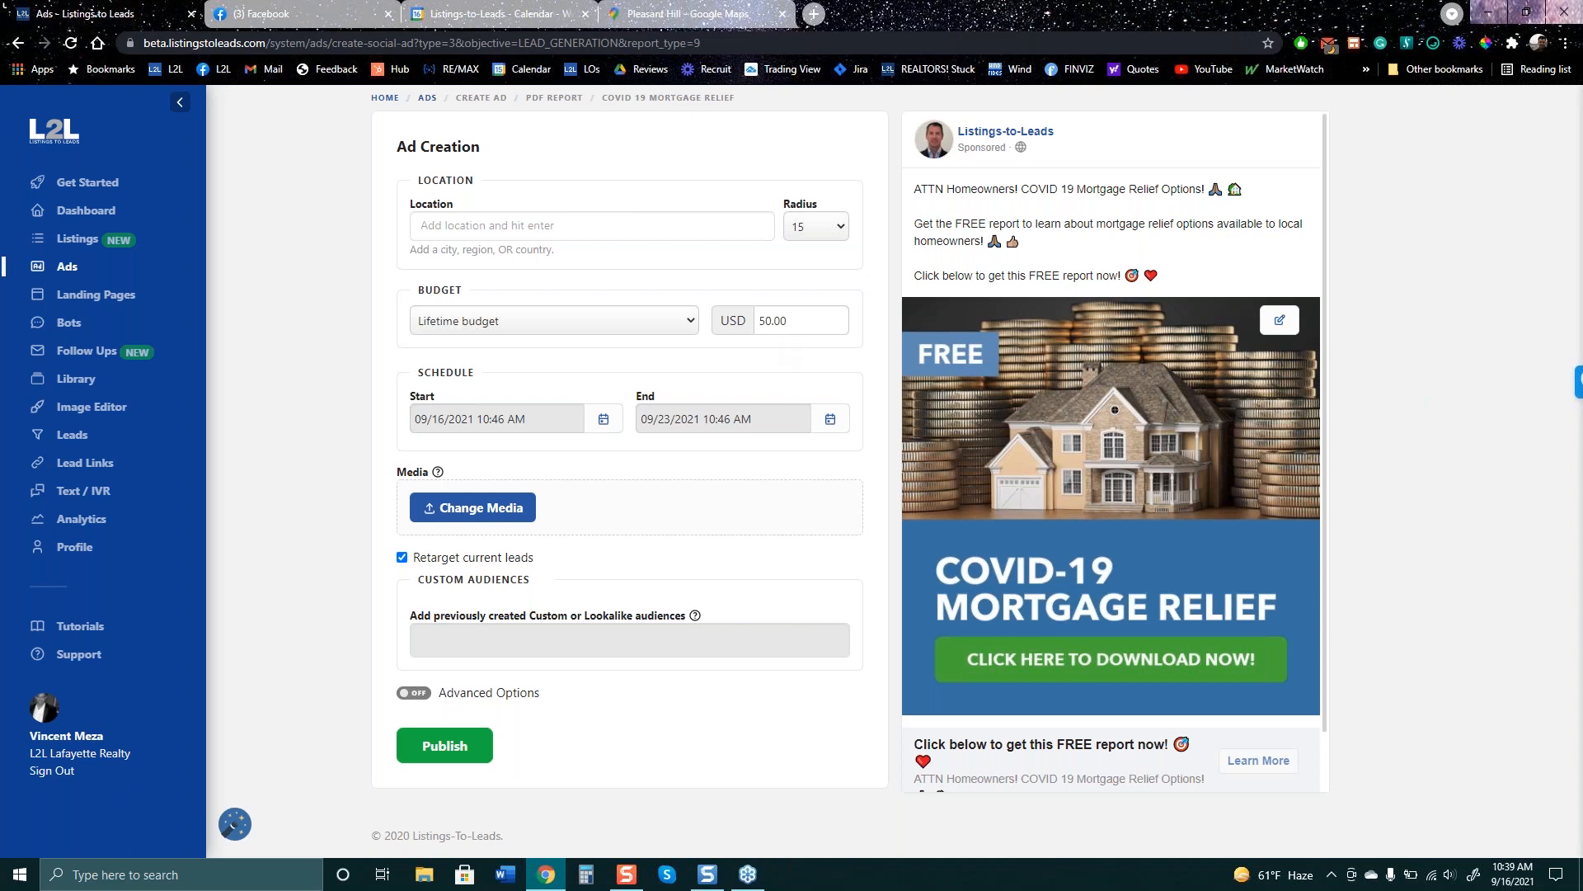
click(669, 18)
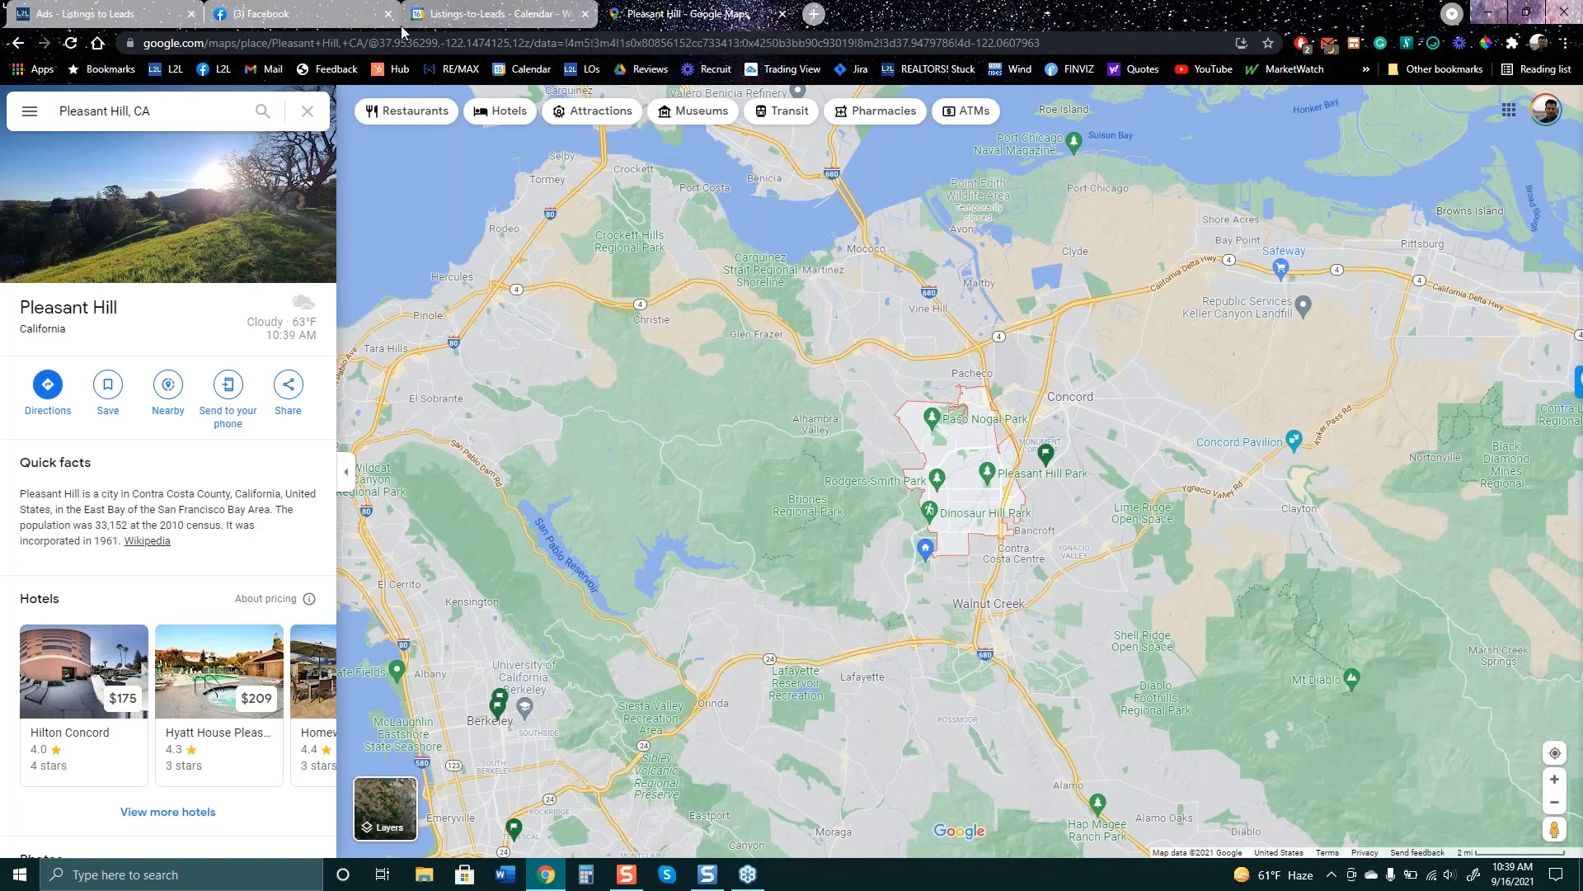
click(326, 17)
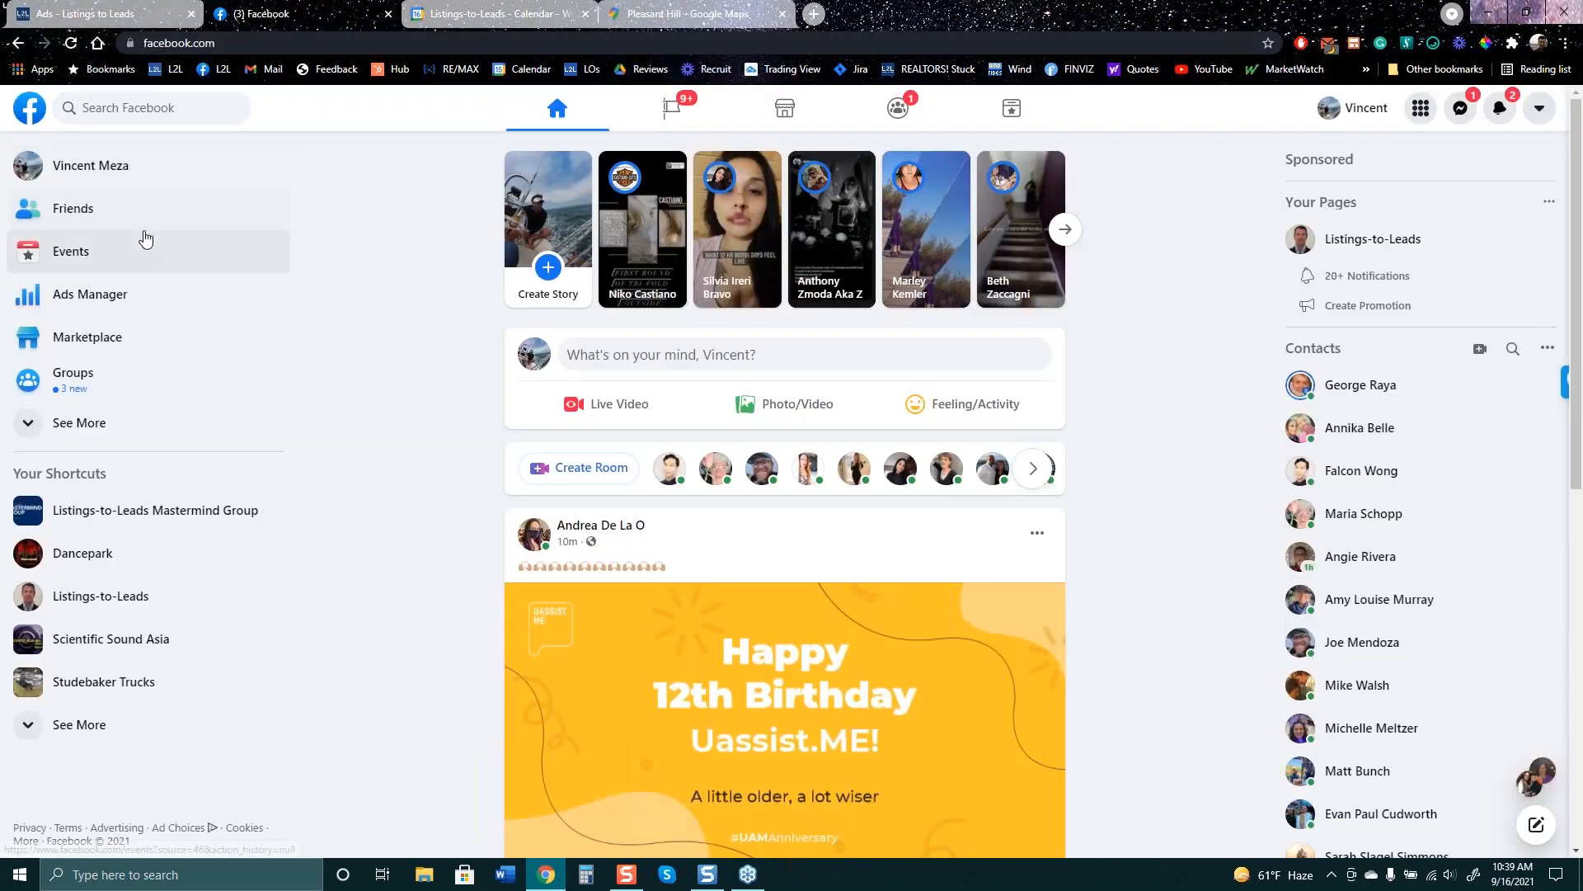
click(96, 302)
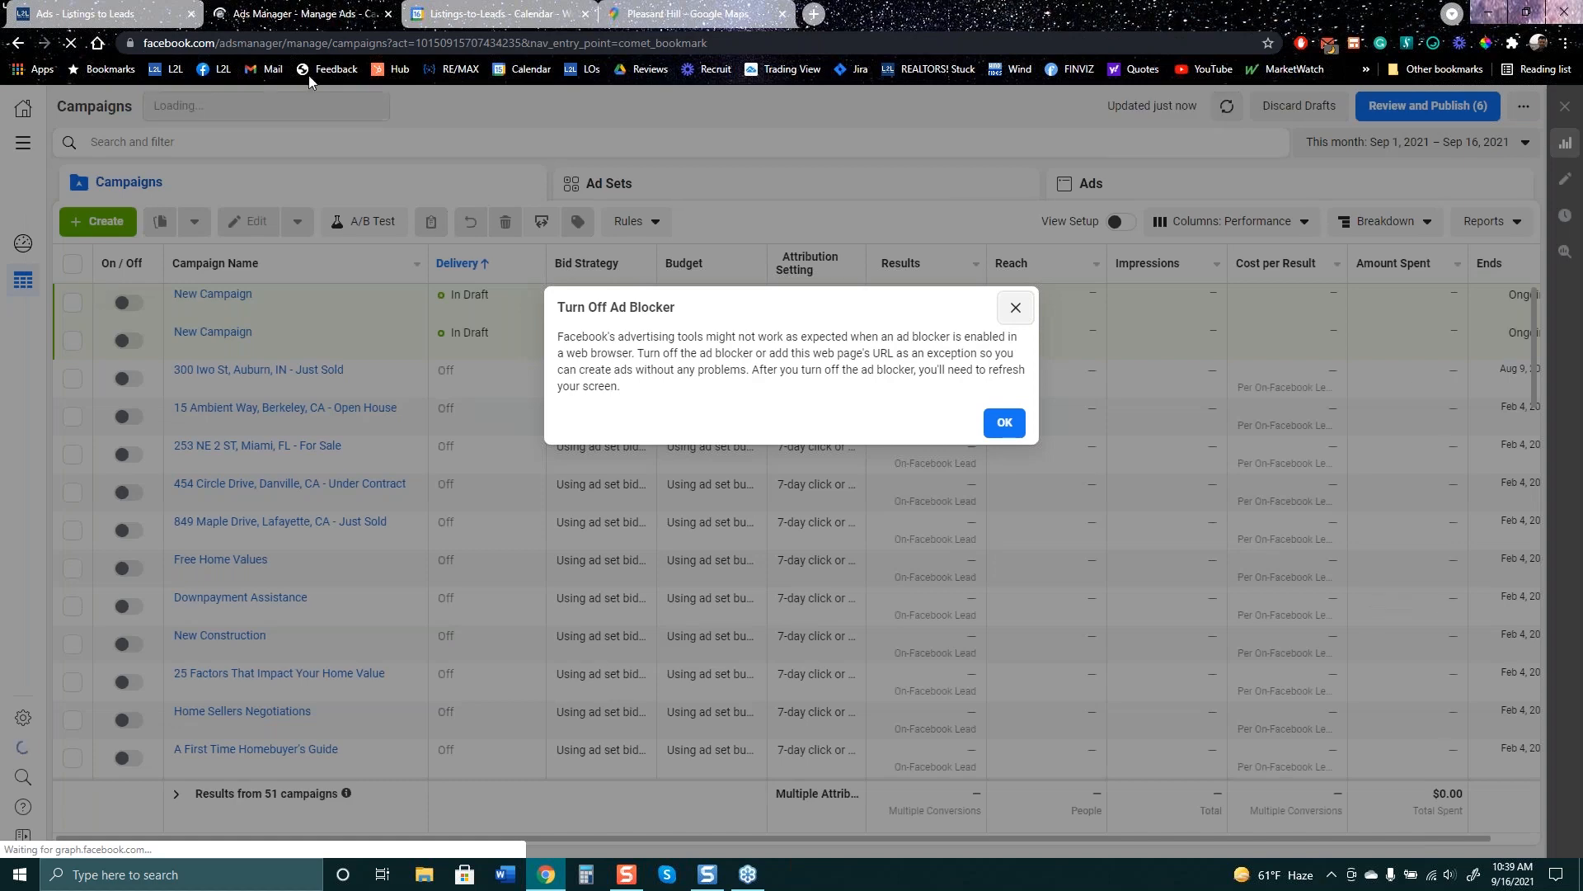
- Dismiss the Turn Off Ad Blocker warning and open the All Tools panel
click(1004, 422)
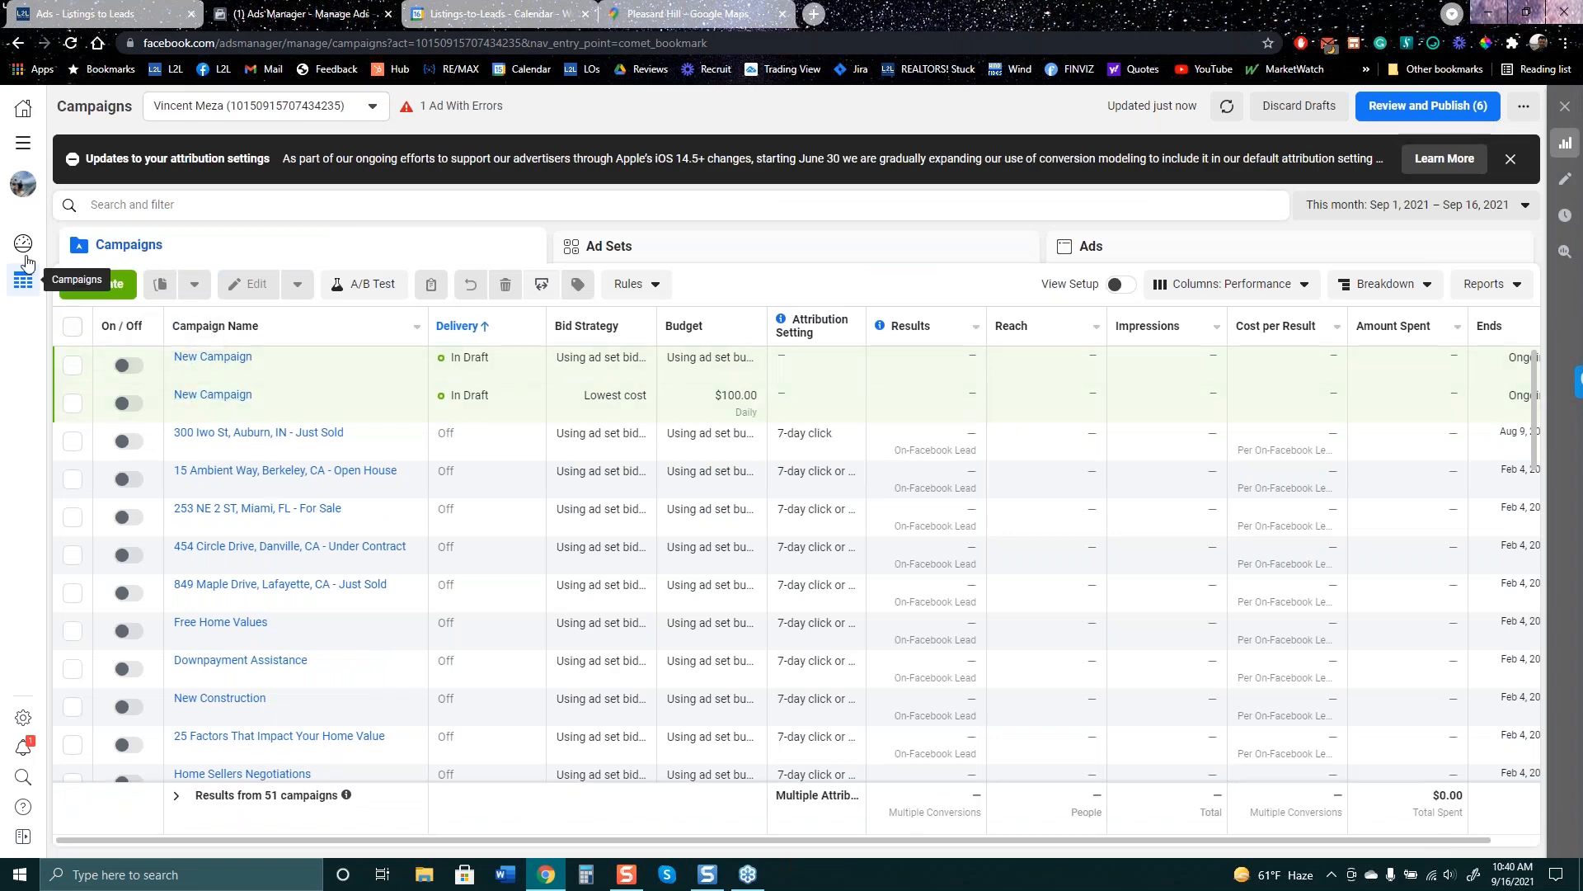
click(23, 143)
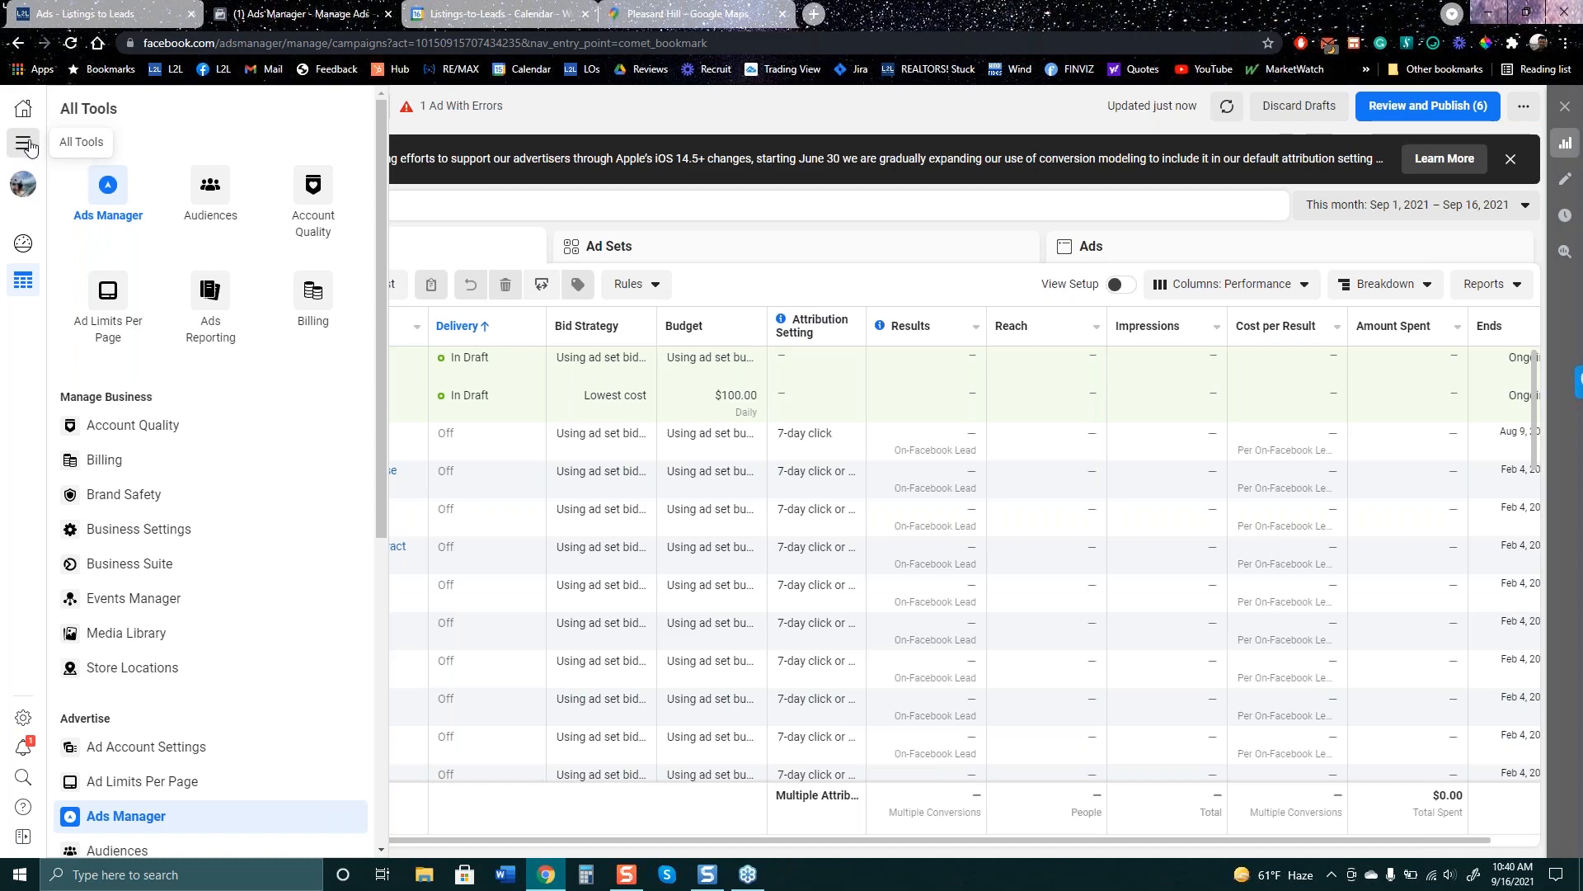
- Open Audiences, dismiss the ad blocker warning, and choose Create Audience > Custom Audience
click(207, 191)
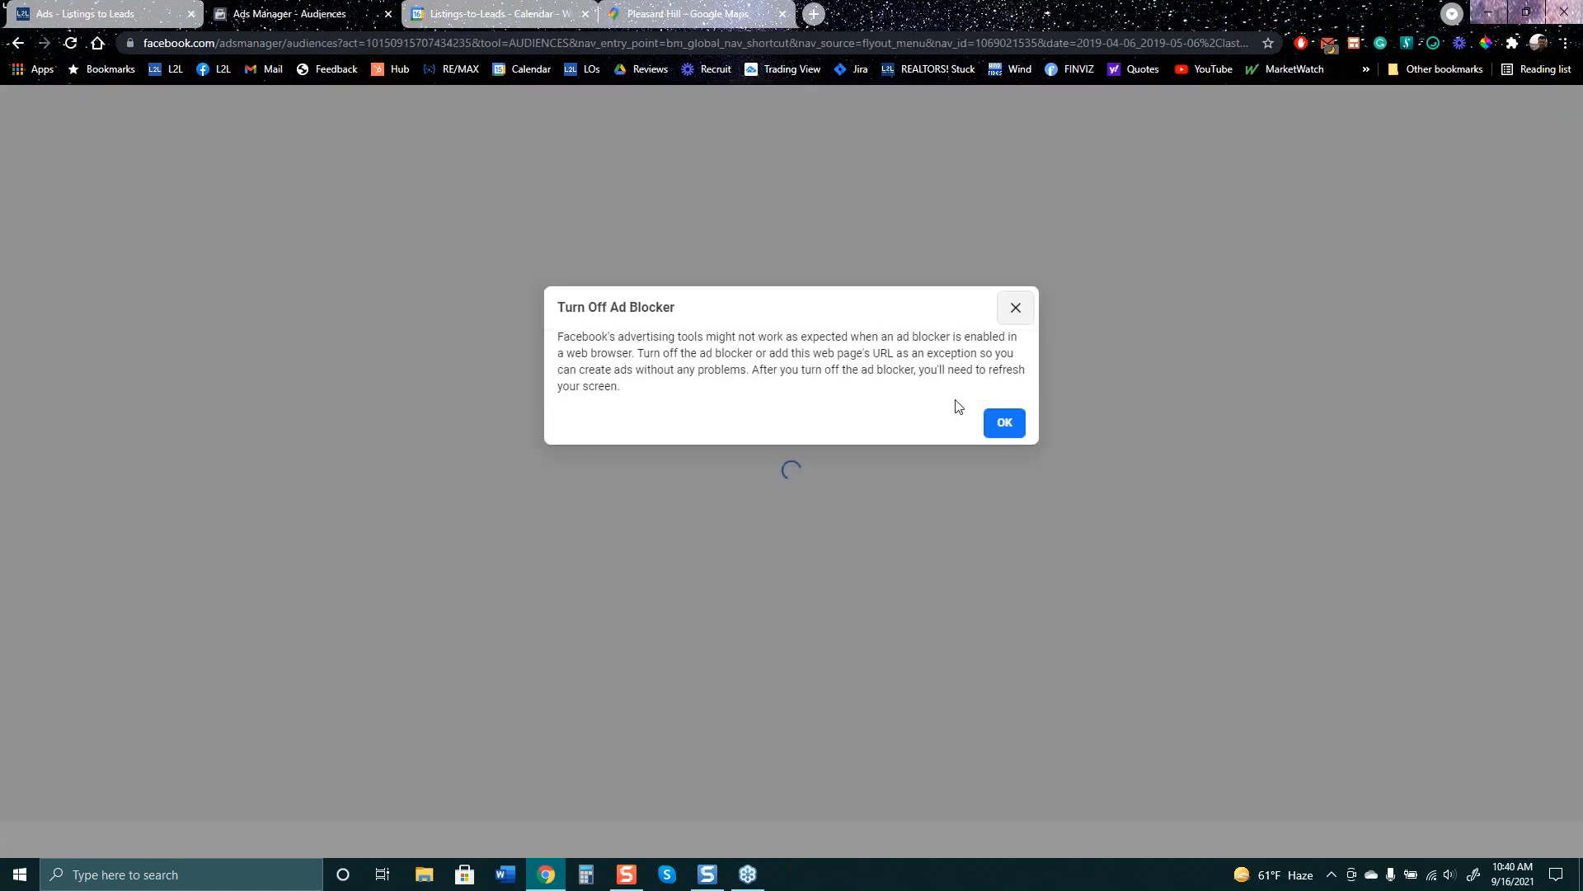
click(997, 424)
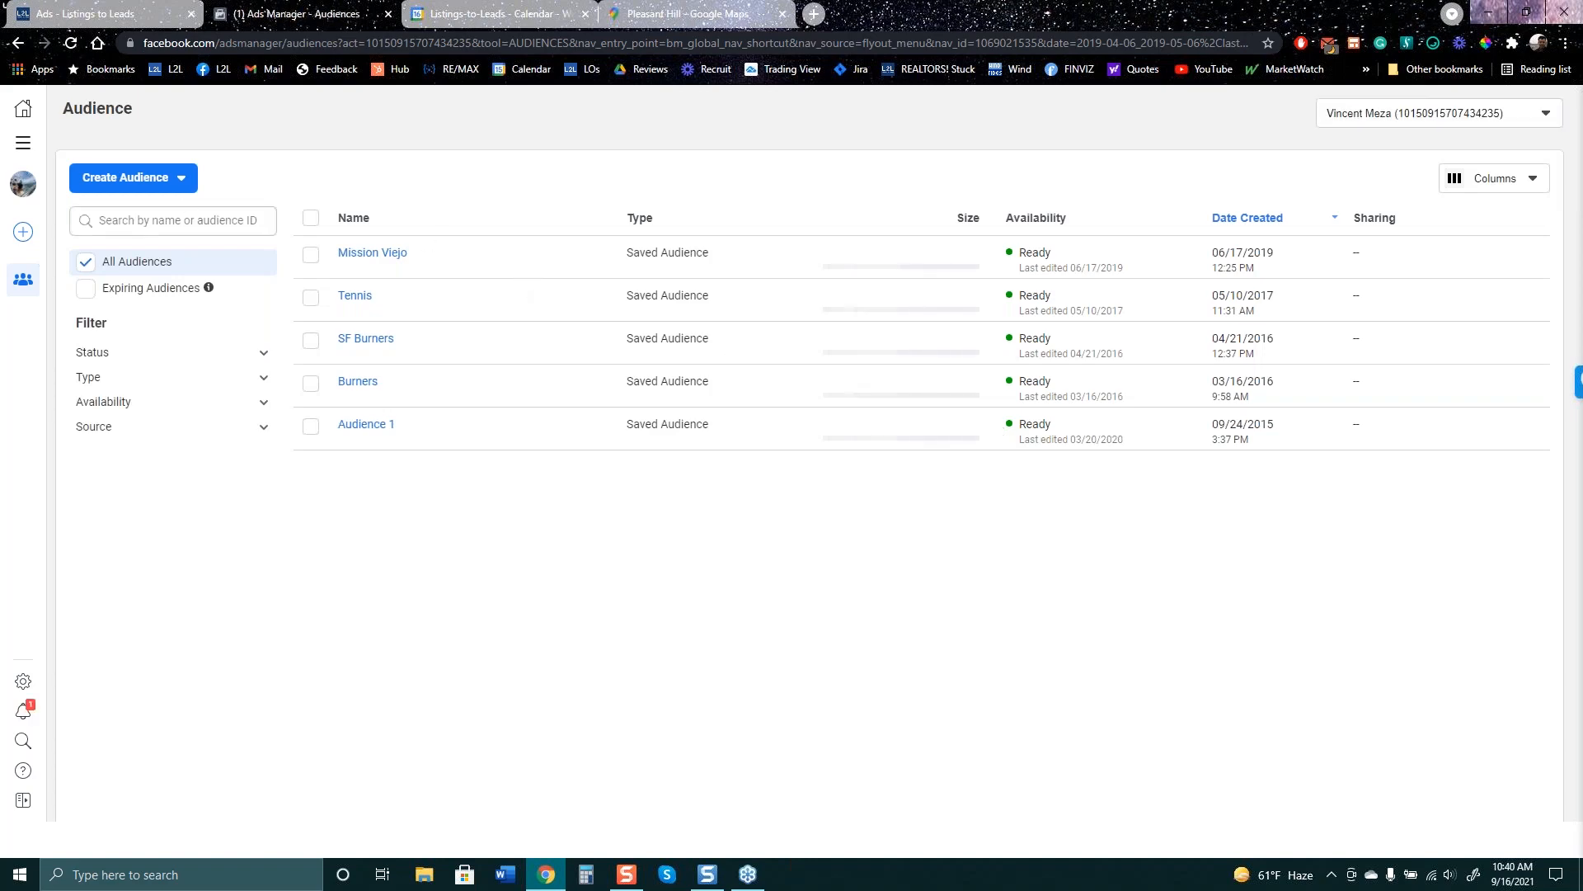
click(144, 180)
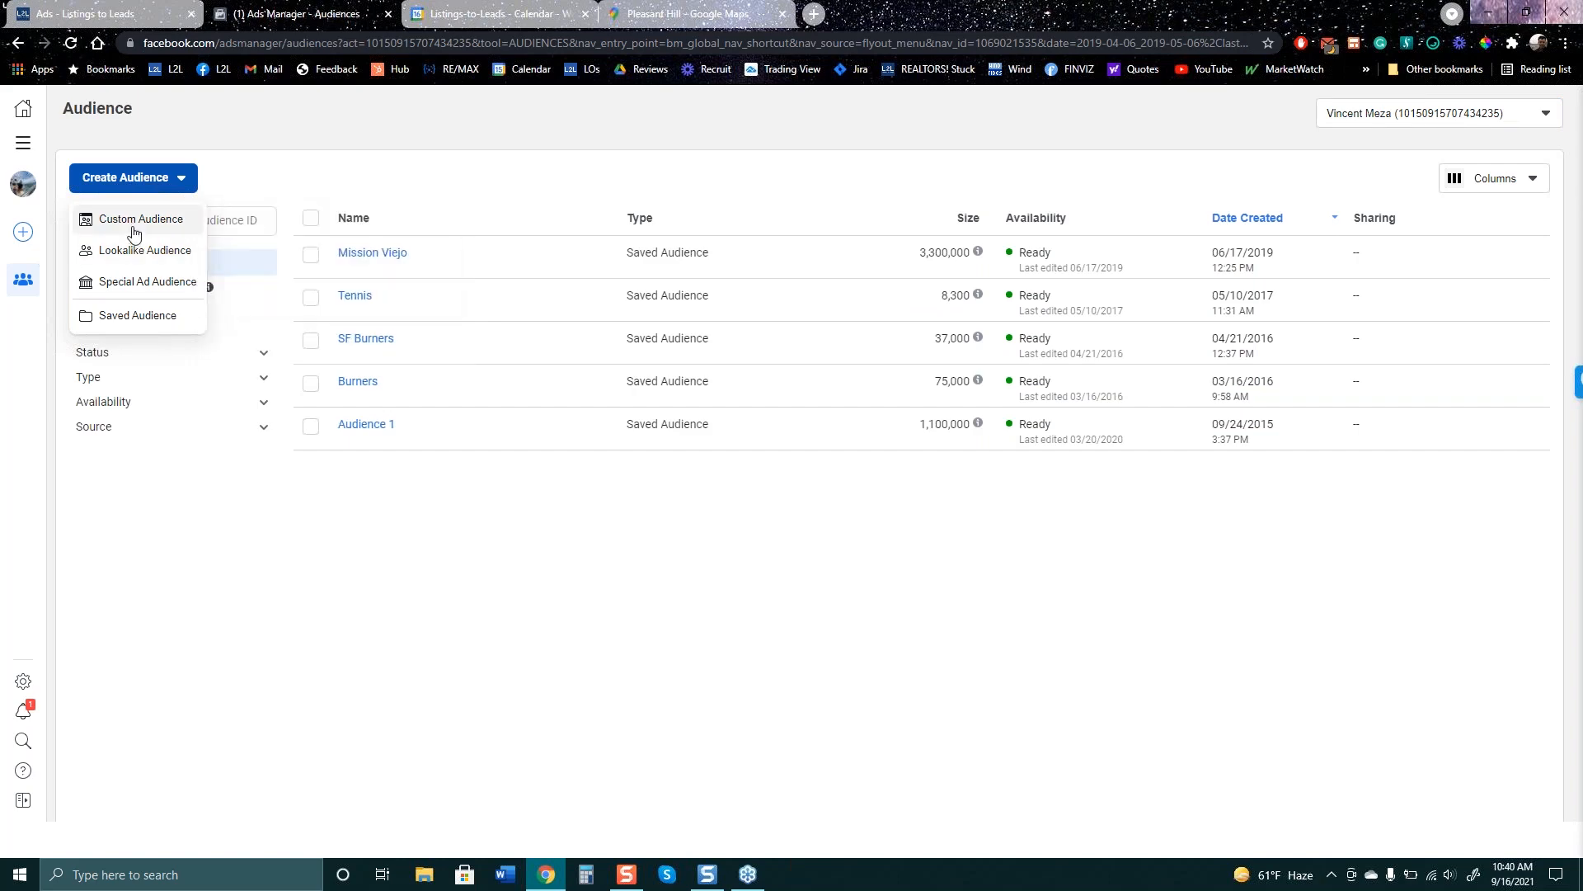
click(138, 221)
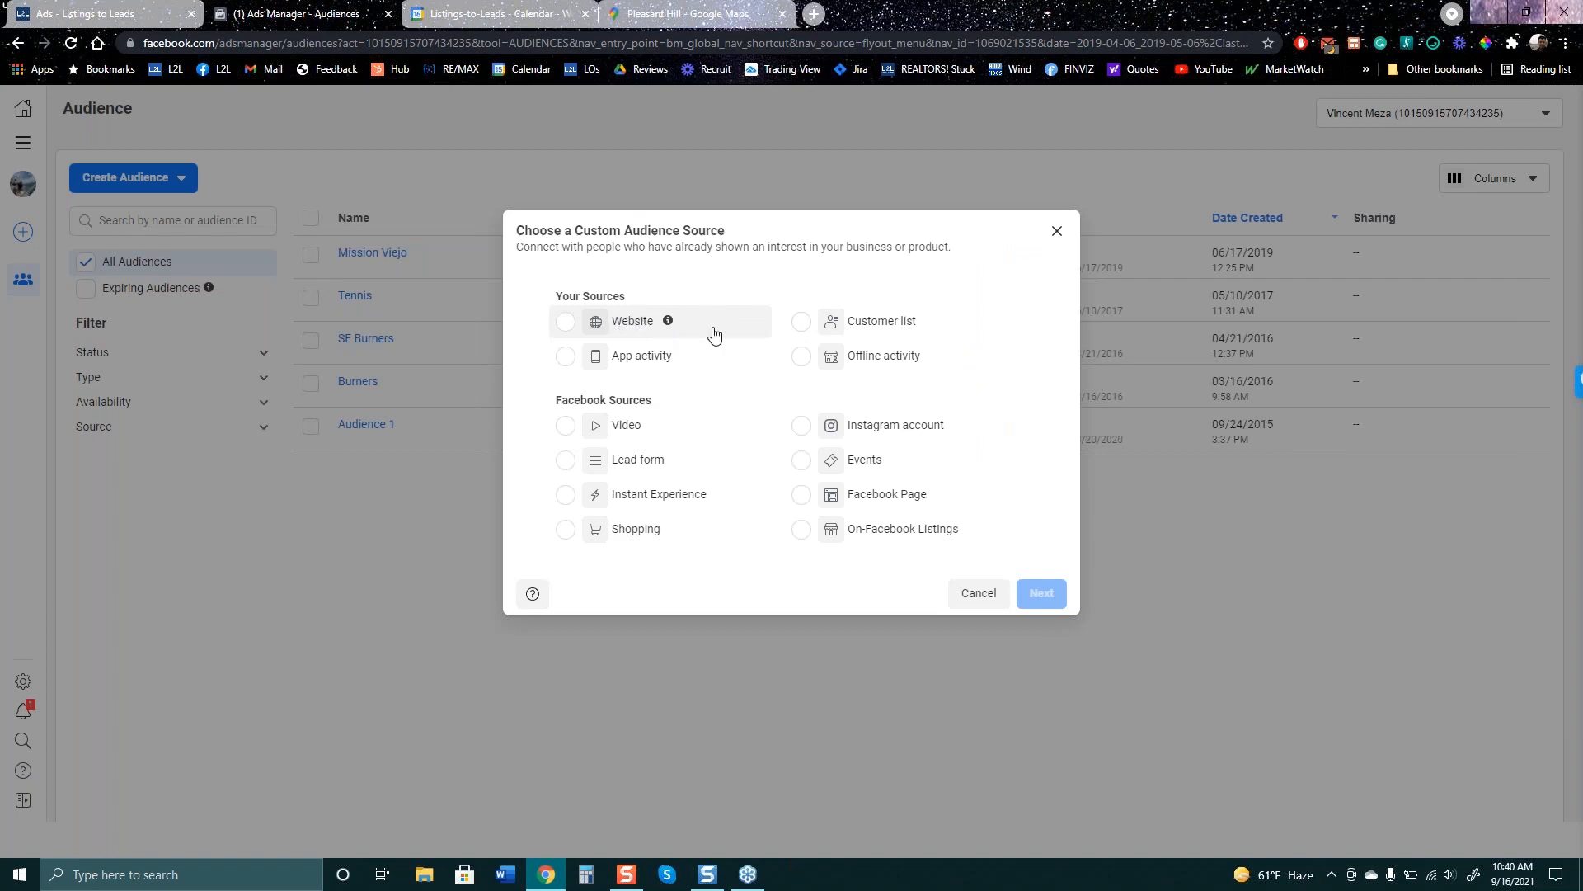
- Pick Customer list as the custom audience source and continue to the next step
click(802, 323)
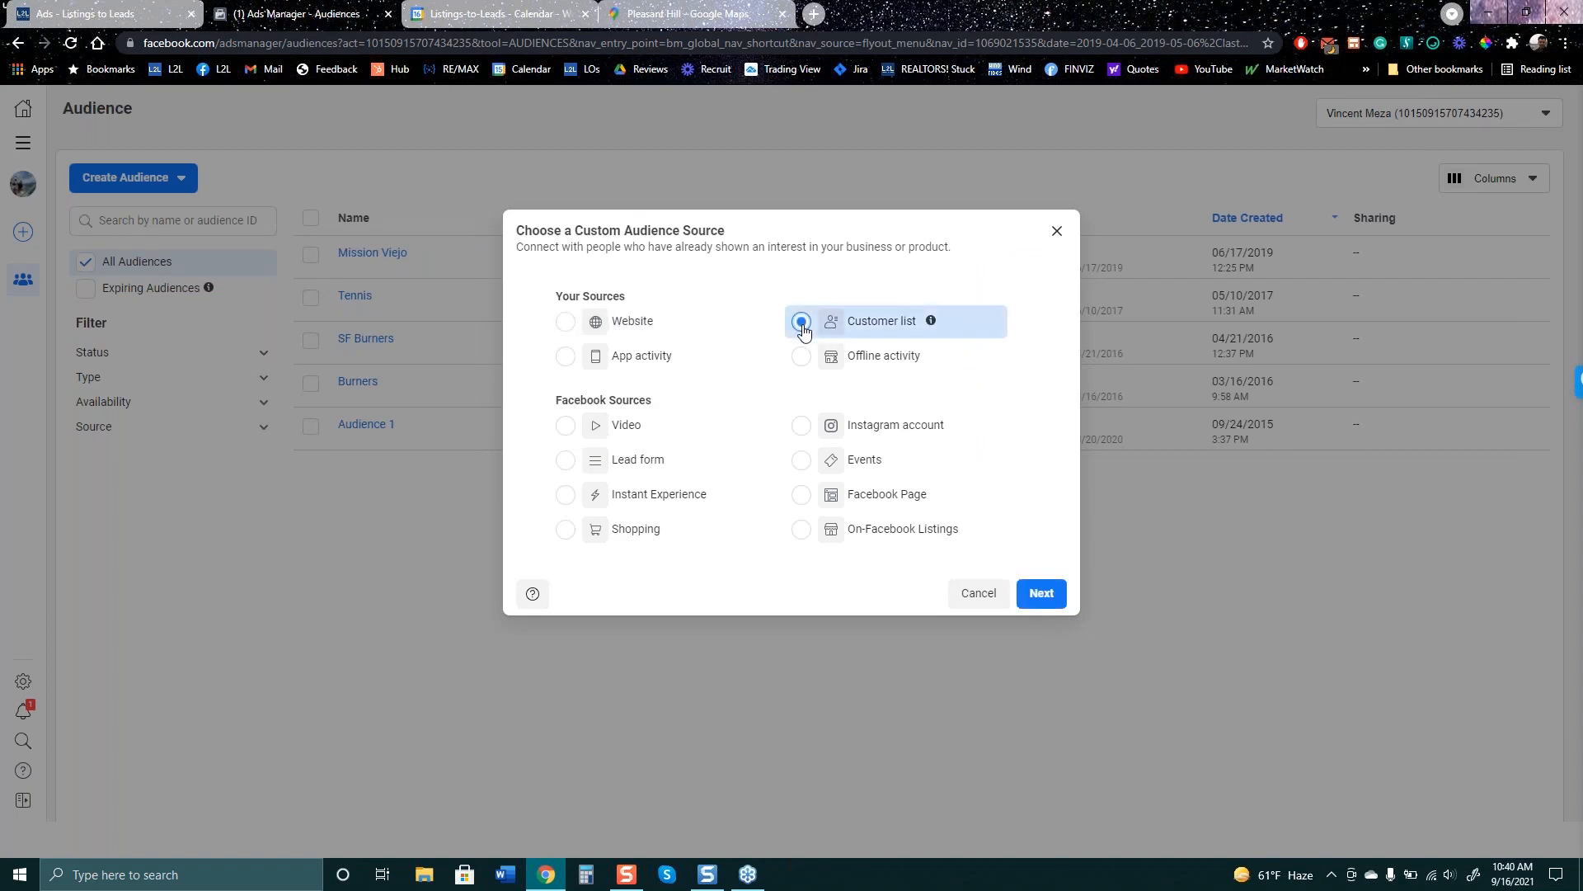
click(1059, 604)
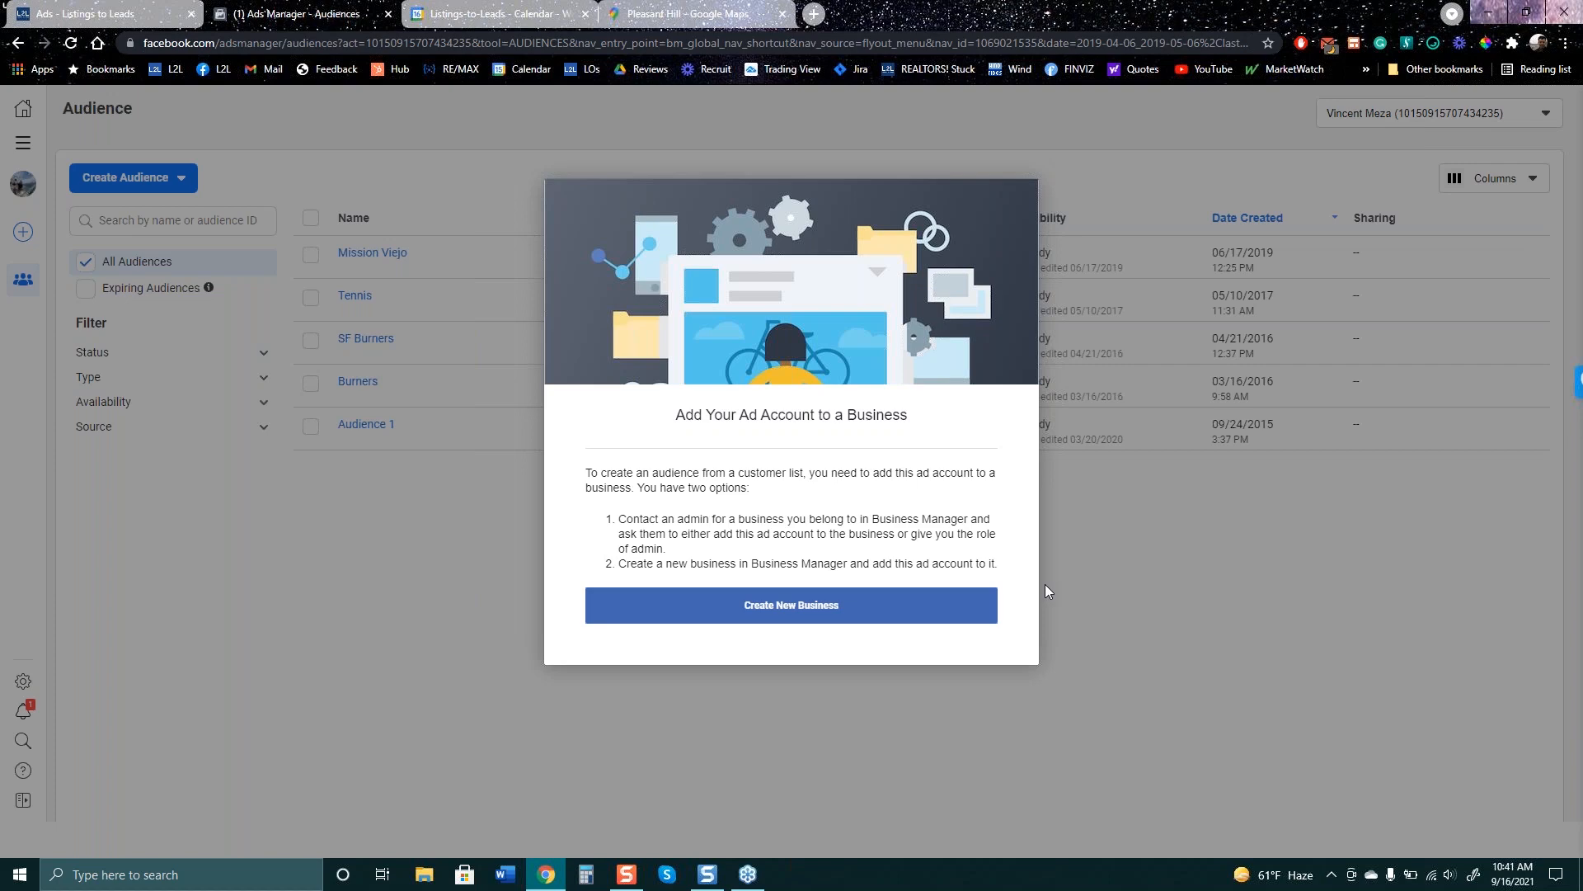
- Close the add-to-business prompt to get back to the five saved audiences
click(394, 557)
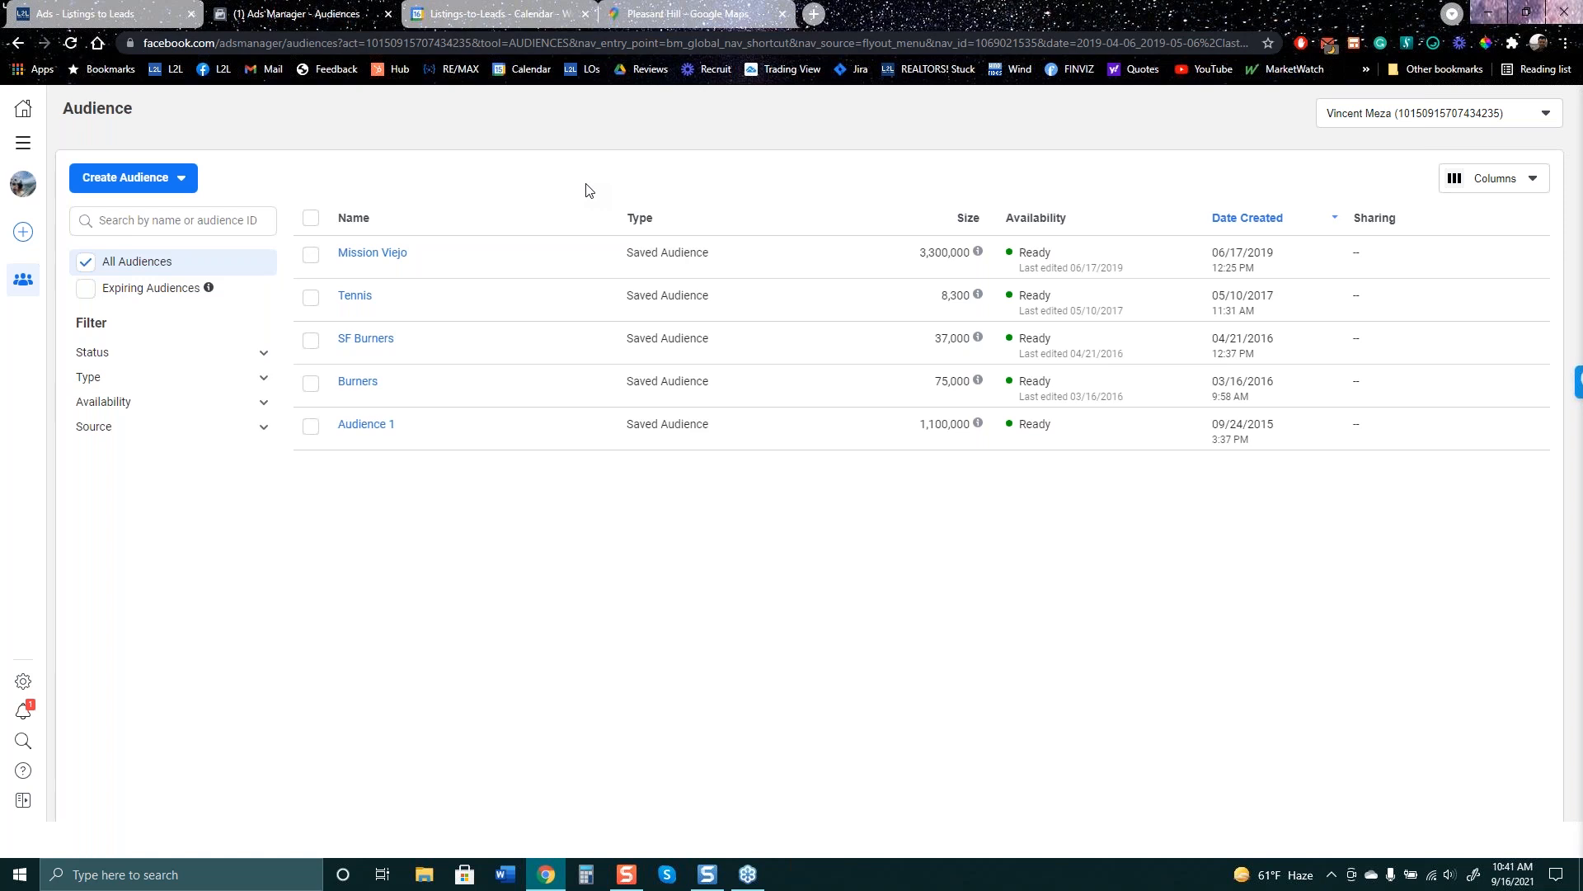
- Choose Lookalike Audience from the Create Audience menu
click(171, 176)
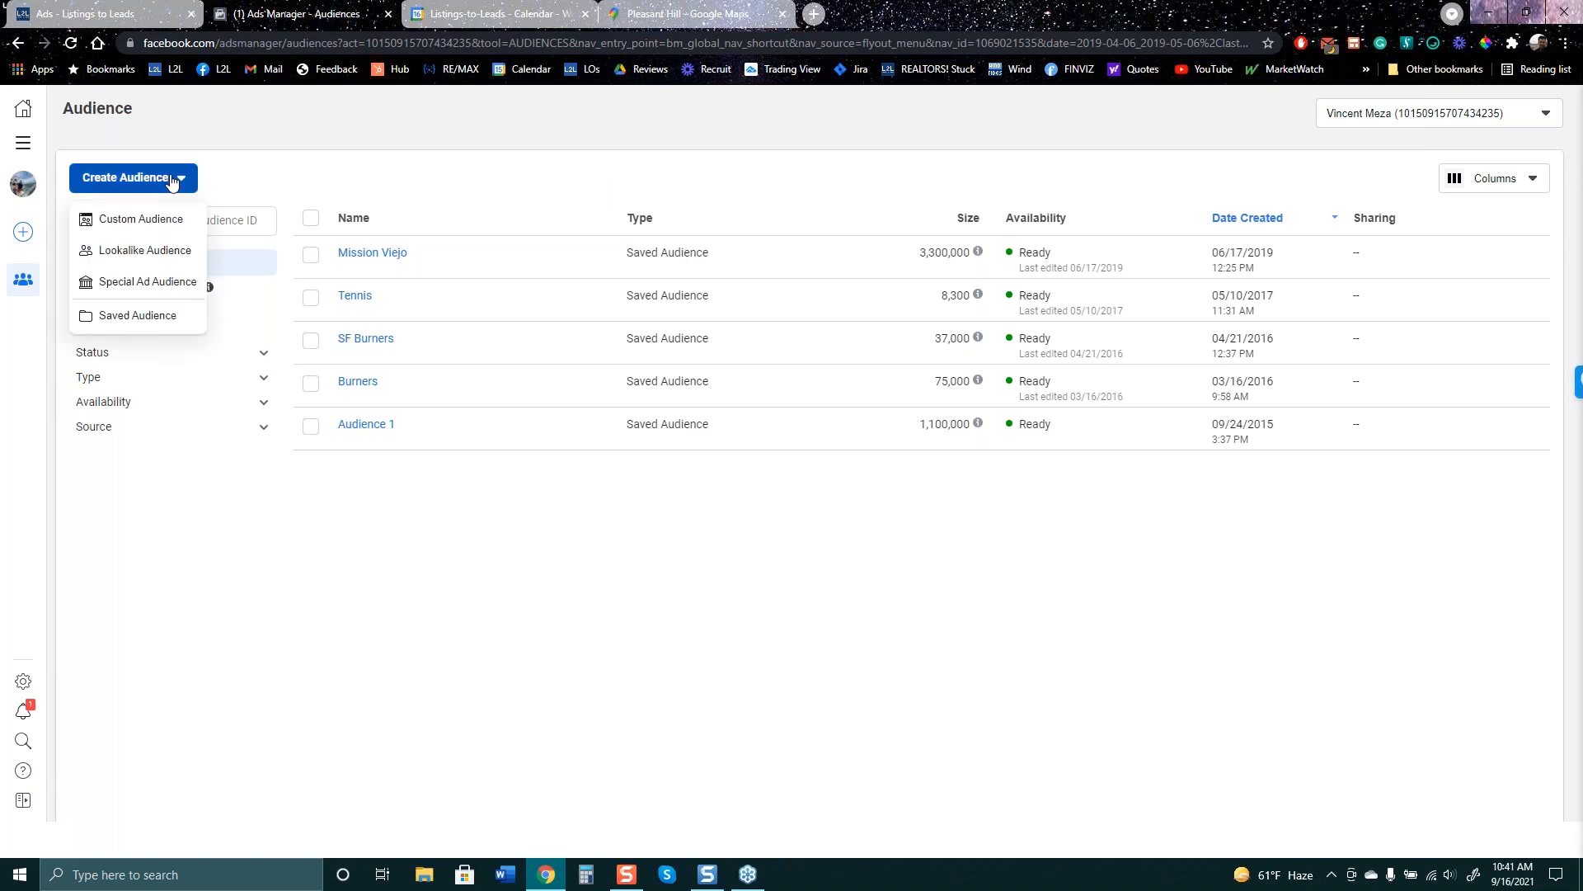
click(143, 251)
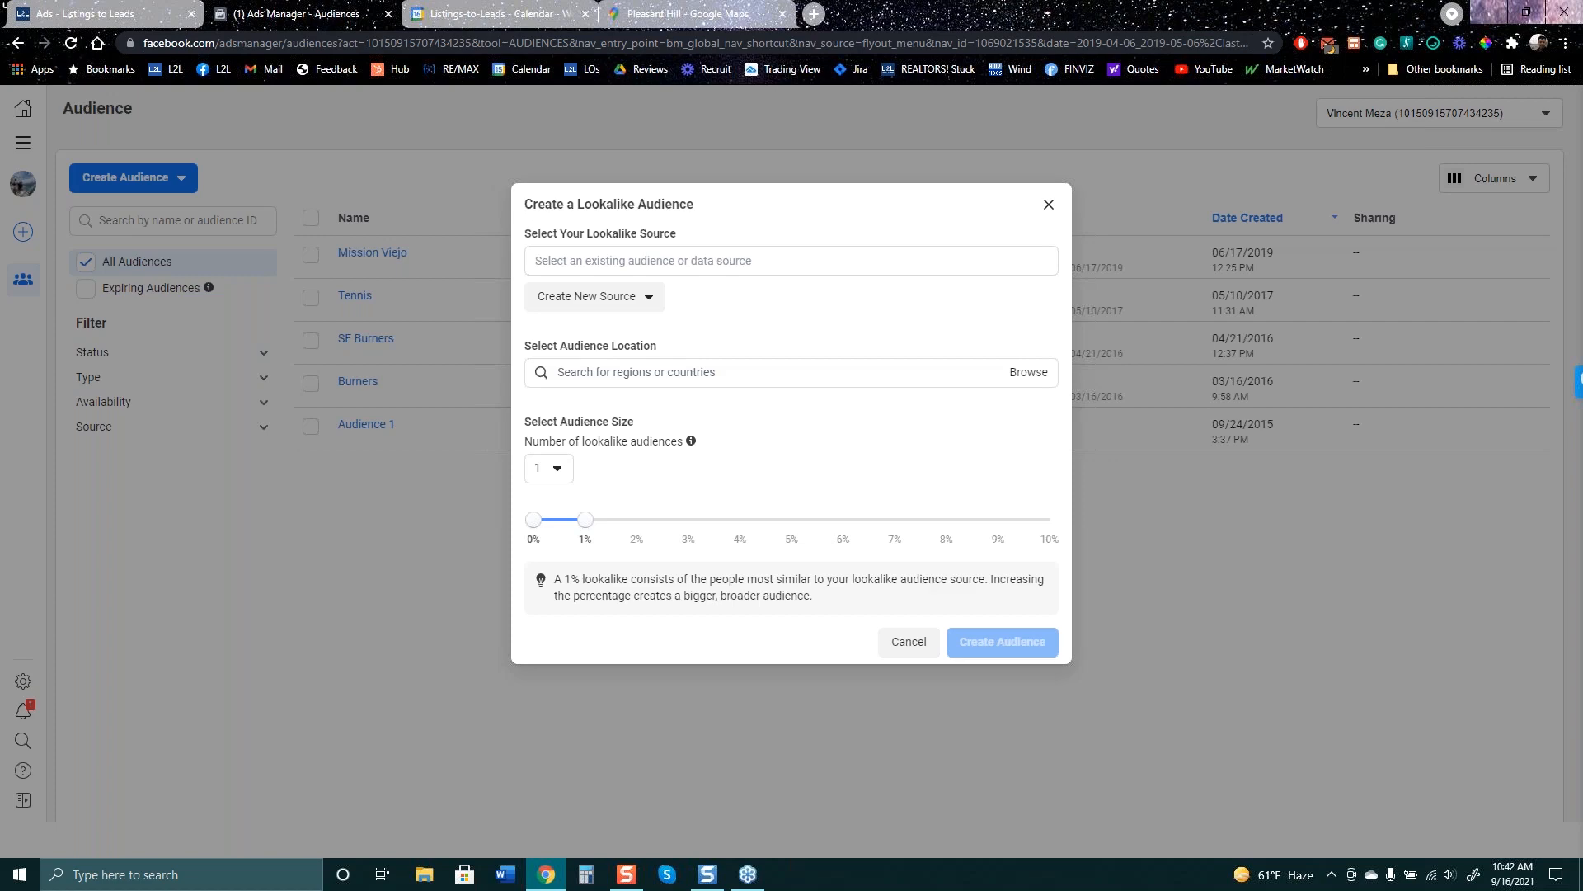
click(116, 13)
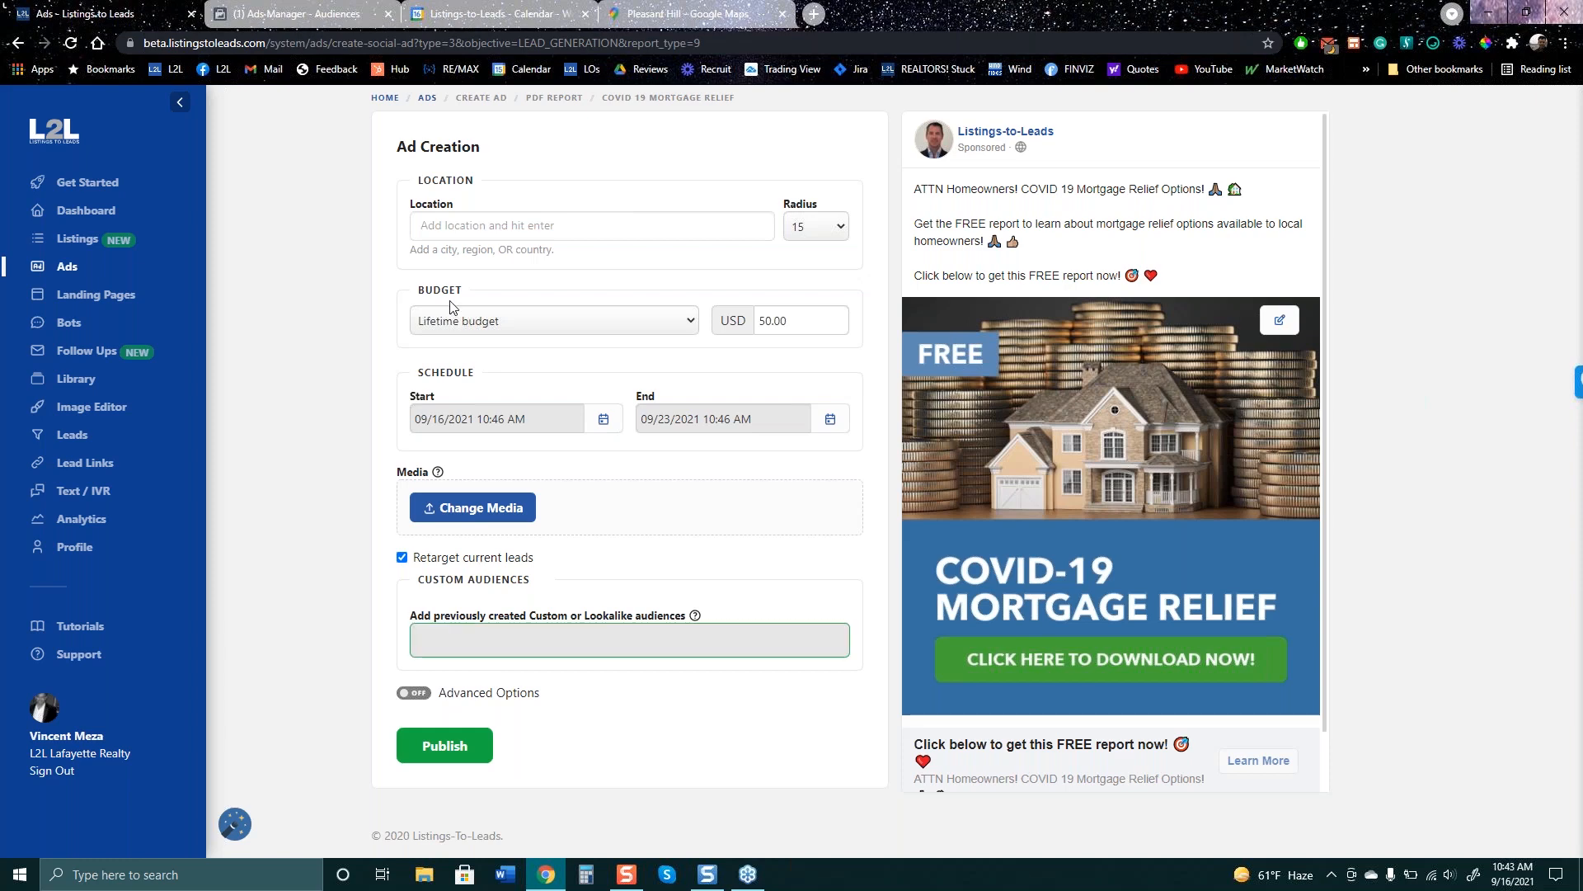
click(305, 13)
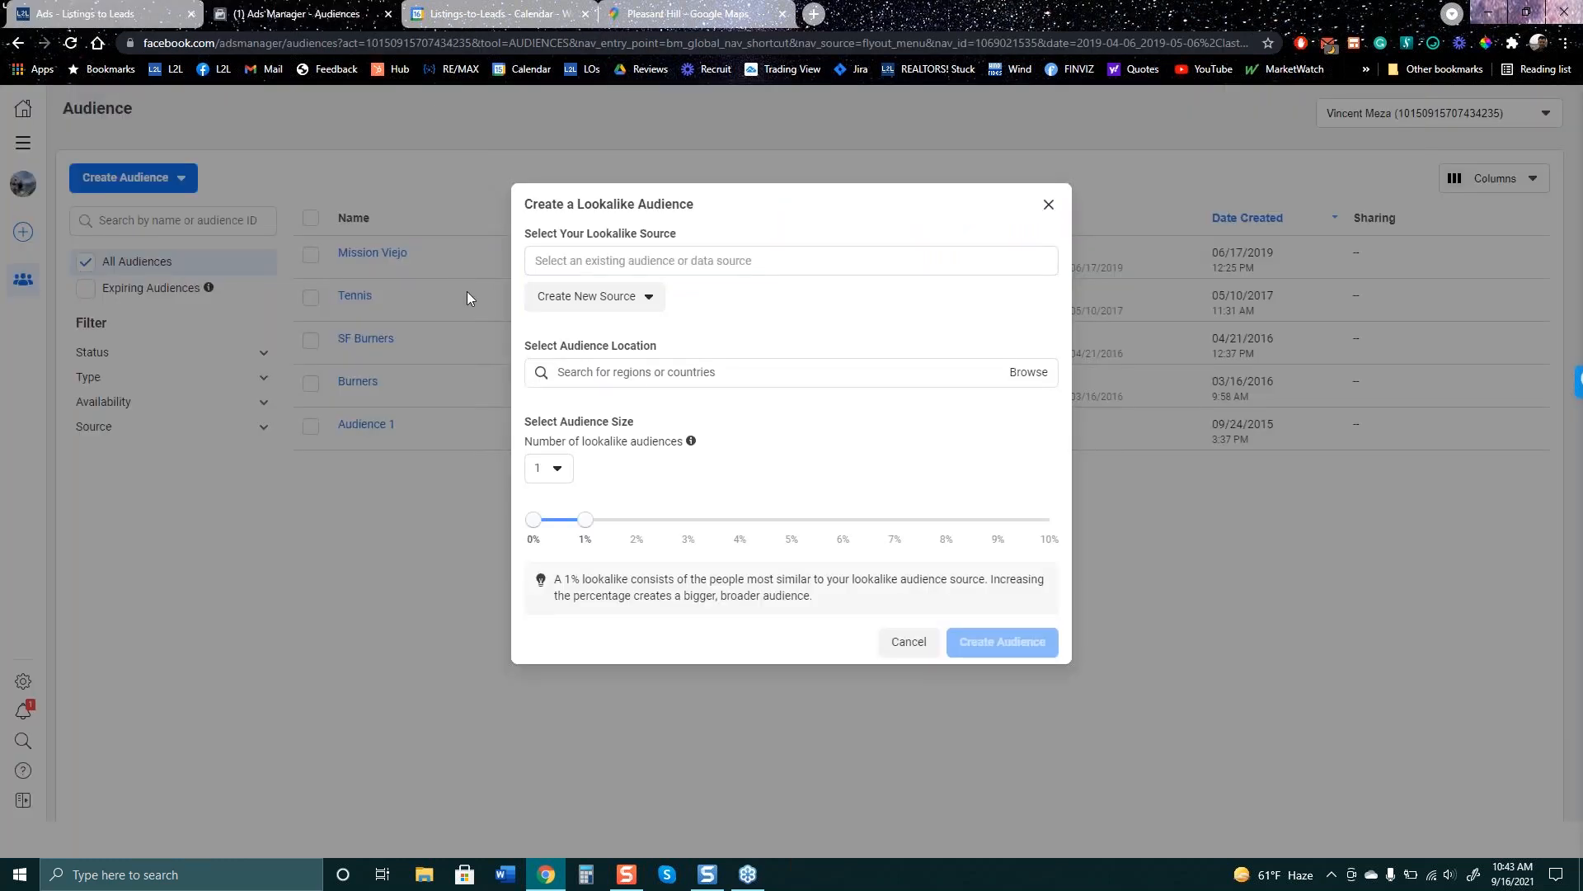
- Dismiss the lookalike source suggestions and switch back to the Listings to Leads ad draft
click(613, 256)
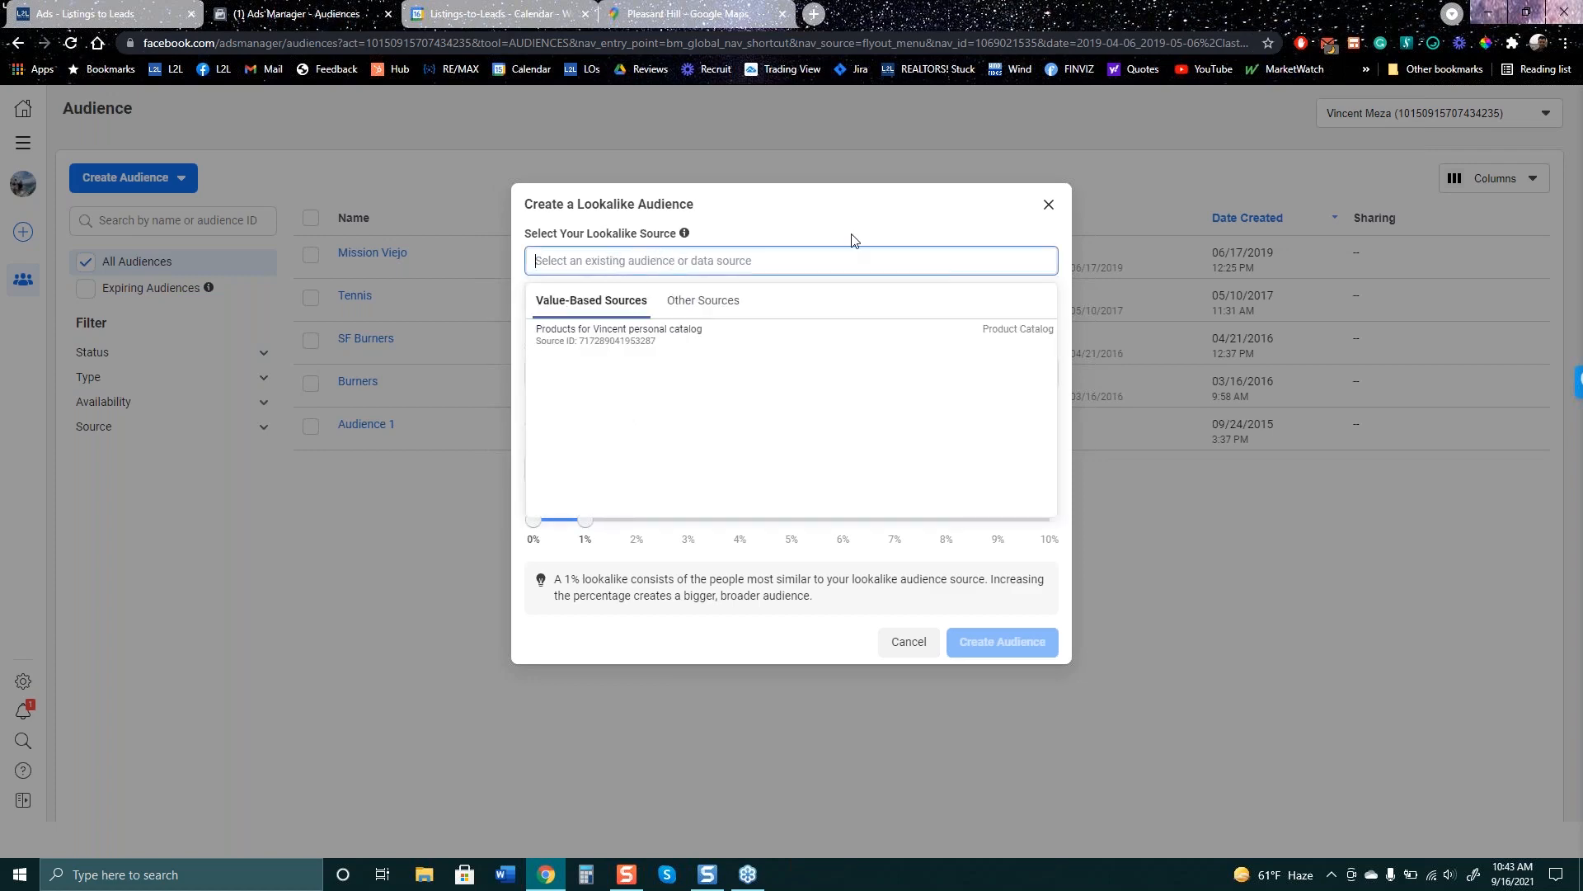
click(930, 211)
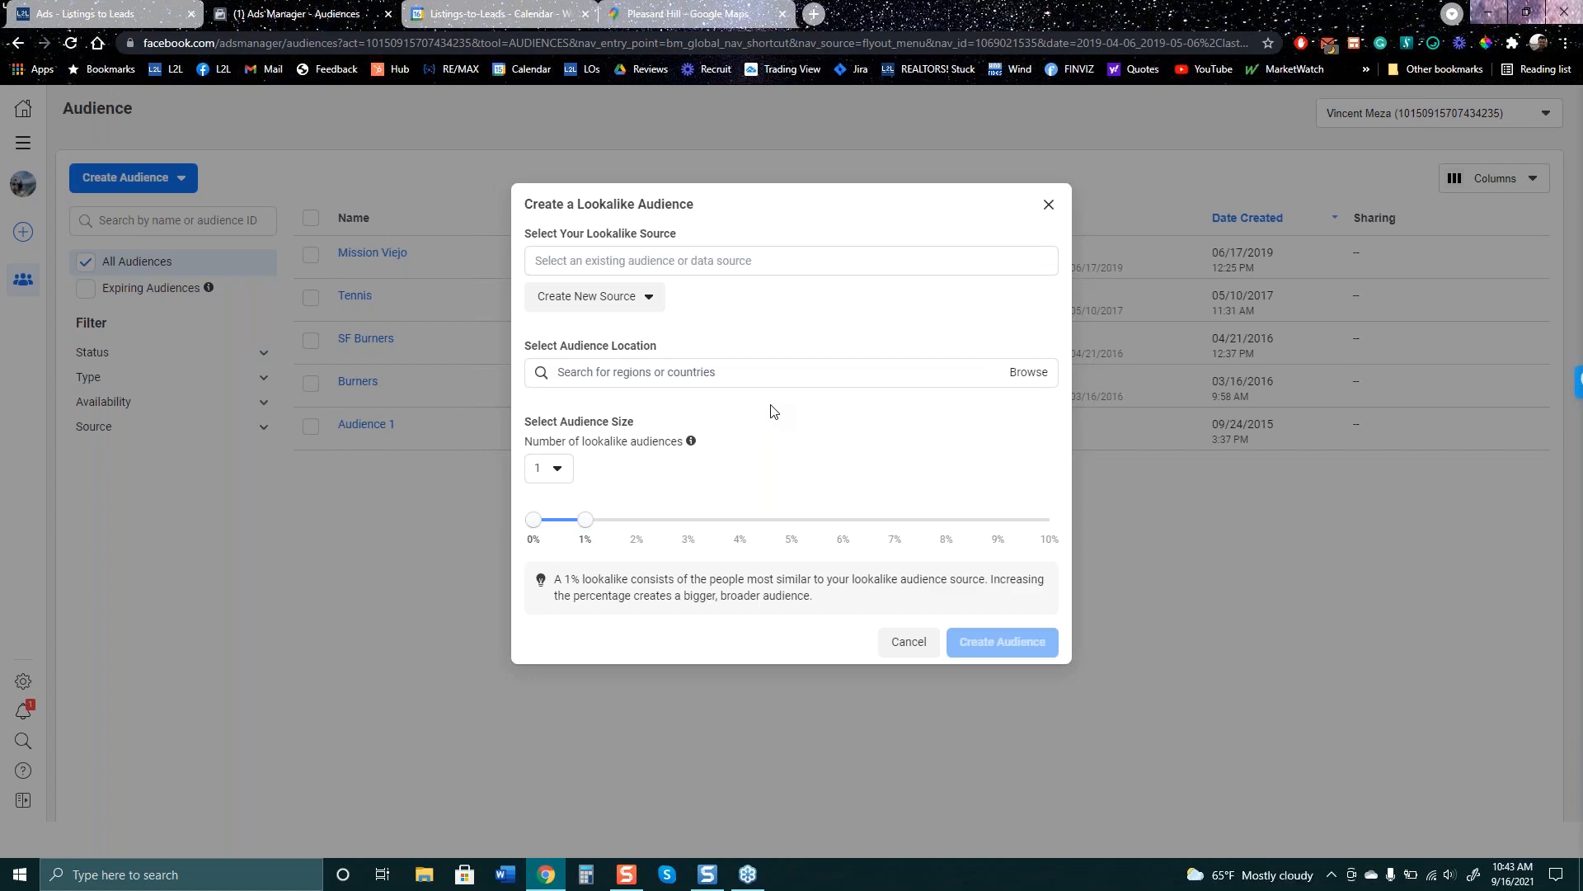
click(79, 15)
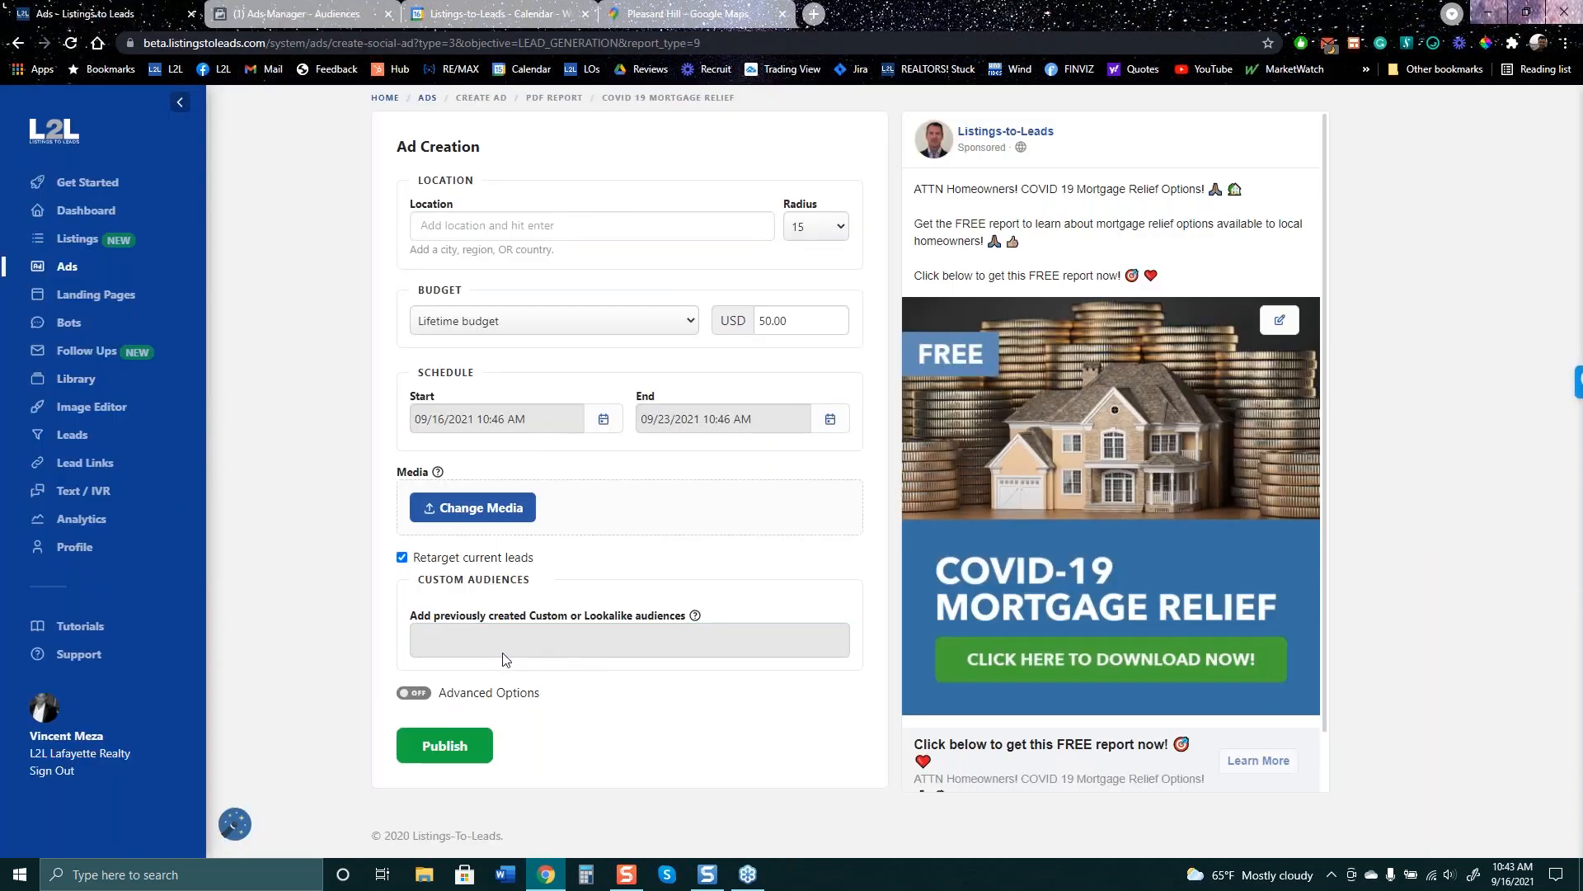
- Leave the COVID-19 Mortgage Relief draft's Custom Audiences field without adding any audience
click(559, 635)
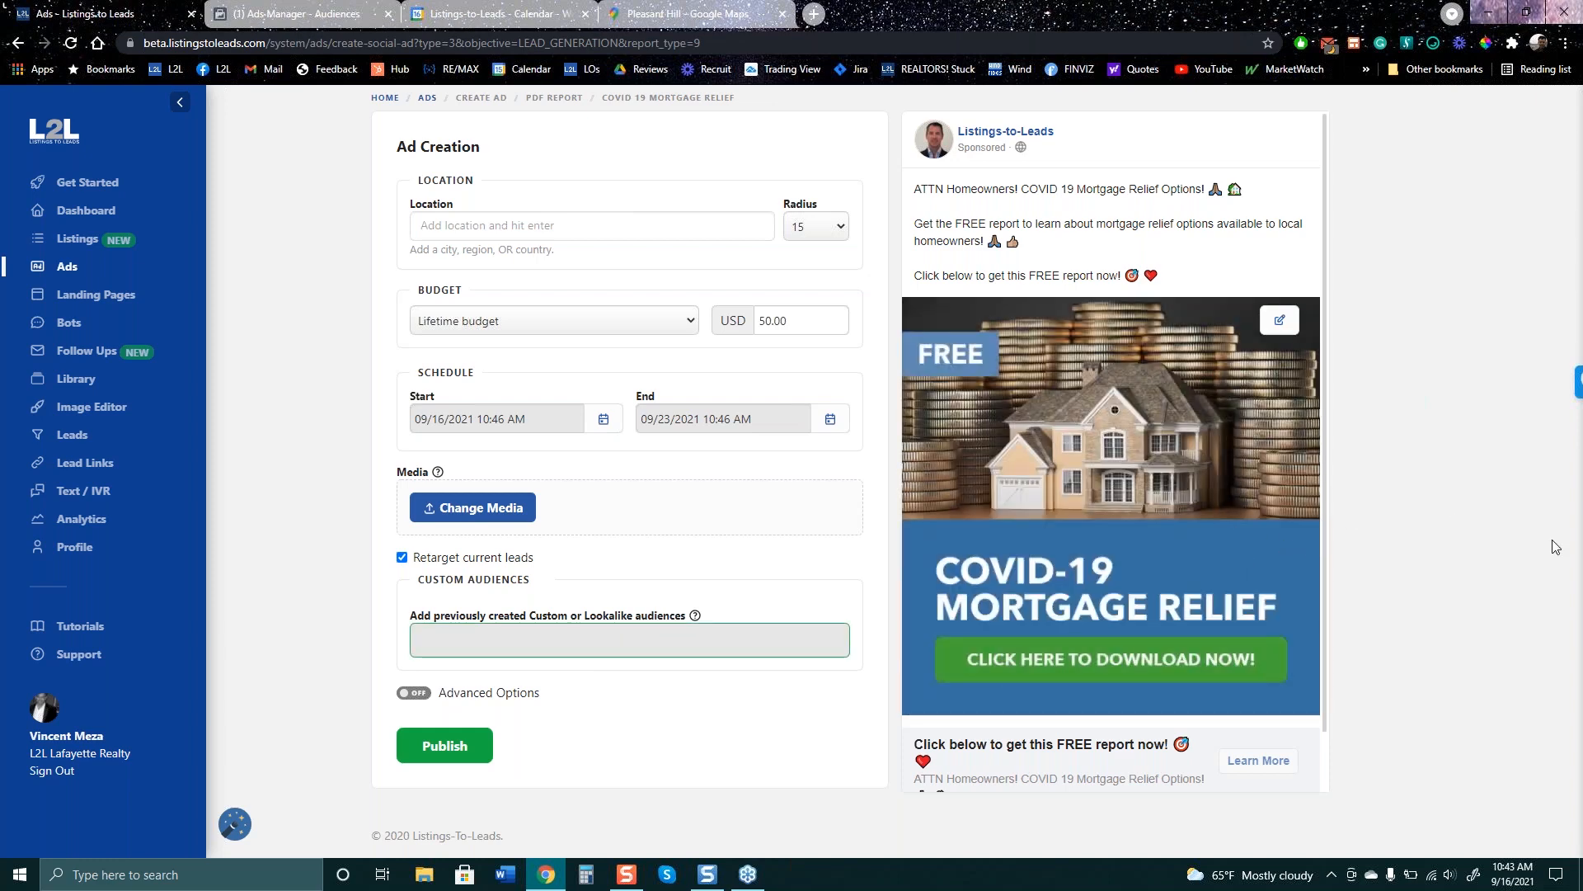
click(1582, 62)
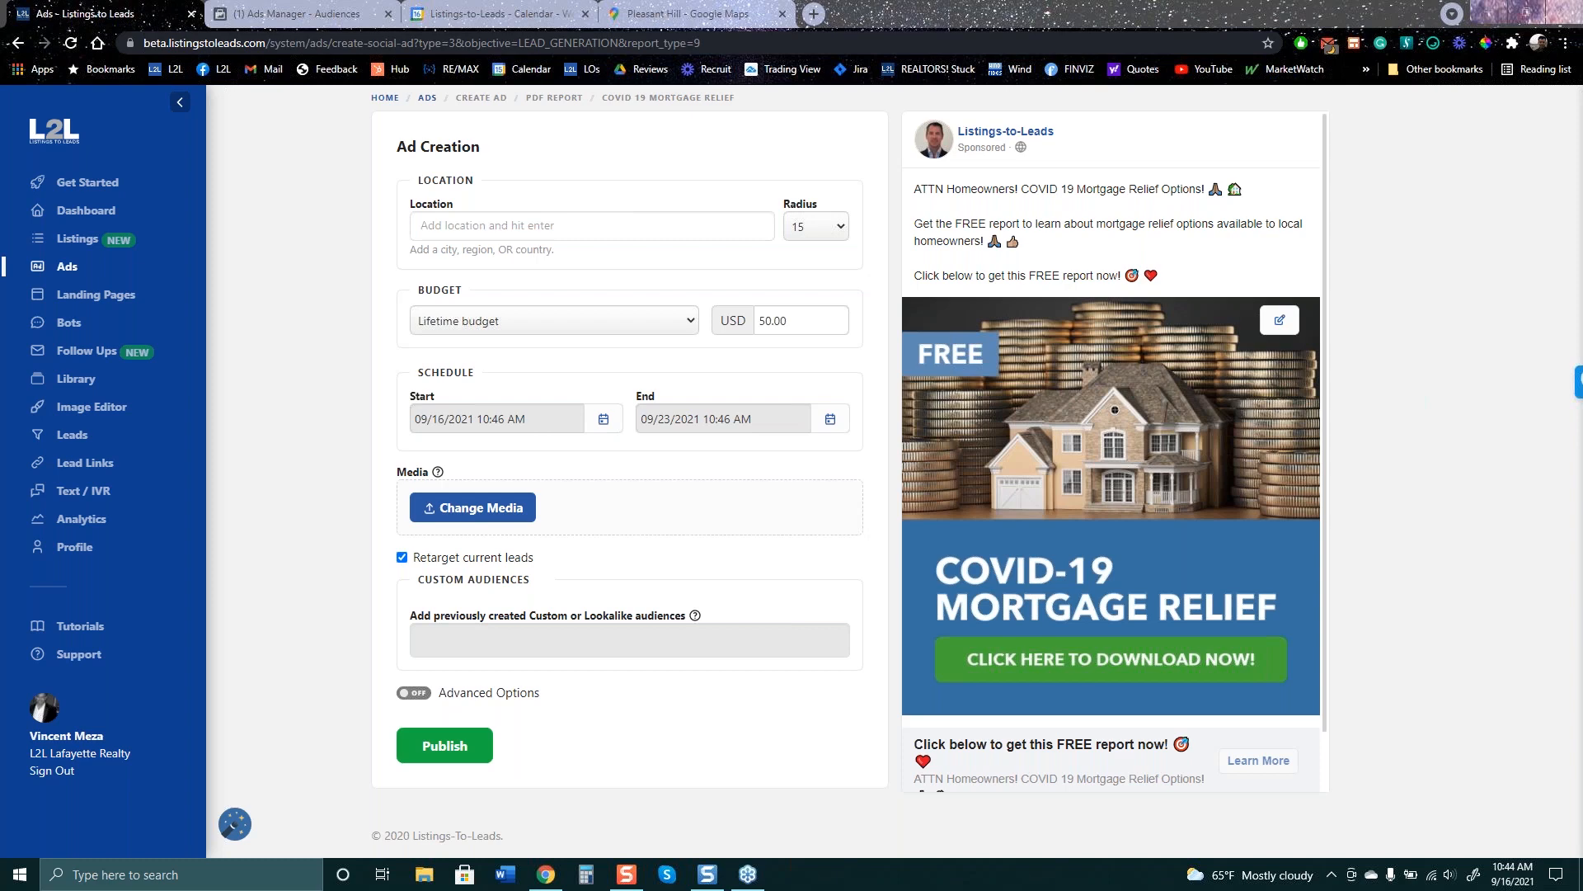
- Go back to the Ads overview with its campaign cards and spend figures
click(73, 269)
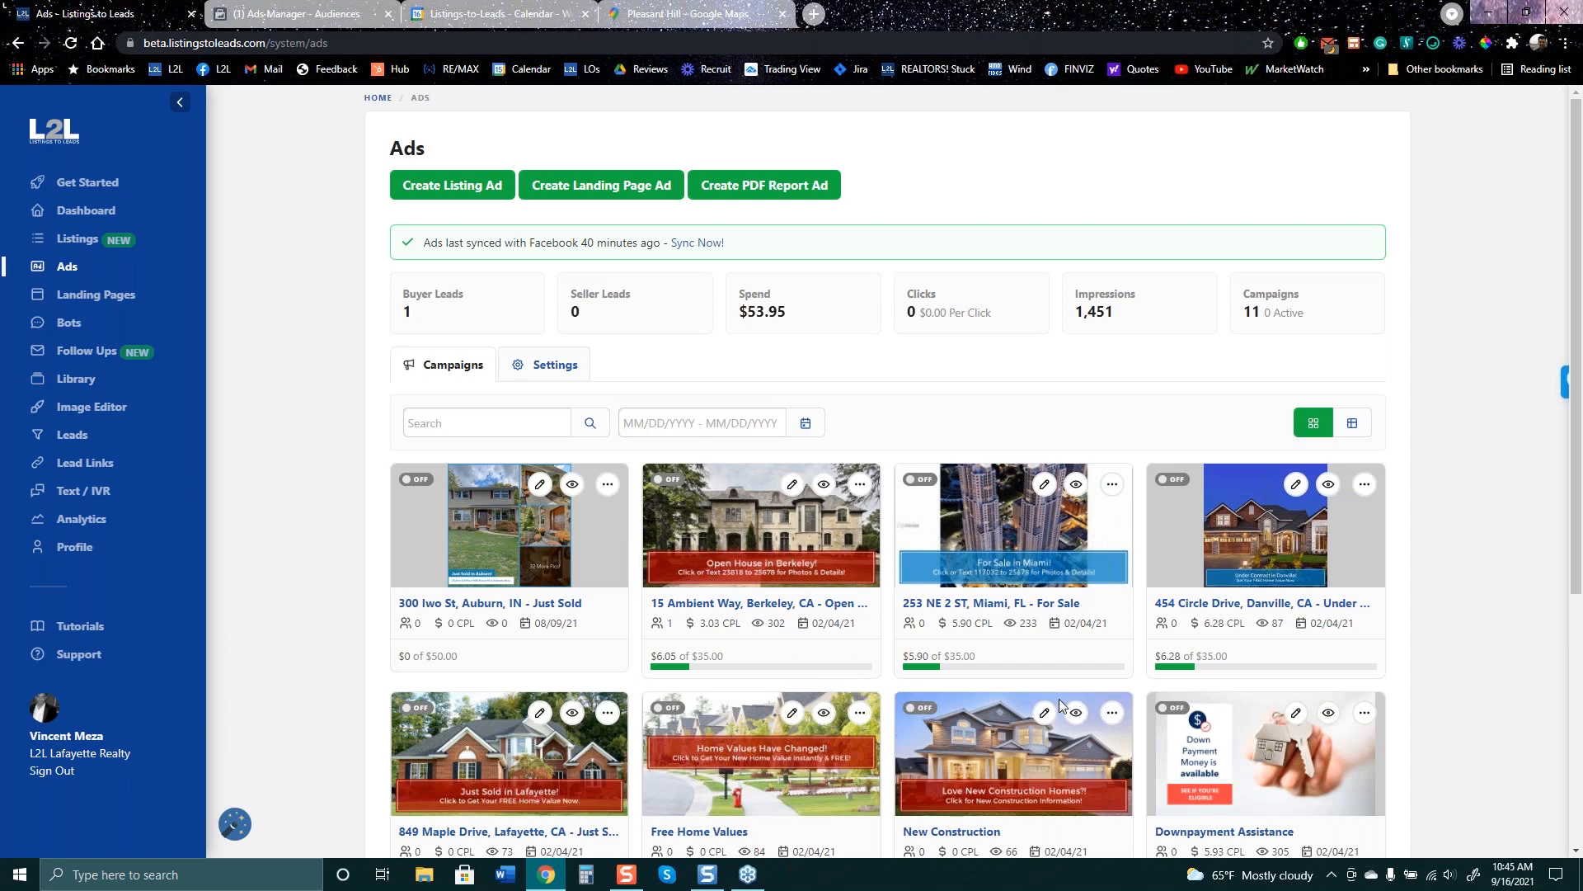
- Bring up the PDF report picker again after closing it once
click(757, 186)
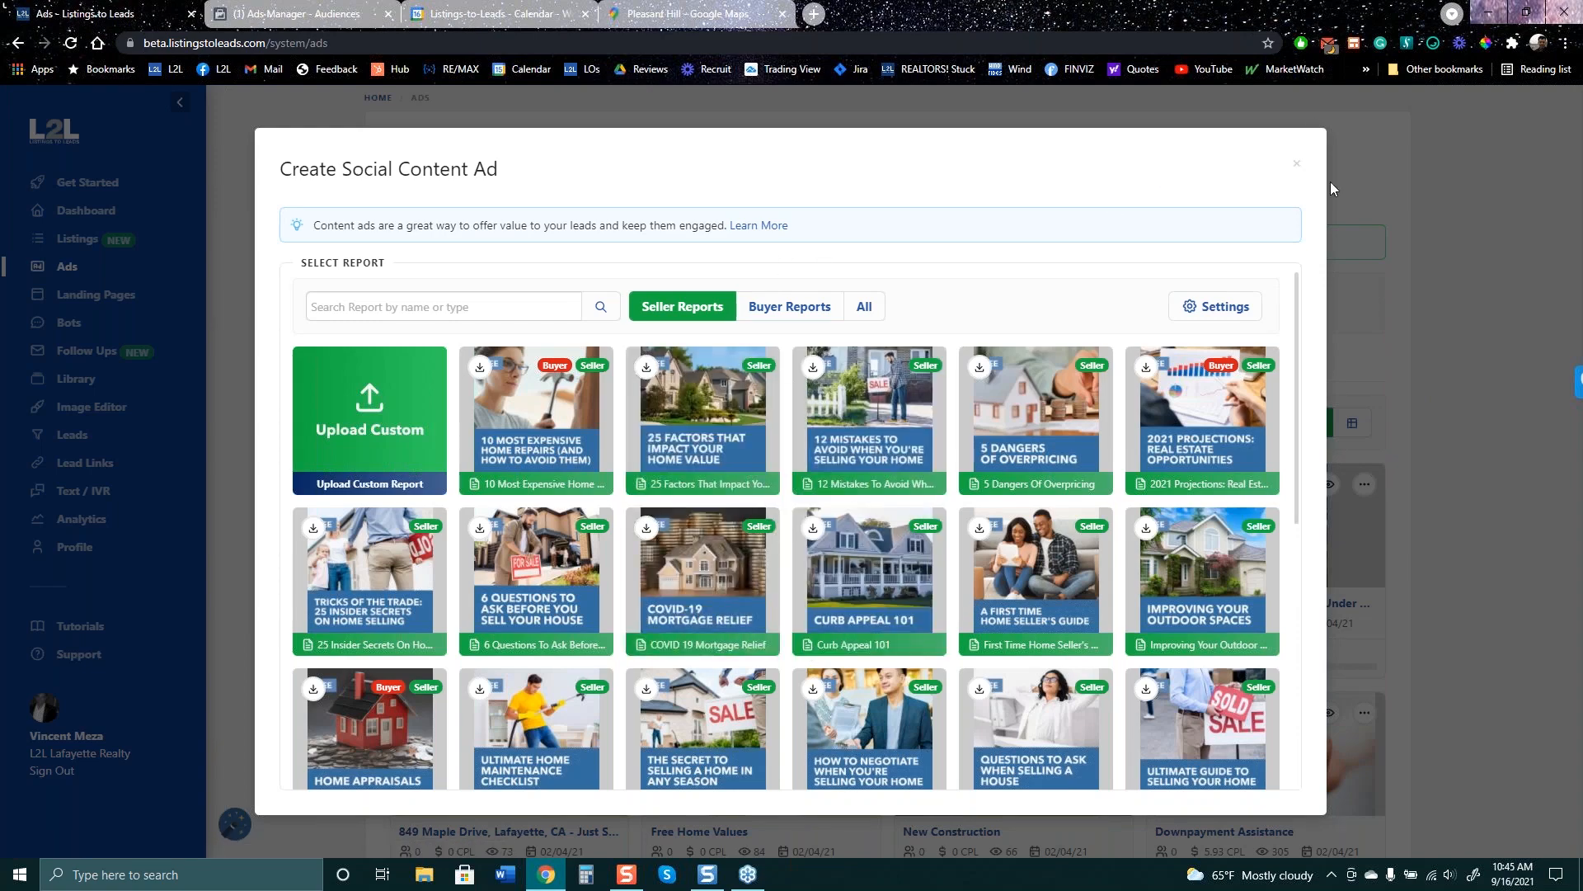
click(1297, 165)
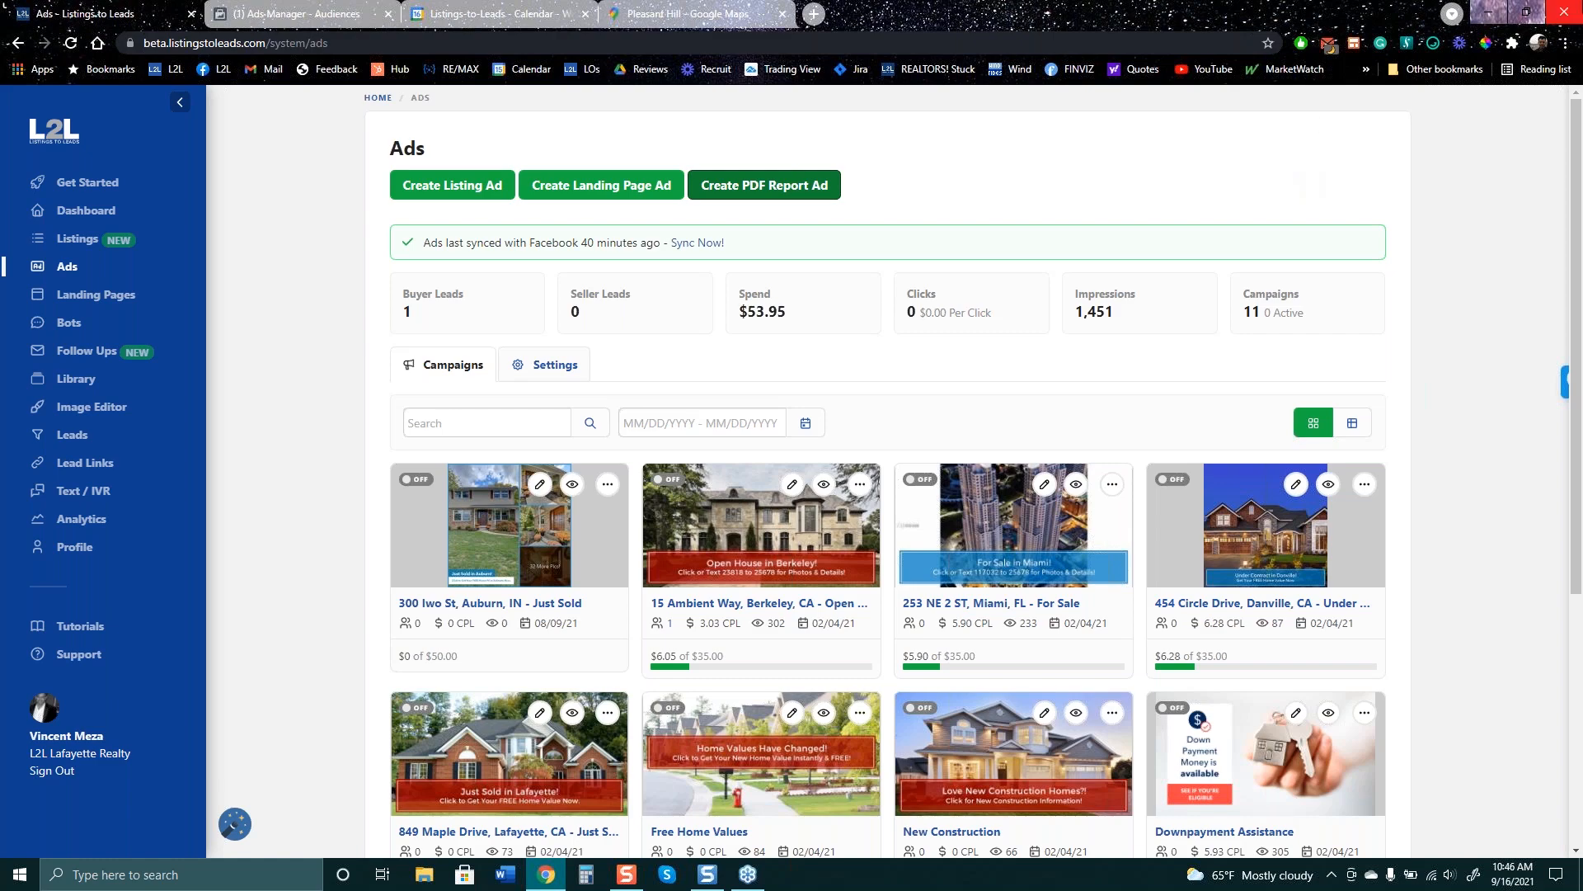
click(767, 181)
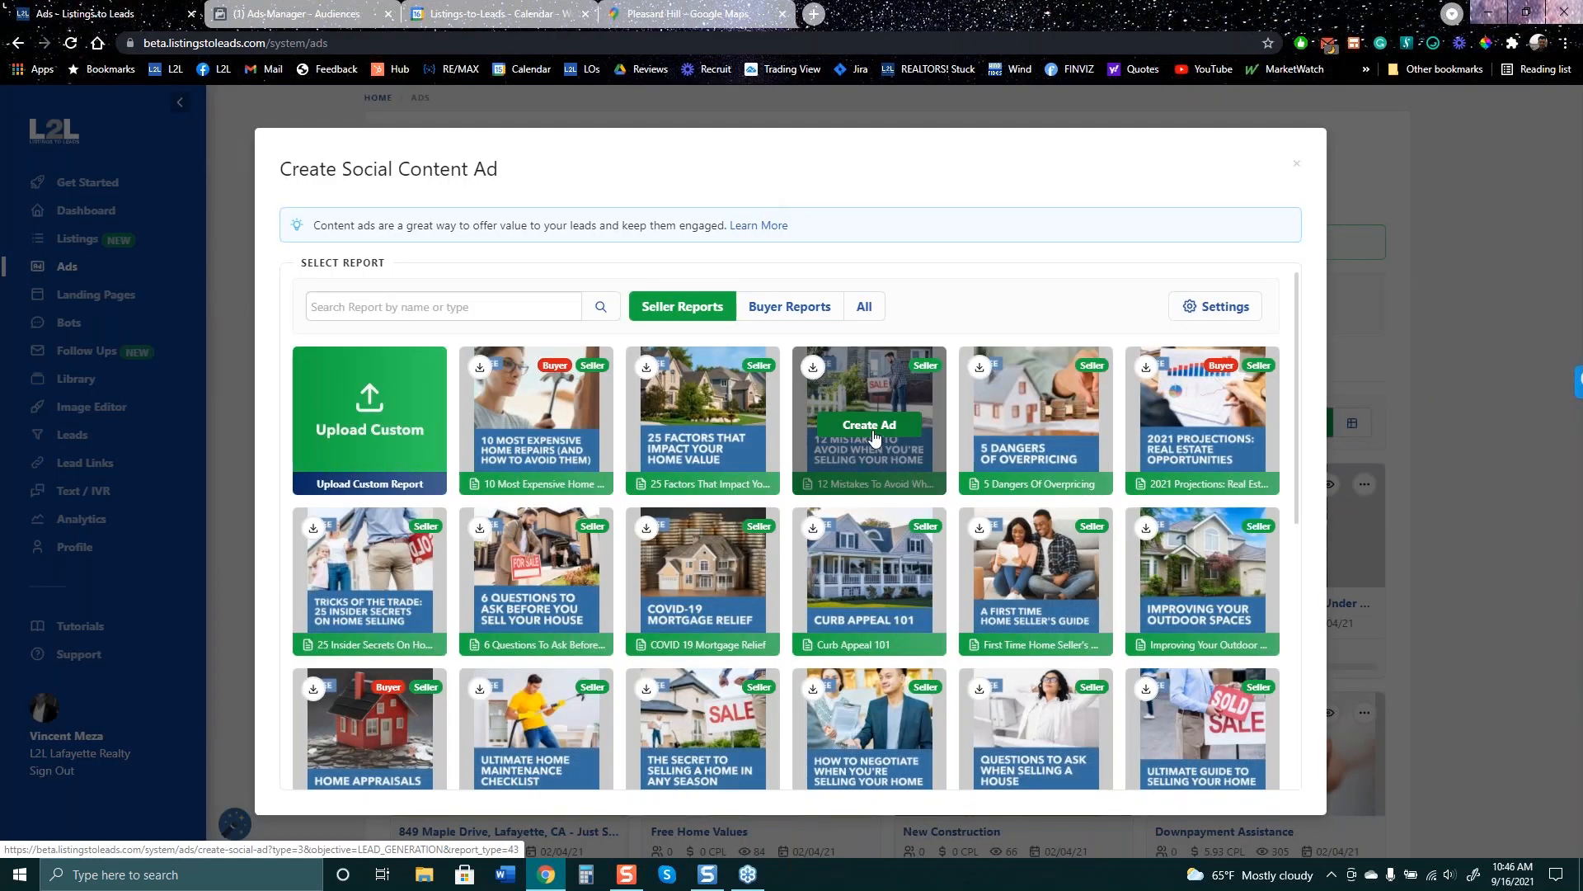
- Create a 12 Mistakes report ad for Lafayette, CA, 30-mile radius, retargeting current leads
click(873, 428)
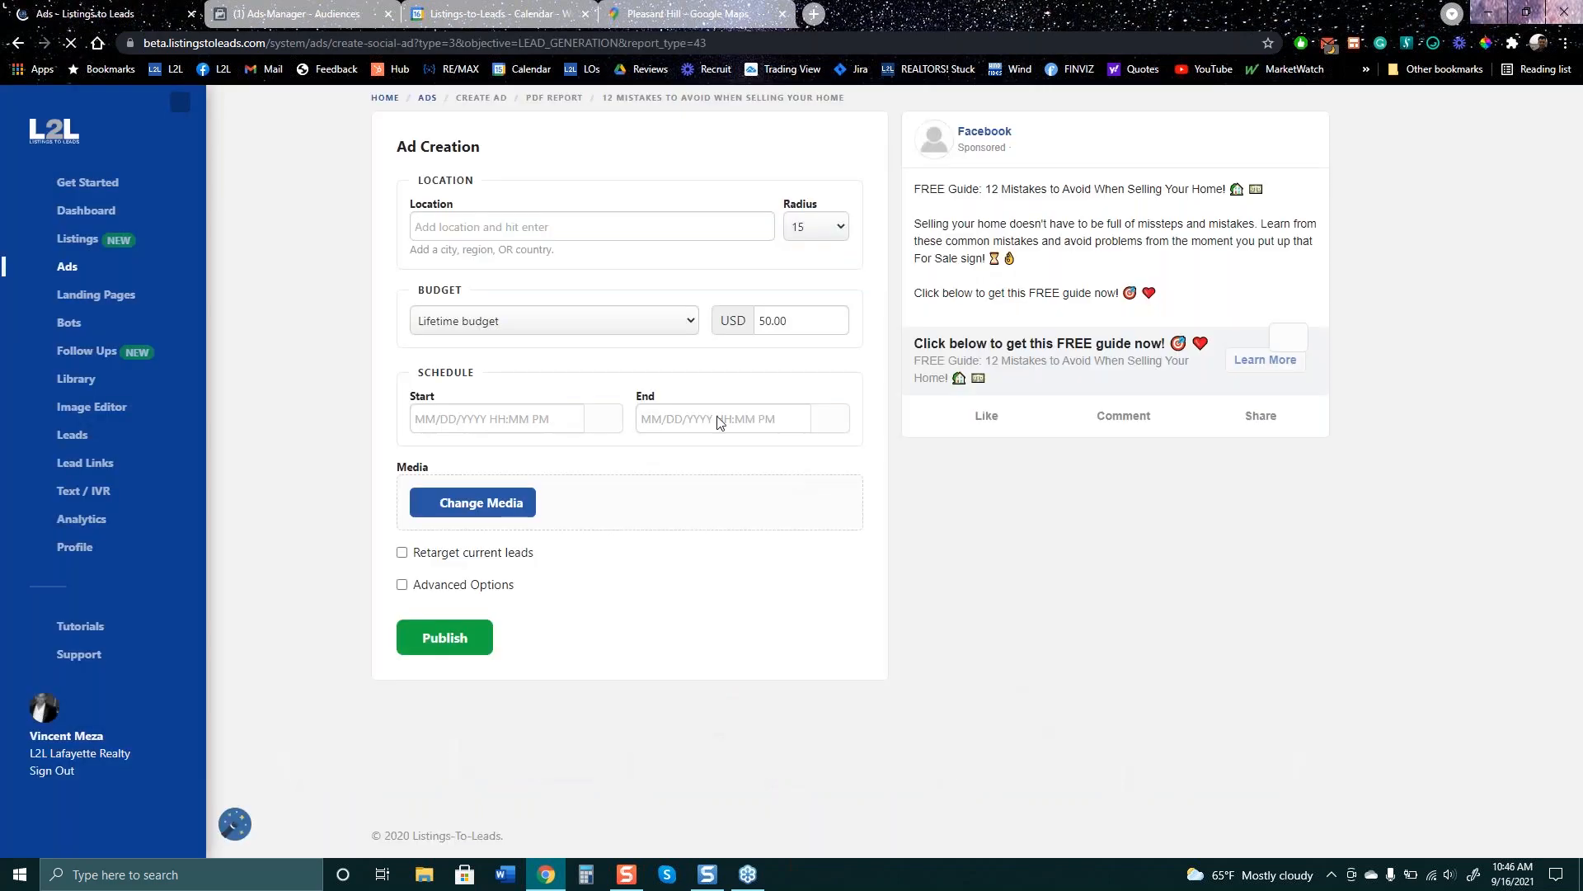
text(la)
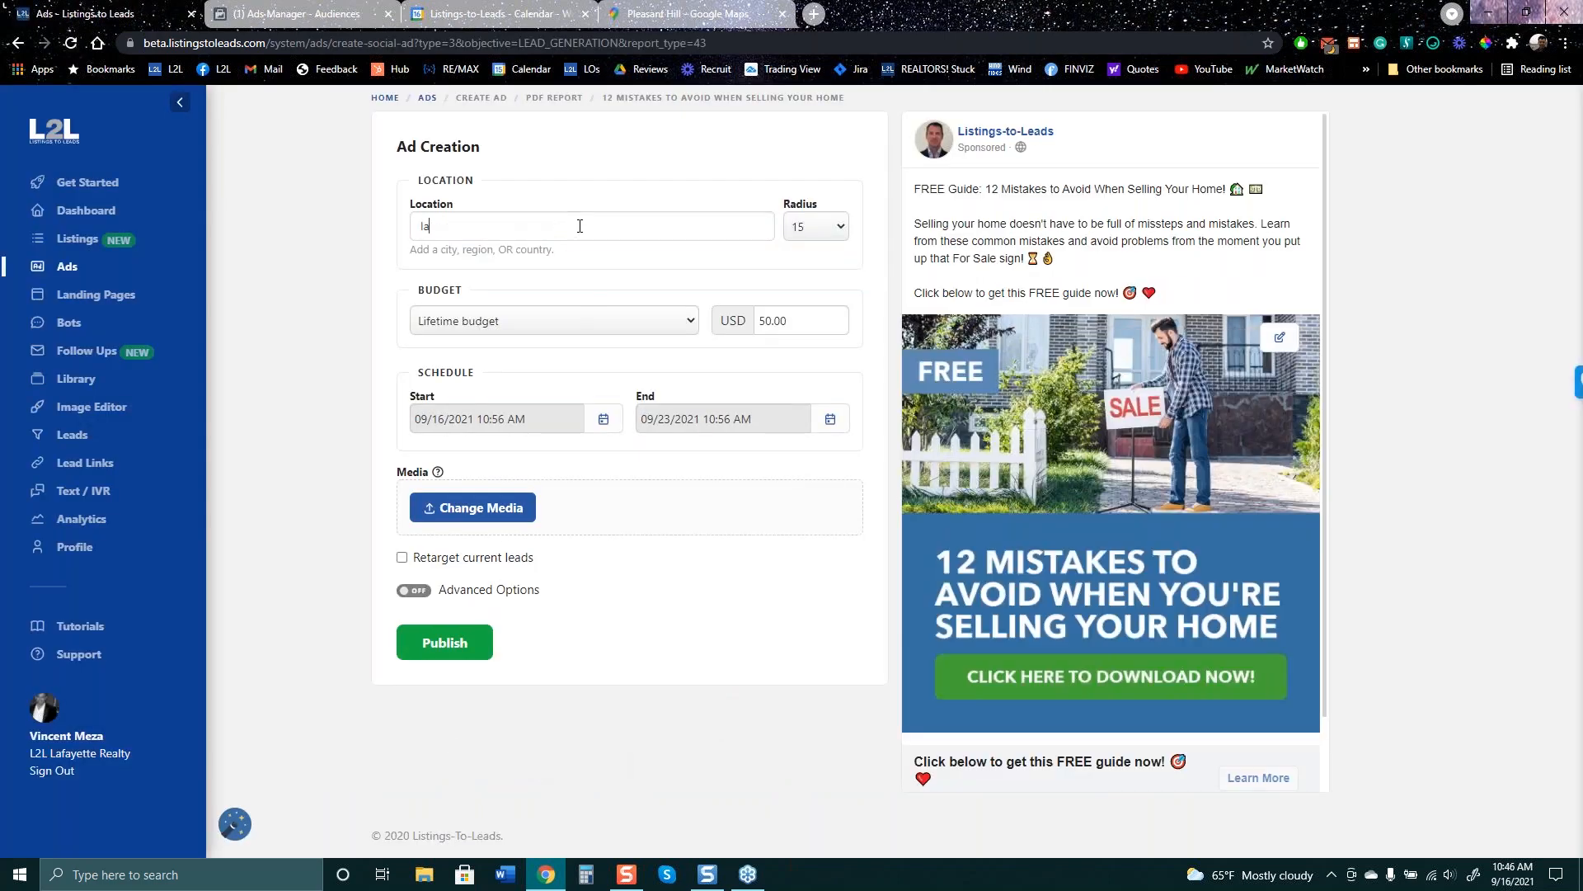
text(fayett)
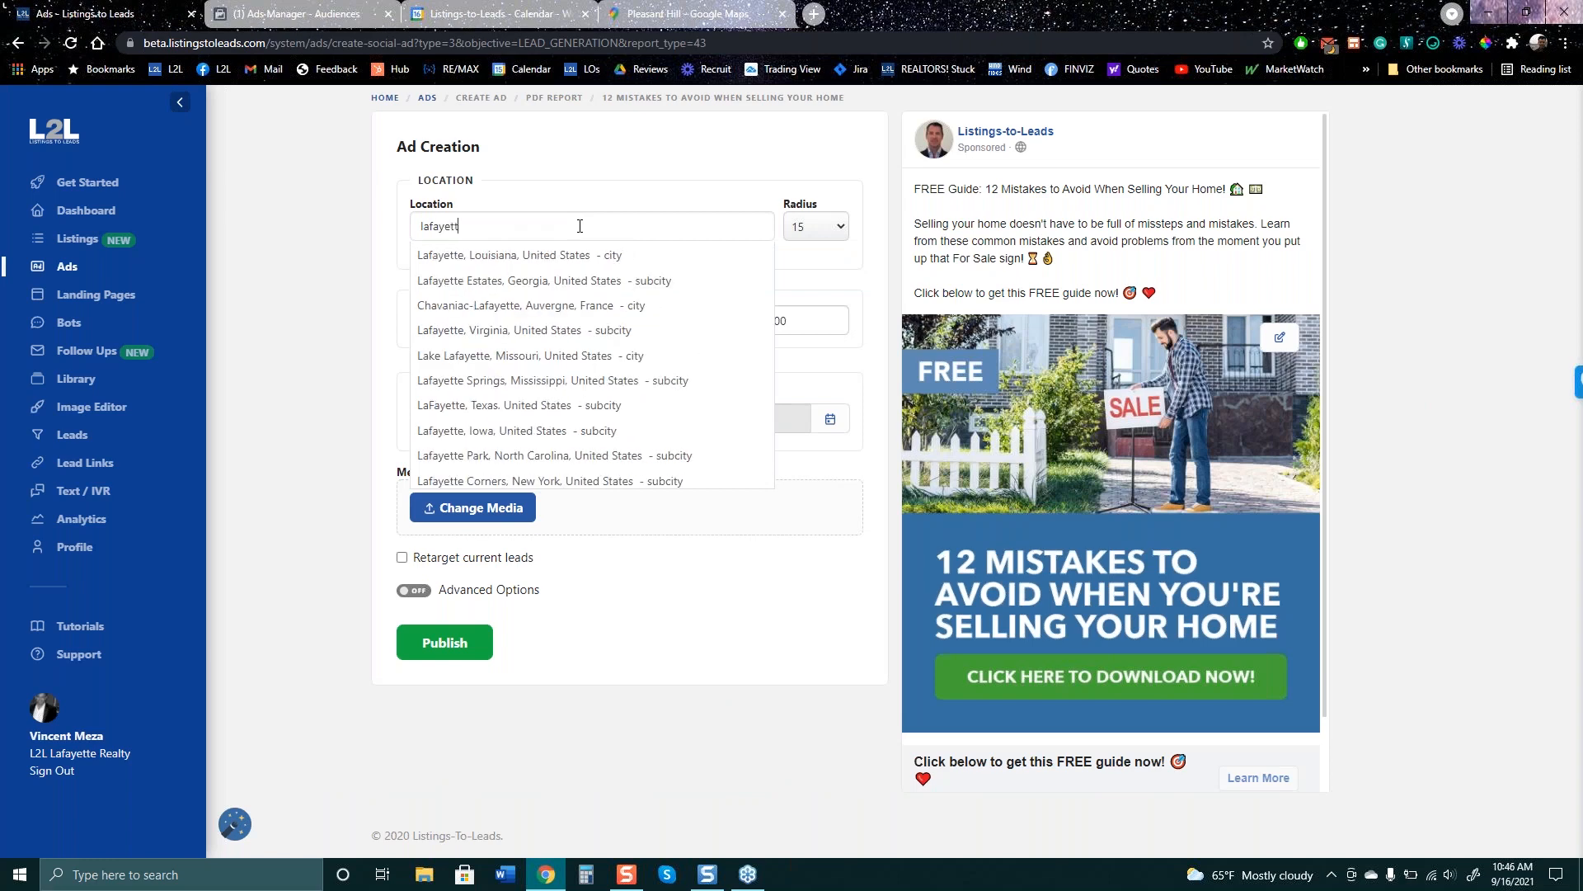
text(e, ca)
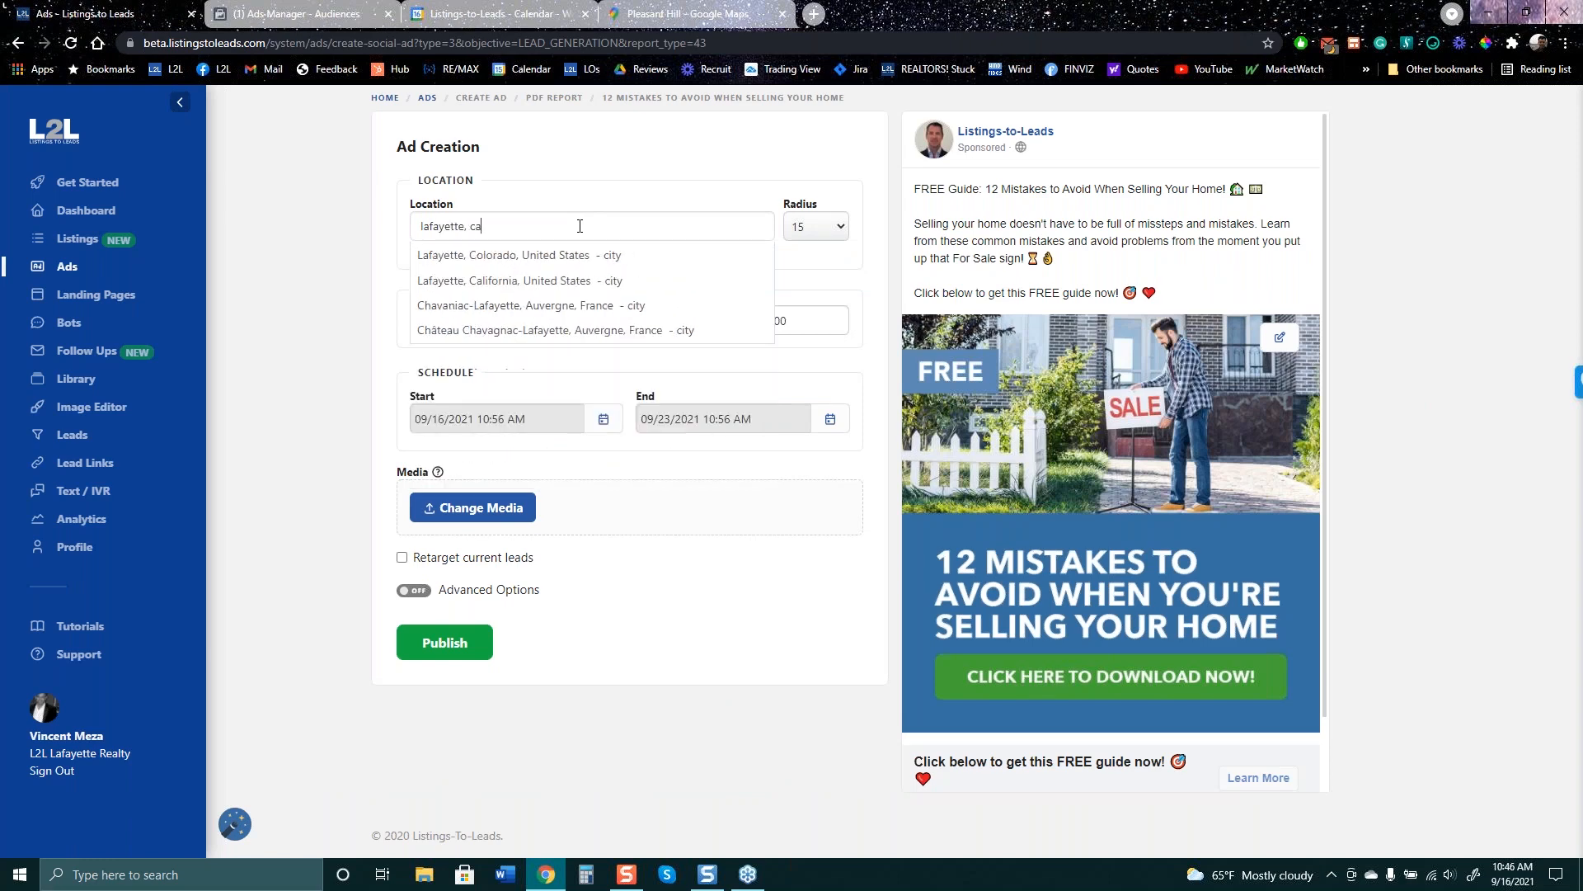
click(566, 255)
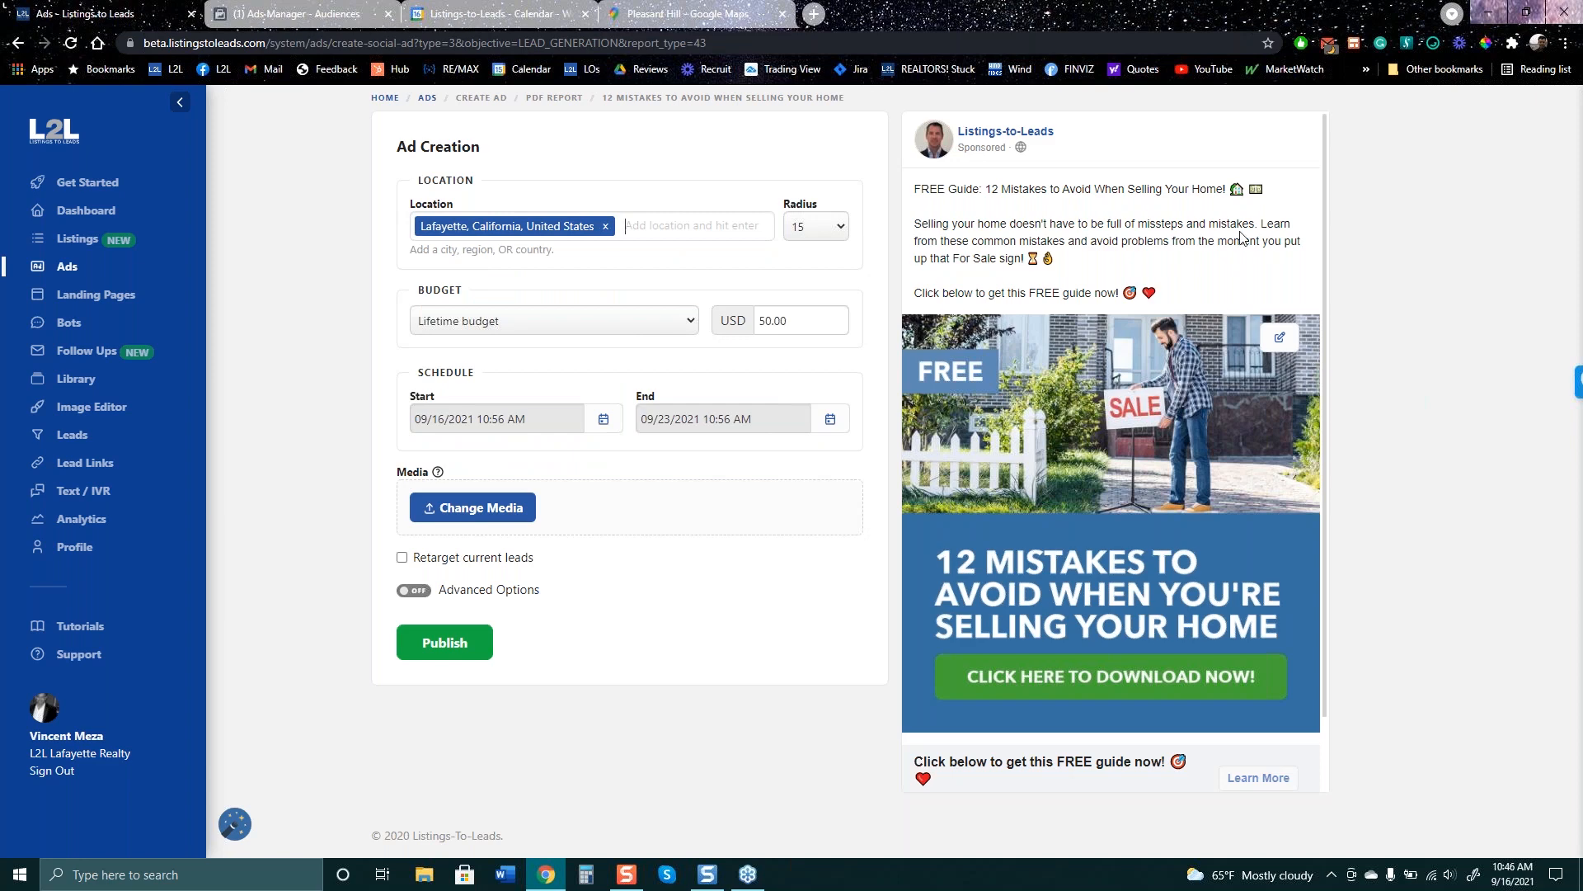
click(838, 234)
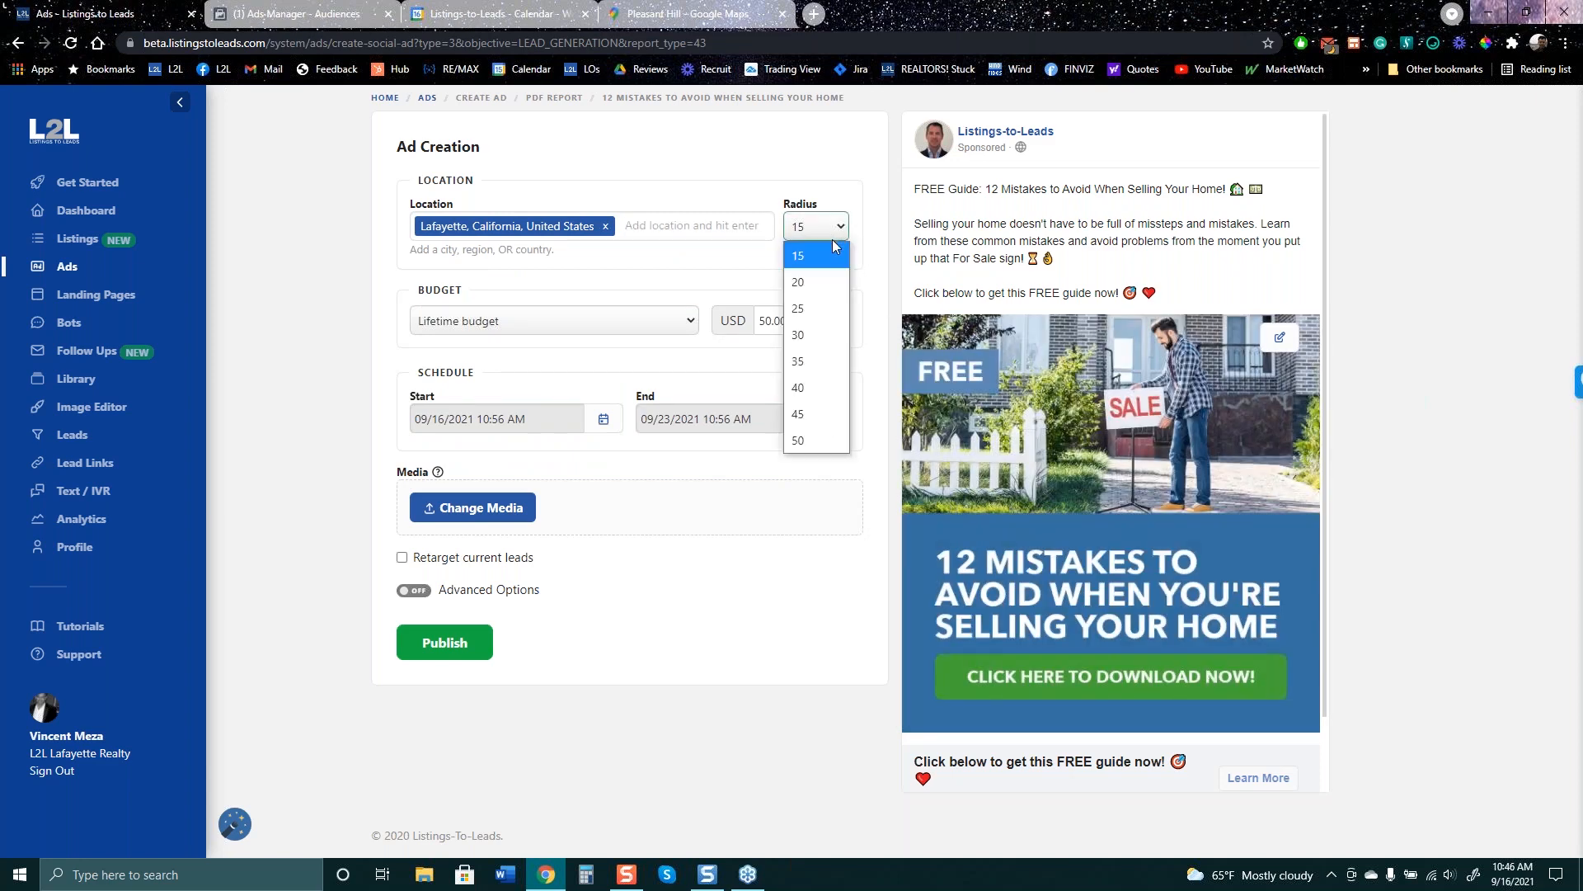
click(815, 338)
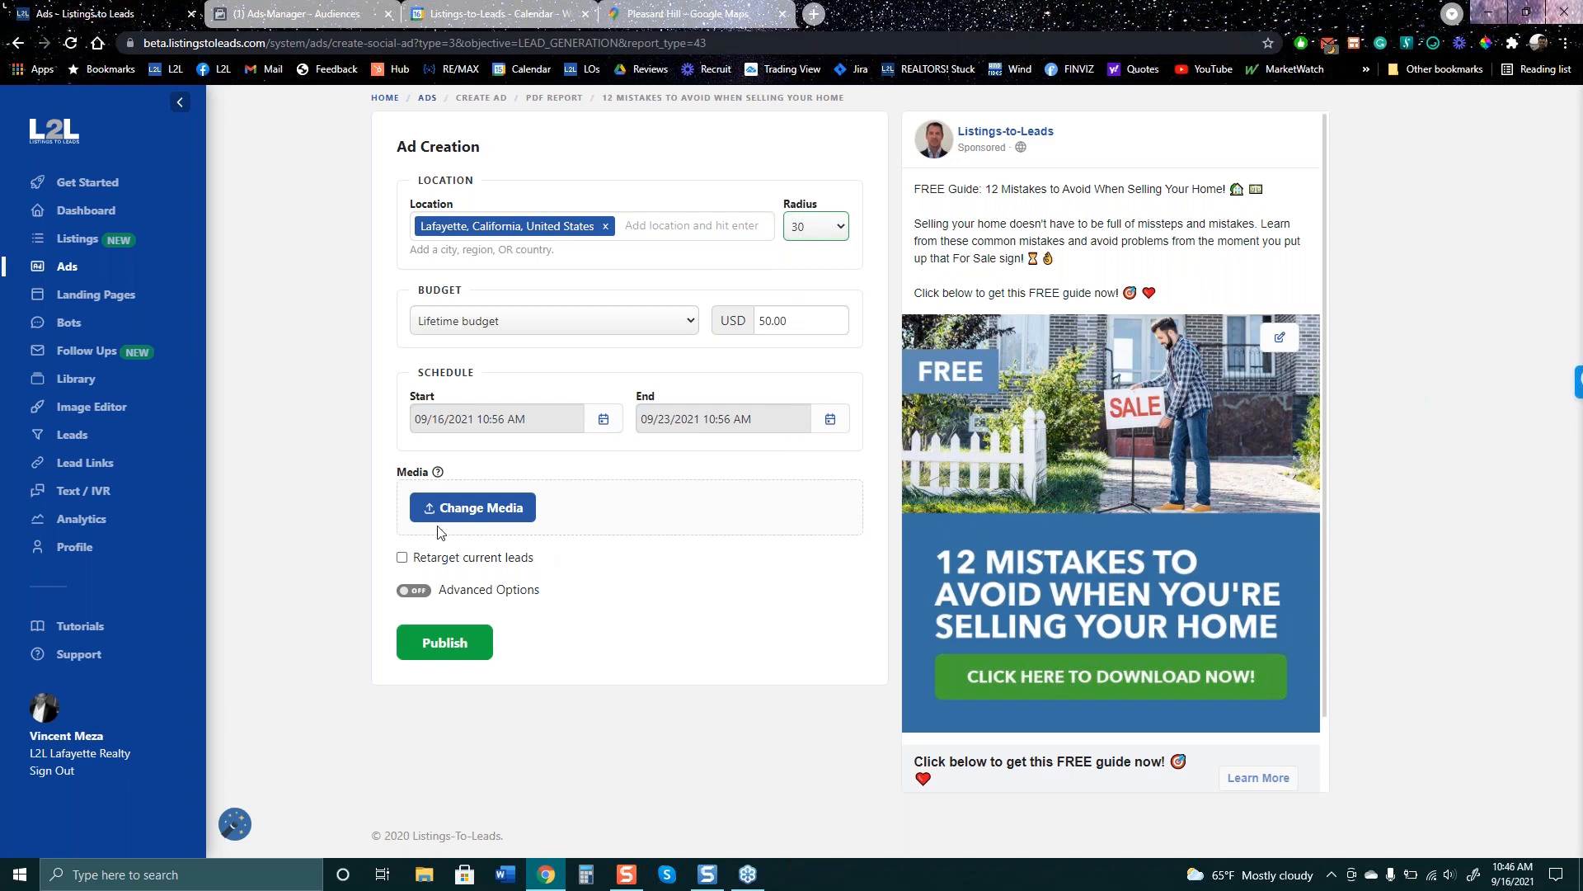
click(403, 557)
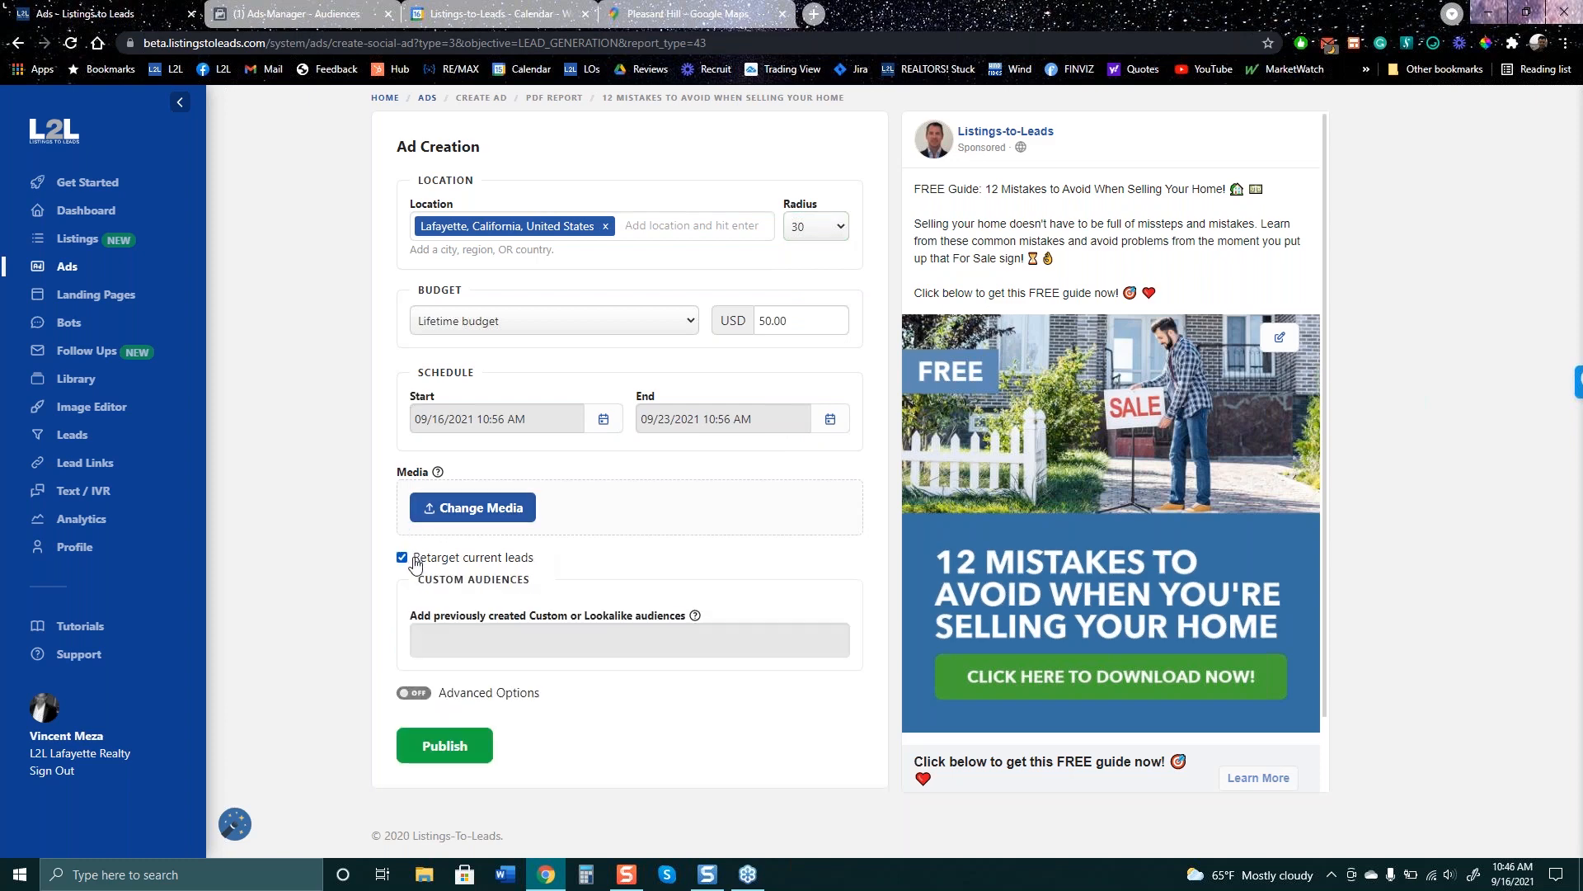
click(490, 651)
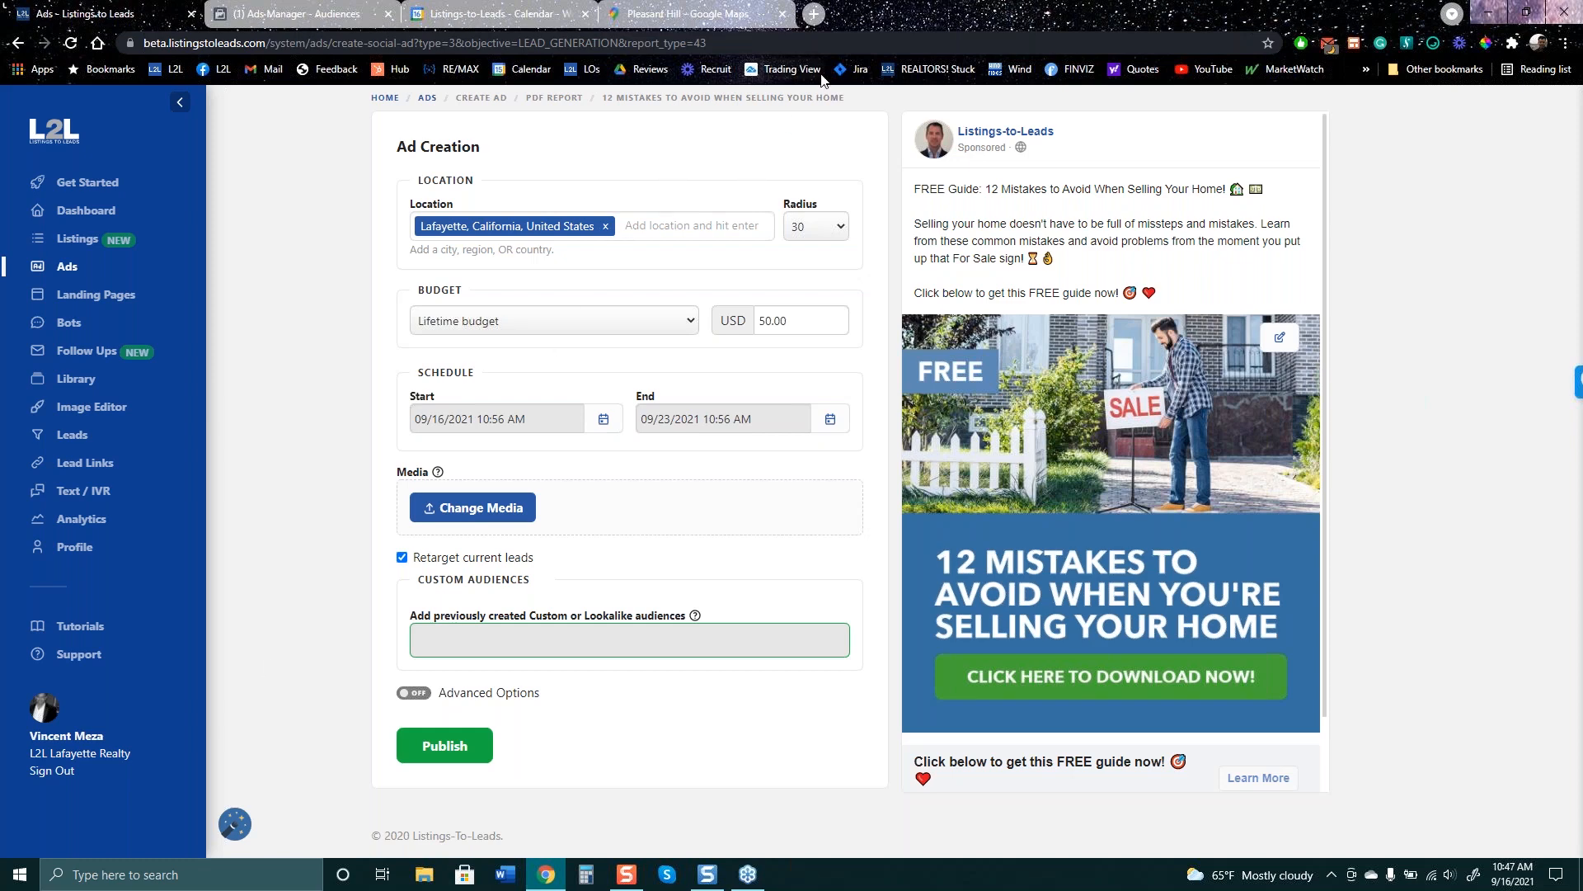
- Load Facebook's home feed from the L2L bookmarks in the map tab and scroll through it
click(658, 13)
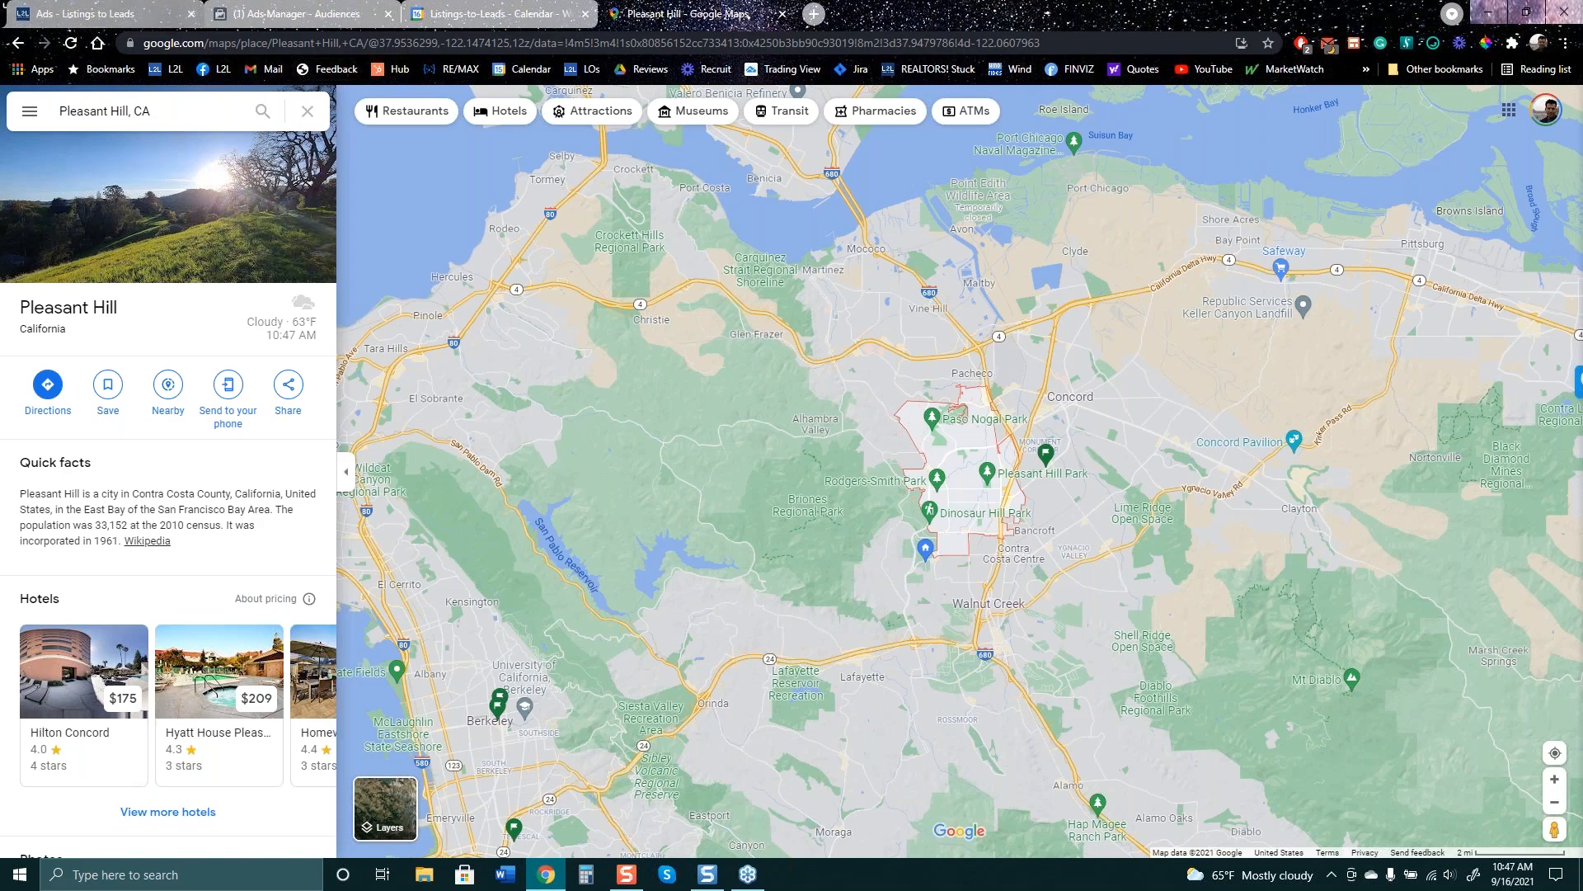
click(307, 13)
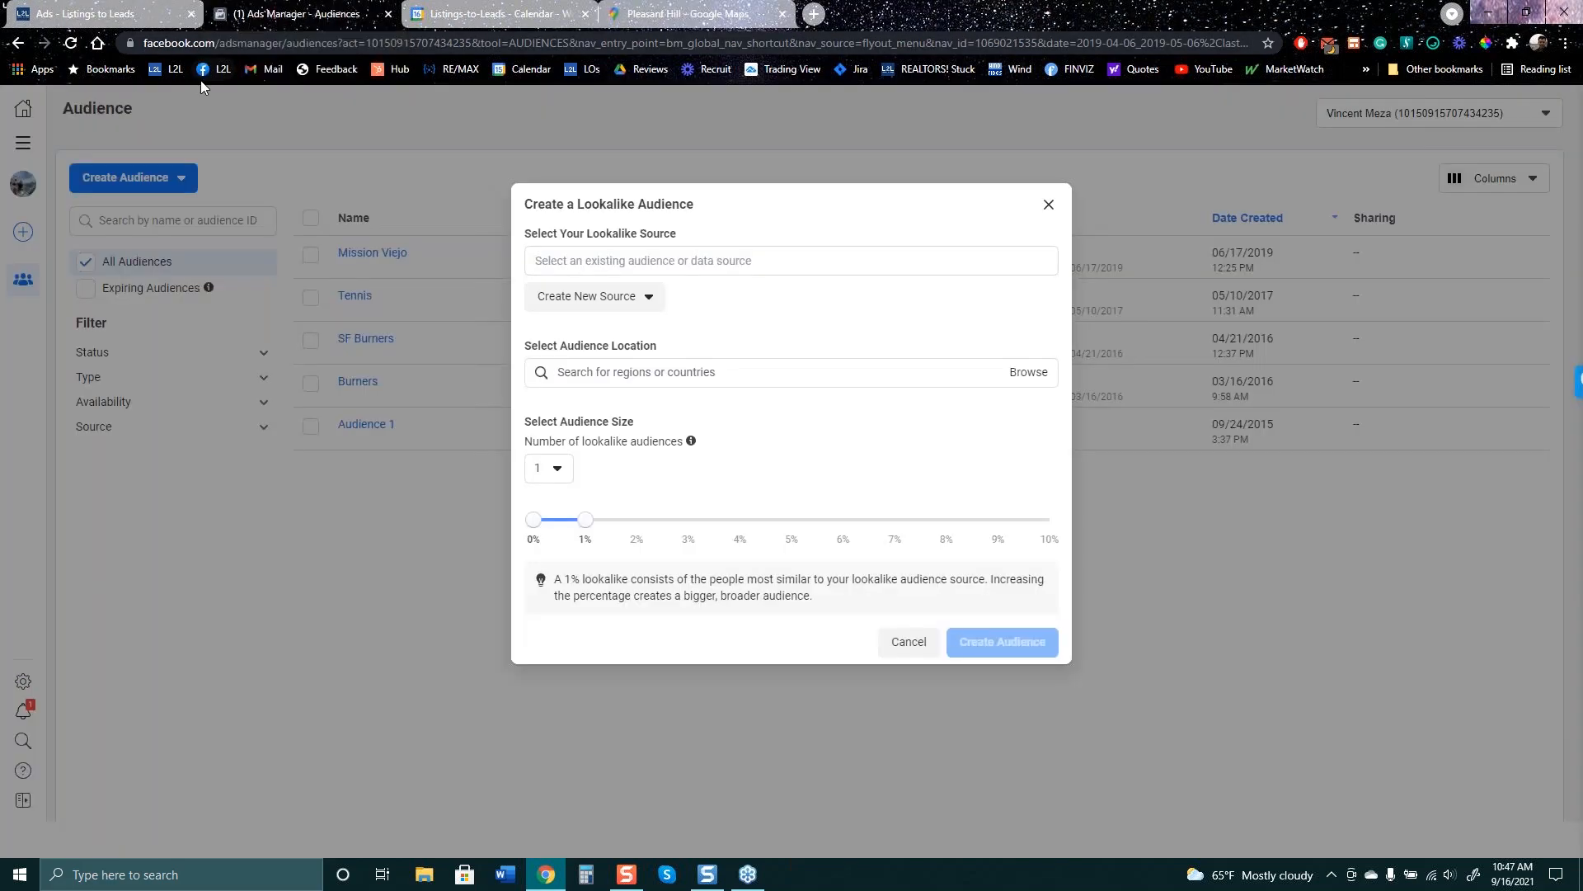
click(685, 8)
click(173, 71)
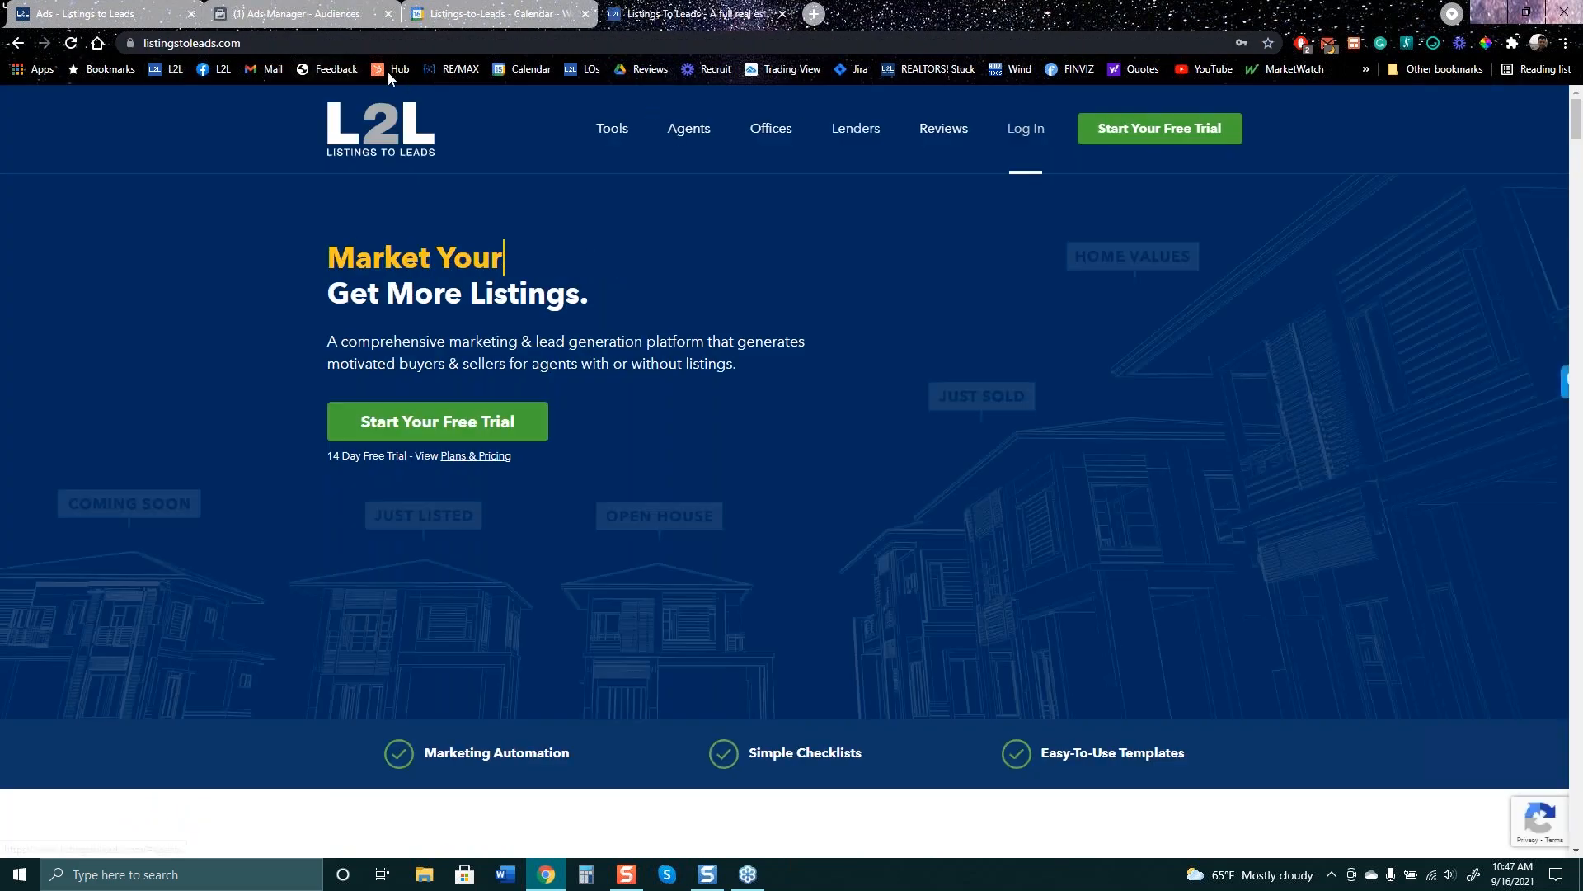
click(222, 70)
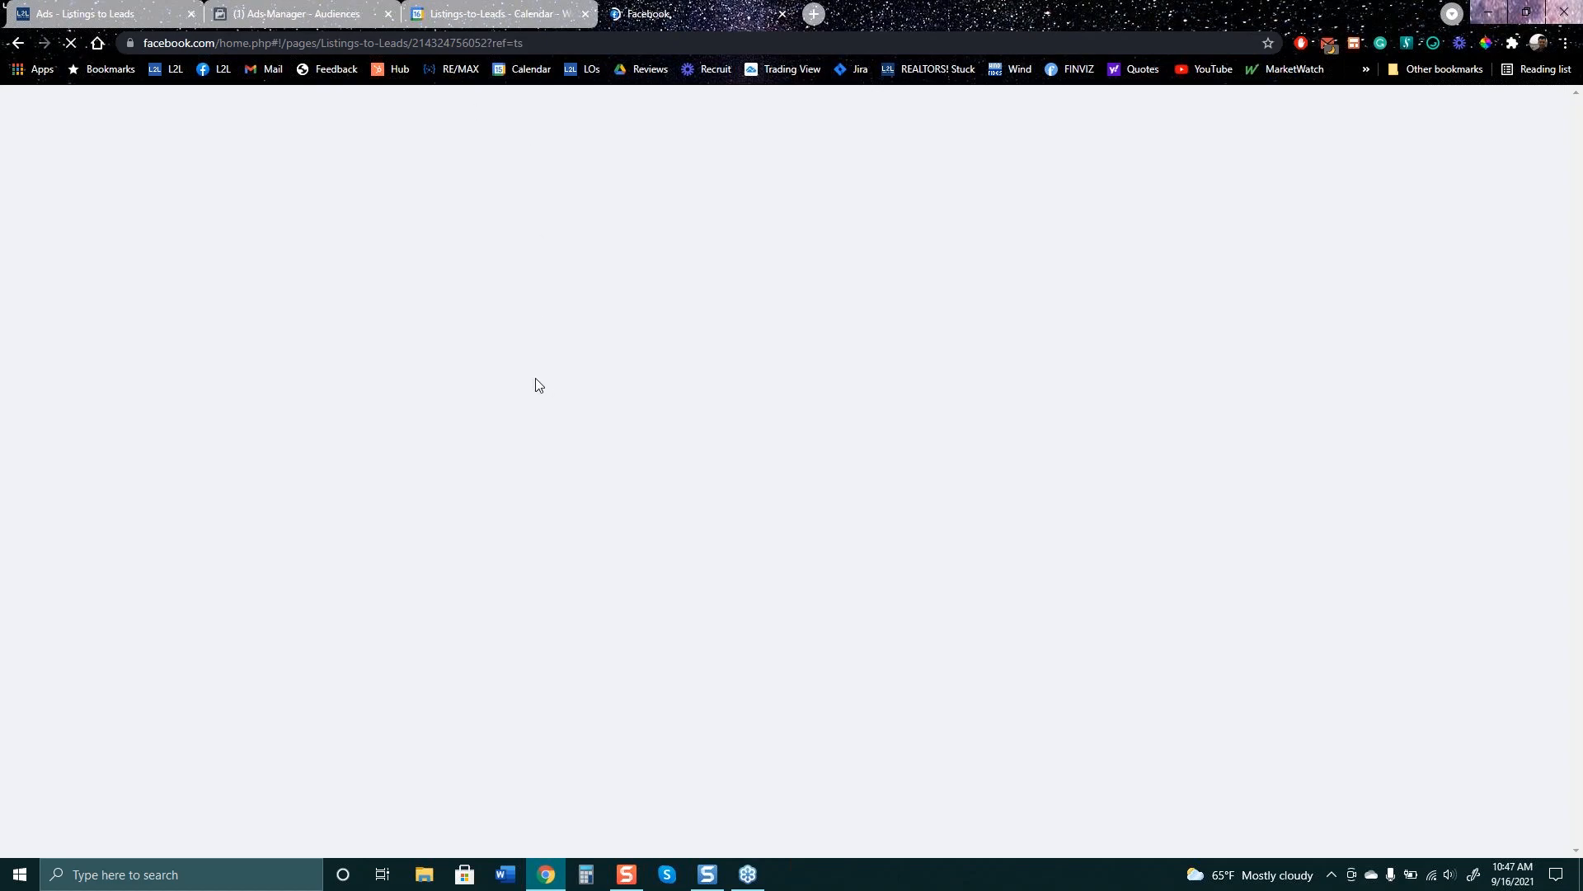
scroll(536, 384, down, 3)
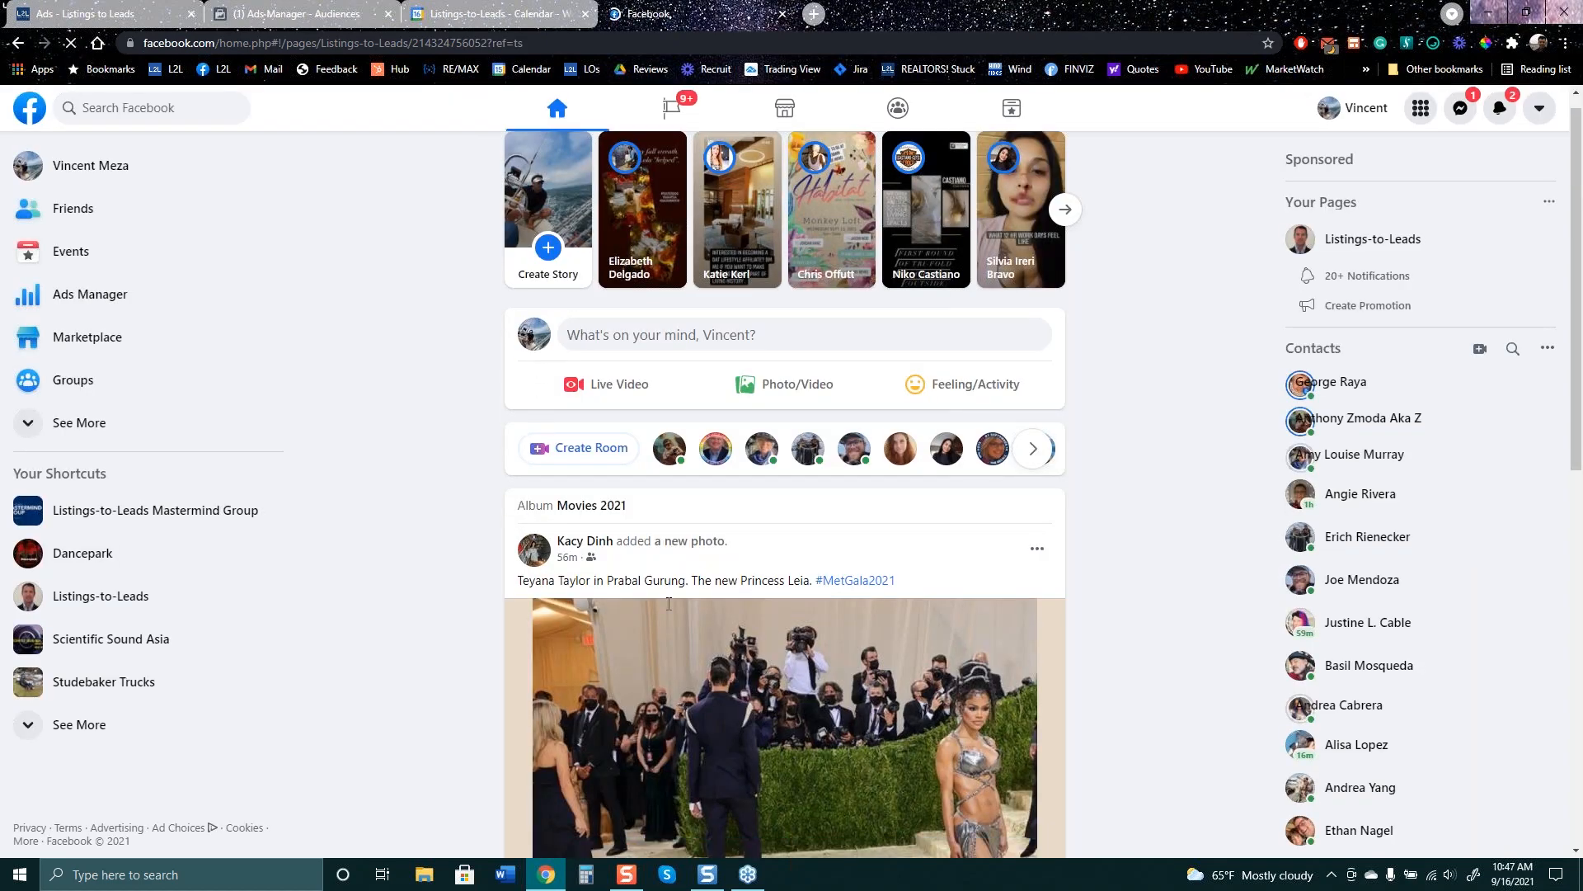
scroll(660, 620, up, 2)
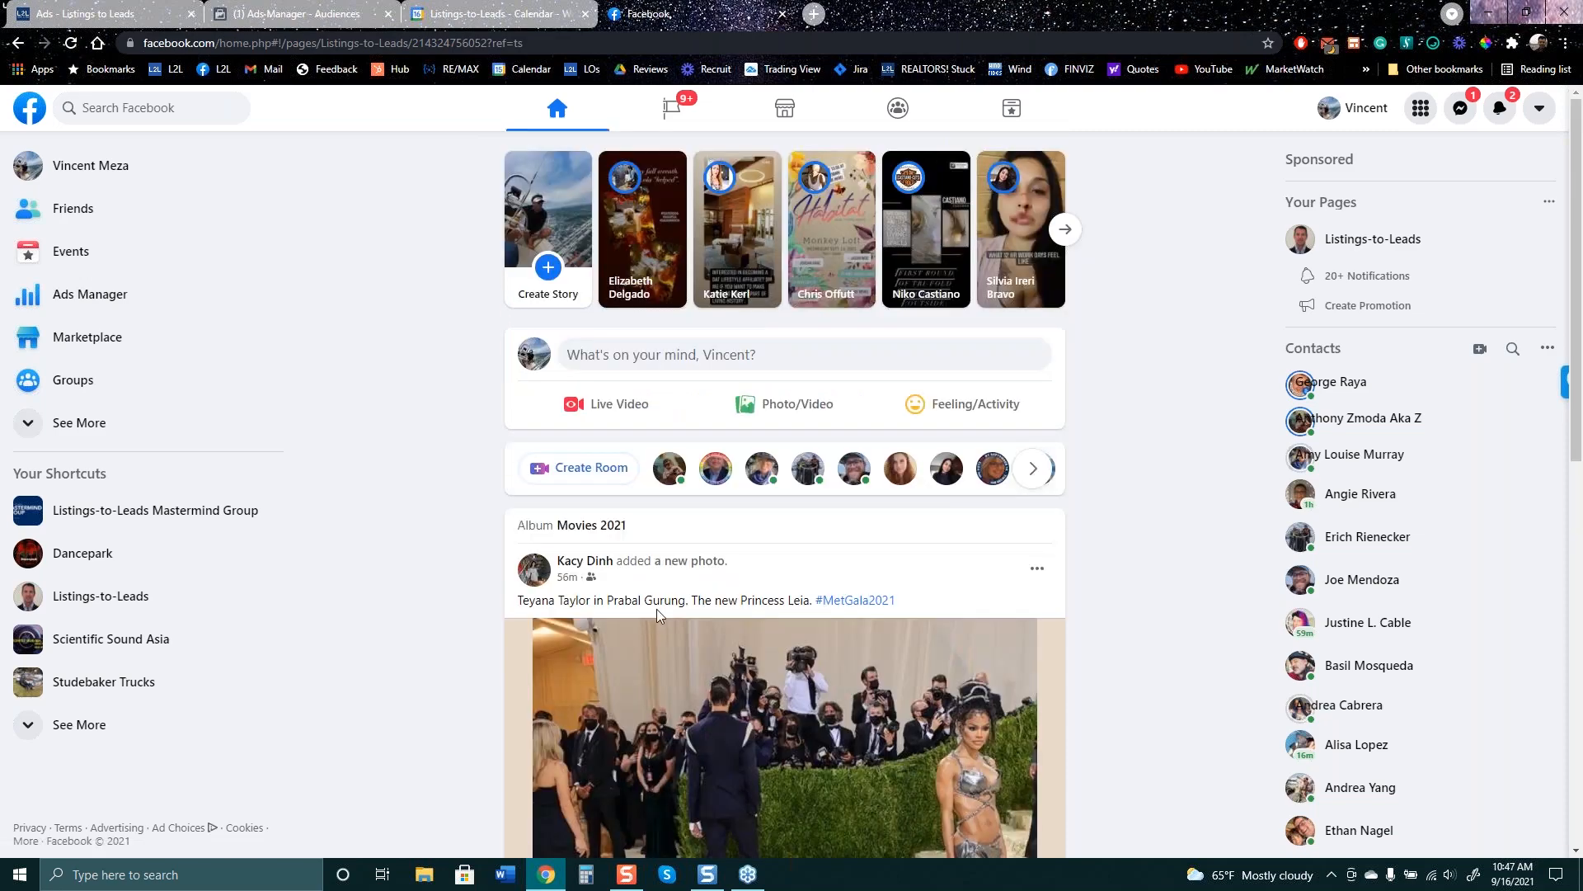
scroll(660, 620, down, 4)
scroll(659, 621, up, 5)
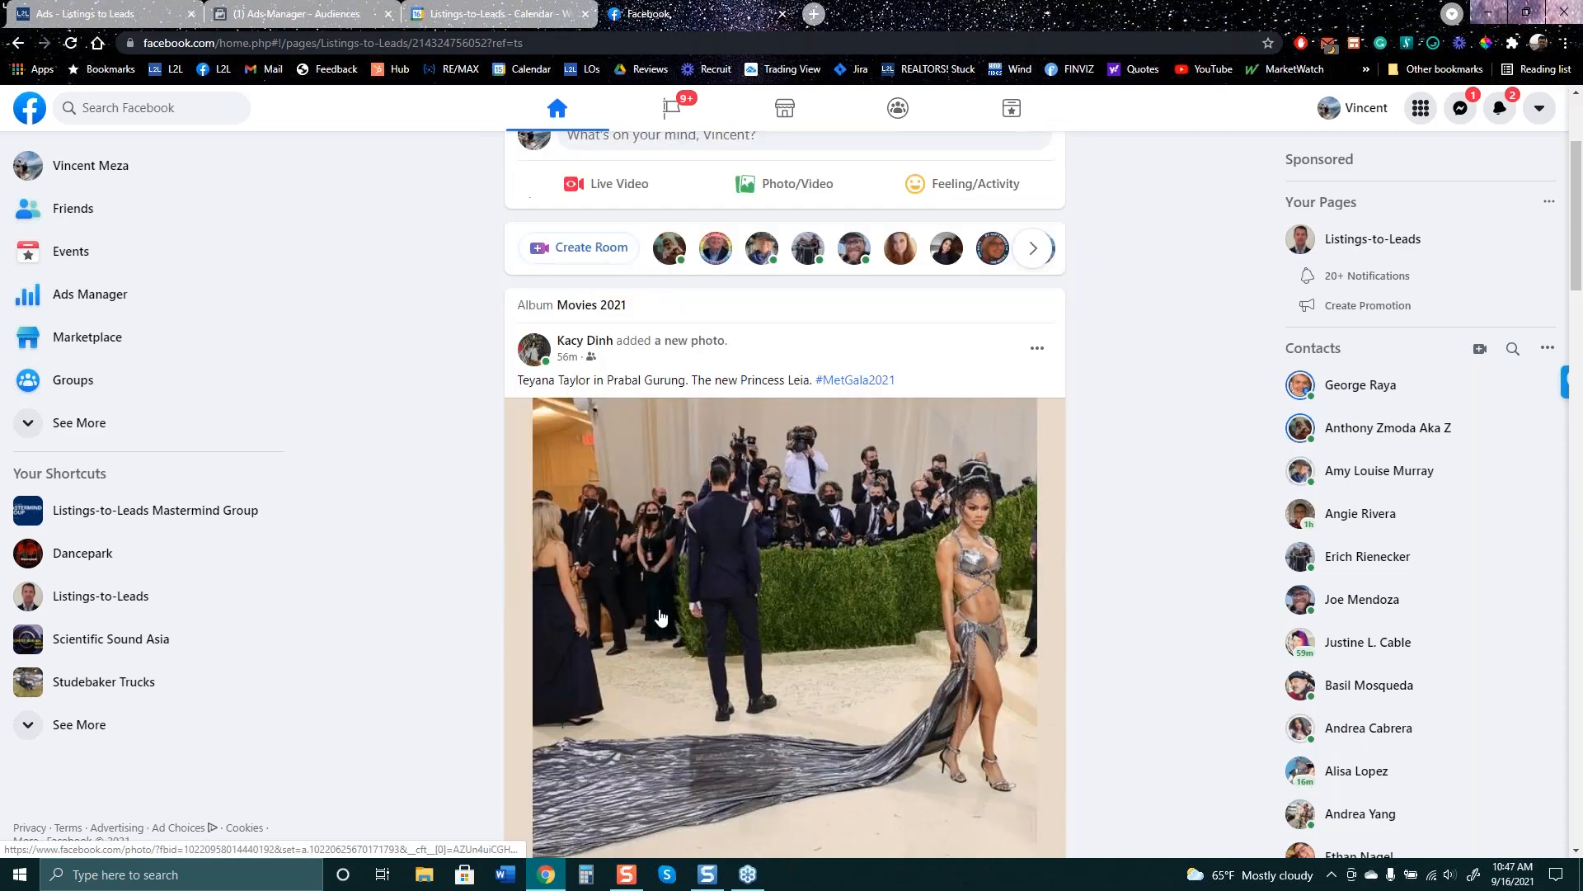
- Search the Listings-to-Leads Mastermind Group for a particular member's posts by name
click(138, 528)
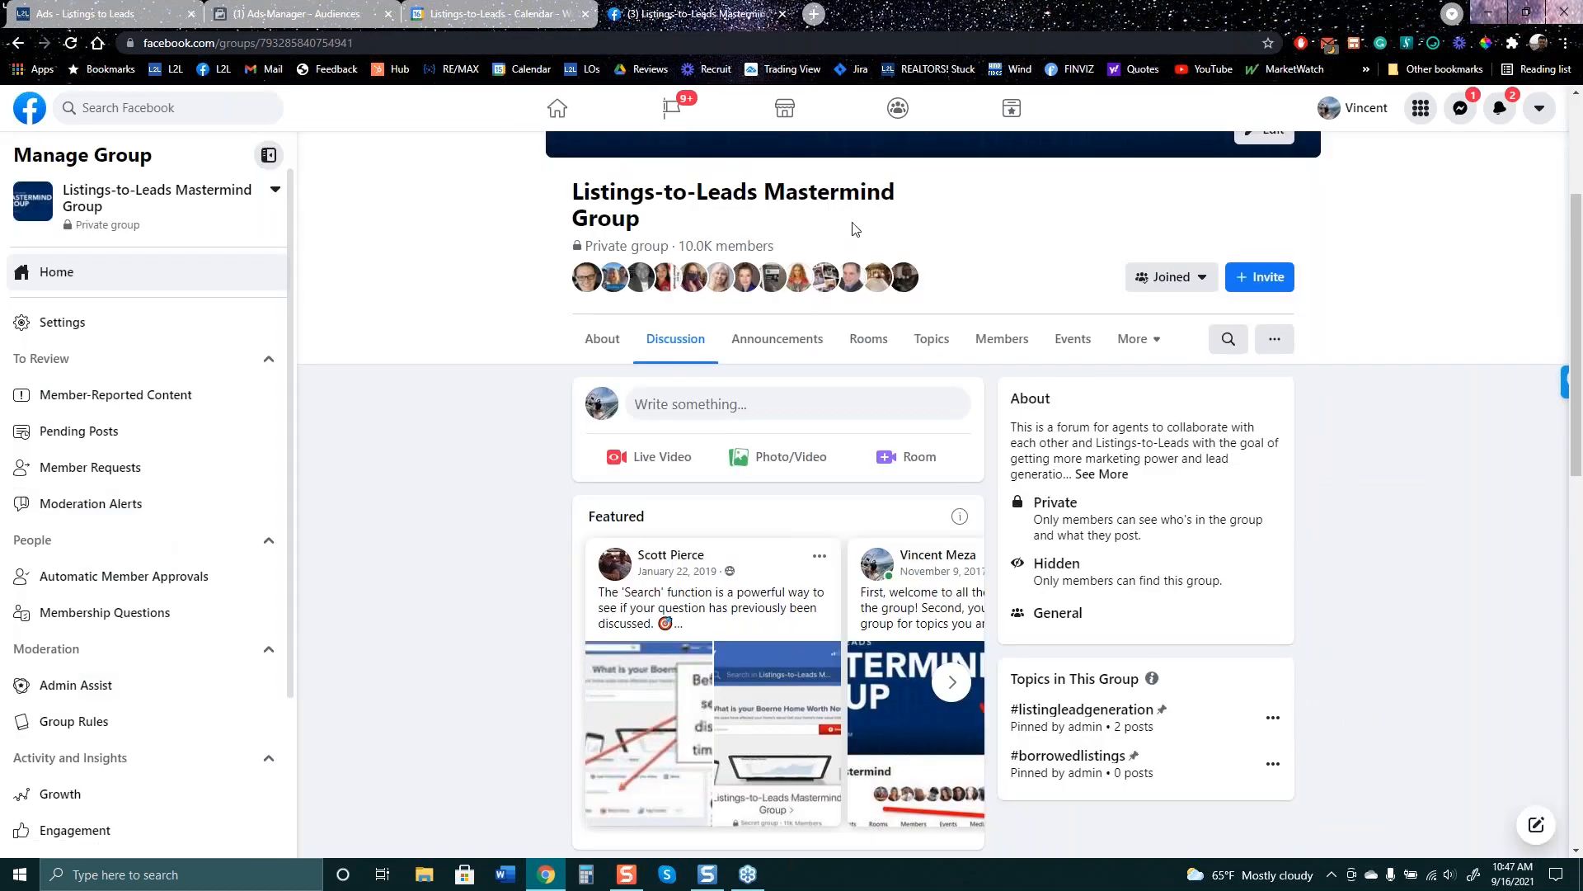
click(1229, 347)
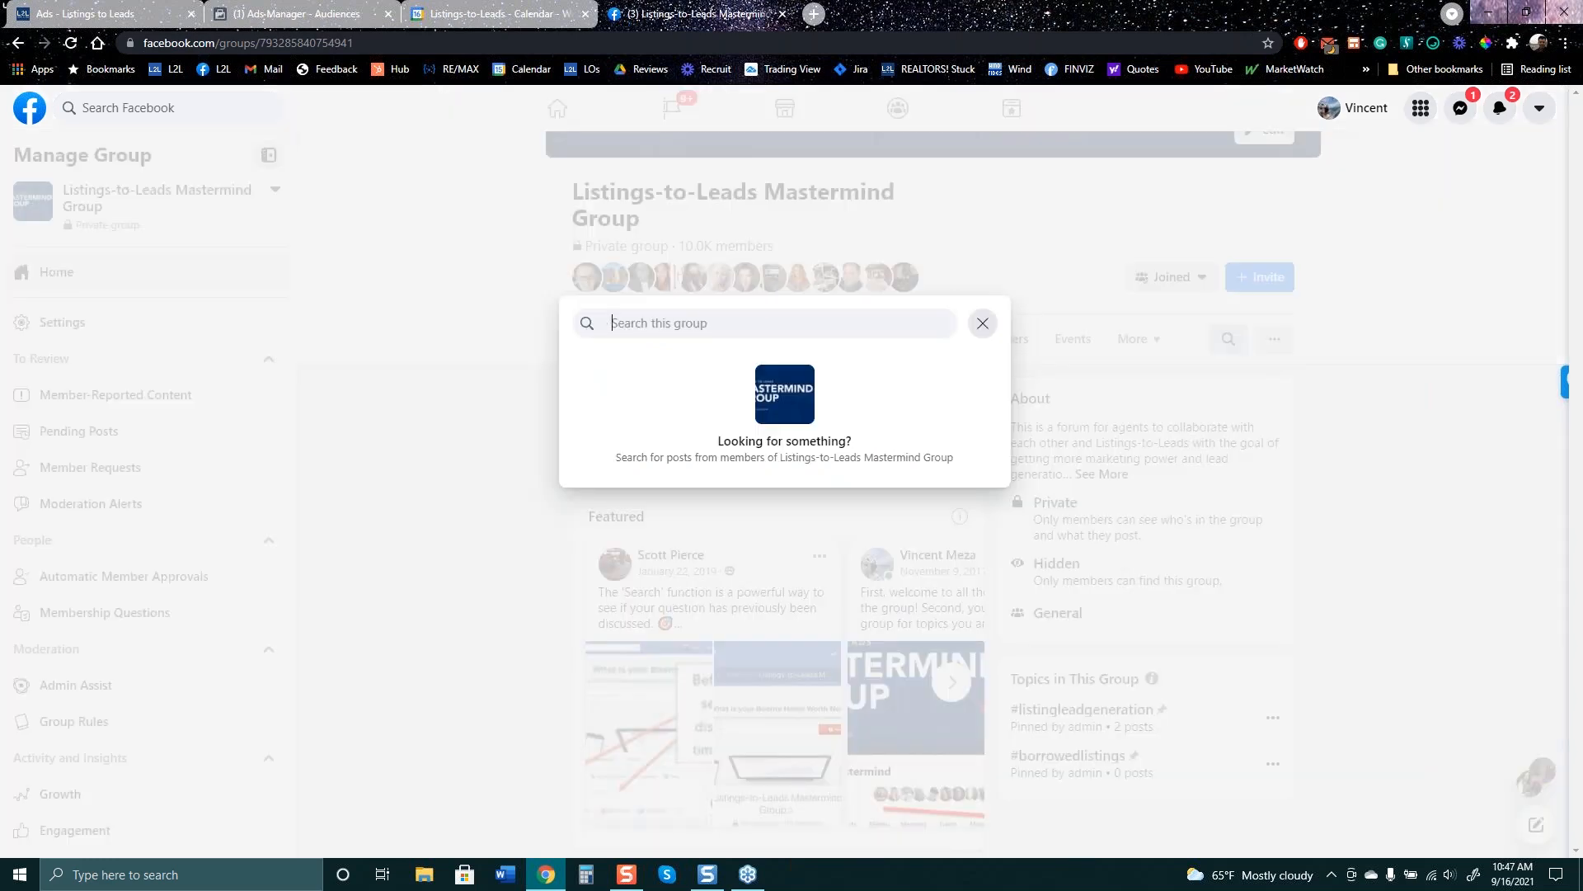
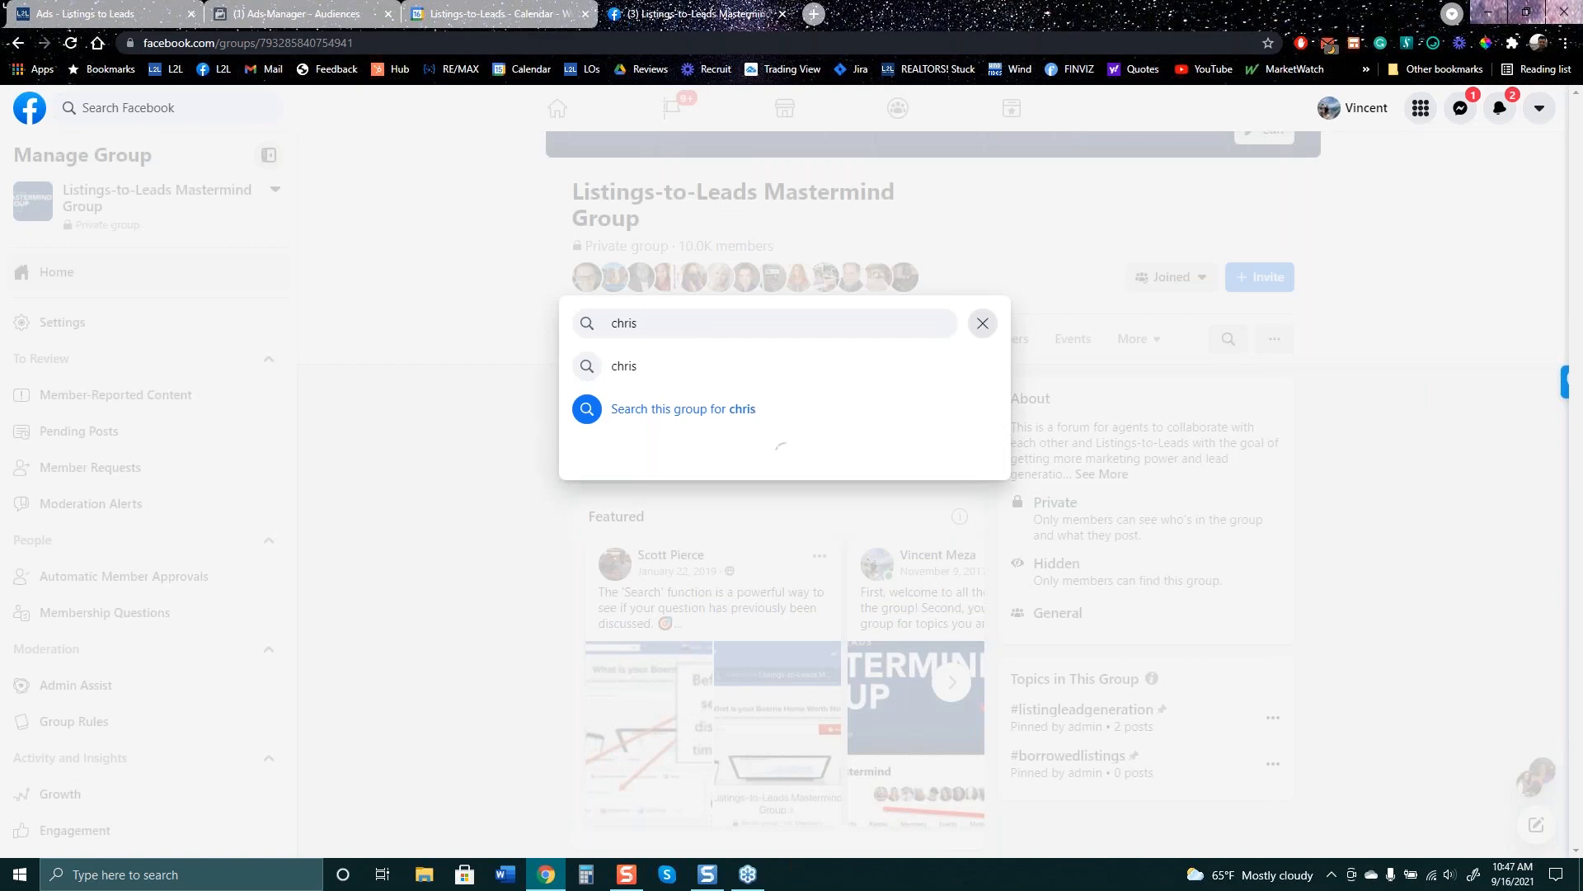
key(Down)
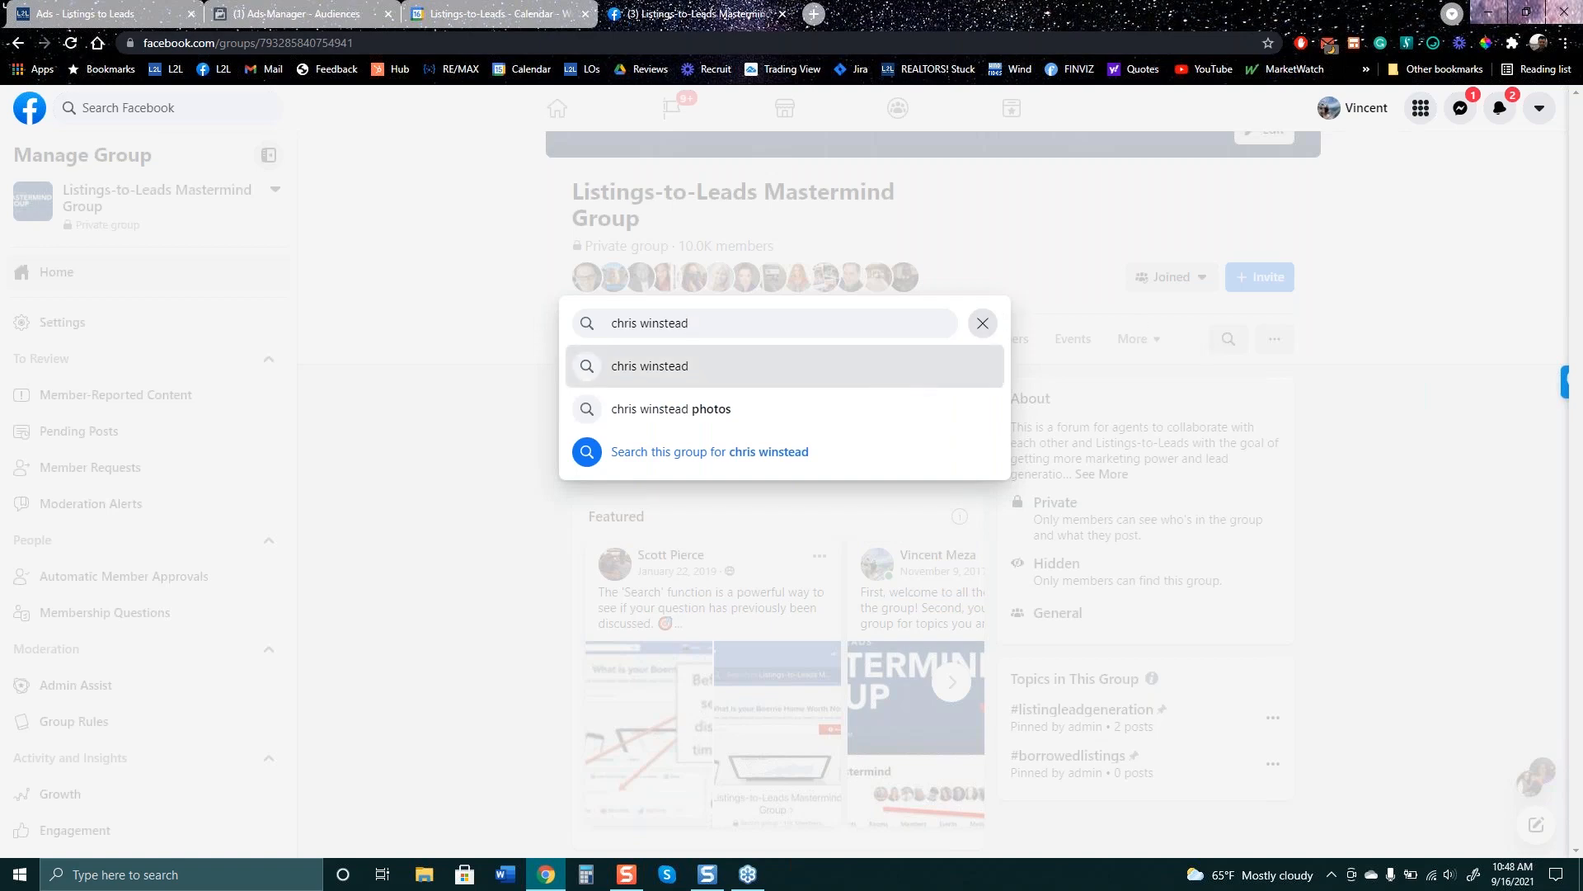
key(Return)
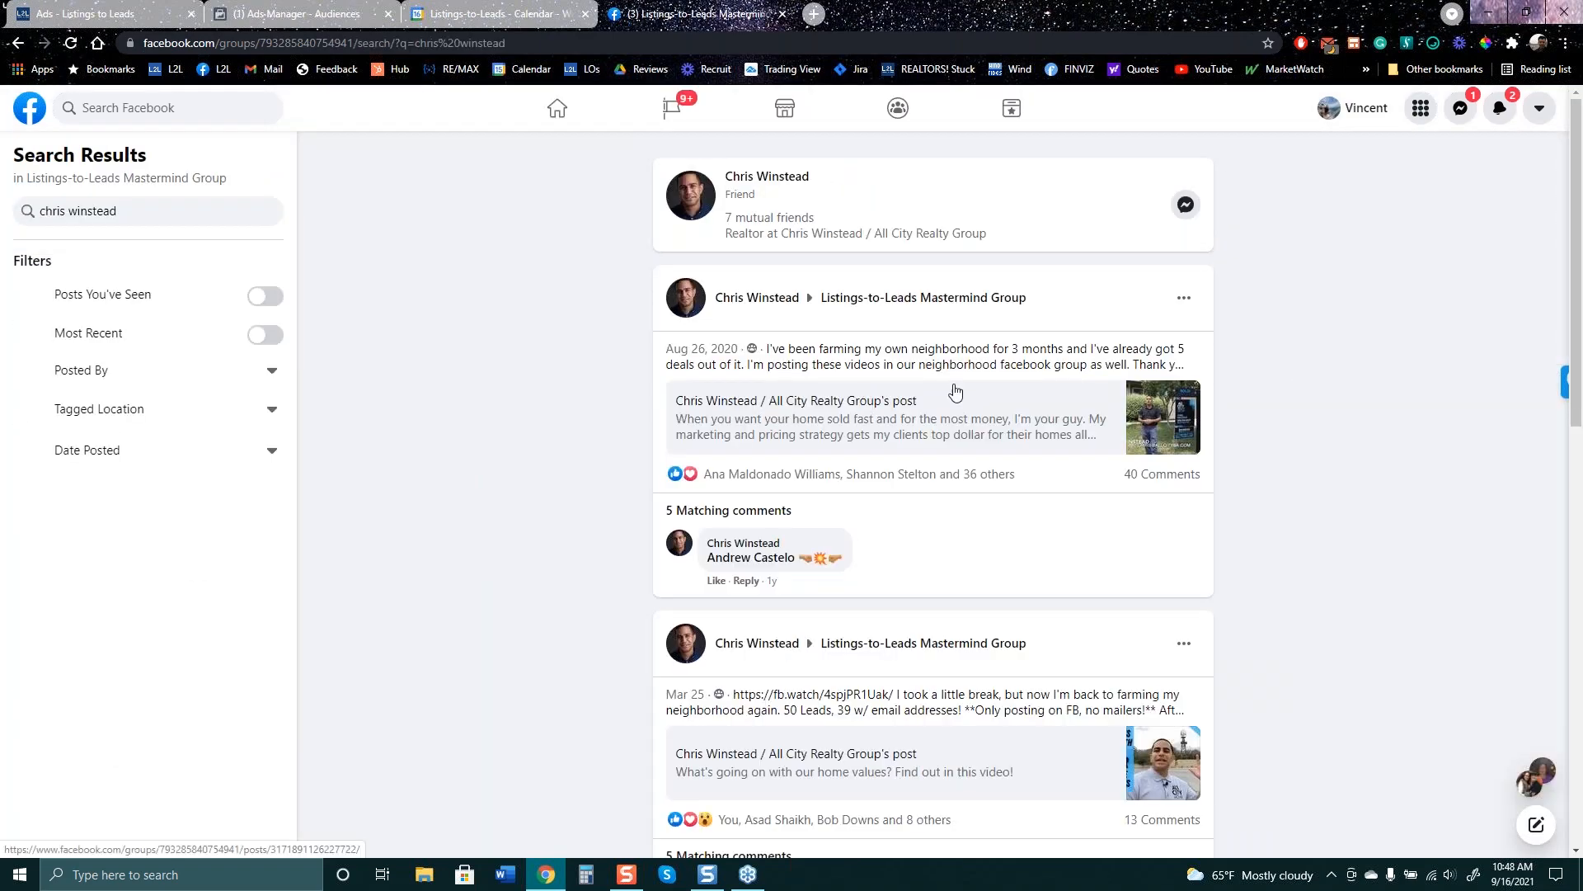
- Read the neighborhood farming post's comments, then return to the Ads Manager Audiences tab
click(966, 423)
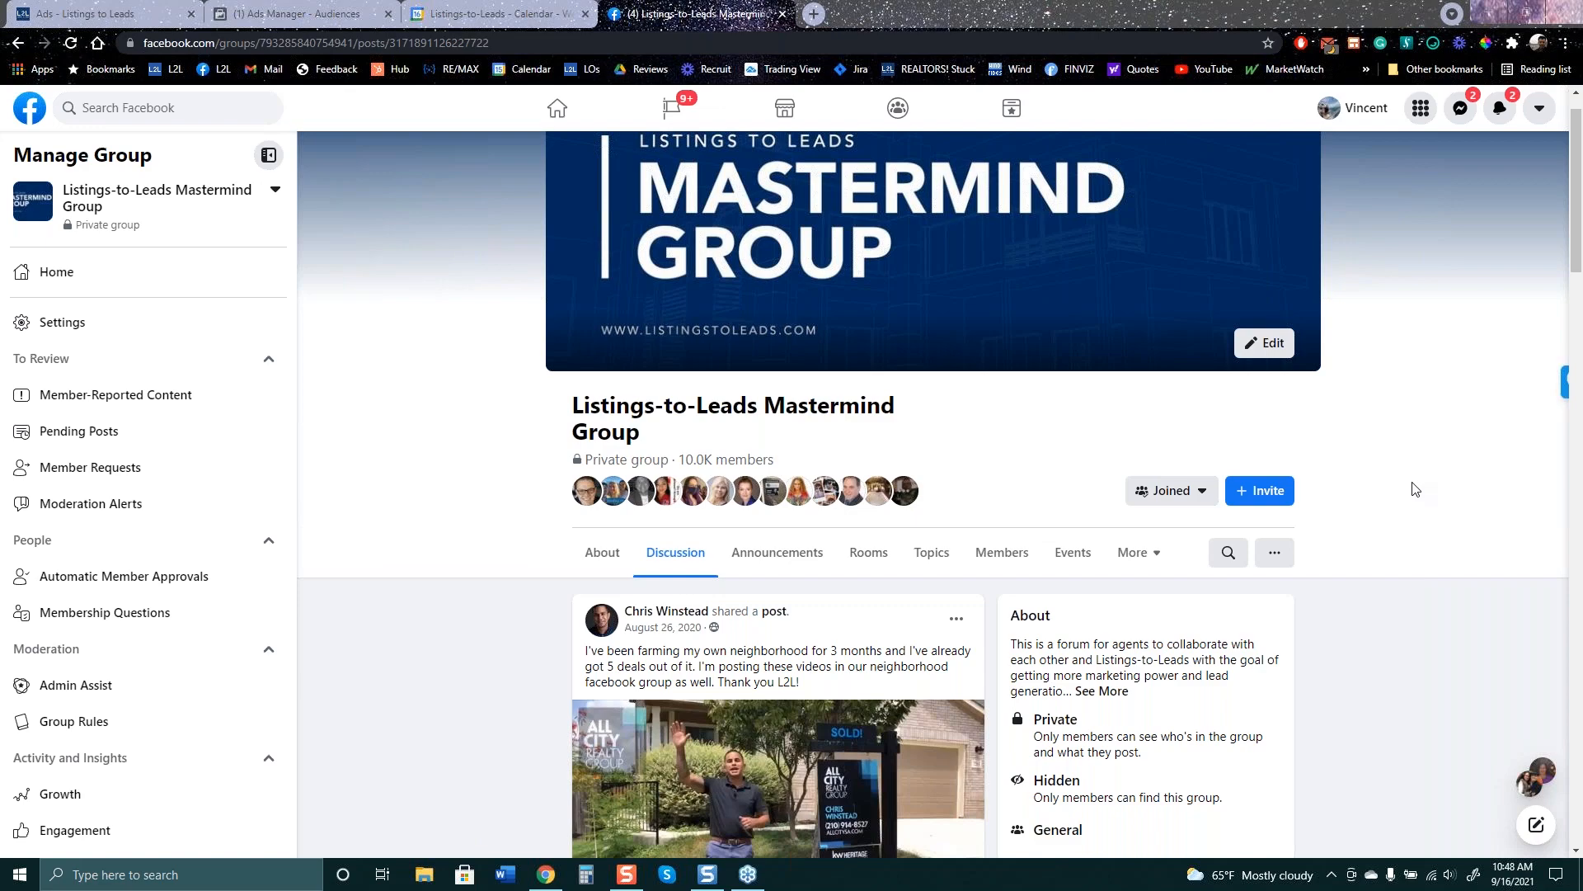
scroll(849, 528, down, 5)
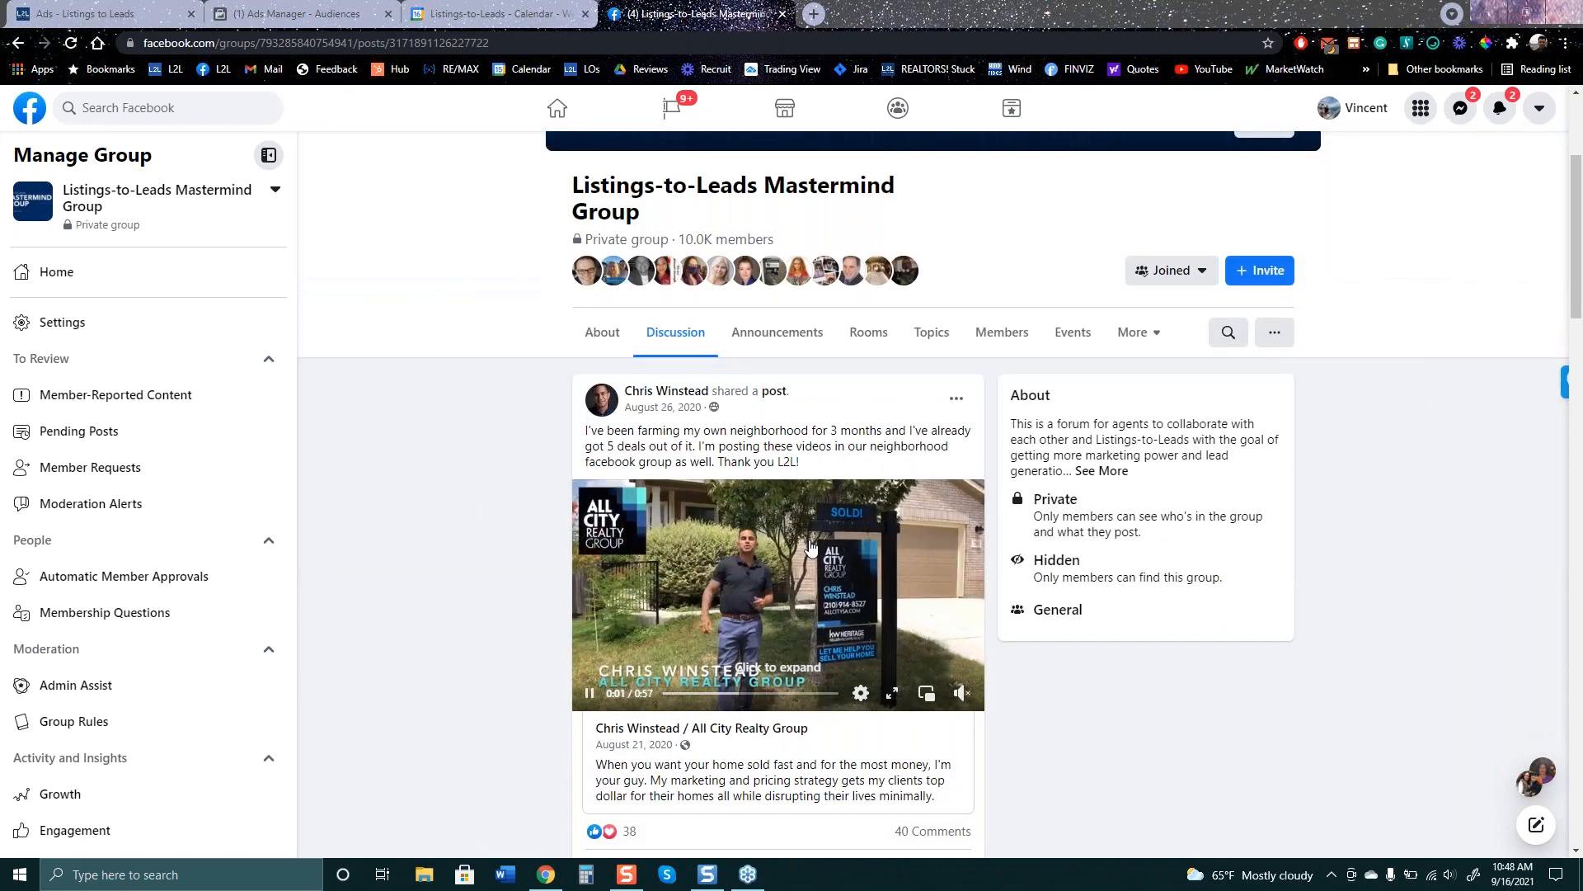
scroll(796, 532, up, 3)
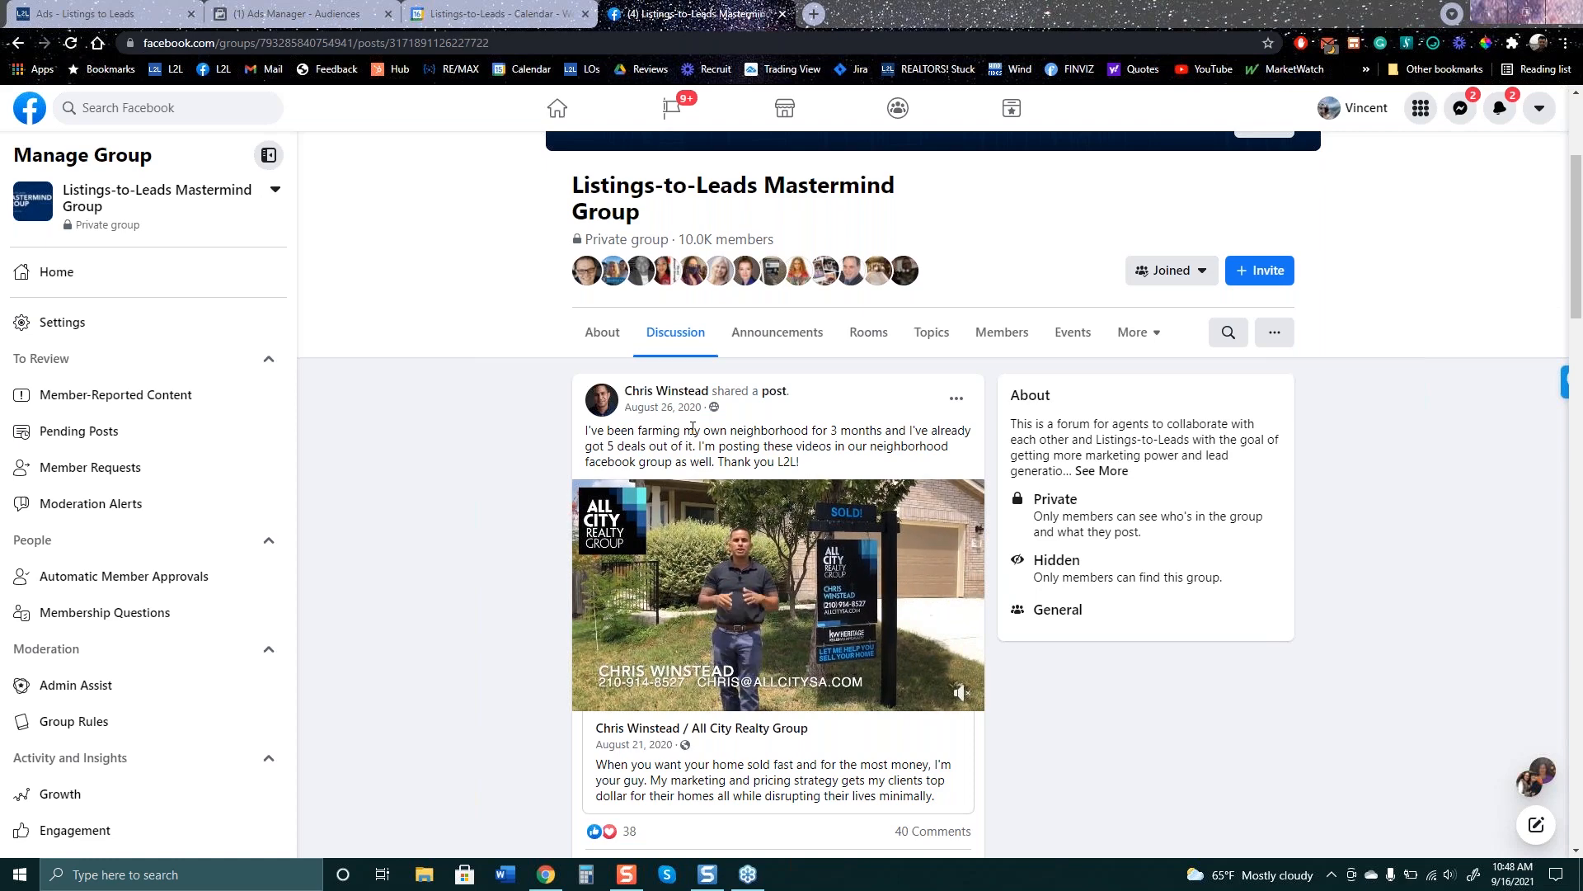
scroll(692, 715, down, 5)
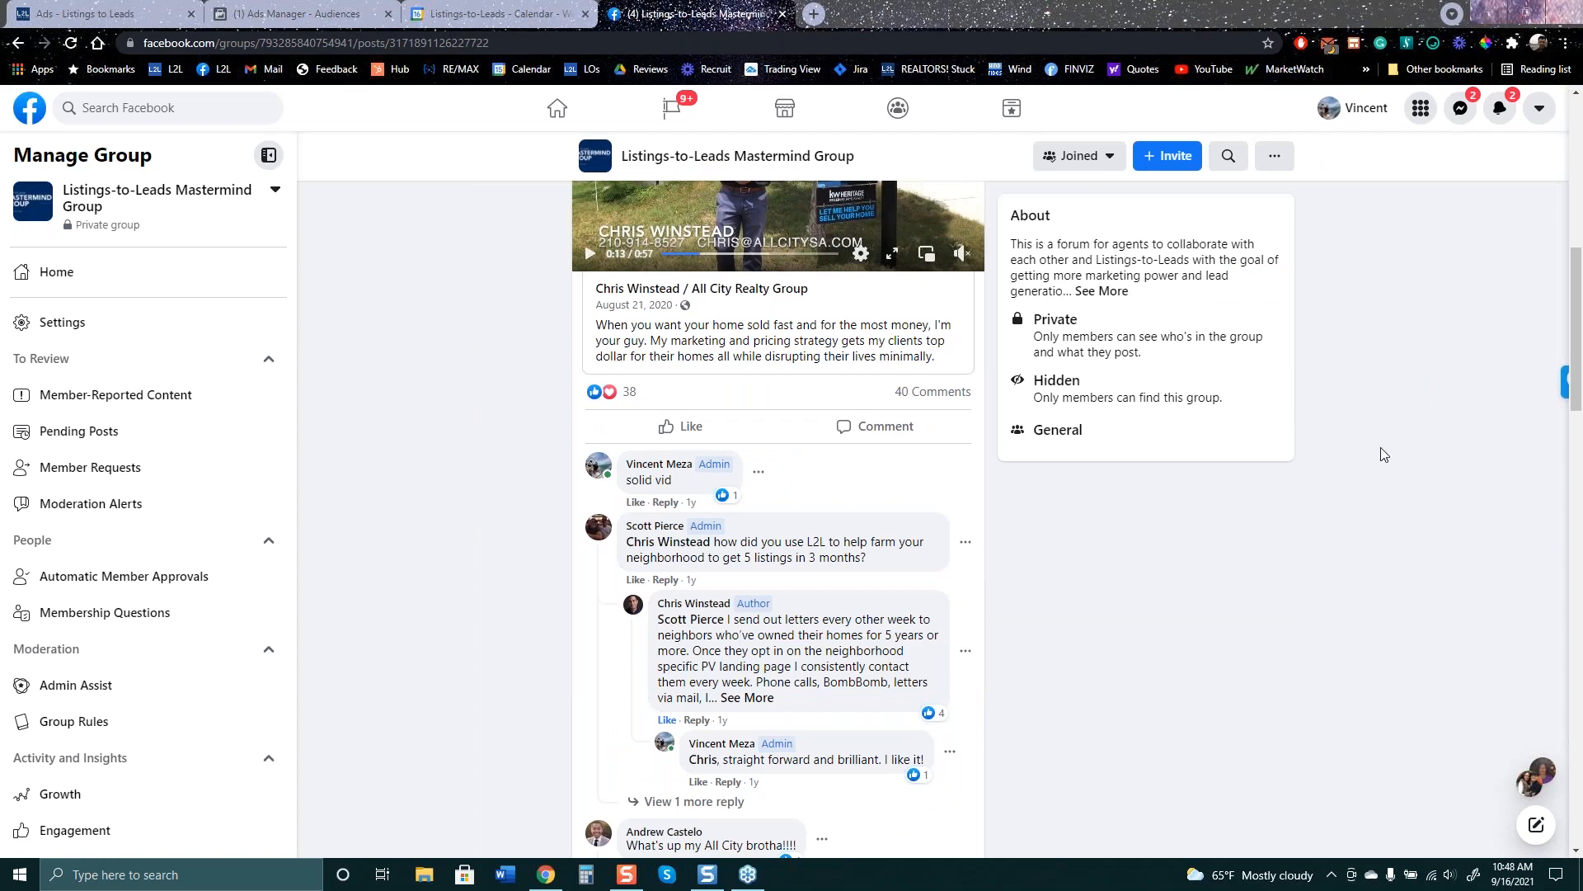
drag(743, 635, 938, 641)
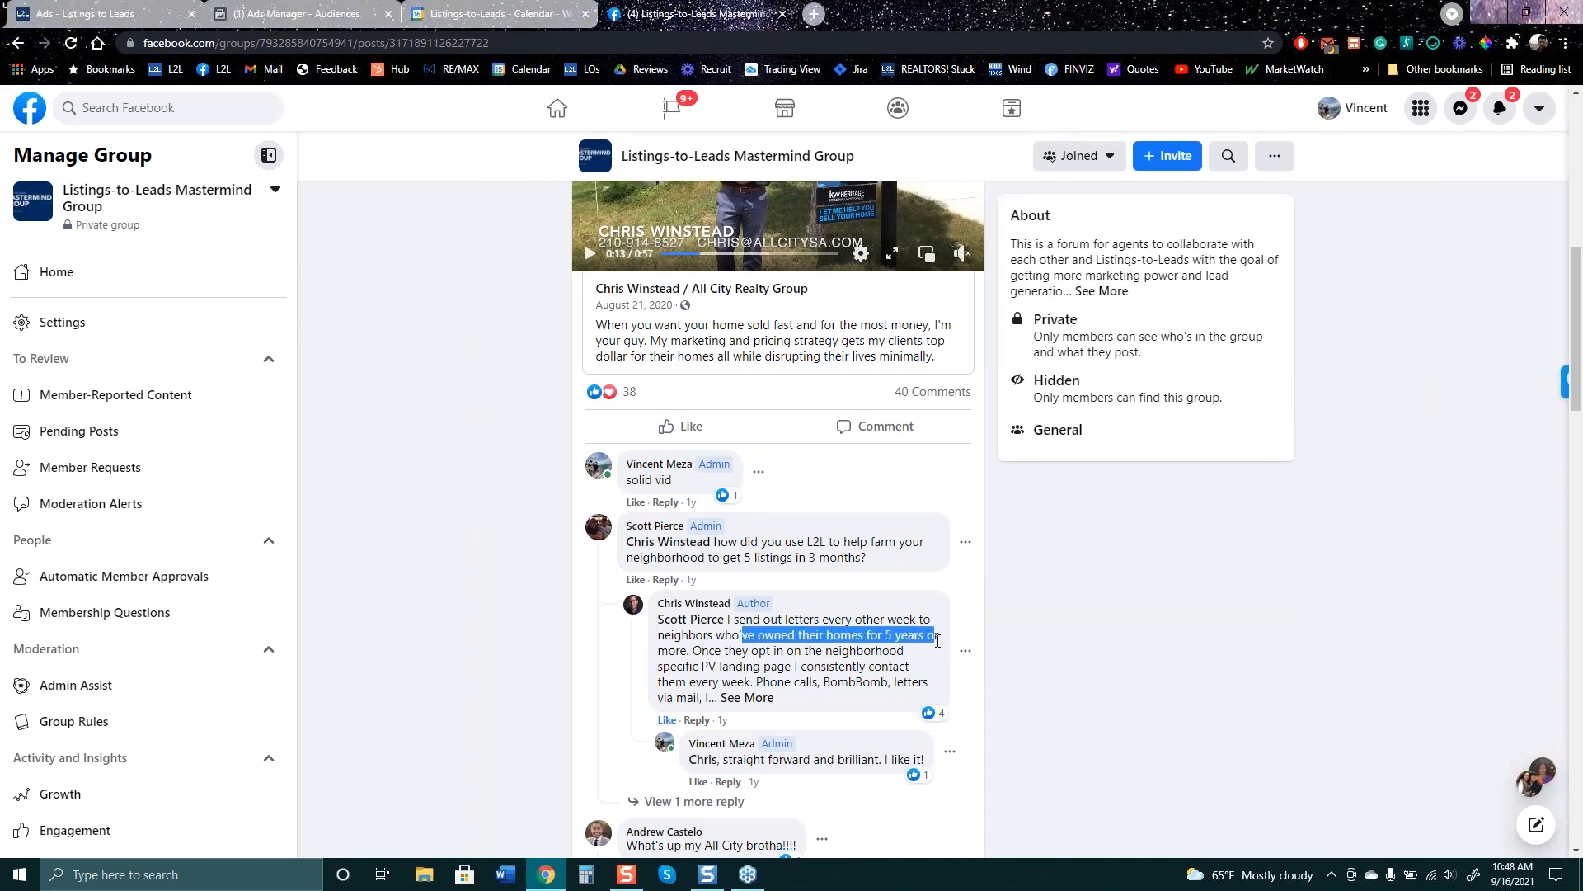
scroll(1039, 684, up, 3)
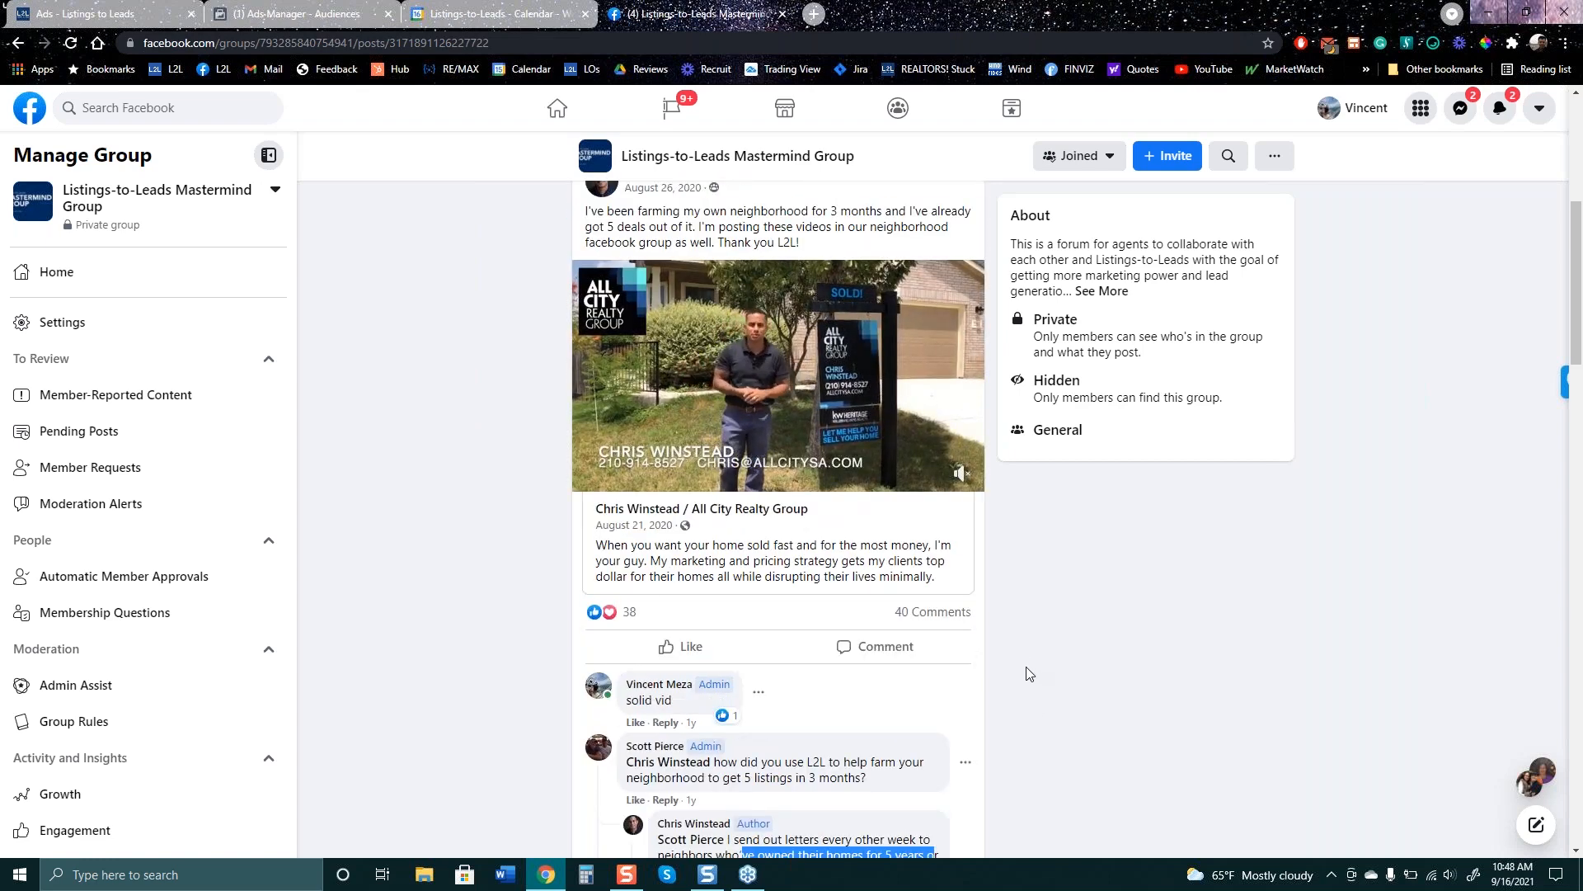
scroll(1035, 668, down, 3)
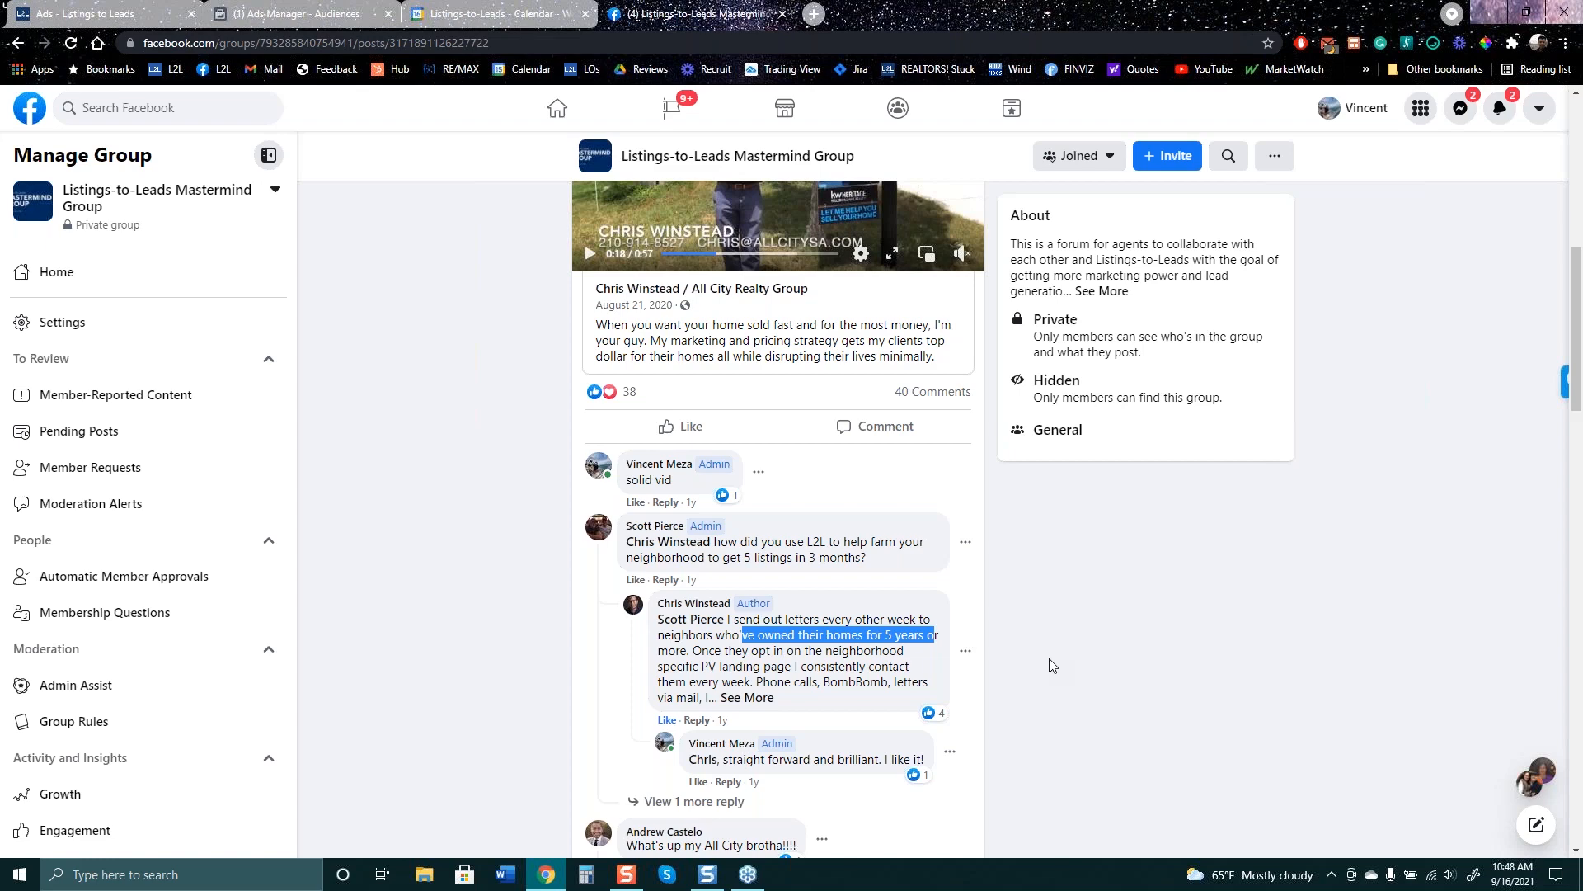
scroll(1051, 657, up, 3)
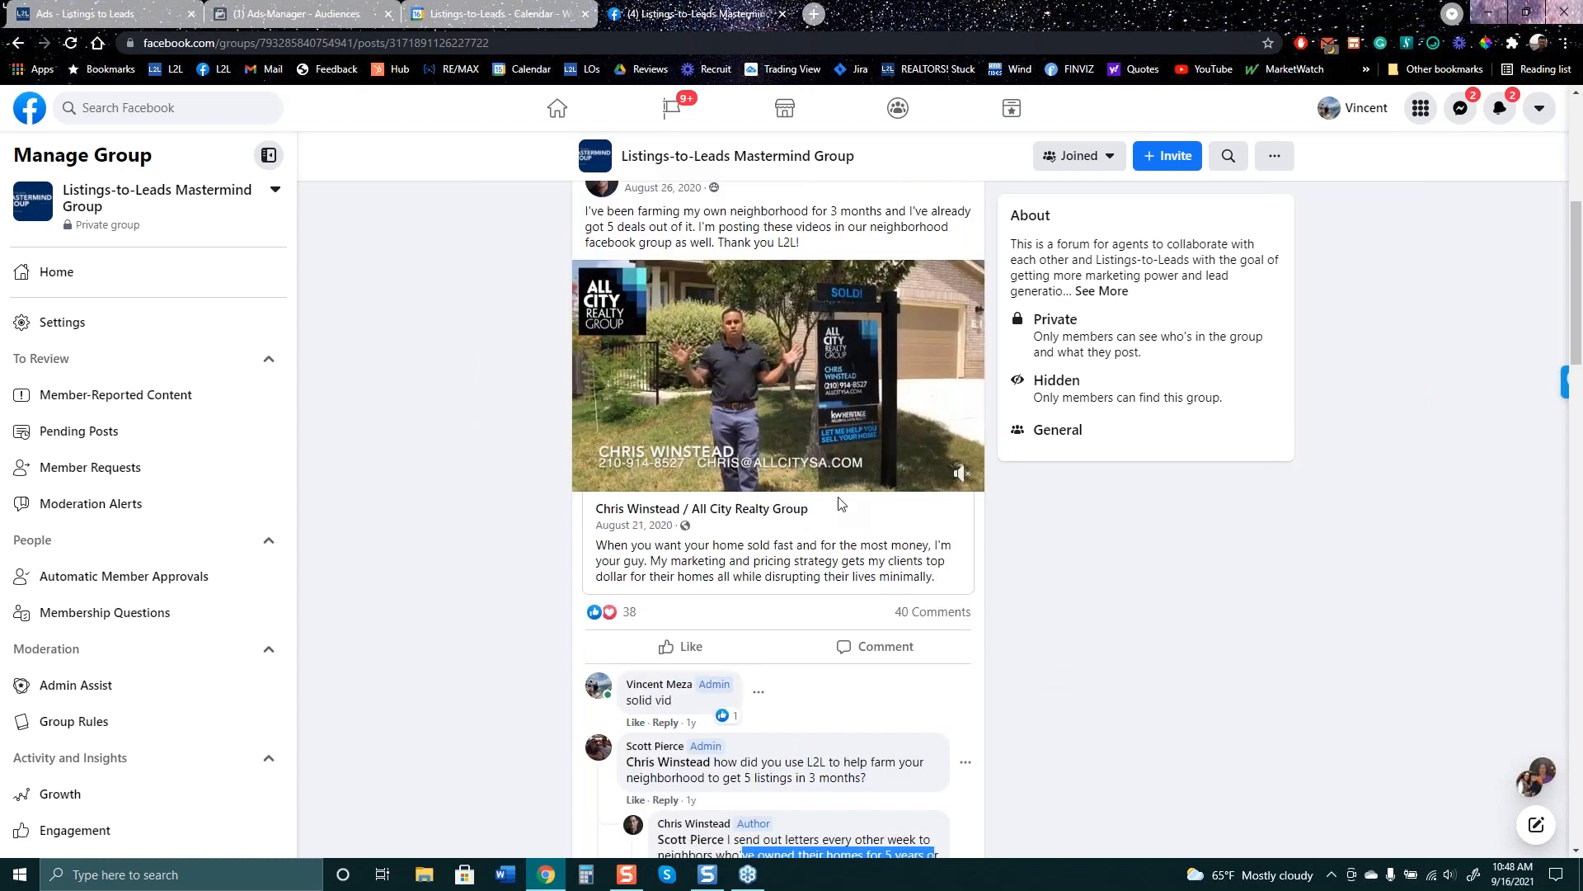
mouse_move(820, 421)
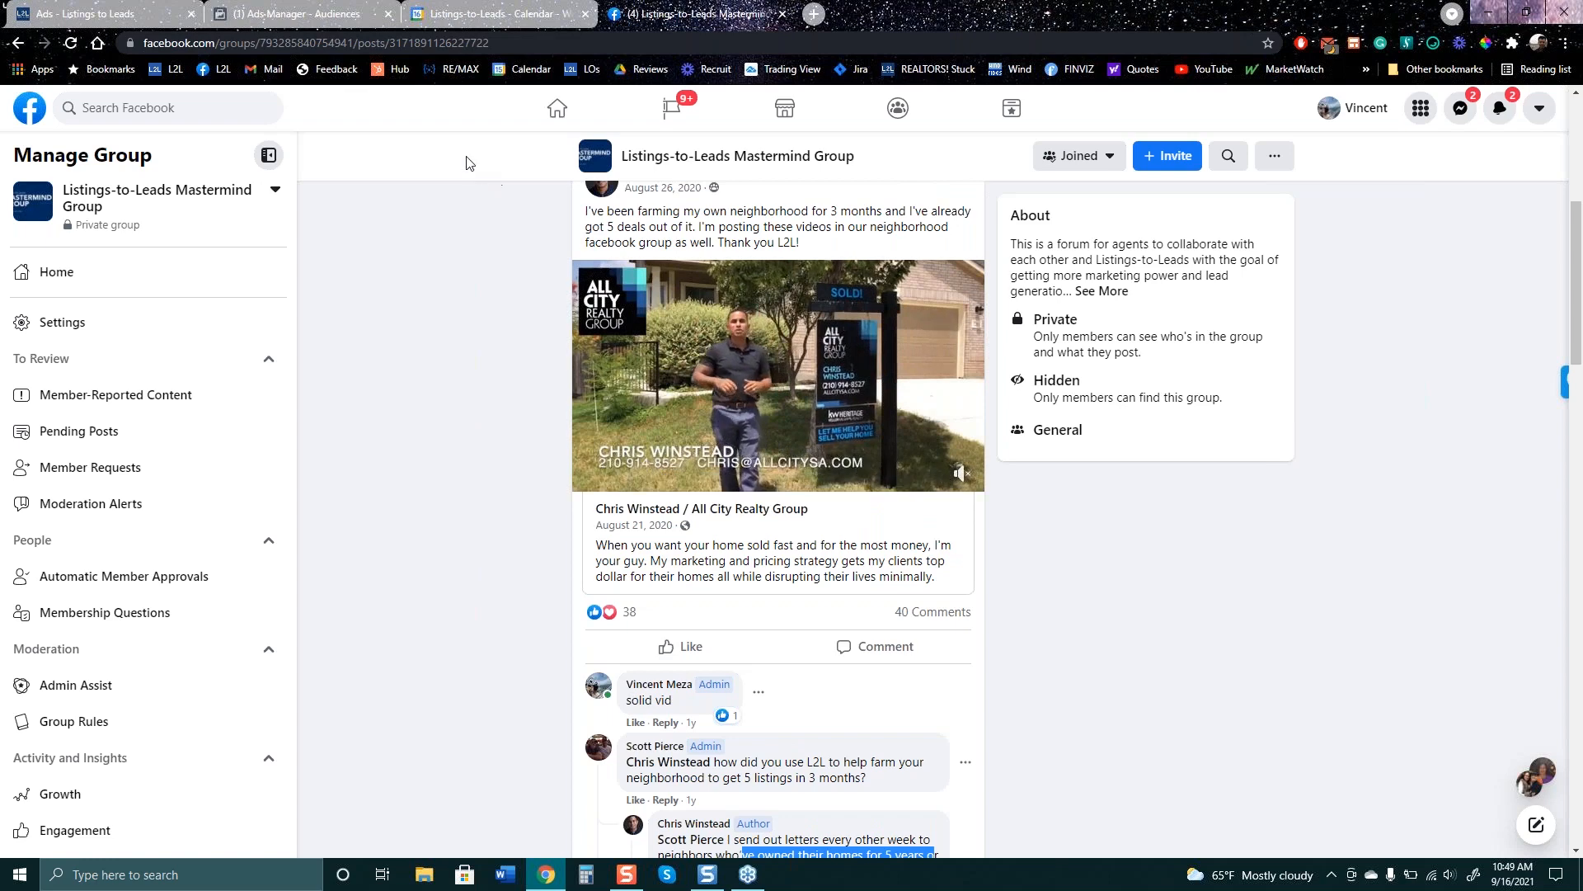
click(297, 14)
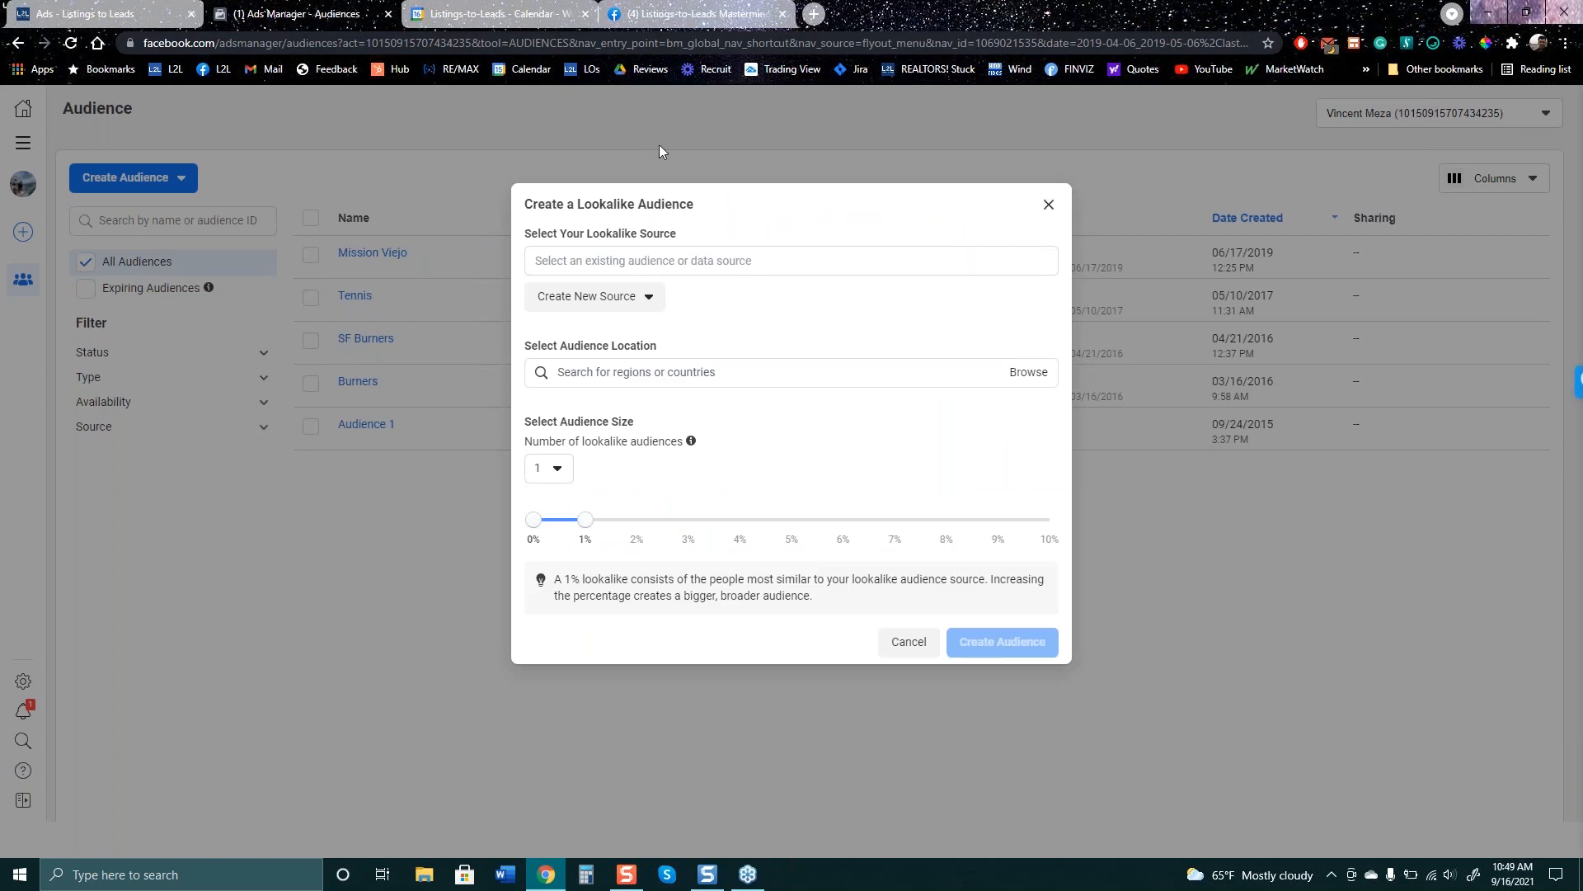
- Return to the Listings to Leads 12 Mistakes ad draft, leaving the lookalike audience setup
click(116, 13)
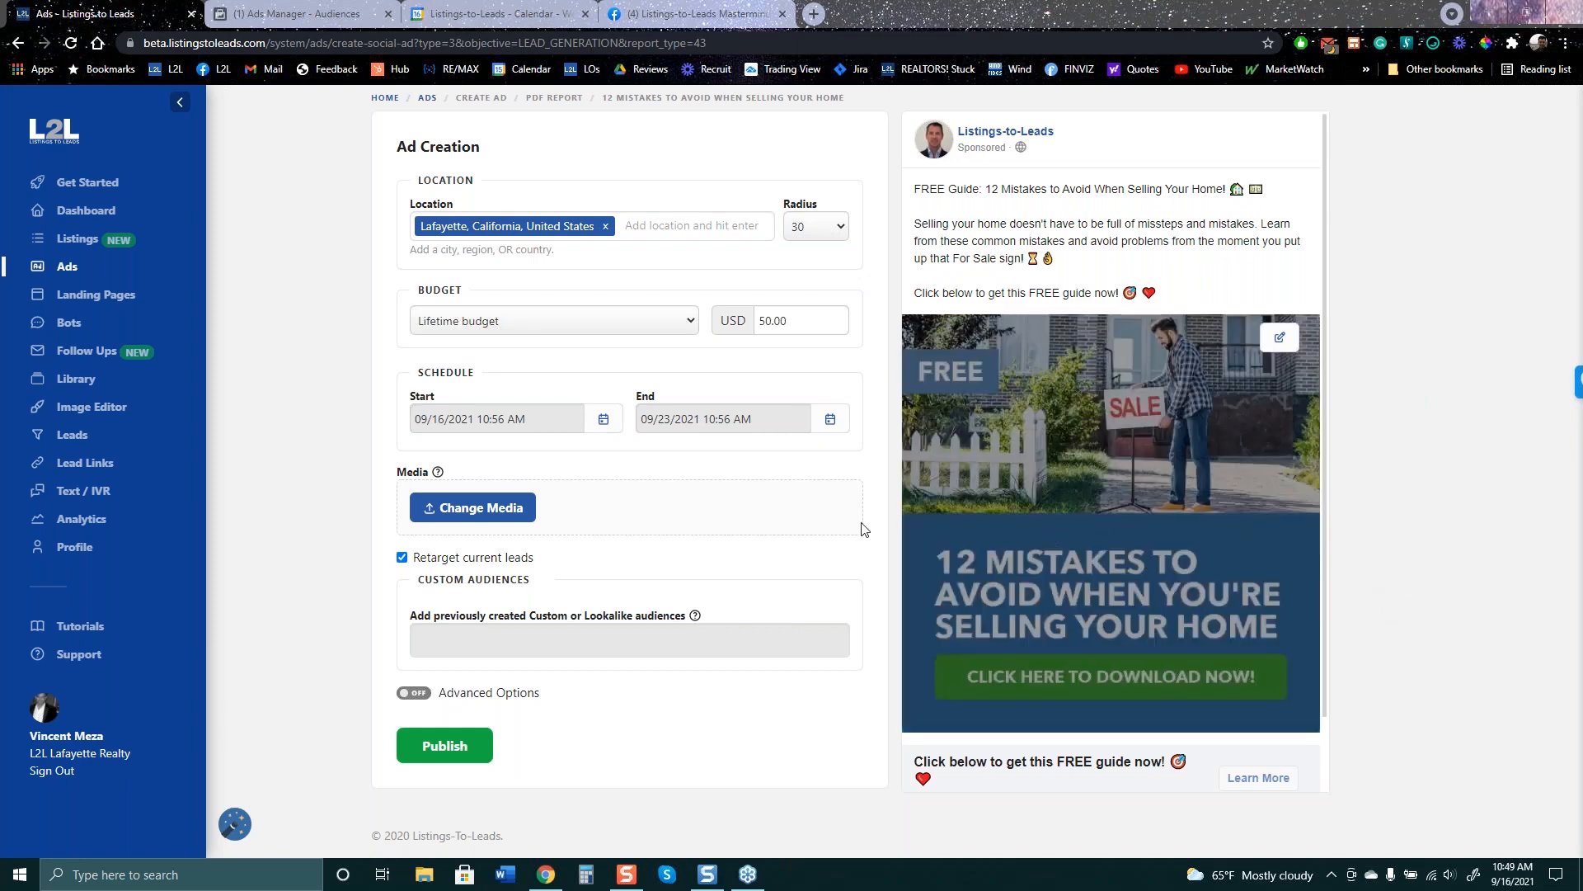
- Expand and select the full farming-letters comment on the Facebook group post
click(733, 18)
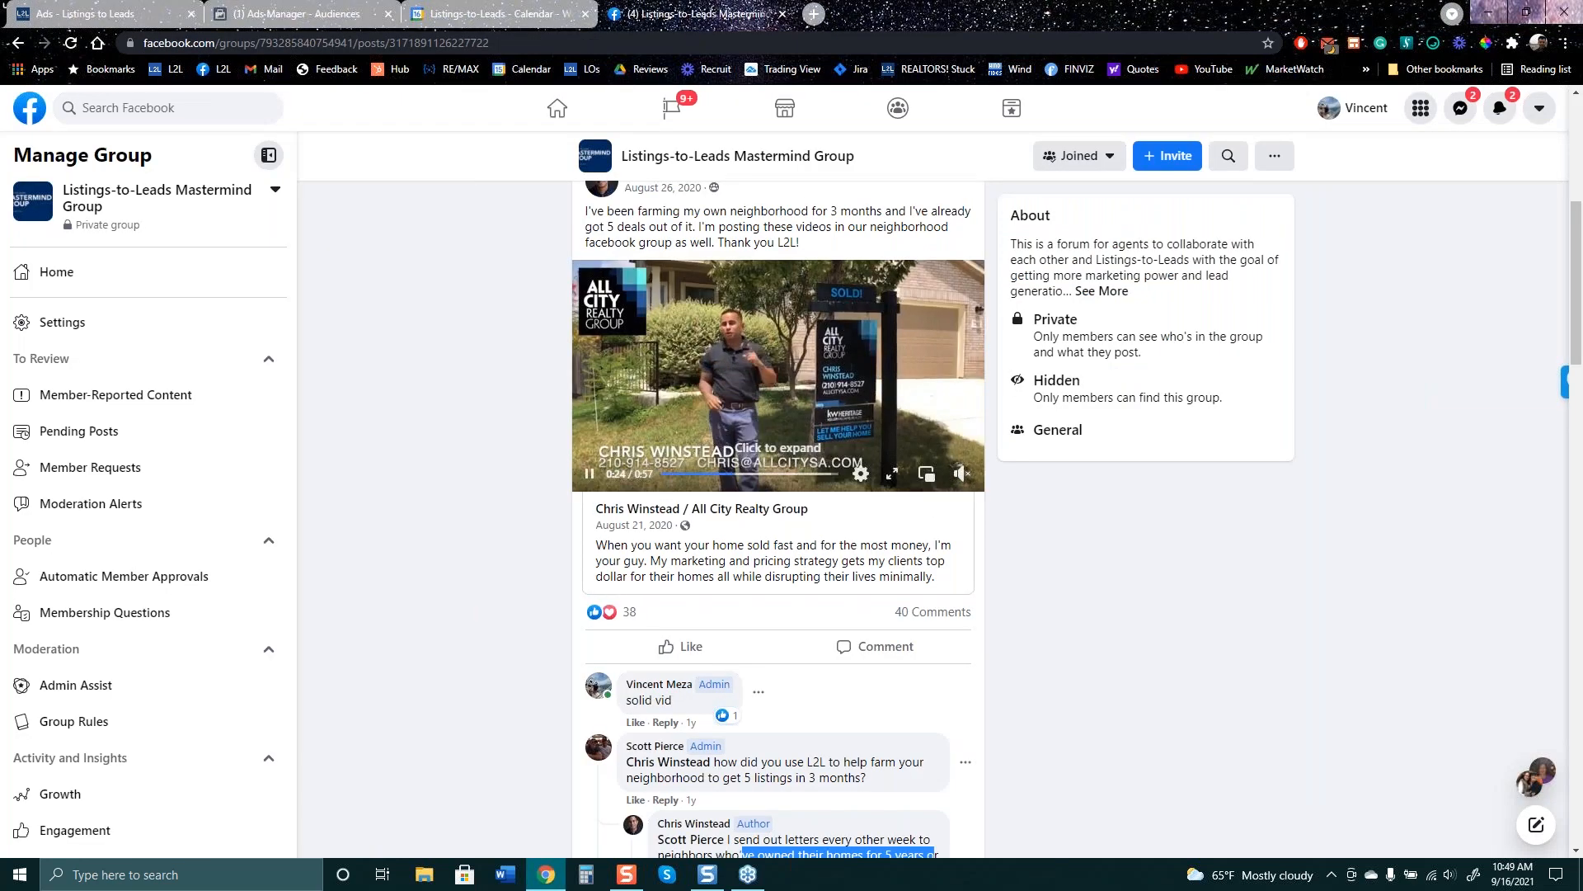
scroll(905, 564, up, 3)
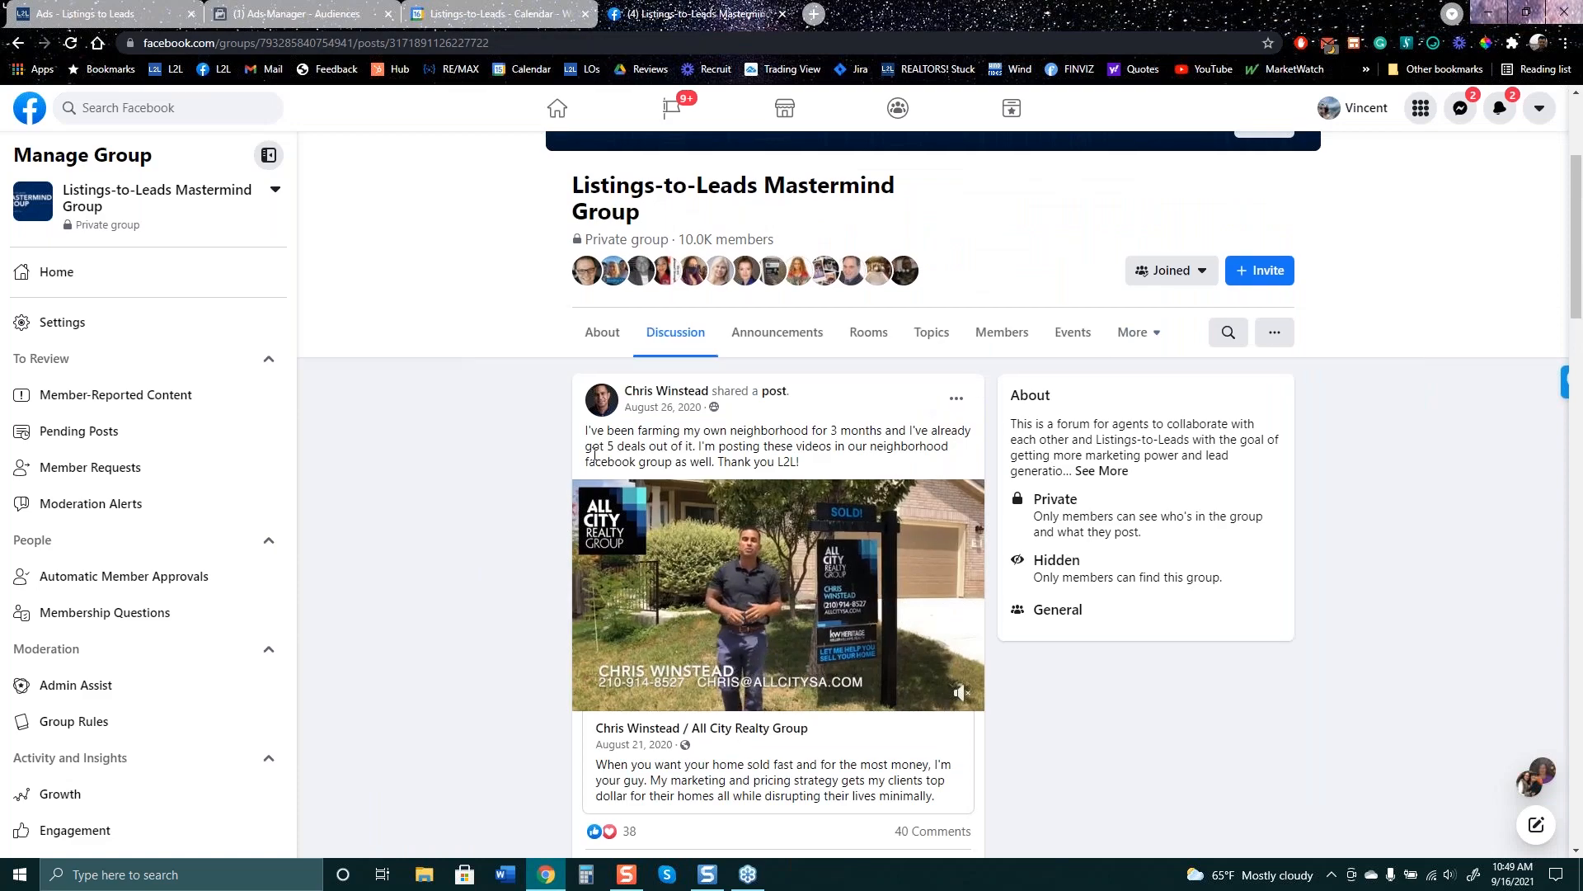
scroll(770, 412, down, 8)
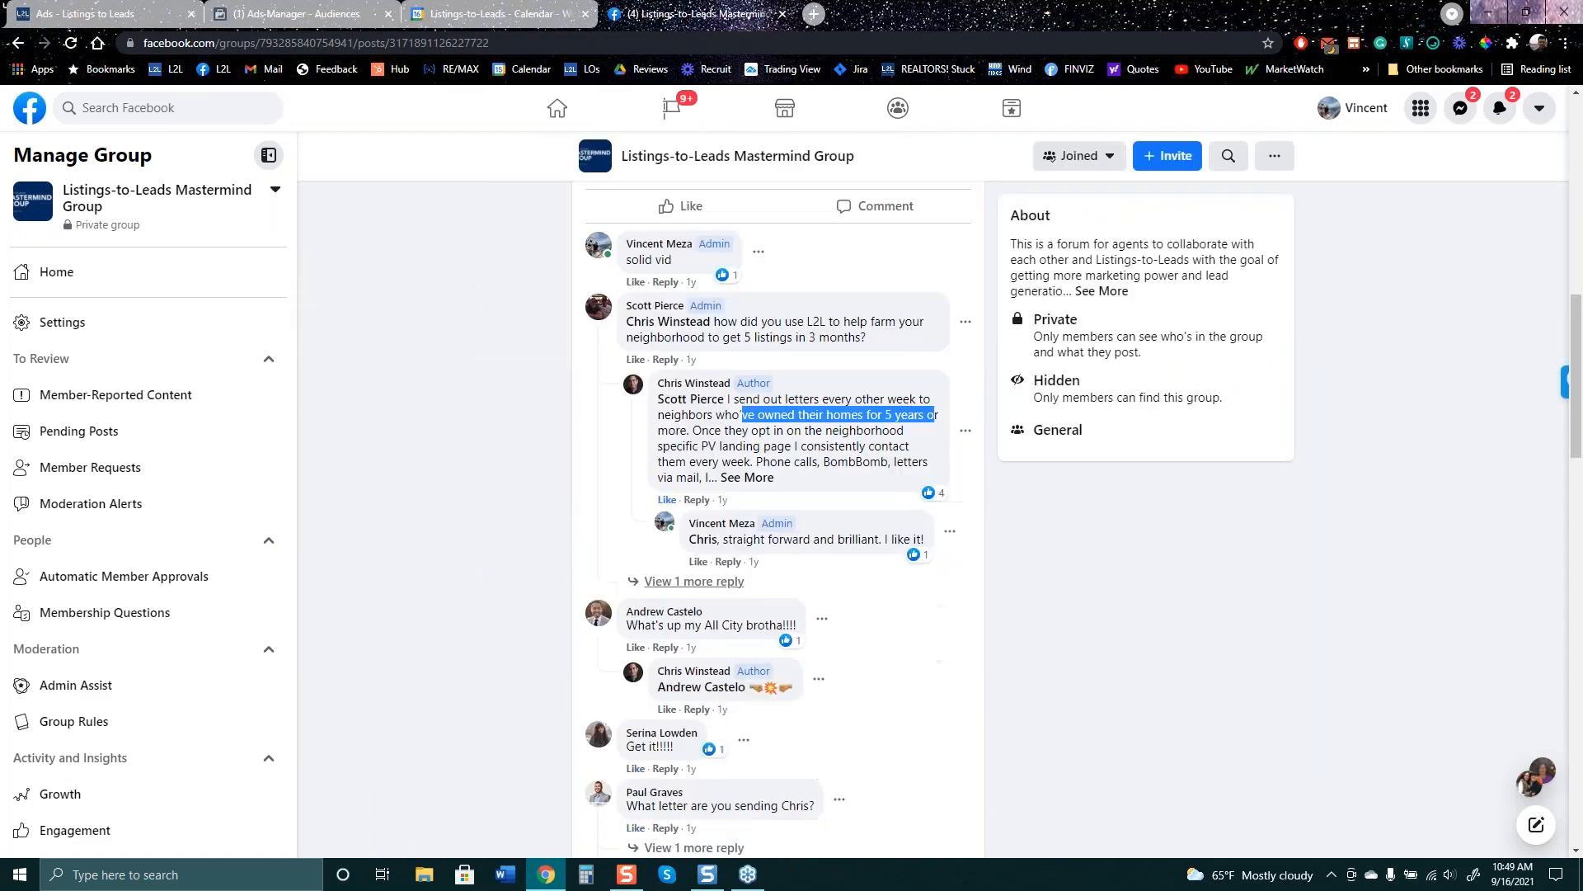
scroll(761, 708, up, 3)
click(760, 702)
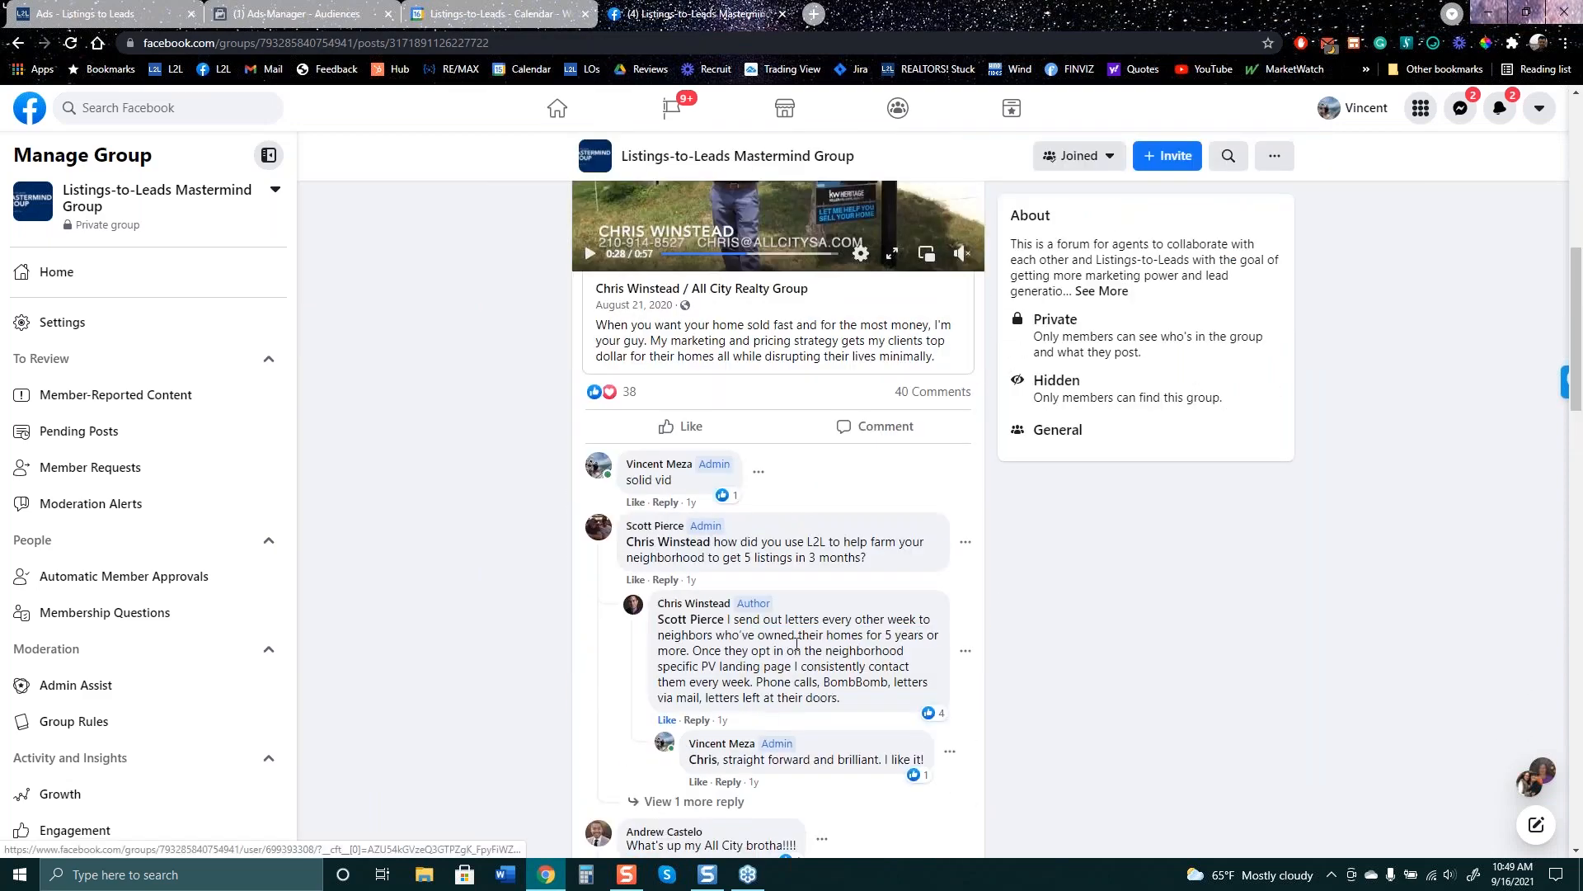
drag(862, 705, 728, 619)
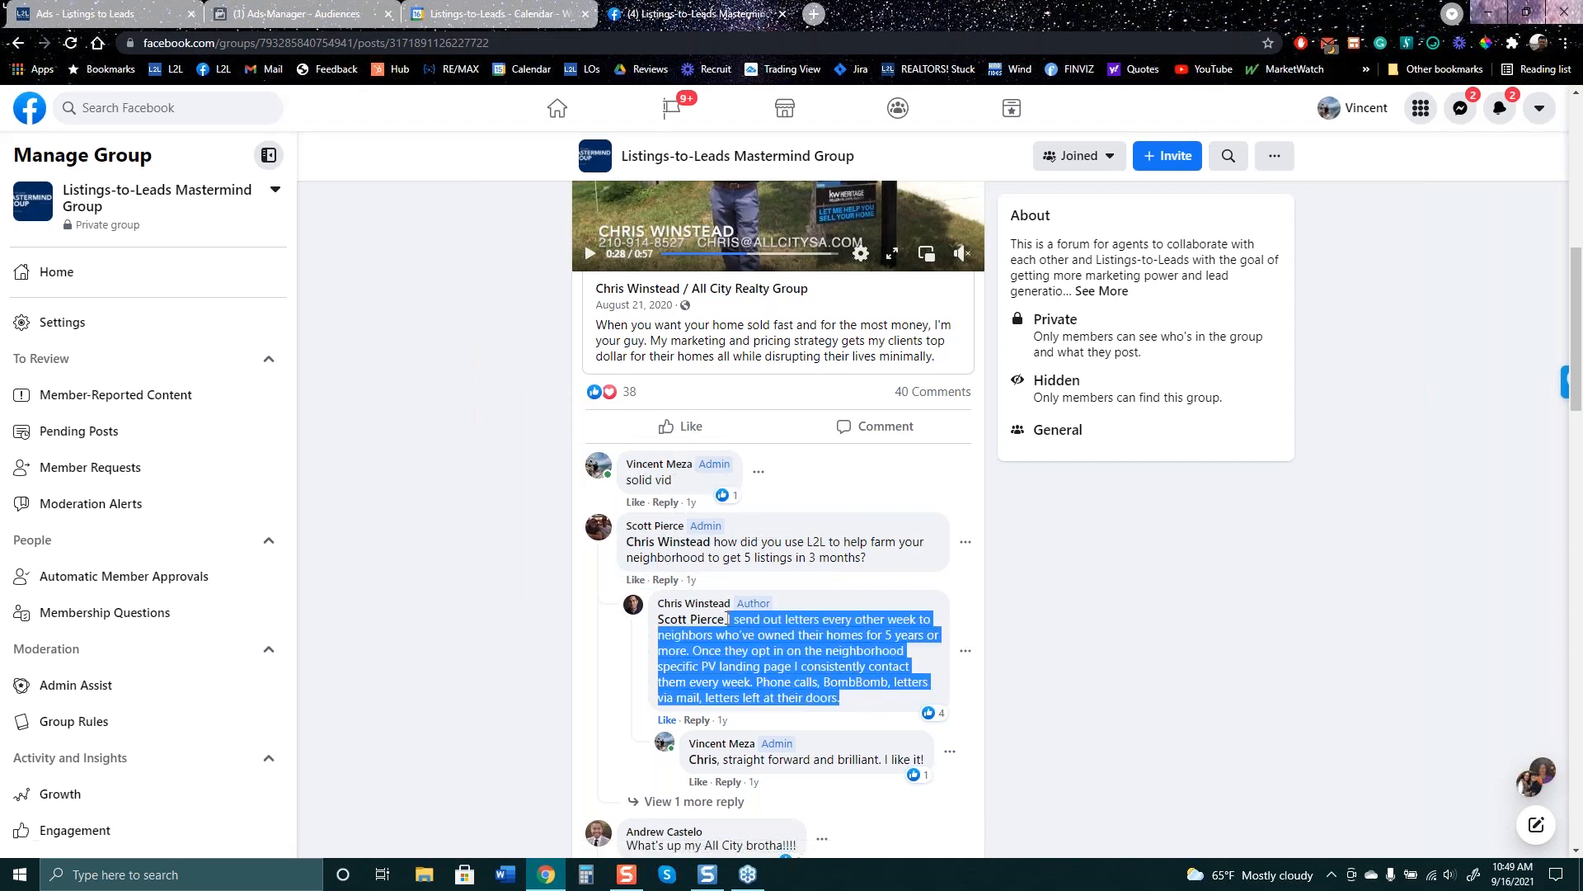
- Return to the Listings to Leads 12 Mistakes ad page
scroll(580, 580, up, 5)
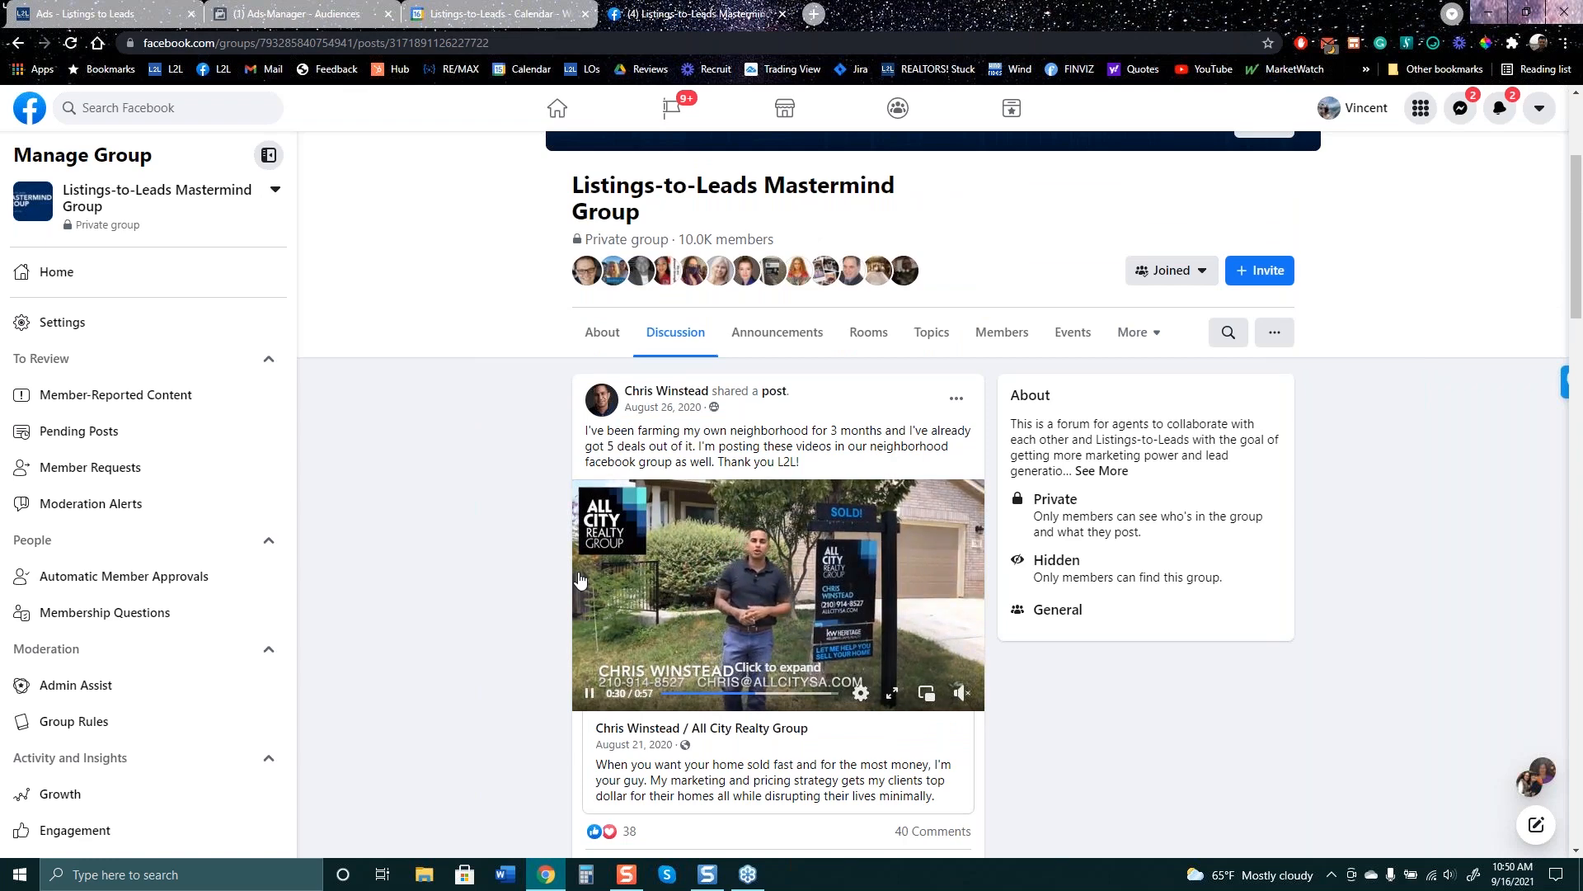
scroll(580, 580, down, 3)
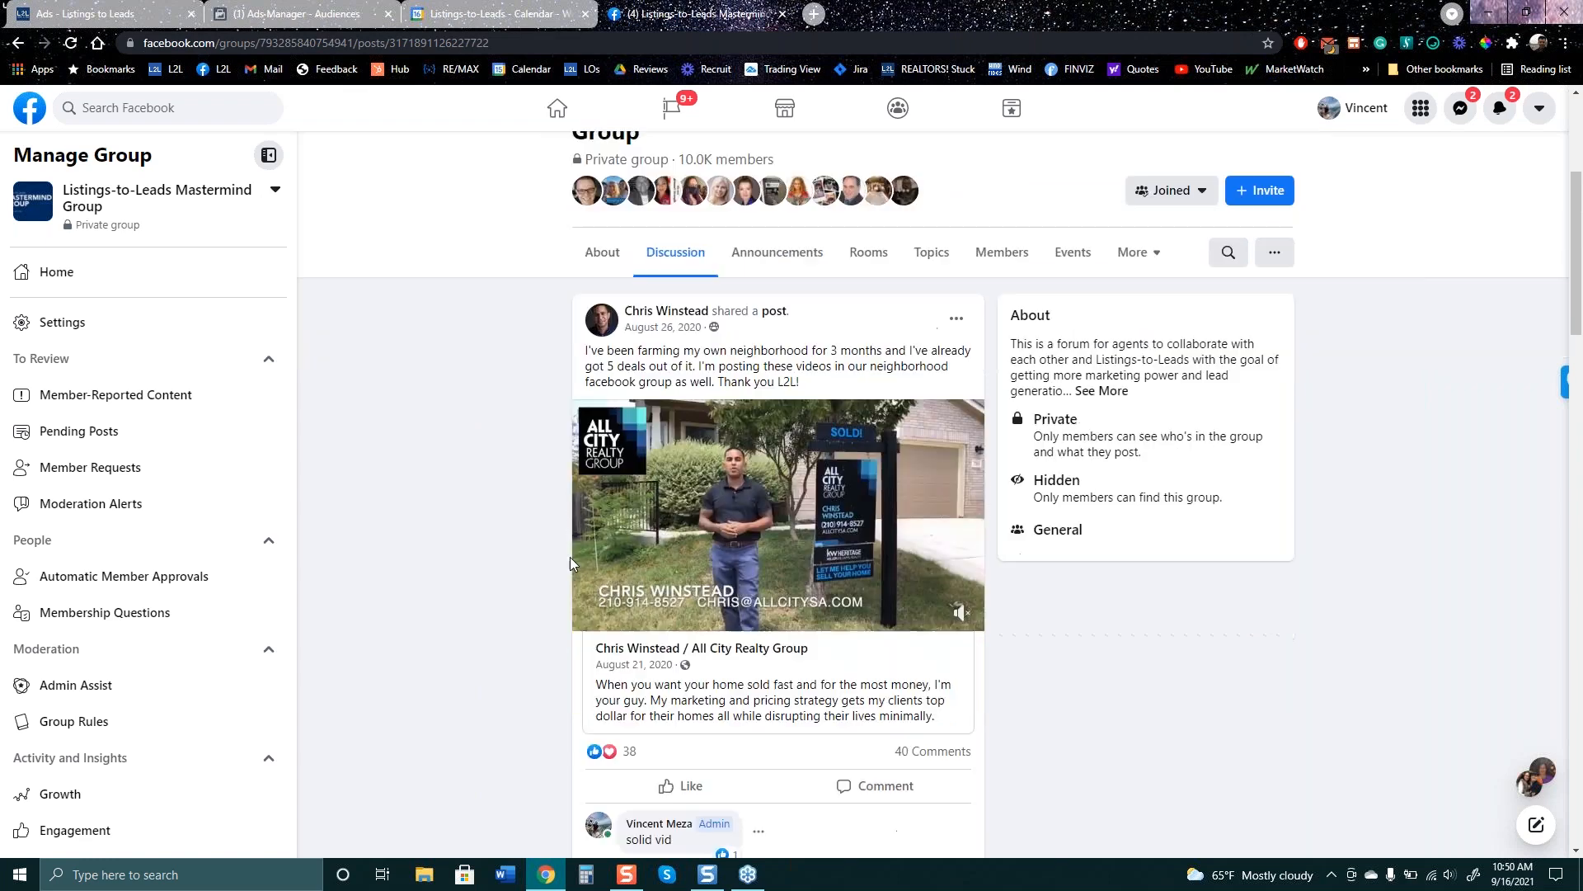
key(ctrl+1)
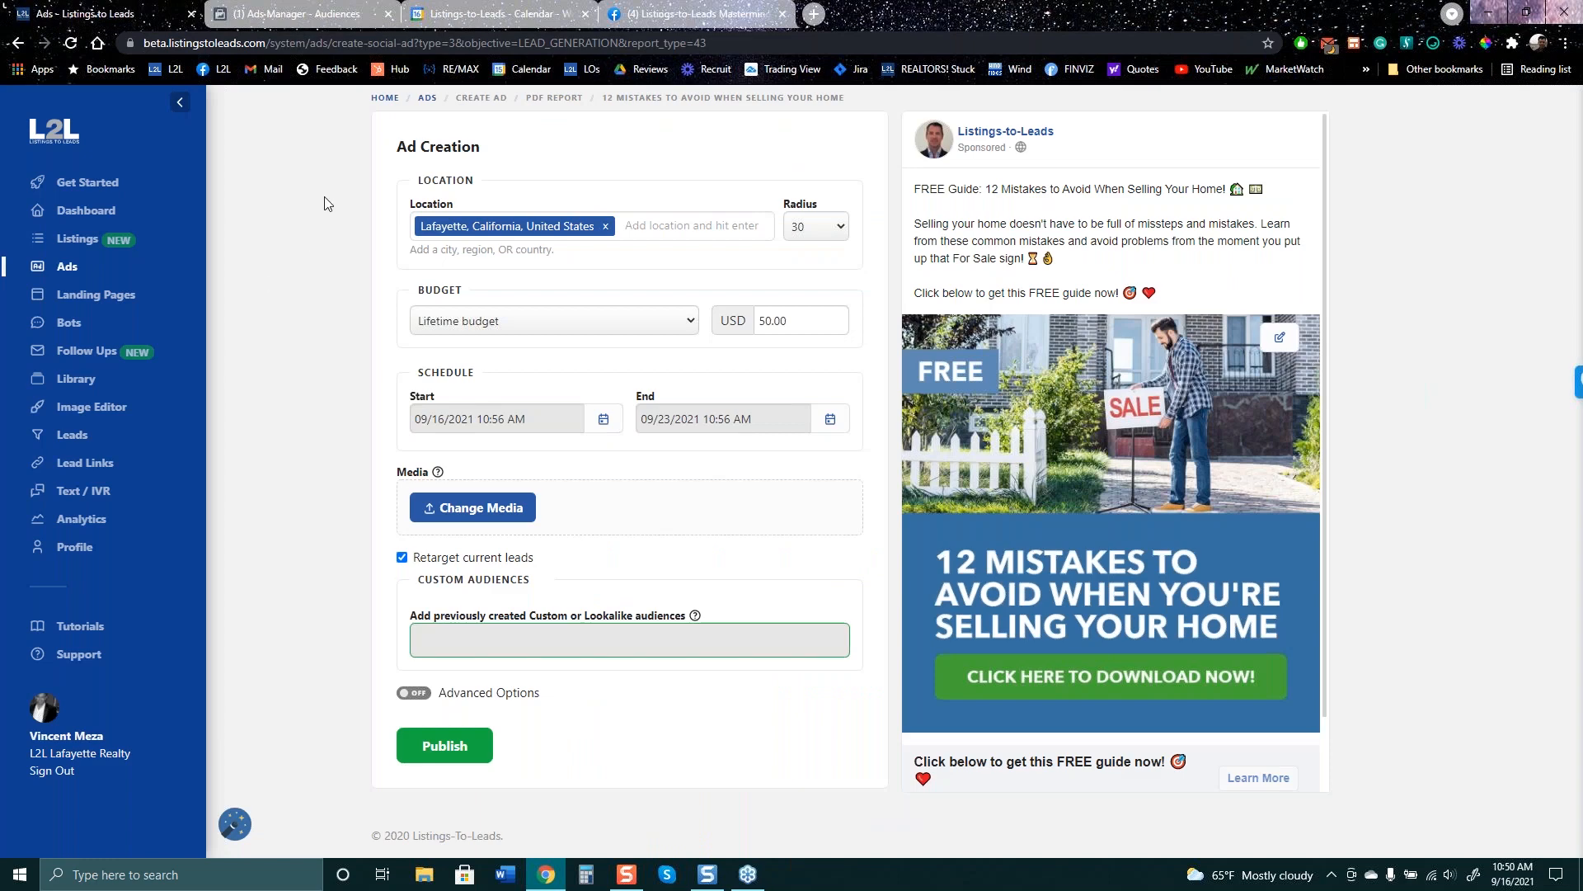
- Go back from the 12 Mistakes draft to the L2L Ads overview listing 11 campaigns
click(18, 46)
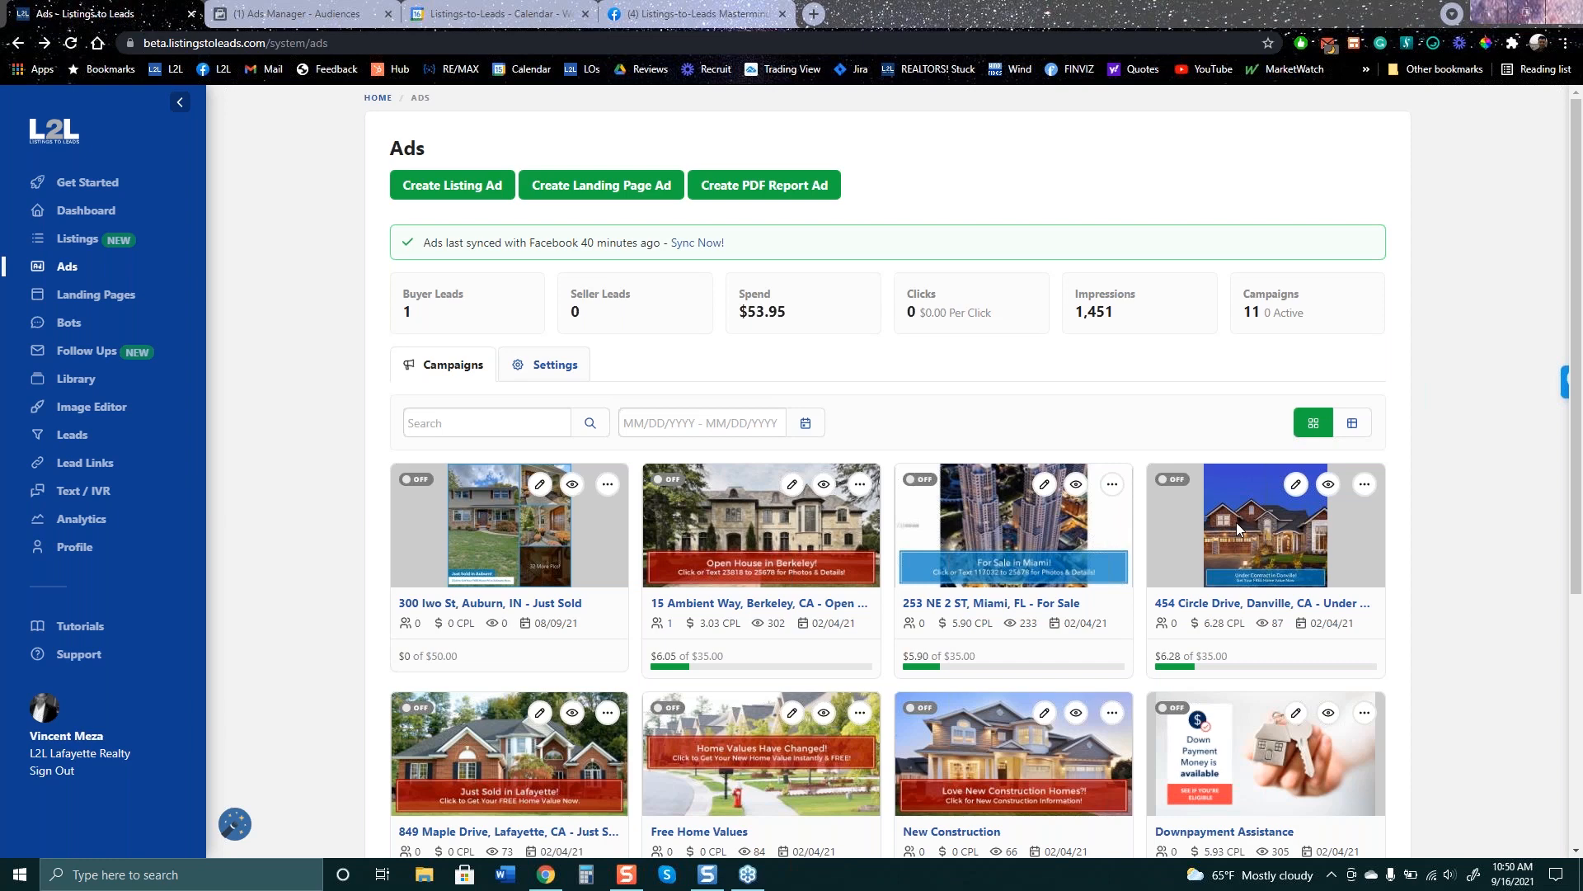
click(313, 18)
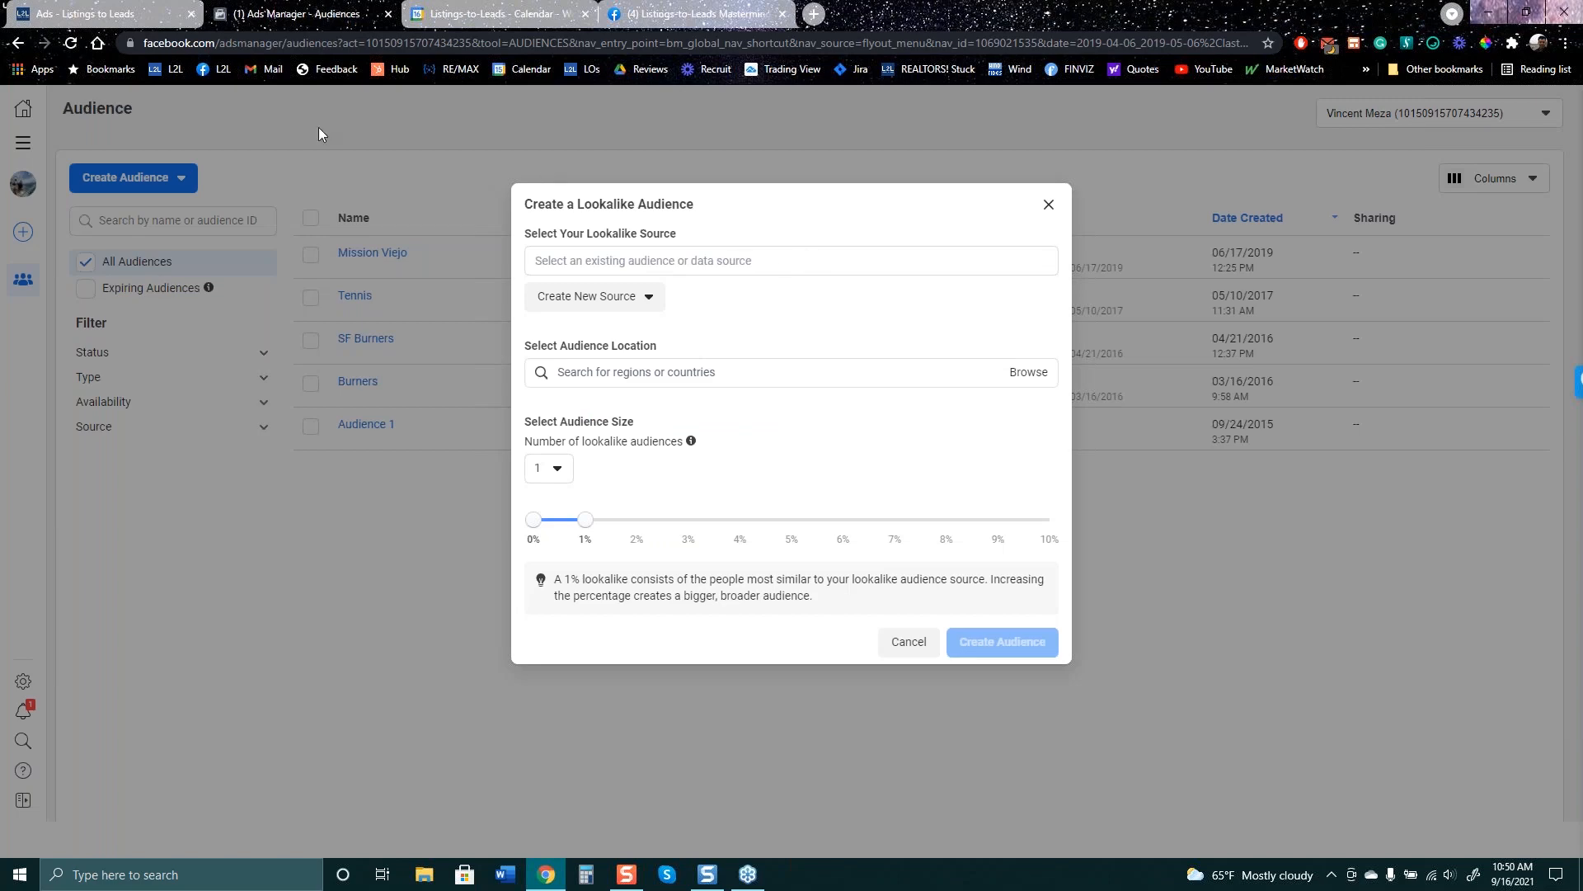
click(124, 14)
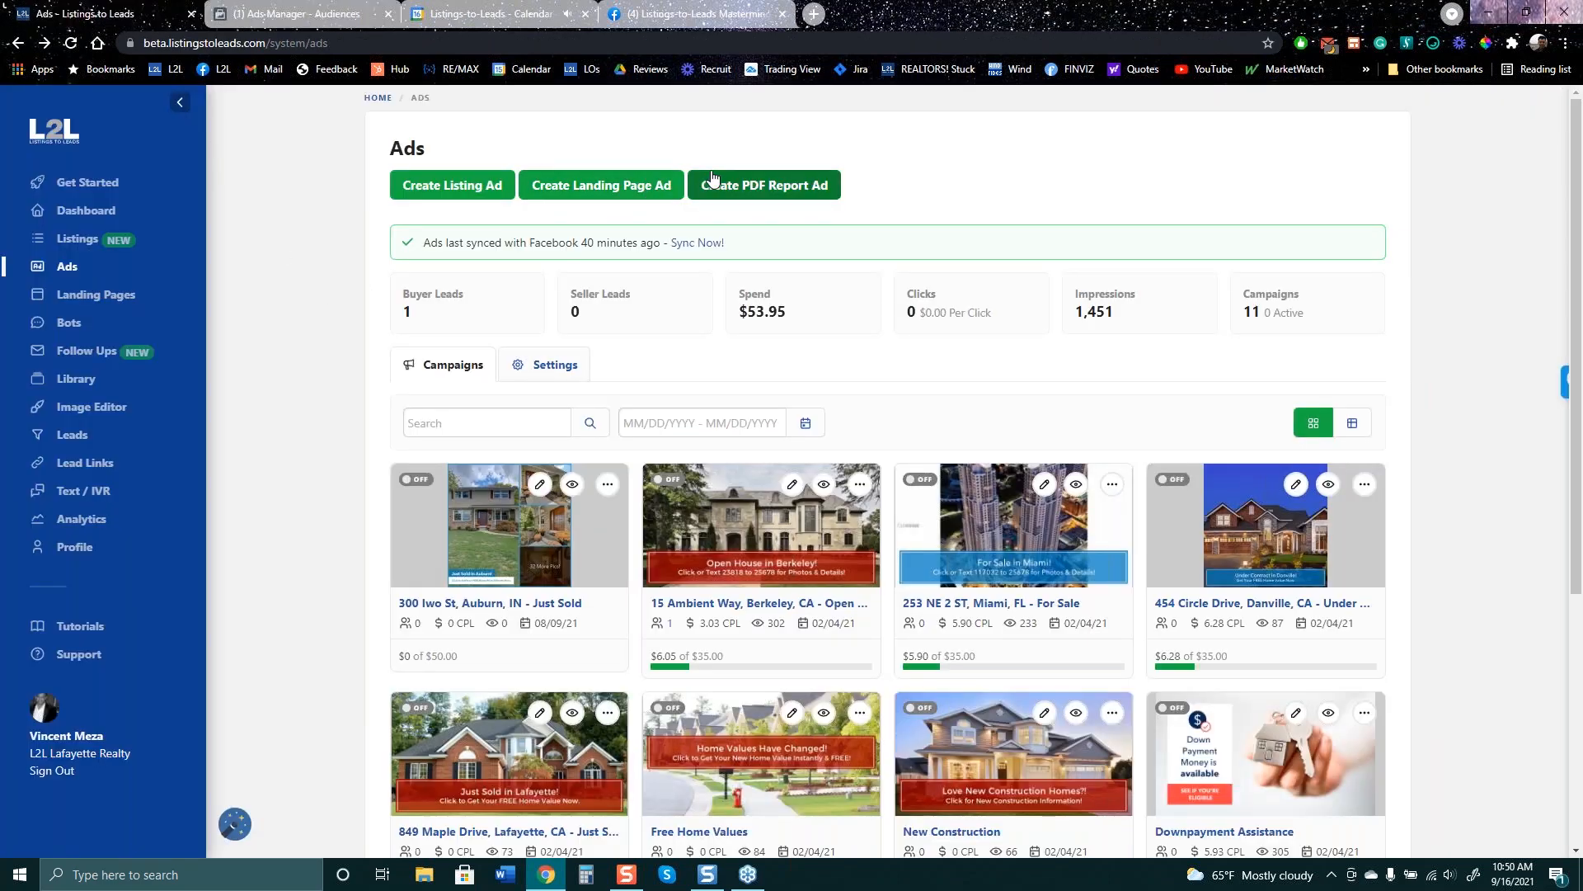
- Create a Buyers PDF report ad from the 10 Most Expensive Home Repairs report
click(754, 201)
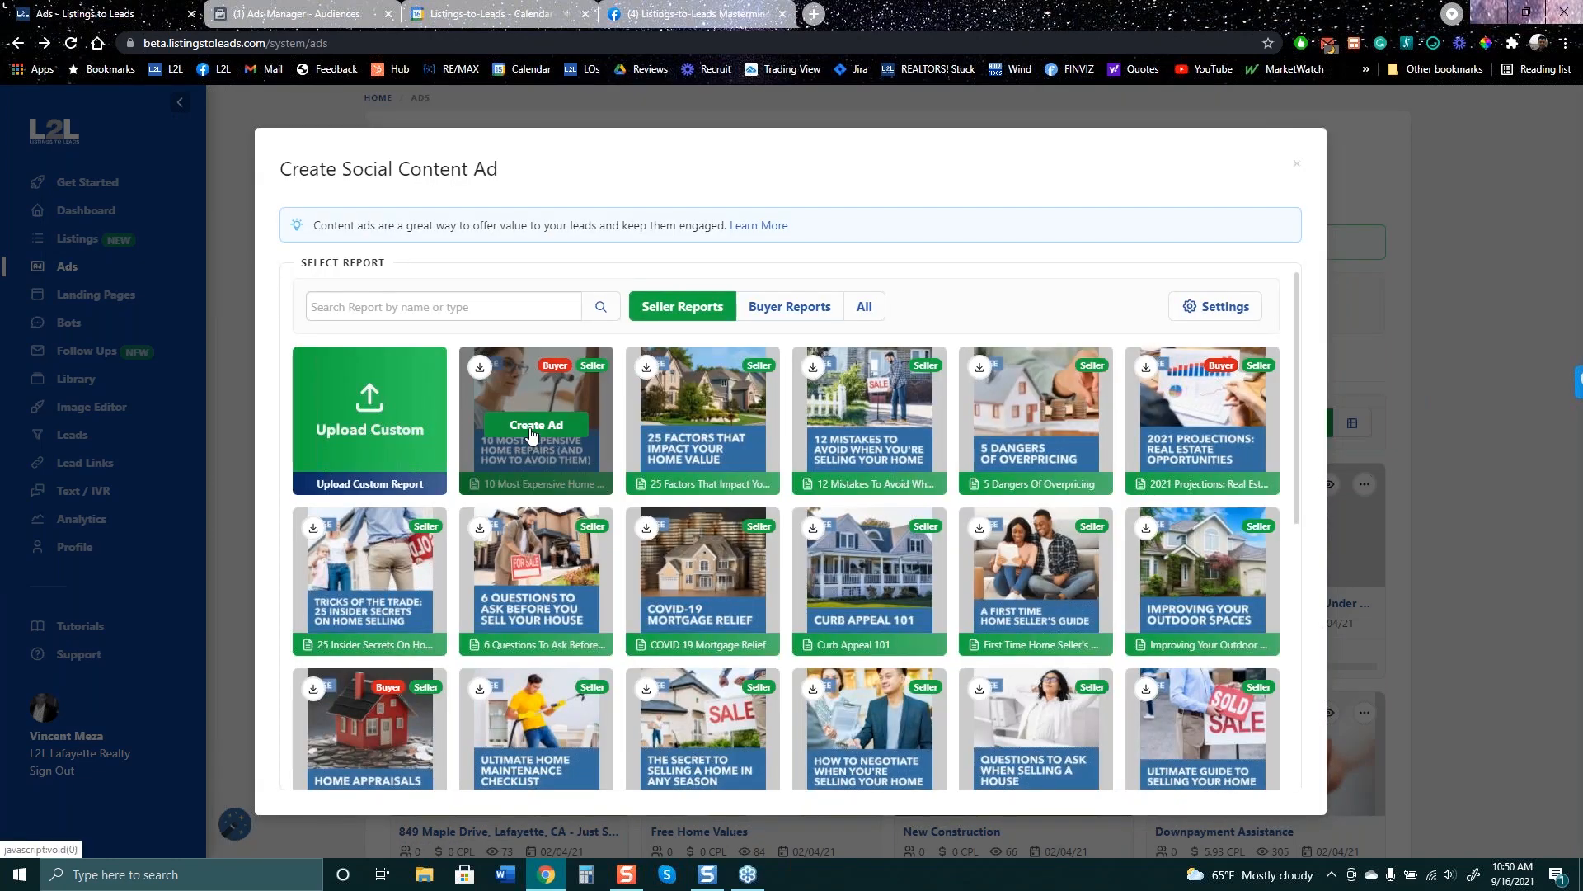
click(532, 425)
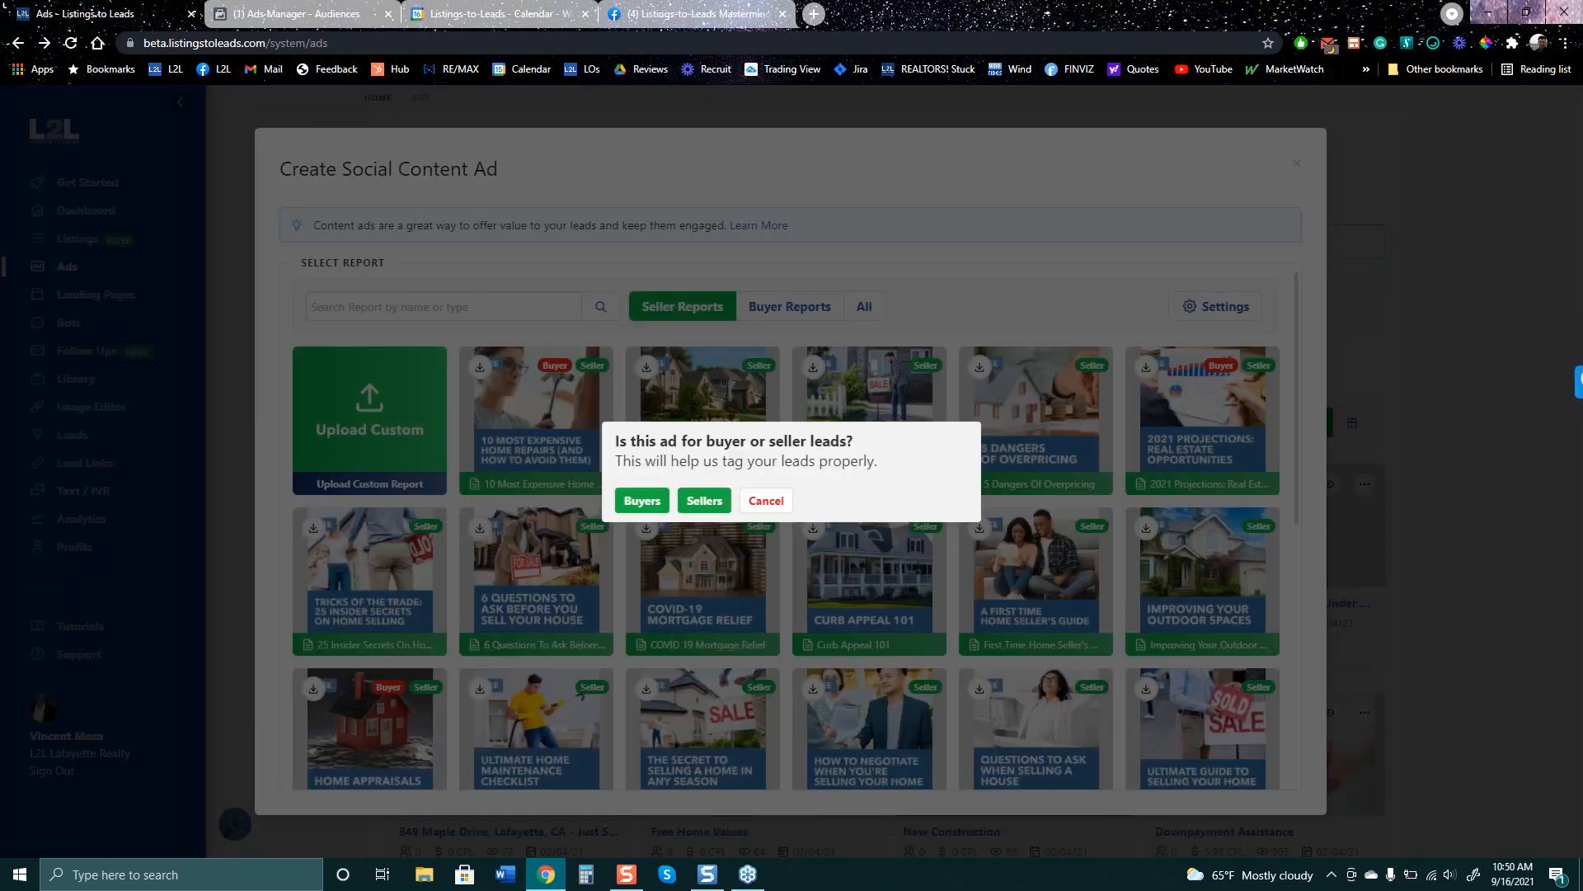
click(644, 501)
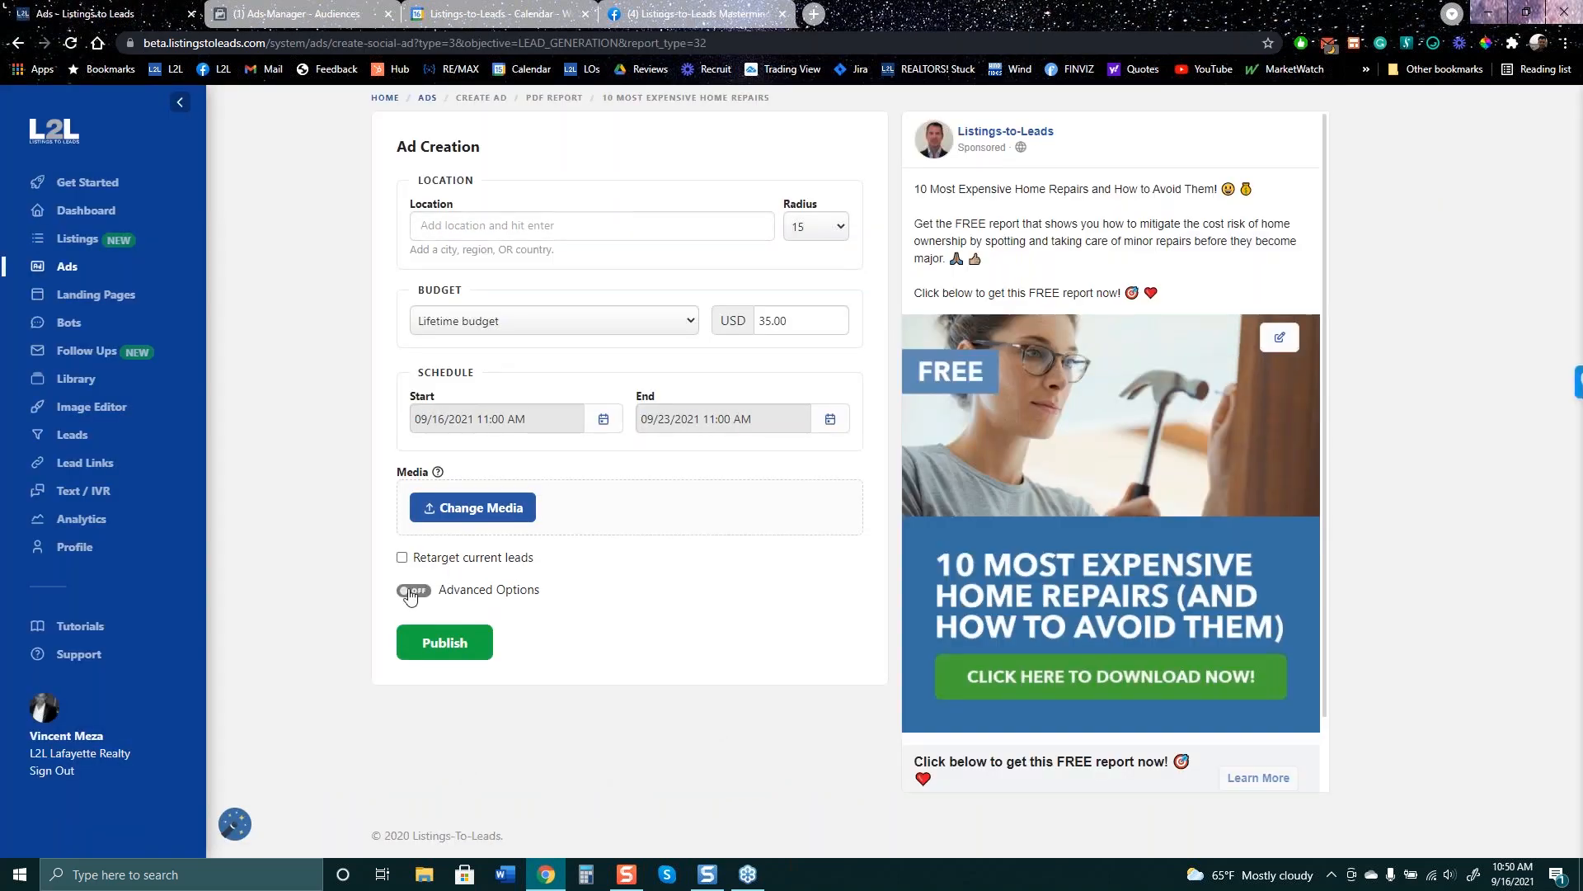
- Enable retargeting of current leads, set the radius to 40 miles, and select the 35.00 budget
click(402, 557)
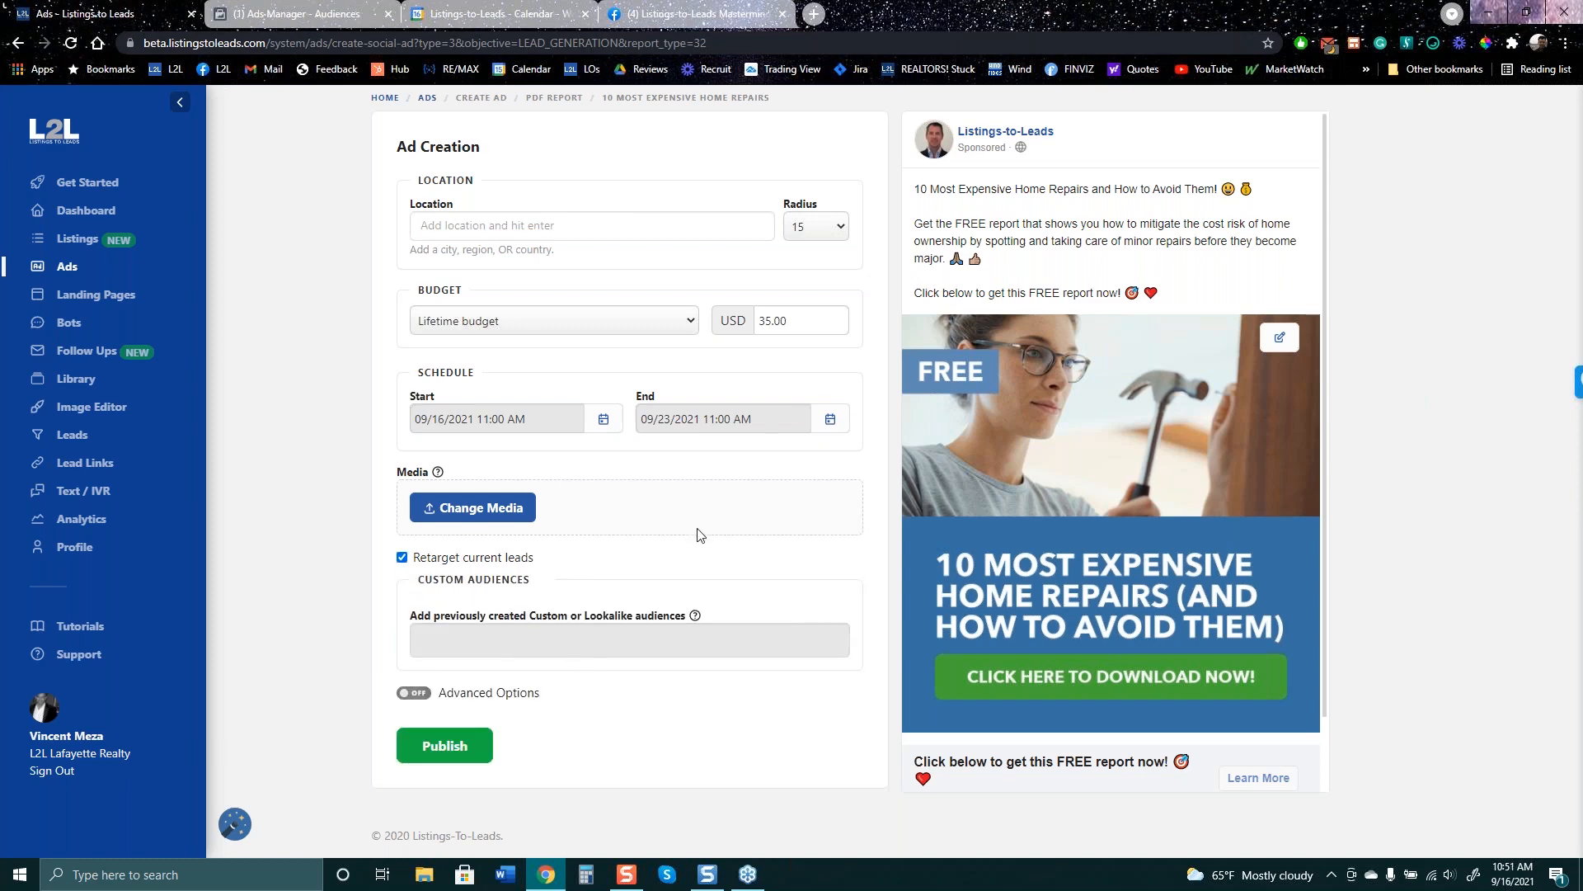
click(840, 235)
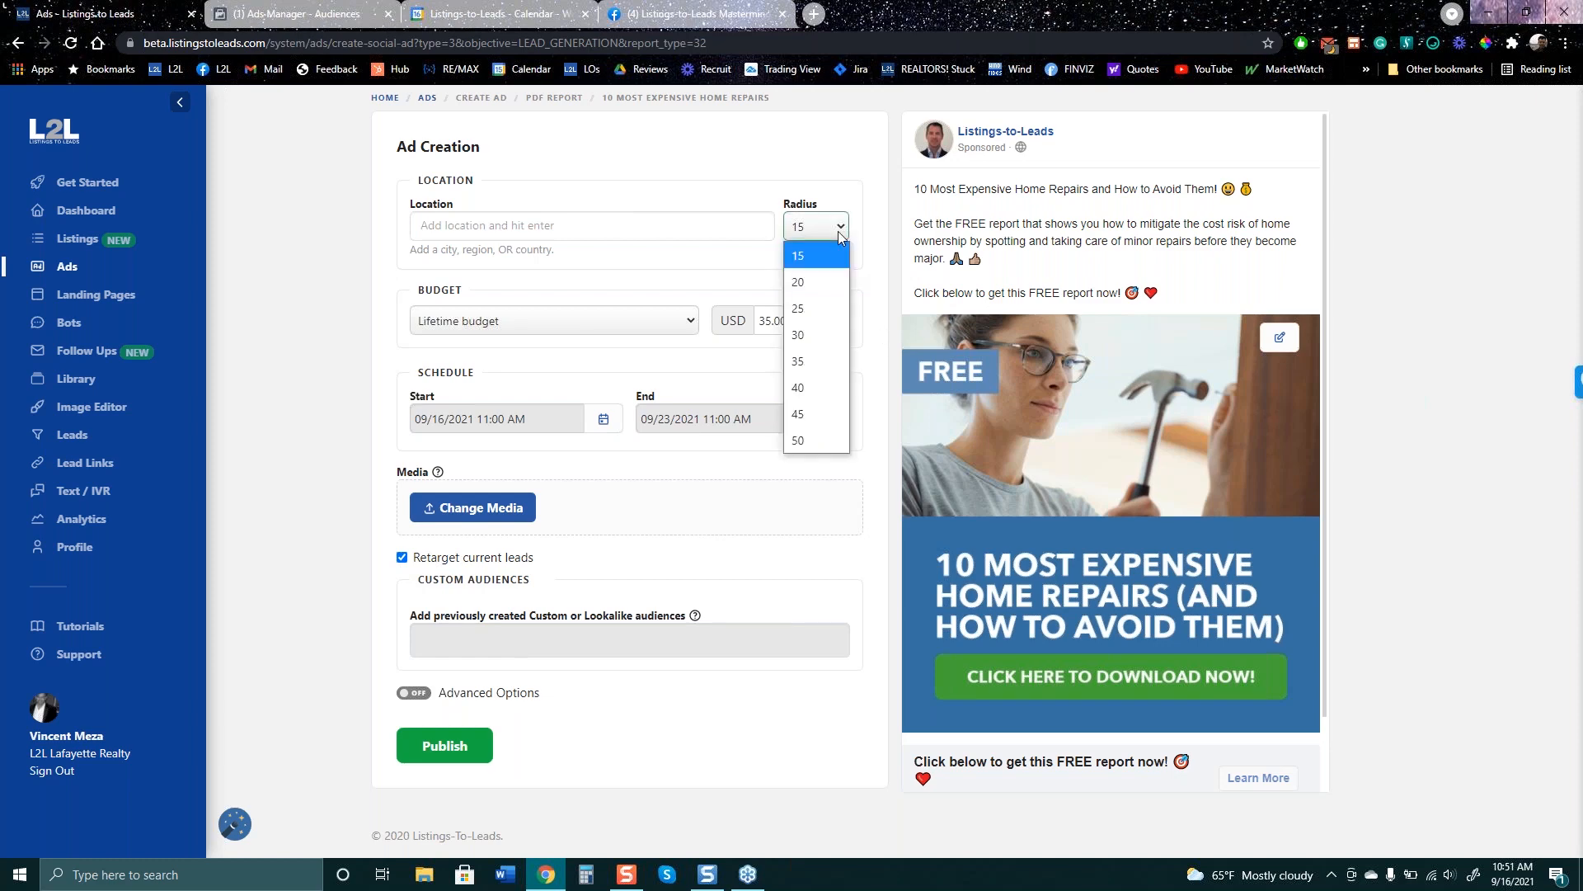
click(835, 347)
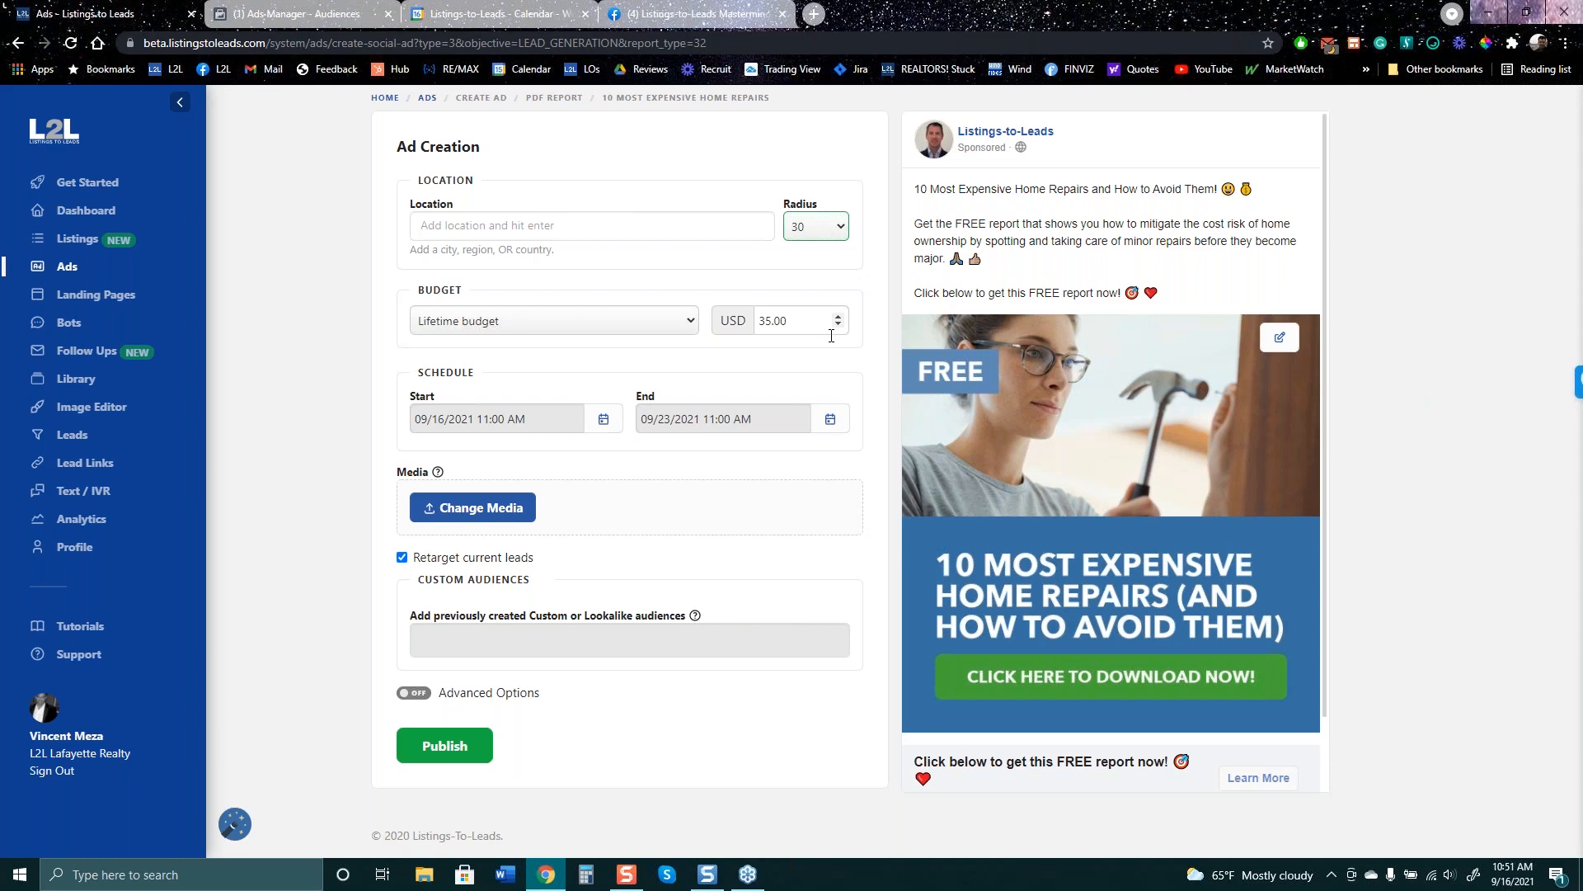
click(845, 237)
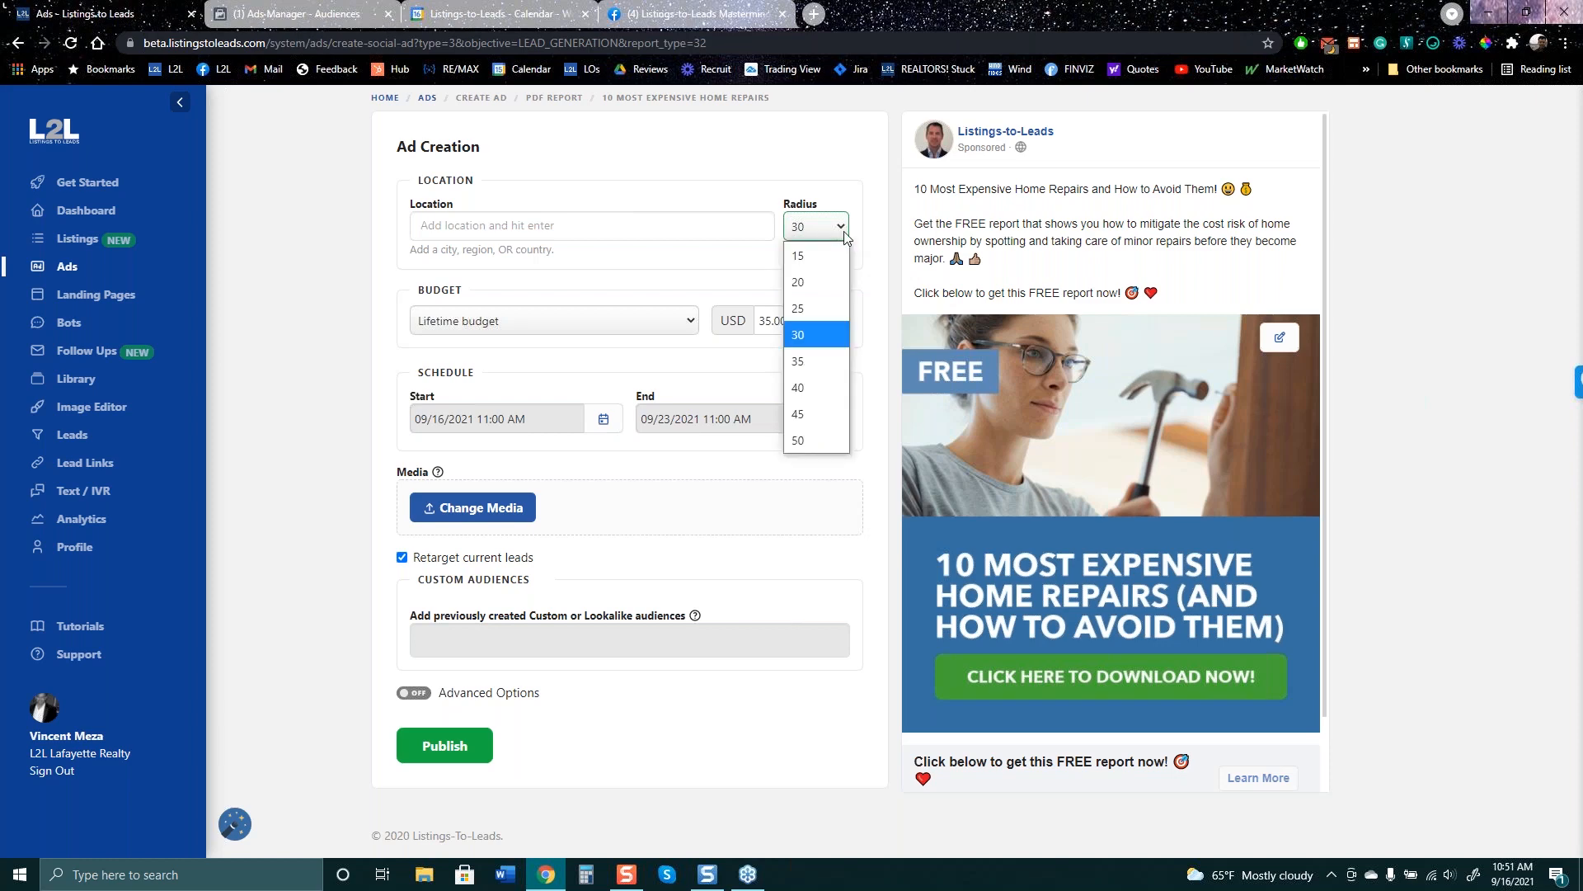
click(822, 387)
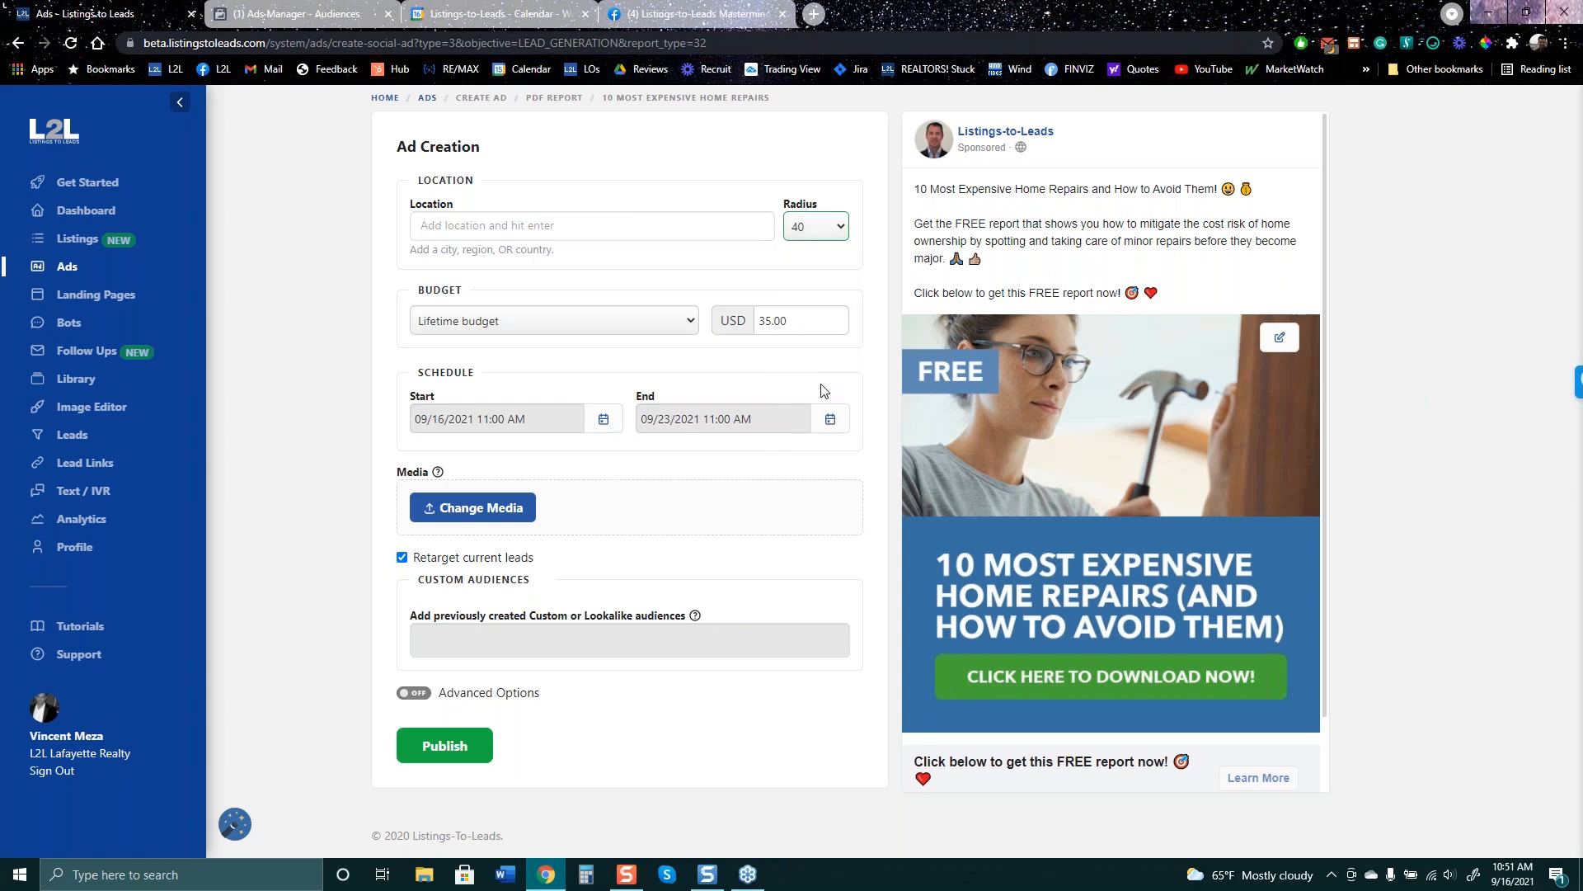
double_click(762, 336)
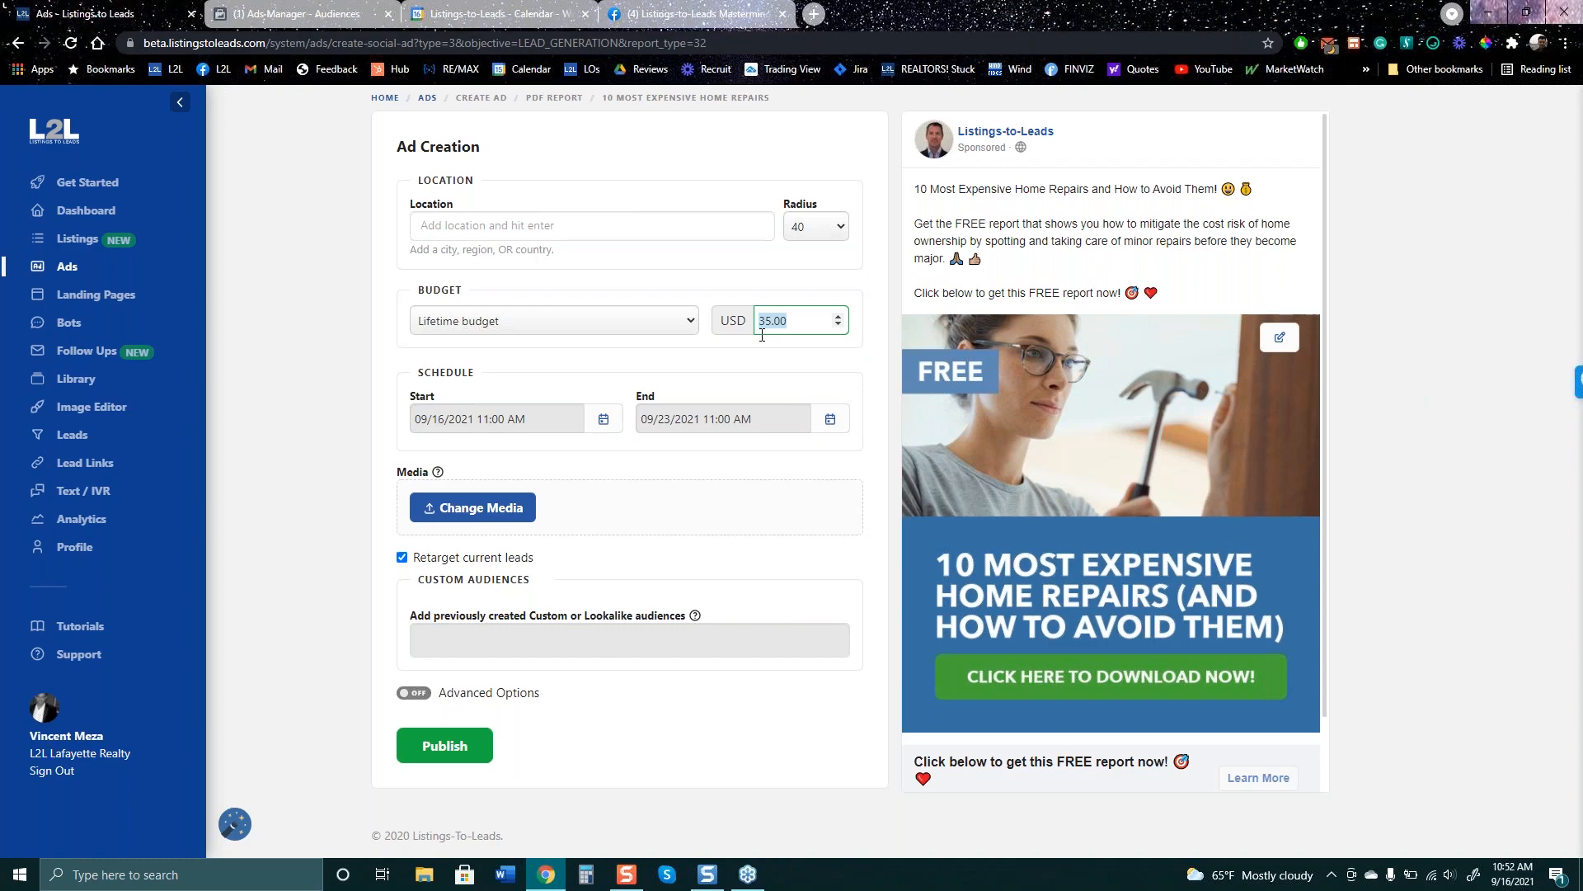
click(716, 20)
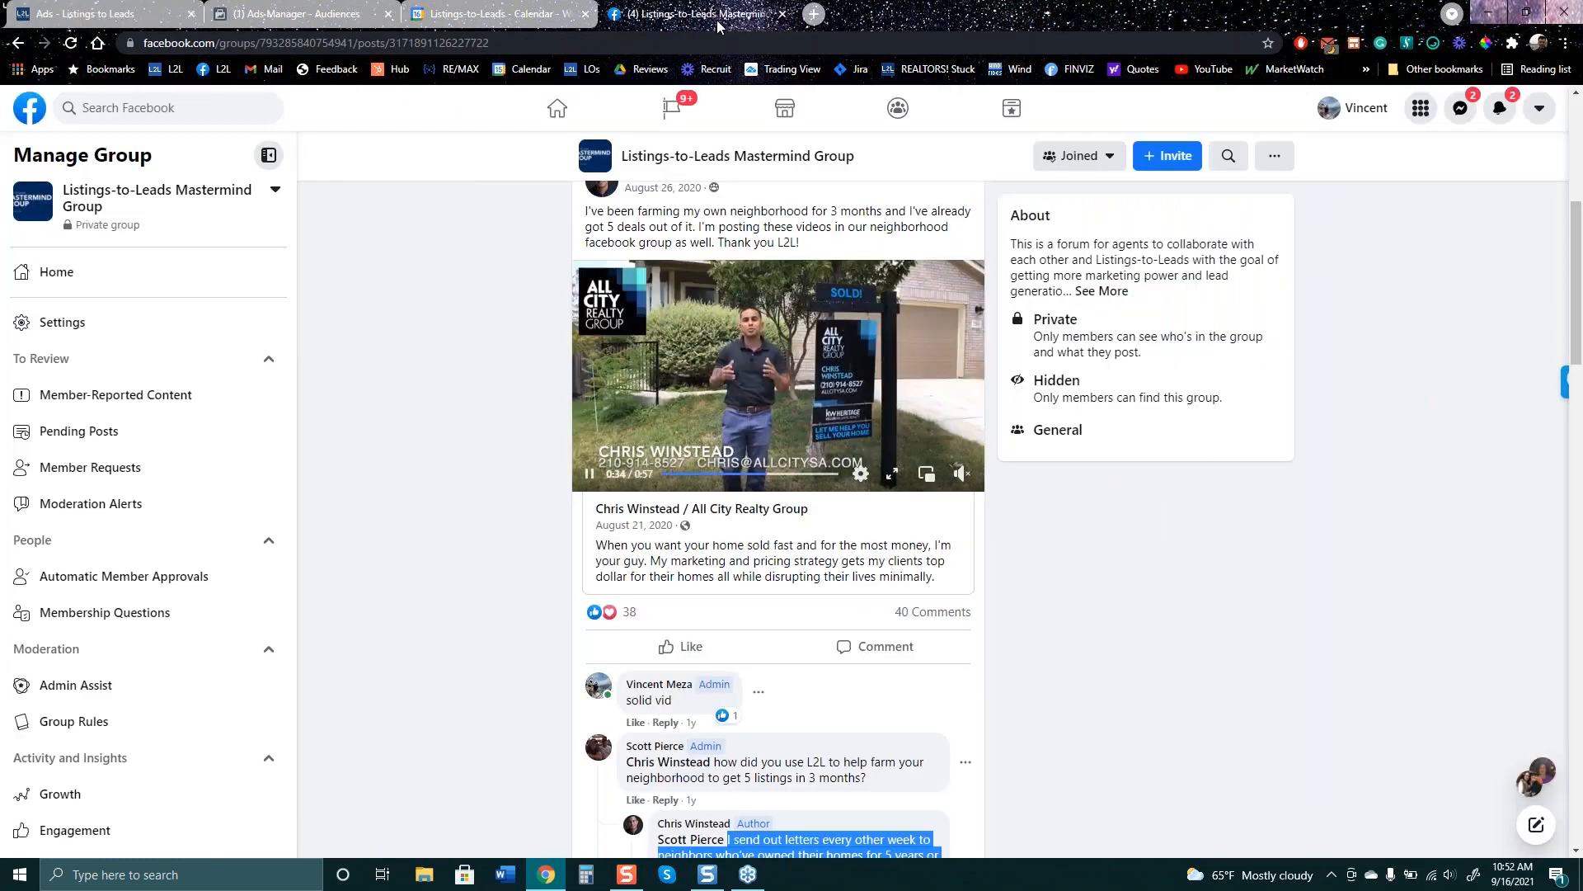
- Search the Mastermind Group for 'recorded webinar'
scroll(1253, 381, up, 5)
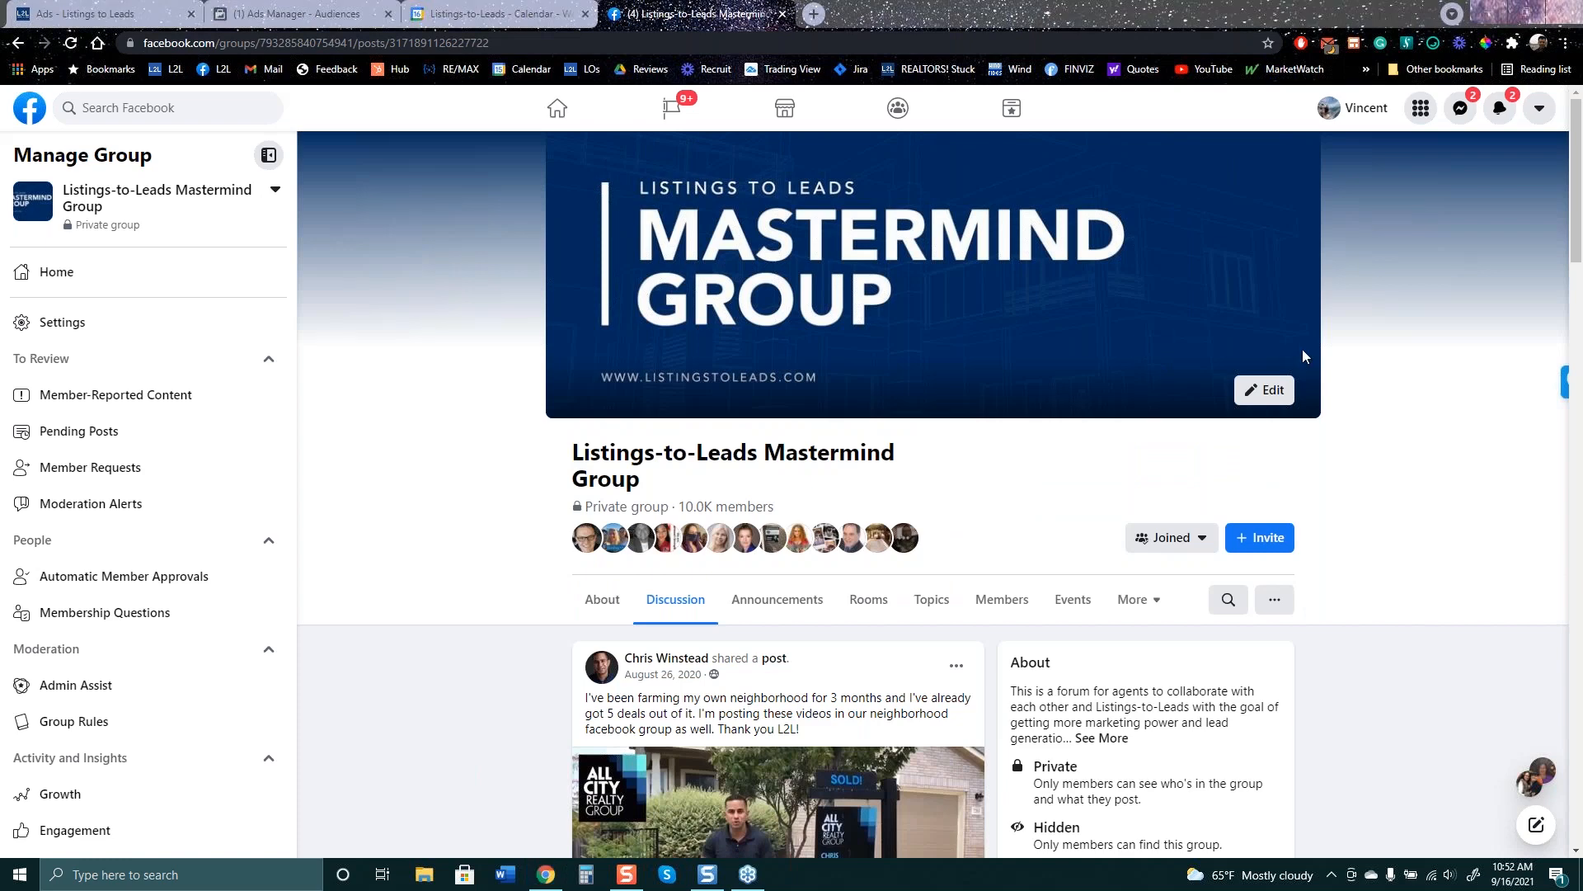
click(1229, 608)
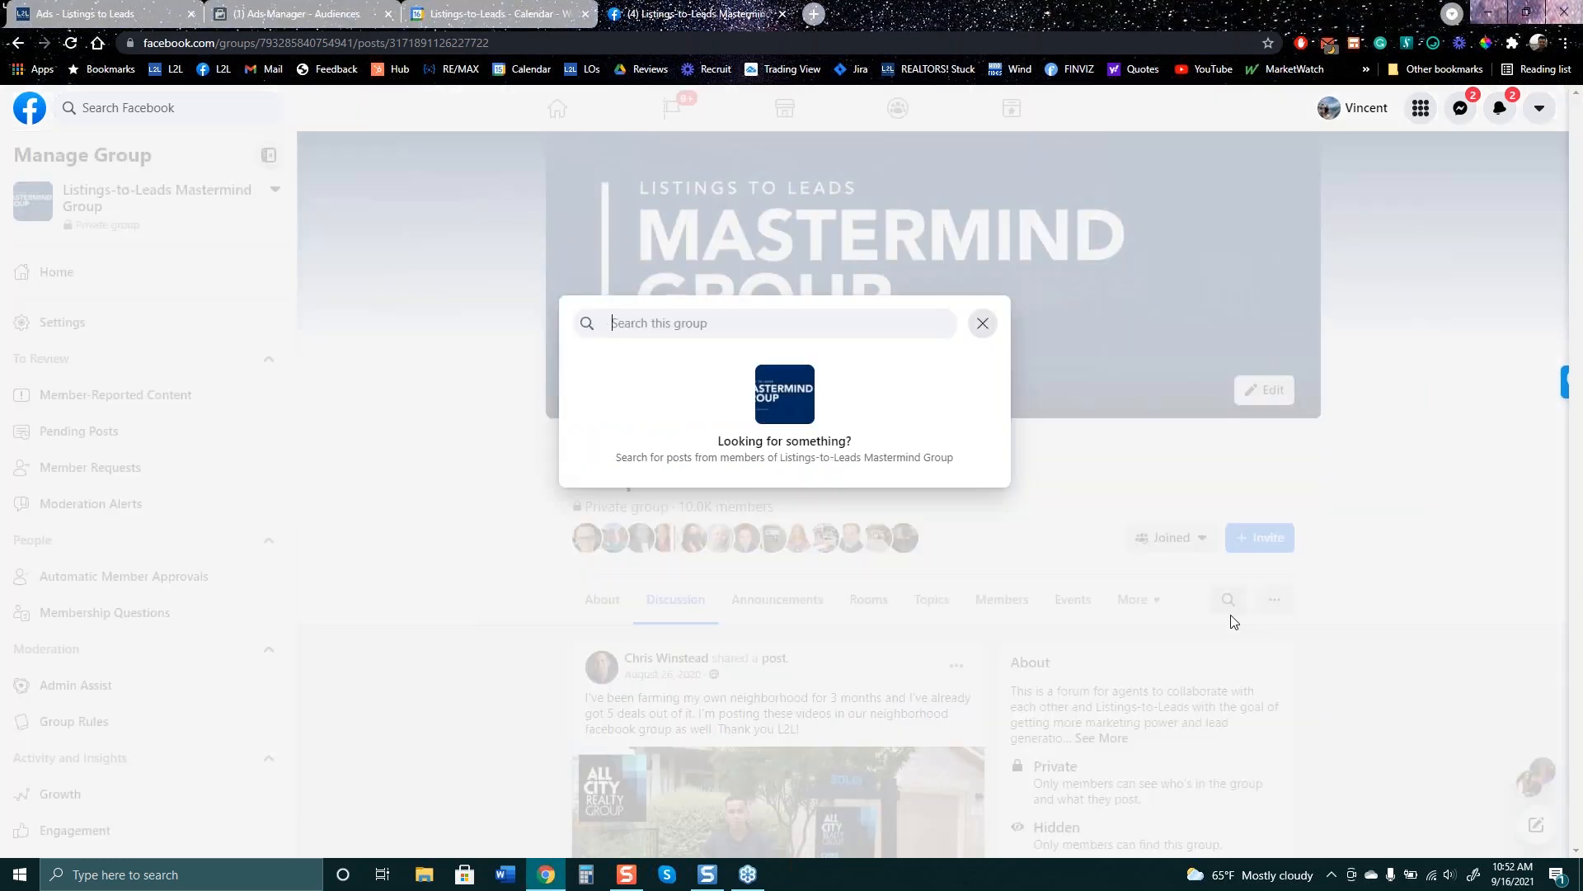
text(rec)
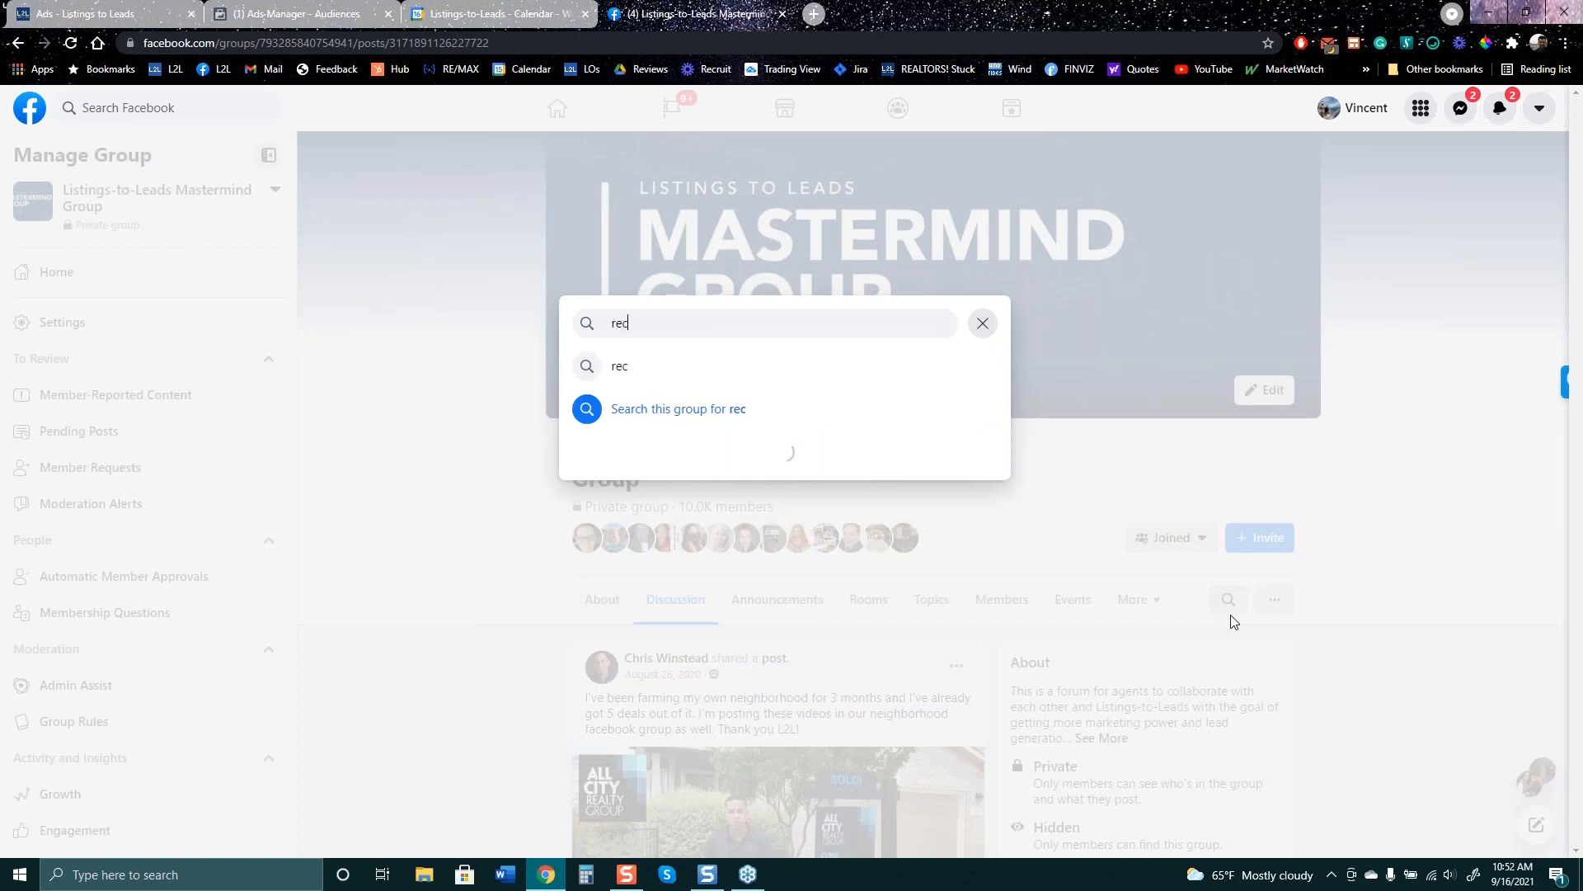
text(orded webinar)
key(Return)
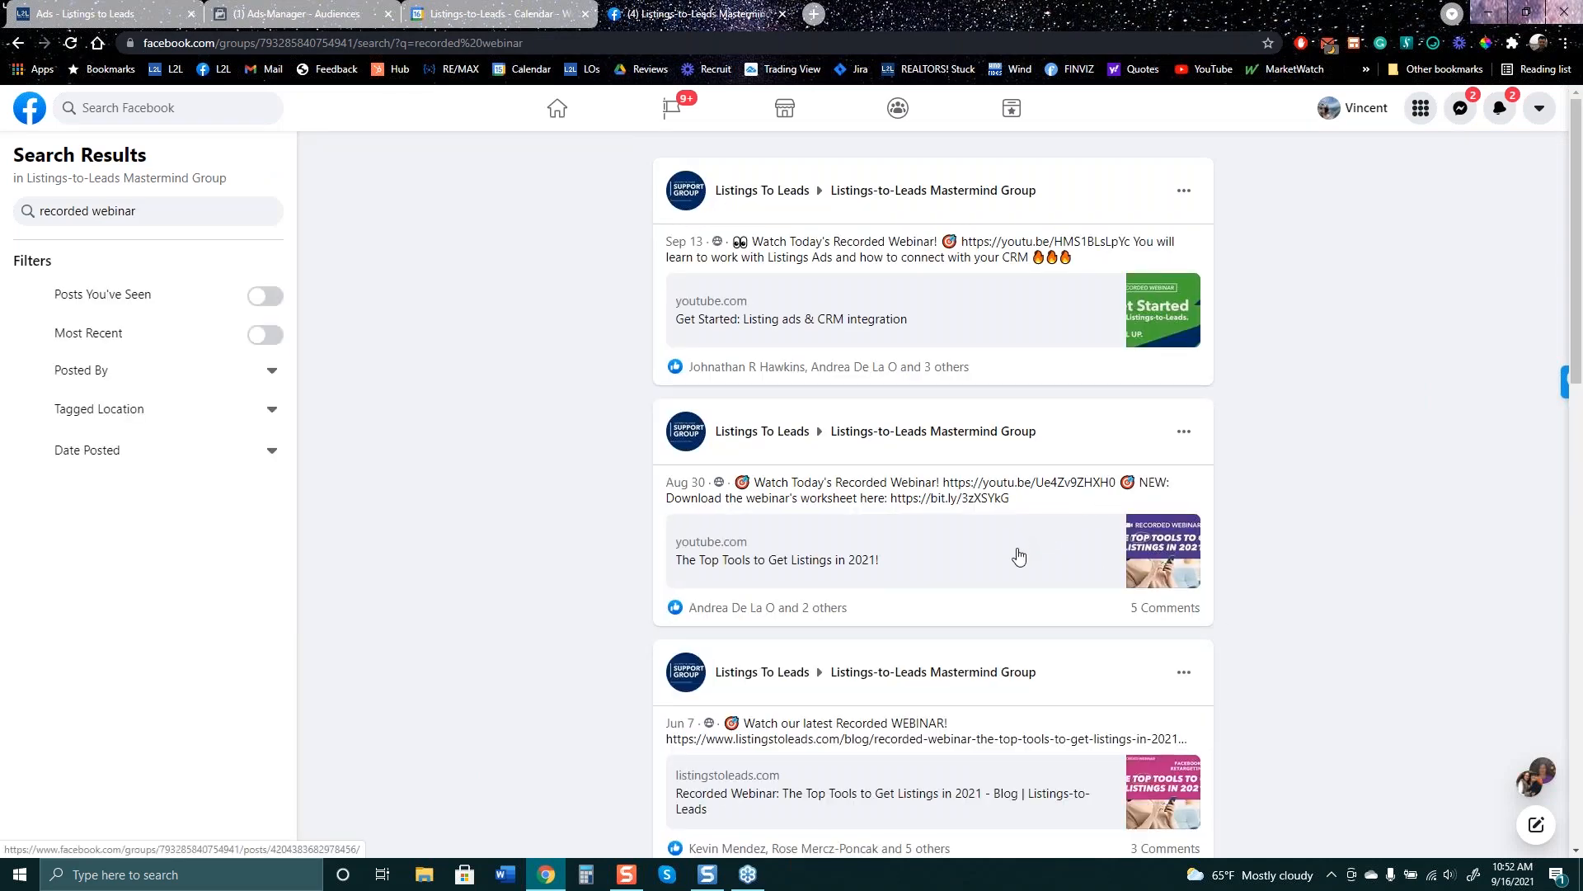
scroll(1016, 560, down, 1)
scroll(1016, 560, down, 2)
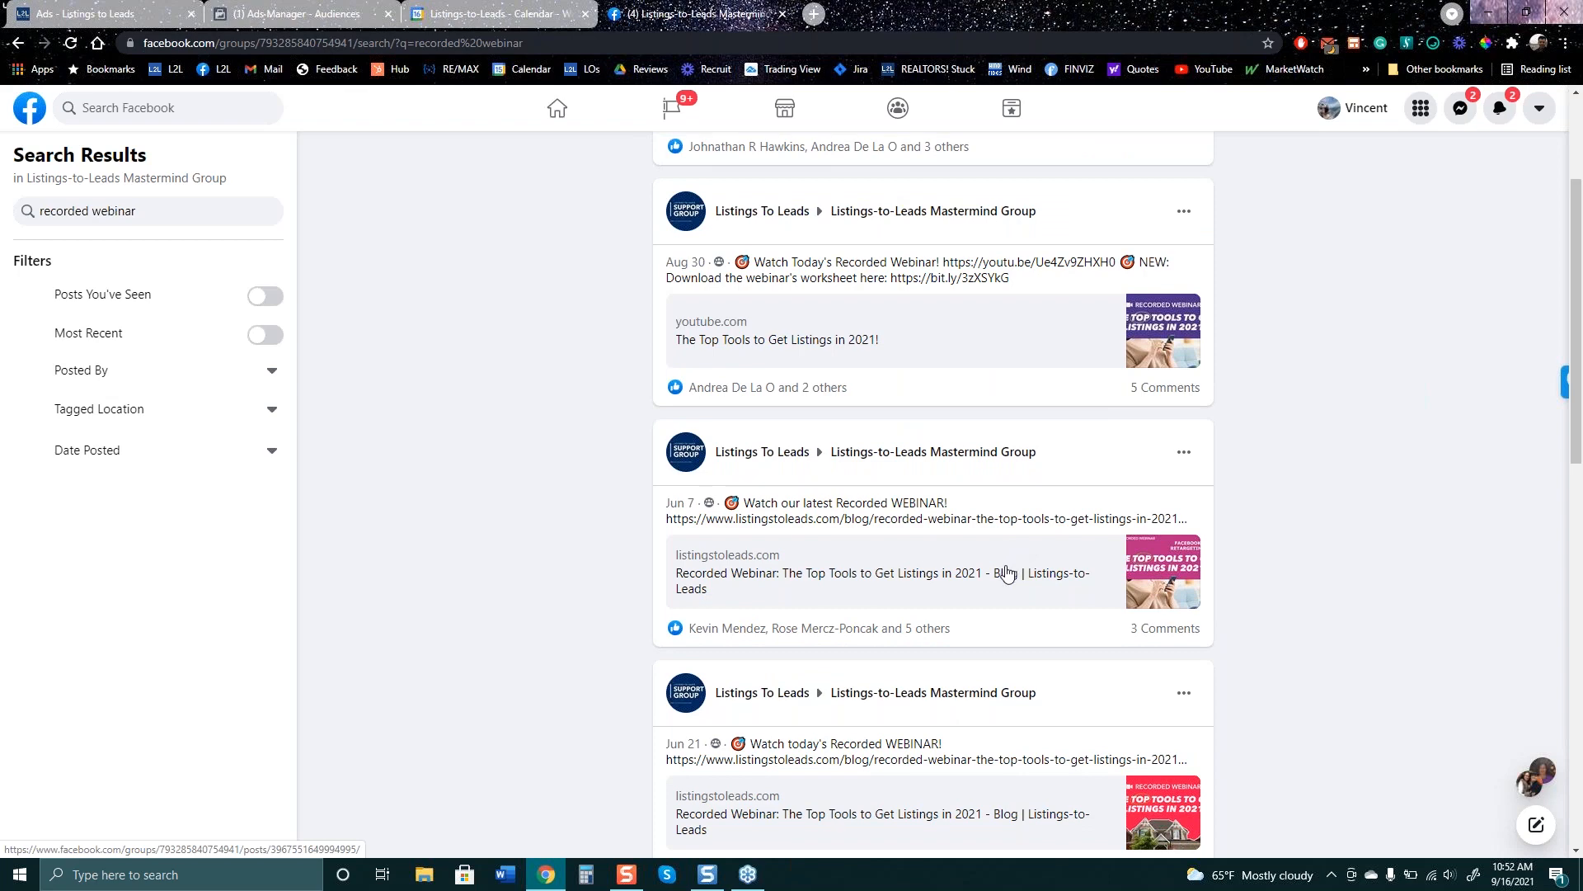
scroll(1001, 596, down, 3)
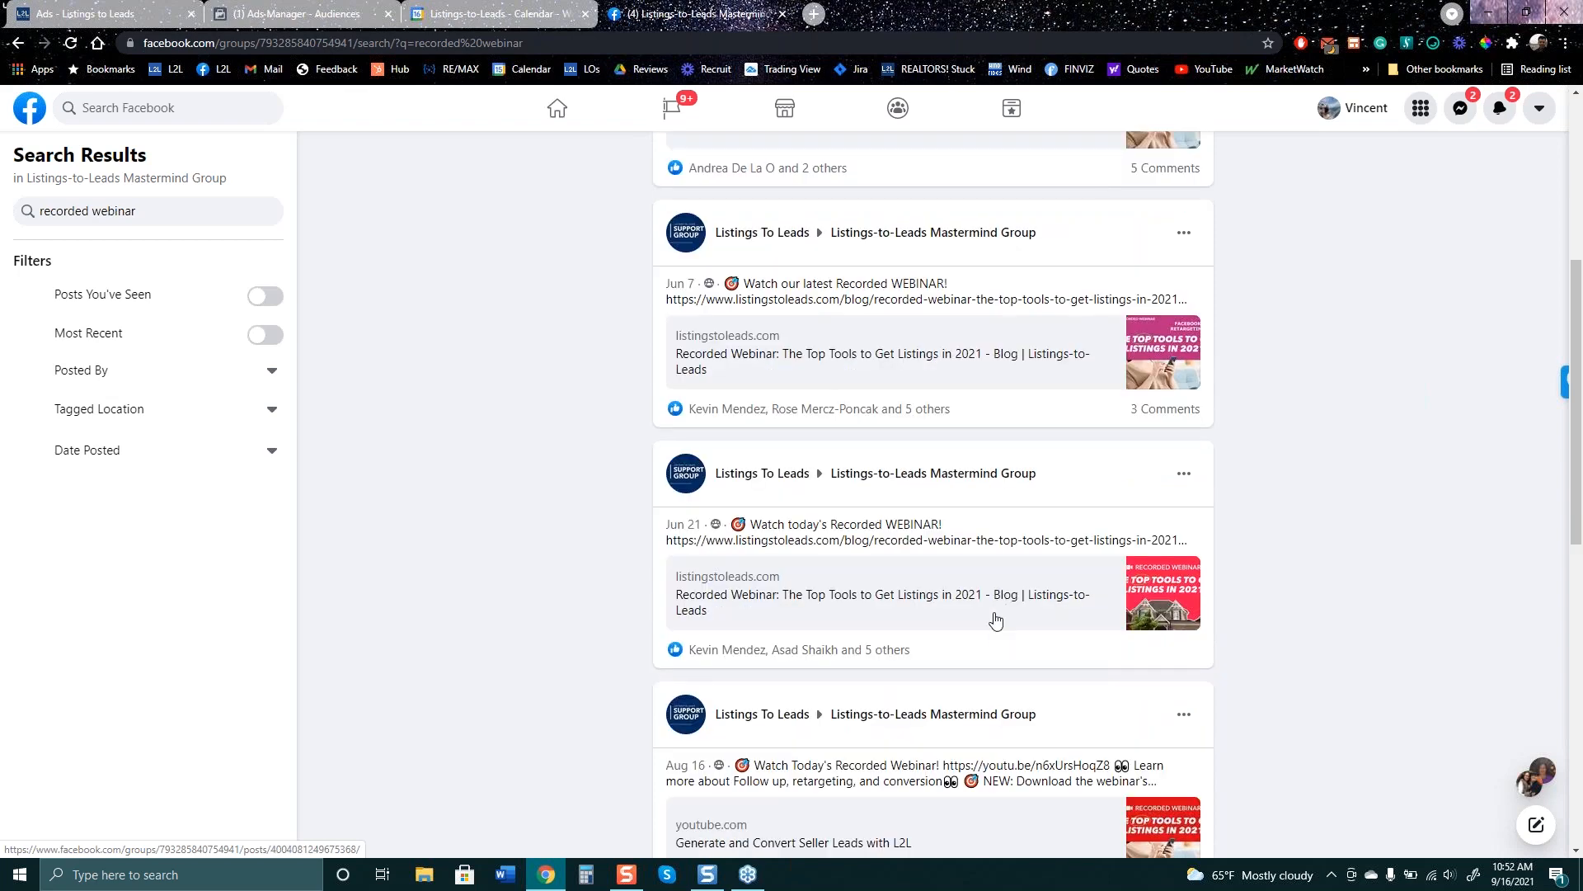
scroll(996, 624, up, 5)
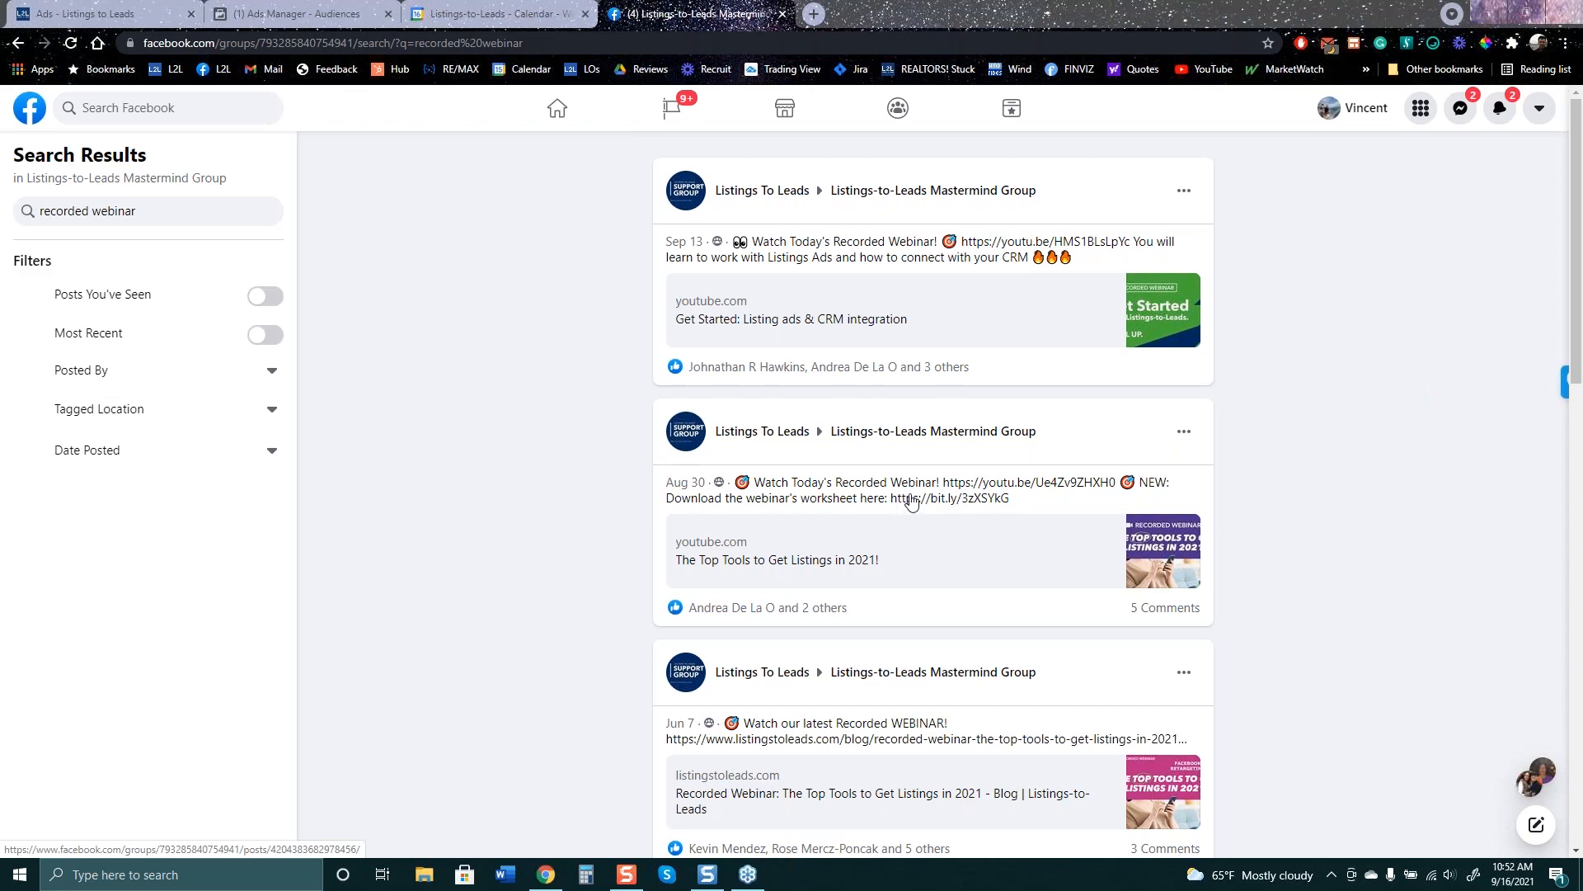
scroll(955, 569, down, 3)
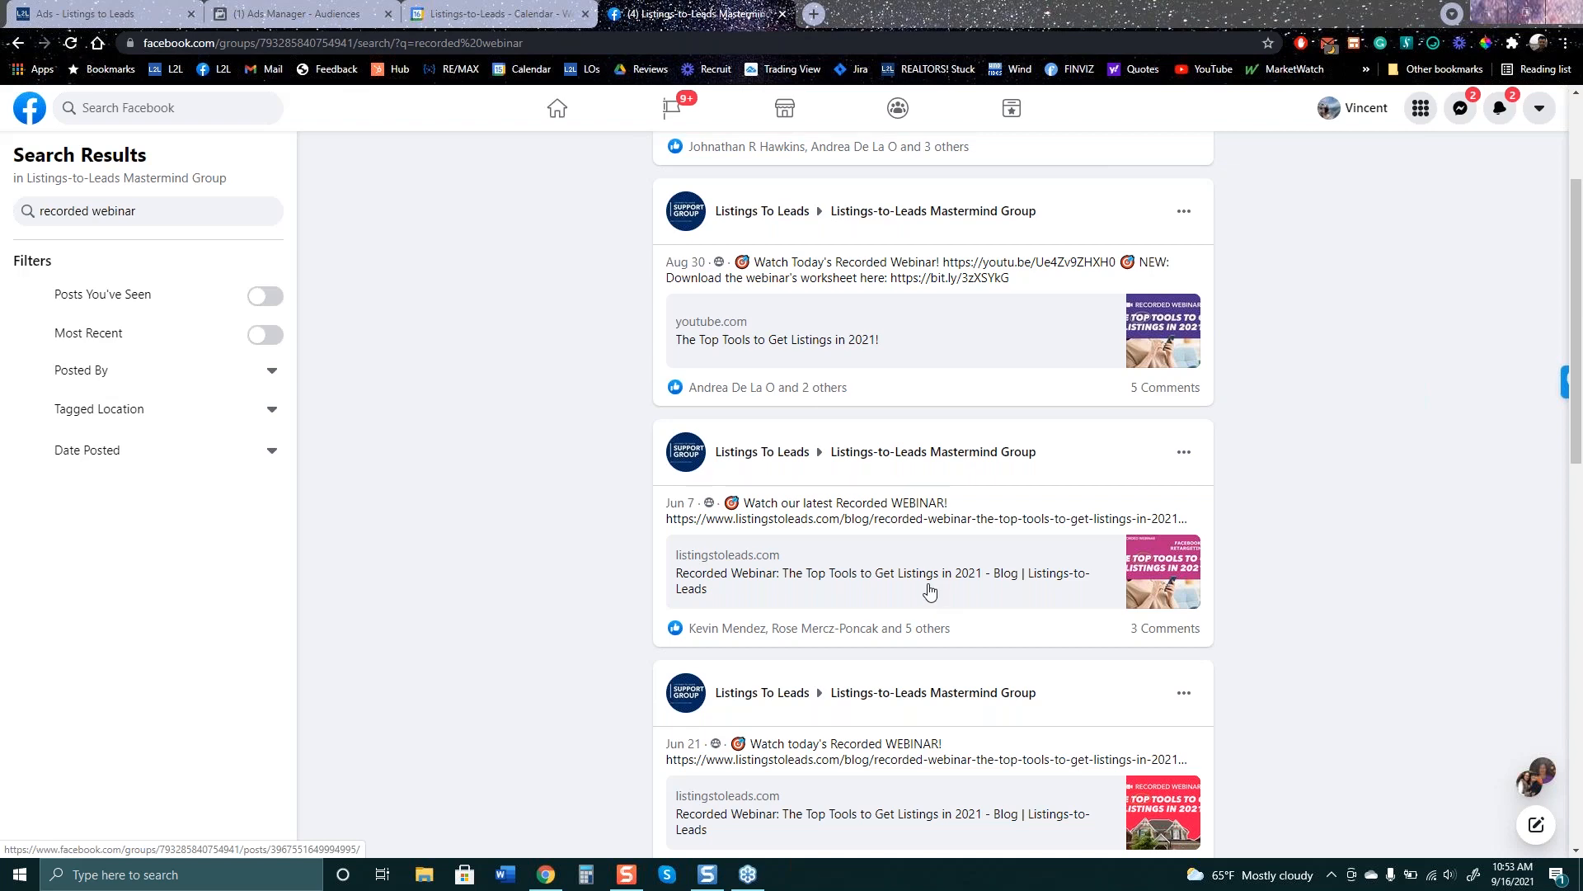
scroll(929, 595, down, 1)
scroll(929, 595, down, 3)
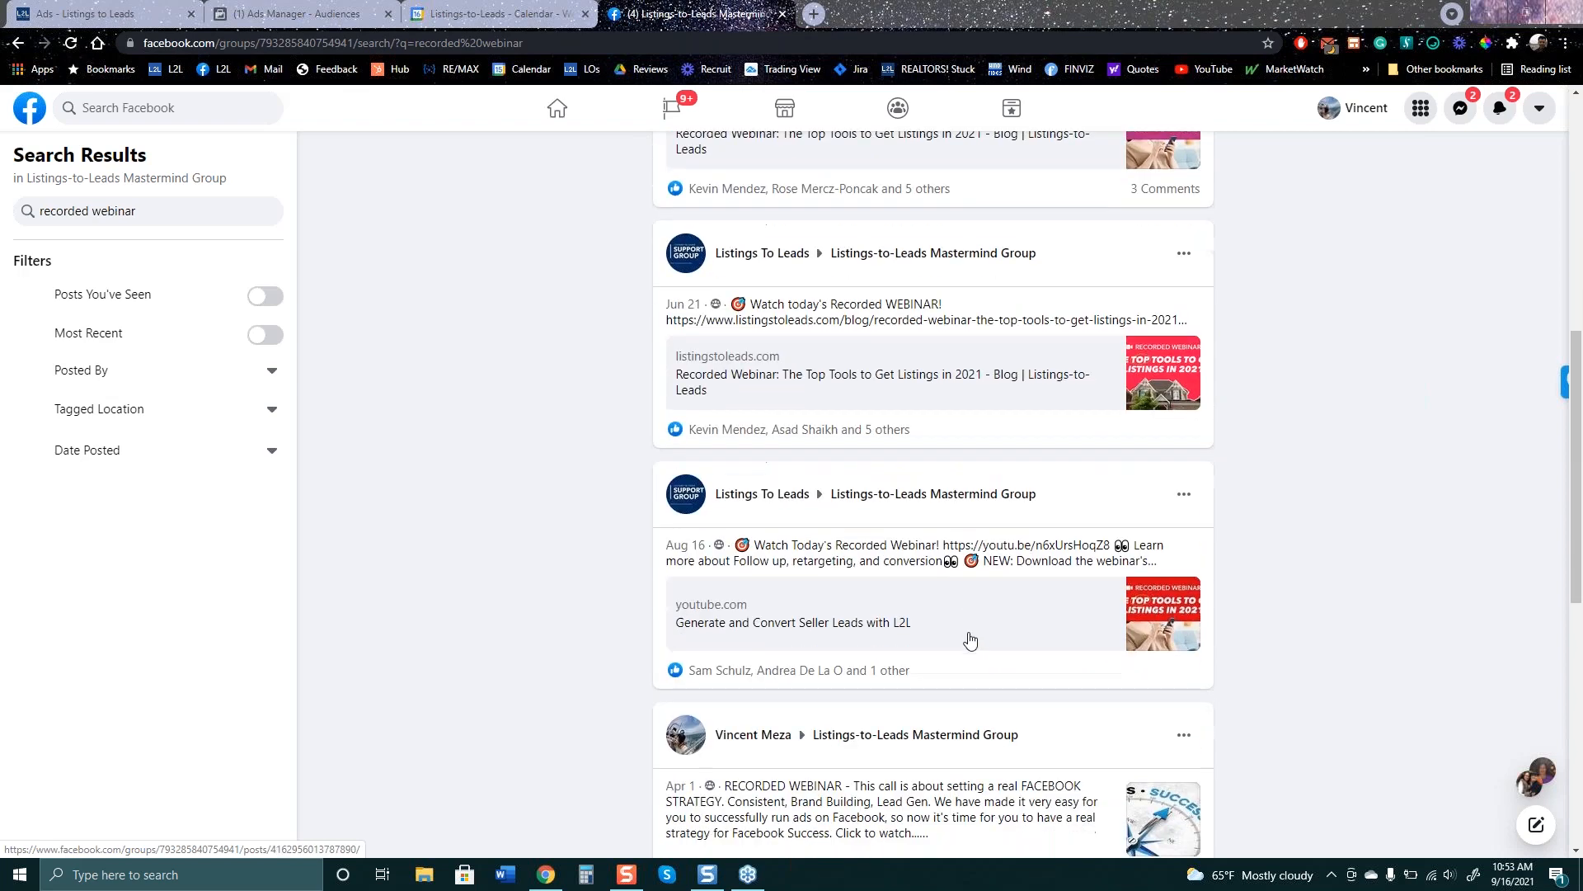
scroll(932, 608, down, 4)
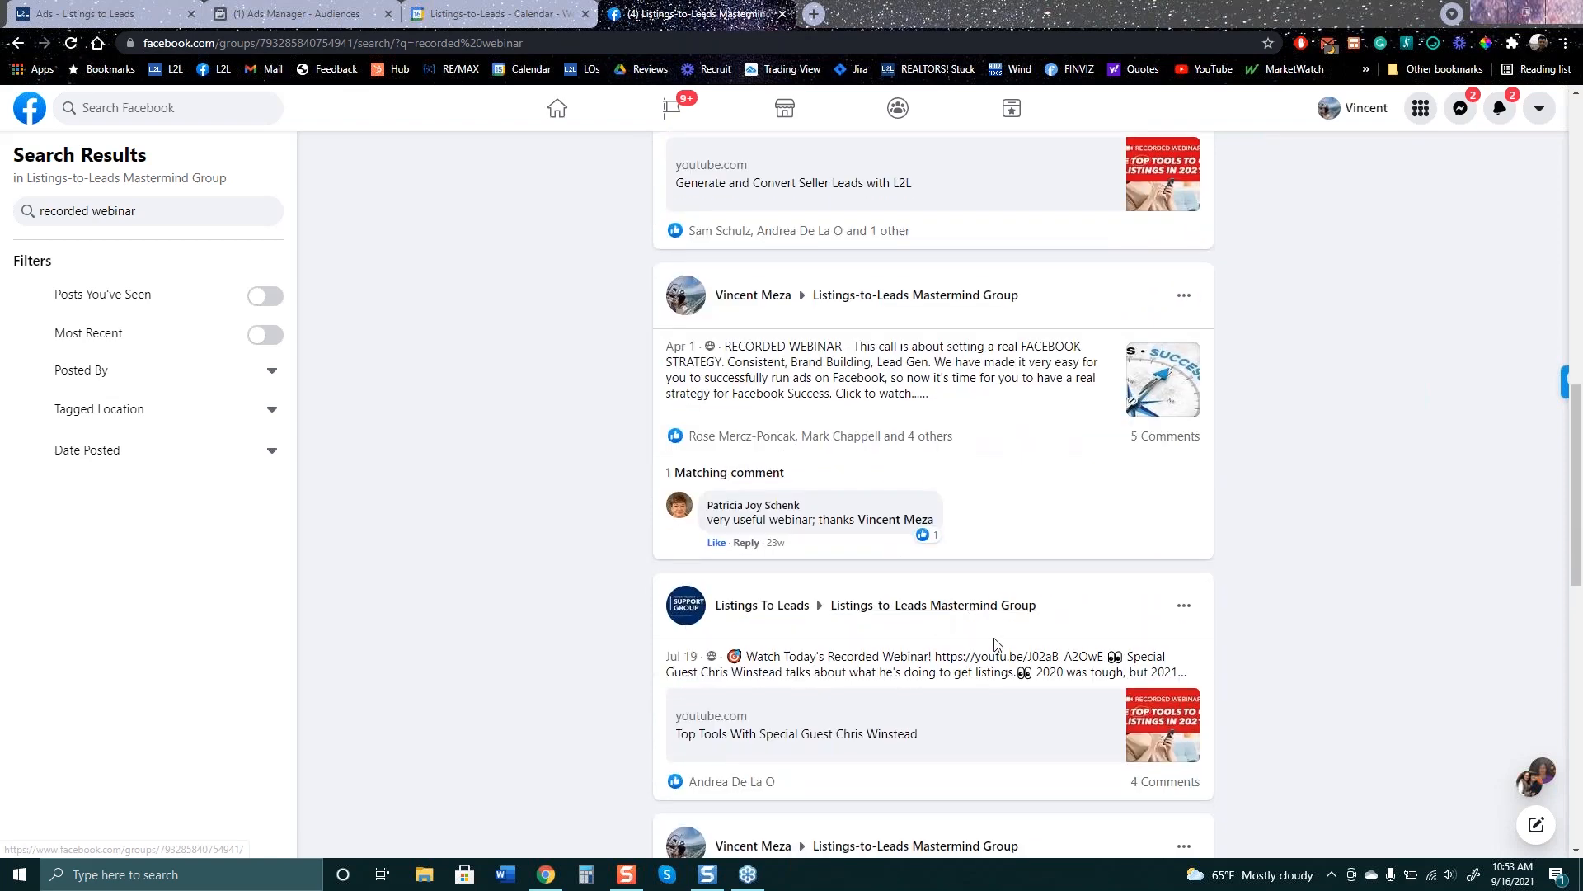
scroll(997, 676, down, 1)
scroll(996, 683, down, 2)
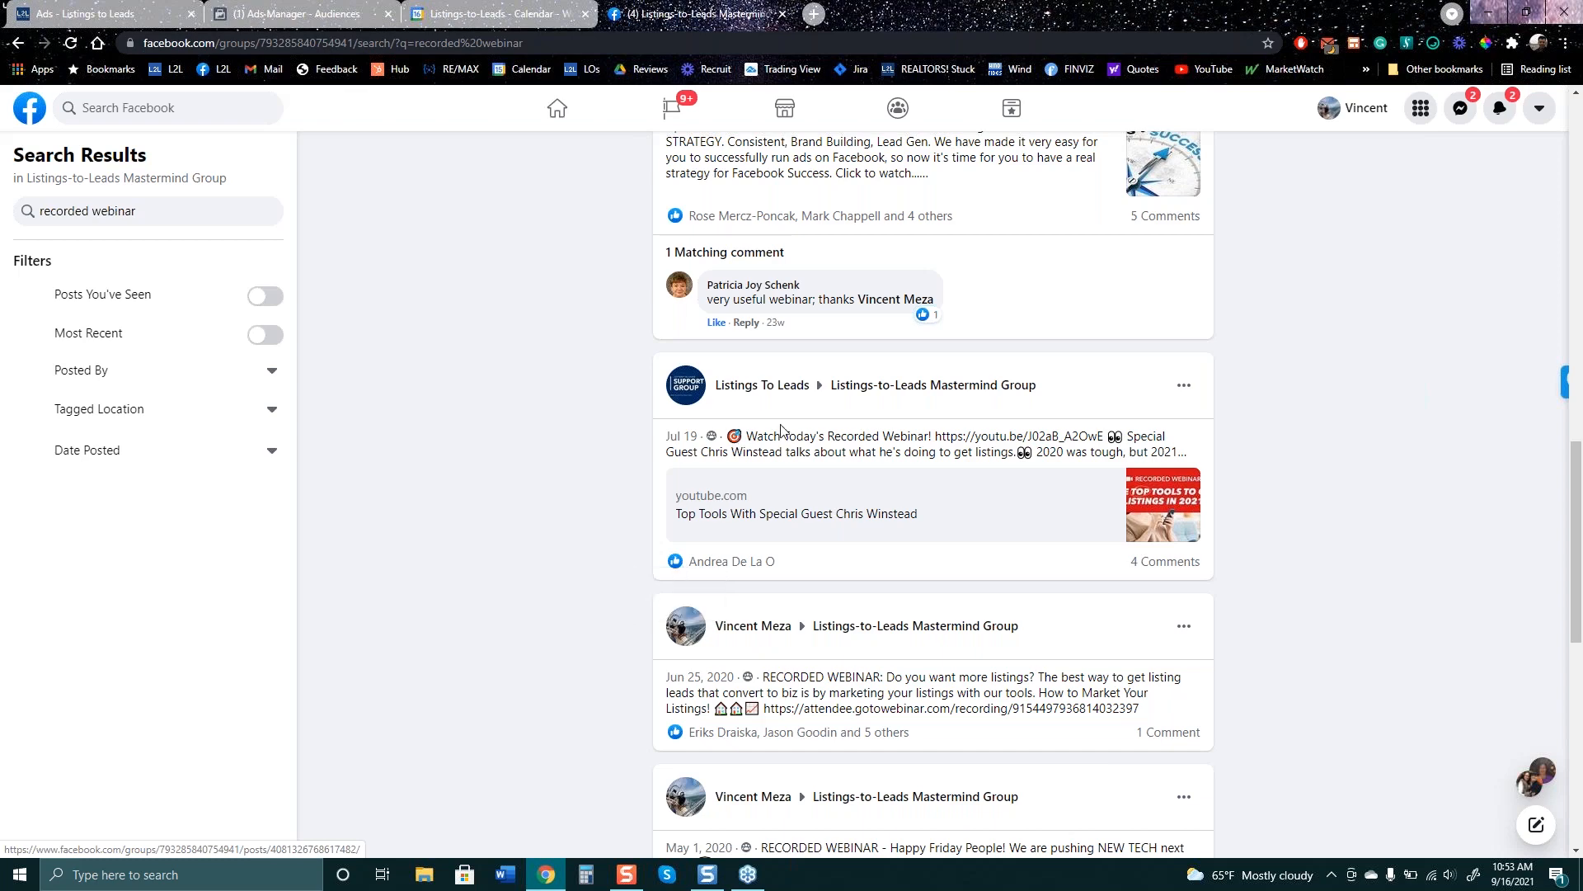
scroll(921, 608, up, 3)
scroll(924, 644, up, 5)
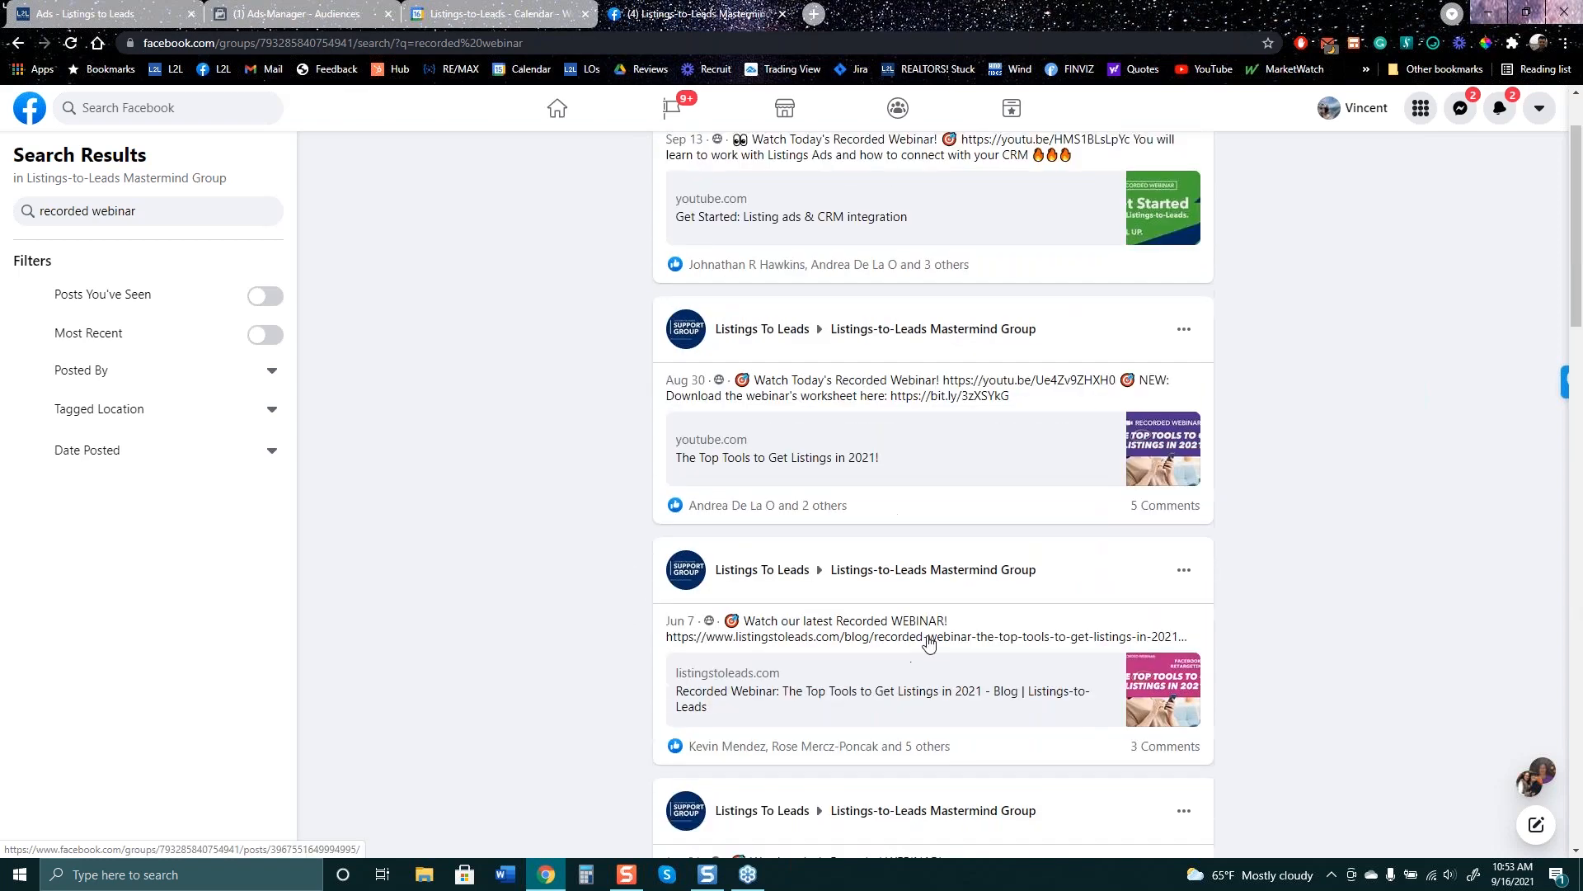
- Search the group for a member by name and open their neighborhood farming post
click(198, 211)
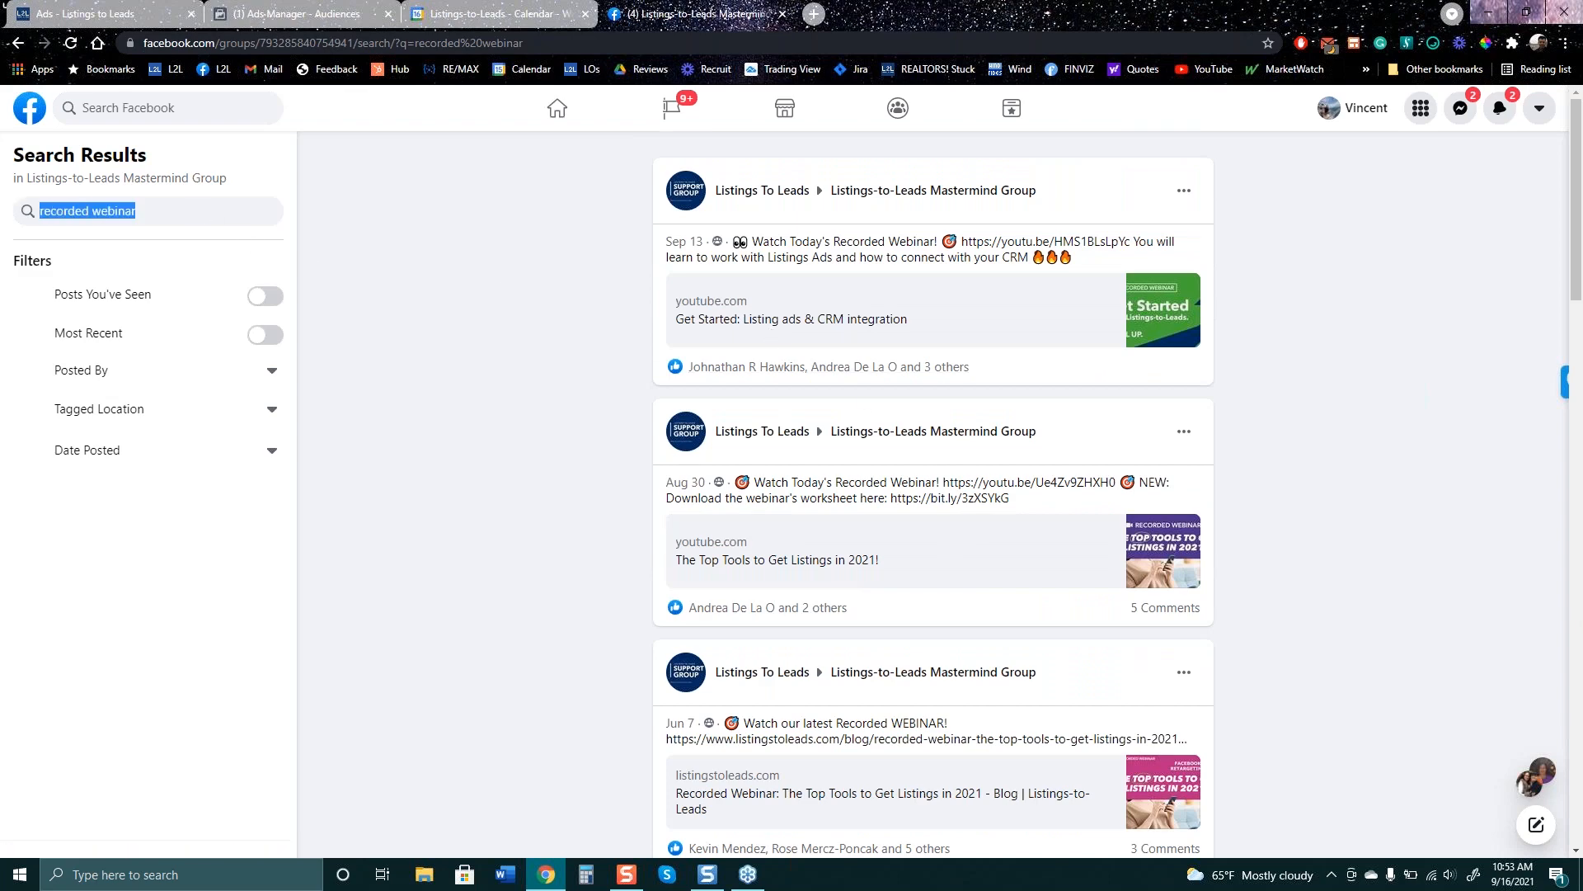
text(chri)
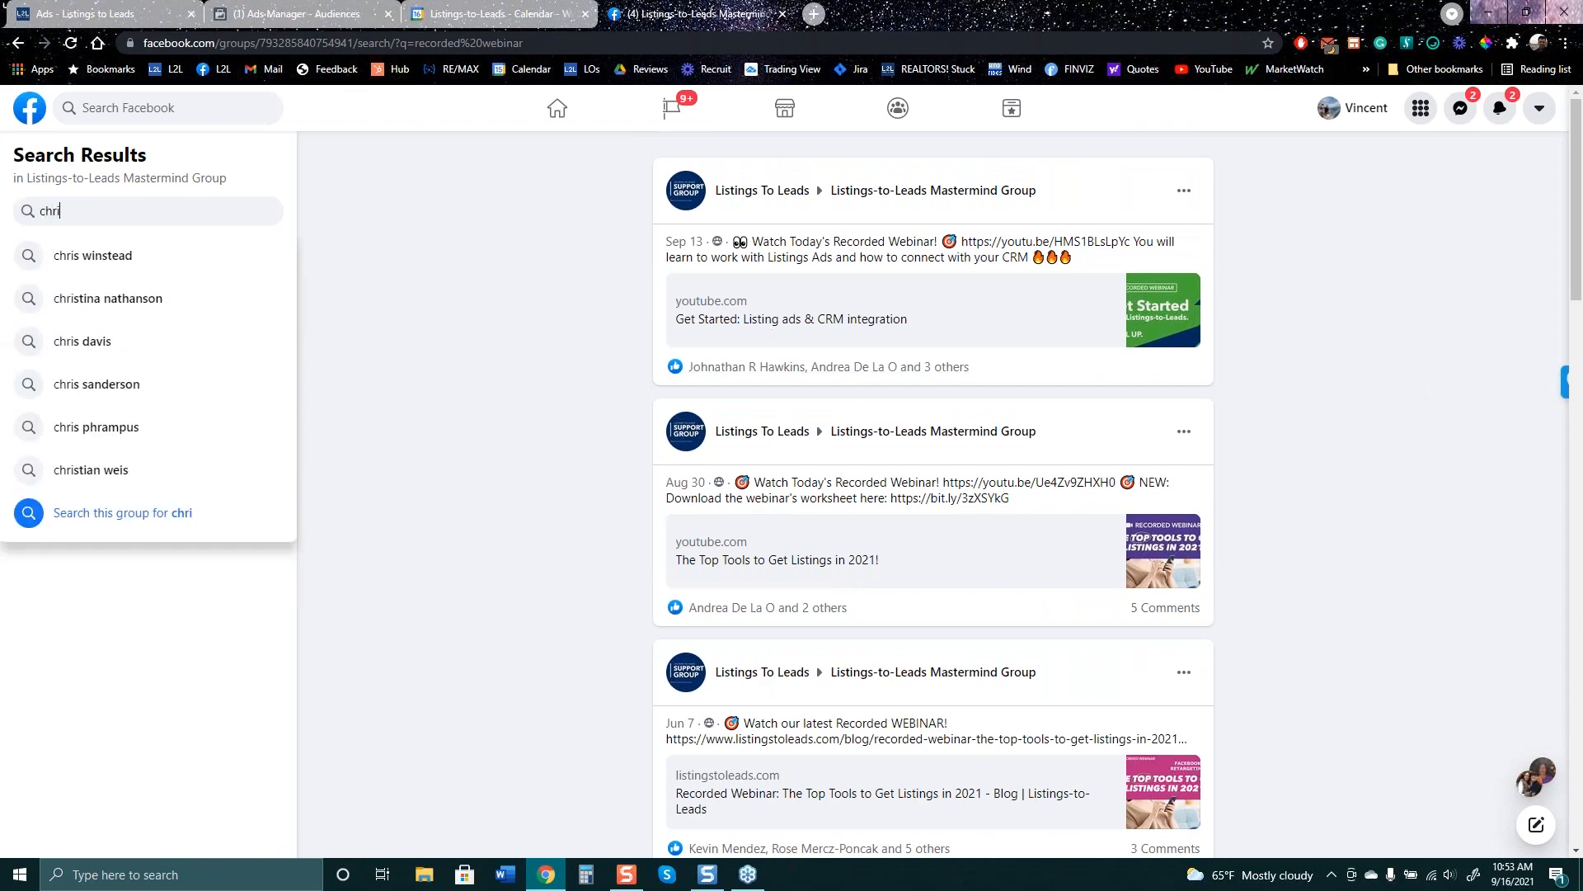
key(Down)
key(Return)
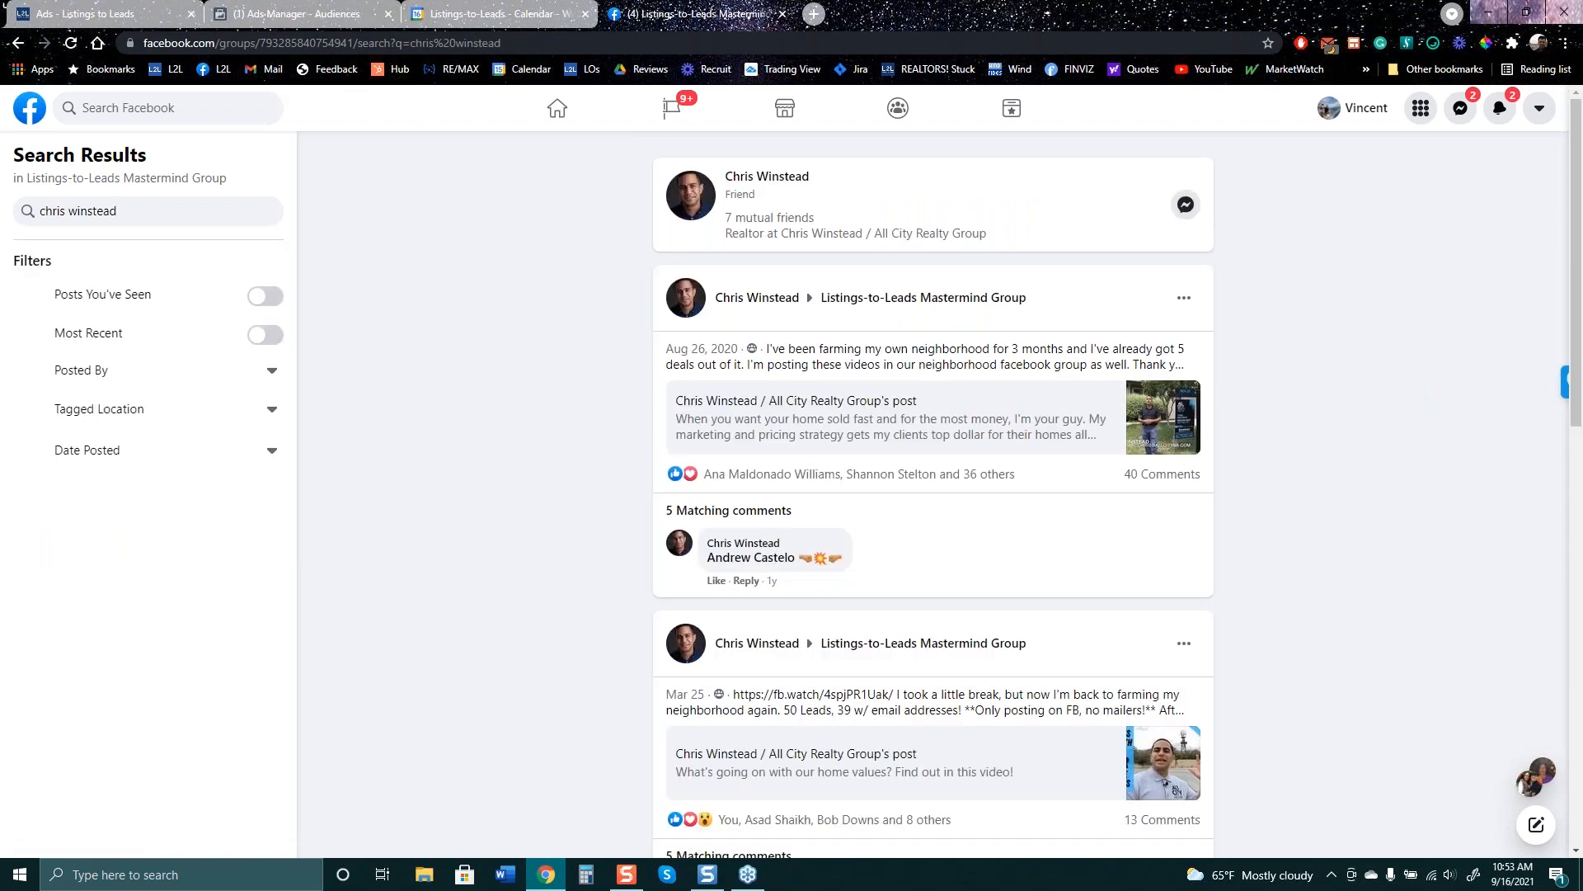
click(929, 412)
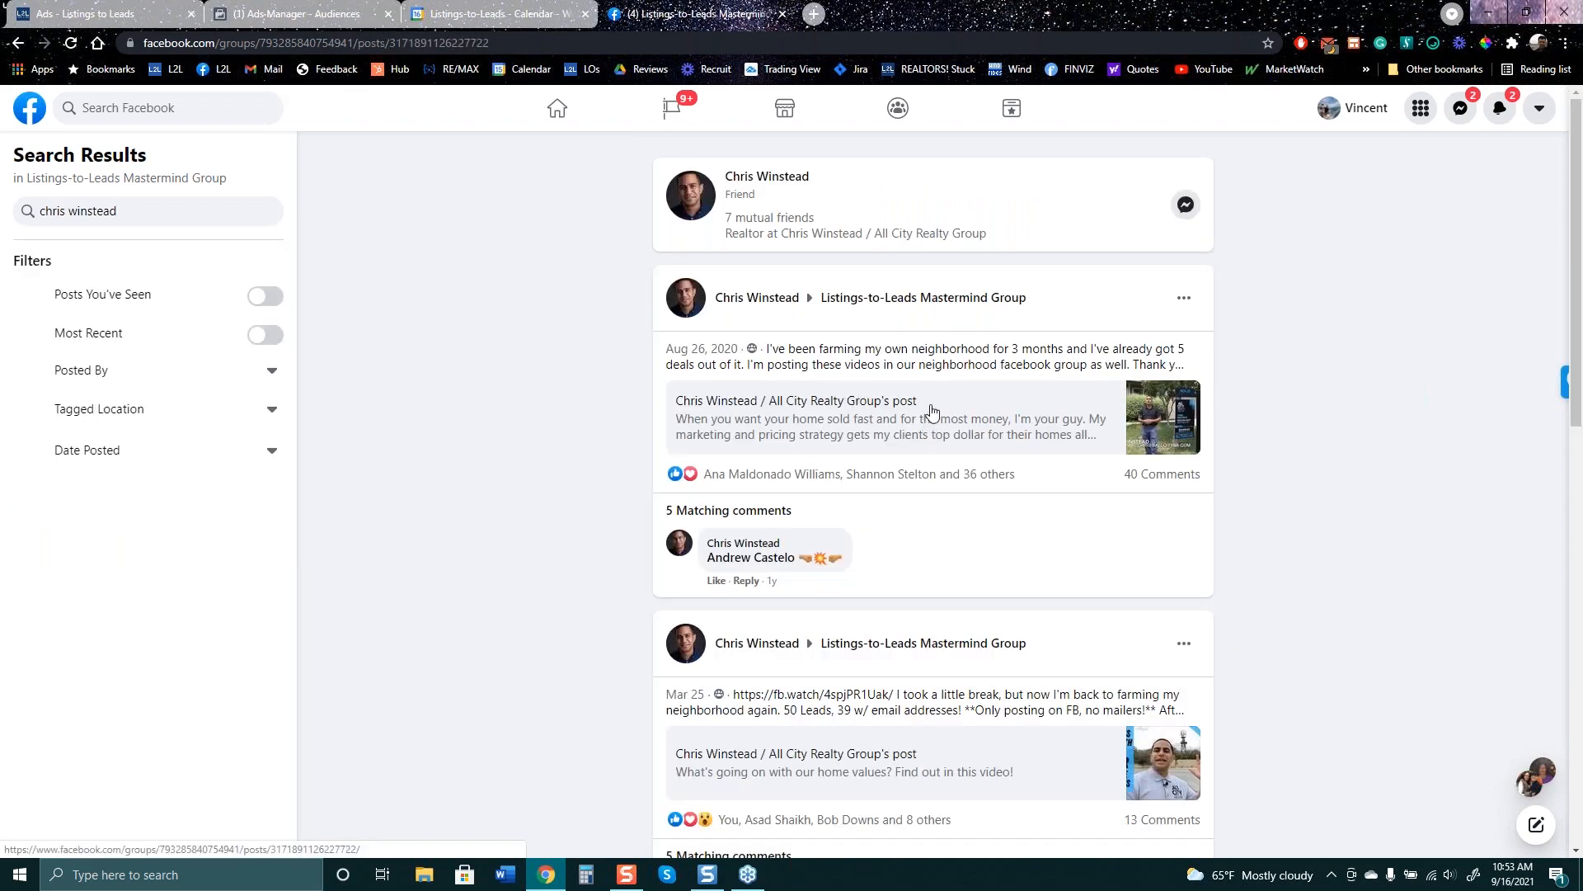
scroll(515, 620, down, 3)
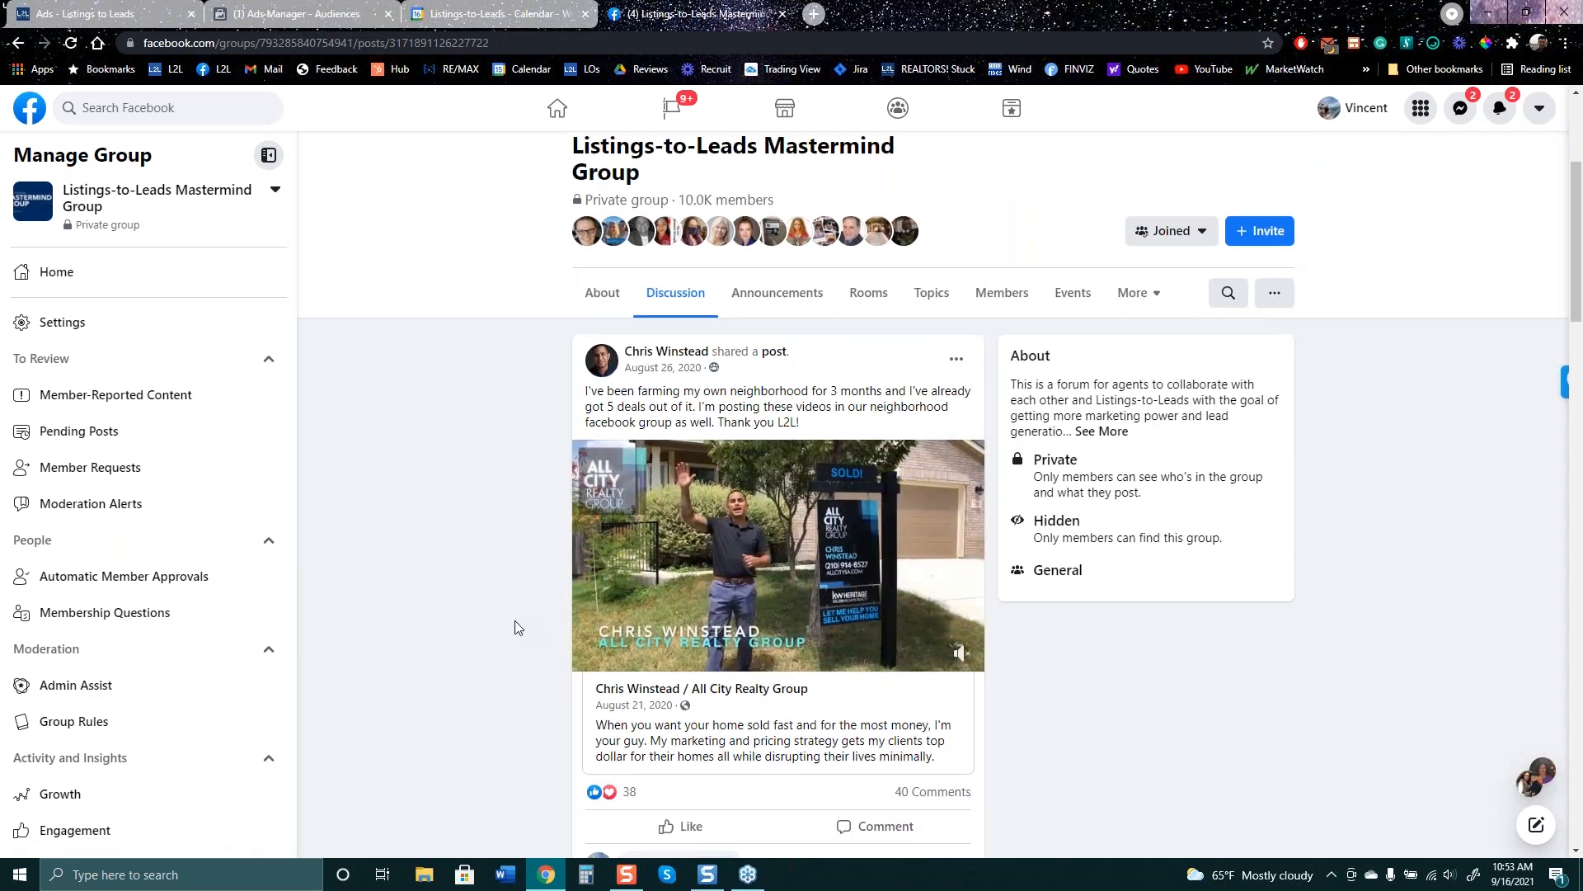
scroll(515, 624, up, 3)
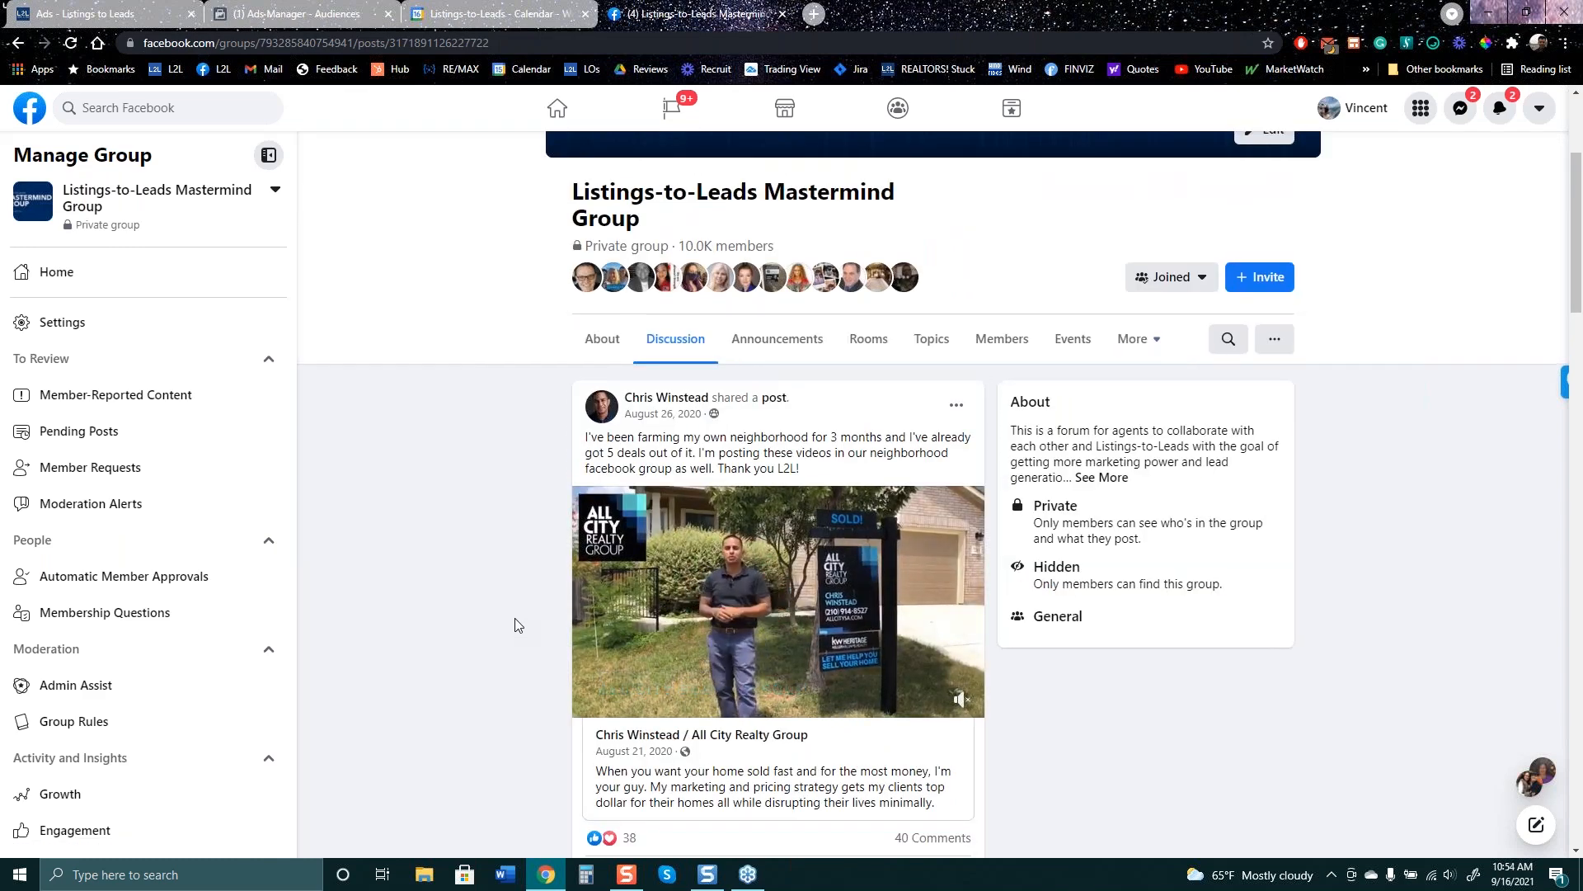
scroll(509, 627, down, 3)
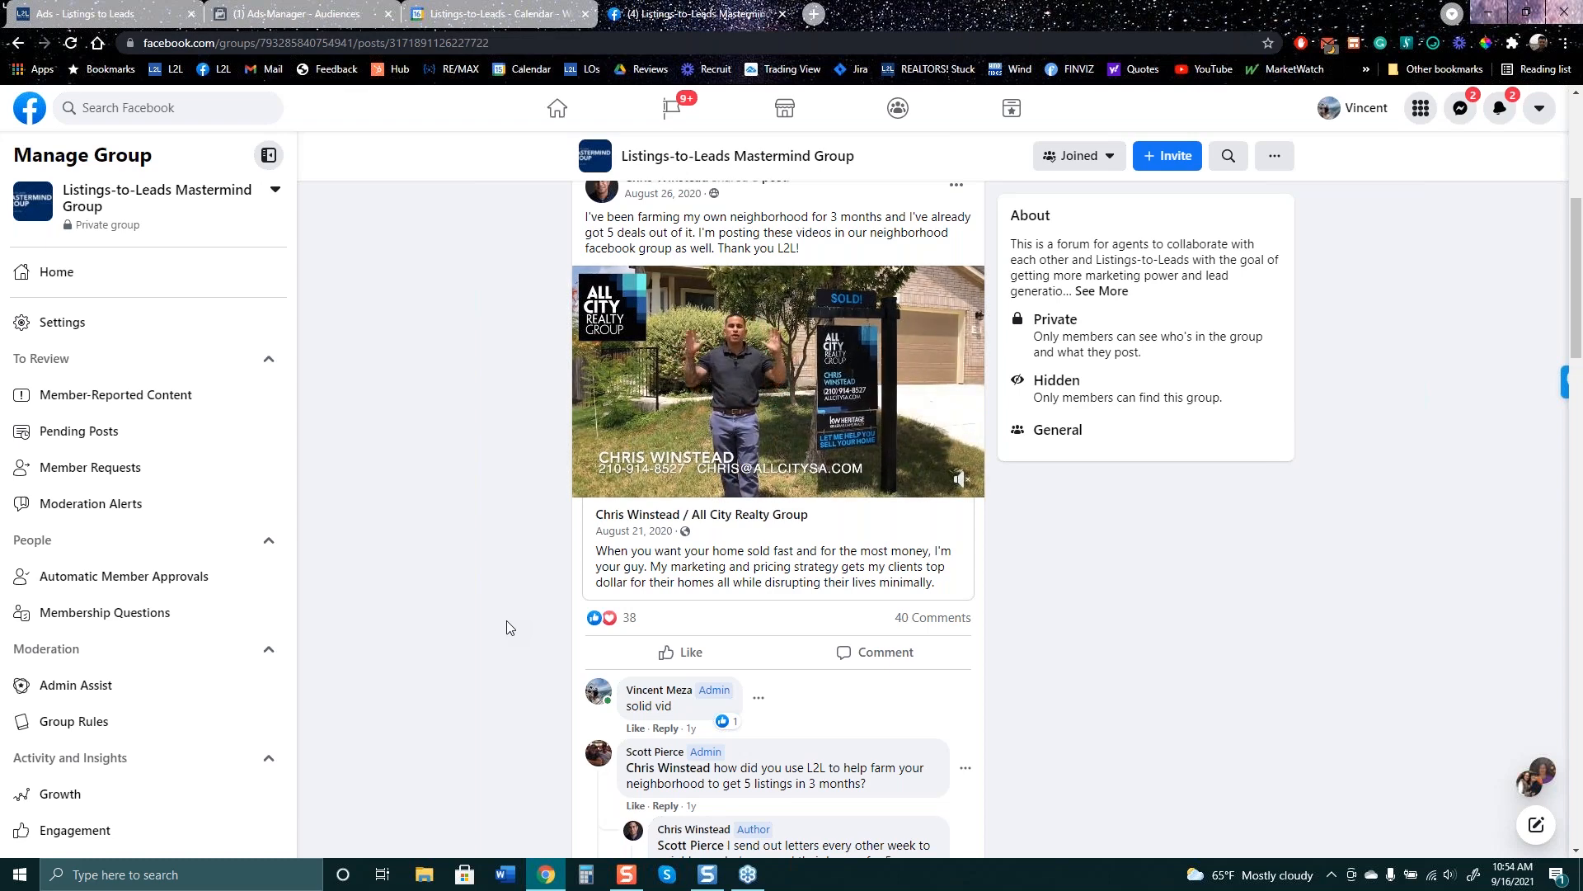
scroll(538, 466, up, 6)
scroll(894, 601, down, 3)
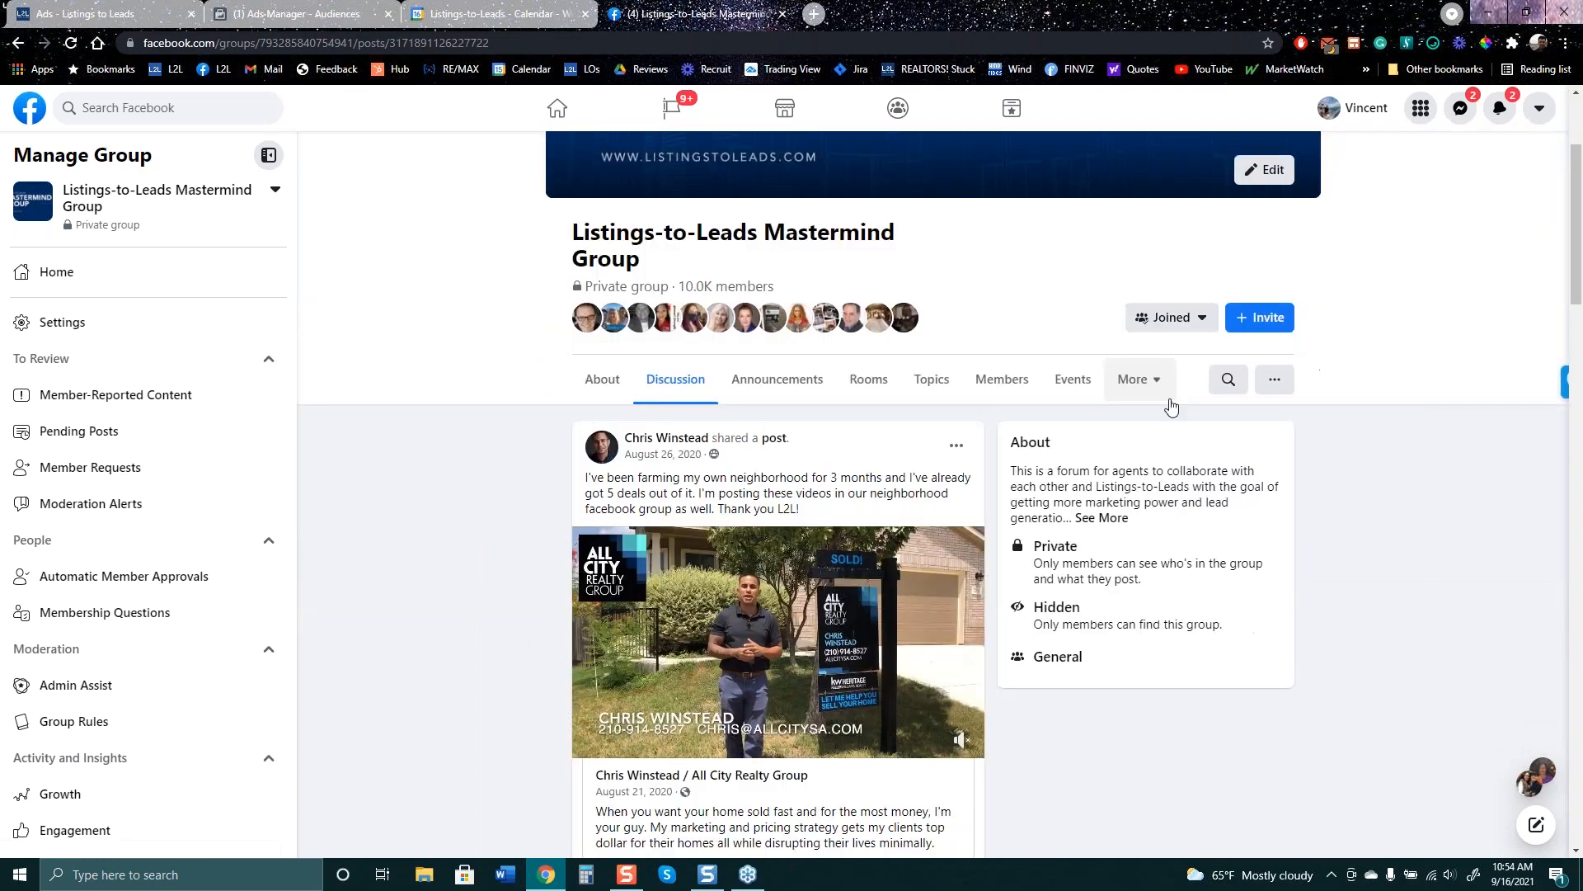
- Search the group again for a different member's posts by name
click(1231, 383)
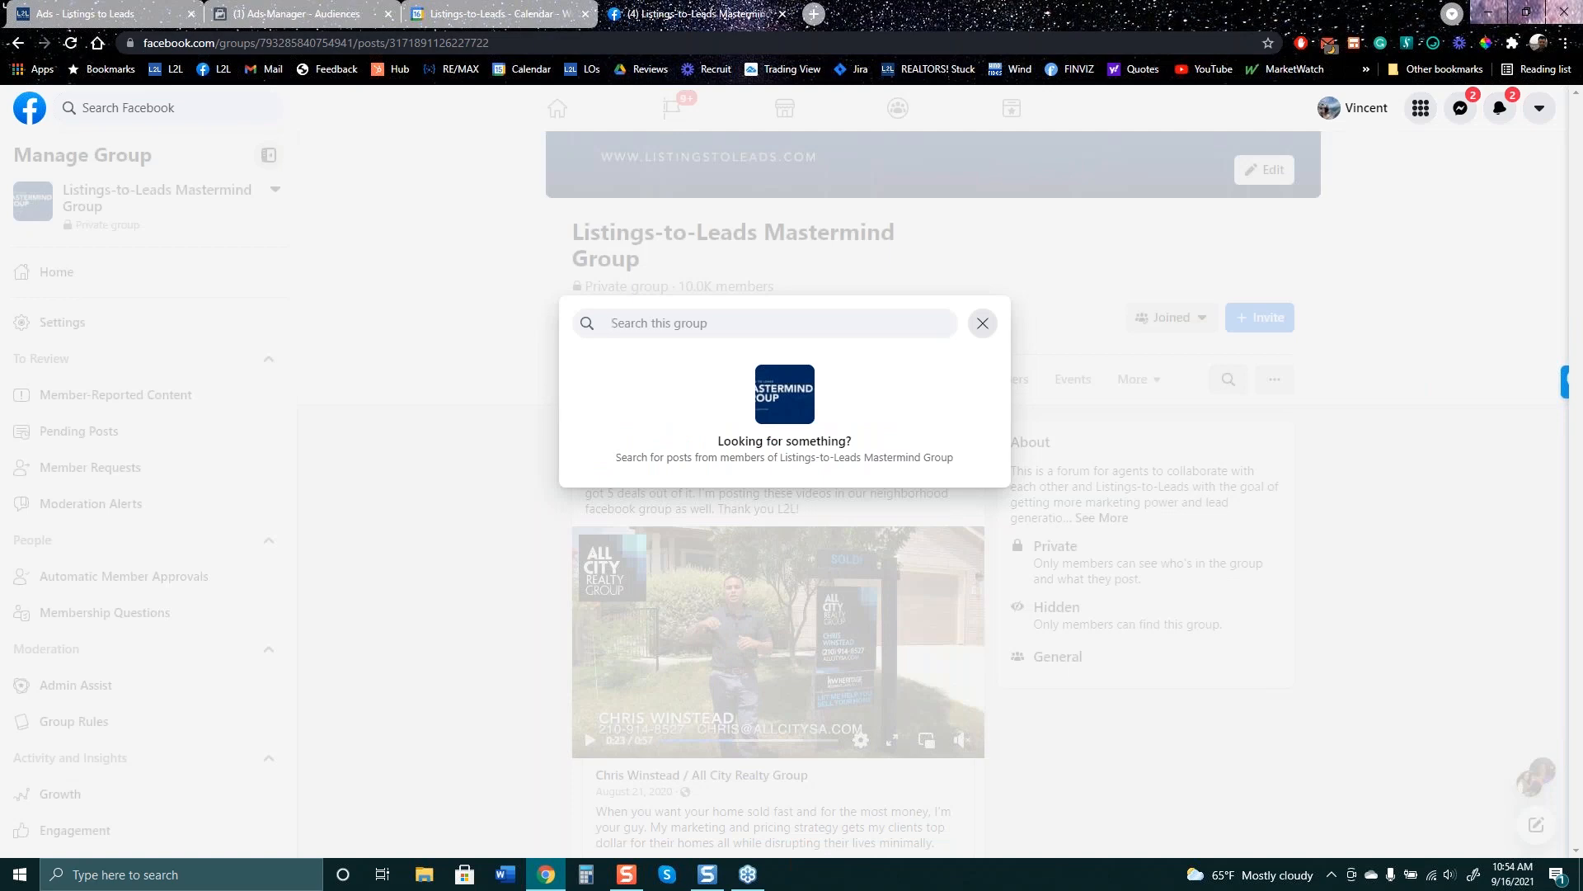
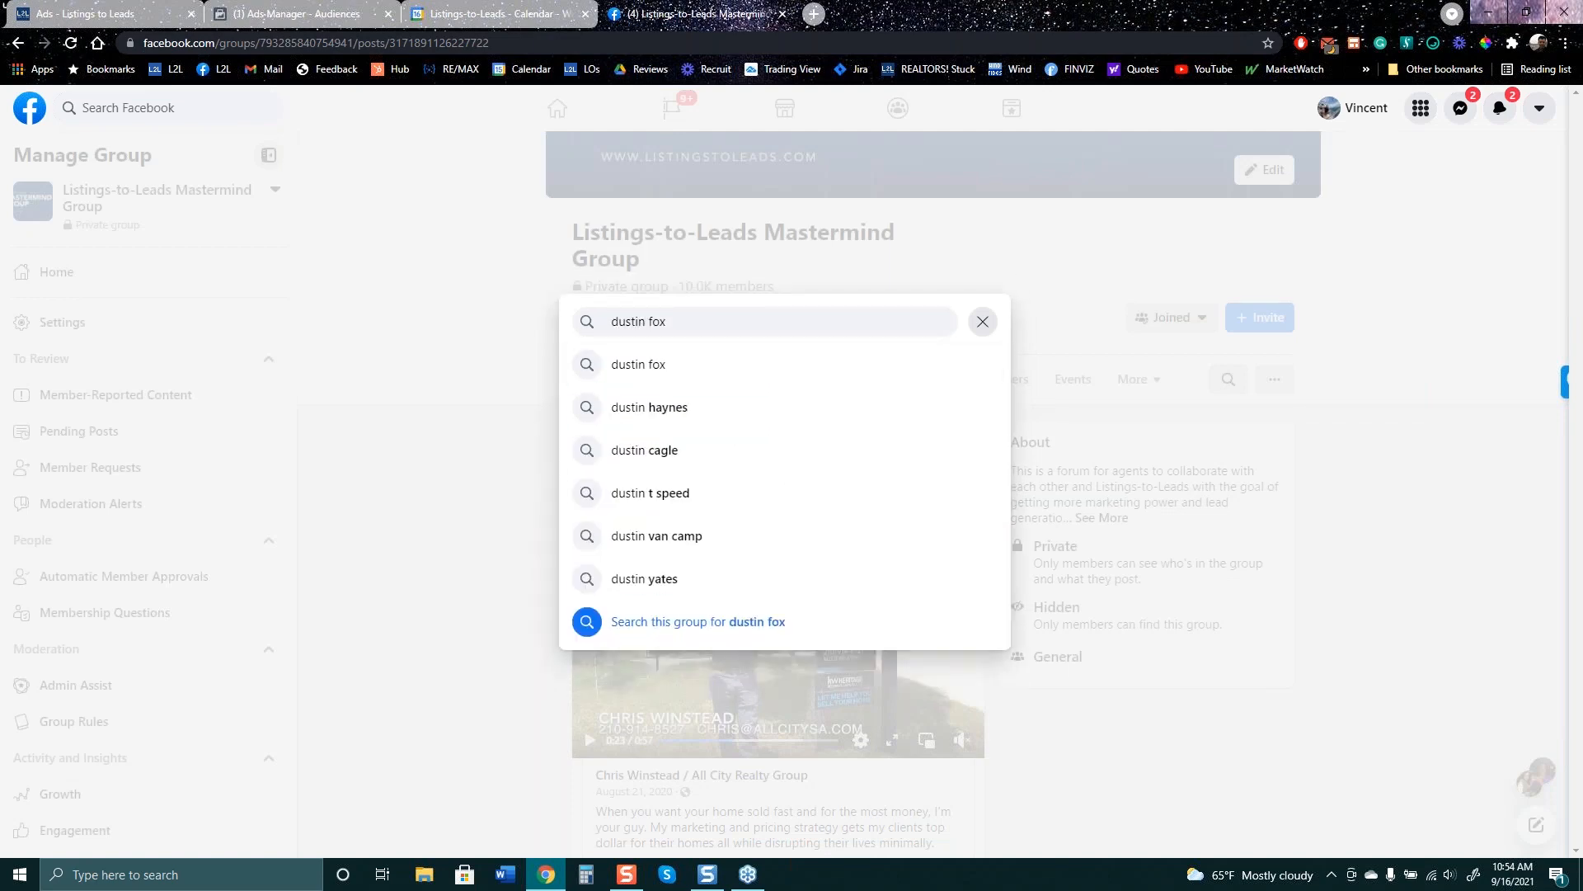
key(Return)
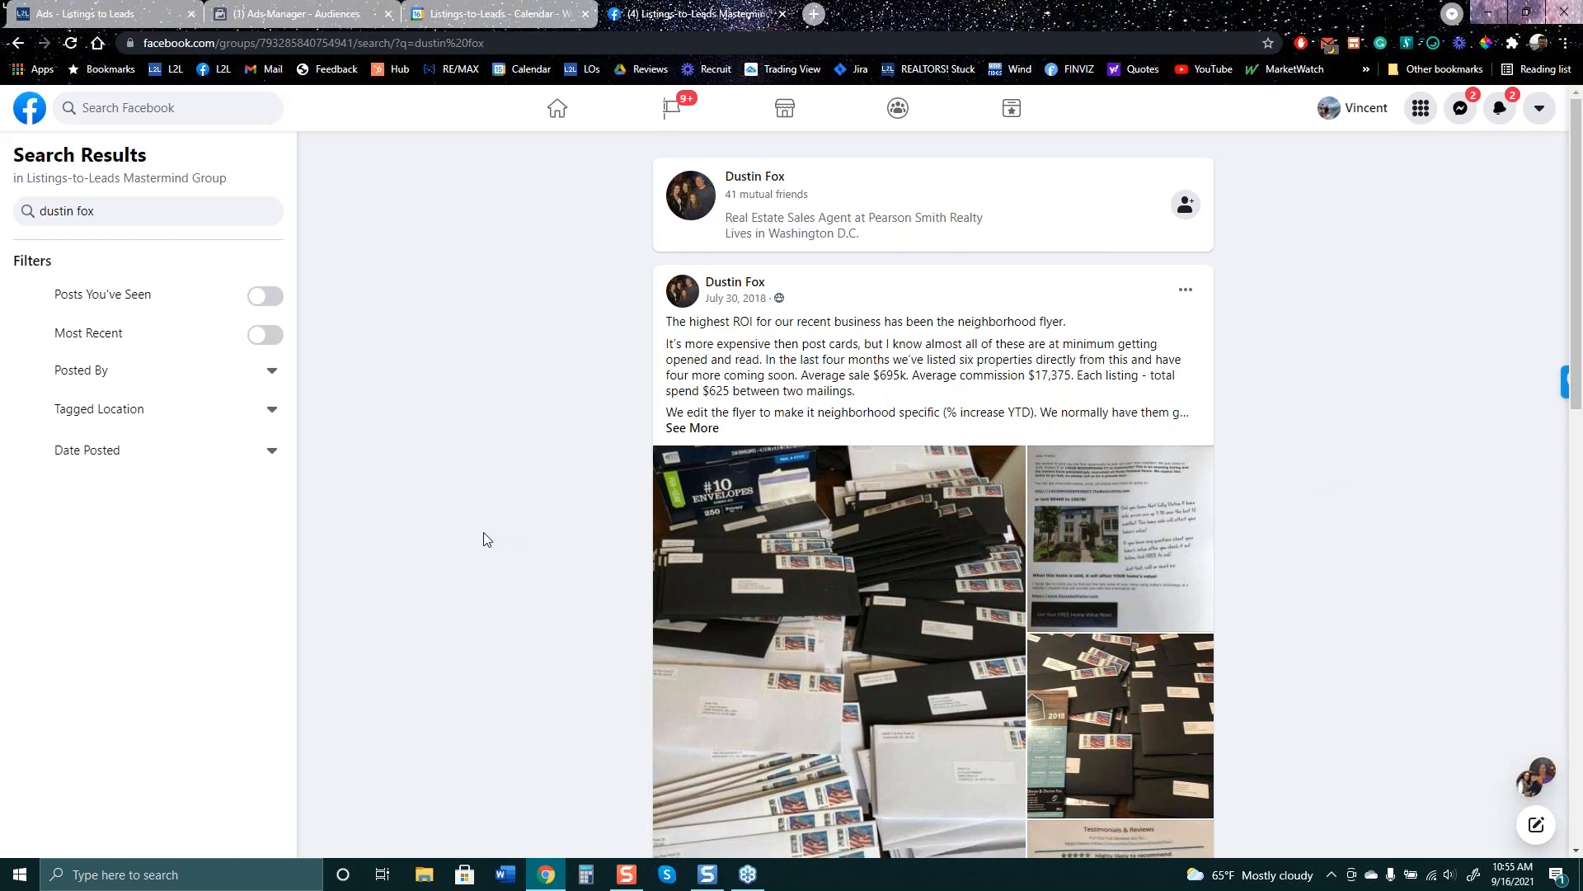
- Close the Create a Lookalike Audience dialog on the Ads Manager Audiences page
click(294, 17)
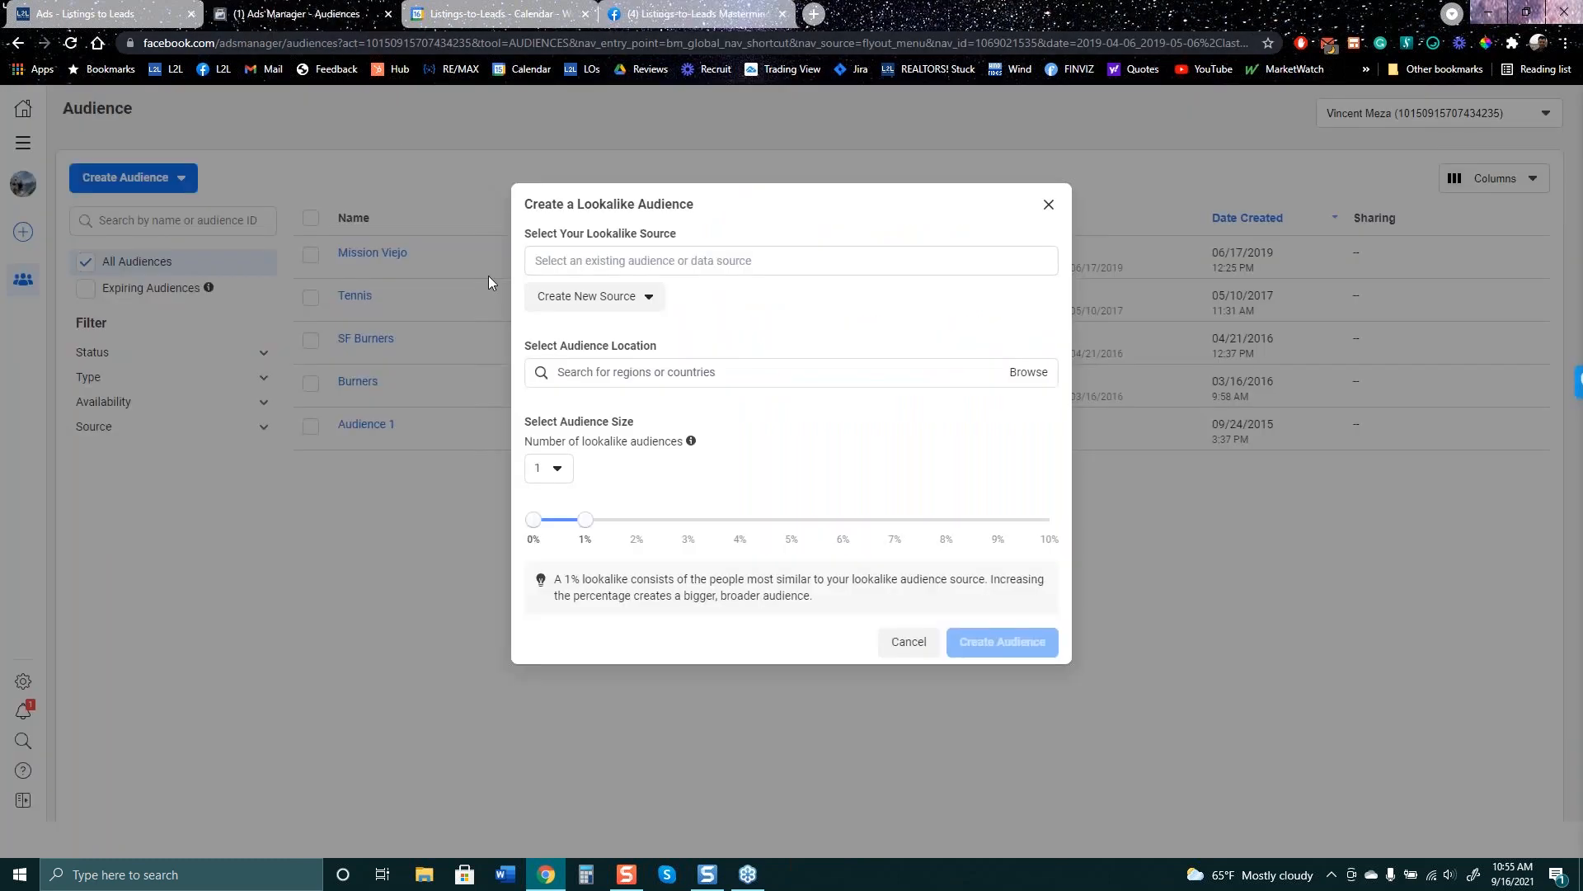
click(1048, 204)
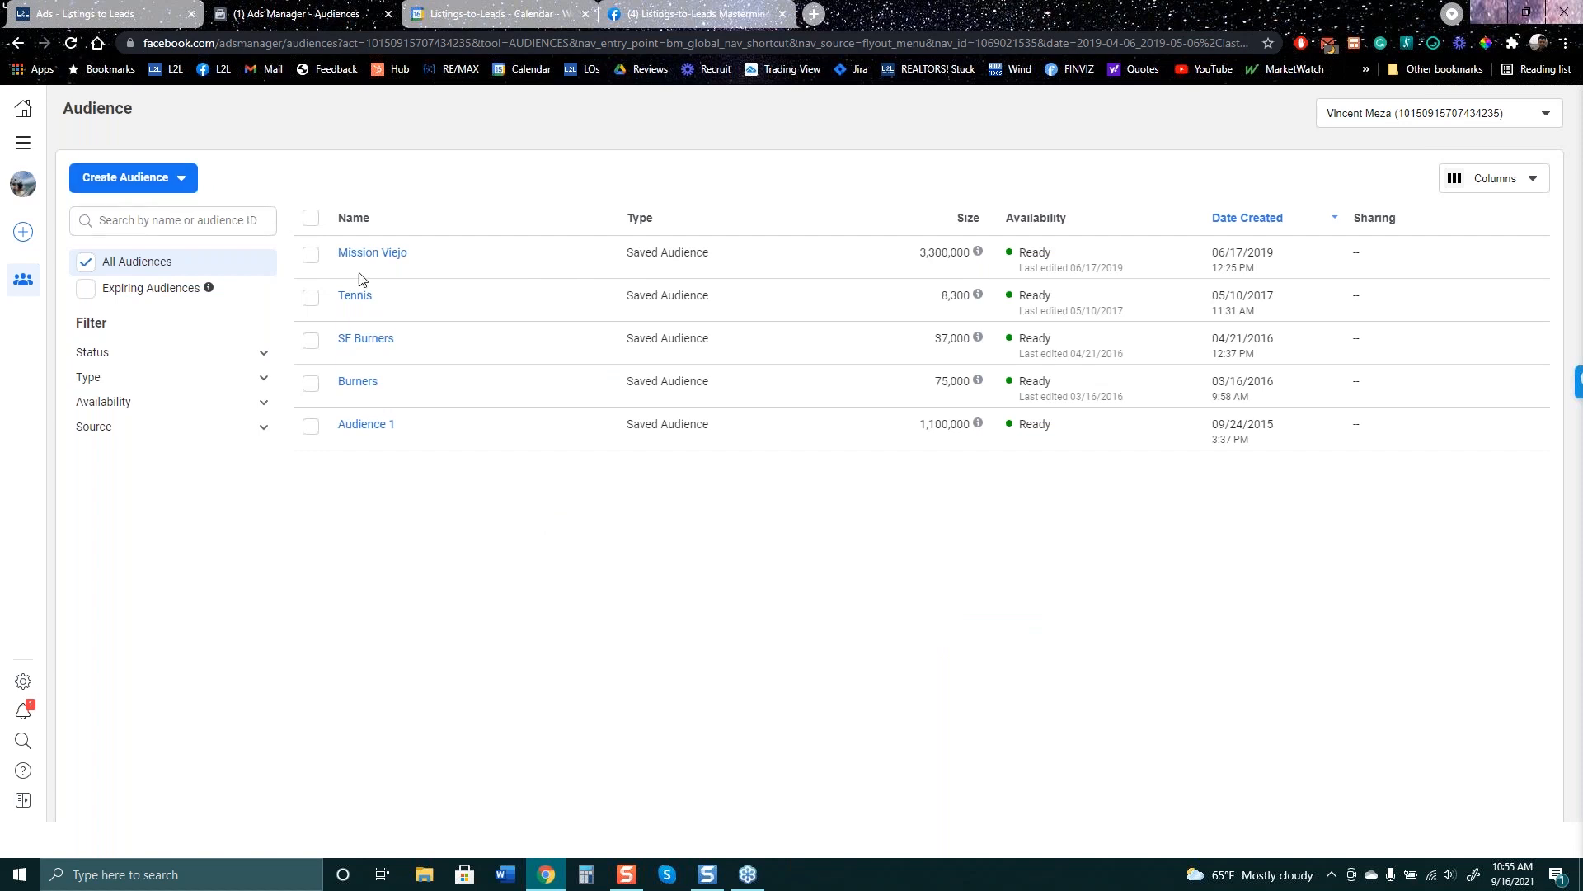
mouse_move(363, 254)
- Switch Advanced Options on for the Home Repairs ad and scroll through every form section
click(125, 25)
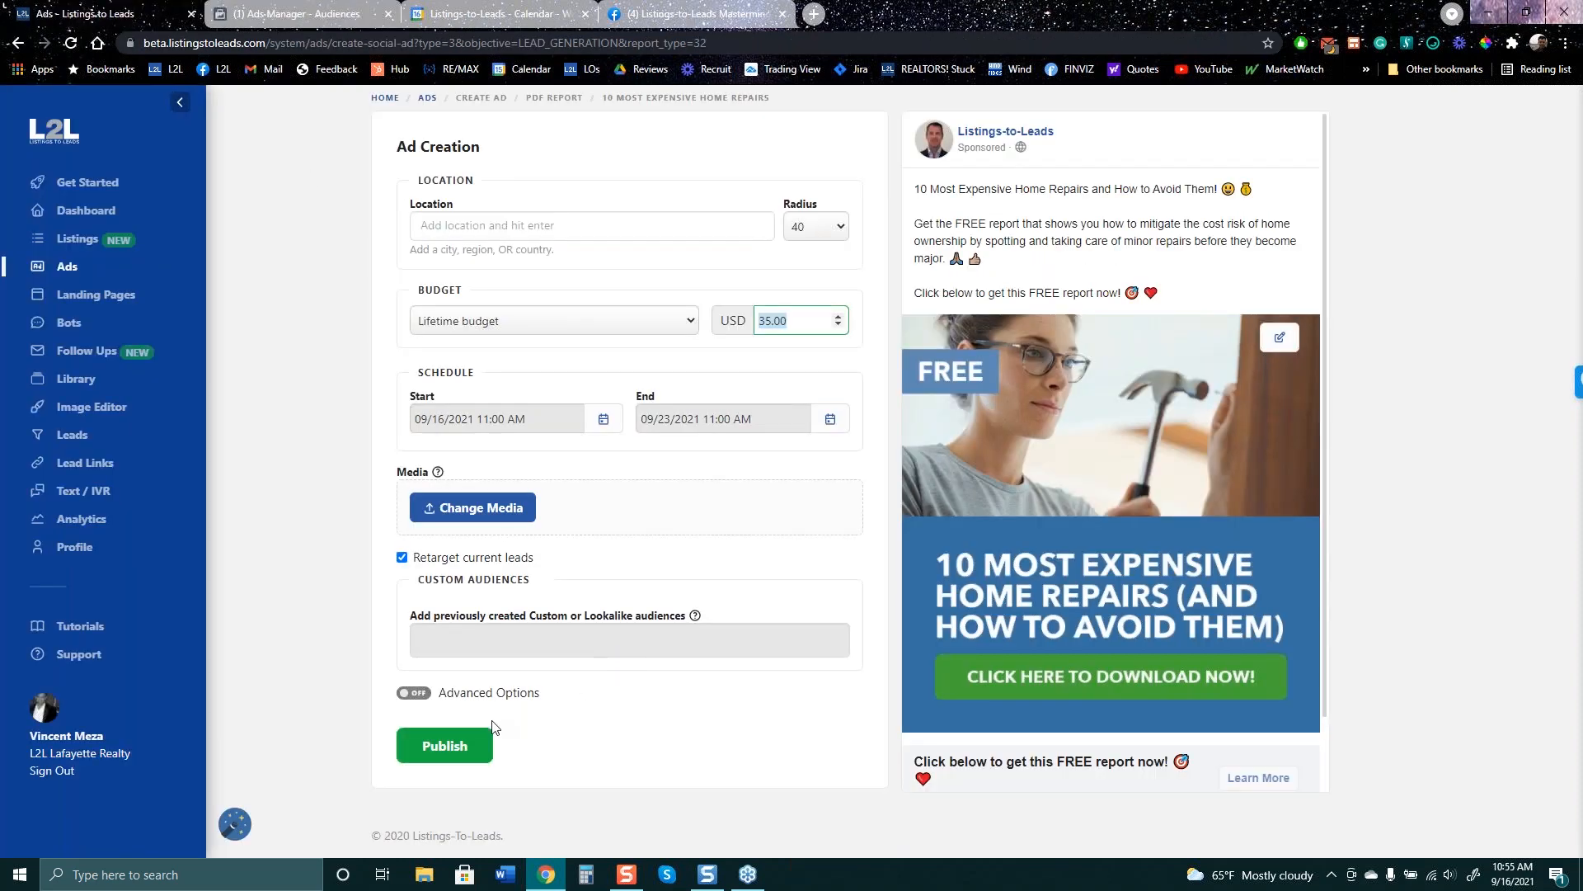
click(413, 693)
scroll(657, 702, down, 1)
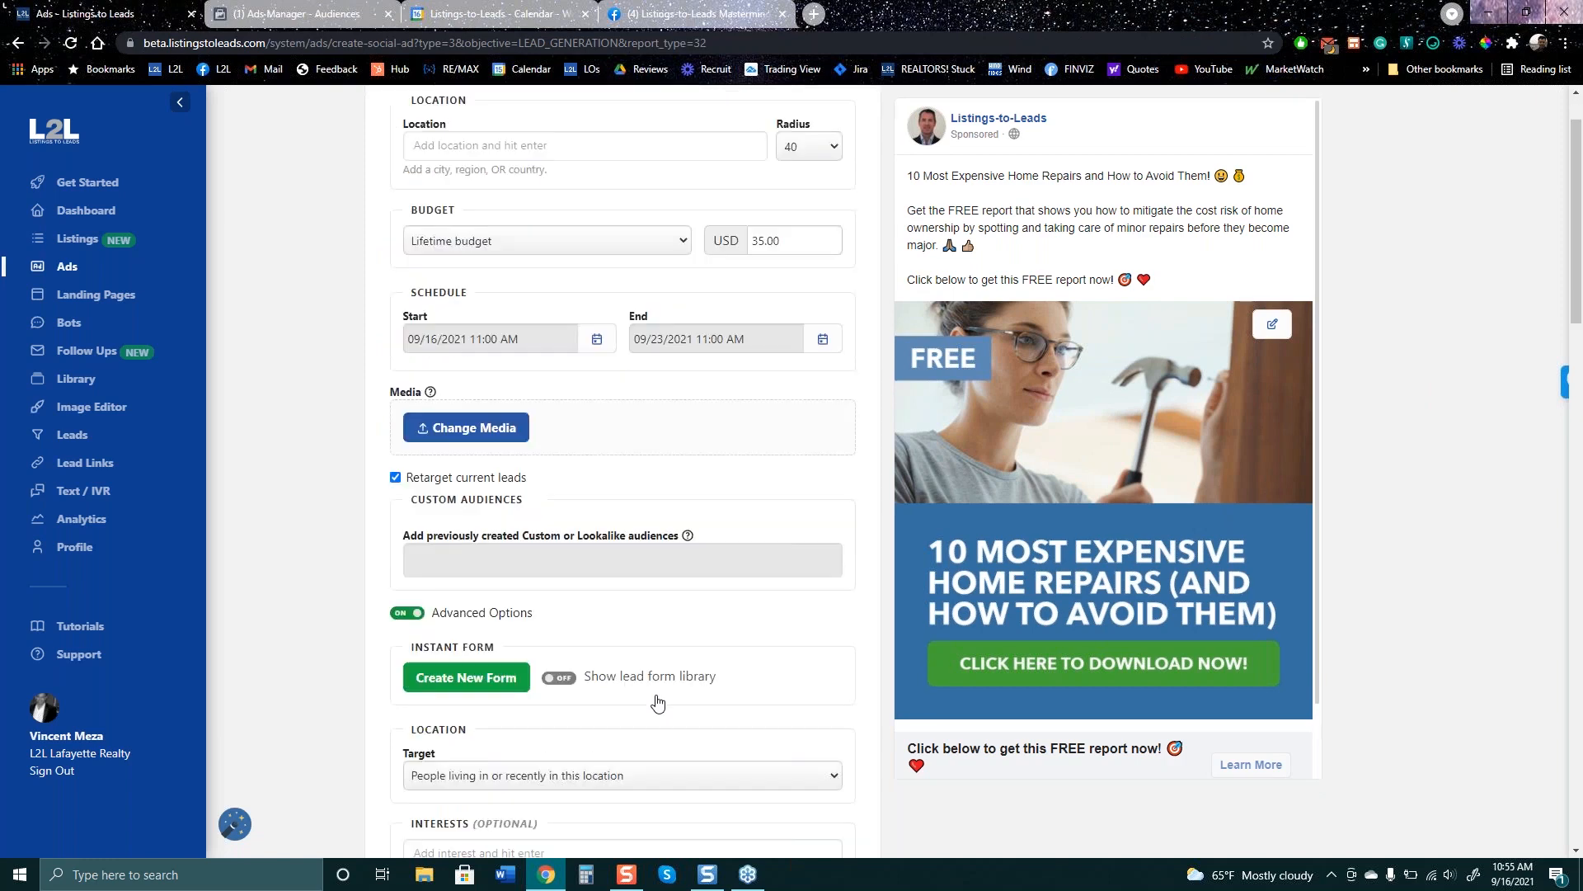
scroll(658, 702, down, 5)
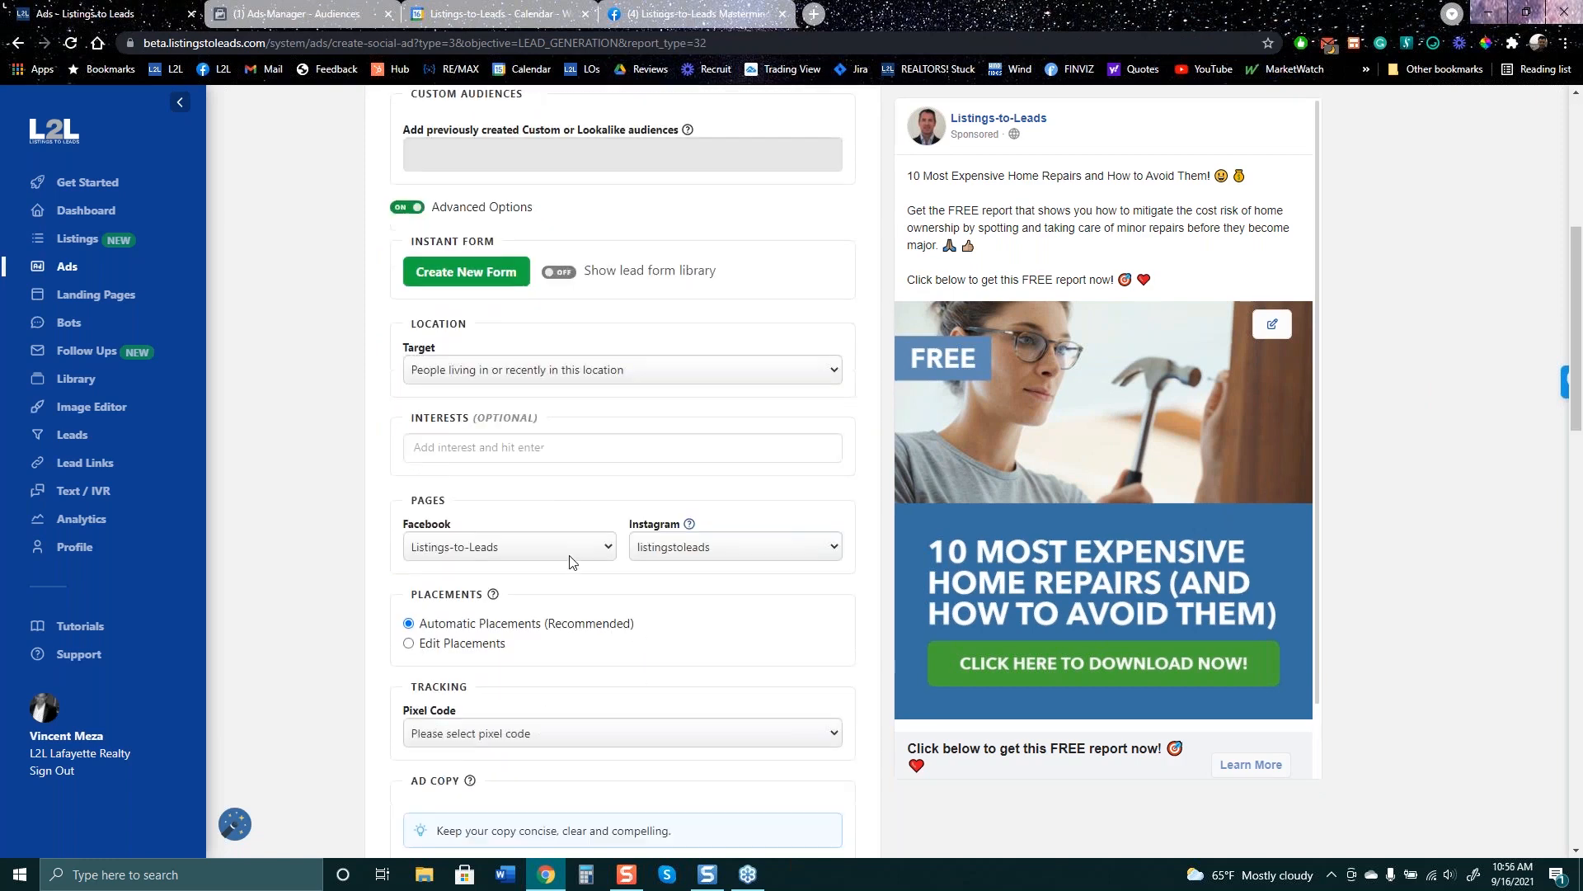
scroll(569, 561, down, 7)
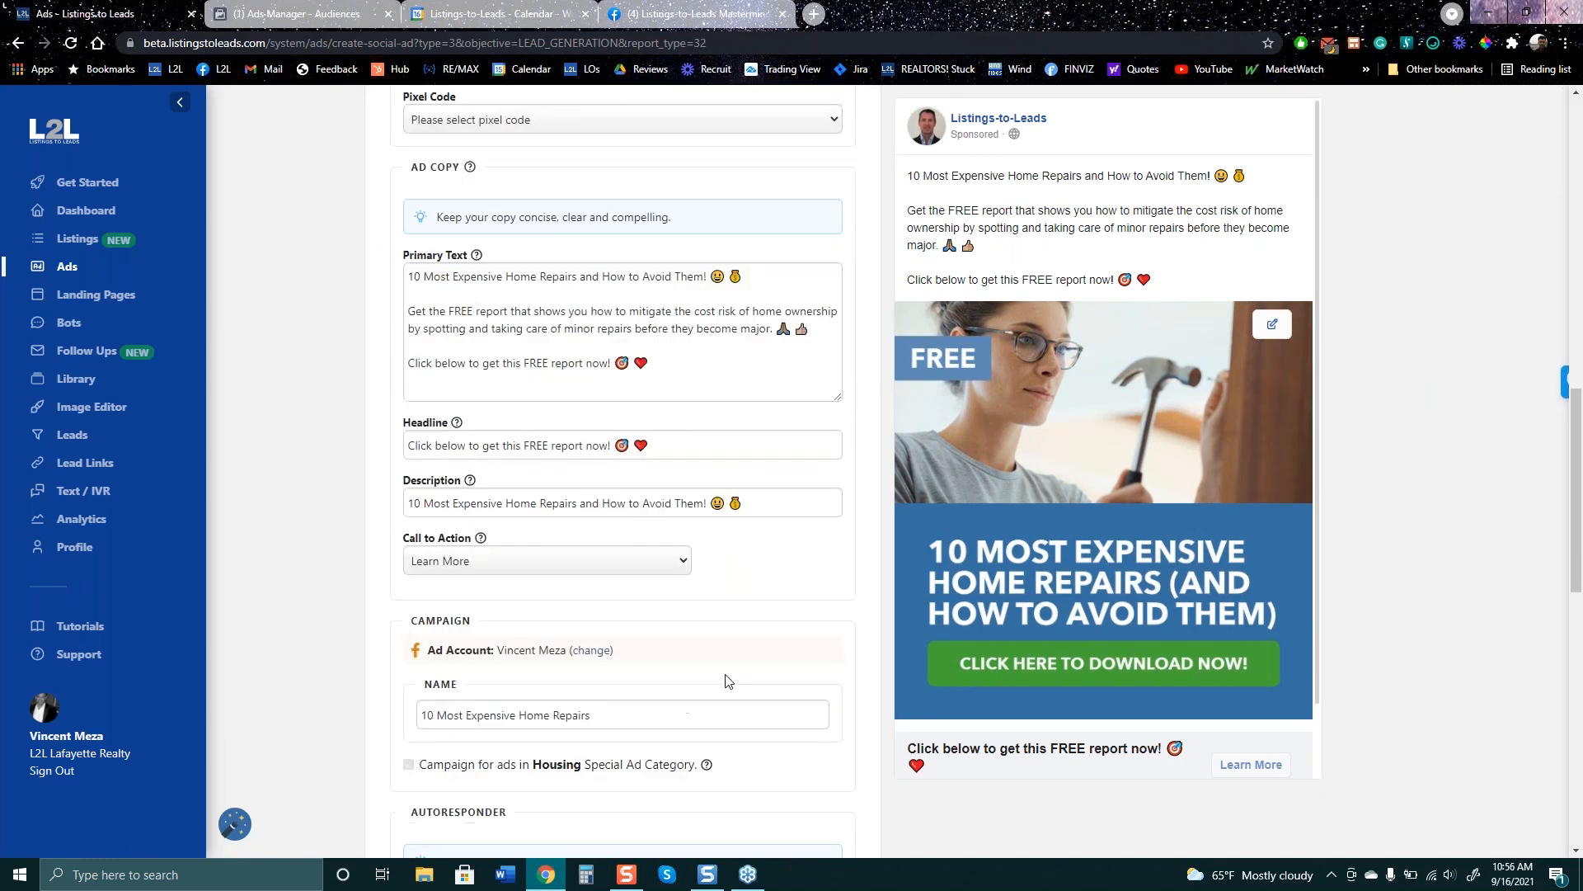
scroll(718, 689, down, 5)
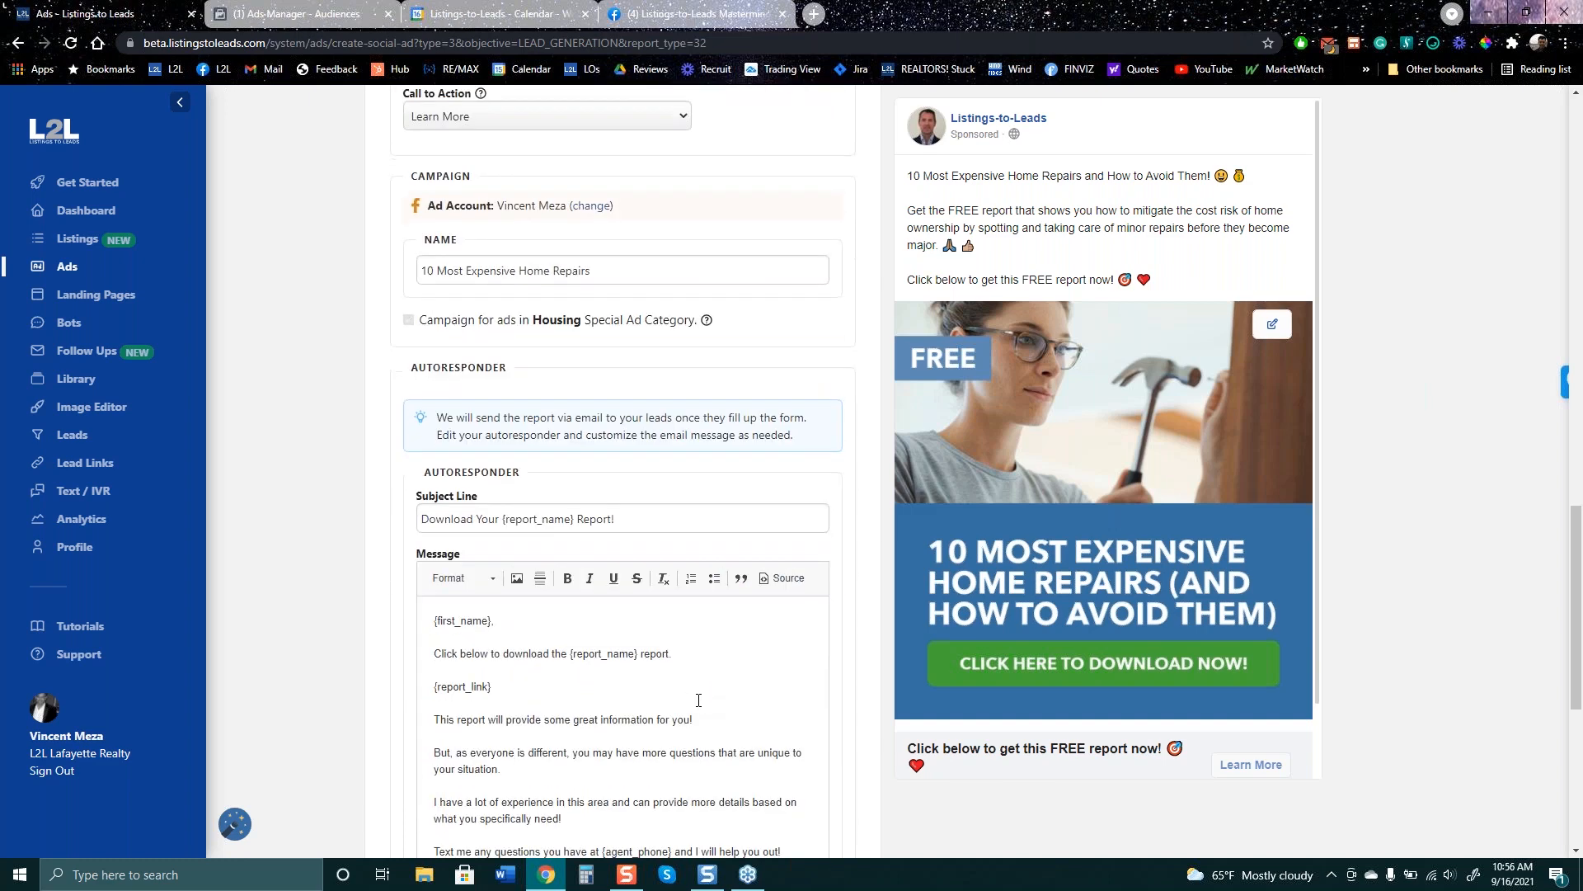
scroll(699, 700, down, 6)
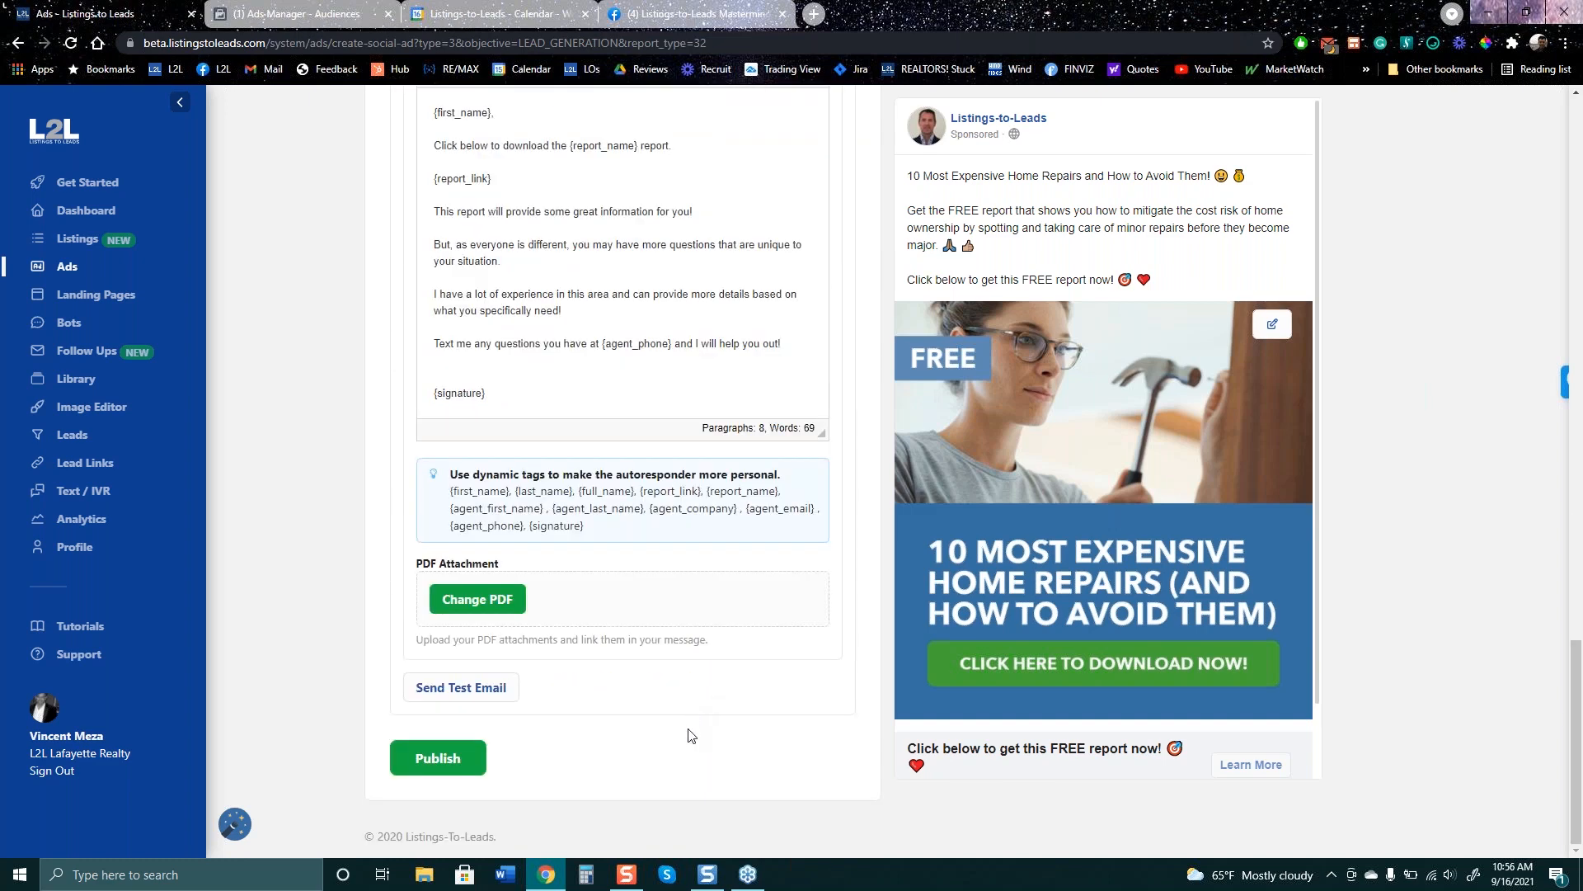
scroll(691, 735, up, 8)
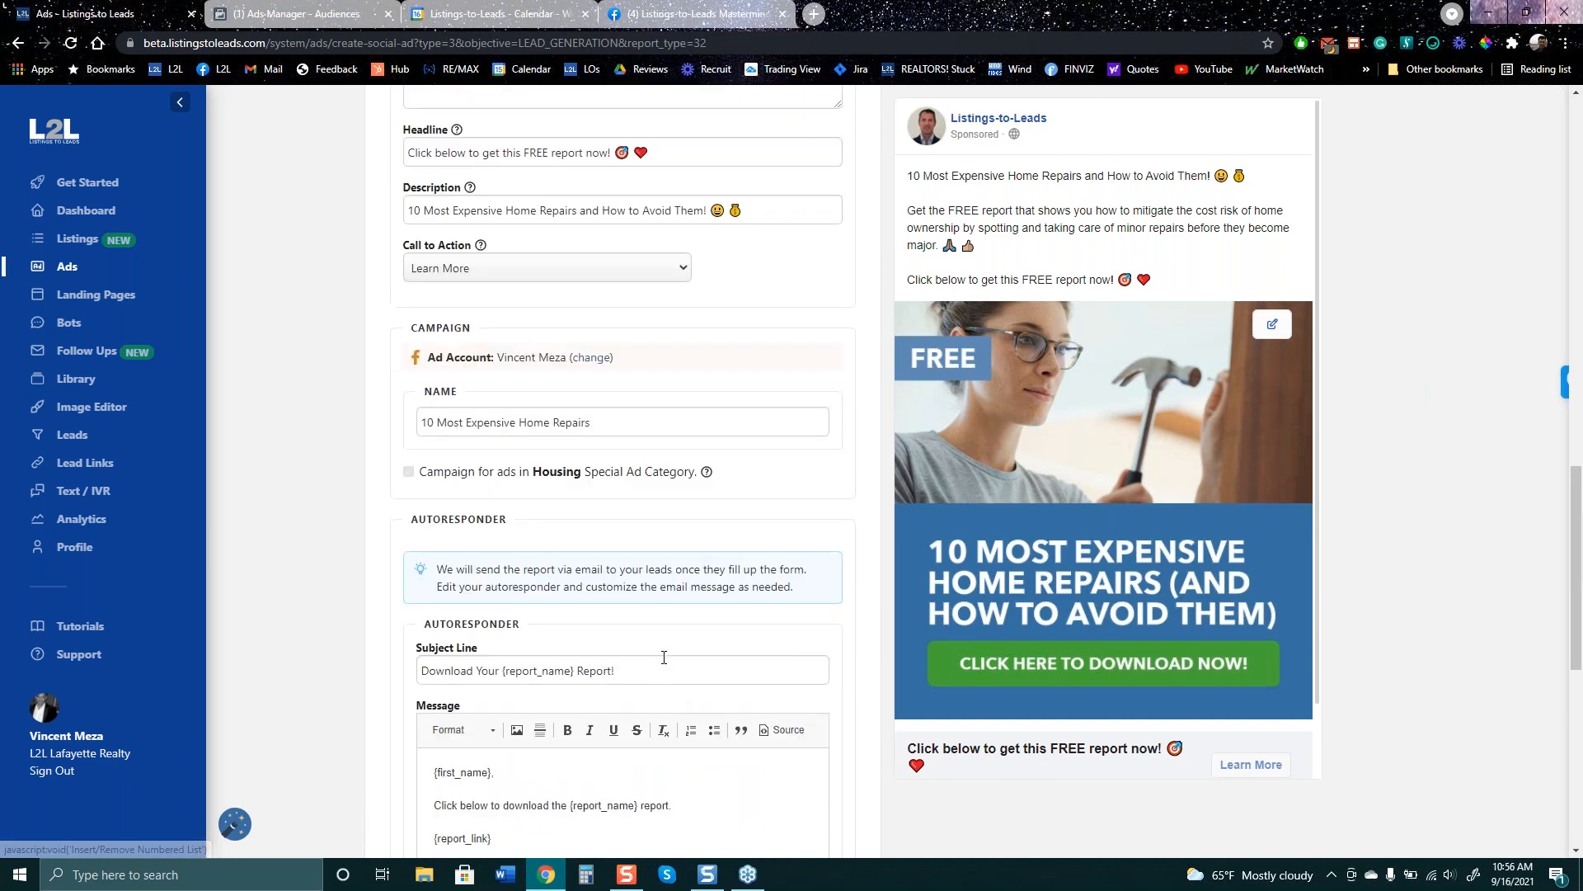
scroll(682, 606, up, 3)
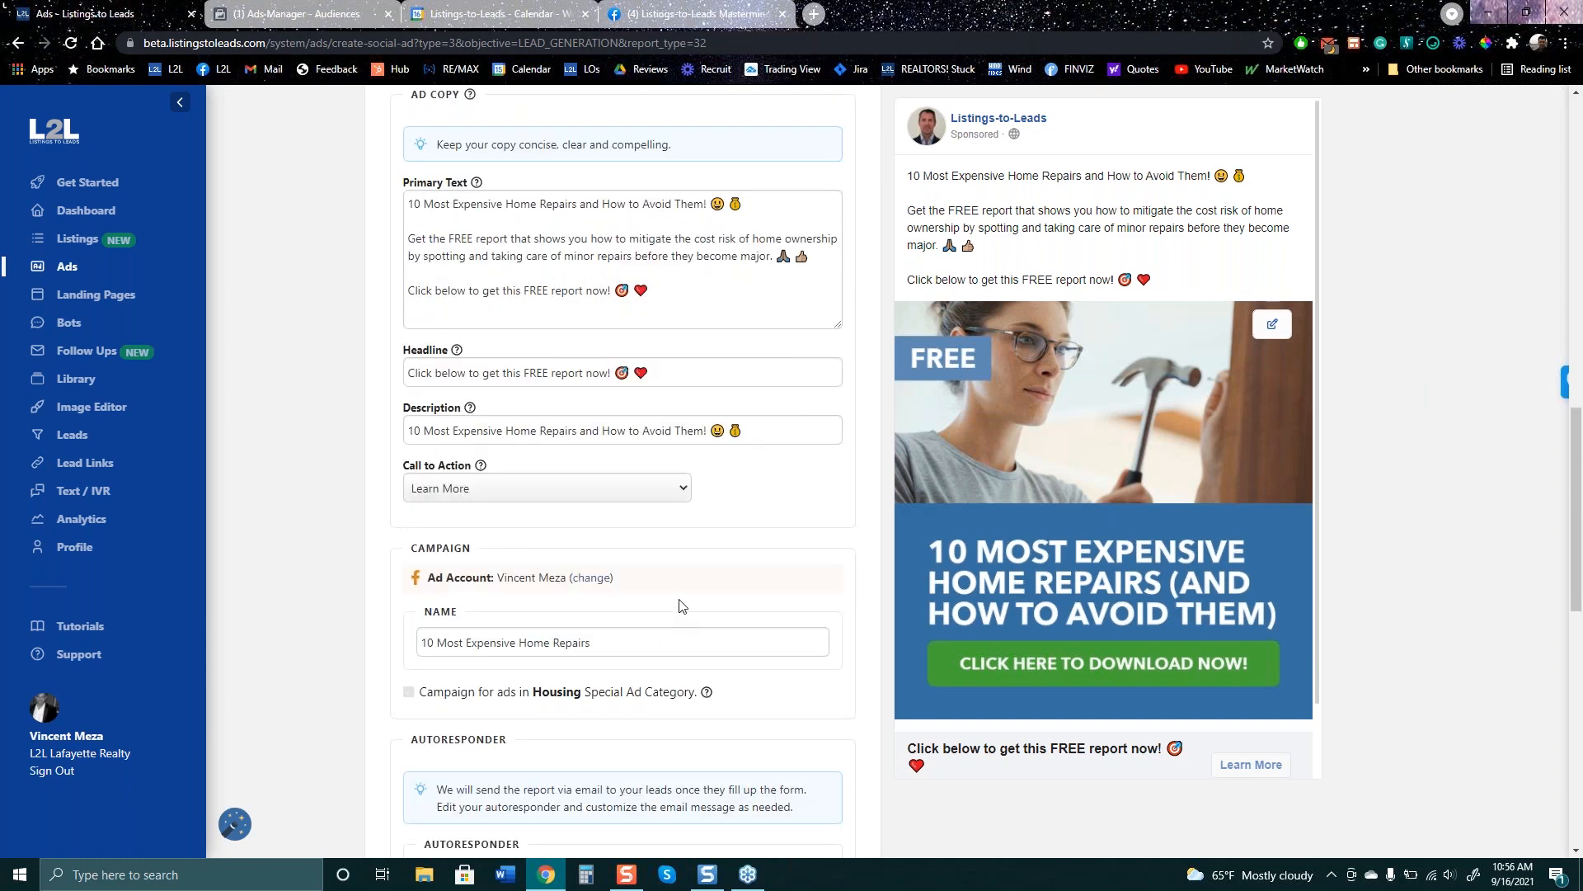
scroll(676, 602, up, 3)
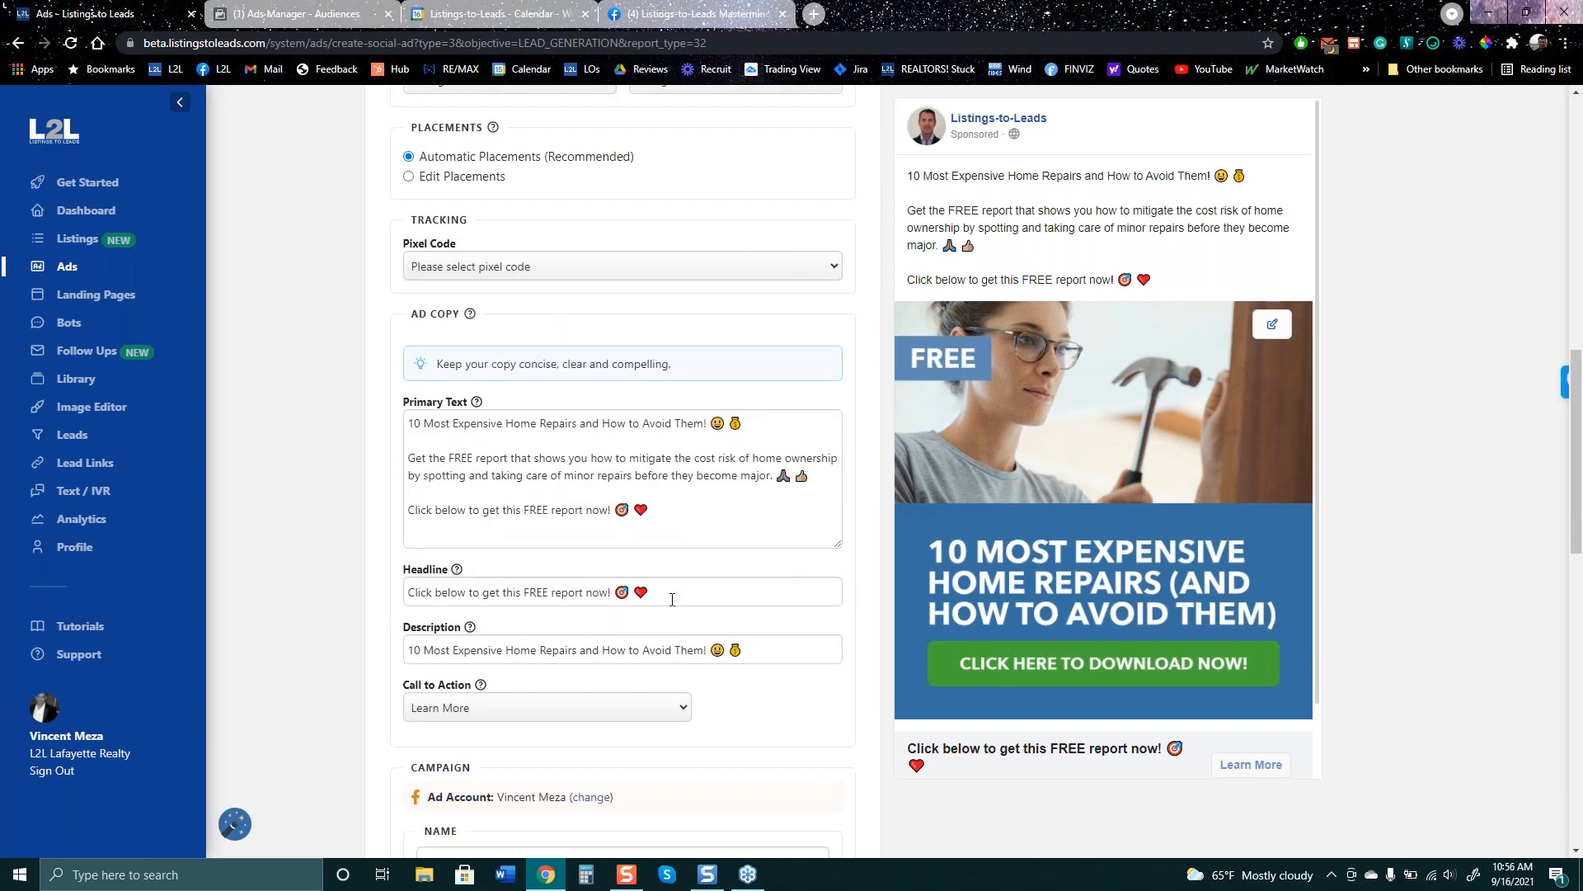
scroll(672, 599, up, 3)
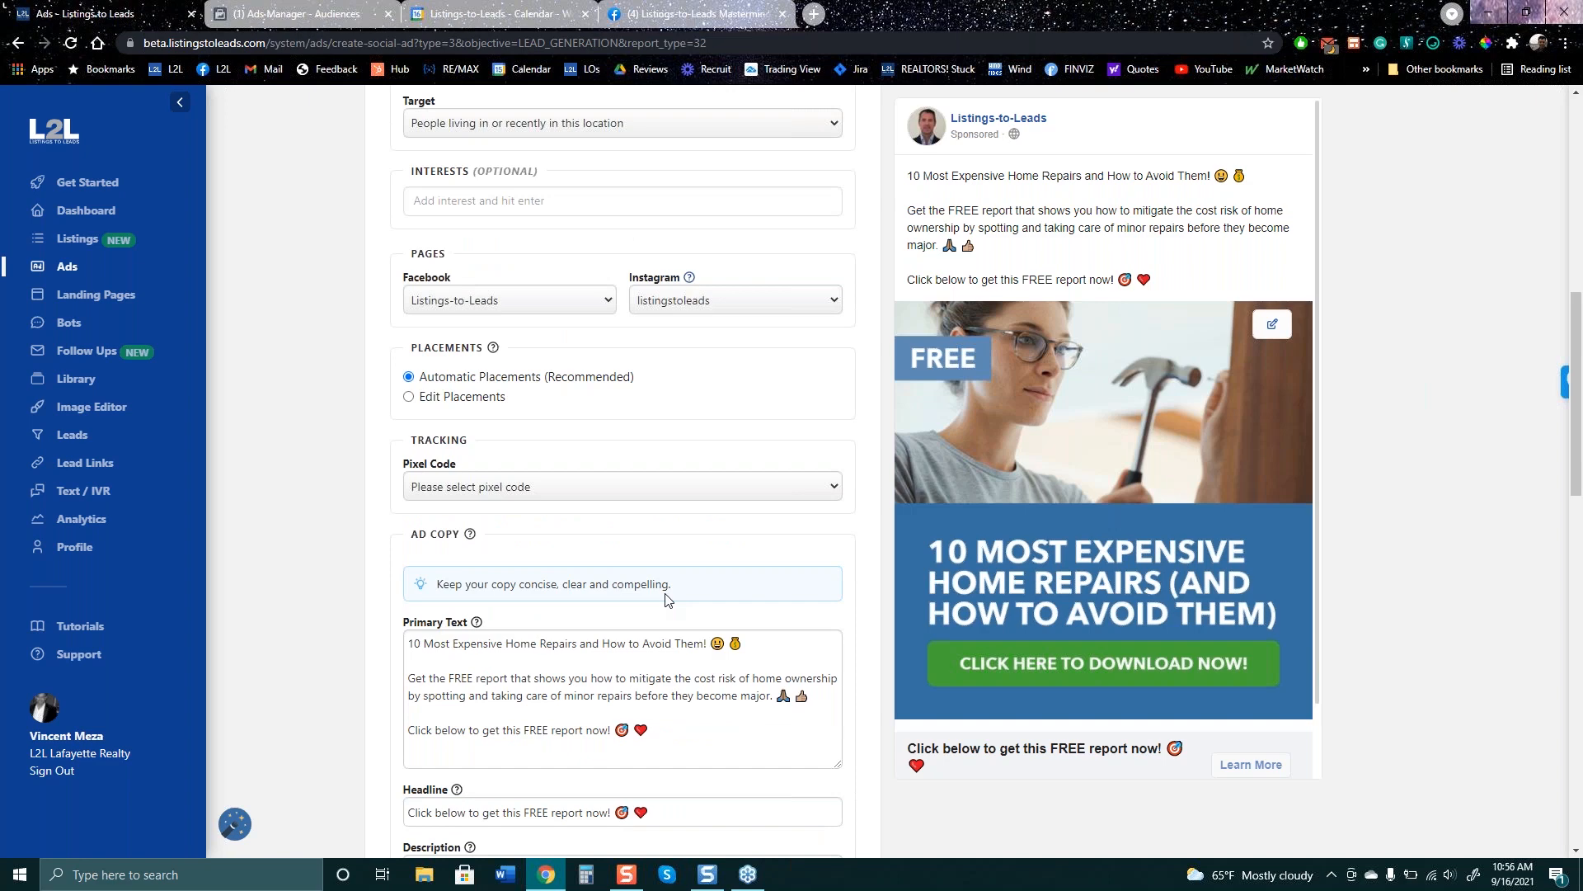
scroll(670, 597, up, 3)
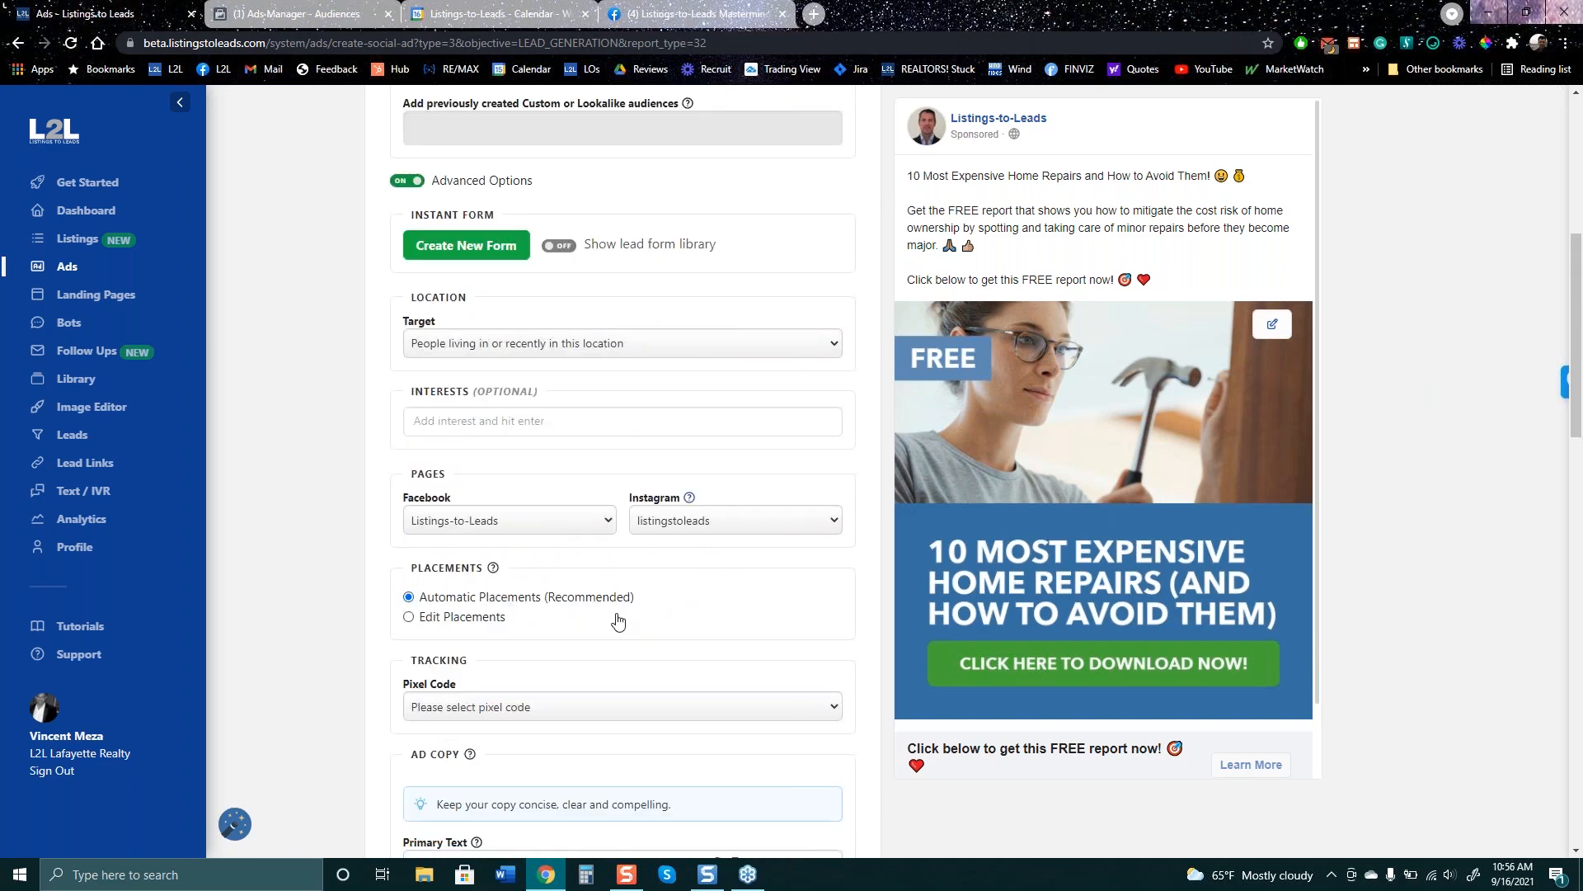
scroll(629, 619, up, 7)
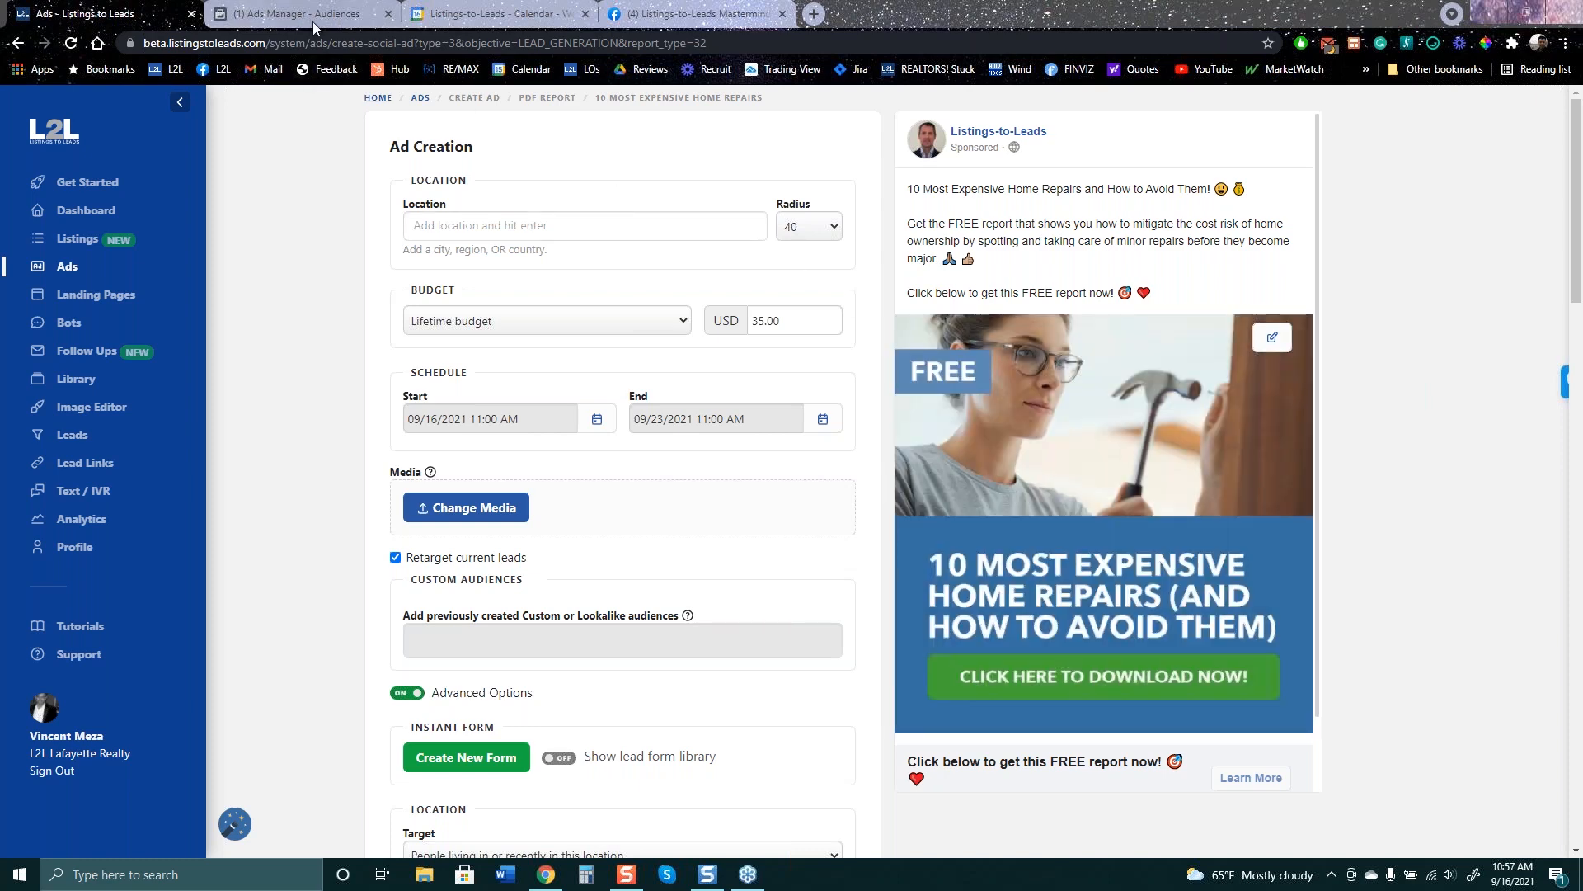
- Go back to the Mastermind Group and search it again for 'recorded webinar'
click(701, 15)
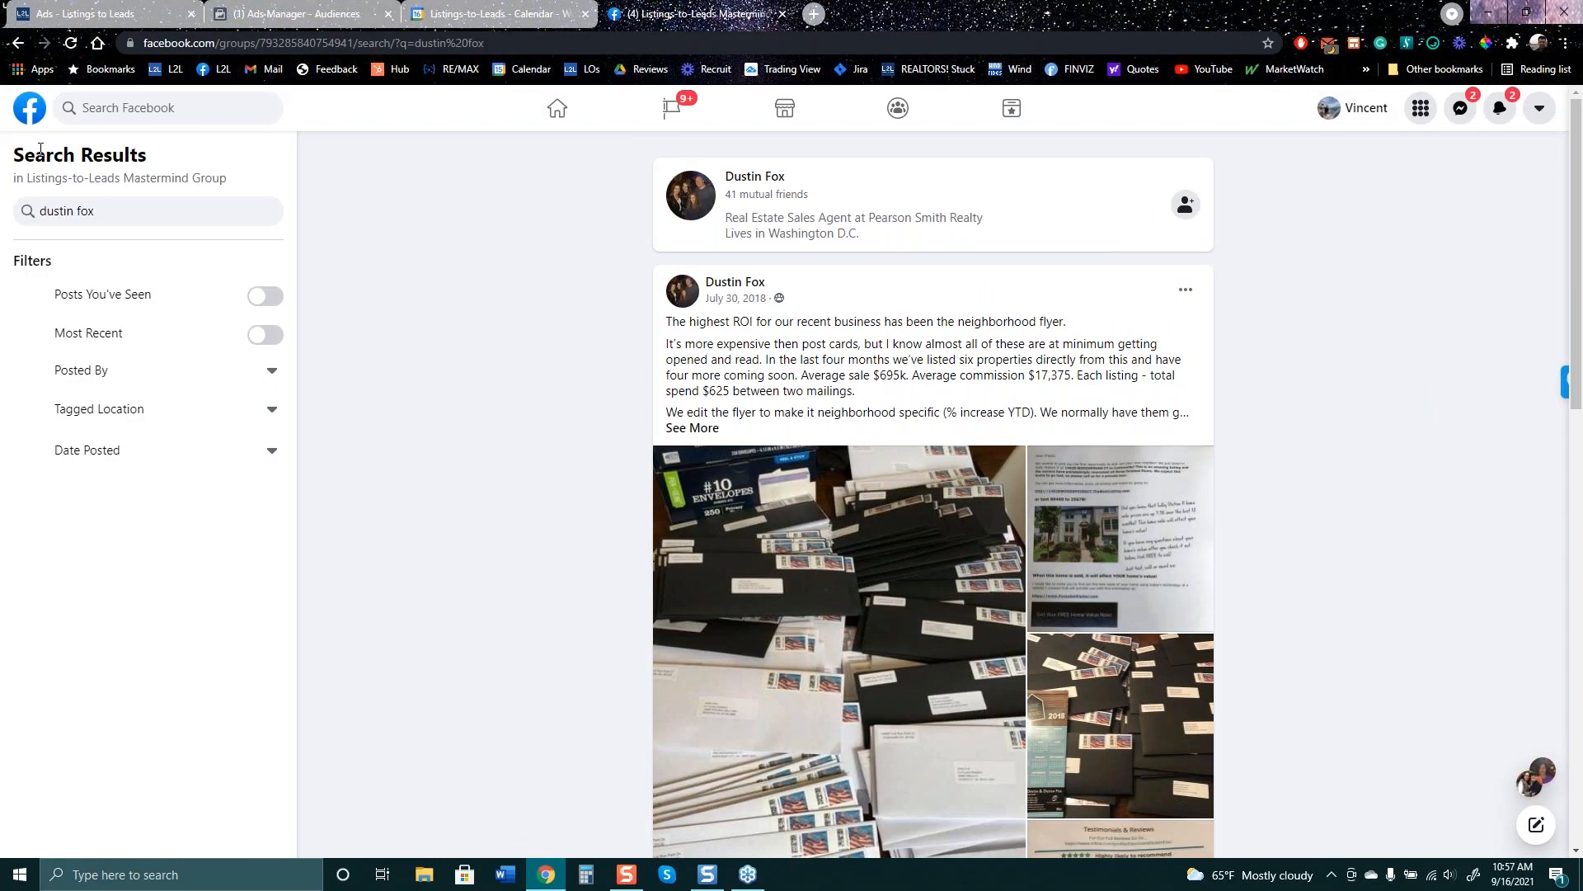
click(18, 42)
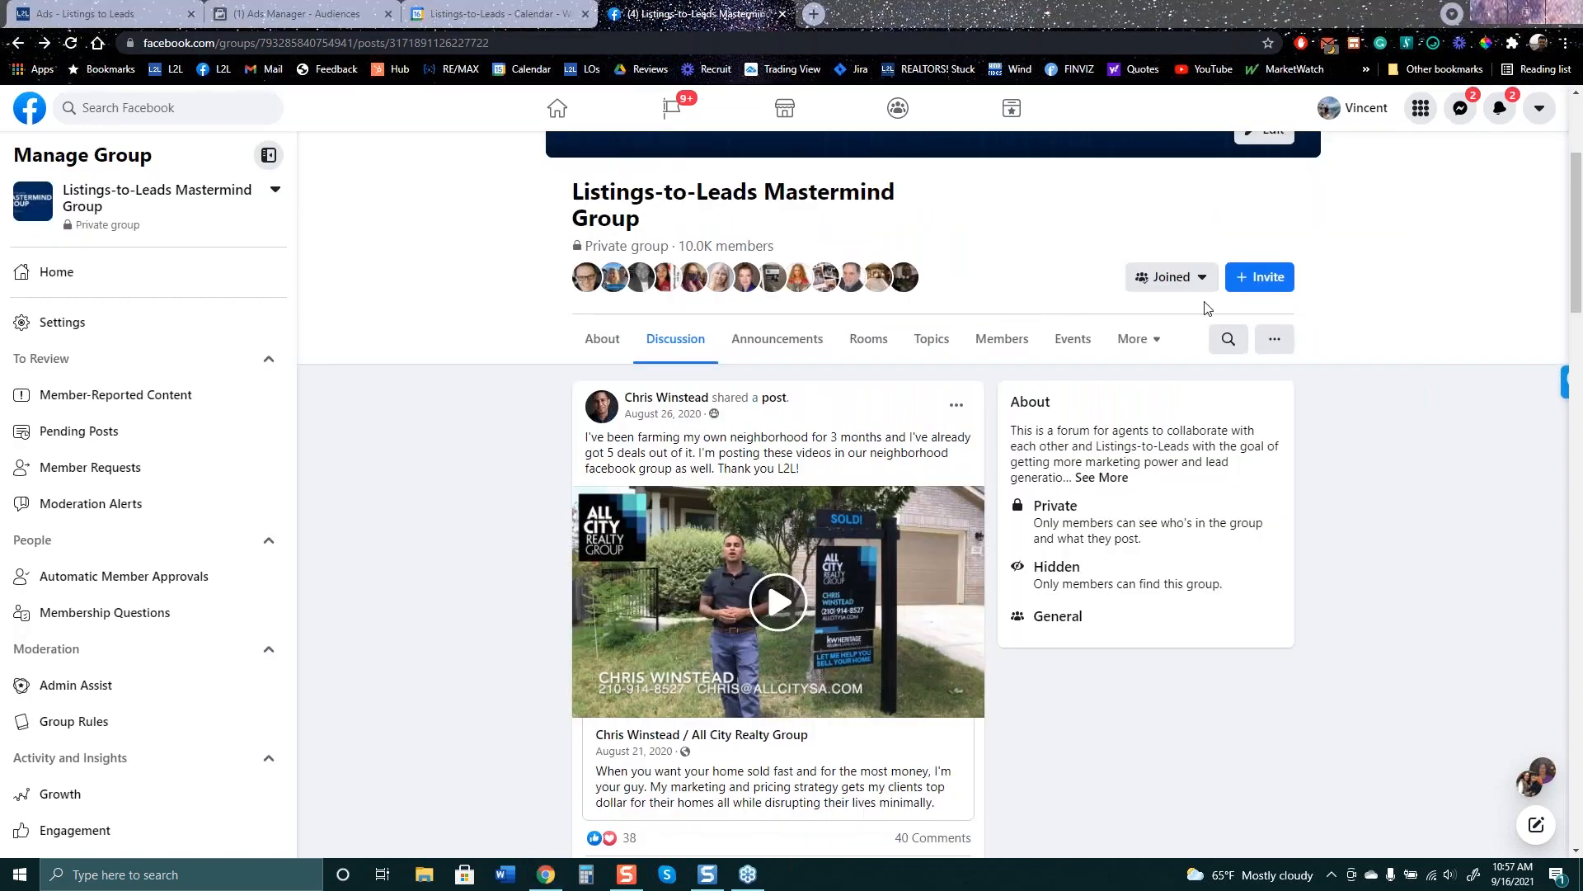
scroll(1188, 306, up, 3)
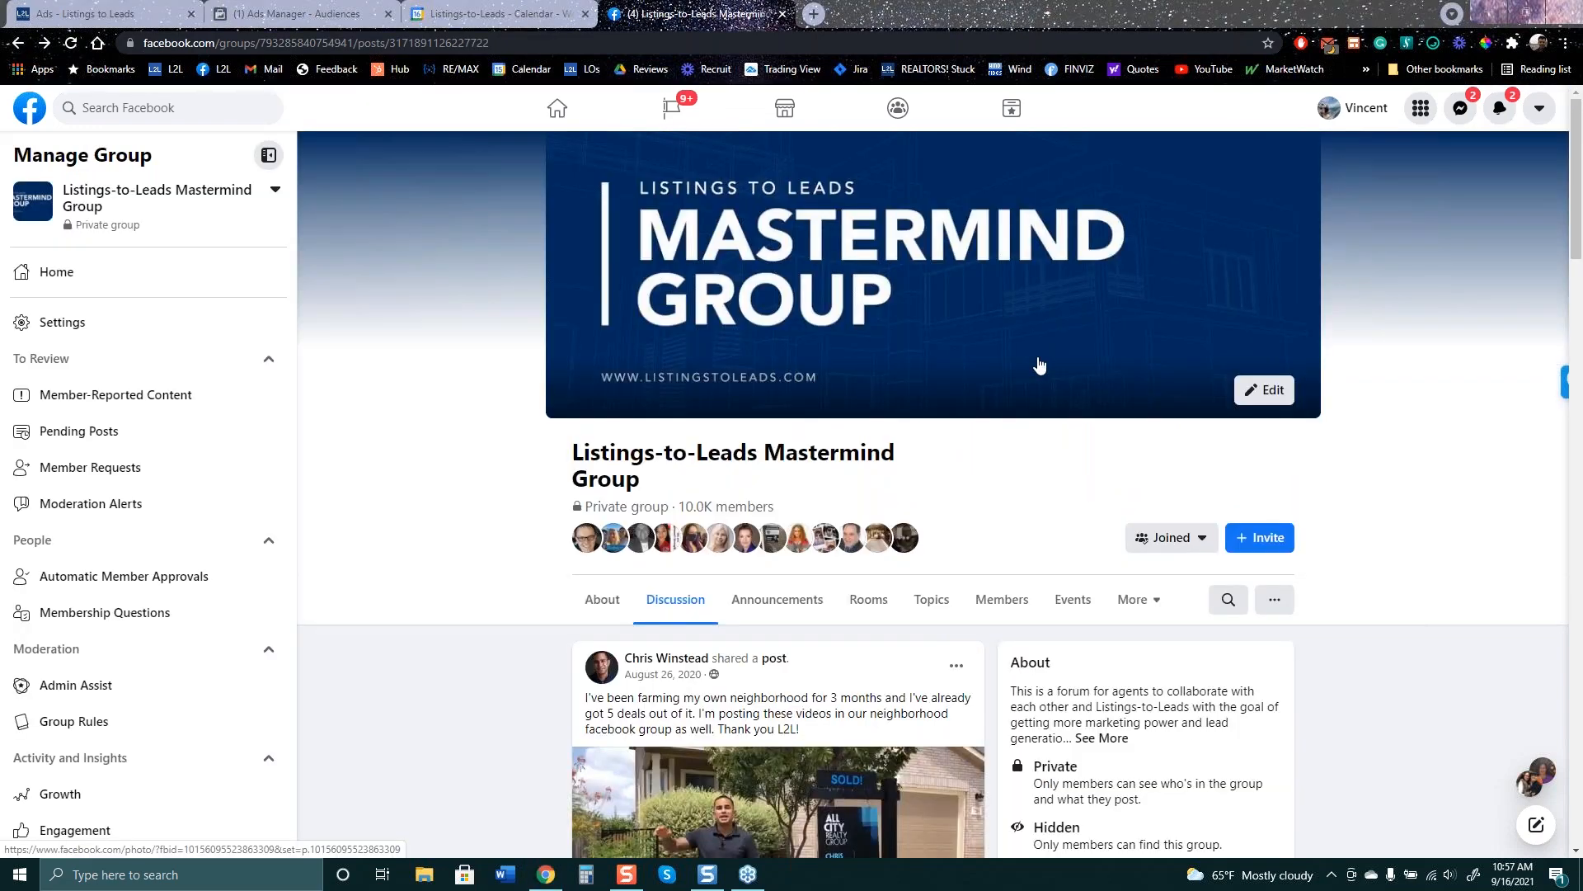
scroll(1040, 364, down, 3)
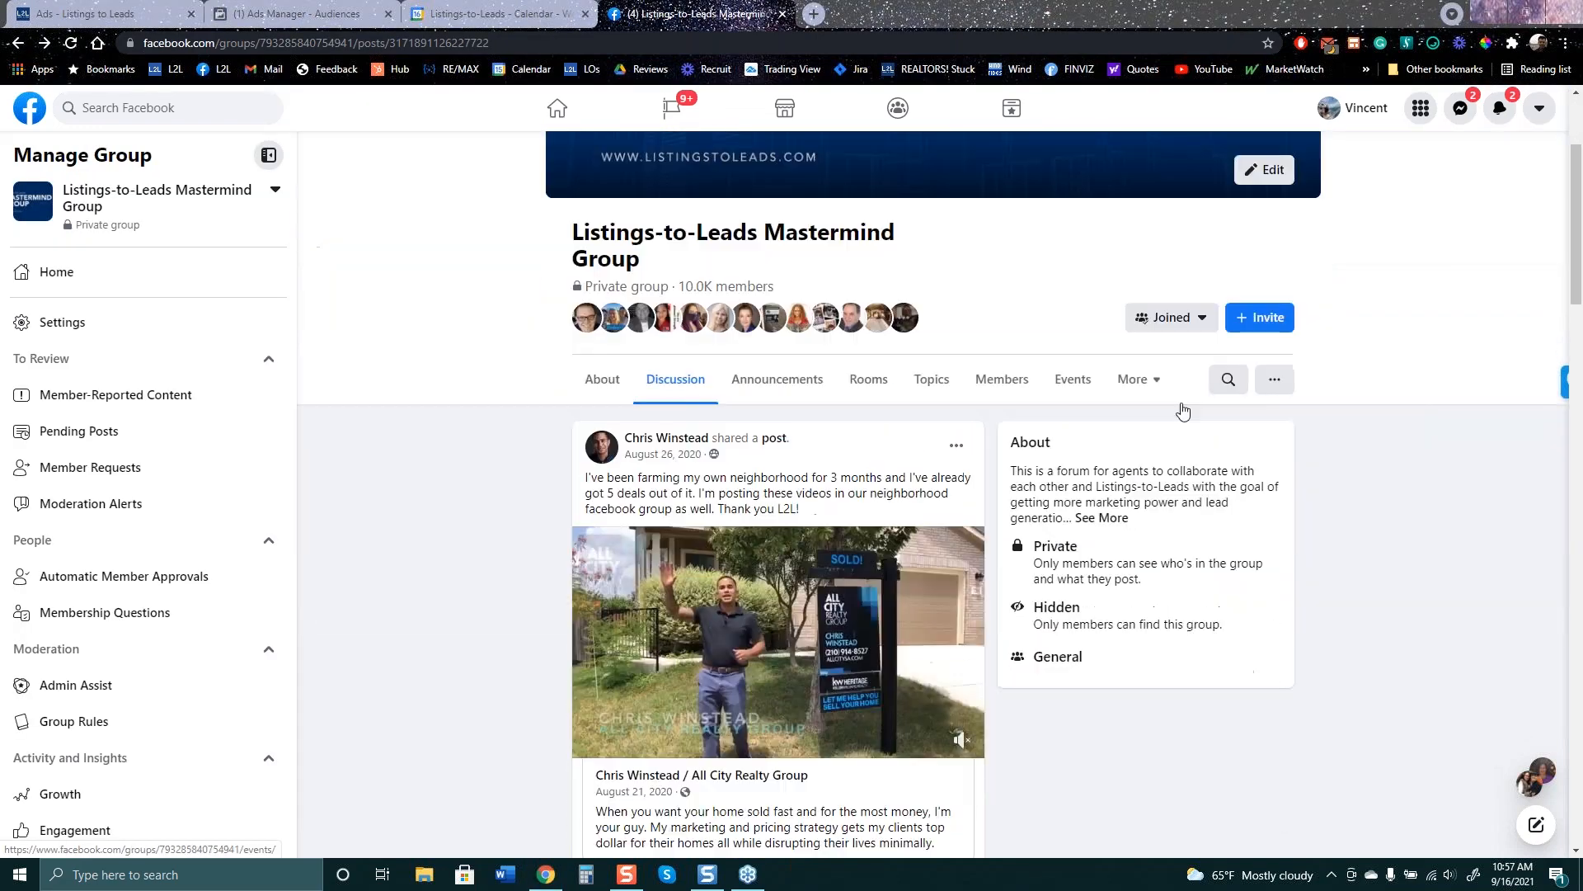
click(1228, 381)
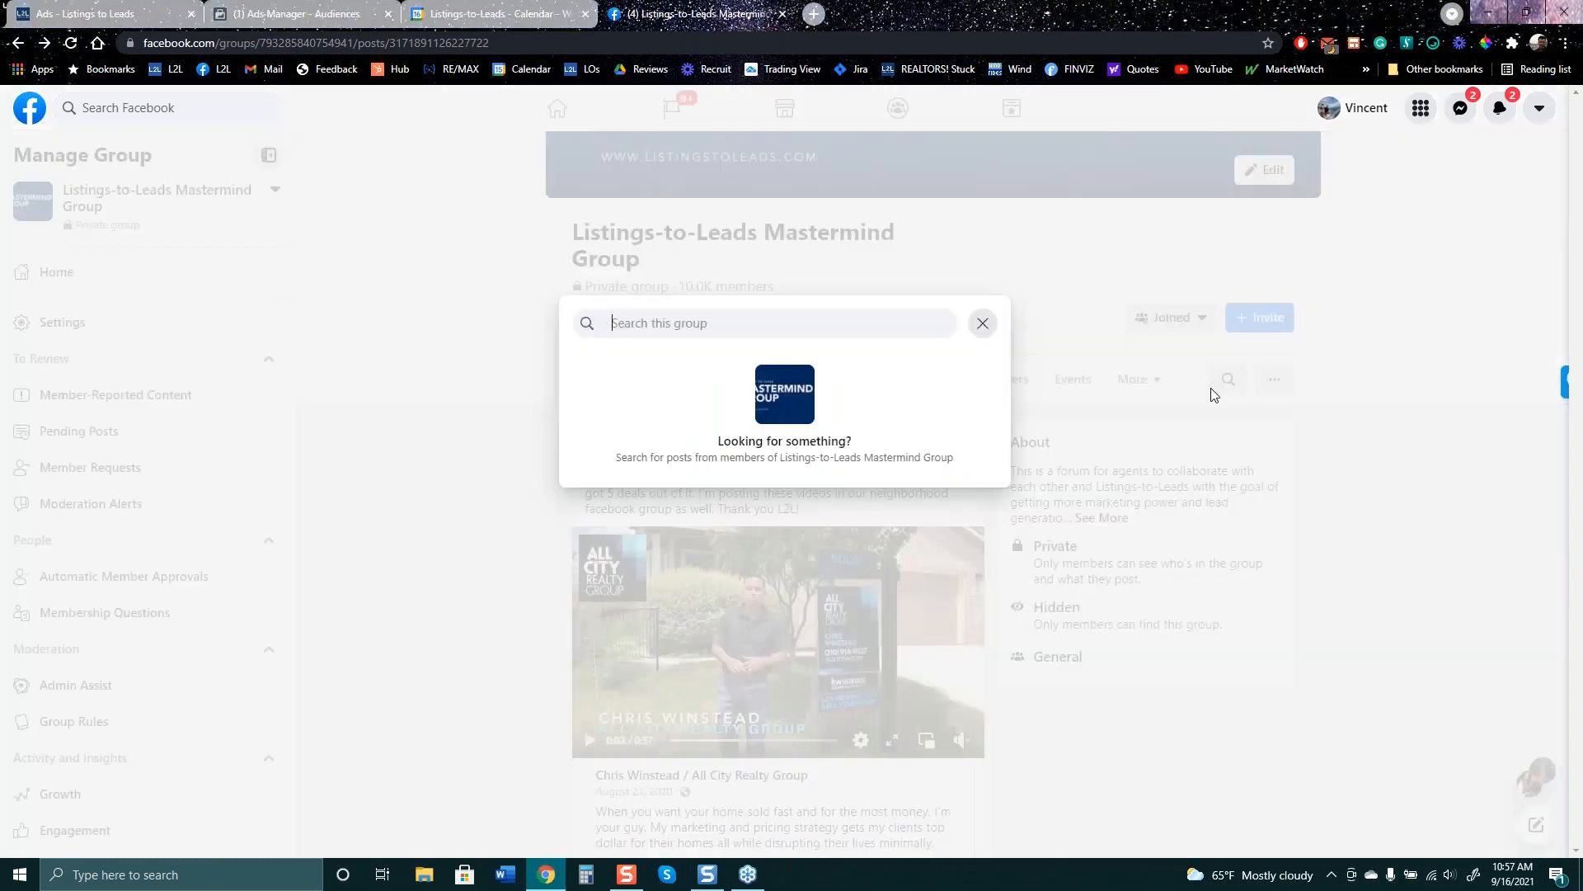
text(recor)
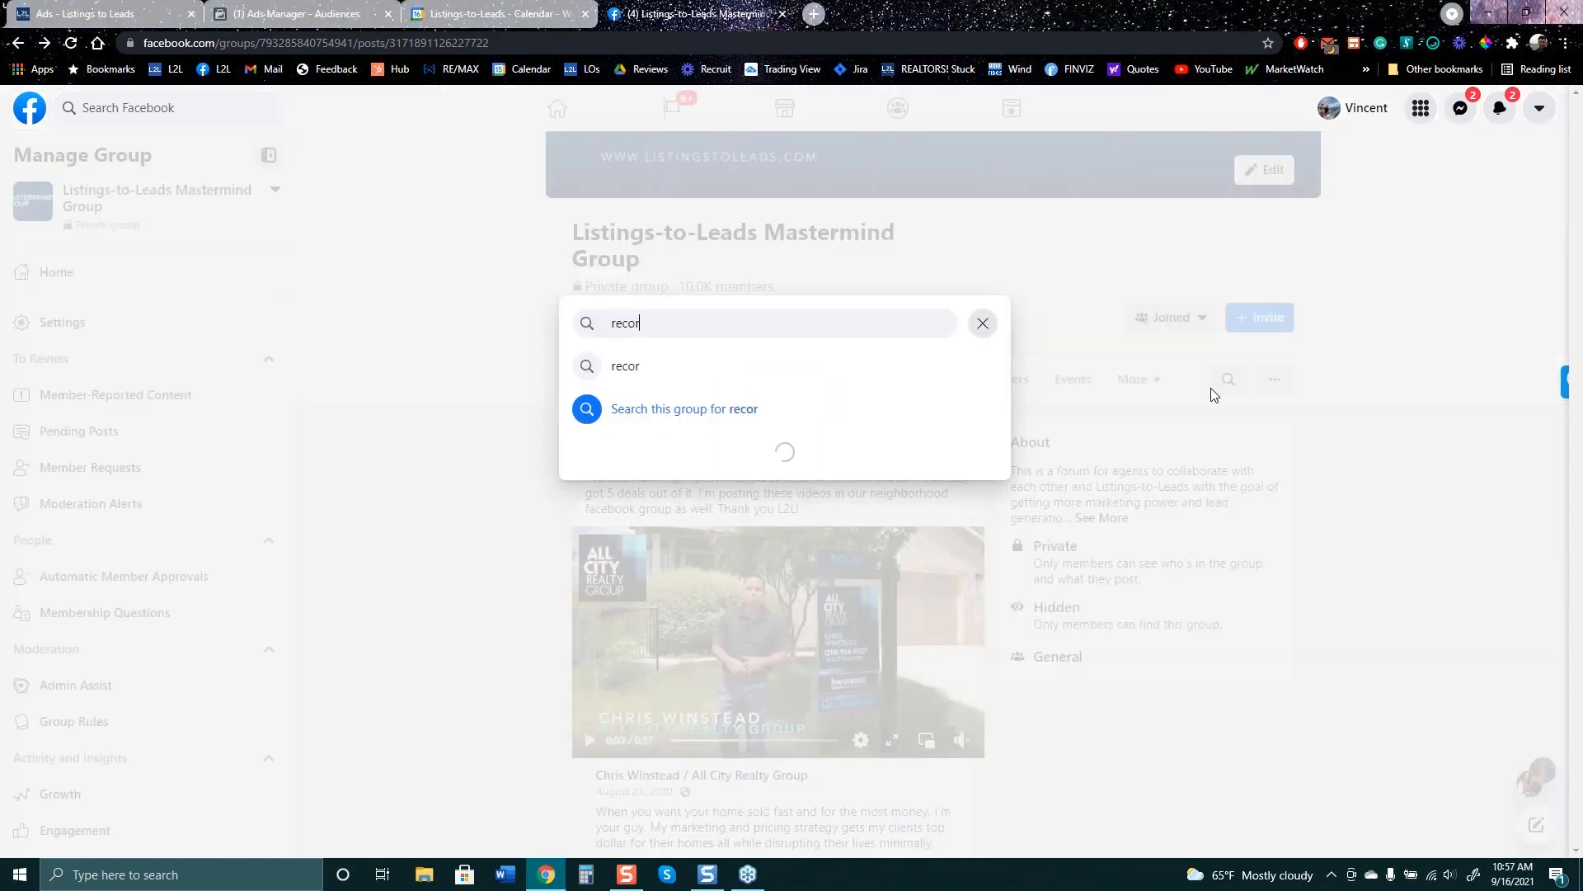
text(ded webin)
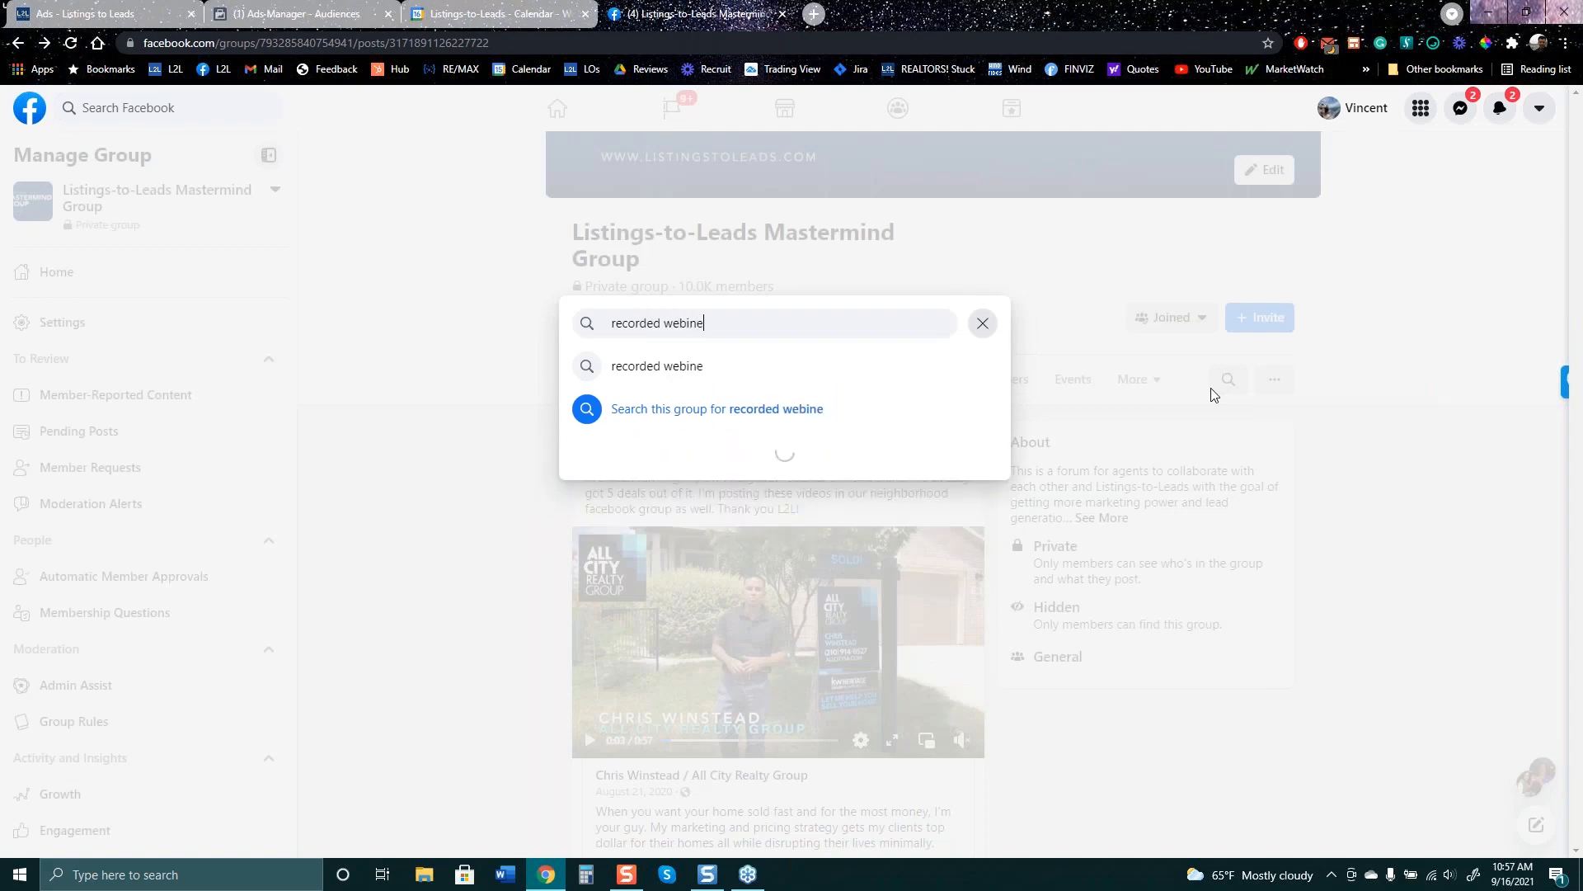
text(ar)
key(Return)
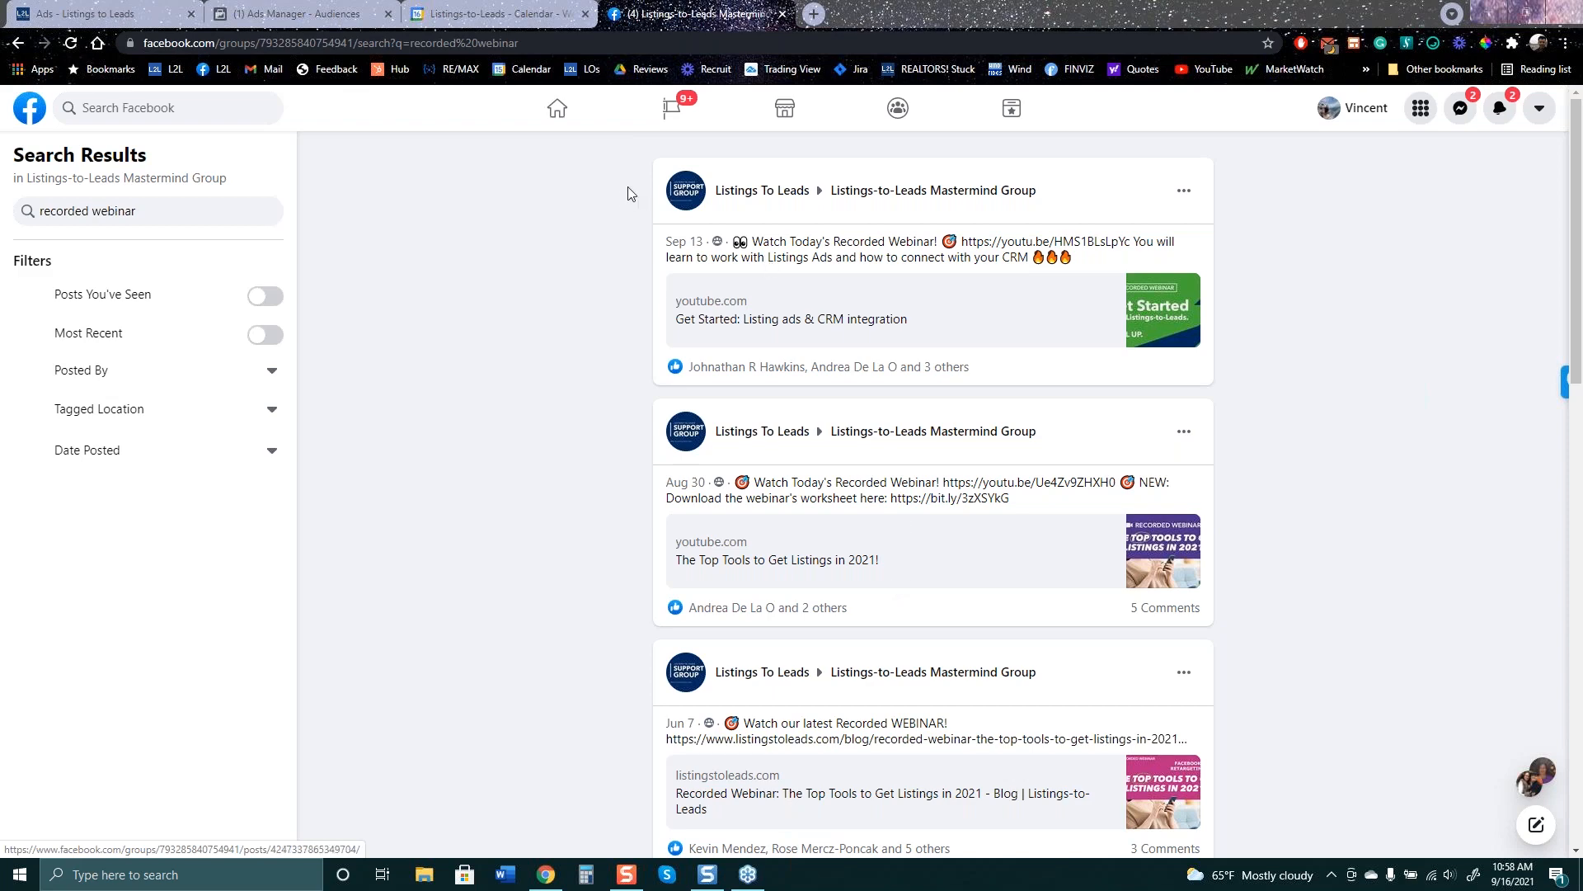
- Open the Listings-to-Leads Mastermind Group feed and scroll through posts on missing CRM leads and Just Sold ads
click(915, 192)
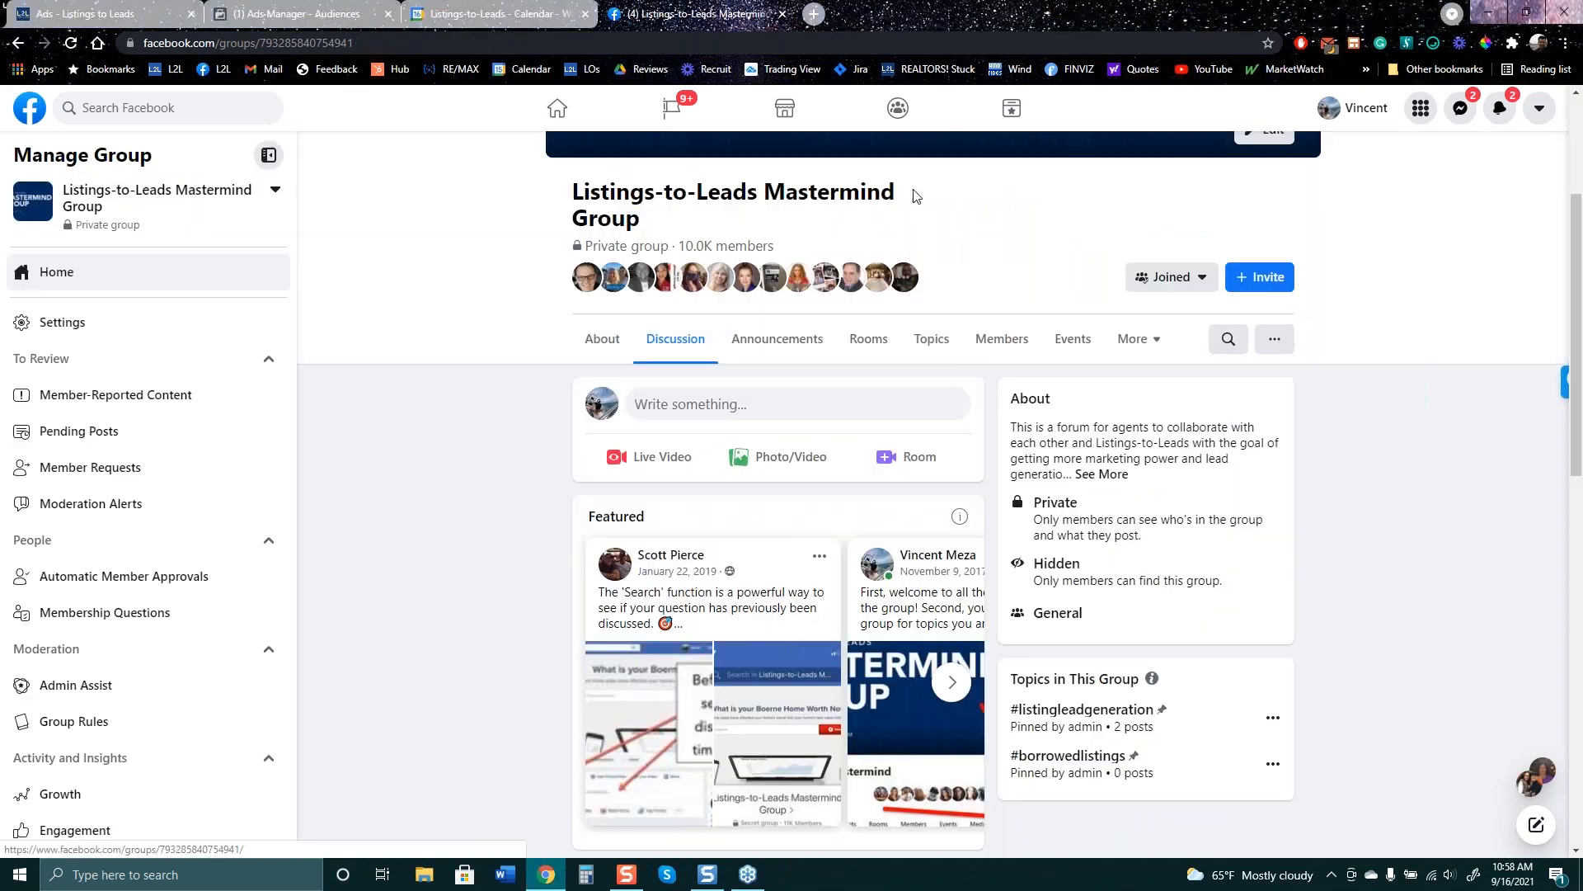
scroll(555, 492, down, 8)
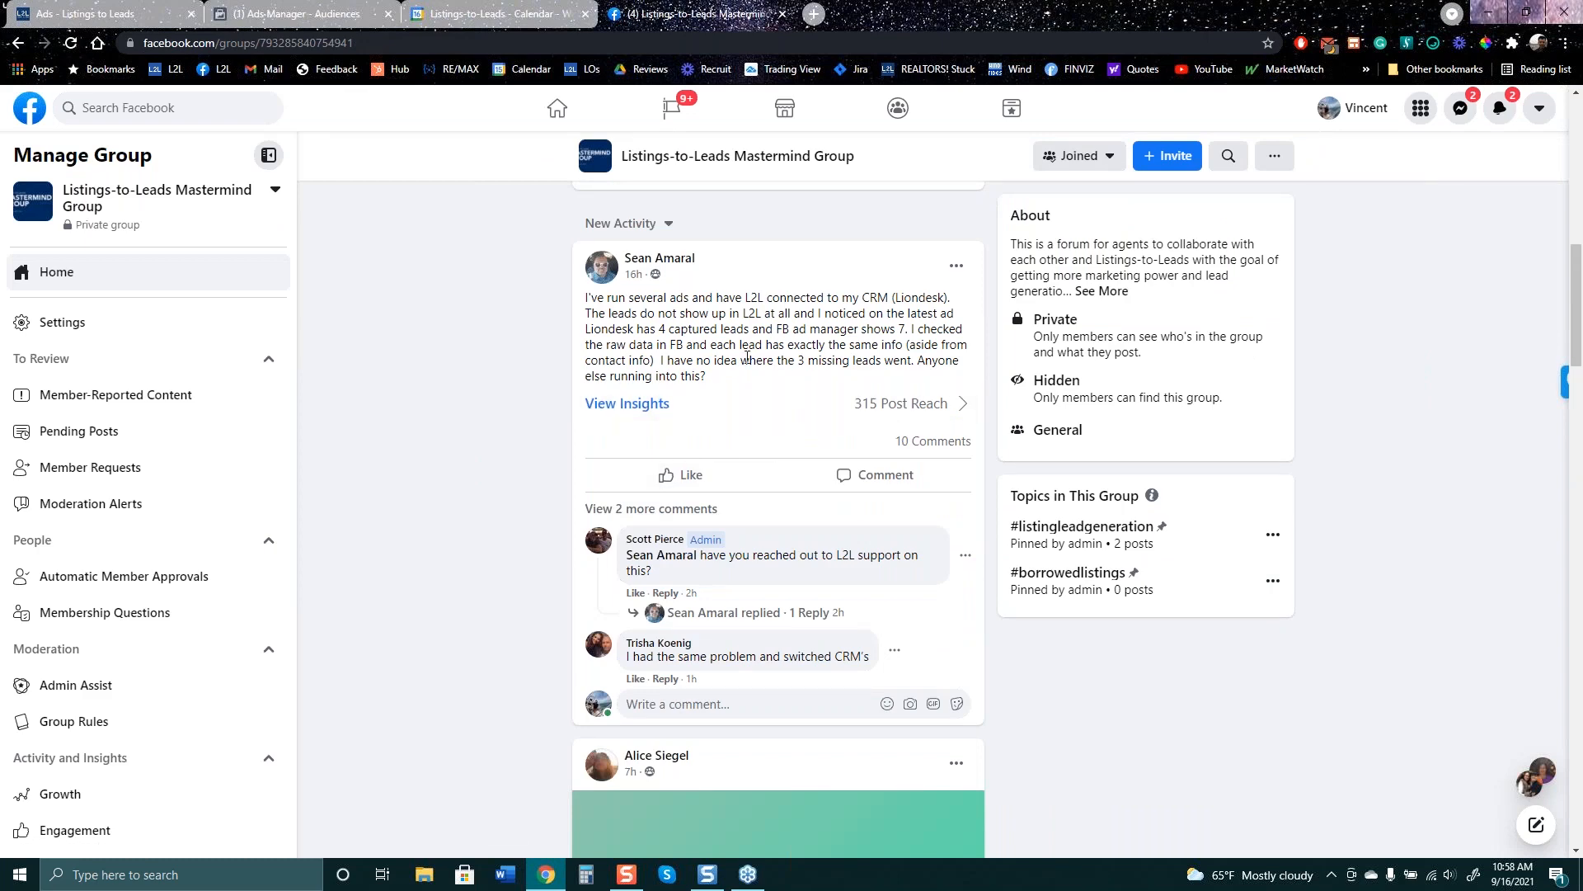
scroll(750, 518, down, 5)
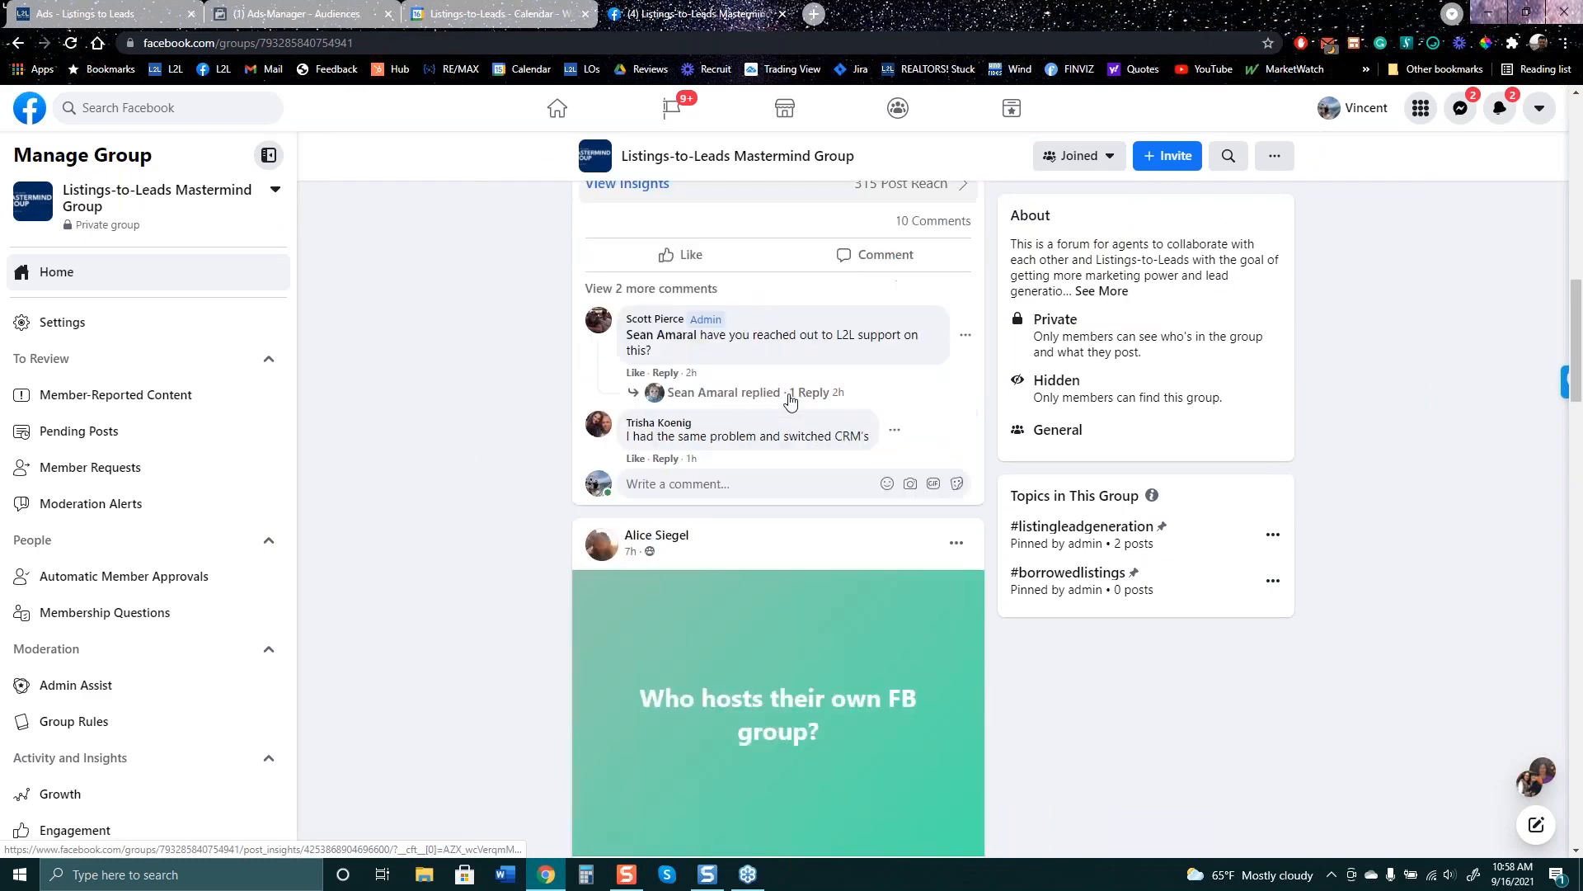
scroll(750, 517, down, 5)
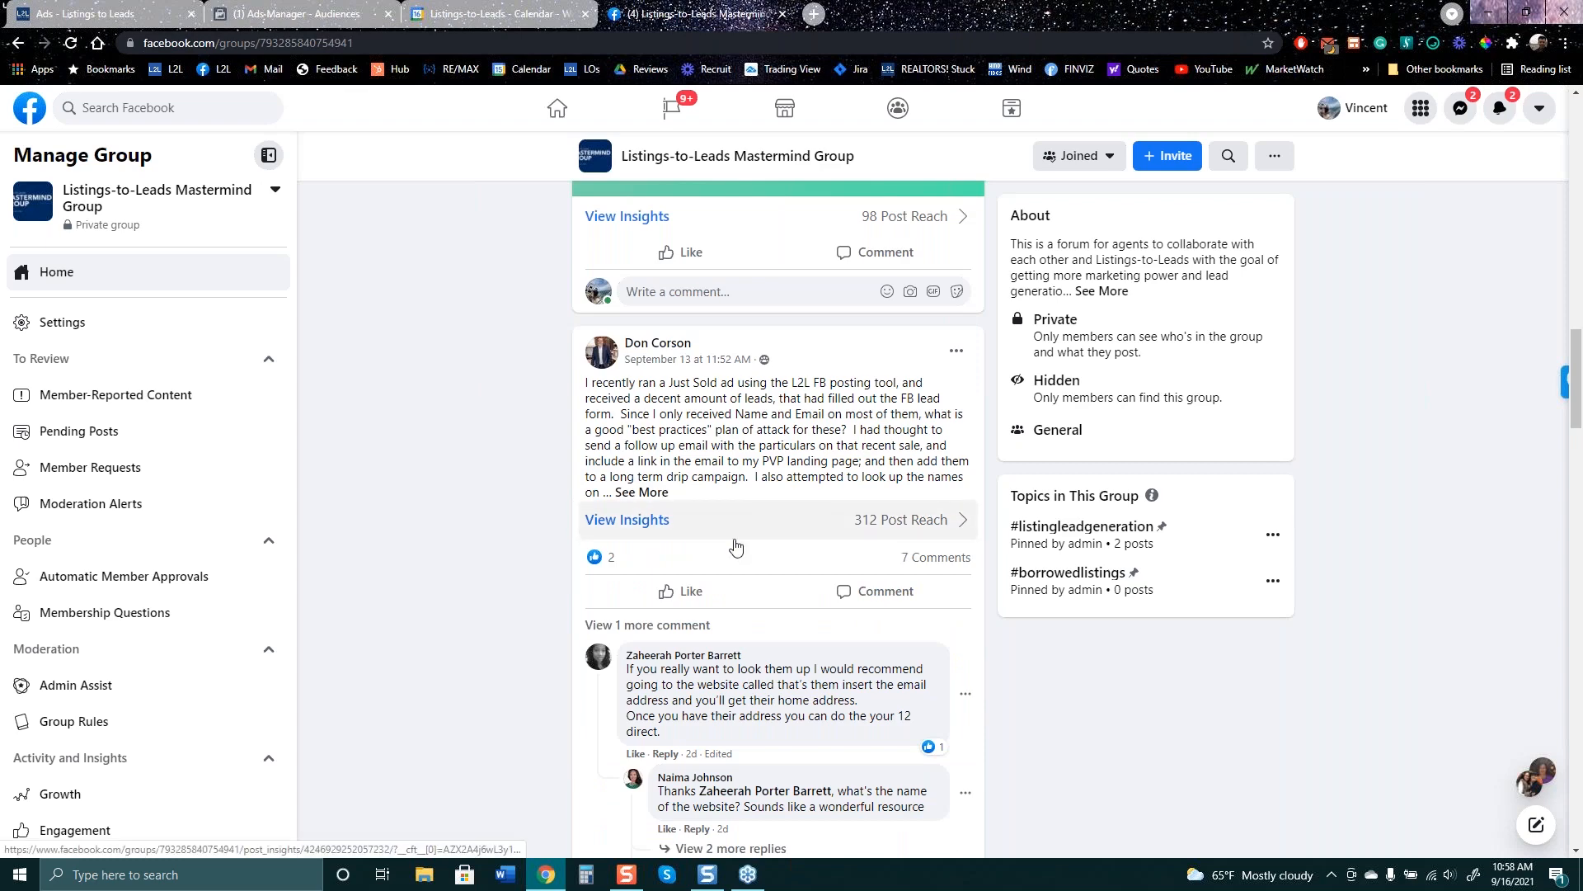
scroll(734, 544, down, 3)
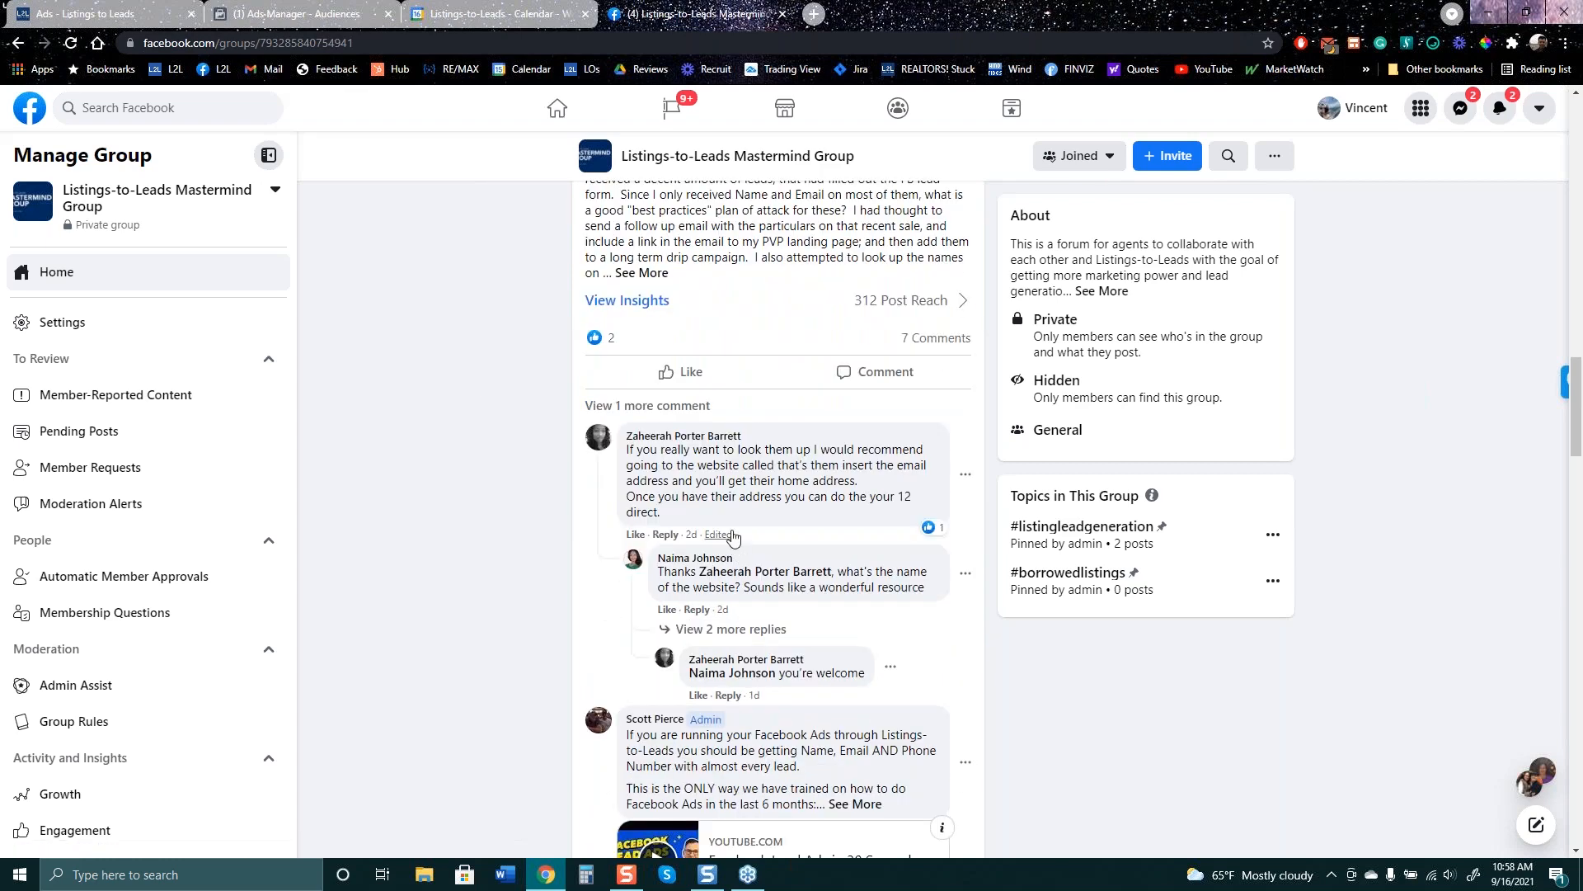
scroll(728, 518, down, 8)
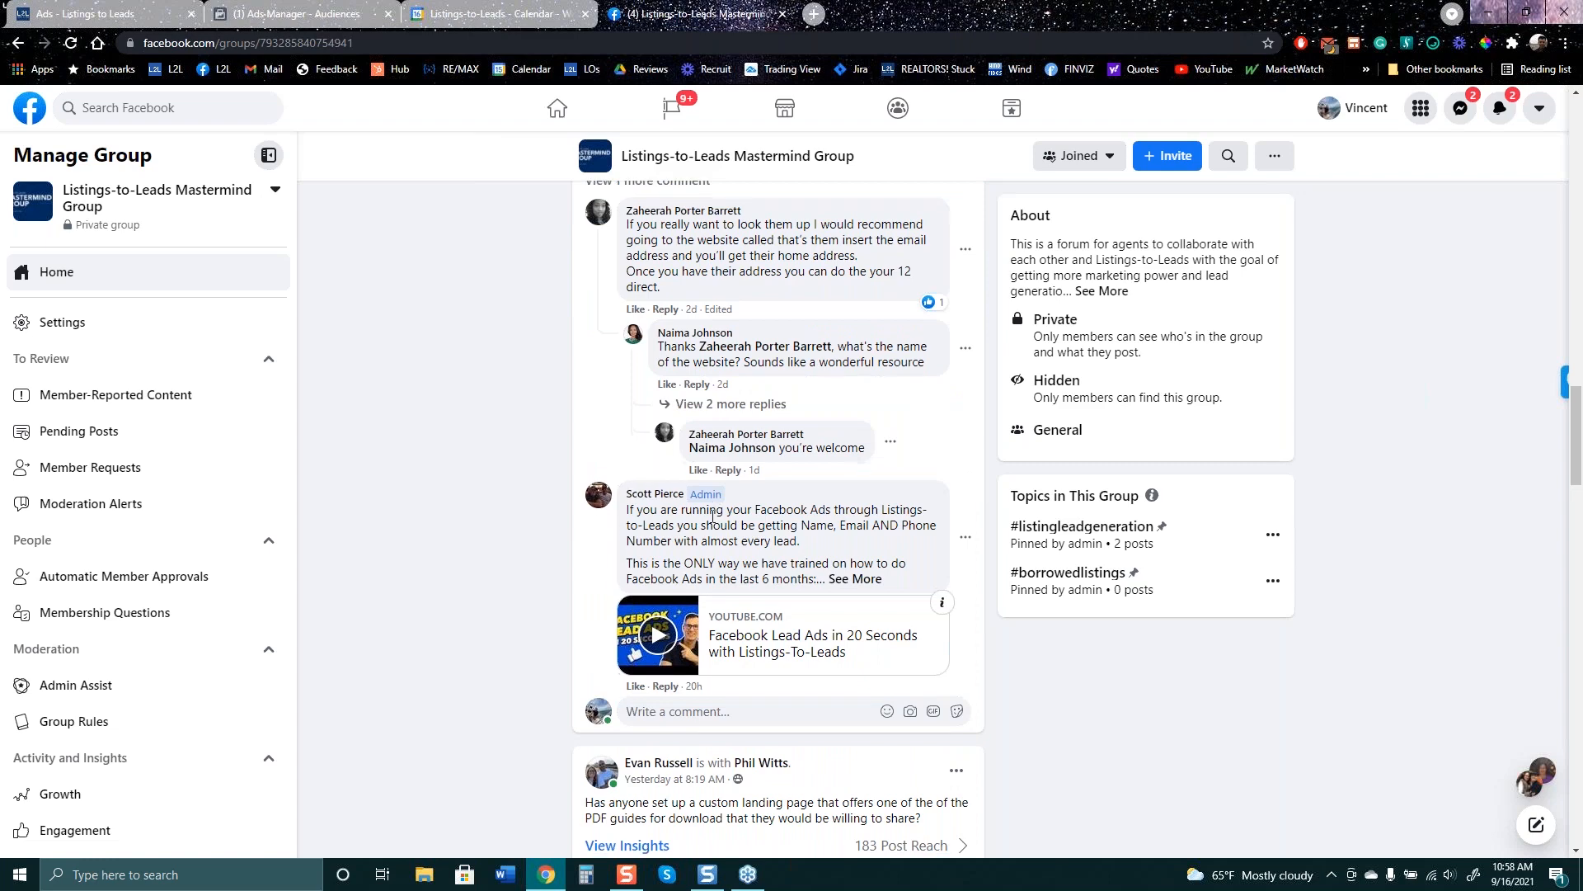